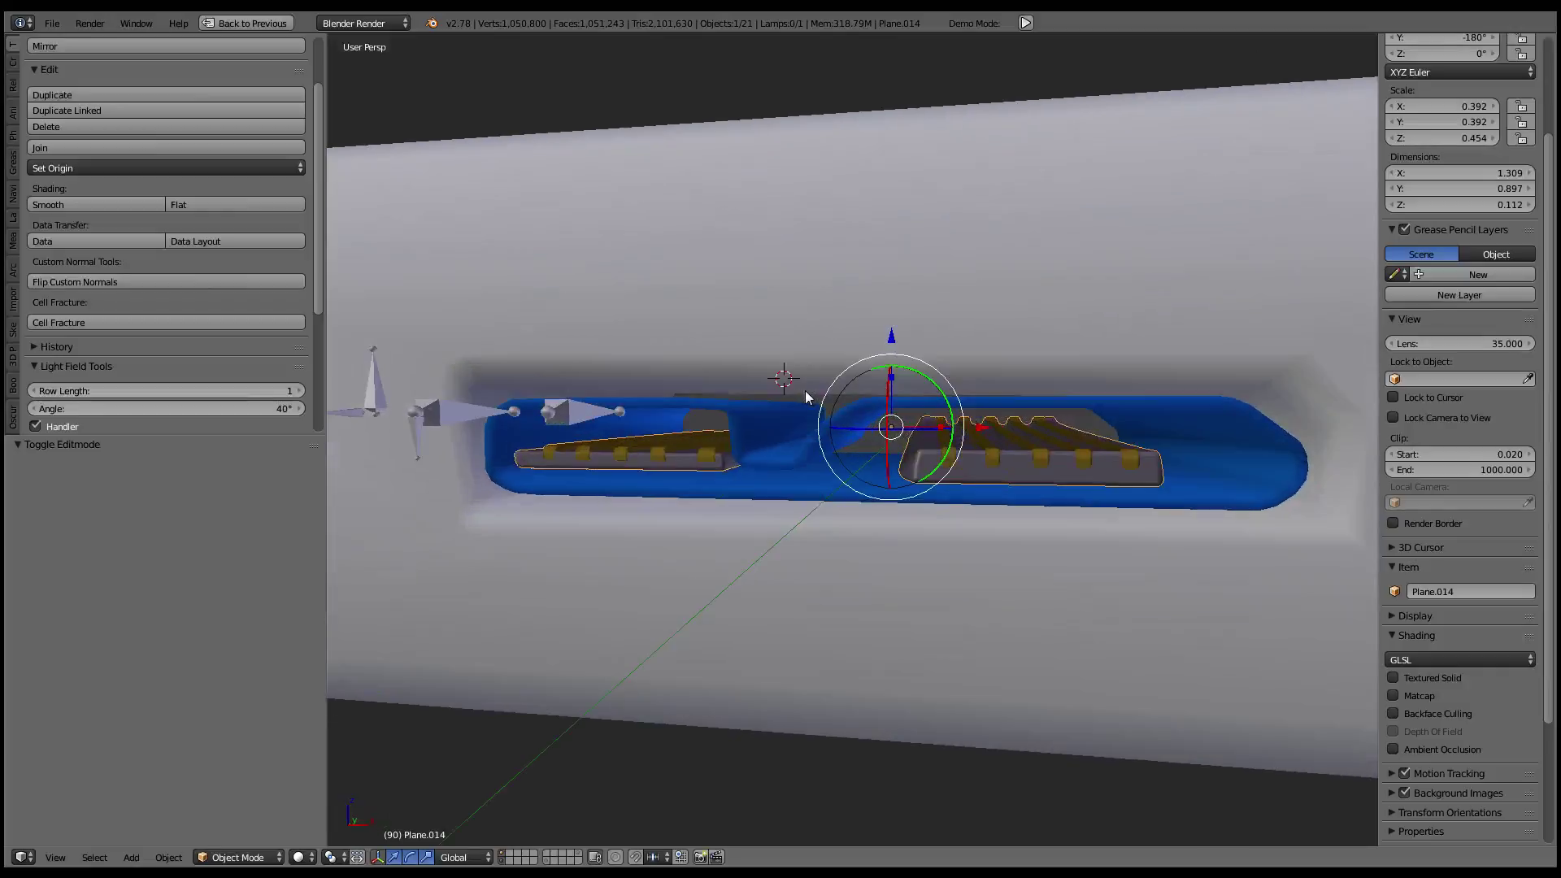
- Enter Edit Mode and orbit to view the right grooved piece from the front
{"action": "mouse_move", "coordinate": [858, 393]}
{"action": "middle_mouse_down"}
{"action": "mouse_move", "coordinate": [813, 390]}
{"action": "mouse_move", "coordinate": [794, 413]}
{"action": "mouse_move", "coordinate": [697, 339]}
{"action": "mouse_move", "coordinate": [1073, 352]}
{"action": "middle_mouse_up"}
{"action": "key", "text": "Tab"}
{"action": "scroll", "coordinate": [1075, 471], "scroll_direction": "up", "scroll_amount": 3}
{"action": "middle_click_drag", "start_coordinate": [1075, 472], "coordinate": [1035, 461]}
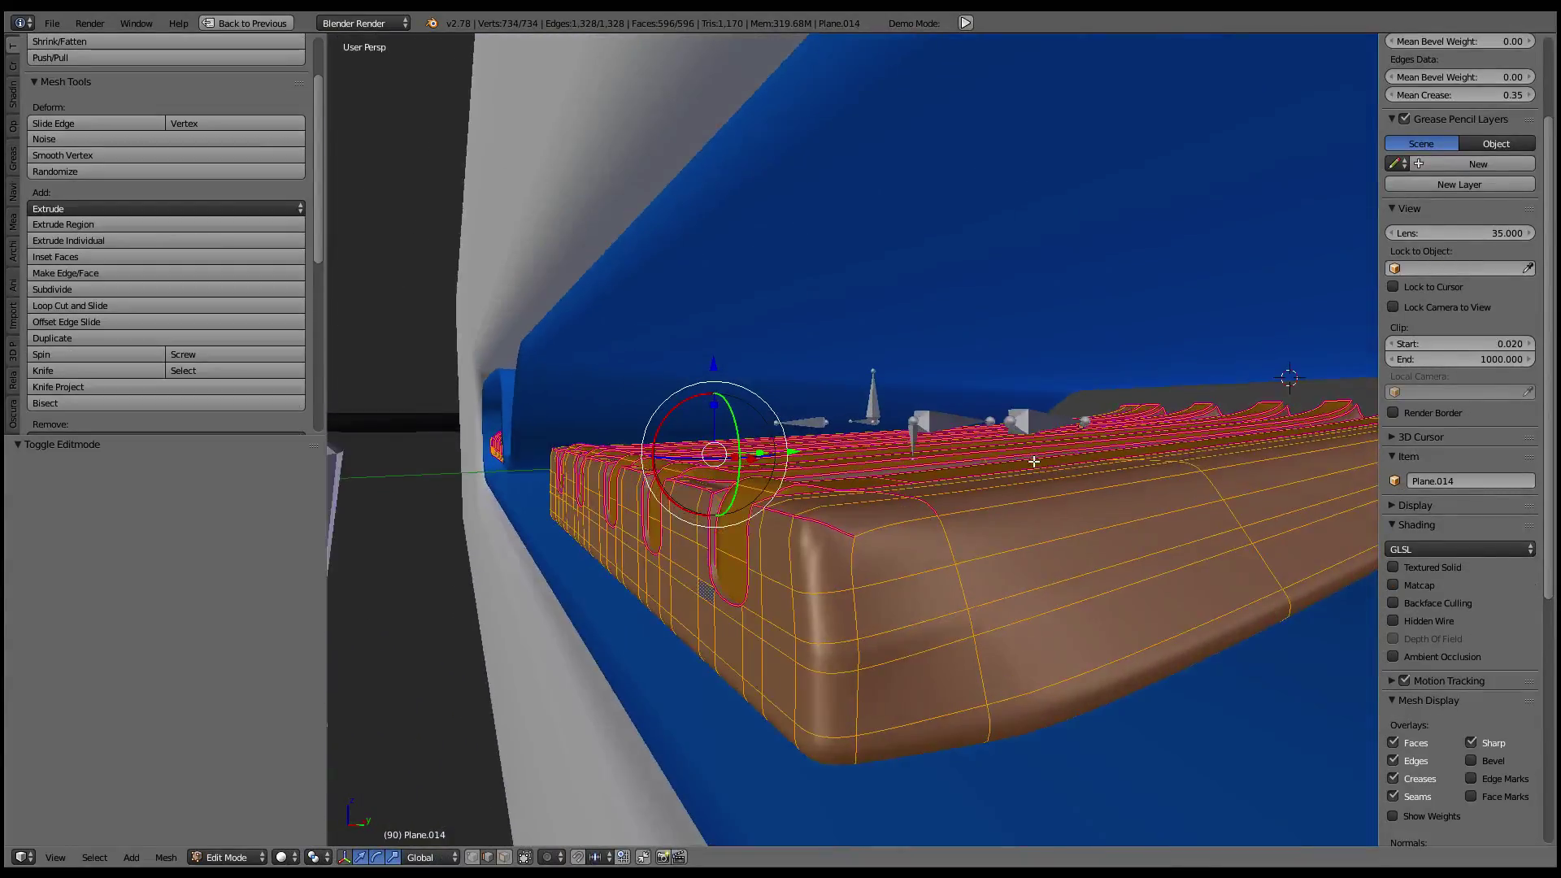
{"action": "scroll", "coordinate": [1064, 532], "scroll_direction": "down", "scroll_amount": 5}
{"action": "scroll", "coordinate": [1272, 376], "scroll_direction": "up", "scroll_amount": 5}
{"action": "mouse_move", "coordinate": [1272, 376]}
{"action": "middle_mouse_down"}
{"action": "mouse_move", "coordinate": [1073, 533]}
{"action": "mouse_move", "coordinate": [1039, 536]}
{"action": "middle_mouse_up"}
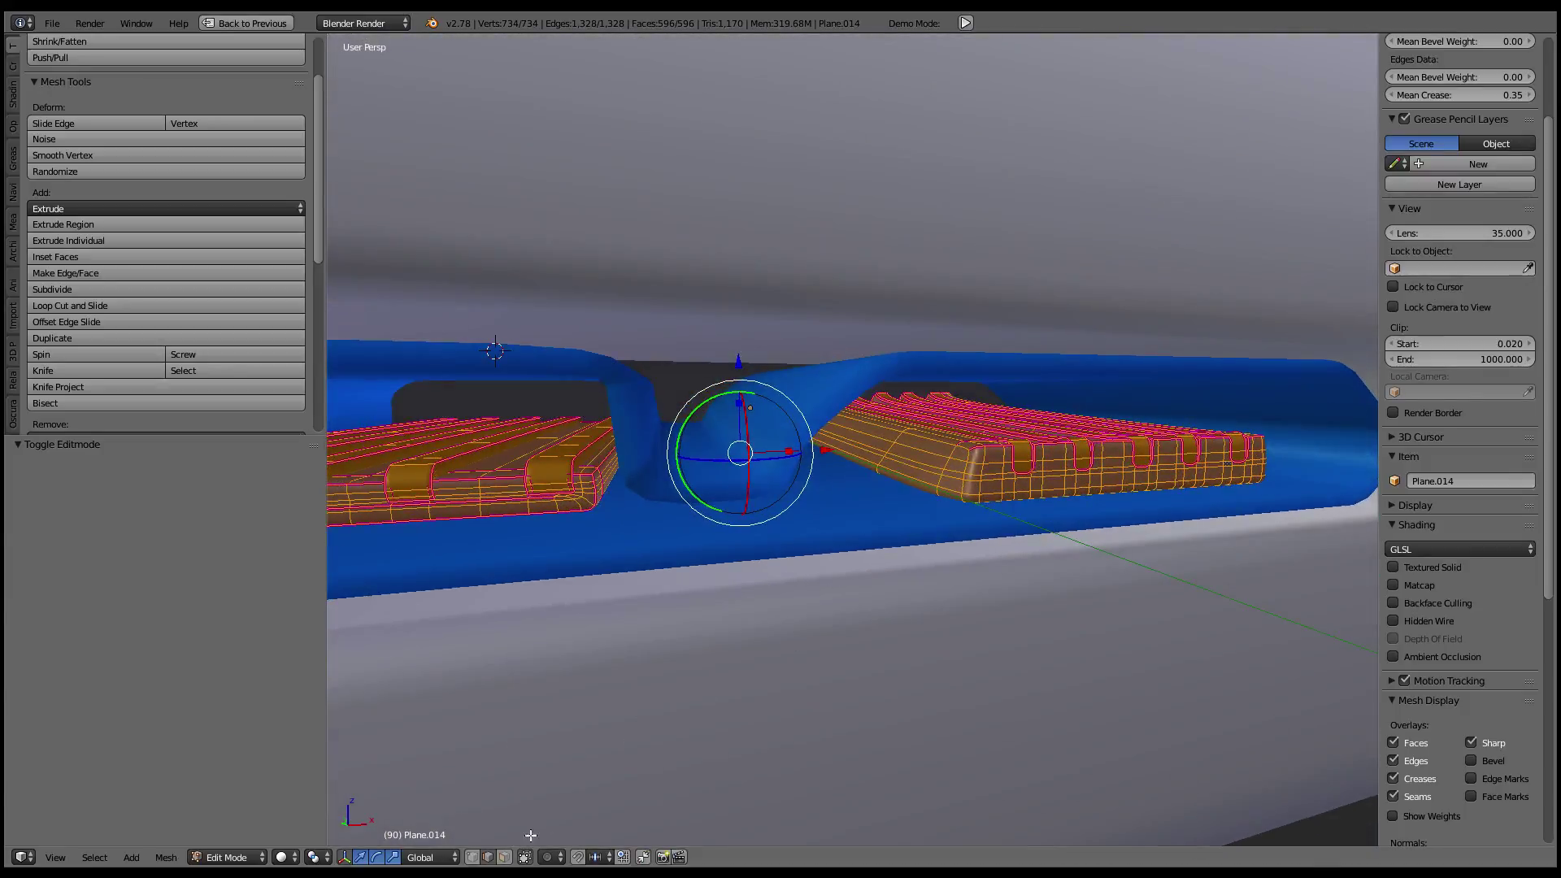
{"action": "middle_click_drag", "start_coordinate": [691, 610], "coordinate": [862, 481]}
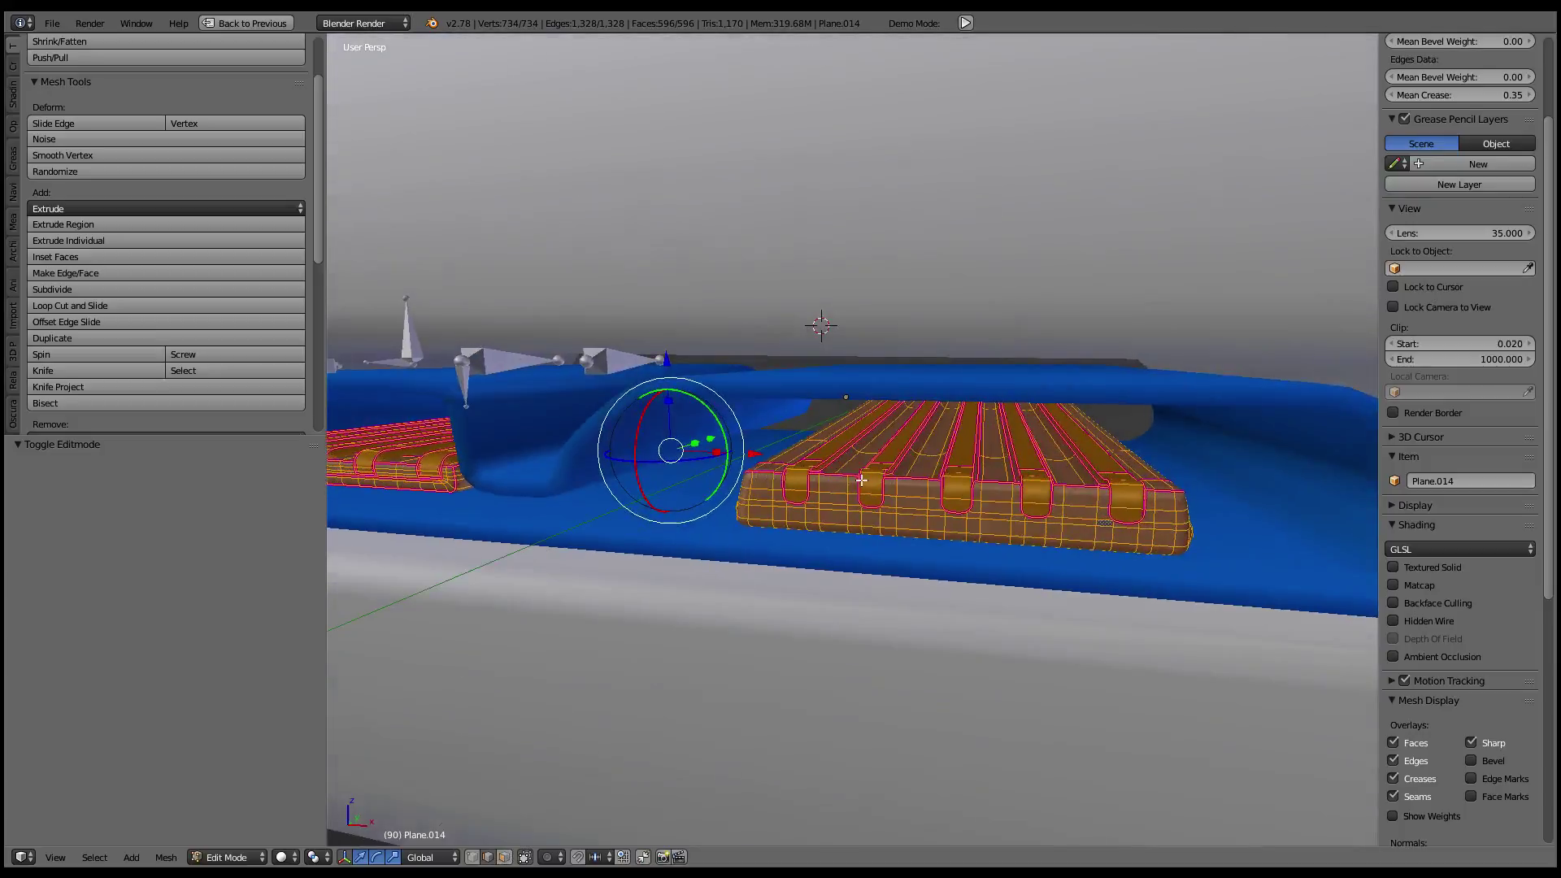
- Snap the 3D cursor to a selected front edge of the grooved piece
{"action": "right_click", "coordinate": [928, 514]}
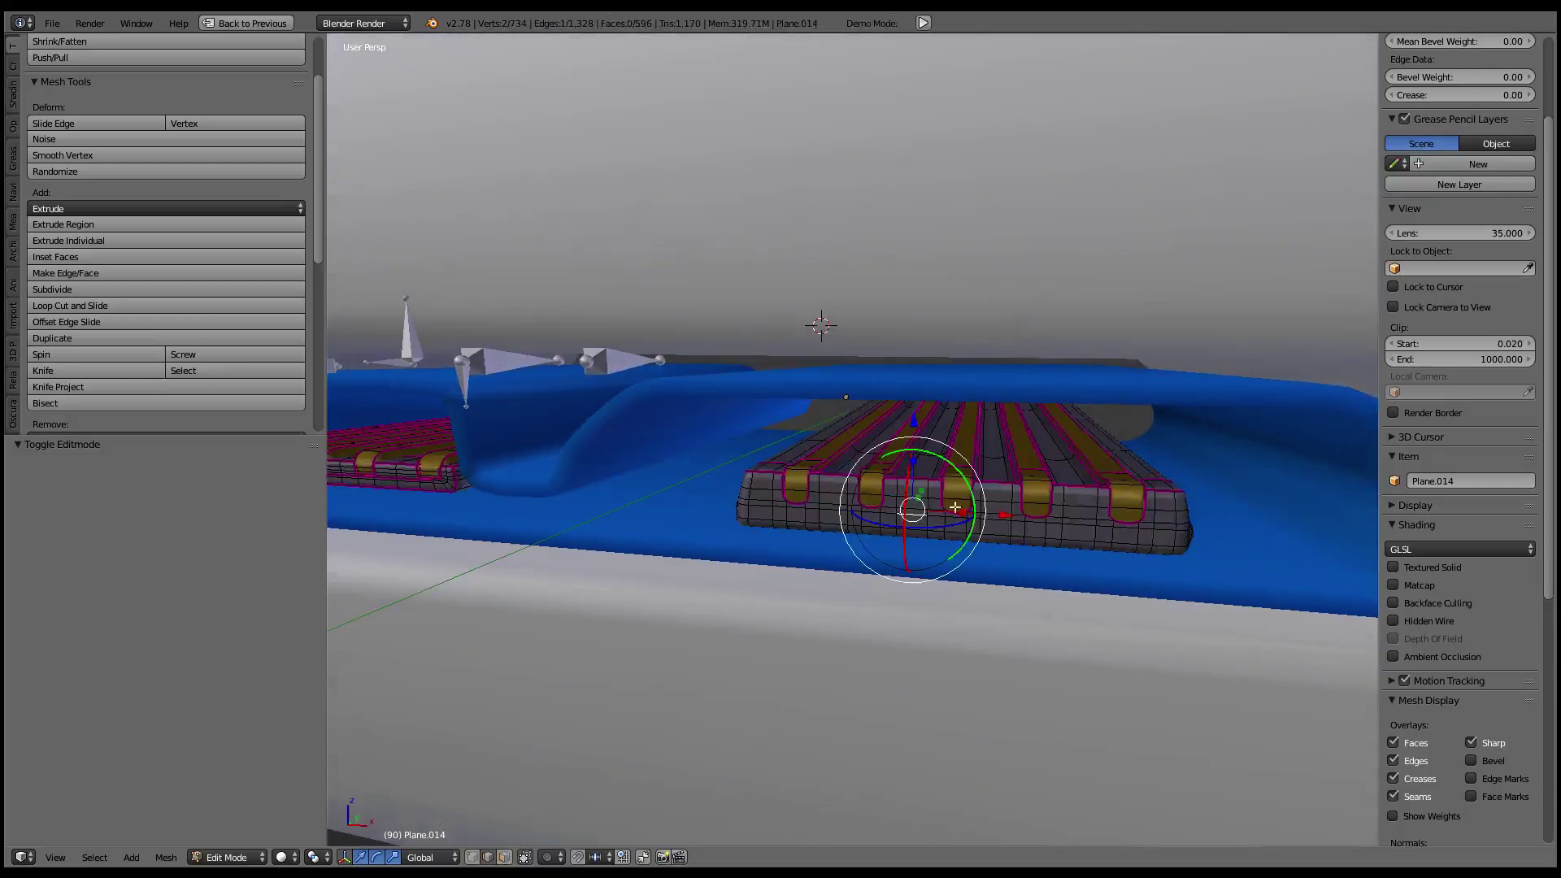
{"action": "key", "text": "w"}
{"action": "key", "text": "shift+s"}
{"action": "left_click", "coordinate": [993, 489]}
- Add a plane at the 3D cursor and shrink it in Edit Mode
{"action": "key", "text": "Tab"}
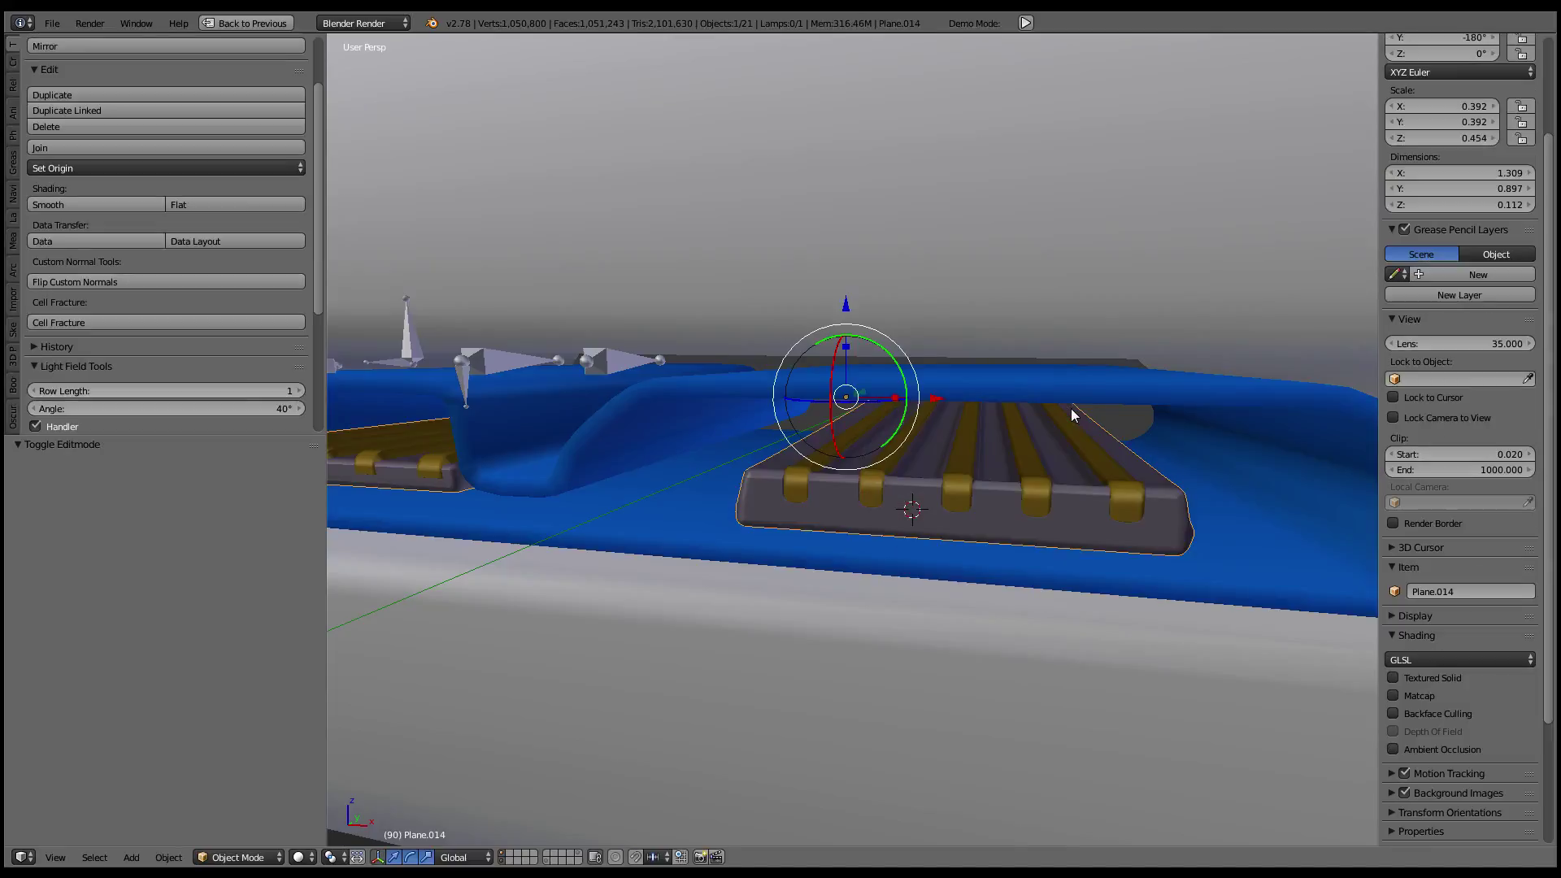
{"action": "key", "text": "shift+a"}
{"action": "left_click", "coordinate": [1116, 413]}
{"action": "key", "text": "Tab"}
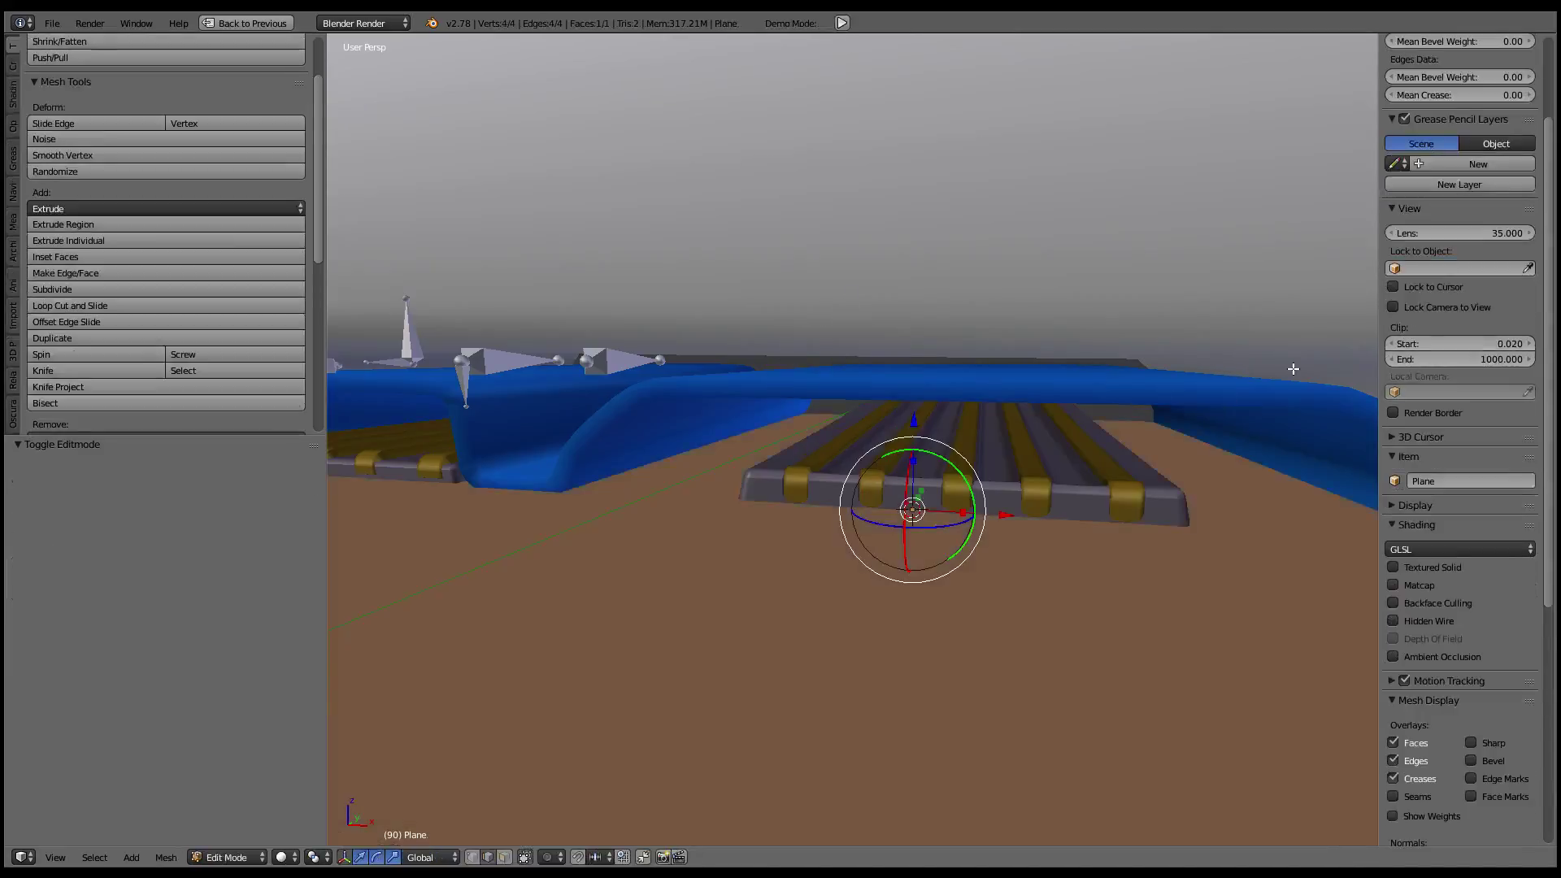
{"action": "key", "text": "s"}
{"action": "left_click", "coordinate": [935, 465]}
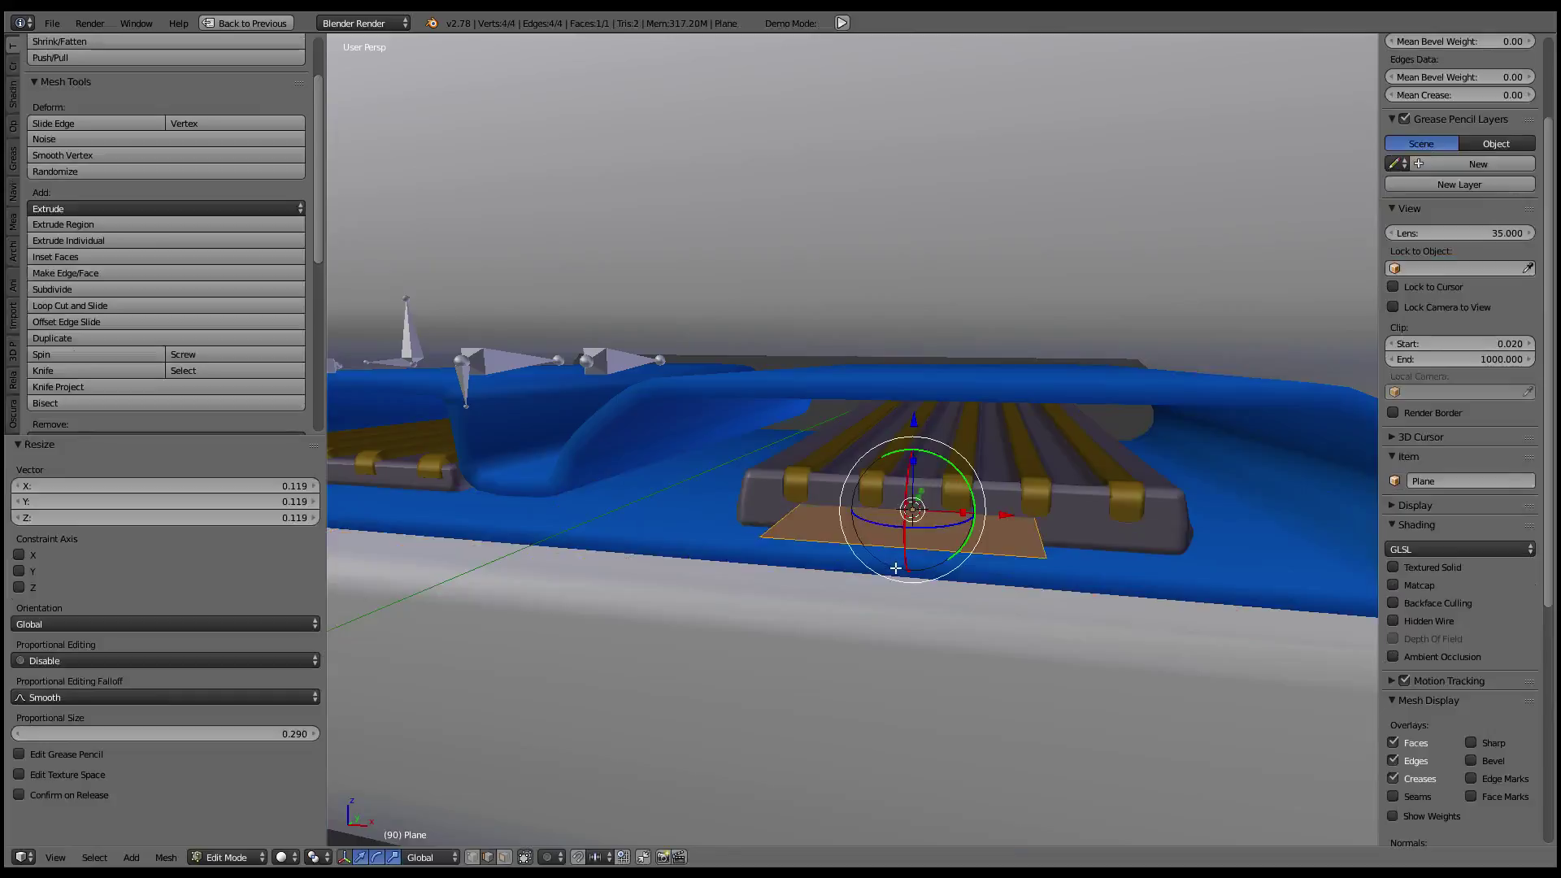
- Rotate the plane 90° upright on X, then scale and move it against the piece
{"action": "left_click_drag", "start_coordinate": [906, 561], "coordinate": [944, 607]}
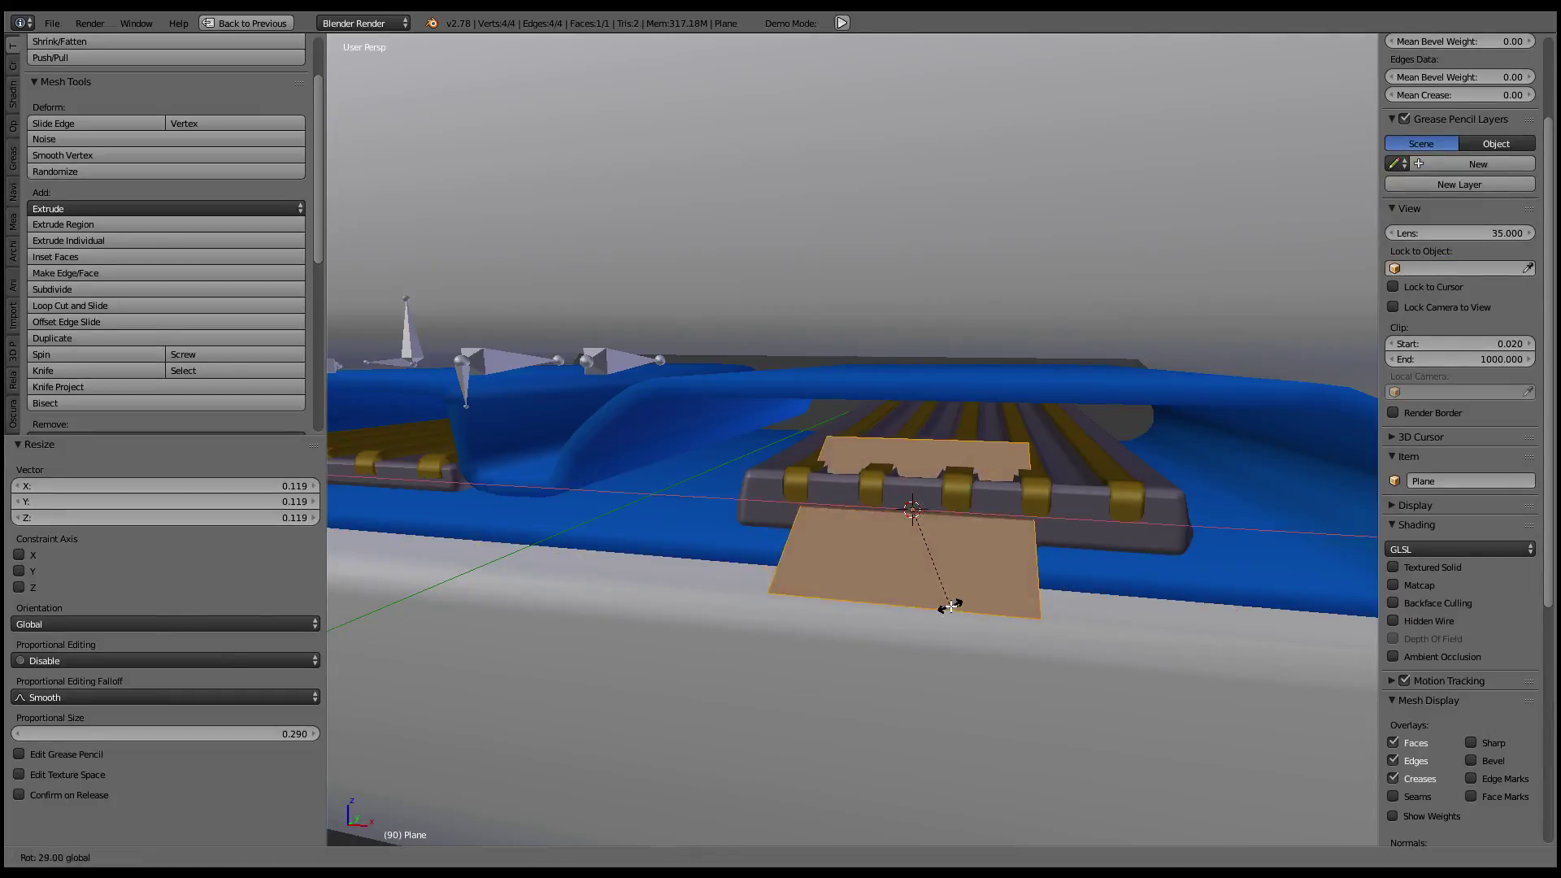
{"action": "type", "text": "90"}
{"action": "mouse_move", "coordinate": [944, 606]}
{"action": "middle_mouse_down"}
{"action": "mouse_move", "coordinate": [1023, 500]}
{"action": "mouse_move", "coordinate": [1209, 442]}
{"action": "middle_mouse_up"}
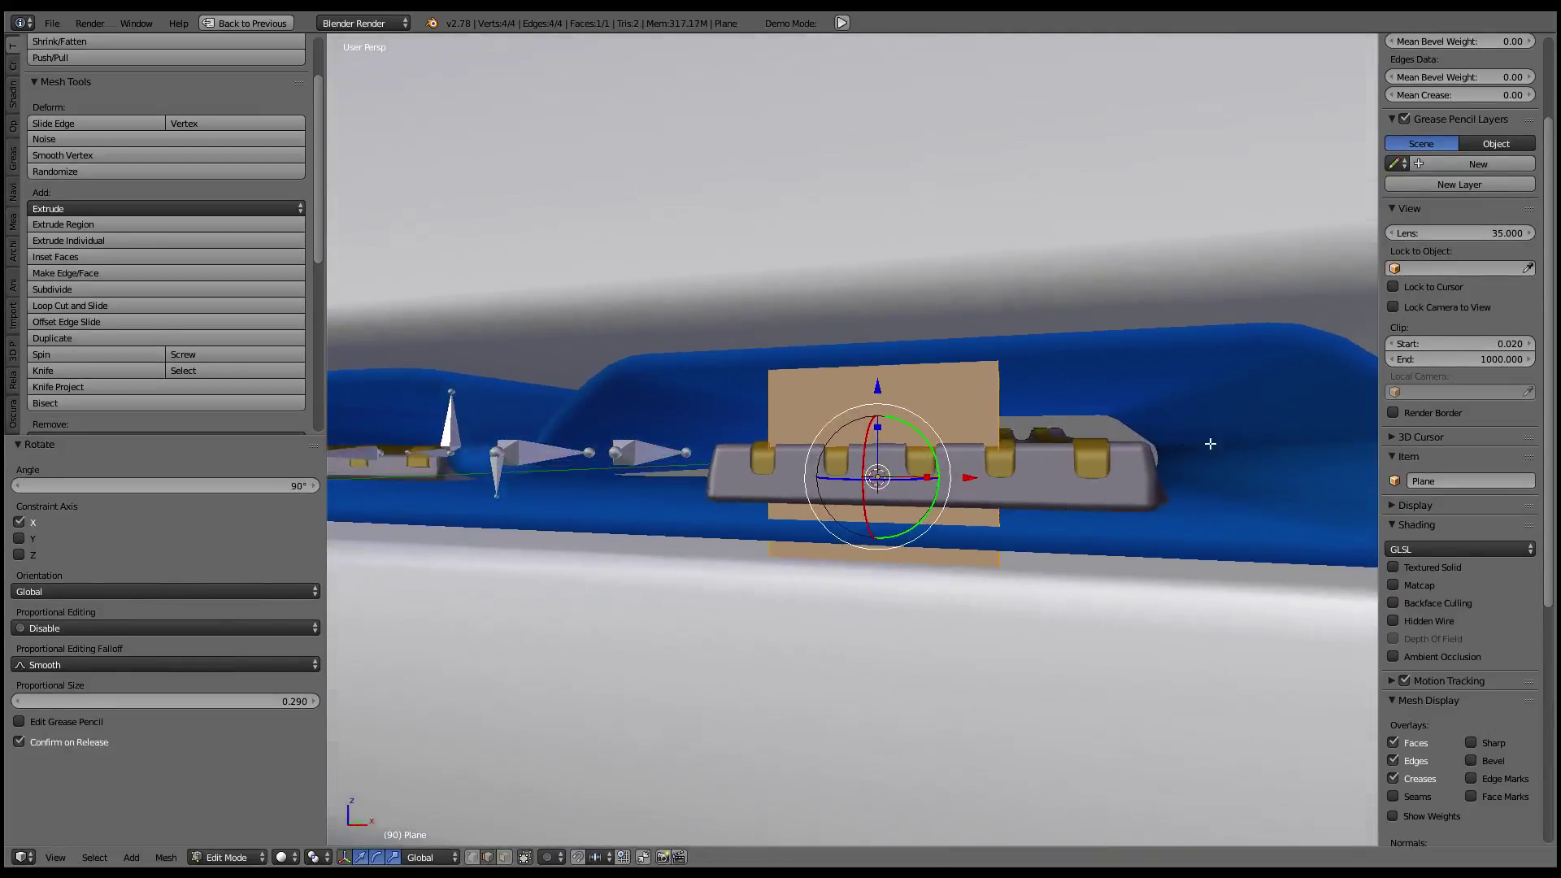
{"action": "key", "text": "s"}
{"action": "left_click", "coordinate": [929, 478]}
{"action": "middle_click_drag", "start_coordinate": [928, 477], "coordinate": [907, 539]}
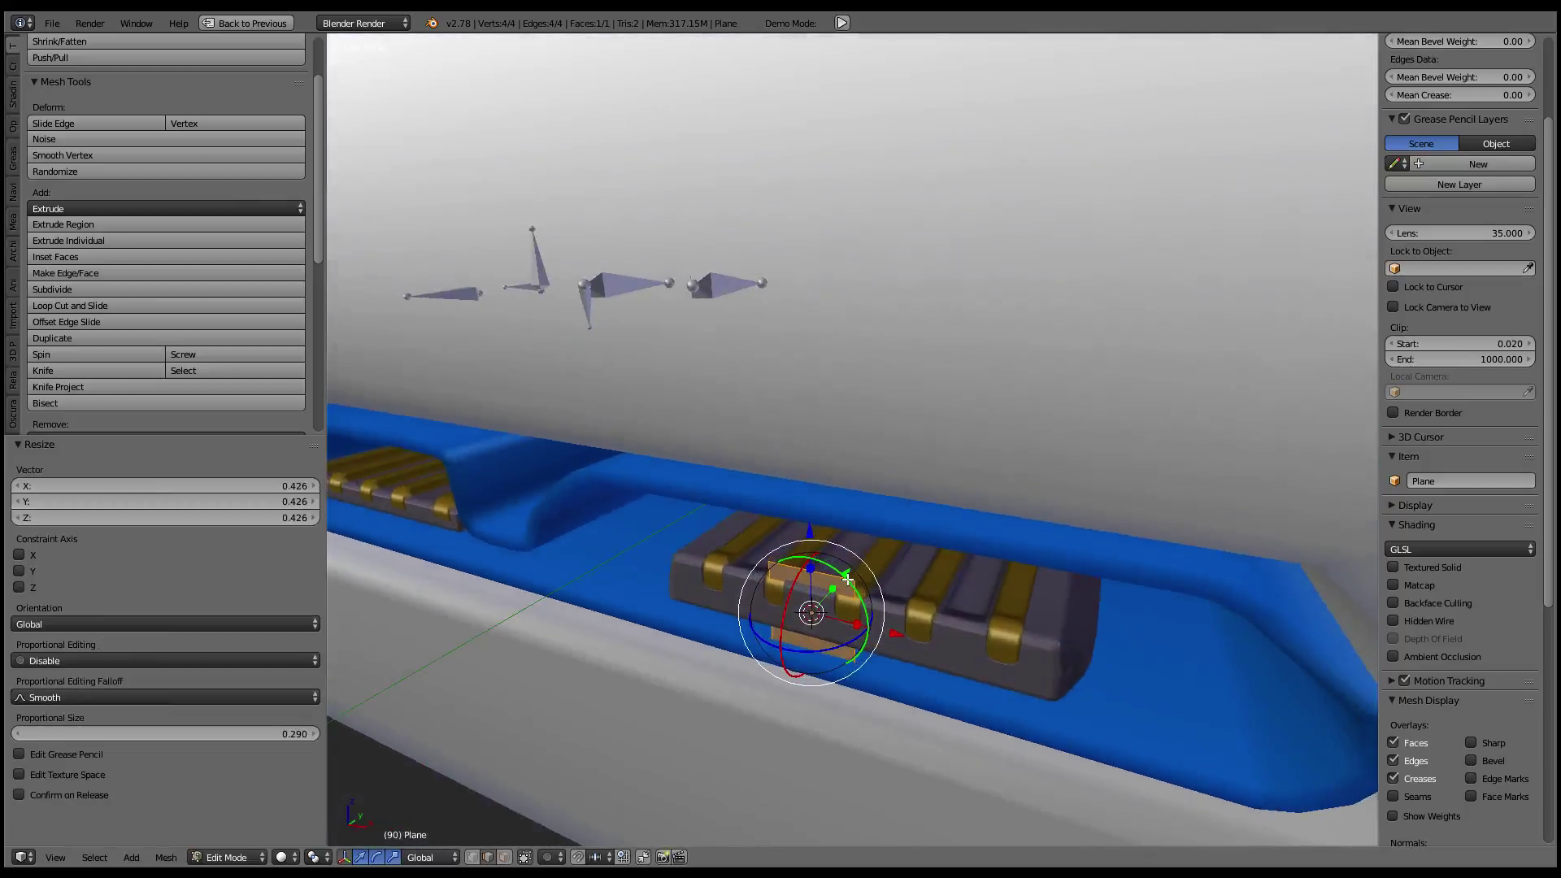
{"action": "left_click_drag", "start_coordinate": [847, 580], "coordinate": [838, 584]}
{"action": "key", "text": "s"}
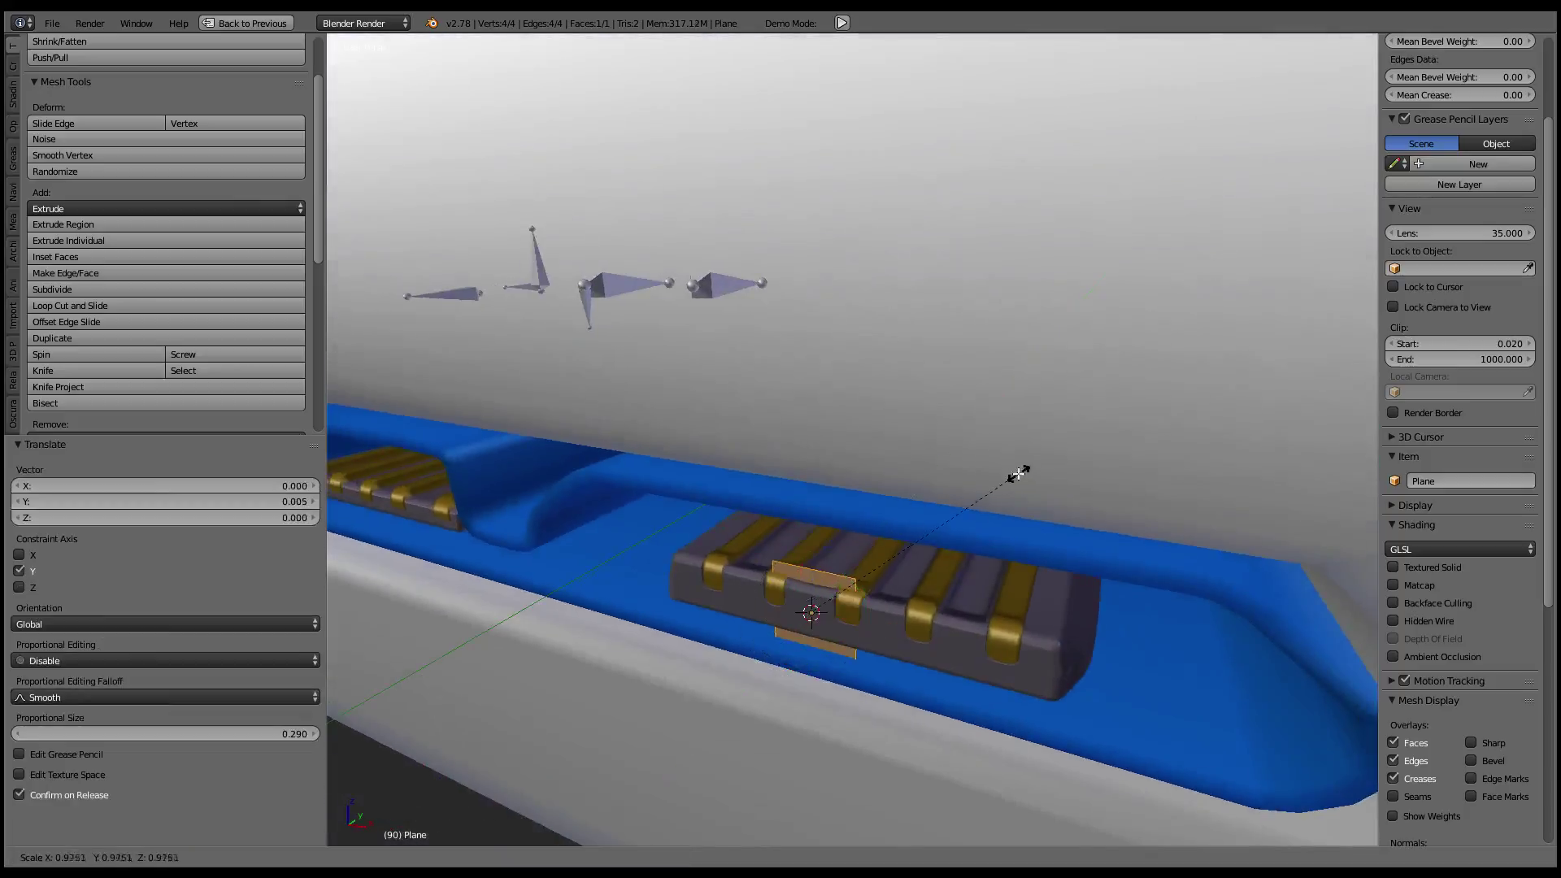
{"action": "left_click", "coordinate": [972, 507]}
{"action": "left_click_drag", "start_coordinate": [838, 584], "coordinate": [838, 589]}
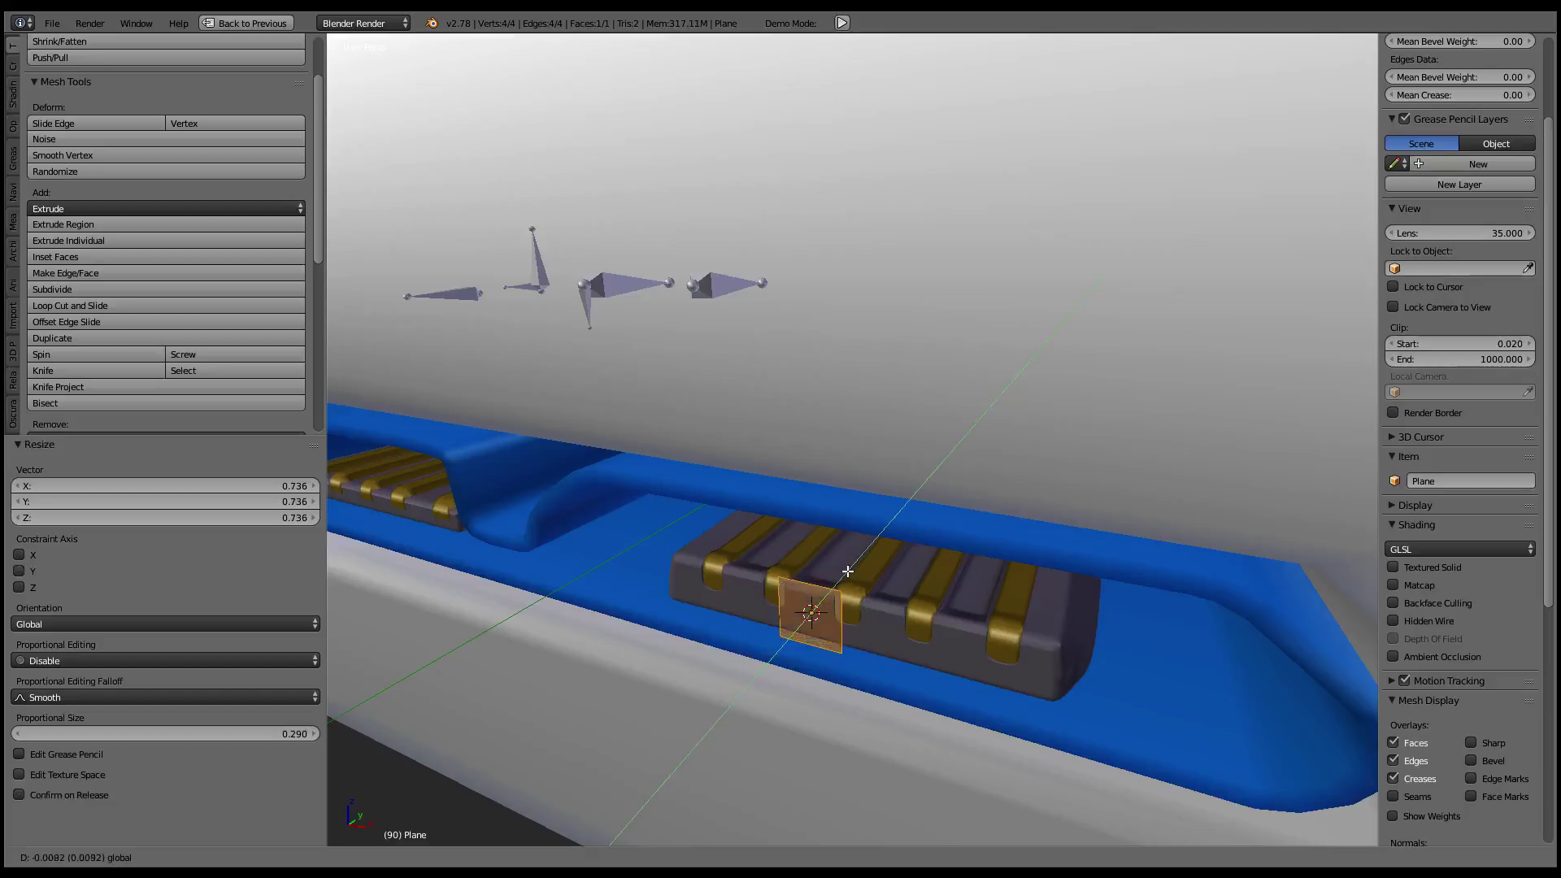
{"action": "middle_click_drag", "start_coordinate": [837, 589], "coordinate": [836, 517]}
- Stretch the plane along X across the grooved piece and nudge it along Y
{"action": "key", "text": "s"}
{"action": "key", "text": "x"}
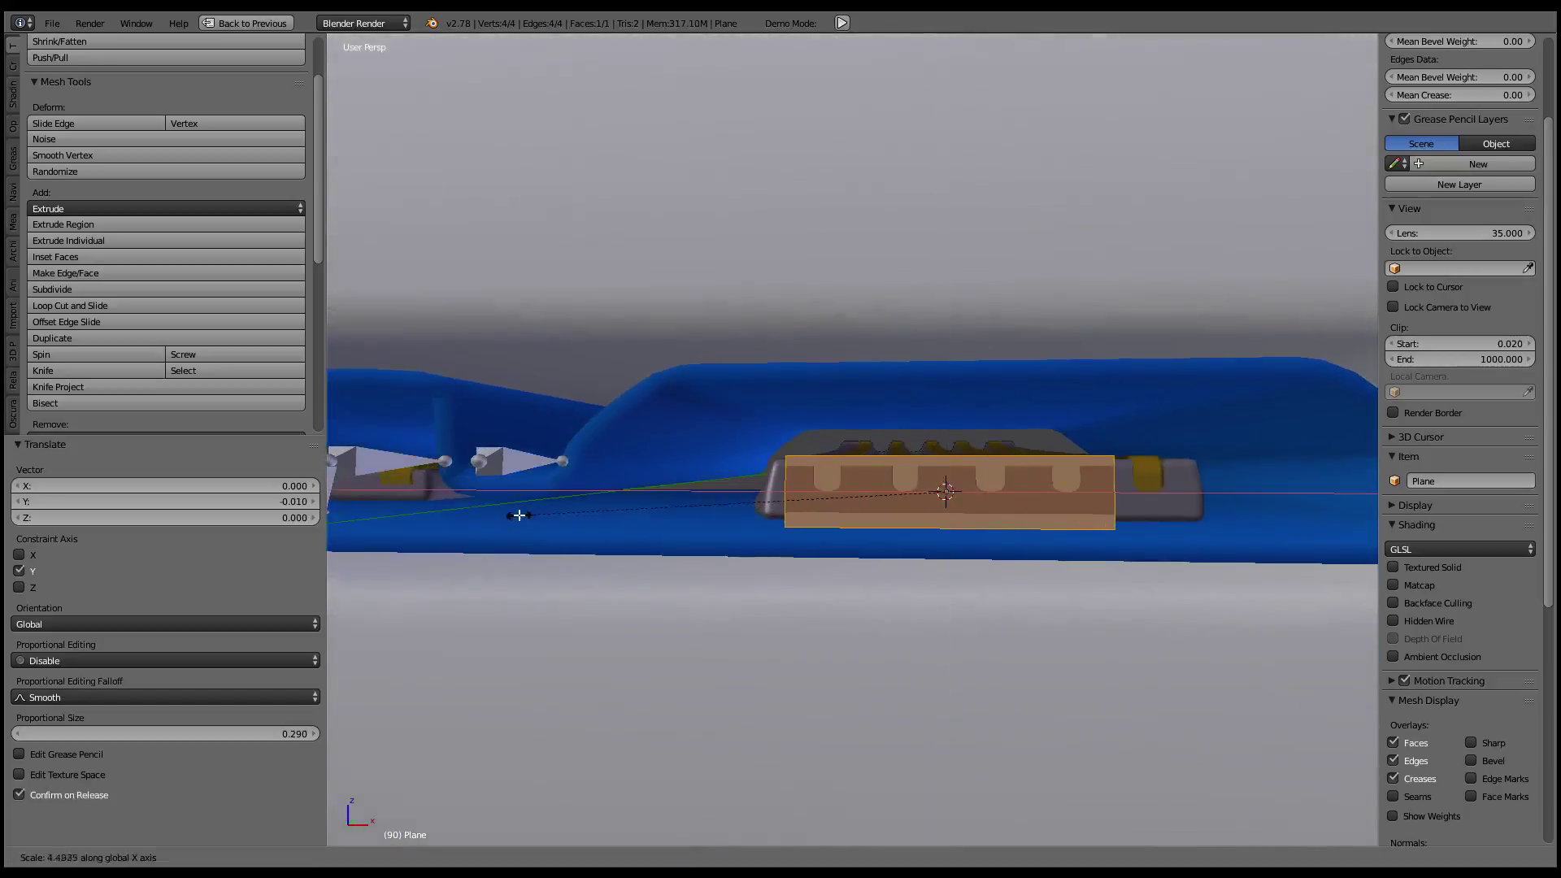
{"action": "left_click", "coordinate": [962, 470]}
{"action": "middle_click_drag", "start_coordinate": [948, 533], "coordinate": [781, 536]}
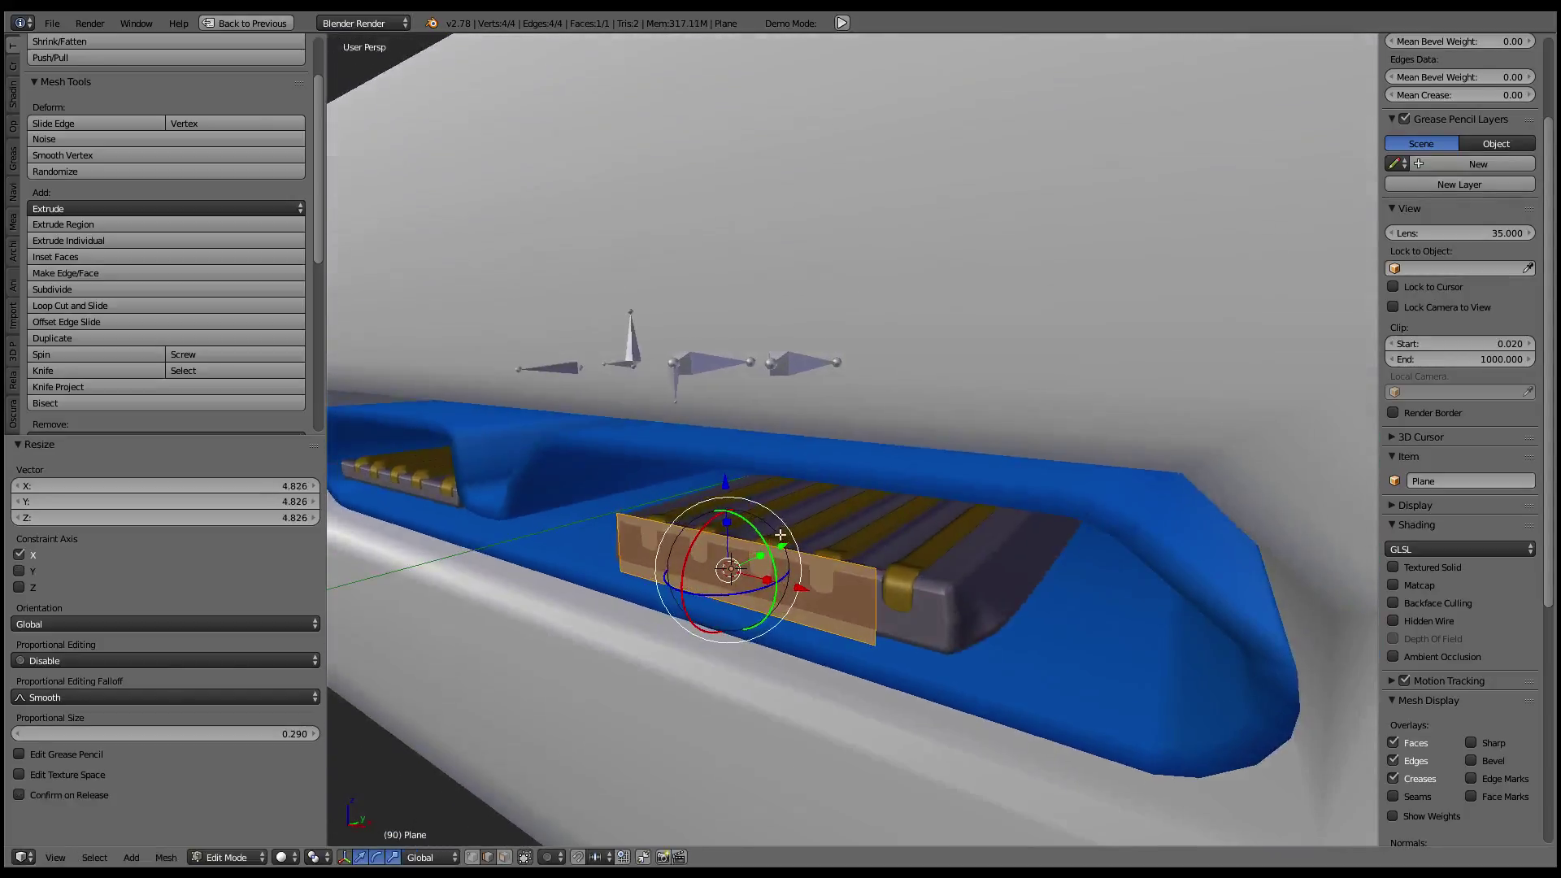
{"action": "key", "text": "g"}
{"action": "left_click_drag", "start_coordinate": [779, 545], "coordinate": [781, 547]}
- Extend the plane's right edge along X, then select the whole plane
{"action": "right_click", "coordinate": [874, 601]}
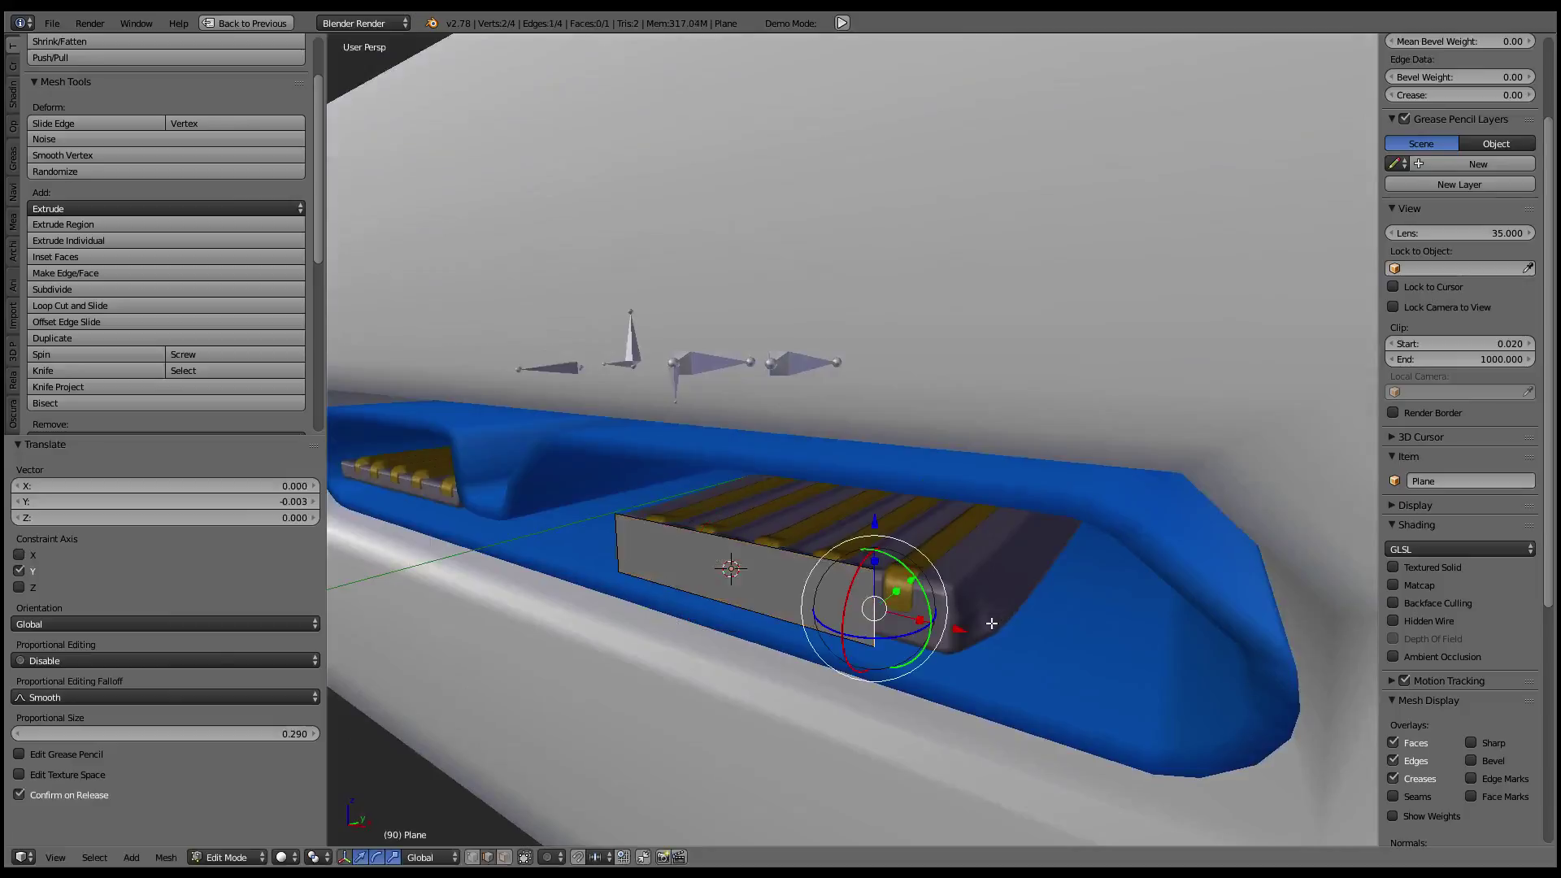
{"action": "key", "text": "g"}
{"action": "key", "text": "x"}
{"action": "left_click", "coordinate": [1042, 637]}
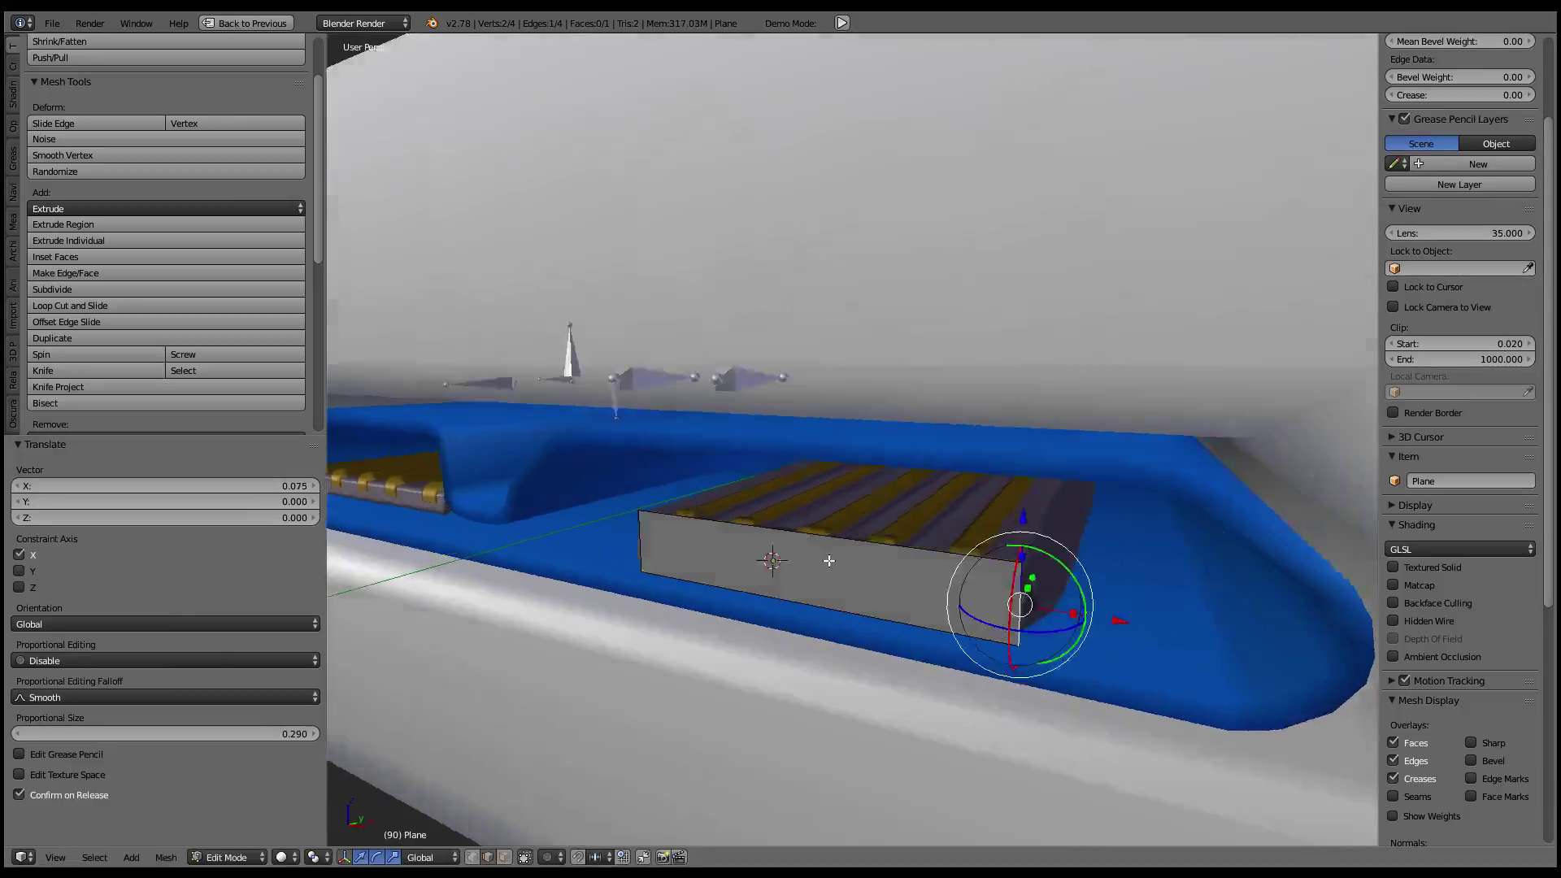
{"action": "middle_click_drag", "start_coordinate": [975, 609], "coordinate": [885, 513]}
{"action": "right_click", "coordinate": [925, 482]}
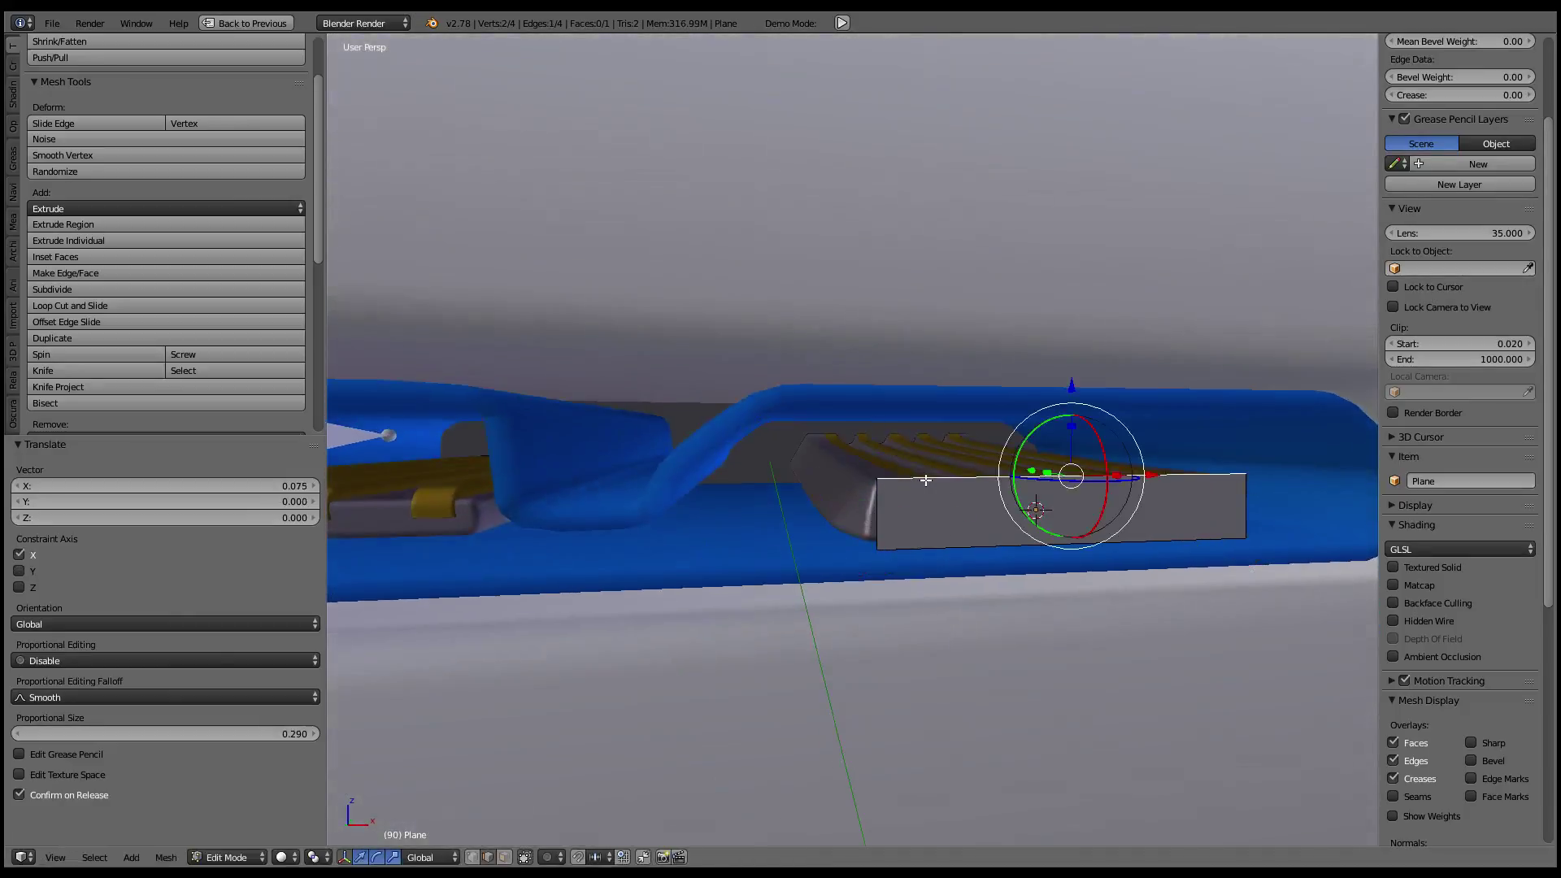
{"action": "key", "text": "a"}
{"action": "scroll", "coordinate": [935, 472], "scroll_direction": "down", "scroll_amount": 3}
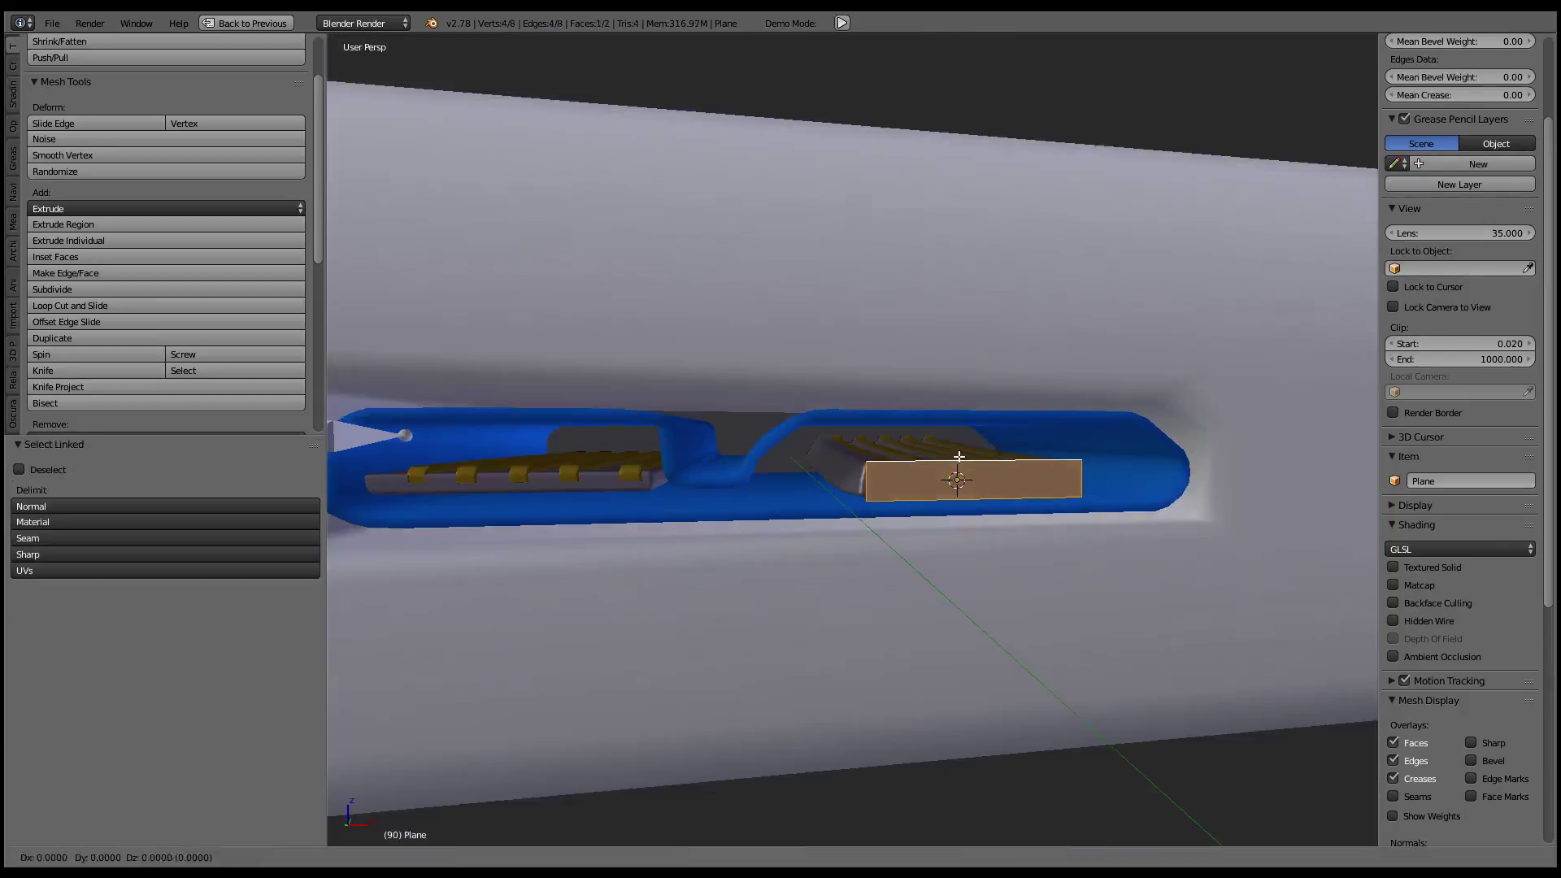
- Duplicate the plane, move it left onto the left grooved piece, and thin it along Z
{"action": "key", "text": "shift+d"}
{"action": "key", "text": "Escape"}
{"action": "left_click_drag", "start_coordinate": [1061, 479], "coordinate": [538, 480]}
{"action": "scroll", "coordinate": [864, 520], "scroll_direction": "up", "scroll_amount": 3}
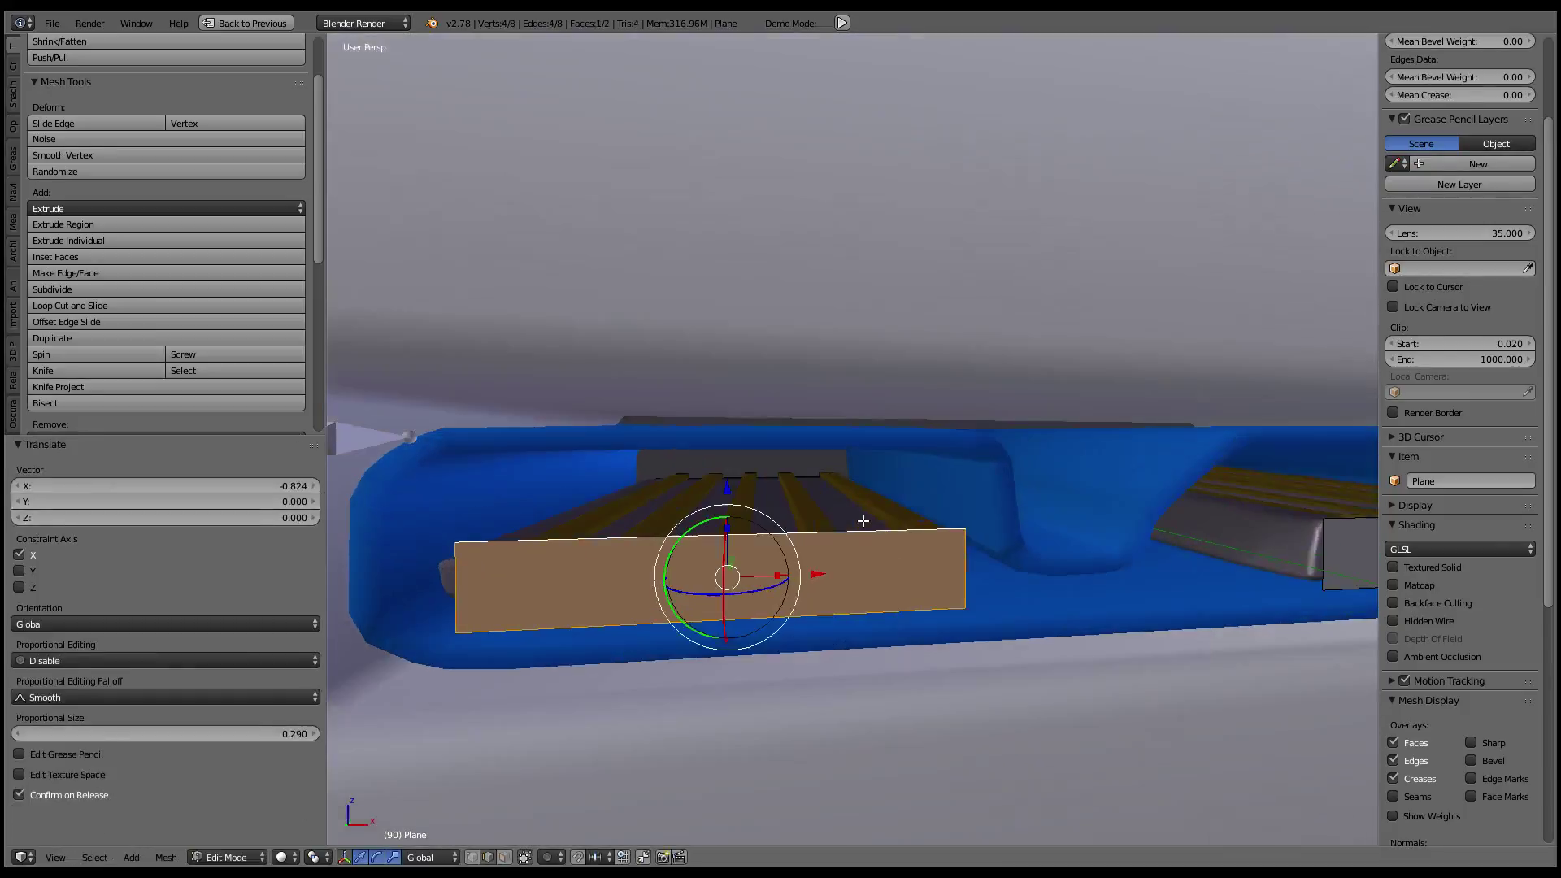
{"action": "key", "text": "s"}
{"action": "key", "text": "z"}
{"action": "left_click", "coordinate": [622, 498]}
- Enlarge the duplicate slightly and switch to a front orthographic view
{"action": "key", "text": "s"}
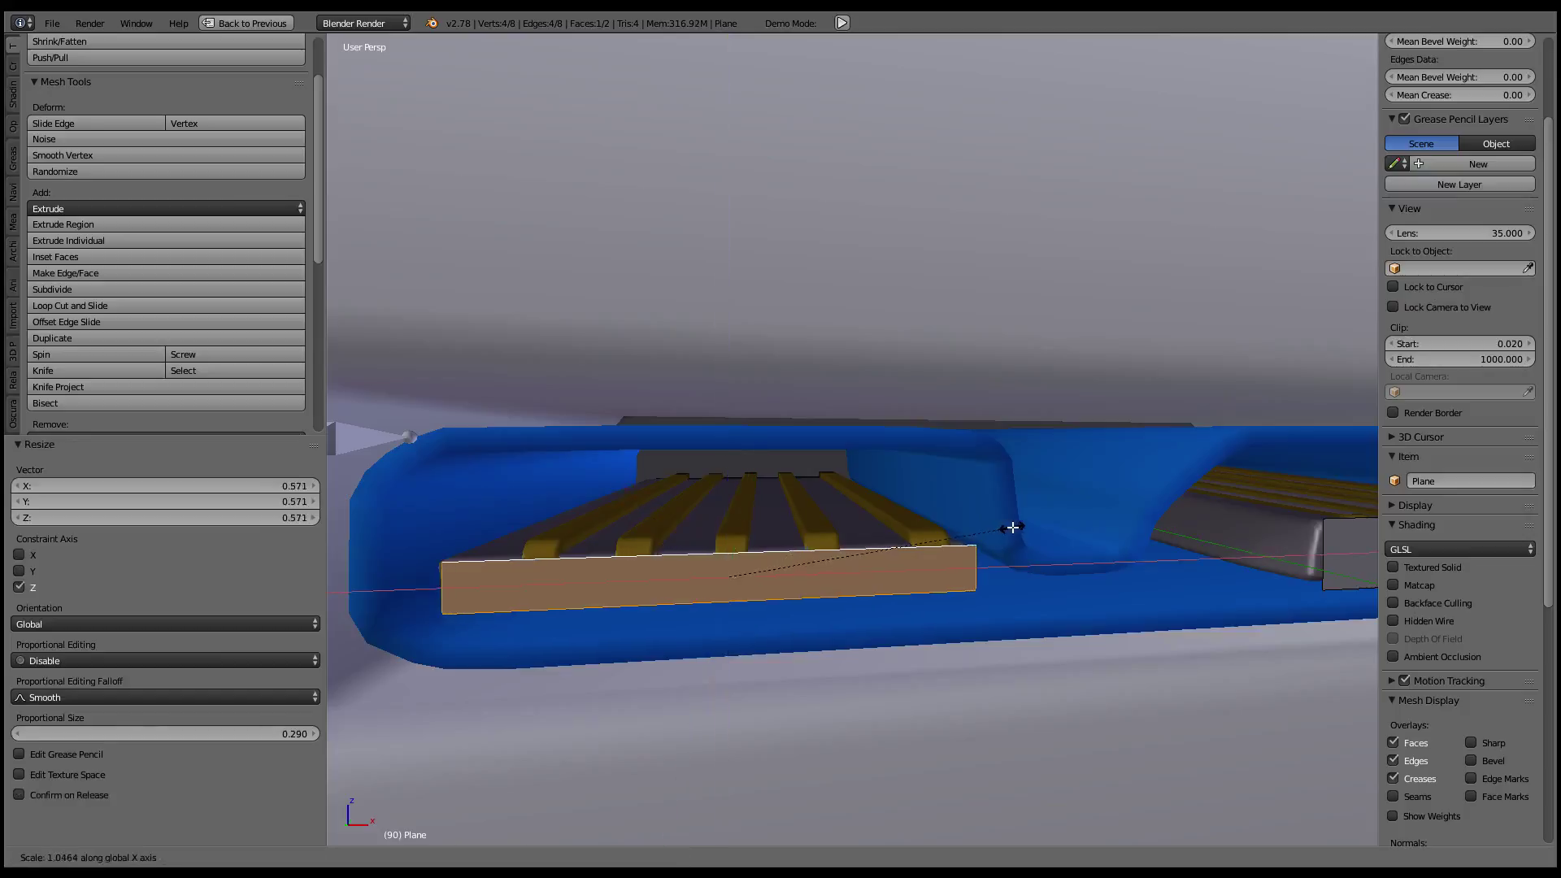
{"action": "left_click", "coordinate": [946, 538]}
{"action": "middle_click_drag", "start_coordinate": [946, 539], "coordinate": [978, 501]}
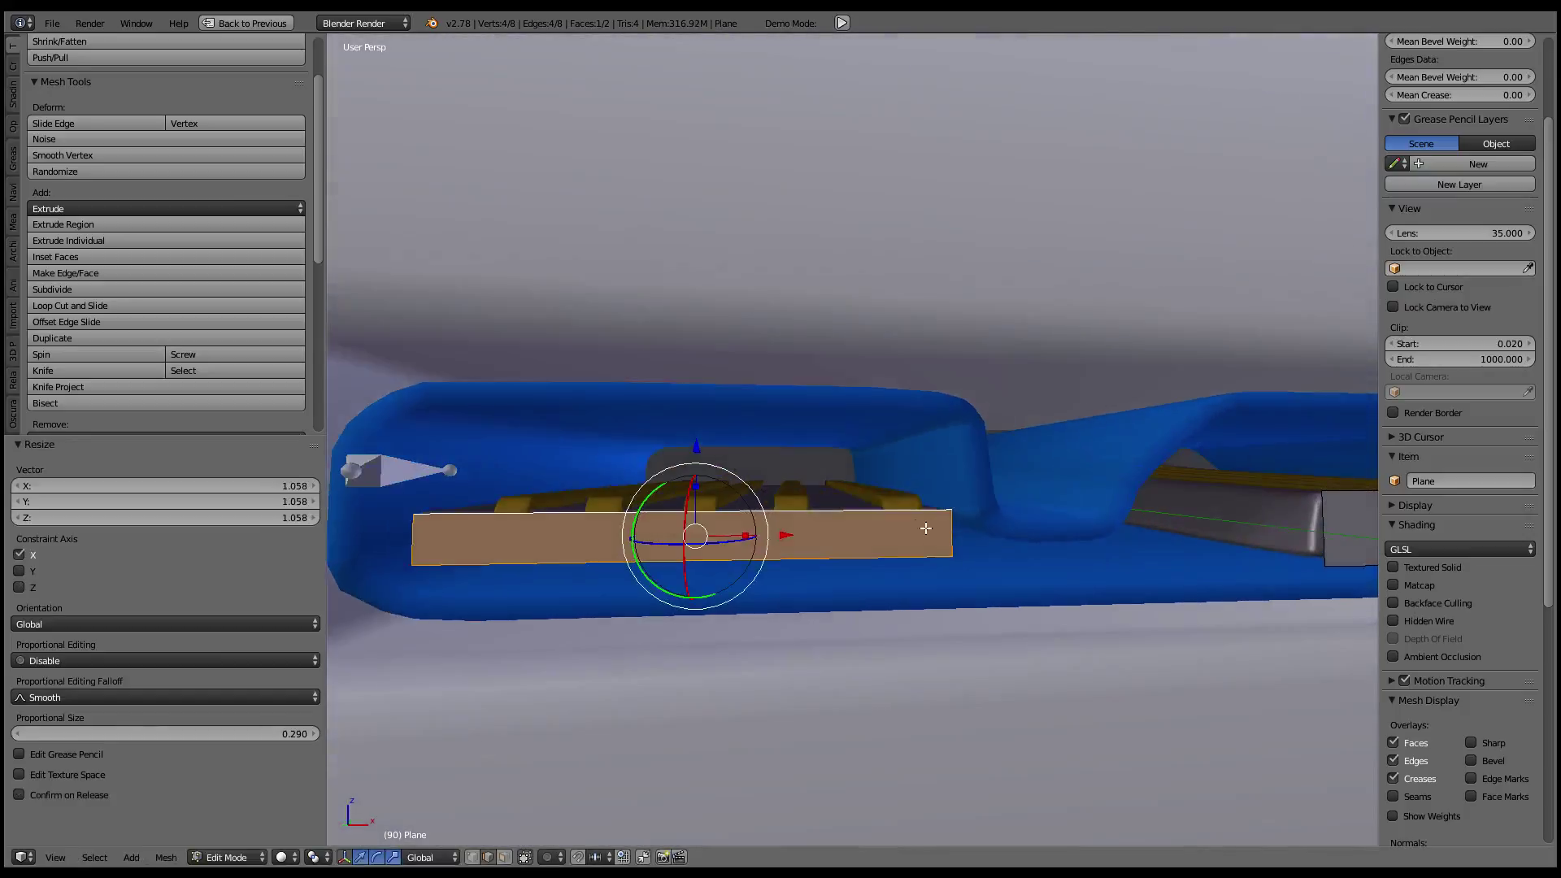
{"action": "key", "text": "KP_5"}
{"action": "key", "text": "KP_1"}
- Slide an edge of the right-hand plane to the right along X
{"action": "scroll", "coordinate": [844, 462], "scroll_direction": "up", "scroll_amount": 4}
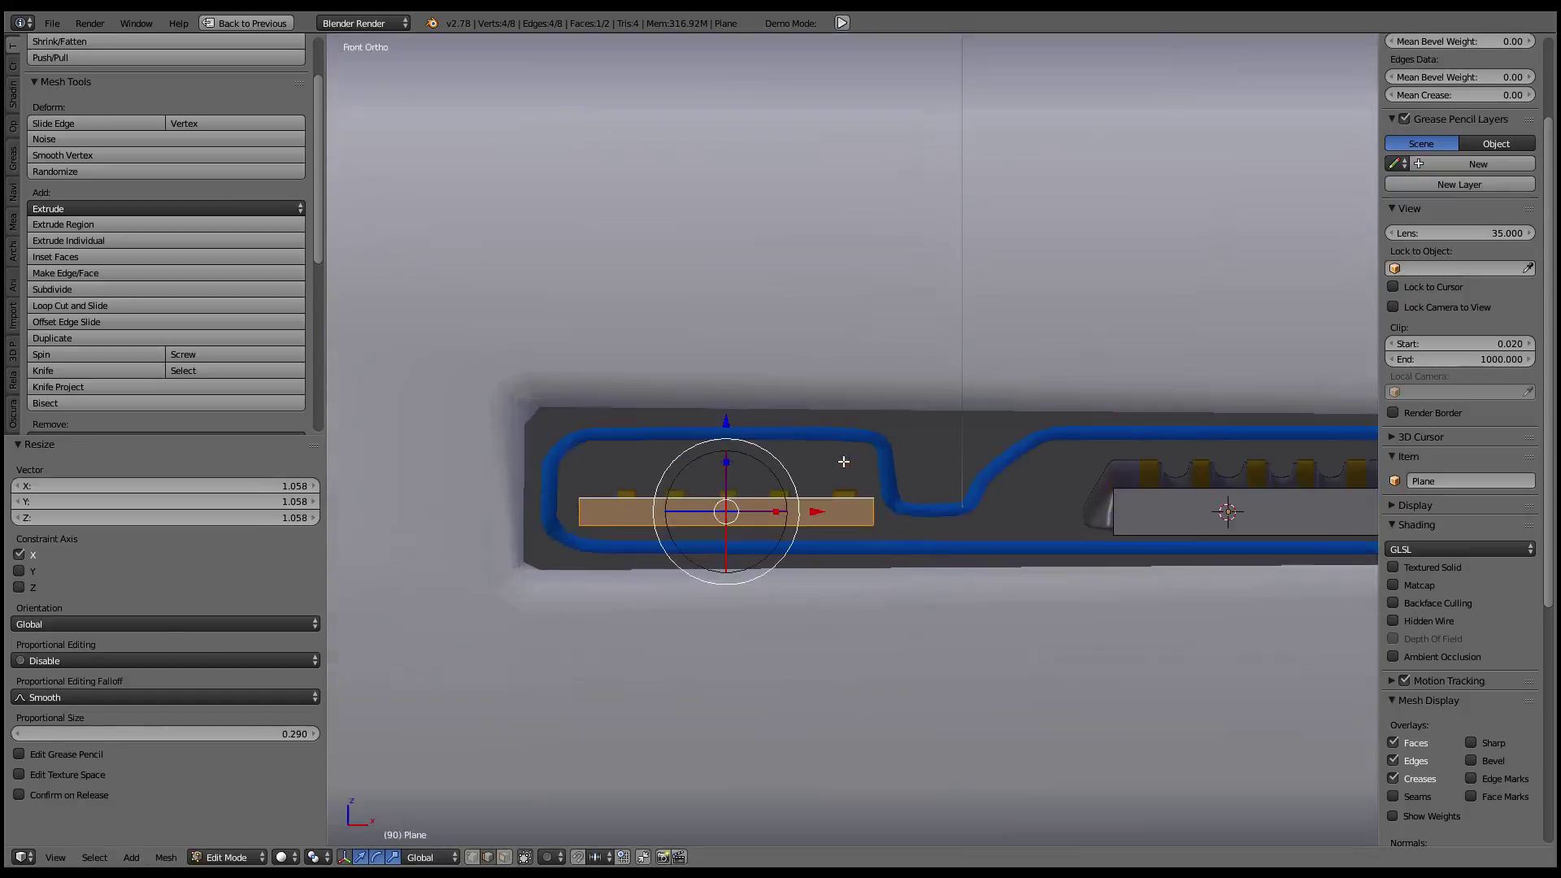
{"action": "middle_click_drag", "start_coordinate": [1167, 518], "coordinate": [899, 493], "text": "shift"}
{"action": "right_click", "coordinate": [867, 487]}
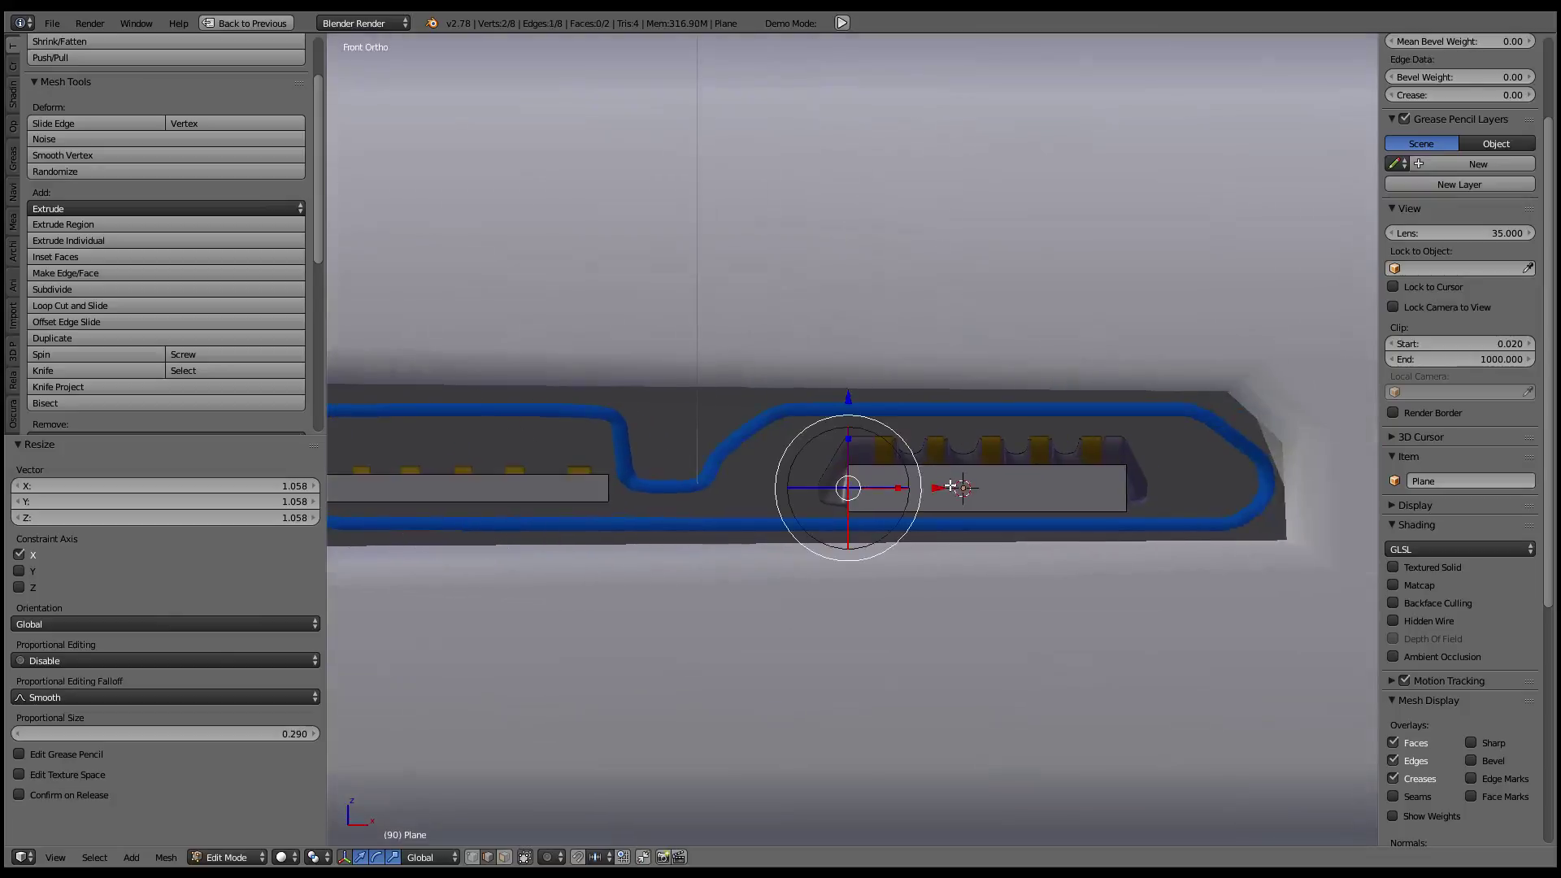
{"action": "left_click_drag", "start_coordinate": [945, 487], "coordinate": [930, 490]}
{"action": "left_click_drag", "start_coordinate": [836, 488], "coordinate": [1239, 486]}
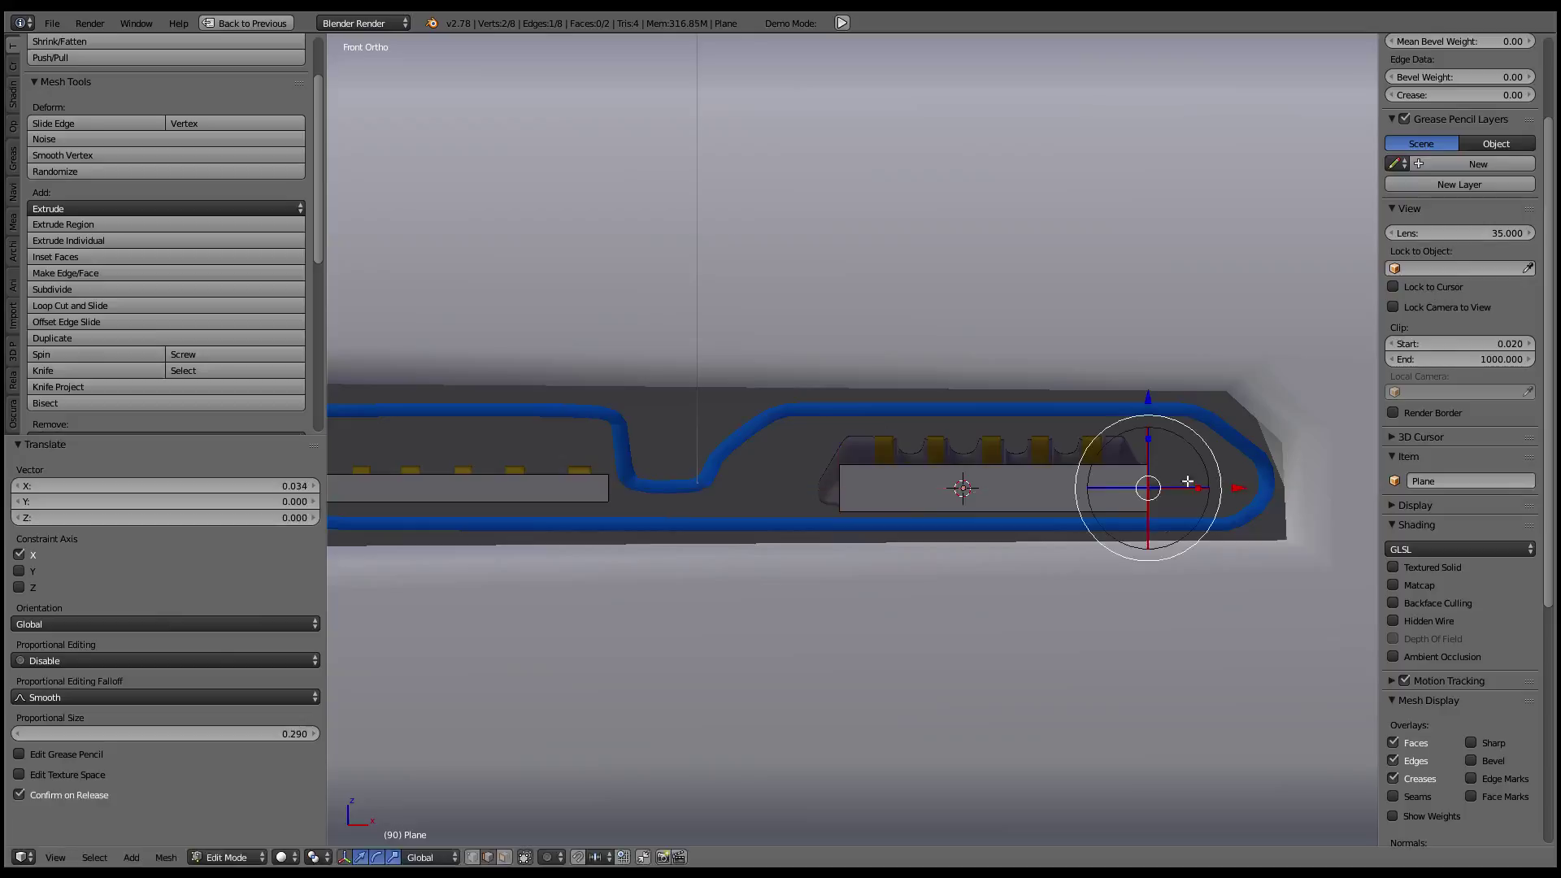
- Raise the right plane's top edge and shrink it into a trapezoid
{"action": "right_click", "coordinate": [980, 413]}
{"action": "left_click_drag", "start_coordinate": [986, 374], "coordinate": [991, 343]}
{"action": "key", "text": "s"}
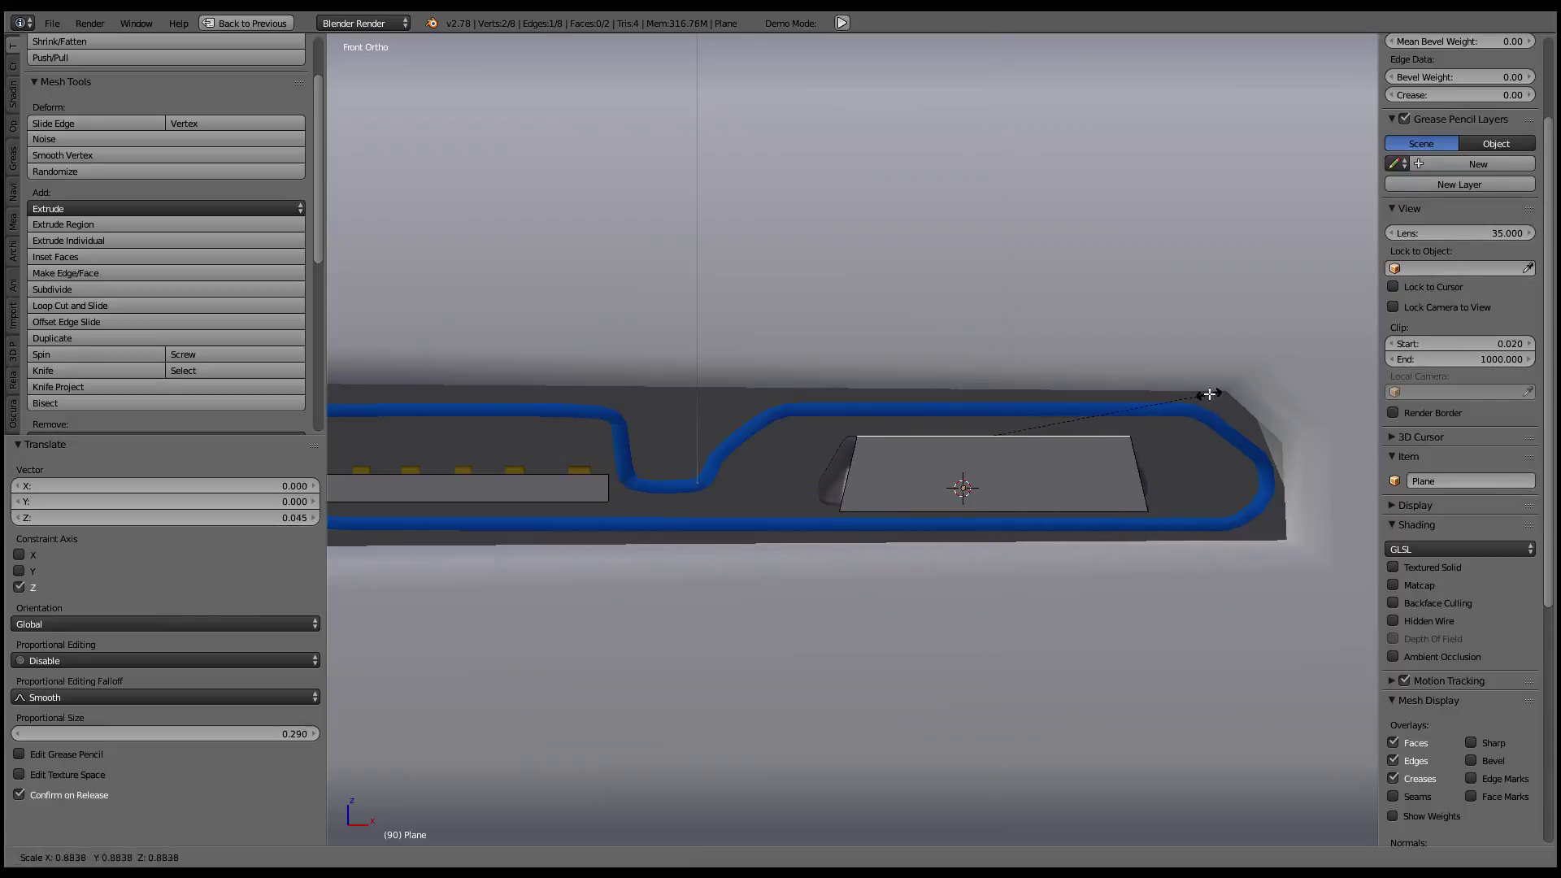
{"action": "left_click", "coordinate": [1203, 394]}
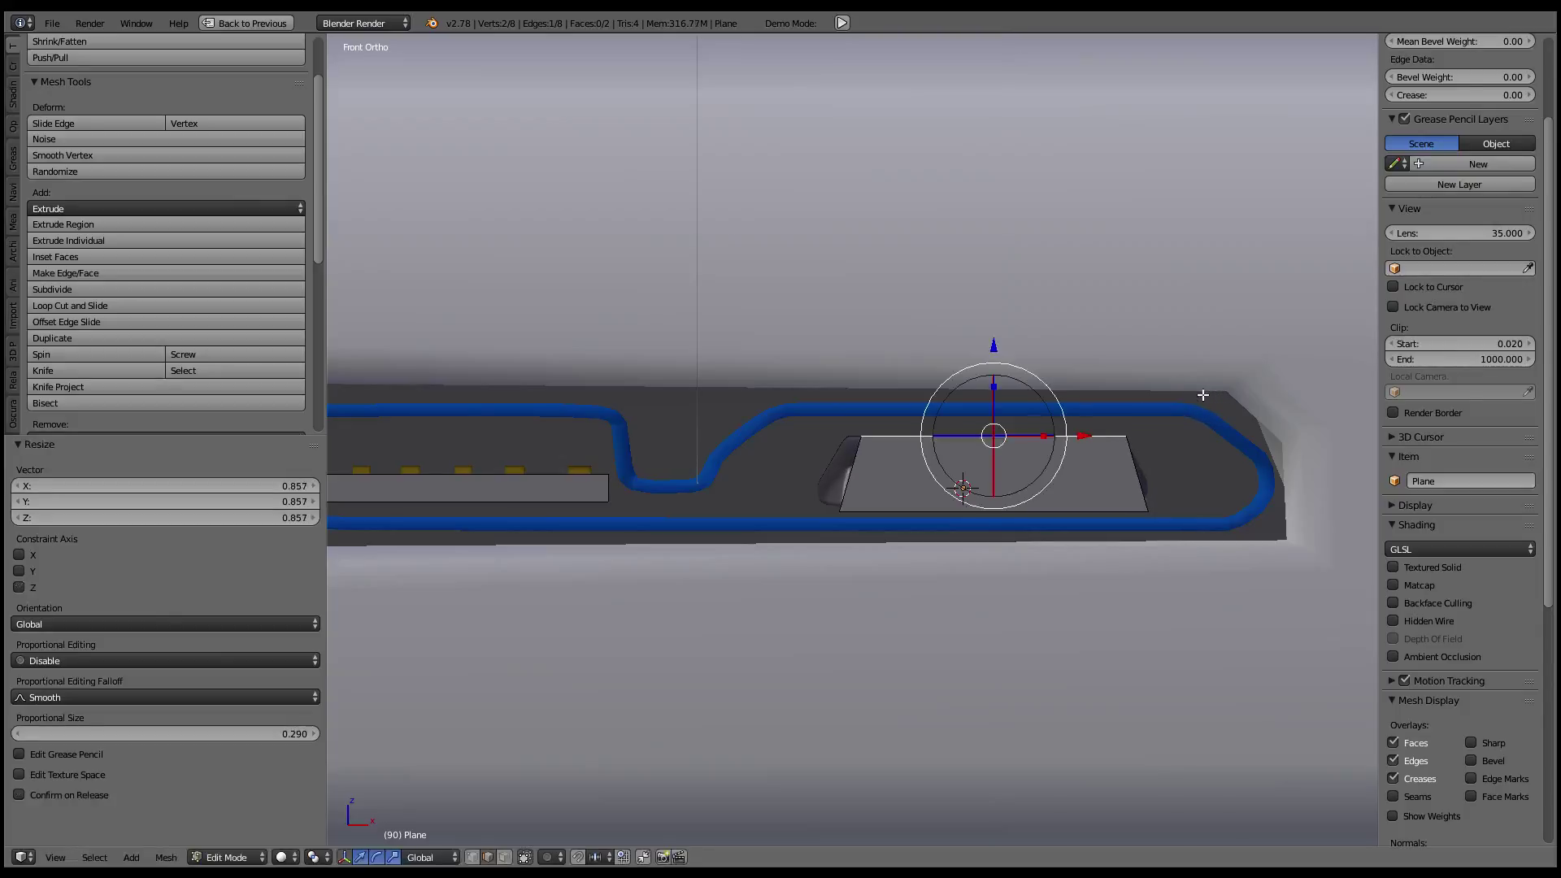
- Raise the left rectangle's top edge slightly and shift its left edge along X
{"action": "middle_click_drag", "start_coordinate": [474, 484], "coordinate": [760, 464], "text": "shift"}
{"action": "right_click", "coordinate": [761, 464]}
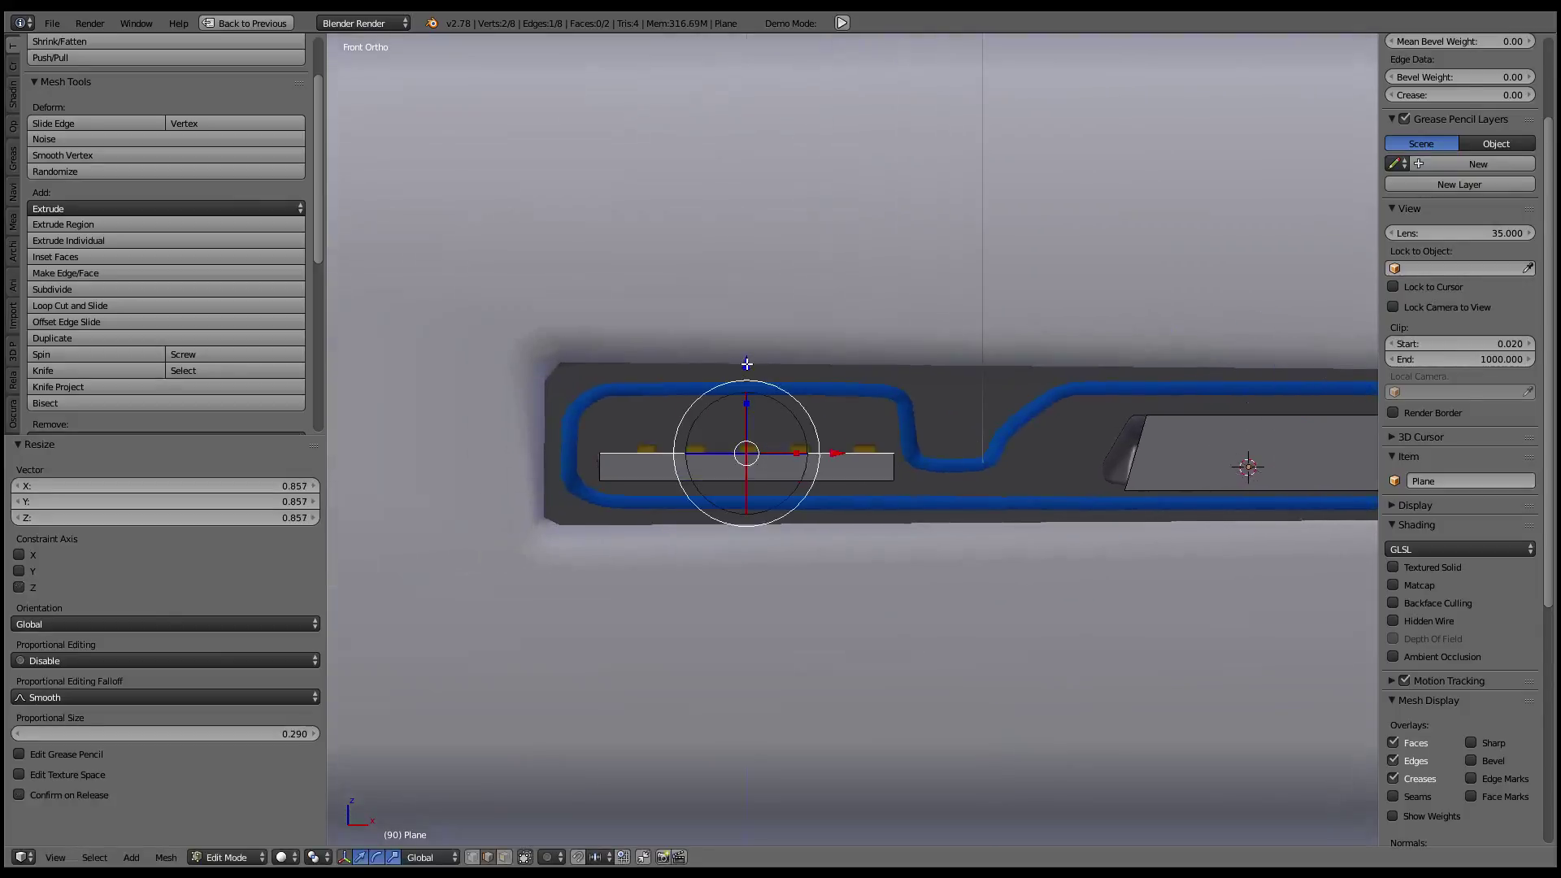
{"action": "left_click_drag", "start_coordinate": [747, 364], "coordinate": [747, 358]}
{"action": "right_click", "coordinate": [580, 460]}
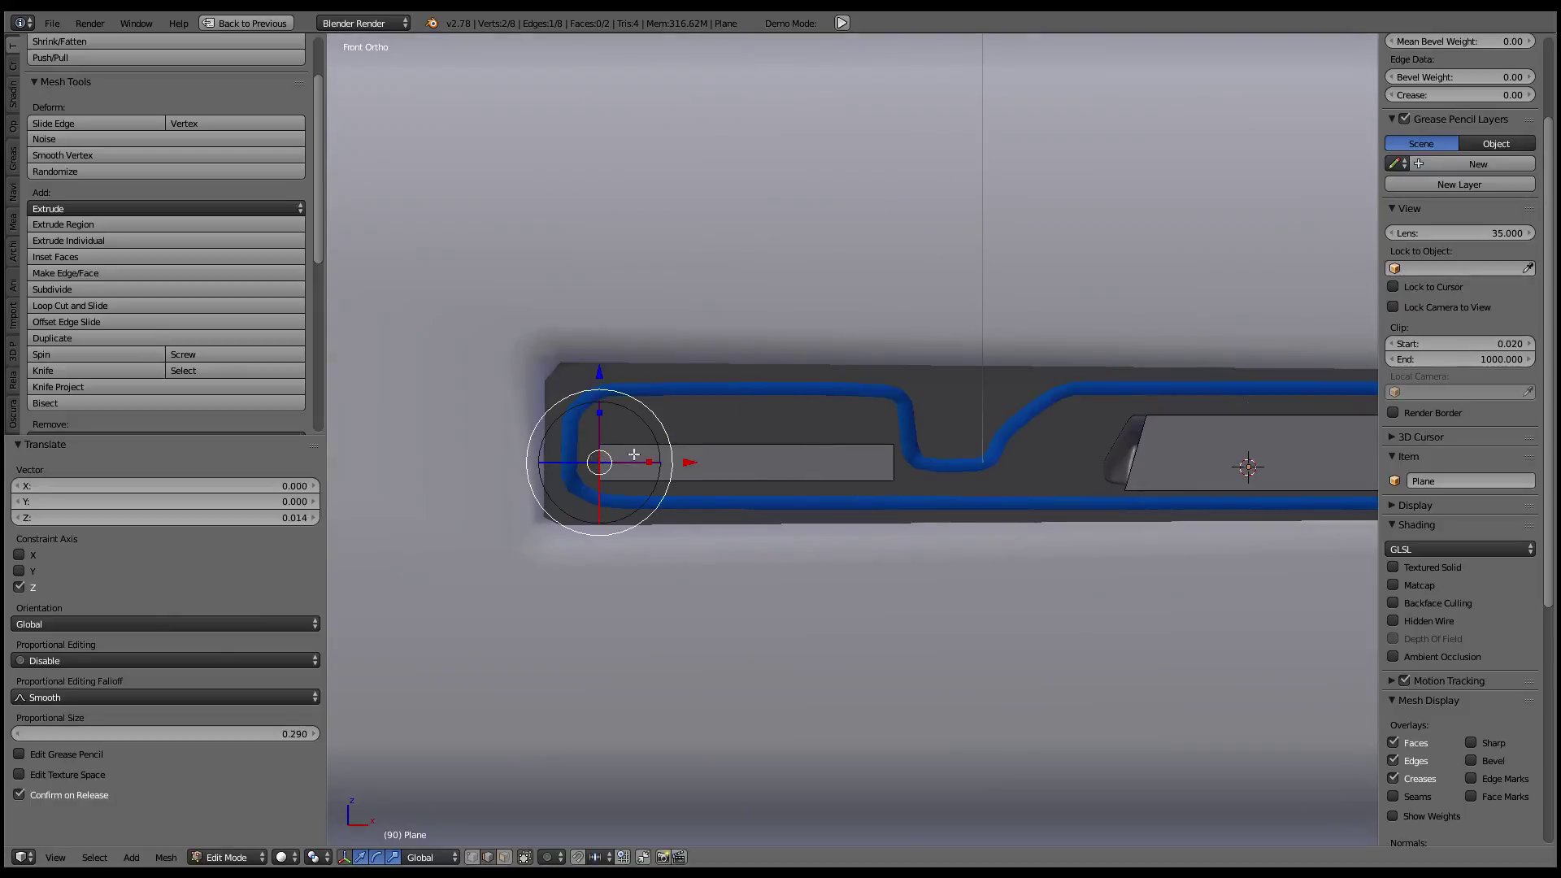
{"action": "key", "text": "g"}
{"action": "key", "text": "x"}
{"action": "left_click", "coordinate": [634, 455]}
{"action": "middle_click_drag", "start_coordinate": [1140, 430], "coordinate": [990, 442], "text": "shift"}
- Try extruding the trapezoid's left edge, then undo the extrusion
{"action": "right_click", "coordinate": [990, 442]}
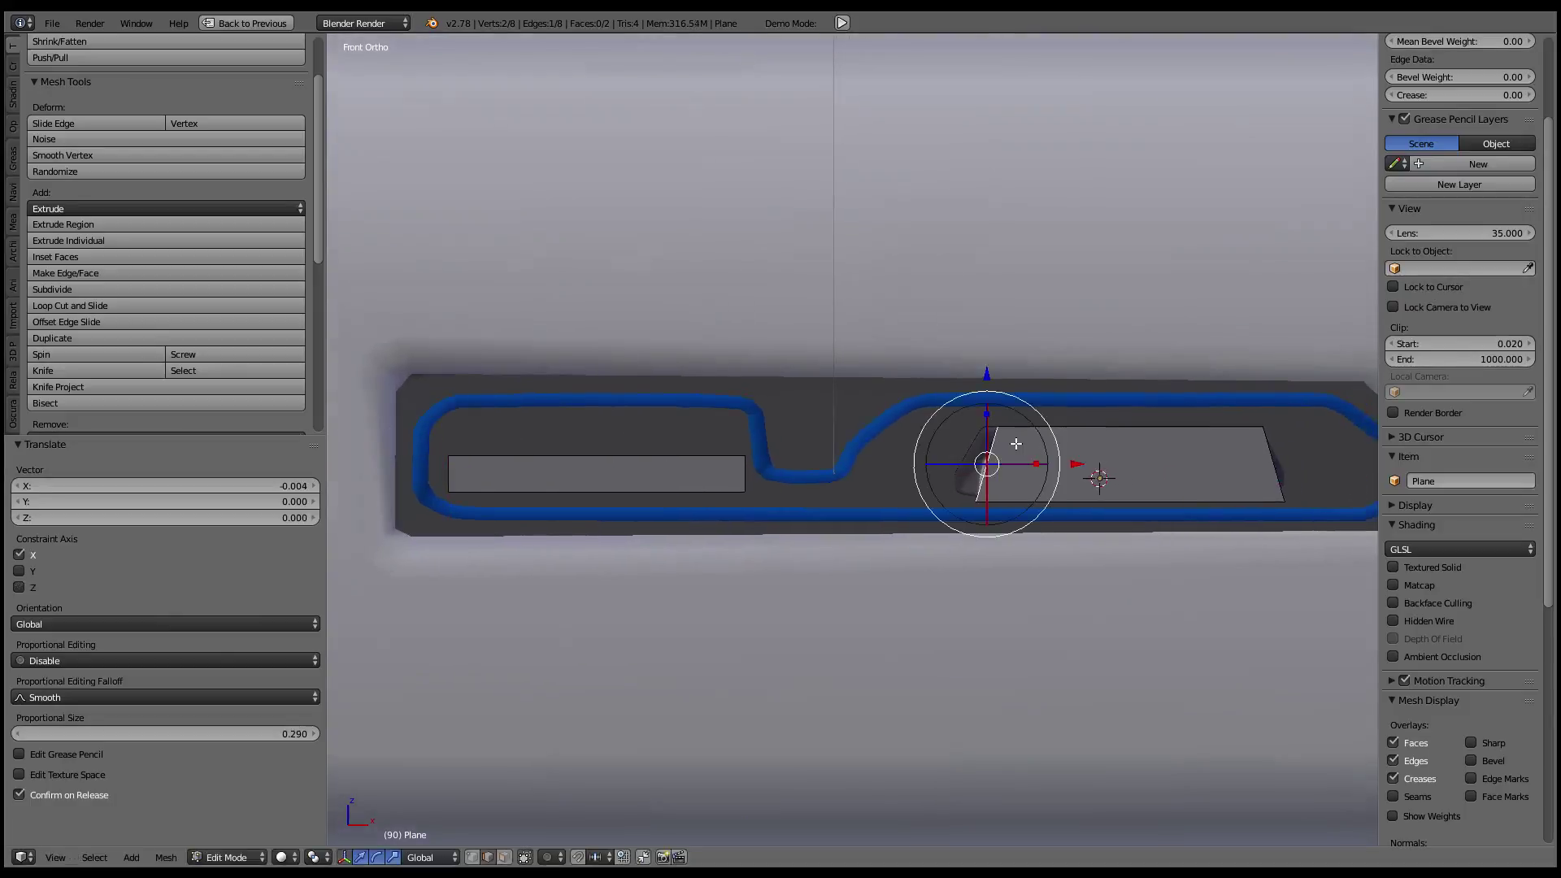
{"action": "key", "text": "e"}
{"action": "right_click", "coordinate": [1108, 444]}
{"action": "key", "text": "g"}
{"action": "key", "text": "x"}
{"action": "left_click", "coordinate": [1072, 469]}
{"action": "key", "text": "s"}
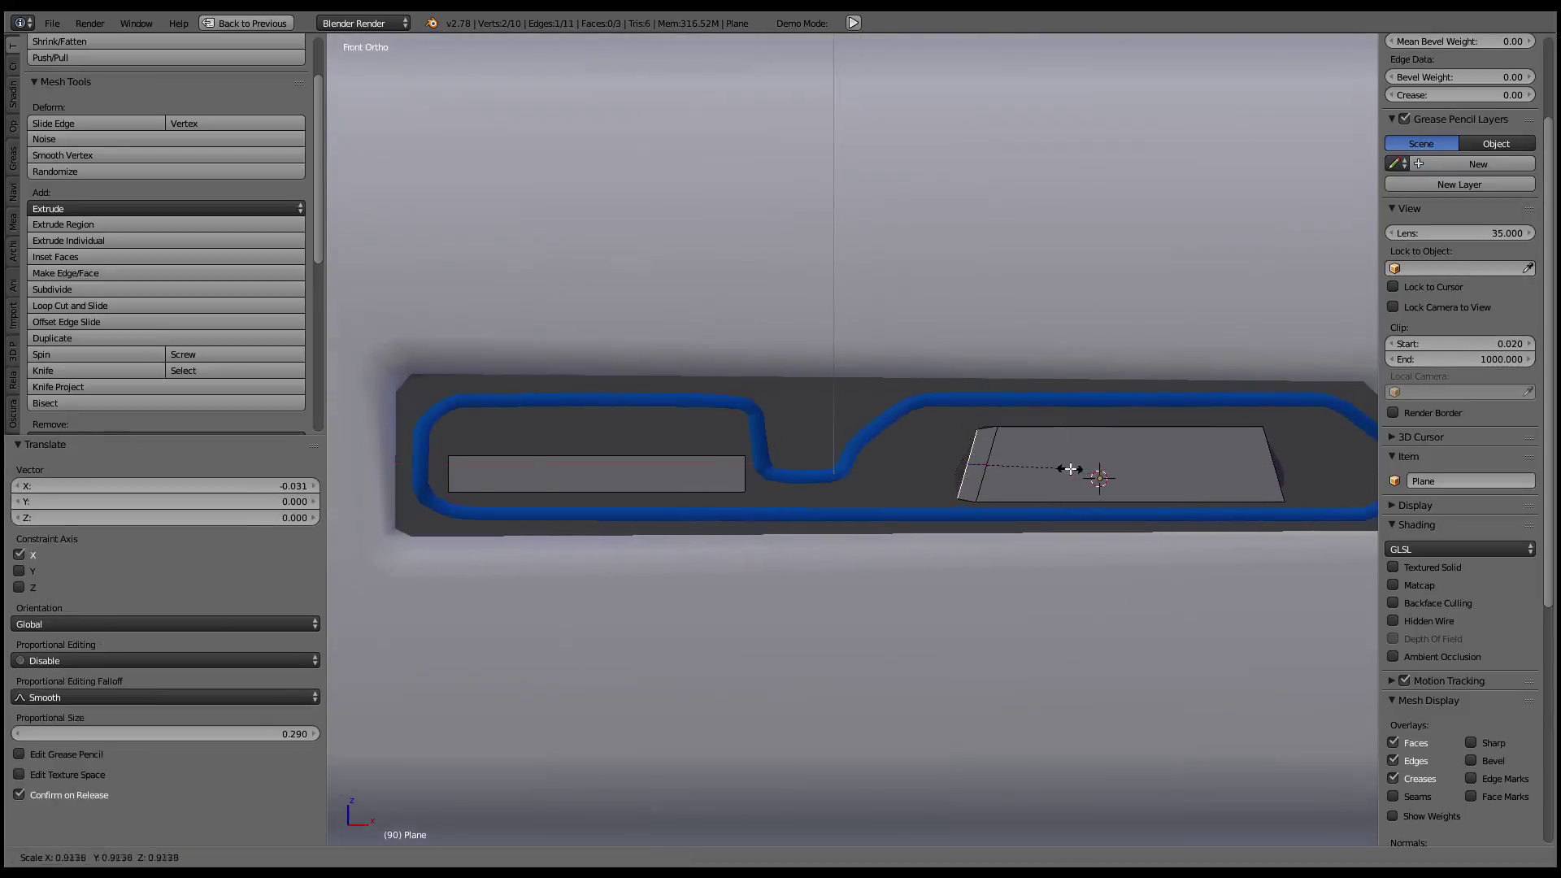
{"action": "right_click", "coordinate": [1057, 472]}
{"action": "key", "text": "g"}
{"action": "key", "text": "x"}
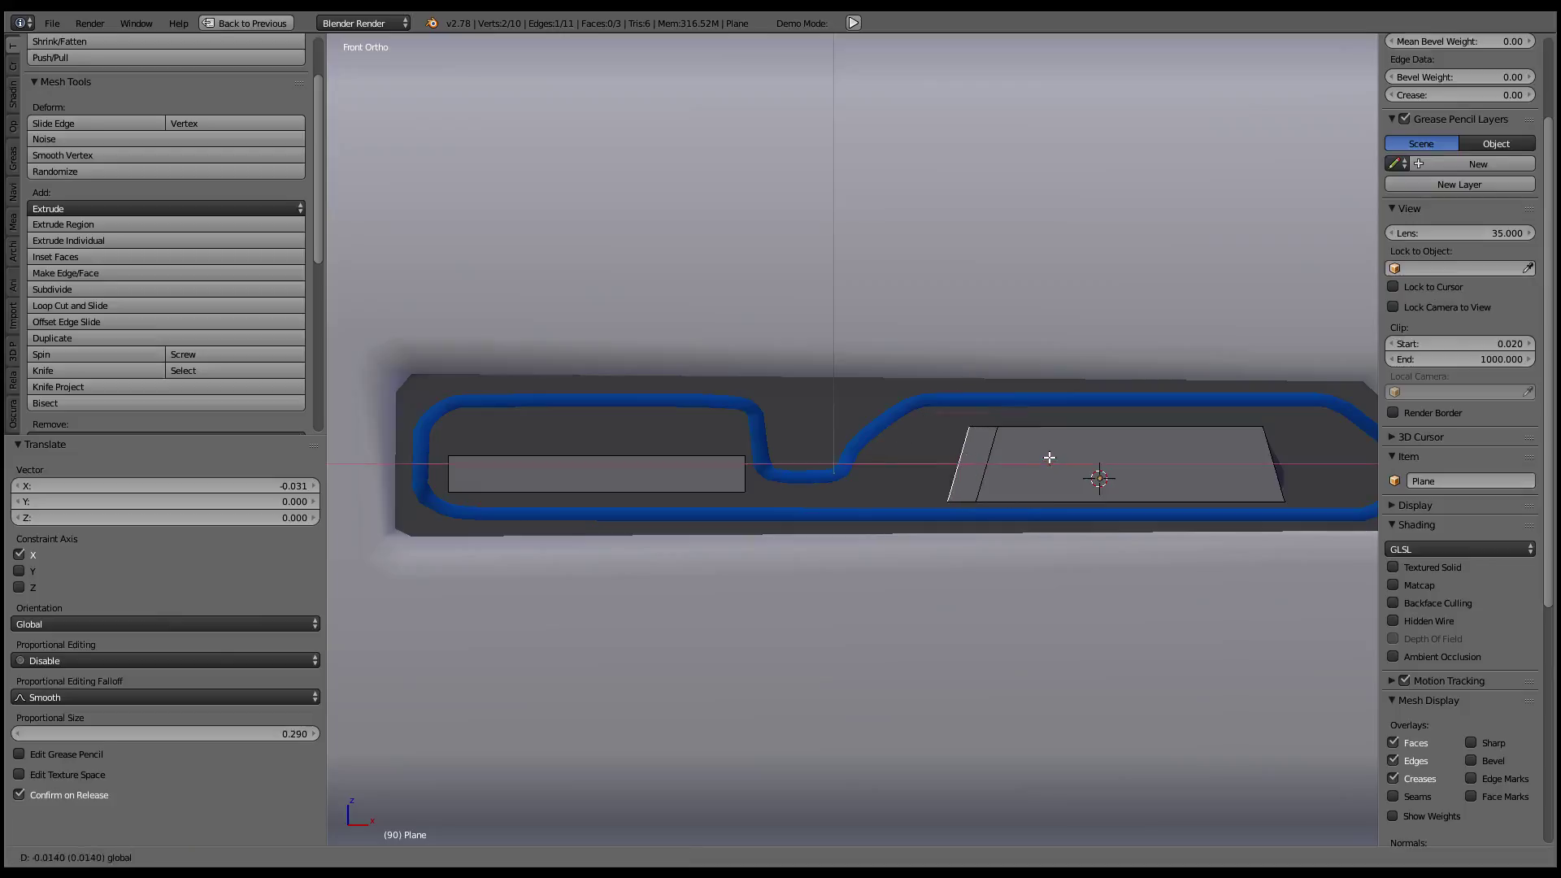
{"action": "right_click", "coordinate": [1046, 458]}
{"action": "key", "text": "ctrl+z"}
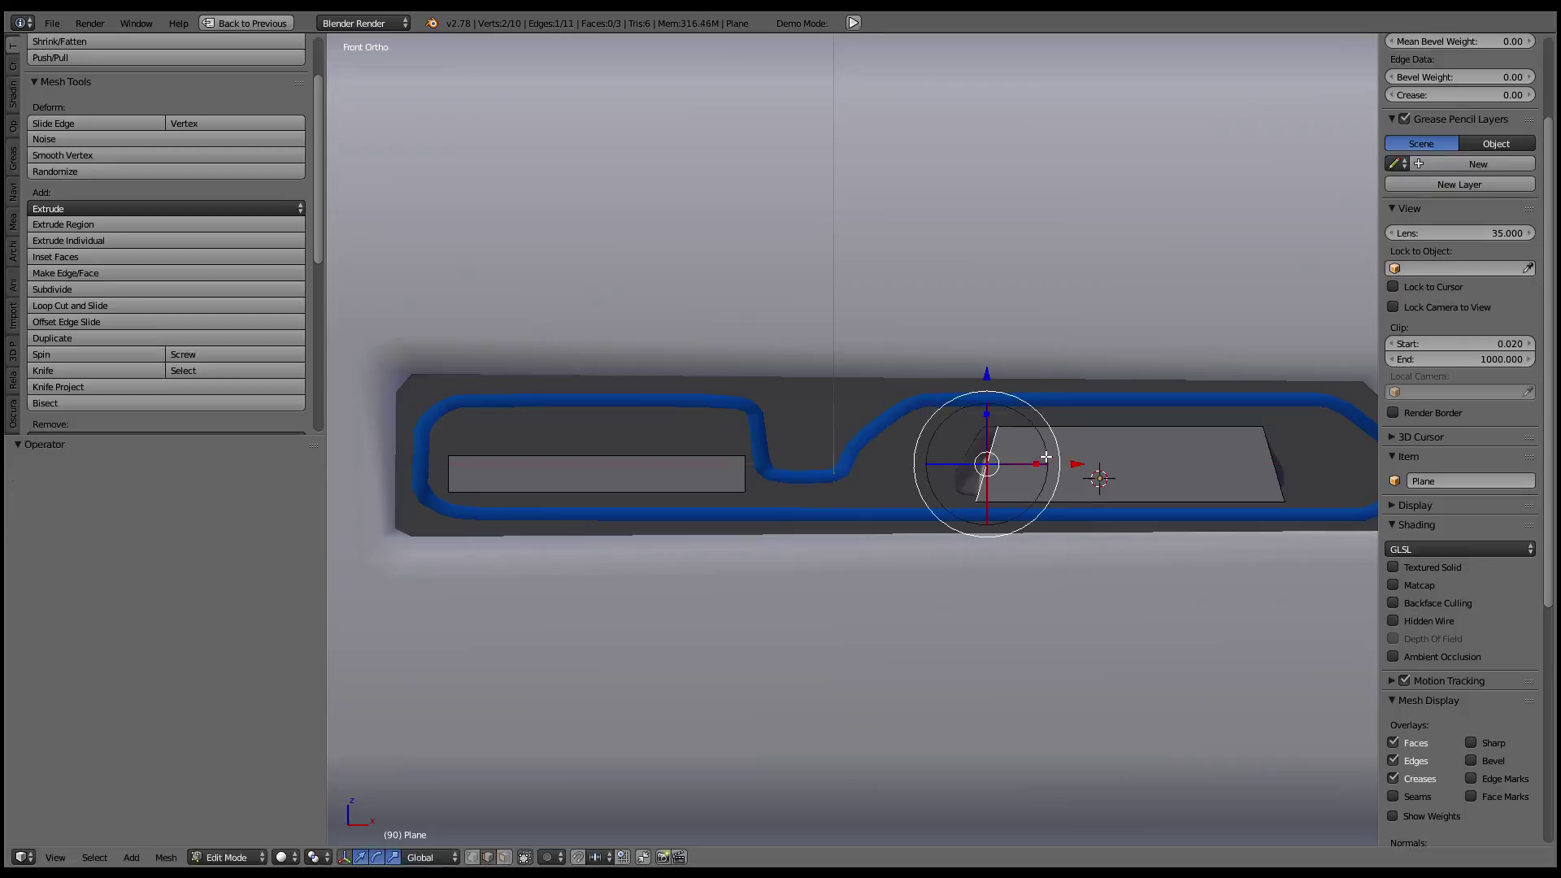
{"action": "key", "text": "ctrl+z"}
{"action": "key", "text": "ctrl+shift+z"}
- Slant the trapezoid's left edge and shift its right edge along X to fit the slot
{"action": "key", "text": "g"}
{"action": "key", "text": "x"}
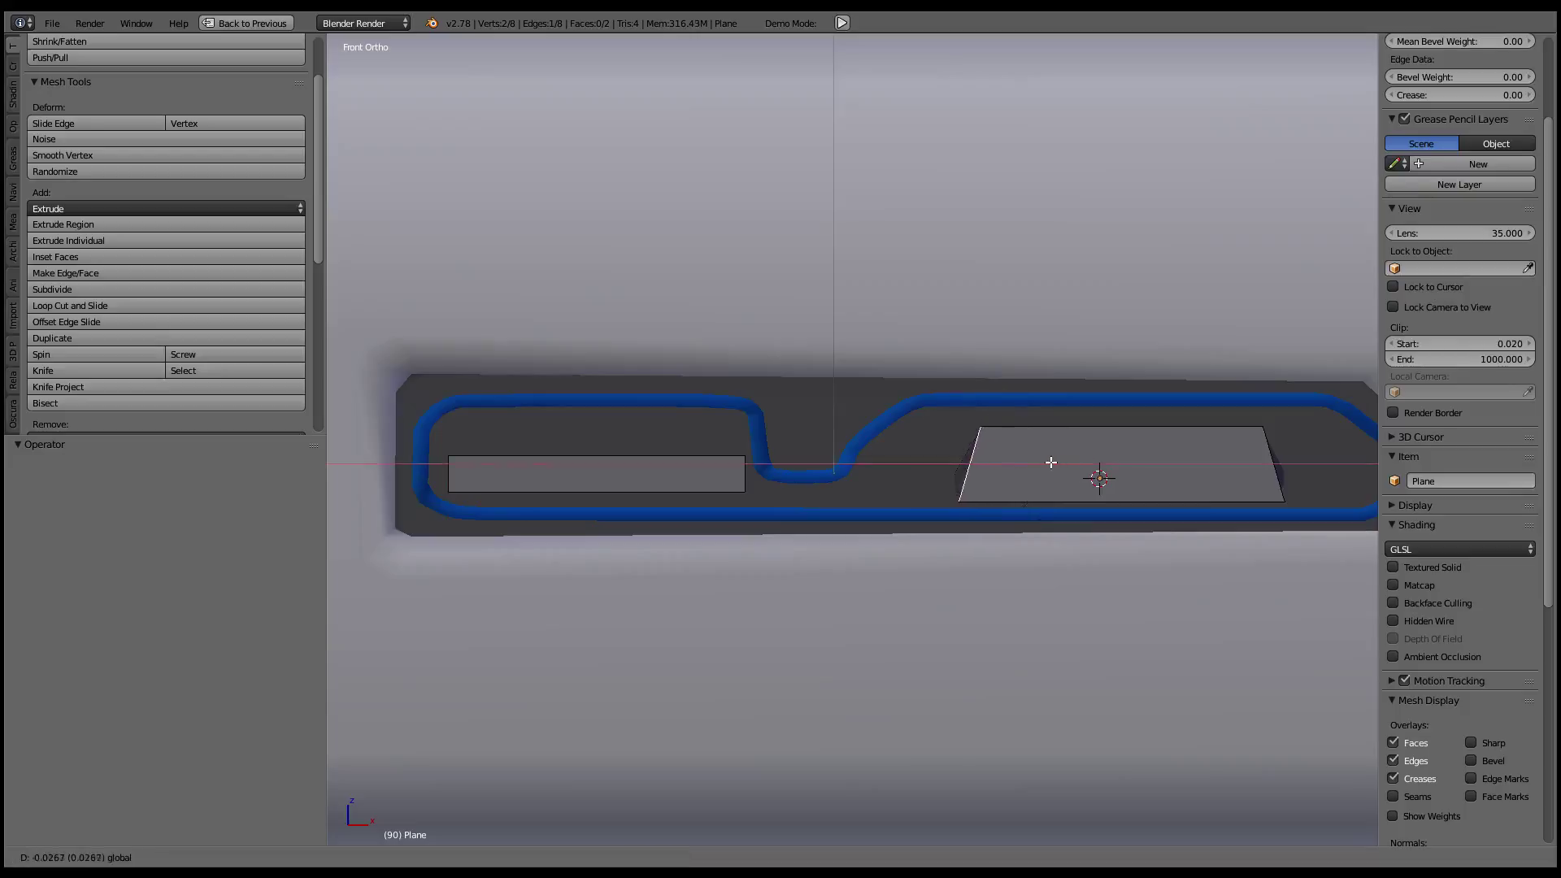
{"action": "left_click", "coordinate": [1043, 463]}
{"action": "right_click", "coordinate": [1271, 453]}
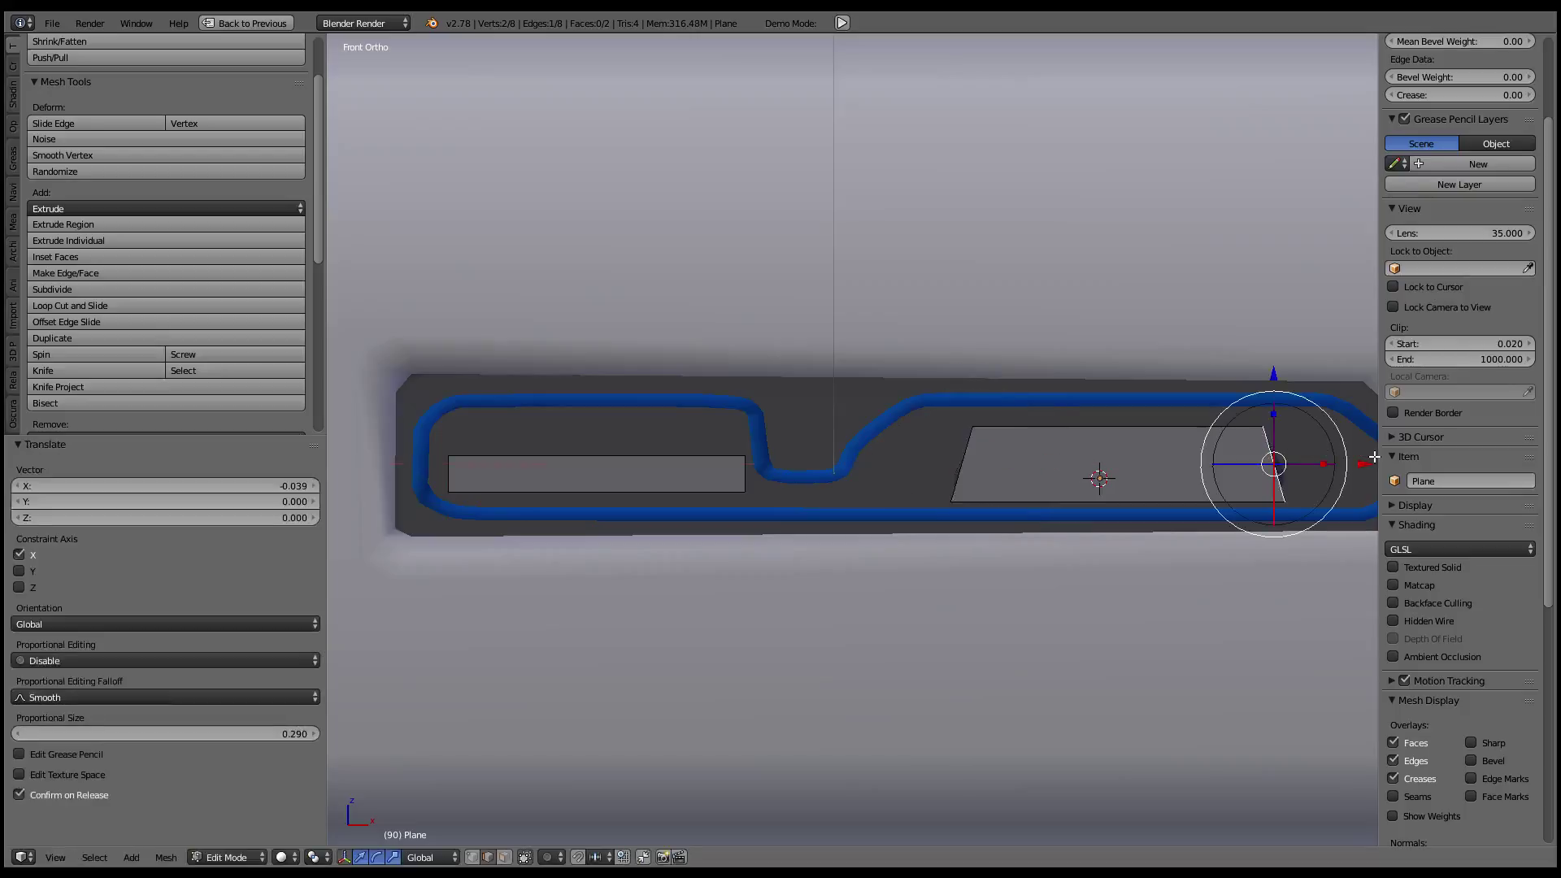
{"action": "left_click_drag", "start_coordinate": [1367, 462], "coordinate": [1372, 462]}
{"action": "right_click", "coordinate": [741, 473]}
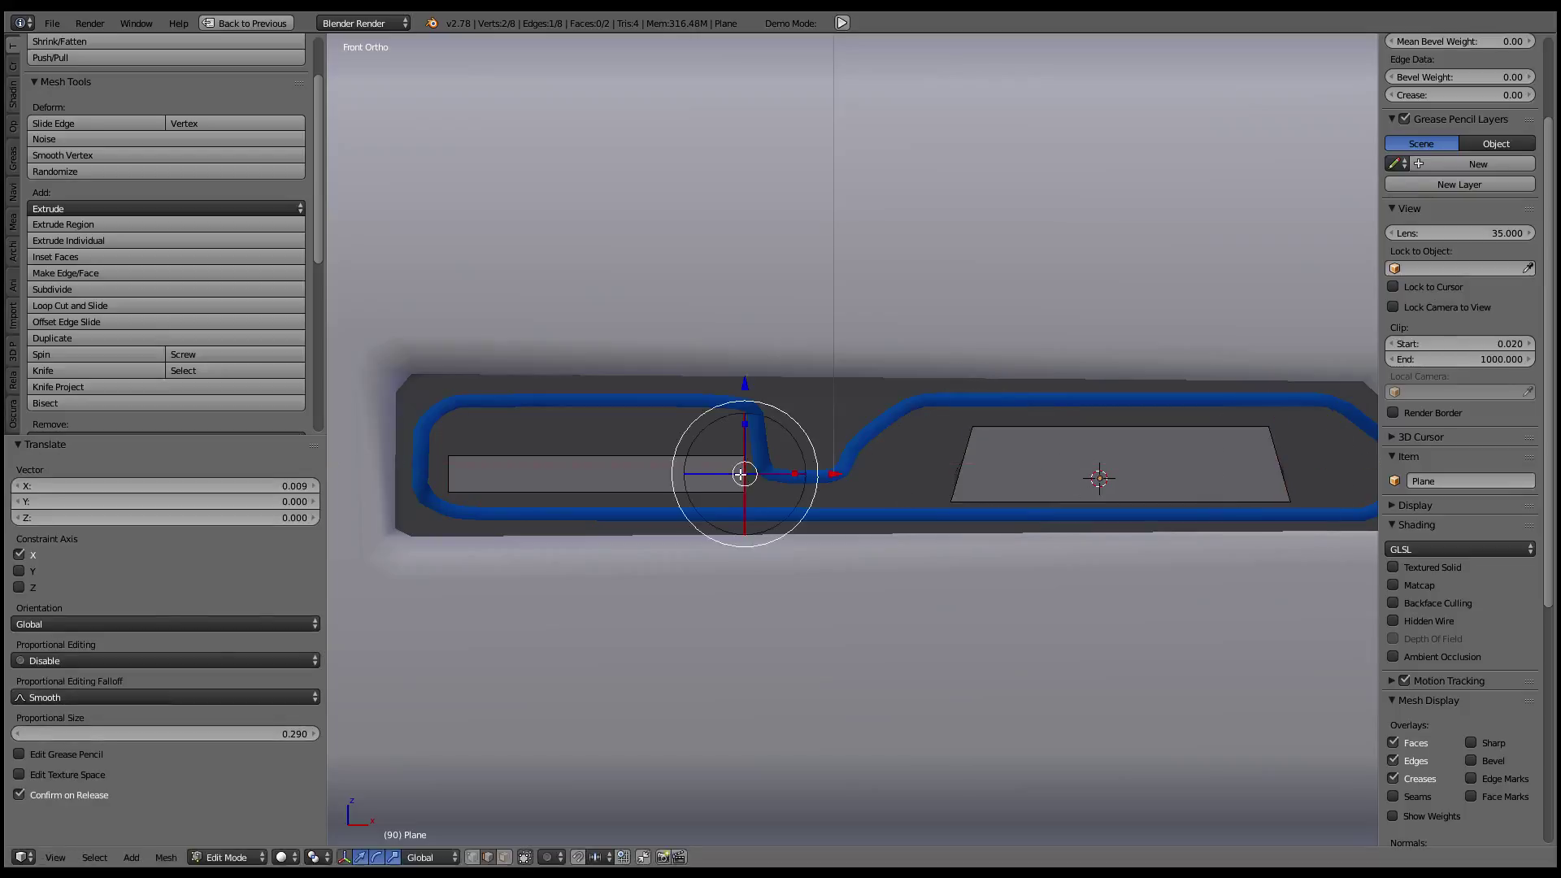
{"action": "right_click", "coordinate": [679, 458]}
- Select both linked faces and orbit to view inside the slot recess
{"action": "key", "text": "l"}
{"action": "key", "text": "l"}
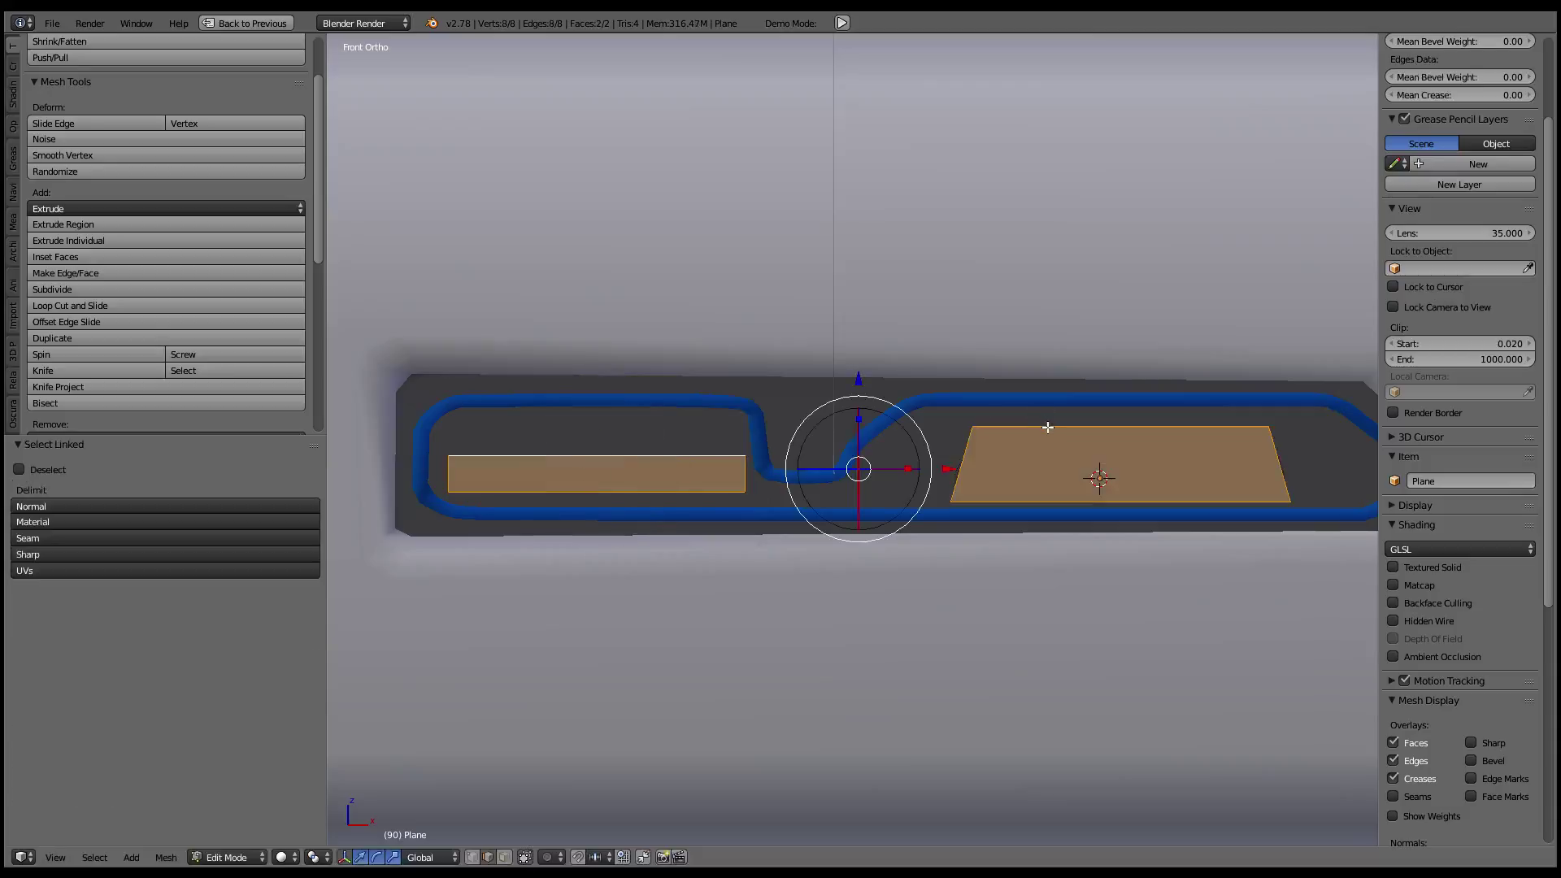
{"action": "scroll", "coordinate": [679, 458], "scroll_direction": "down", "scroll_amount": 3}
{"action": "middle_click_drag", "start_coordinate": [679, 458], "coordinate": [861, 462]}
{"action": "scroll", "coordinate": [861, 462], "scroll_direction": "up", "scroll_amount": 3}
{"action": "scroll", "coordinate": [861, 462], "scroll_direction": "down", "scroll_amount": 3}
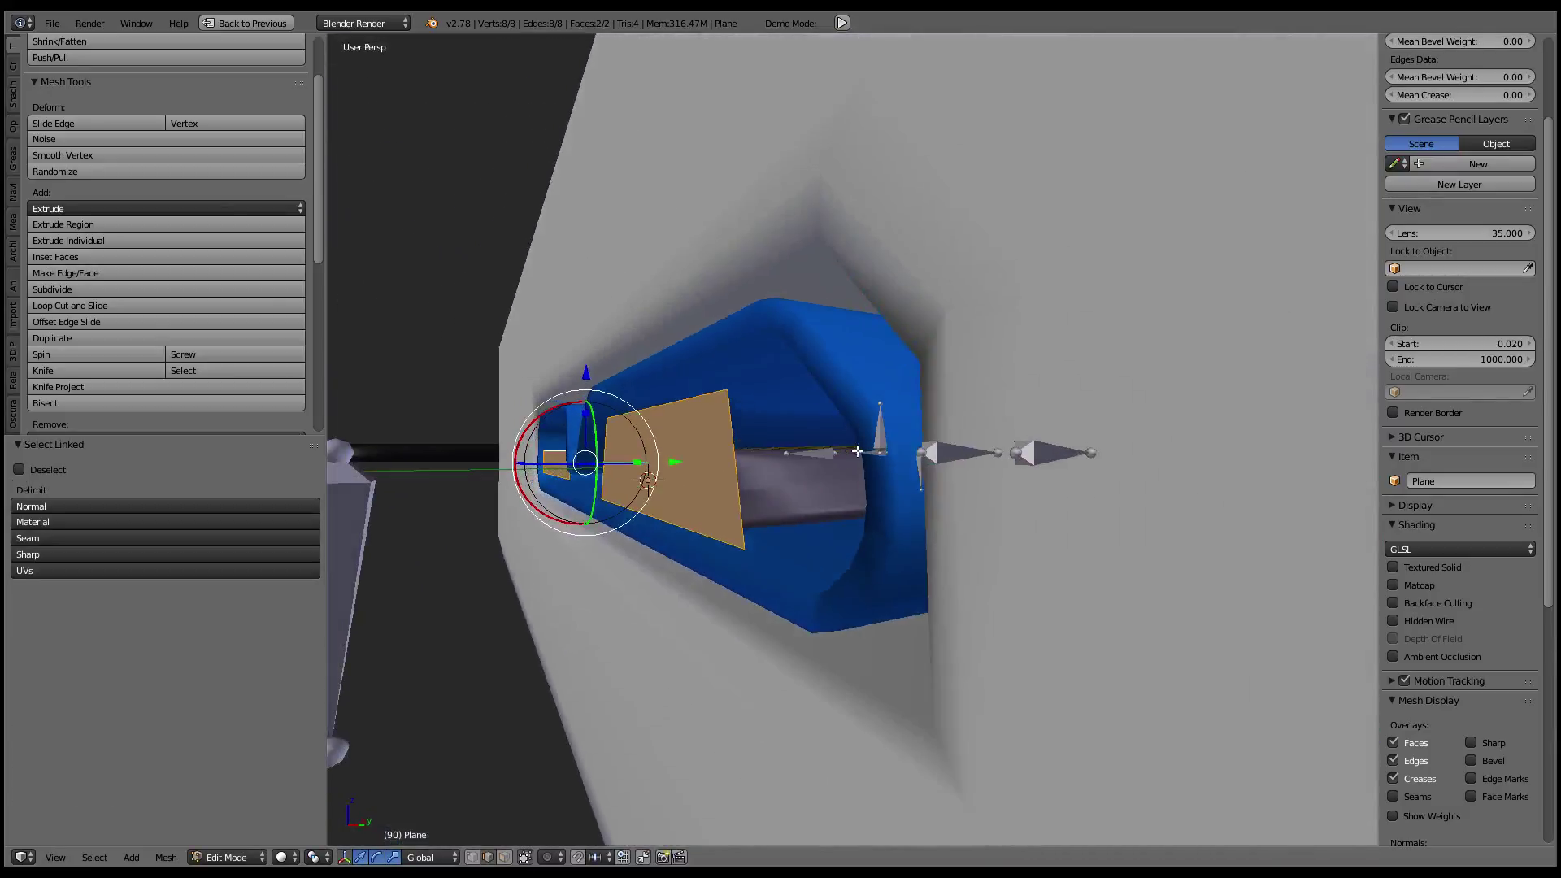
{"action": "scroll", "coordinate": [861, 462], "scroll_direction": "up", "scroll_amount": 4}
- Extrude both faces, push them back along Y into the recess, and exit Edit Mode
{"action": "key", "text": "e"}
{"action": "right_click", "coordinate": [663, 467]}
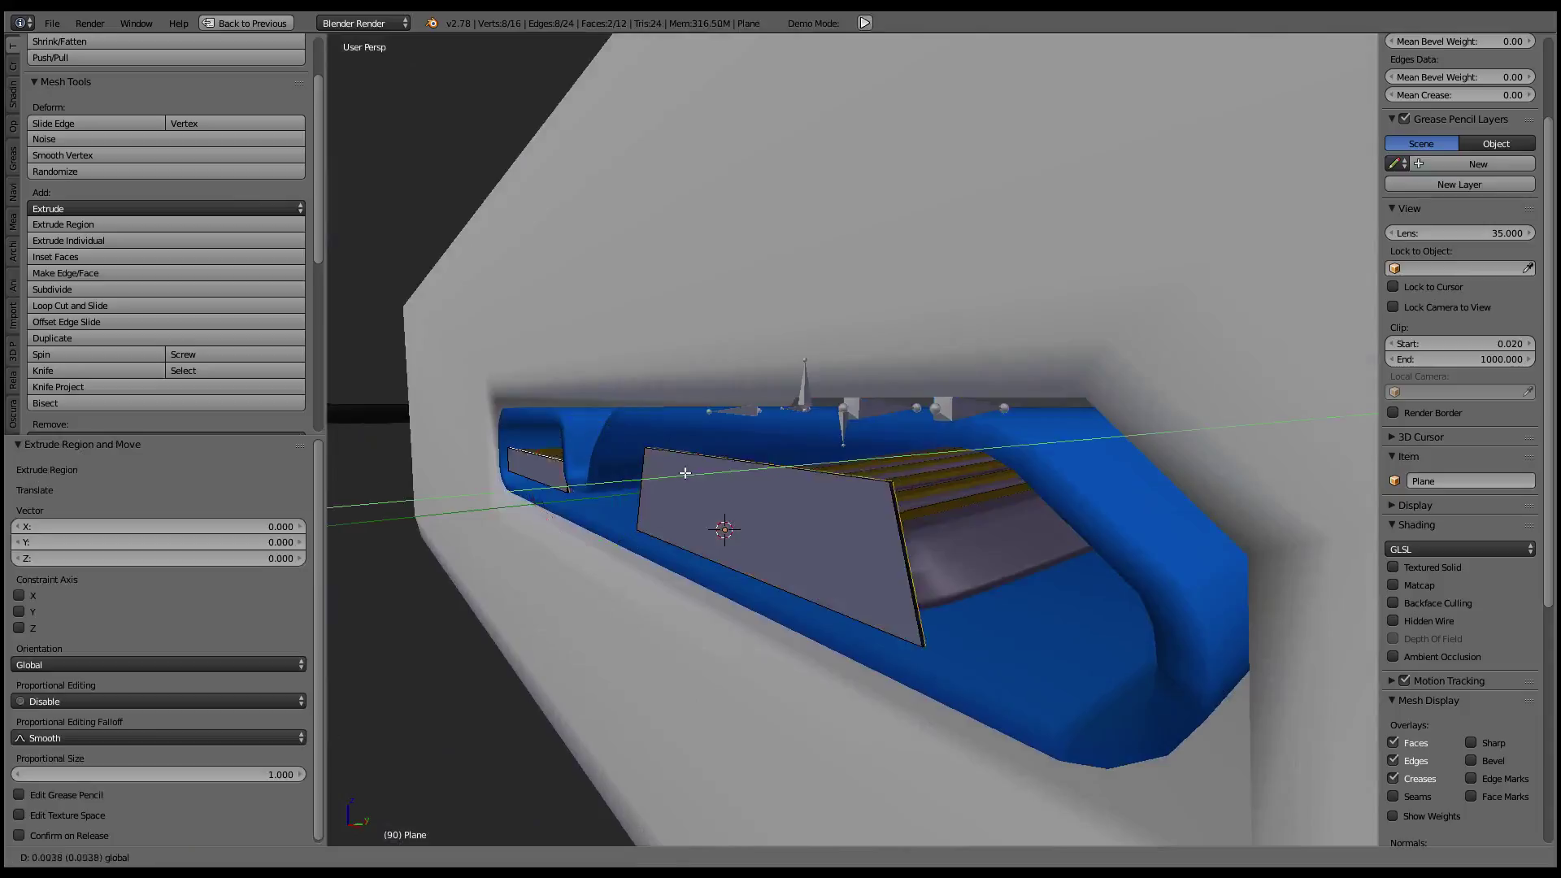
{"action": "left_click_drag", "start_coordinate": [675, 473], "coordinate": [731, 488]}
{"action": "mouse_move", "coordinate": [732, 488]}
{"action": "middle_mouse_down"}
{"action": "mouse_move", "coordinate": [771, 434]}
{"action": "mouse_move", "coordinate": [1052, 454]}
{"action": "middle_mouse_up"}
{"action": "scroll", "coordinate": [771, 434], "scroll_direction": "up", "scroll_amount": 3}
{"action": "scroll", "coordinate": [770, 434], "scroll_direction": "down", "scroll_amount": 4}
{"action": "key", "text": "Tab"}
- Reposition the selected object, select the connector parts and orbit around them
{"action": "key", "text": "g"}
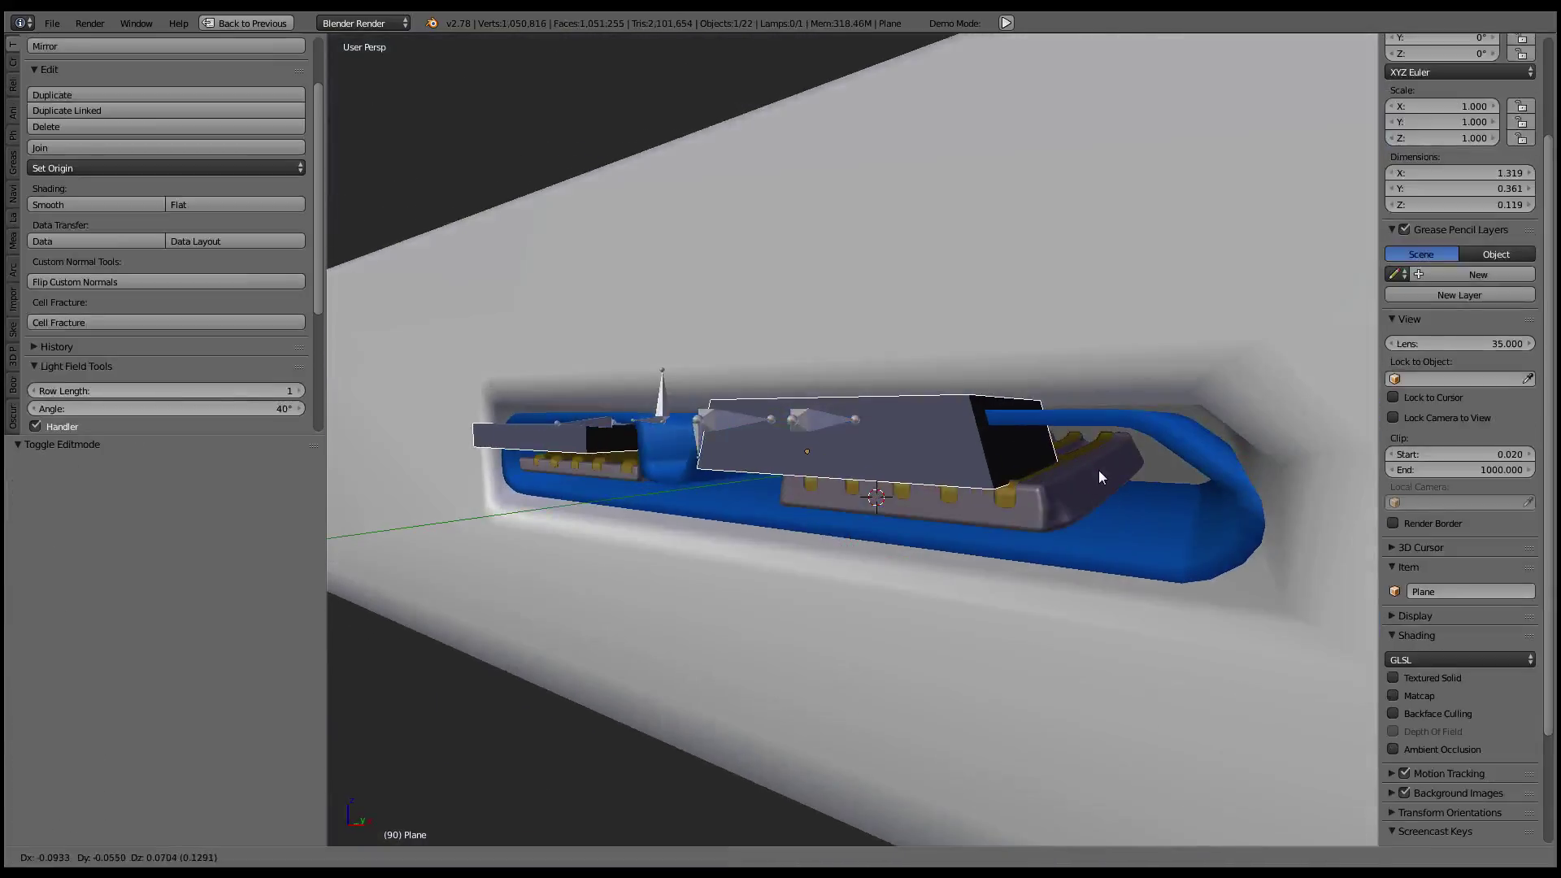
{"action": "left_click", "coordinate": [1143, 459]}
{"action": "right_click", "coordinate": [1077, 463], "text": "shift"}
{"action": "key", "text": "g"}
{"action": "key", "text": "Escape"}
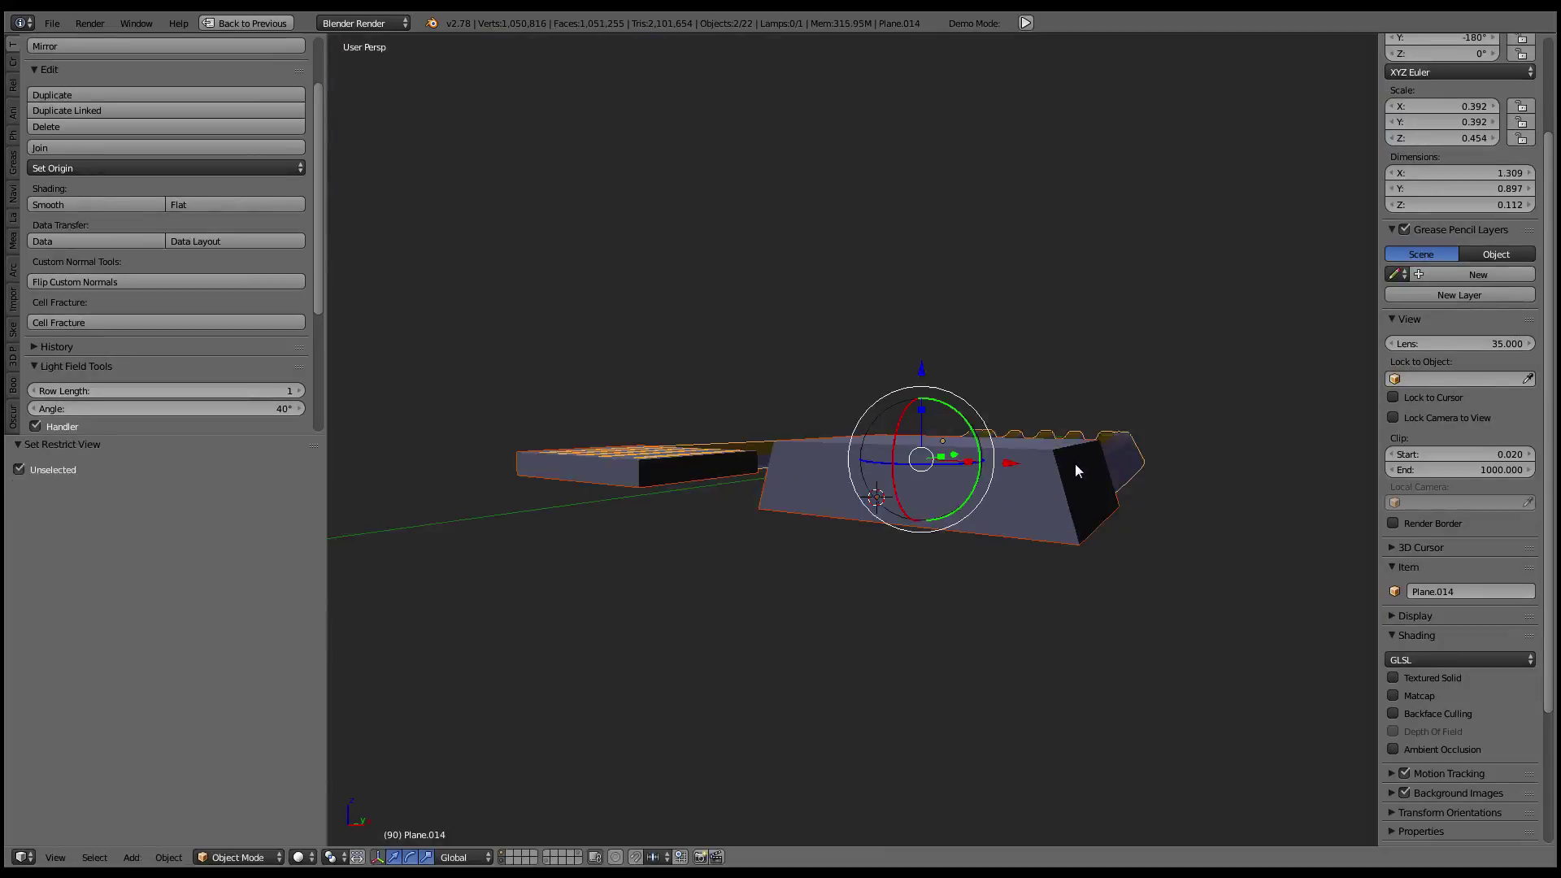
{"action": "middle_click_drag", "start_coordinate": [1075, 464], "coordinate": [992, 496]}
- In face mode, select both blocks' end faces and extend them along Y
{"action": "key", "text": "Tab"}
{"action": "key", "text": "Tab"}
{"action": "right_click", "coordinate": [683, 521]}
{"action": "key", "text": "Tab"}
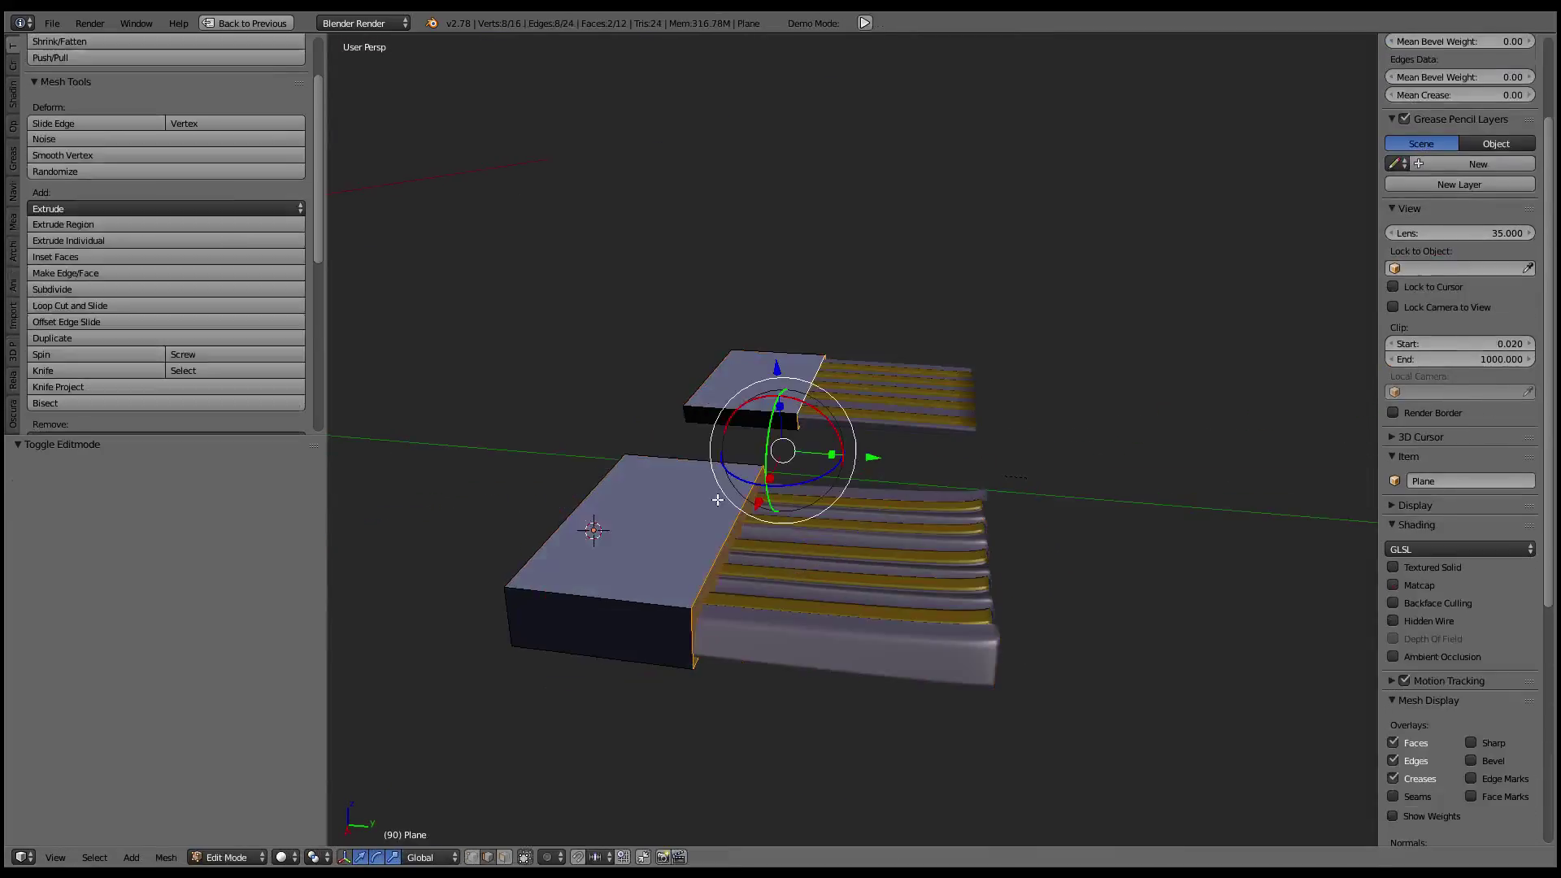
{"action": "left_click", "coordinate": [510, 858]}
{"action": "right_click", "coordinate": [734, 537]}
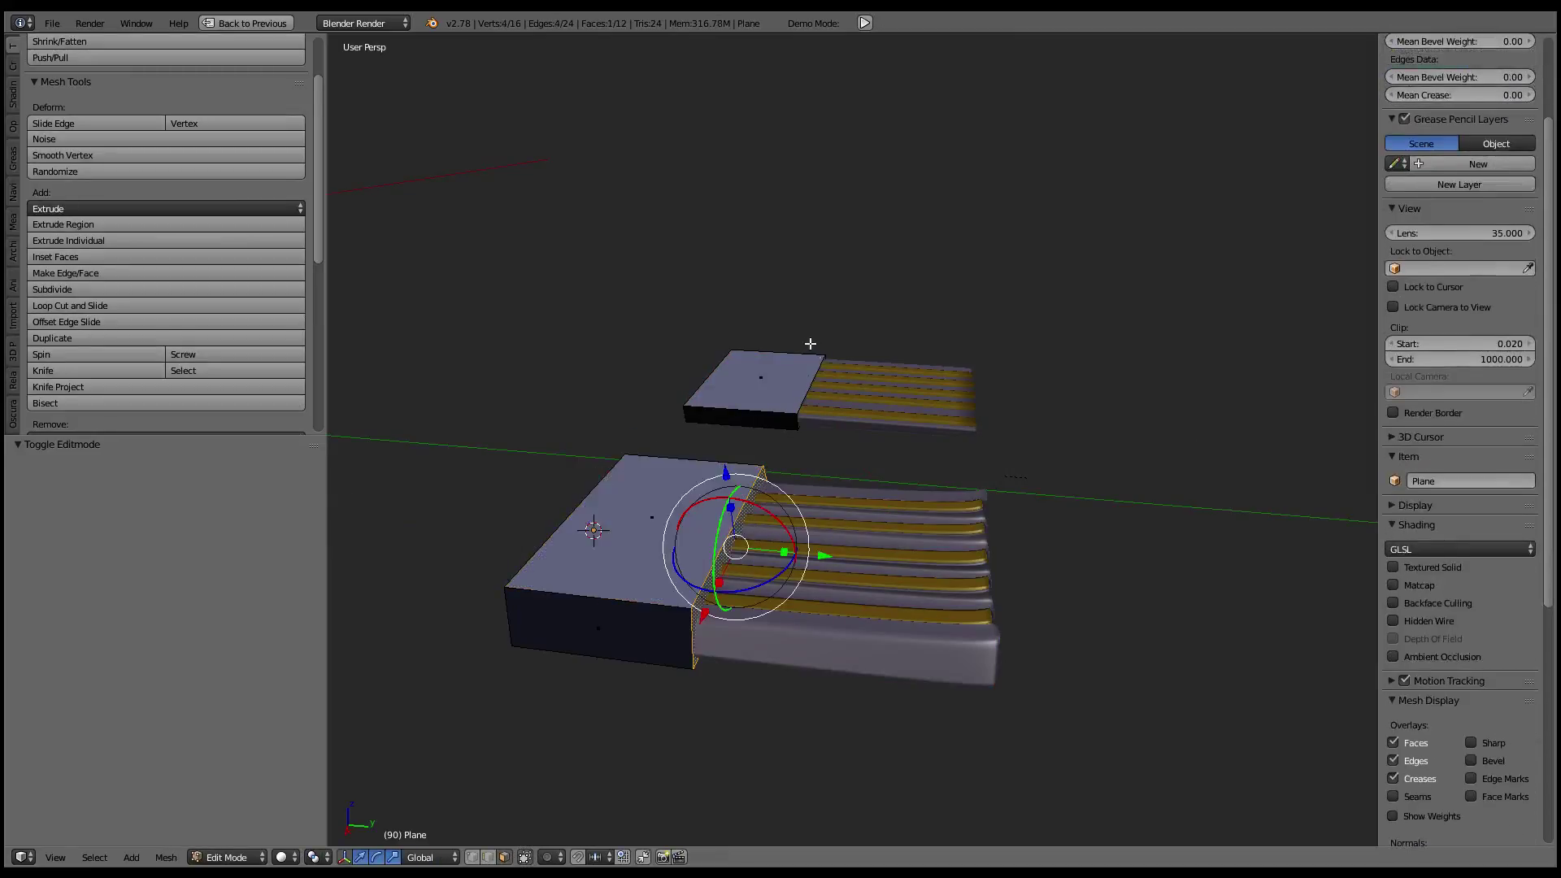
{"action": "right_click", "coordinate": [814, 399], "text": "shift"}
{"action": "left_click_drag", "start_coordinate": [890, 453], "coordinate": [1011, 453]}
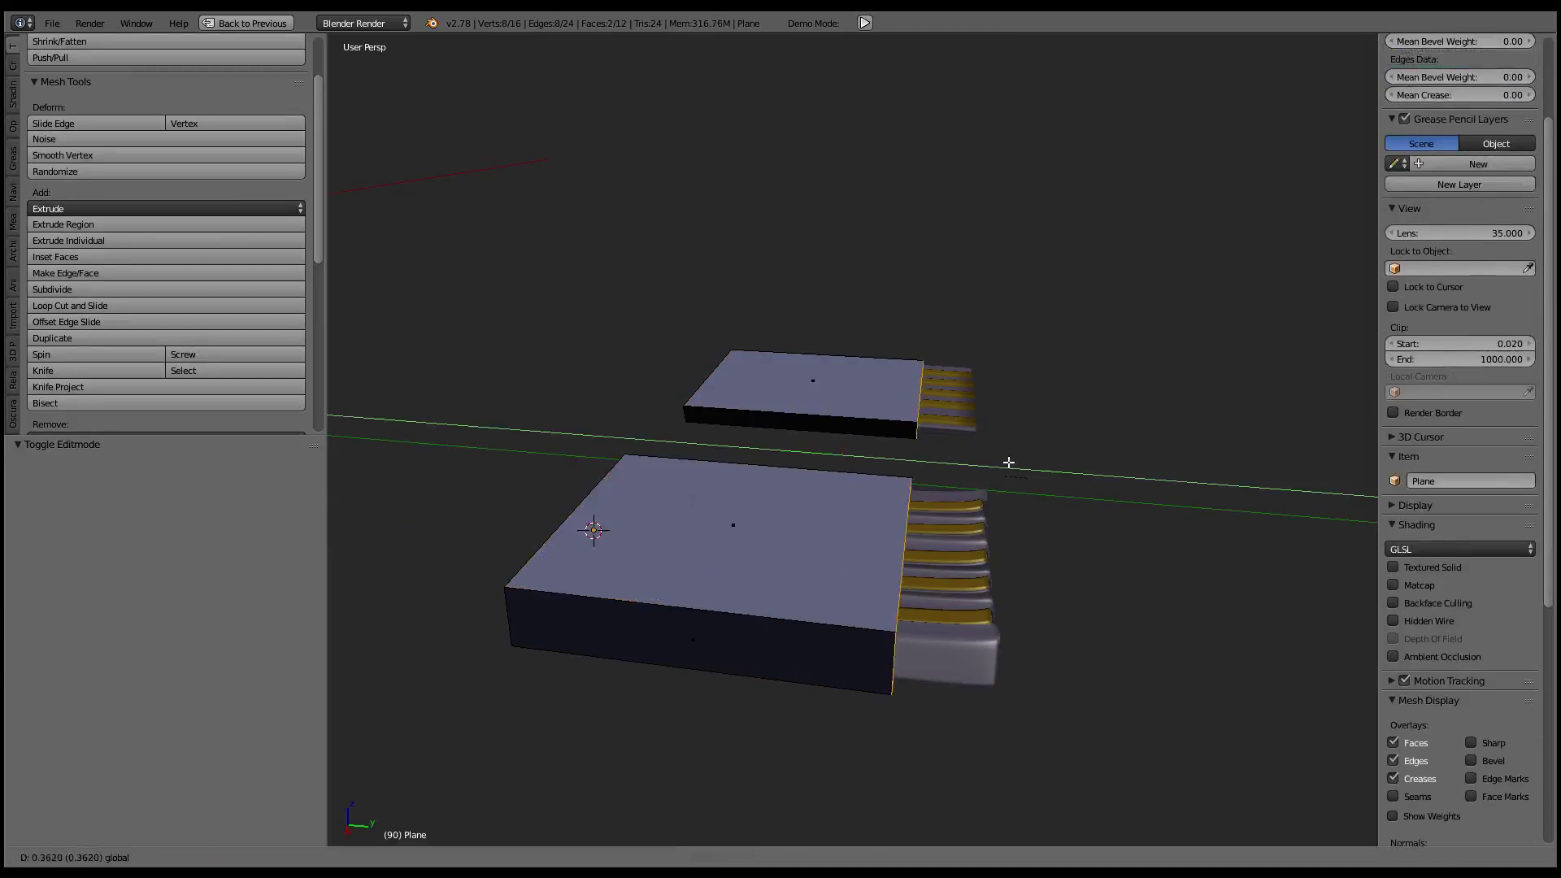
- Move the end faces along Y, then delete them to open the block ends
{"action": "middle_click_drag", "start_coordinate": [1062, 470], "coordinate": [1076, 502]}
{"action": "key", "text": "g"}
{"action": "key", "text": "y"}
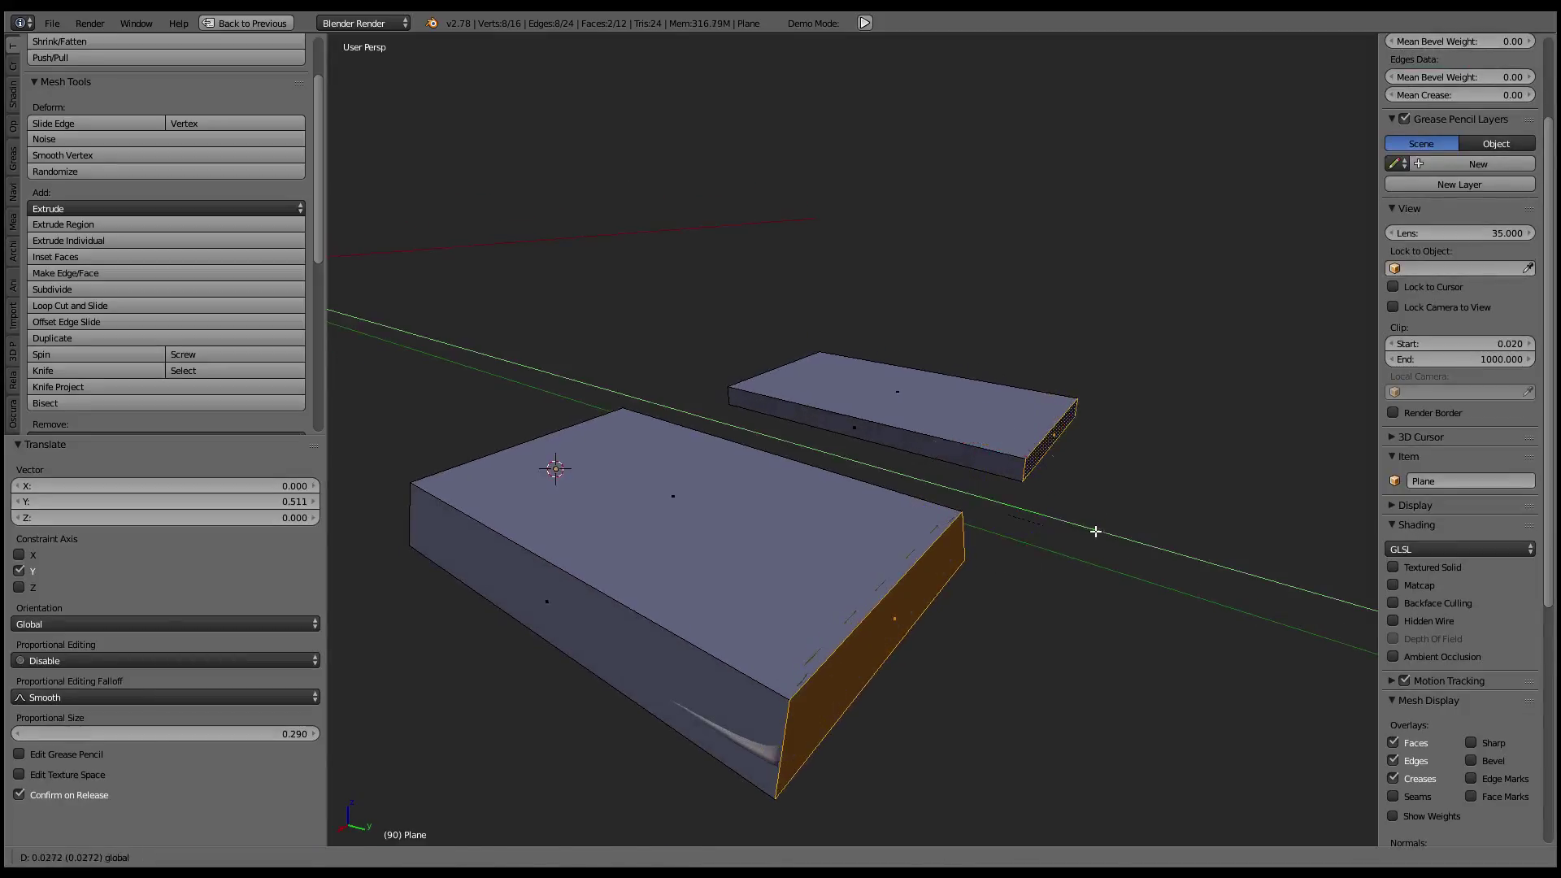
{"action": "left_click", "coordinate": [1095, 531]}
{"action": "key", "text": "x"}
{"action": "left_click", "coordinate": [1082, 549]}
{"action": "mouse_move", "coordinate": [1082, 550]}
{"action": "middle_mouse_down"}
{"action": "mouse_move", "coordinate": [756, 509]}
{"action": "mouse_move", "coordinate": [791, 518]}
{"action": "middle_mouse_up"}
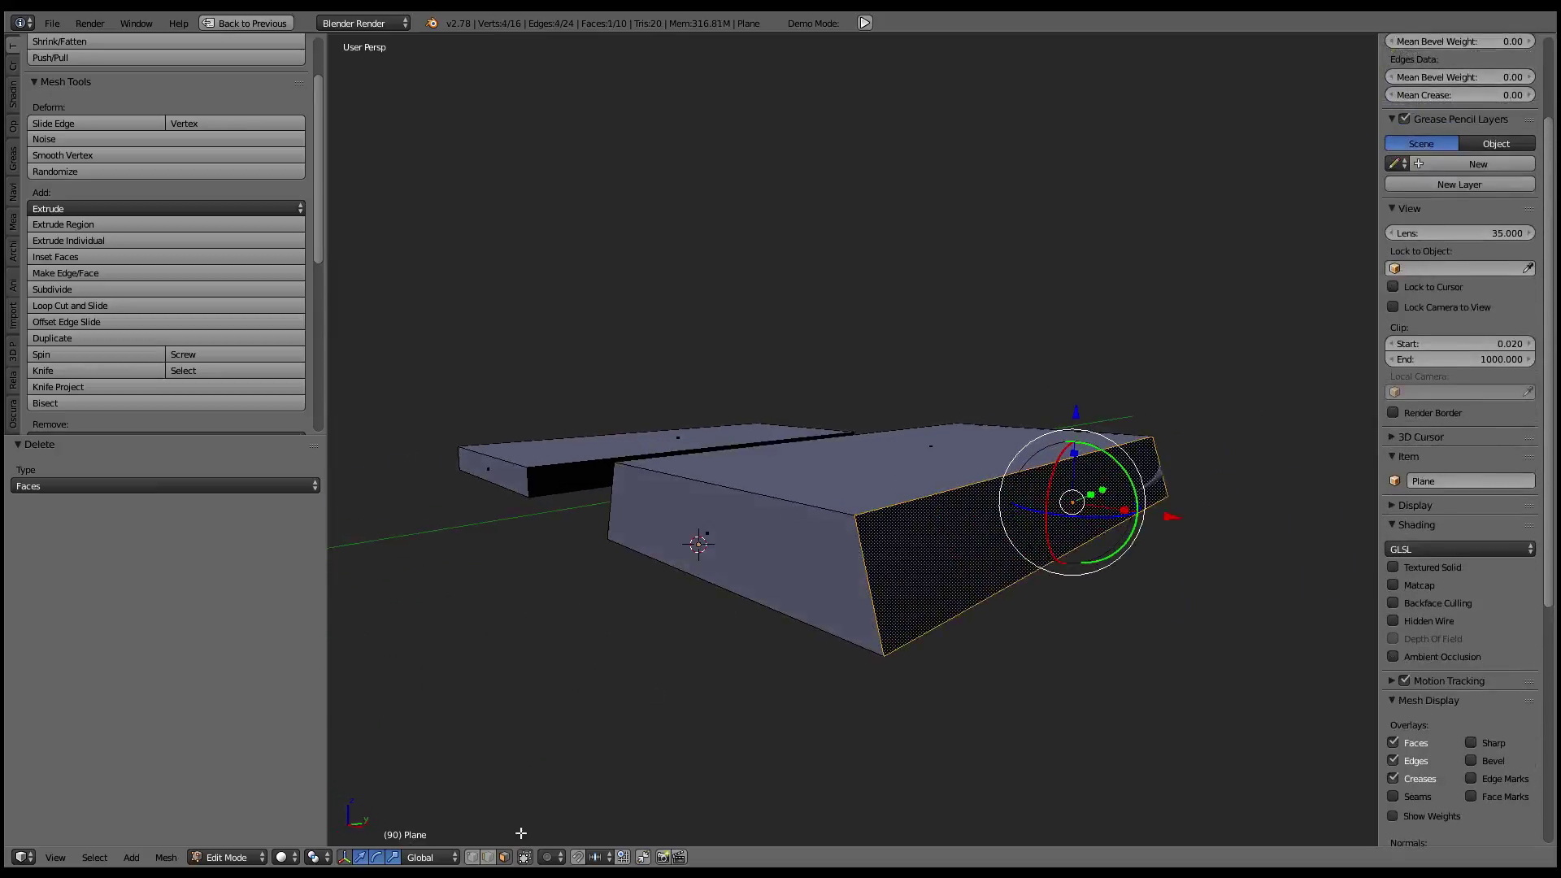
- Lower the top box's edge along Z; a similar left-box move is cancelled
{"action": "right_click", "coordinate": [697, 466]}
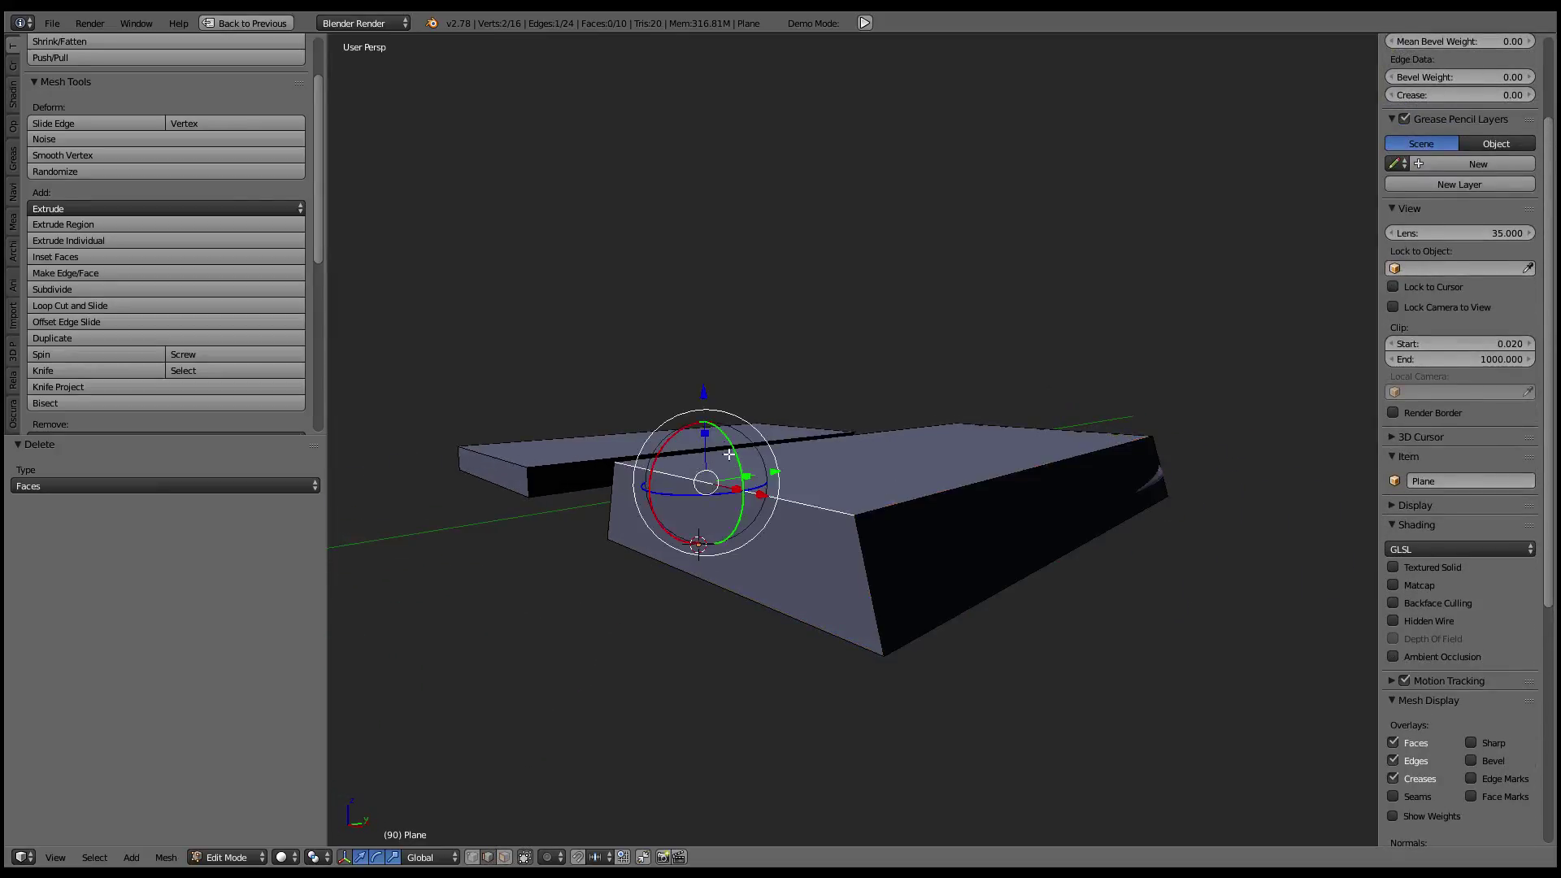
{"action": "key", "text": "g"}
{"action": "key", "text": "z"}
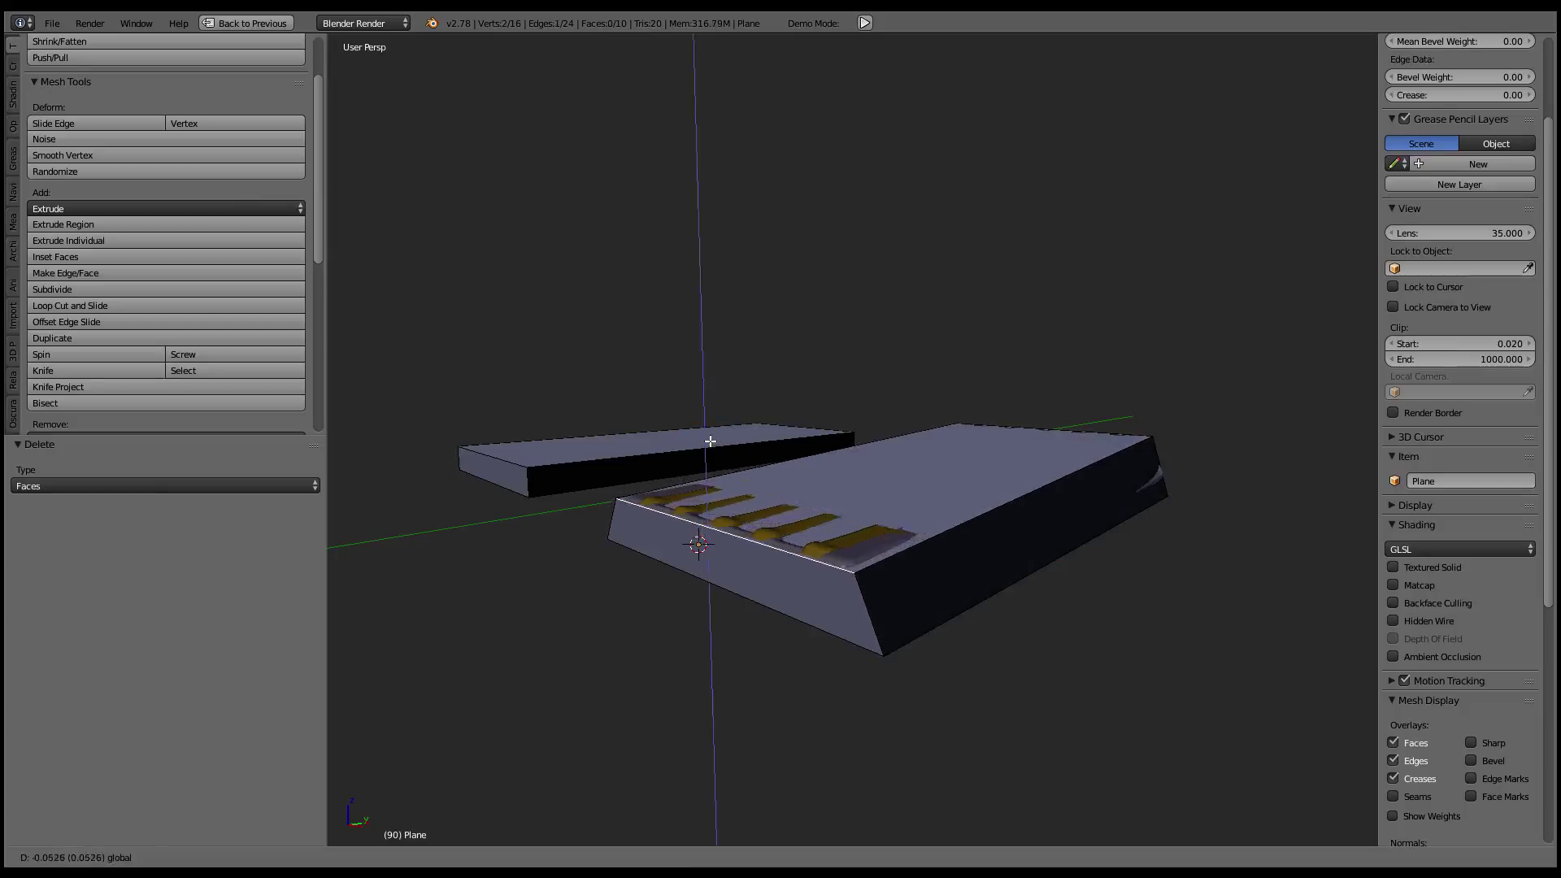
{"action": "left_click", "coordinate": [705, 436]}
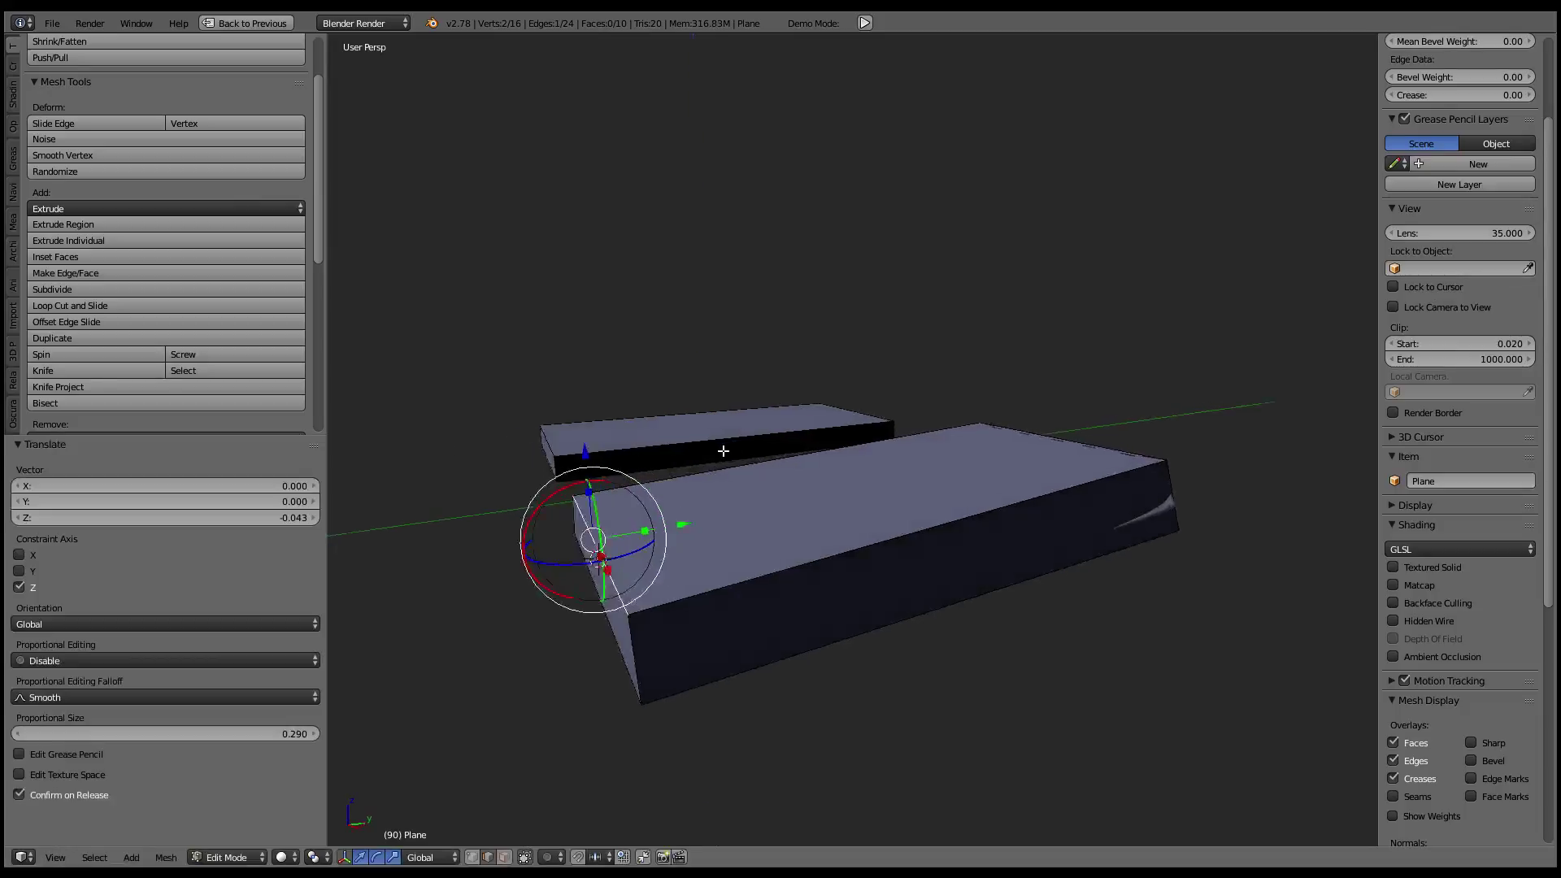
{"action": "mouse_move", "coordinate": [719, 446]}
{"action": "middle_mouse_down"}
{"action": "mouse_move", "coordinate": [774, 453]}
{"action": "mouse_move", "coordinate": [635, 495]}
{"action": "middle_mouse_up"}
{"action": "right_click", "coordinate": [635, 495]}
{"action": "key", "text": "g"}
{"action": "key", "text": "z"}
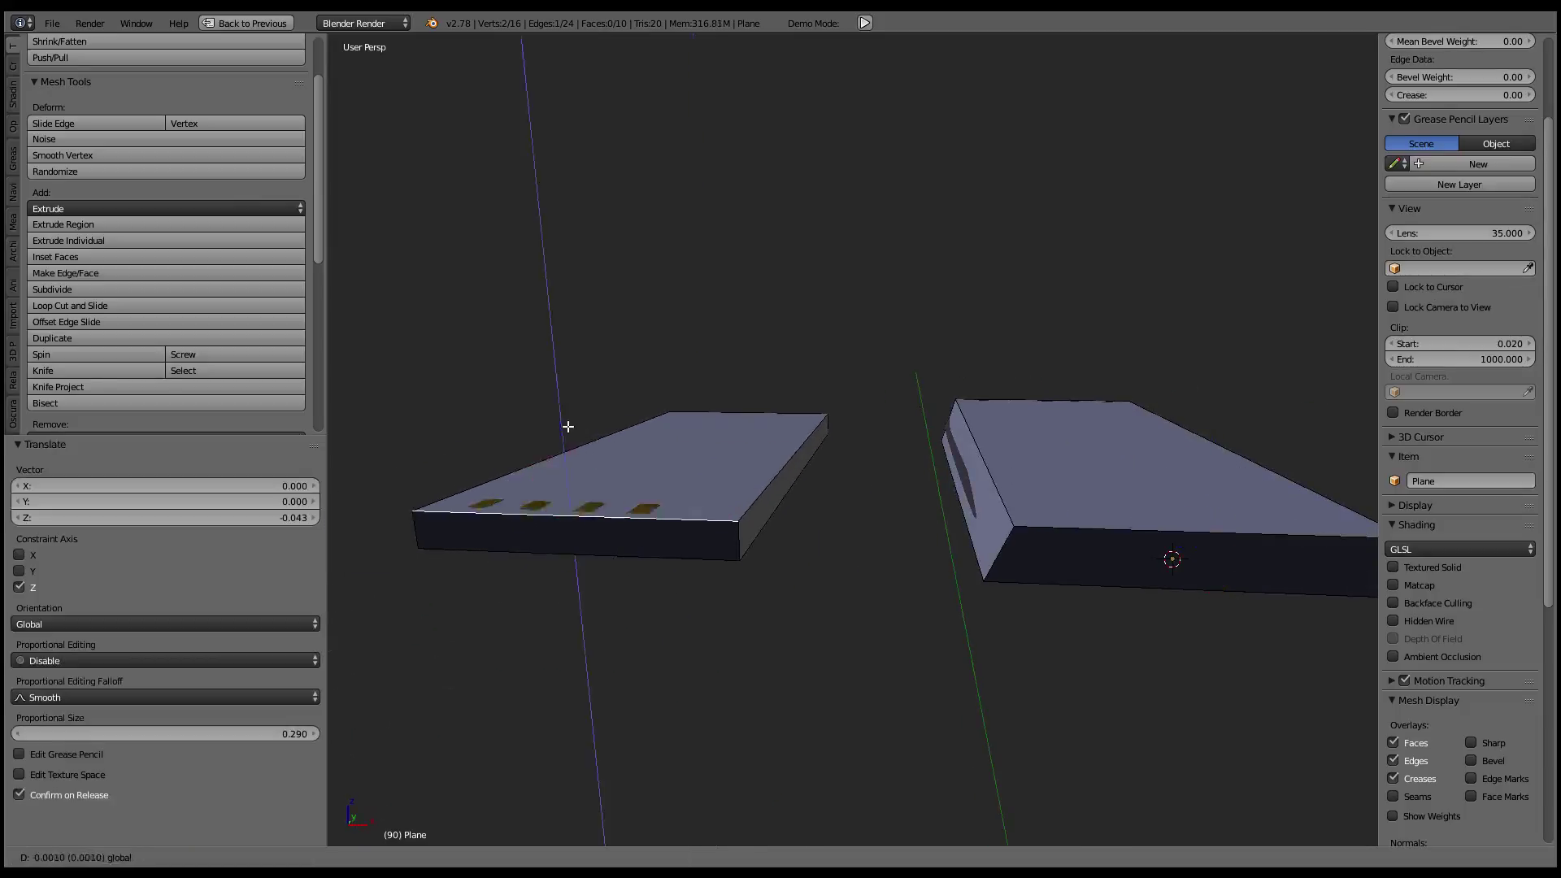
{"action": "right_click", "coordinate": [555, 427]}
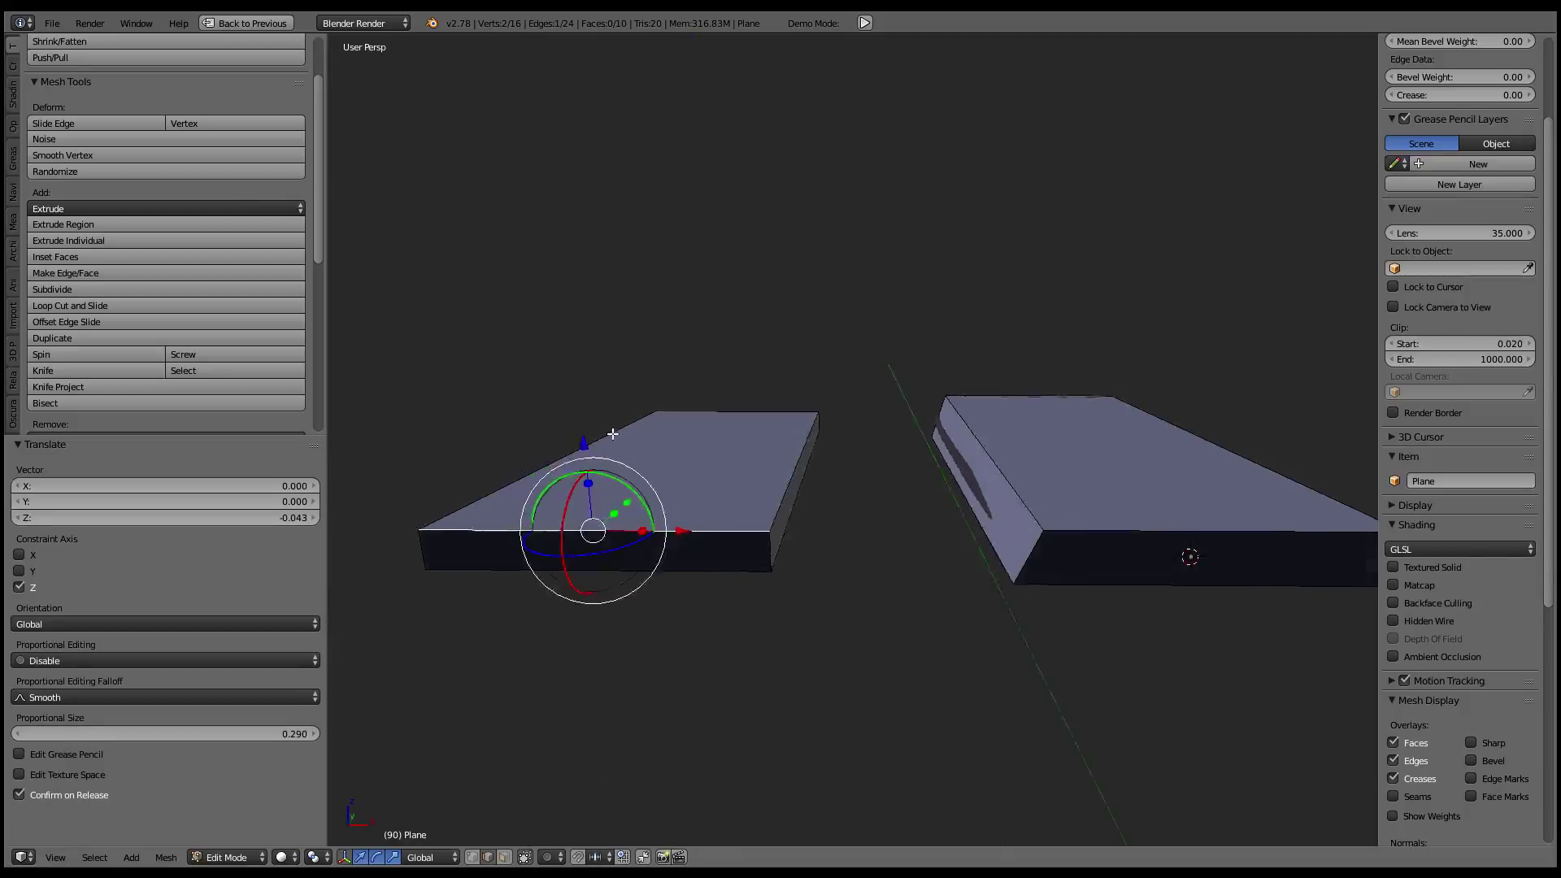
{"action": "mouse_move", "coordinate": [556, 427]}
{"action": "middle_mouse_down"}
{"action": "mouse_move", "coordinate": [662, 430]}
{"action": "mouse_move", "coordinate": [781, 463]}
{"action": "mouse_move", "coordinate": [1081, 463]}
{"action": "mouse_move", "coordinate": [1039, 434]}
{"action": "mouse_move", "coordinate": [943, 446]}
{"action": "middle_mouse_up"}
- Subdivide the right box's top face and slide the new edge toward the front
{"action": "right_click", "coordinate": [1081, 464]}
{"action": "key", "text": "w"}
{"action": "left_click", "coordinate": [1003, 394]}
{"action": "left_click_drag", "start_coordinate": [961, 442], "coordinate": [1068, 499]}
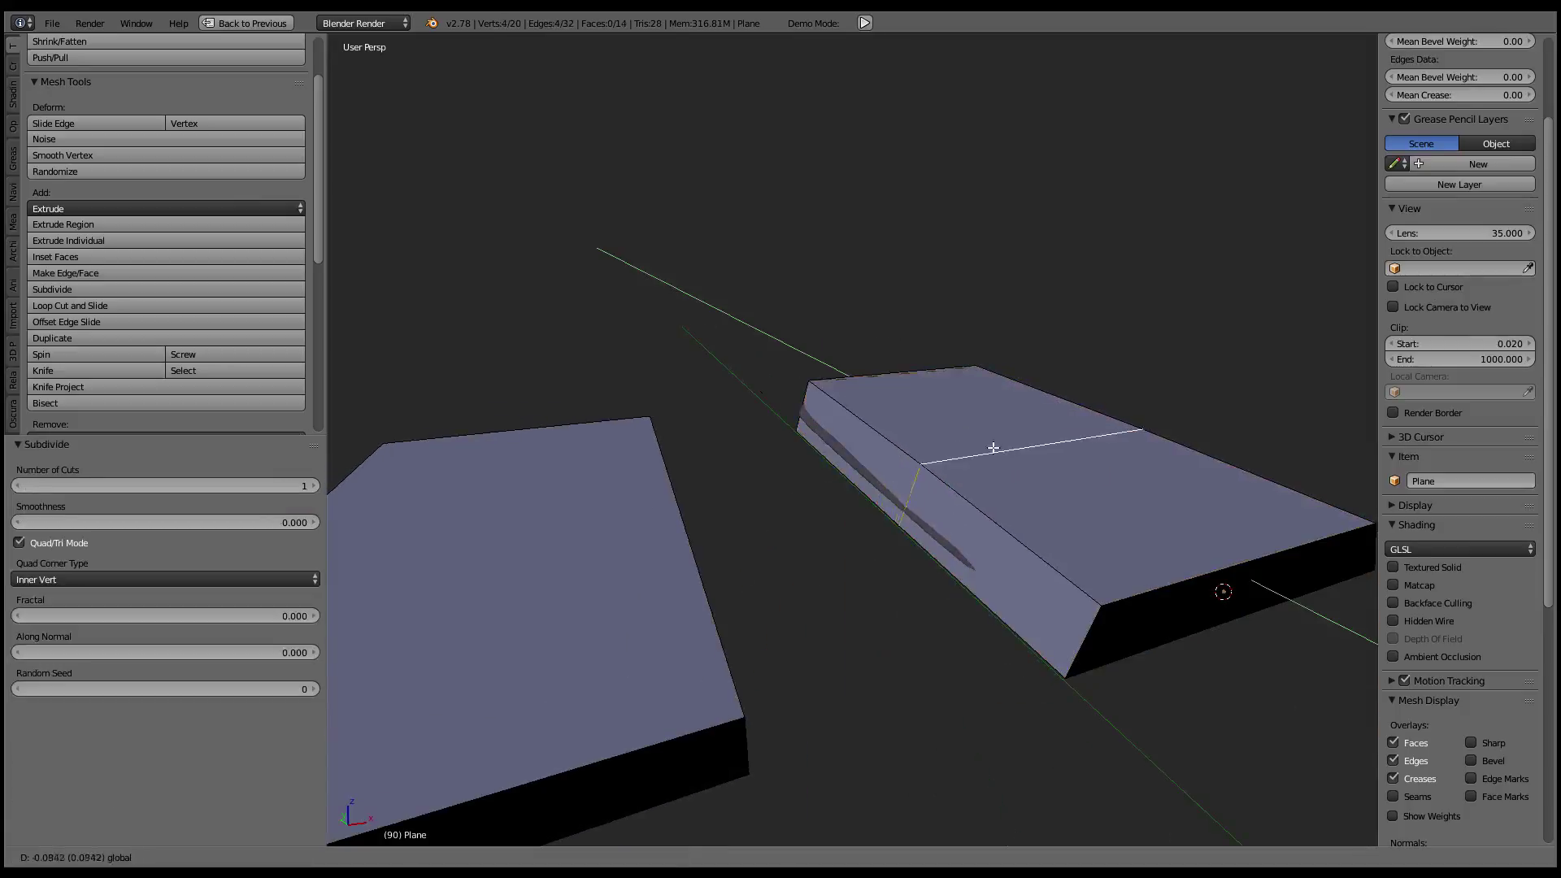
{"action": "mouse_move", "coordinate": [1071, 502]}
{"action": "middle_mouse_down"}
{"action": "mouse_move", "coordinate": [990, 474]}
{"action": "mouse_move", "coordinate": [1069, 514]}
{"action": "middle_mouse_up"}
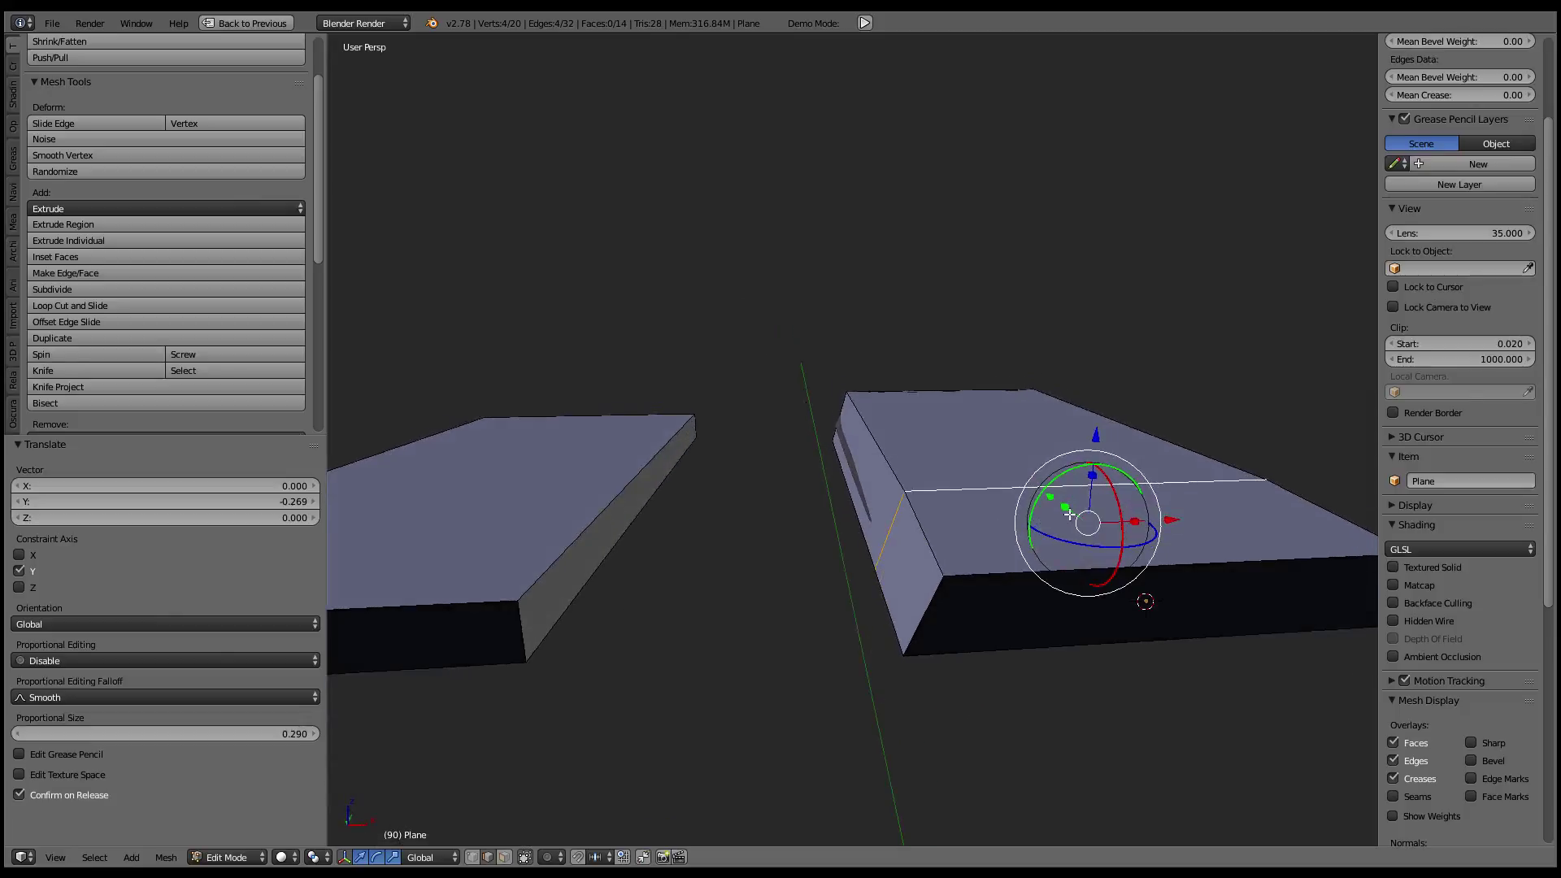
{"action": "left_click_drag", "start_coordinate": [1150, 517], "coordinate": [1143, 522]}
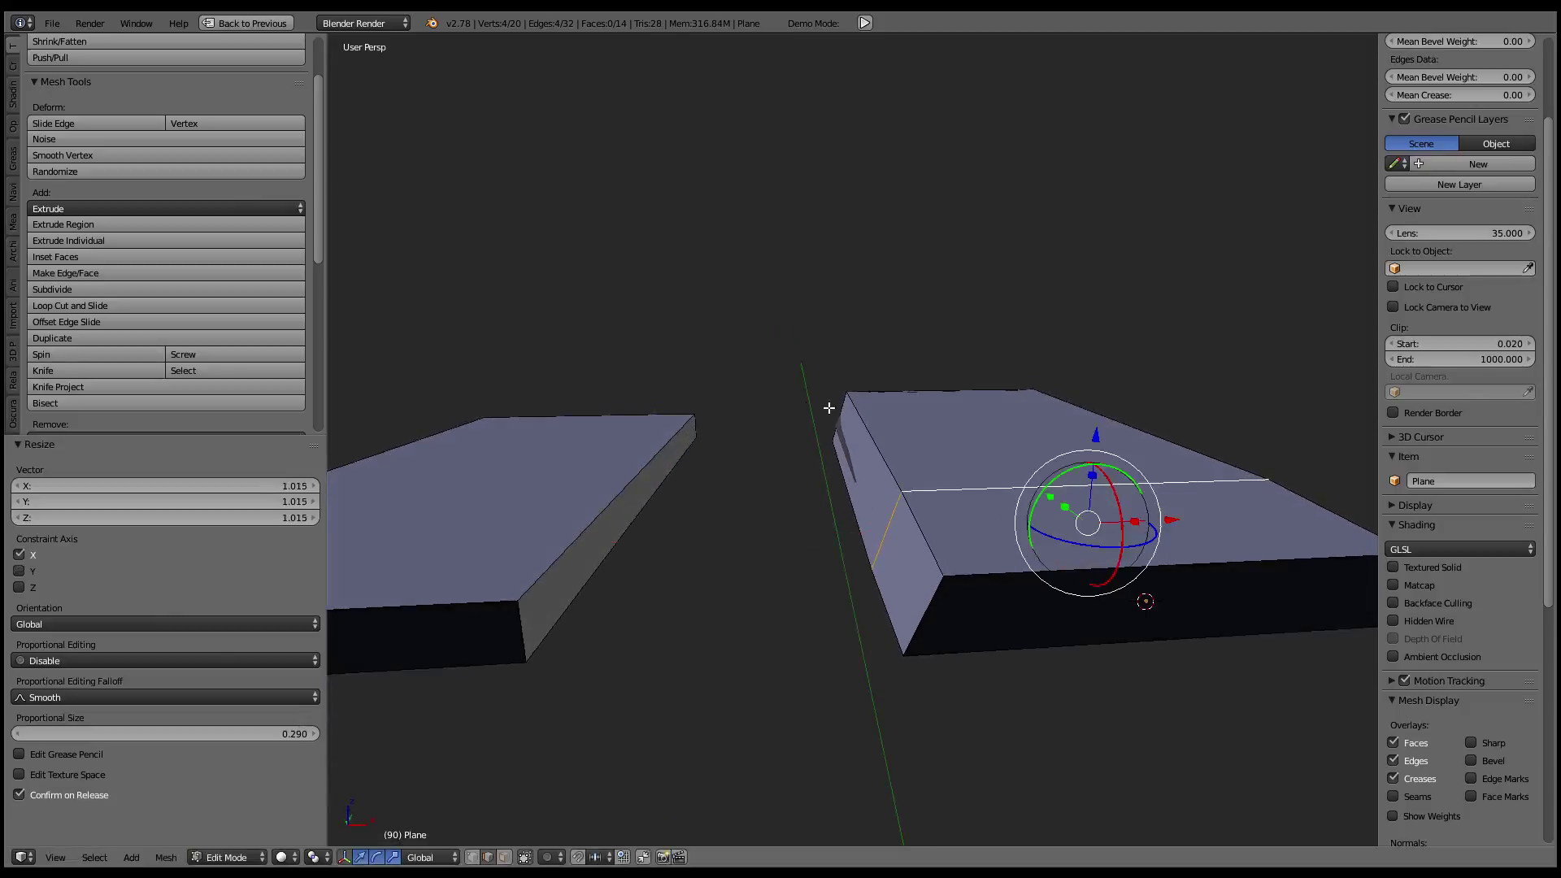
- Scale two box edges along X and raise a bottom edge slightly along Z
{"action": "right_click", "coordinate": [829, 412]}
{"action": "middle_click_drag", "start_coordinate": [843, 420], "coordinate": [727, 420]}
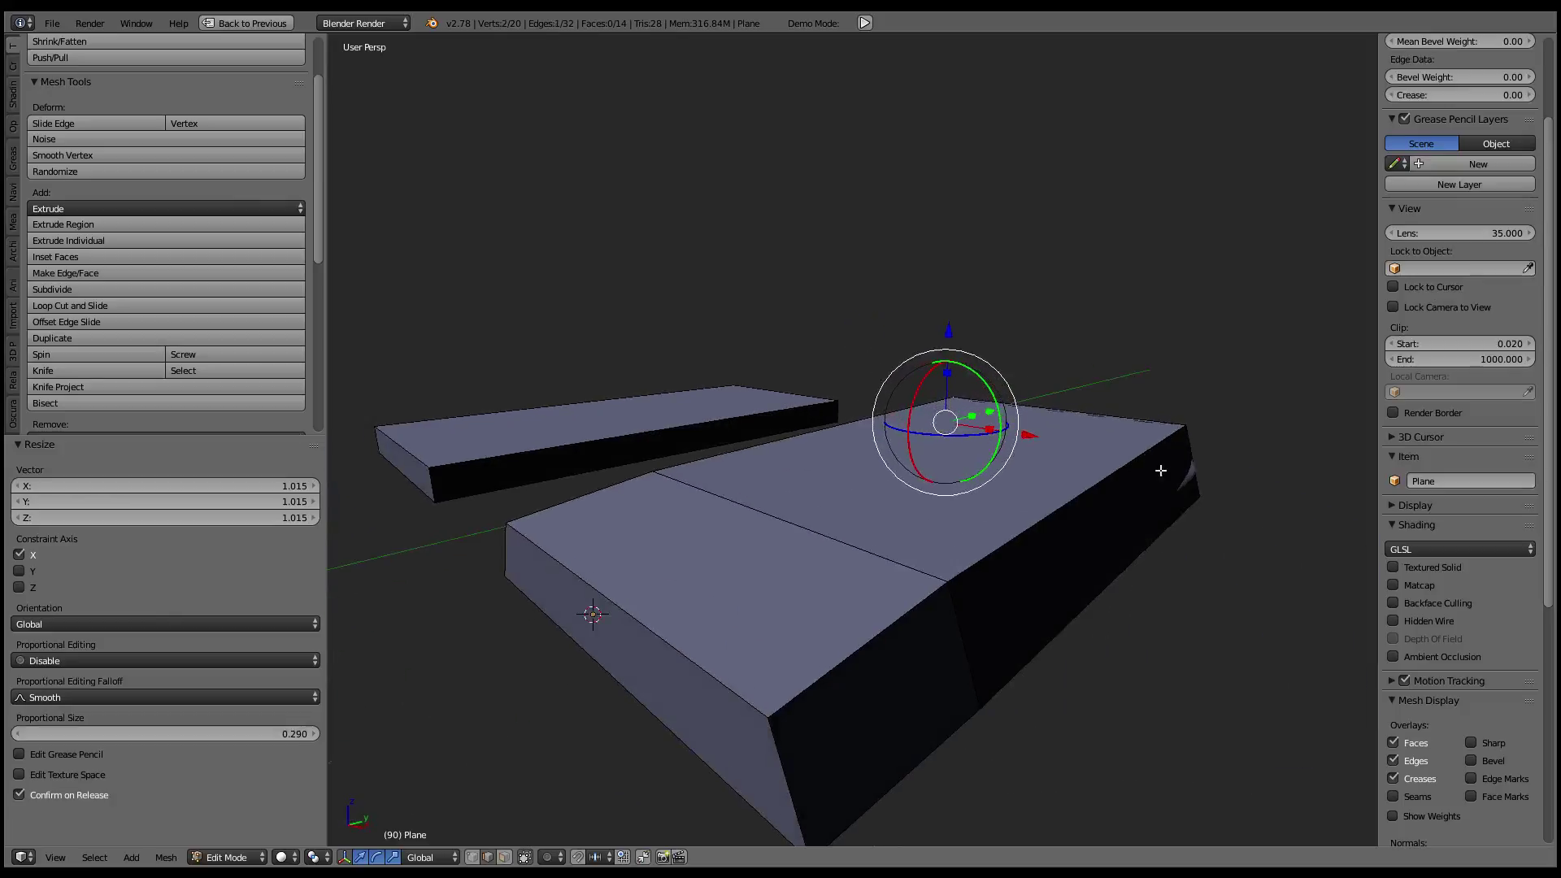
{"action": "right_click", "coordinate": [1188, 447], "text": "shift"}
{"action": "left_click_drag", "start_coordinate": [1095, 447], "coordinate": [1091, 463]}
{"action": "mouse_move", "coordinate": [1092, 463]}
{"action": "middle_mouse_down"}
{"action": "mouse_move", "coordinate": [881, 437]}
{"action": "mouse_move", "coordinate": [860, 452]}
{"action": "mouse_move", "coordinate": [983, 446]}
{"action": "middle_mouse_up"}
{"action": "scroll", "coordinate": [986, 453], "scroll_direction": "up", "scroll_amount": 3}
{"action": "right_click", "coordinate": [969, 480]}
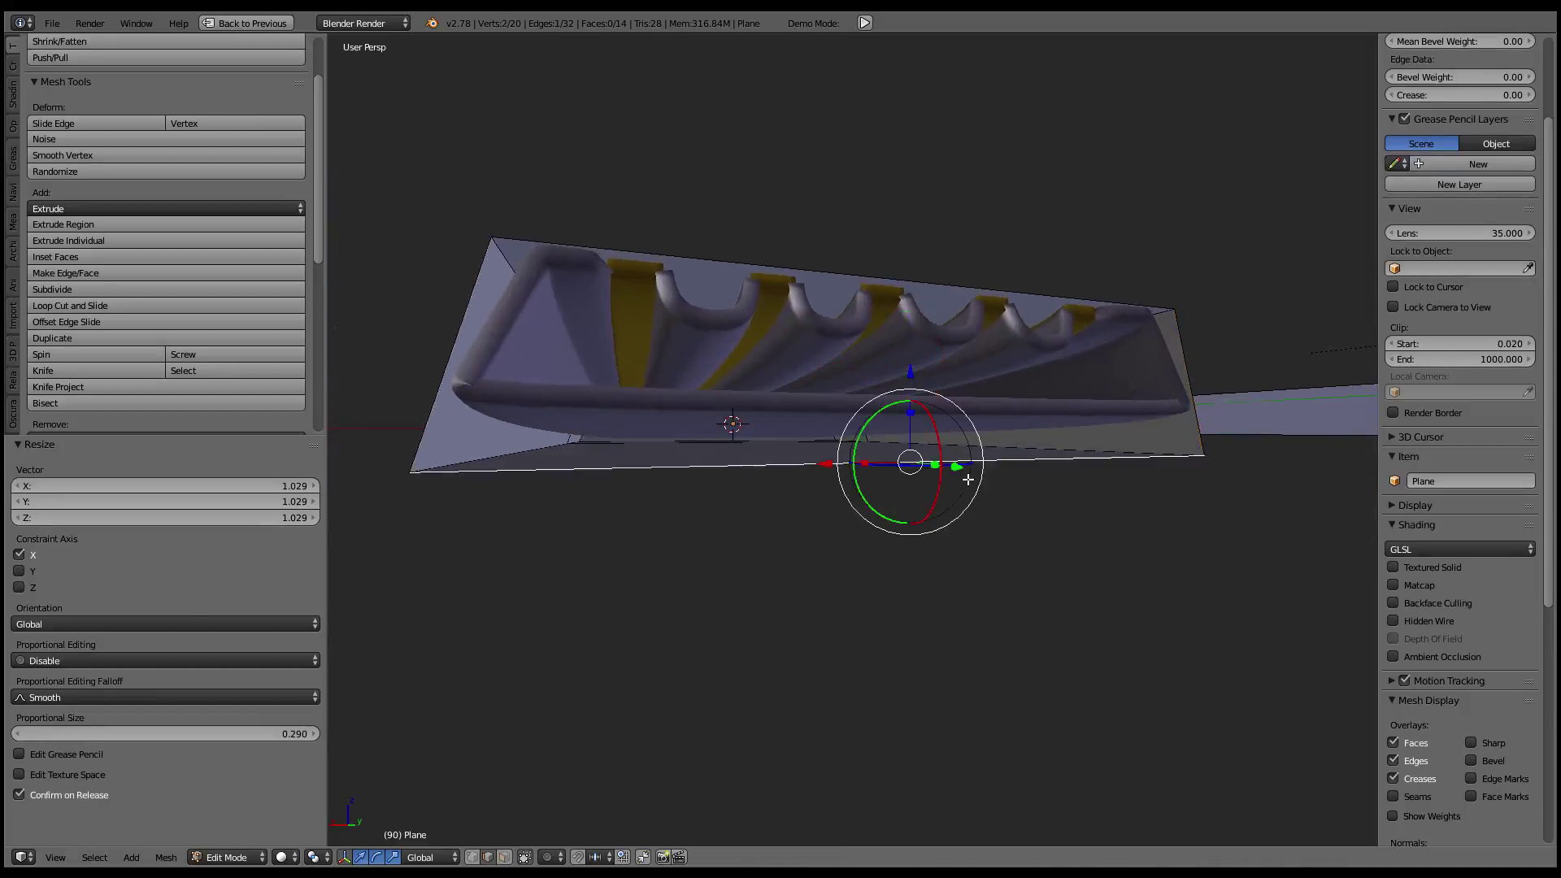
{"action": "left_click_drag", "start_coordinate": [911, 372], "coordinate": [913, 337]}
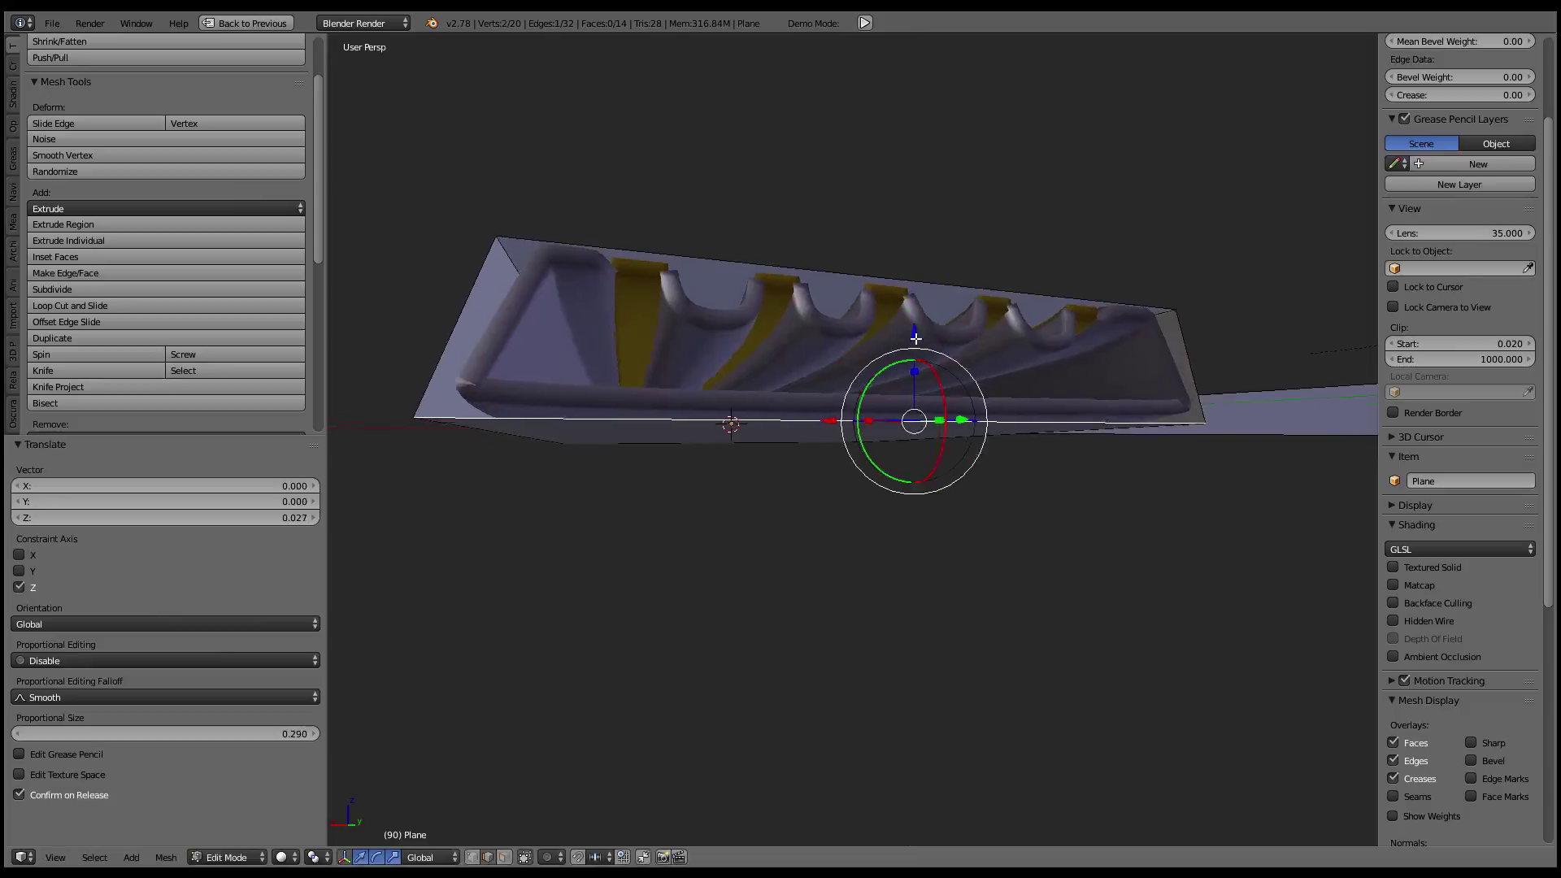
- Select the adjoining hull faces, move them slightly down on Z, then leave edit mode
{"action": "scroll", "coordinate": [1089, 314], "scroll_direction": "up", "scroll_amount": 4}
{"action": "middle_click_drag", "start_coordinate": [1088, 315], "coordinate": [891, 389]}
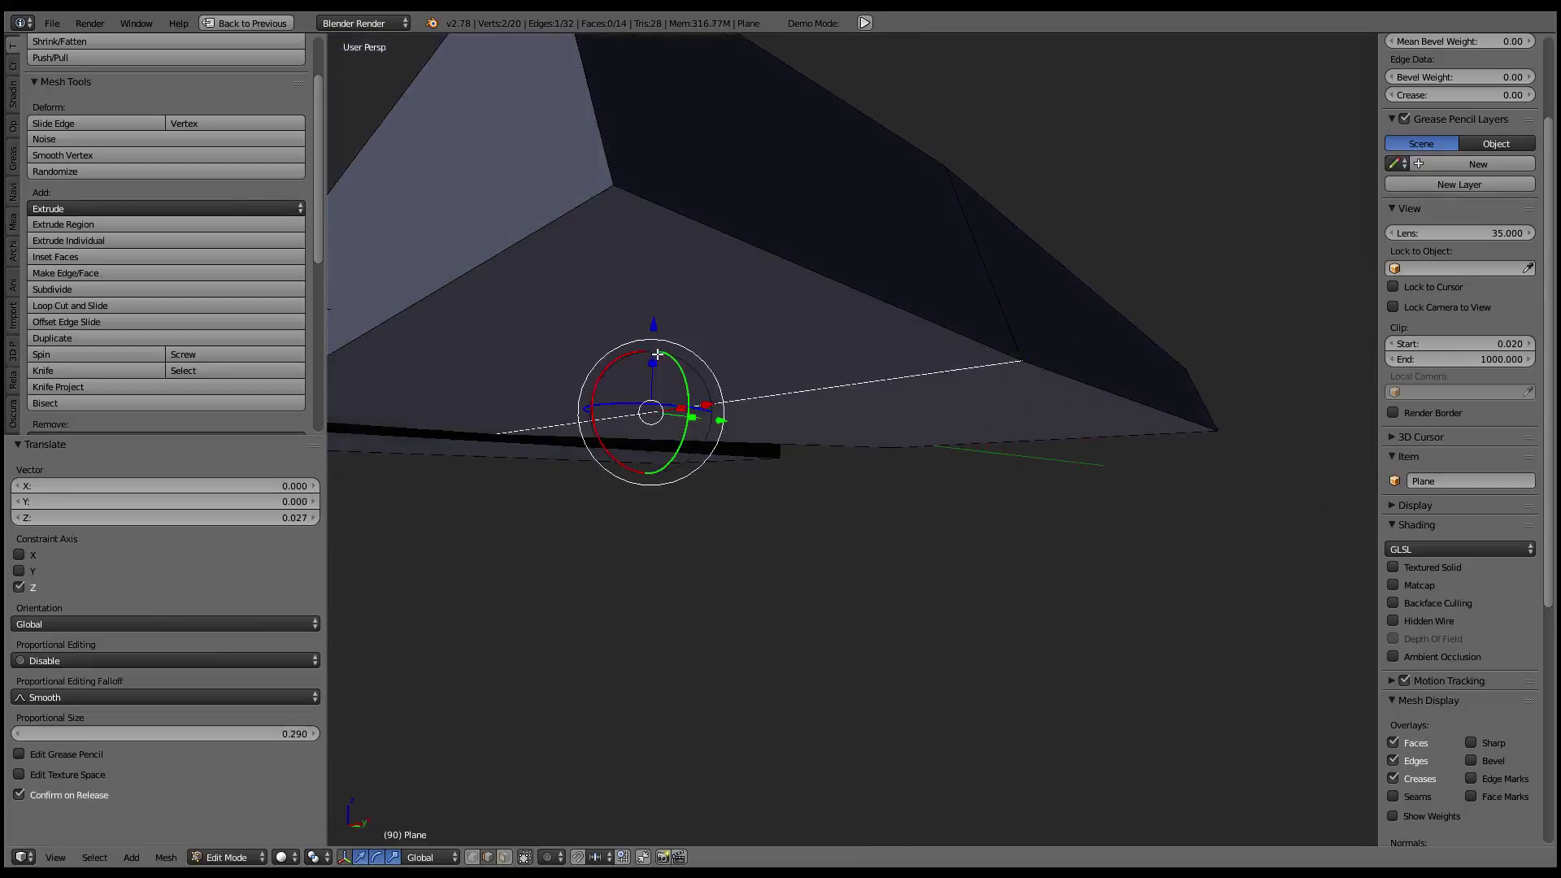
{"action": "scroll", "coordinate": [657, 355], "scroll_direction": "down", "scroll_amount": 3}
{"action": "mouse_move", "coordinate": [657, 354]}
{"action": "middle_mouse_down"}
{"action": "mouse_move", "coordinate": [1039, 383]}
{"action": "mouse_move", "coordinate": [959, 373]}
{"action": "mouse_move", "coordinate": [1007, 451]}
{"action": "middle_mouse_up"}
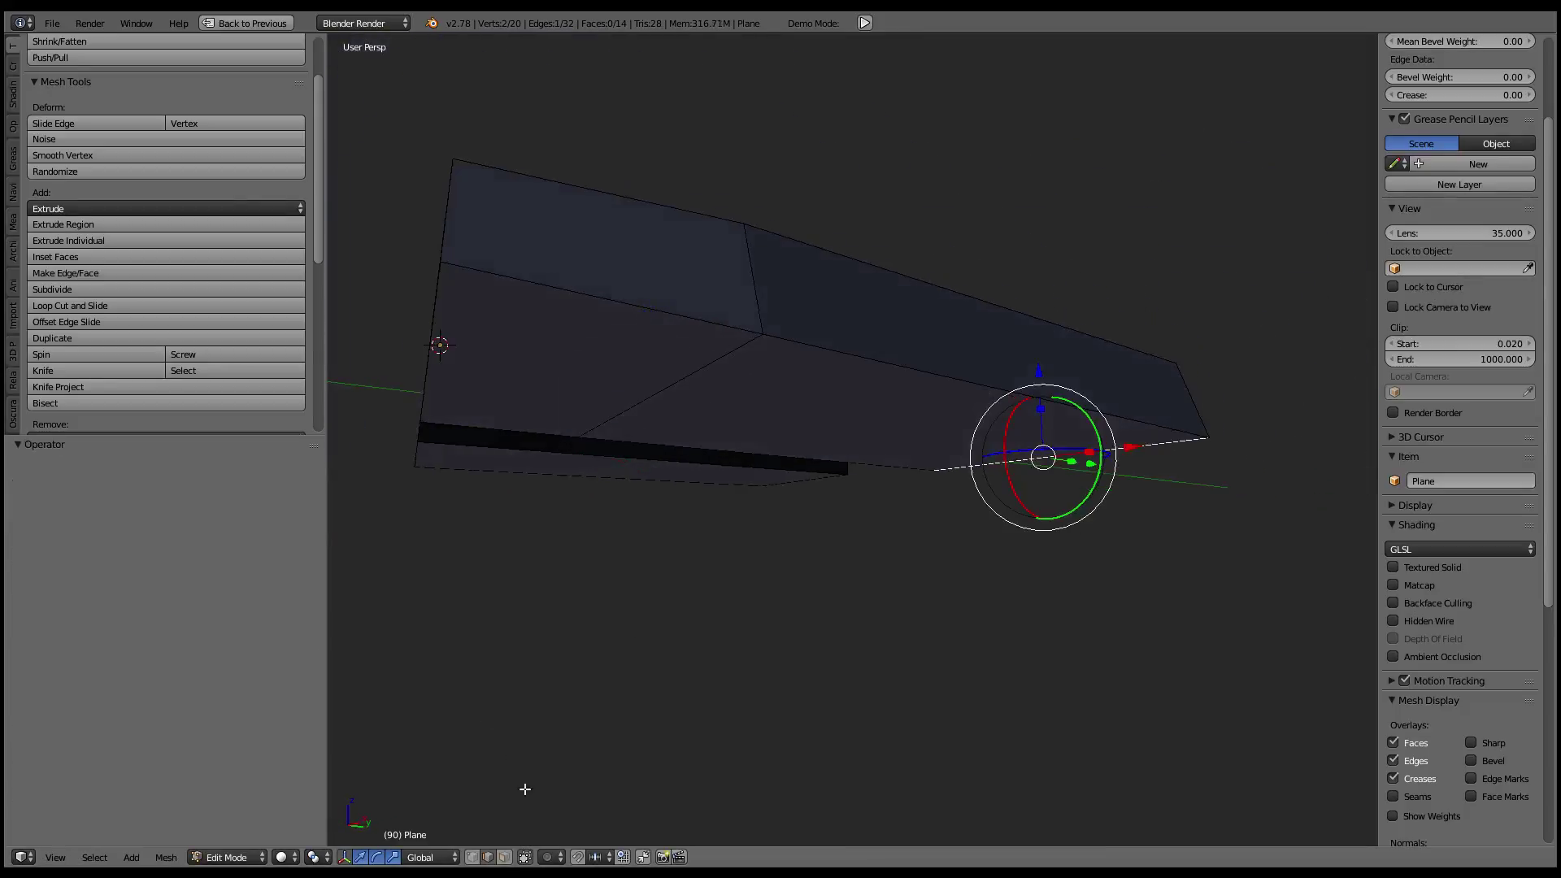
{"action": "left_click", "coordinate": [505, 857]}
{"action": "left_click", "coordinate": [697, 447]}
{"action": "left_click", "coordinate": [527, 399], "text": "shift"}
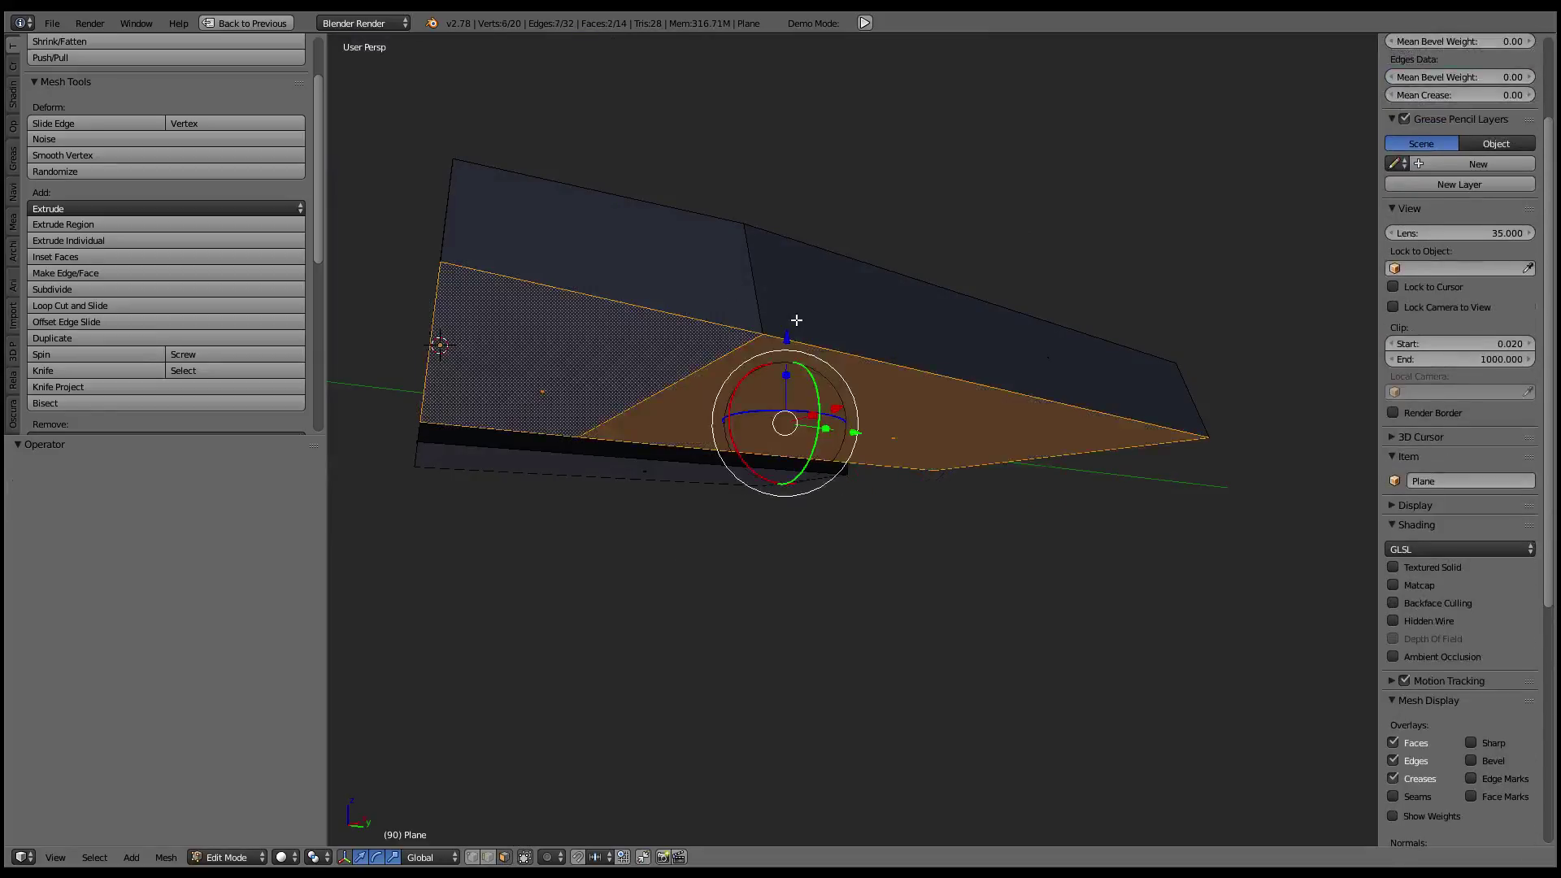
{"action": "key", "text": "g"}
{"action": "key", "text": "z"}
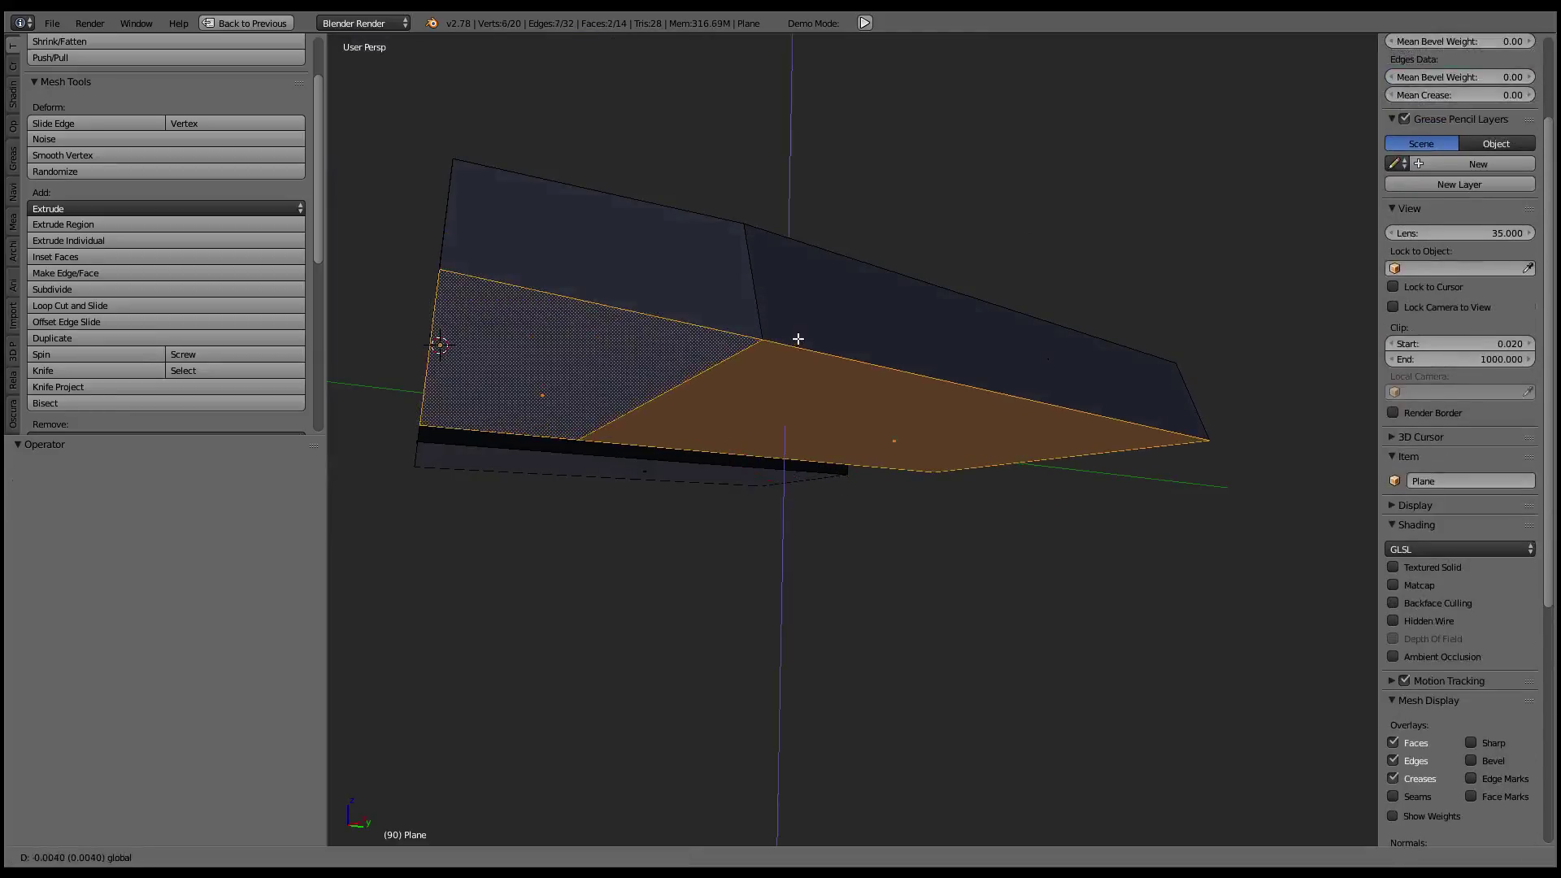
{"action": "left_click", "coordinate": [798, 338]}
{"action": "right_click", "coordinate": [802, 376]}
{"action": "mouse_move", "coordinate": [801, 377]}
{"action": "middle_mouse_down"}
{"action": "mouse_move", "coordinate": [903, 447]}
{"action": "mouse_move", "coordinate": [680, 443]}
{"action": "mouse_move", "coordinate": [899, 391]}
{"action": "mouse_move", "coordinate": [951, 397]}
{"action": "mouse_move", "coordinate": [879, 432]}
{"action": "mouse_move", "coordinate": [659, 626]}
{"action": "middle_mouse_up"}
{"action": "scroll", "coordinate": [903, 447], "scroll_direction": "up", "scroll_amount": 3}
{"action": "key", "text": "Tab"}
{"action": "key", "text": "Tab"}
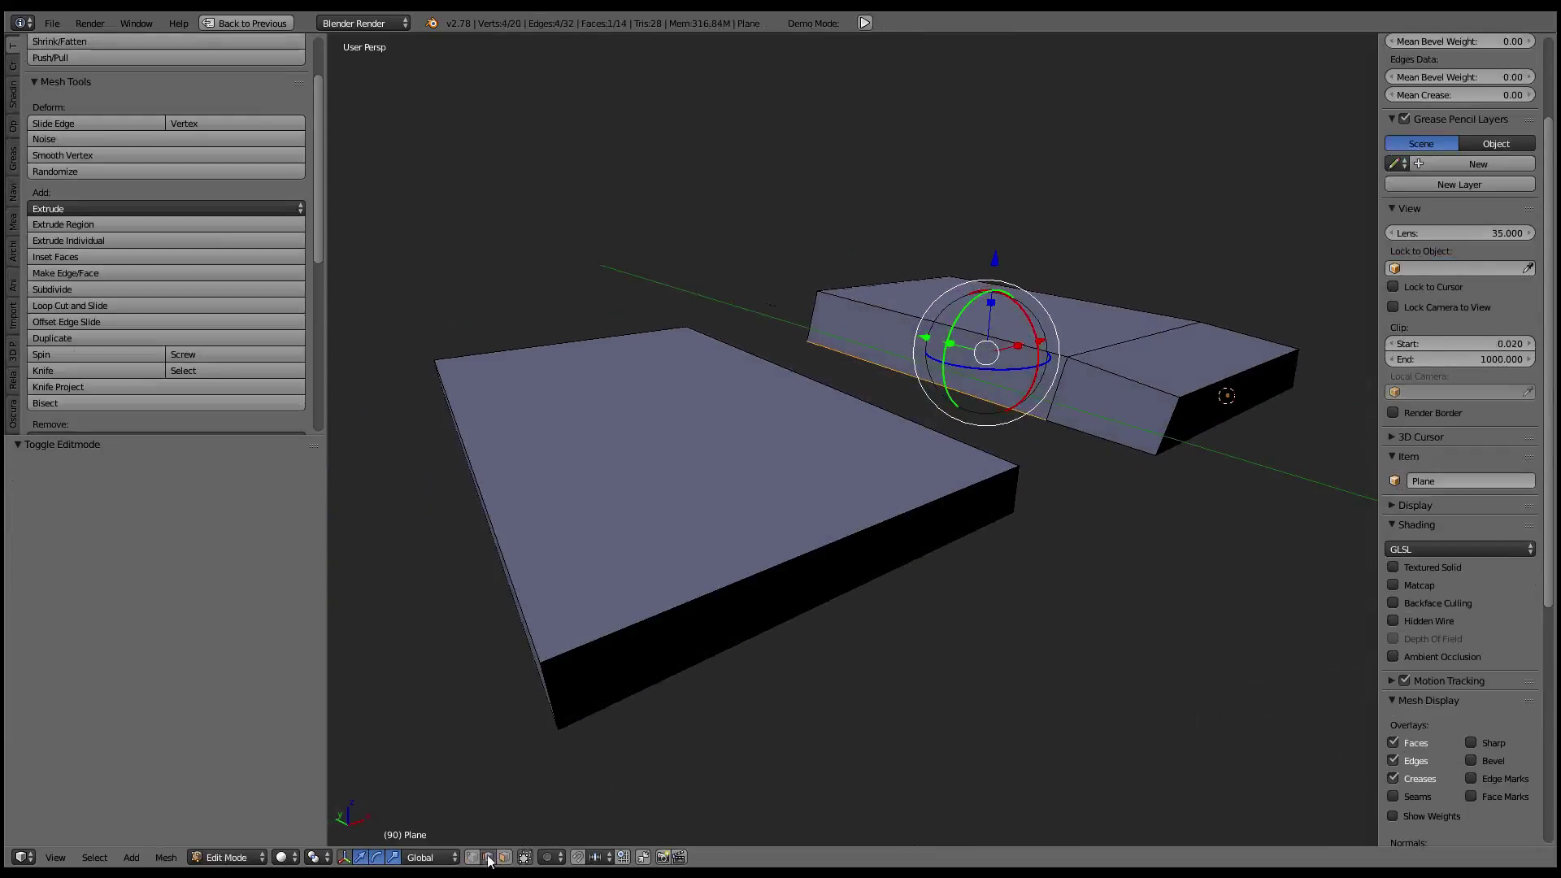
- Subdivide the front slab's edge ring with two cuts
{"action": "right_click", "coordinate": [725, 582], "text": "ctrl+alt"}
{"action": "key", "text": "w"}
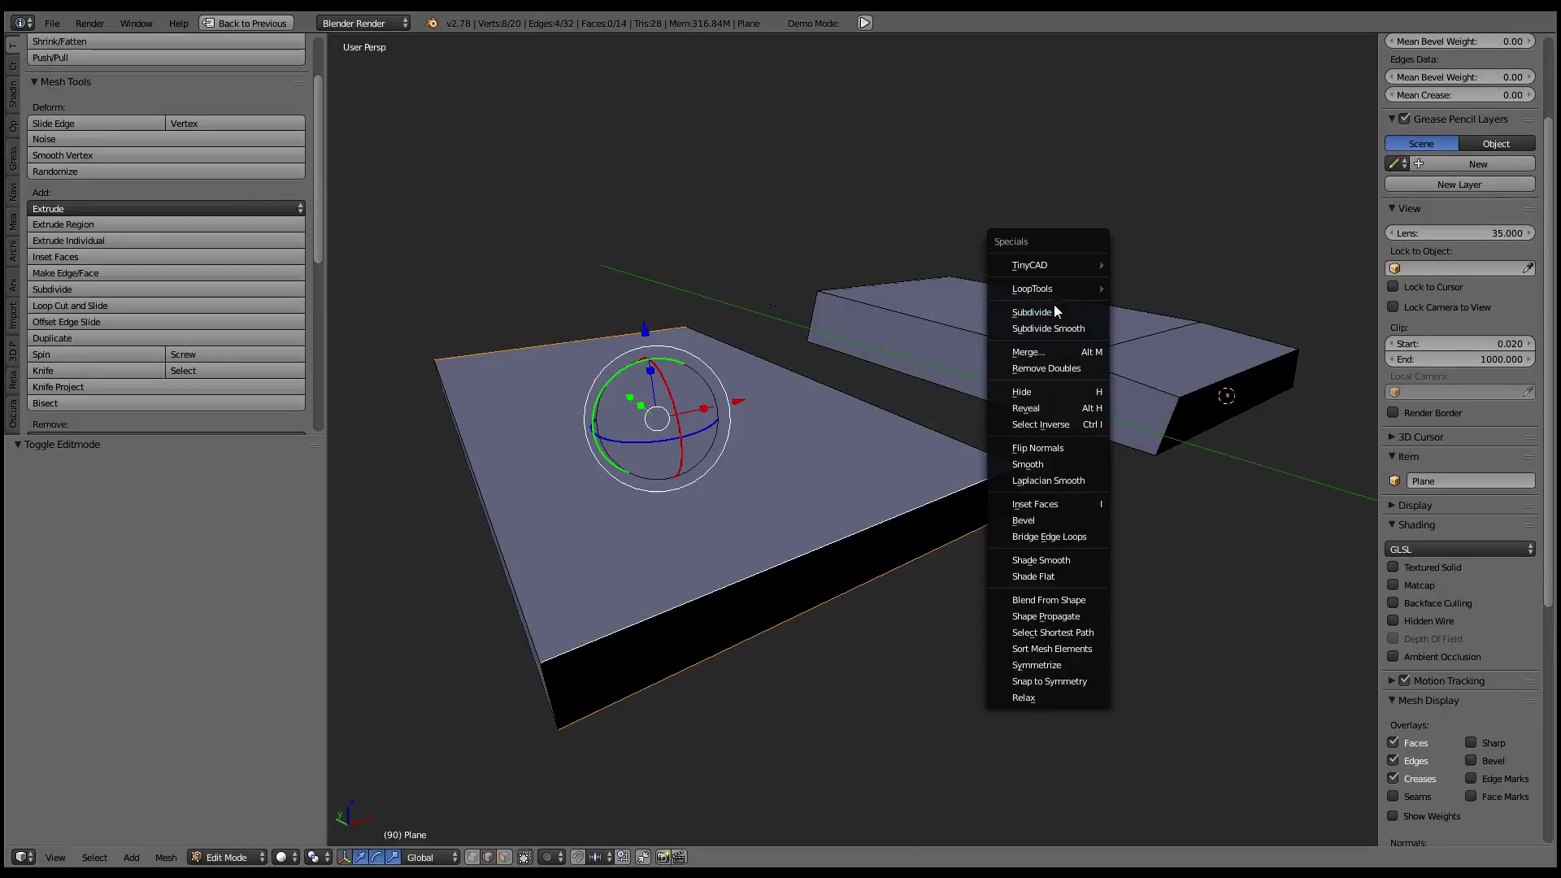
{"action": "left_click", "coordinate": [1054, 312]}
{"action": "middle_click_drag", "start_coordinate": [976, 366], "coordinate": [569, 528]}
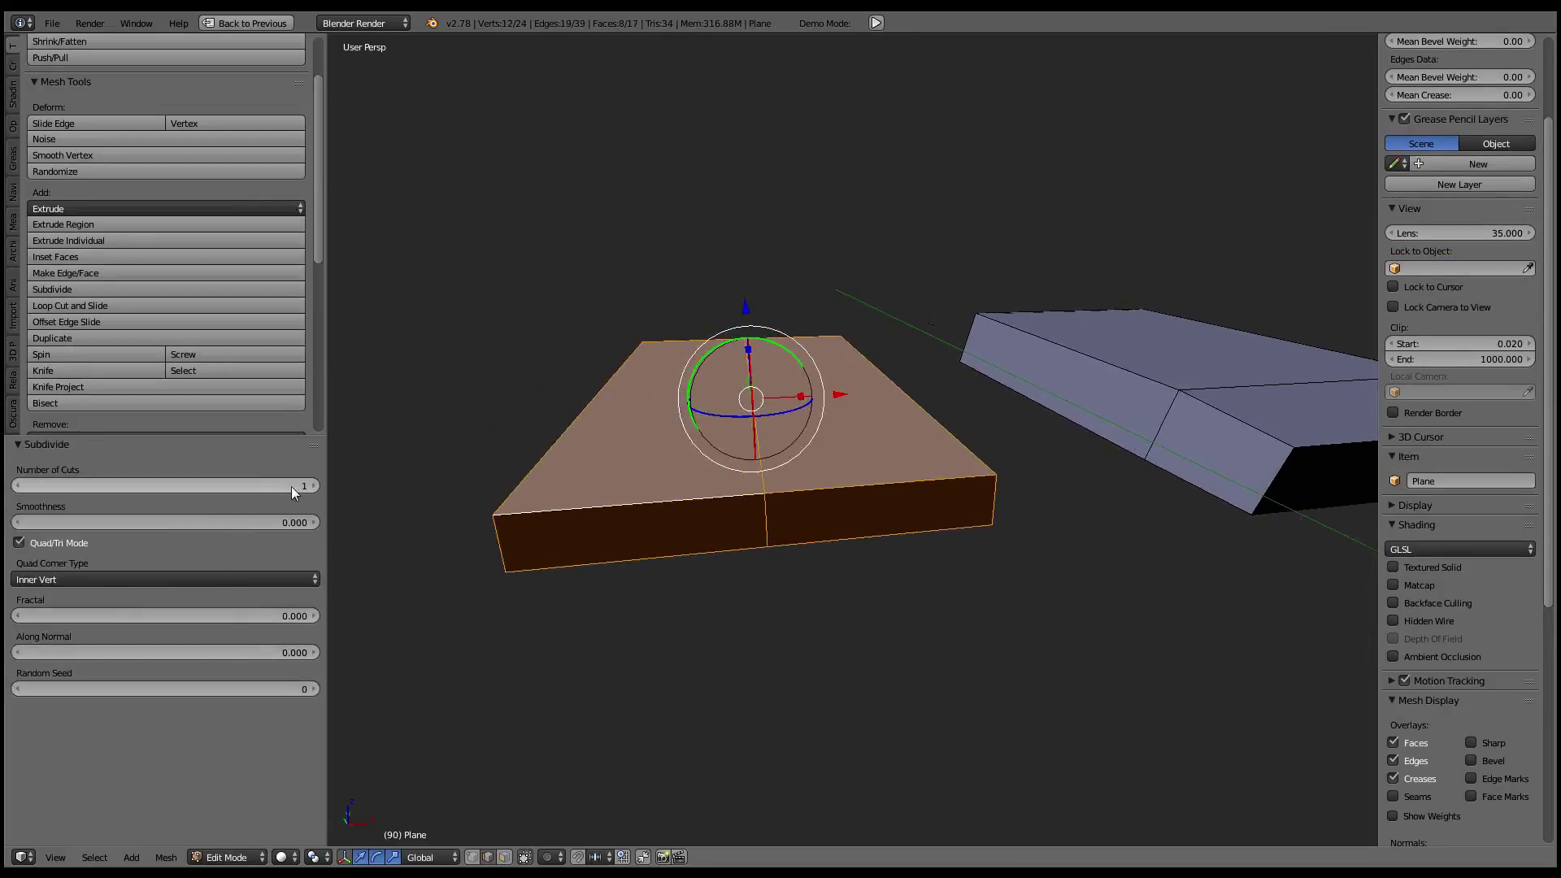
{"action": "left_click_drag", "start_coordinate": [291, 486], "coordinate": [303, 487]}
- Spread the new edge ring apart along X
{"action": "right_click", "coordinate": [813, 490], "text": "ctrl+alt"}
{"action": "key", "text": "s"}
{"action": "key", "text": "x"}
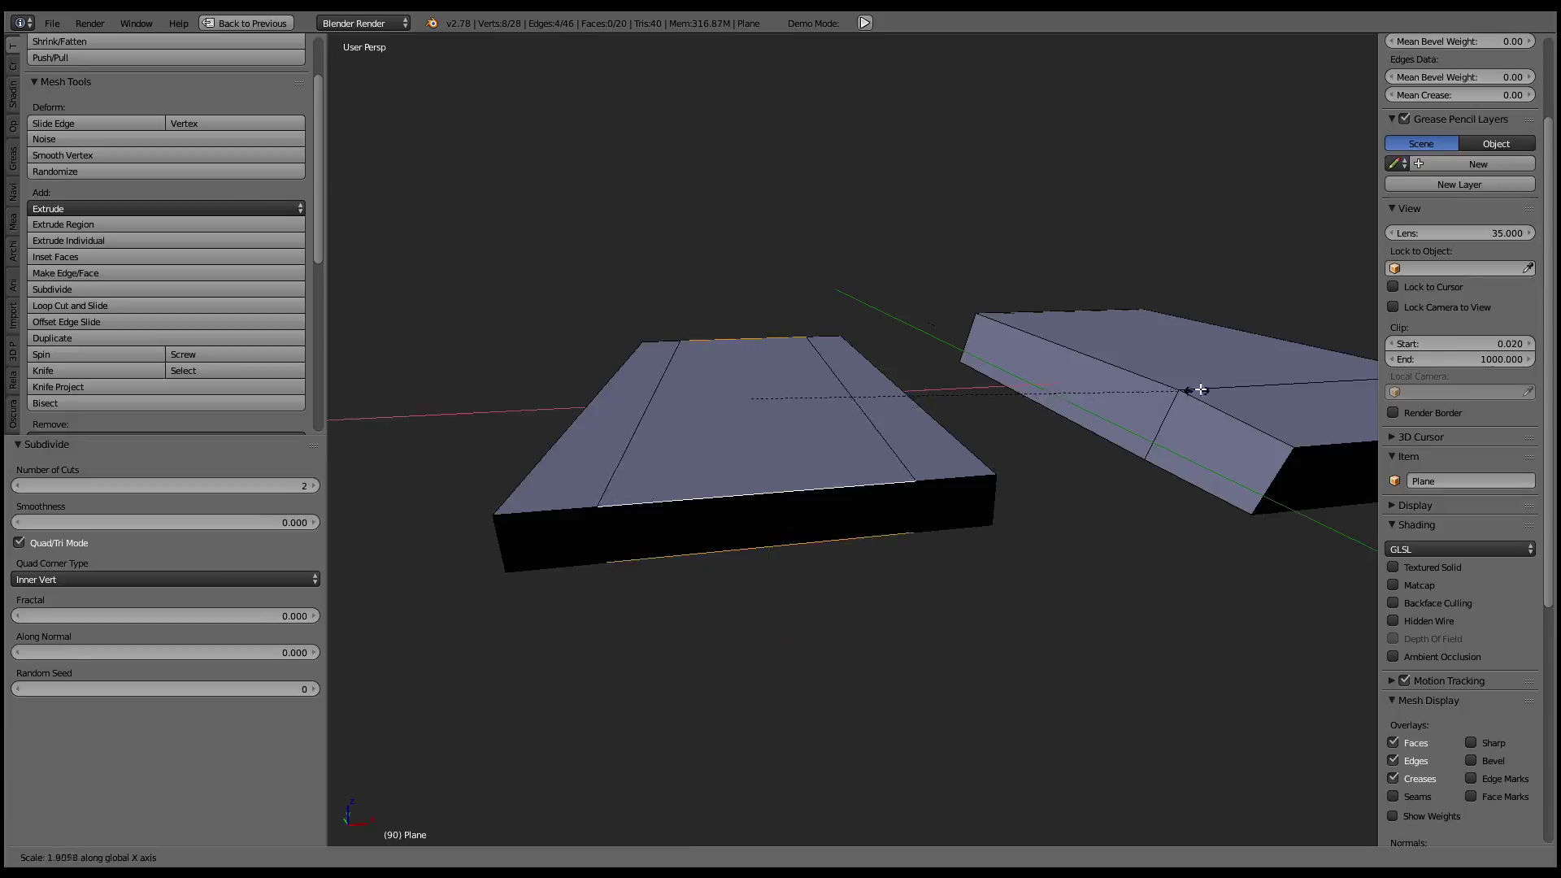
{"action": "left_click", "coordinate": [1244, 390]}
- Lower two front-slab edges along Z and shift them sideways along X
{"action": "right_click", "coordinate": [582, 441]}
{"action": "right_click", "coordinate": [822, 332], "text": "shift"}
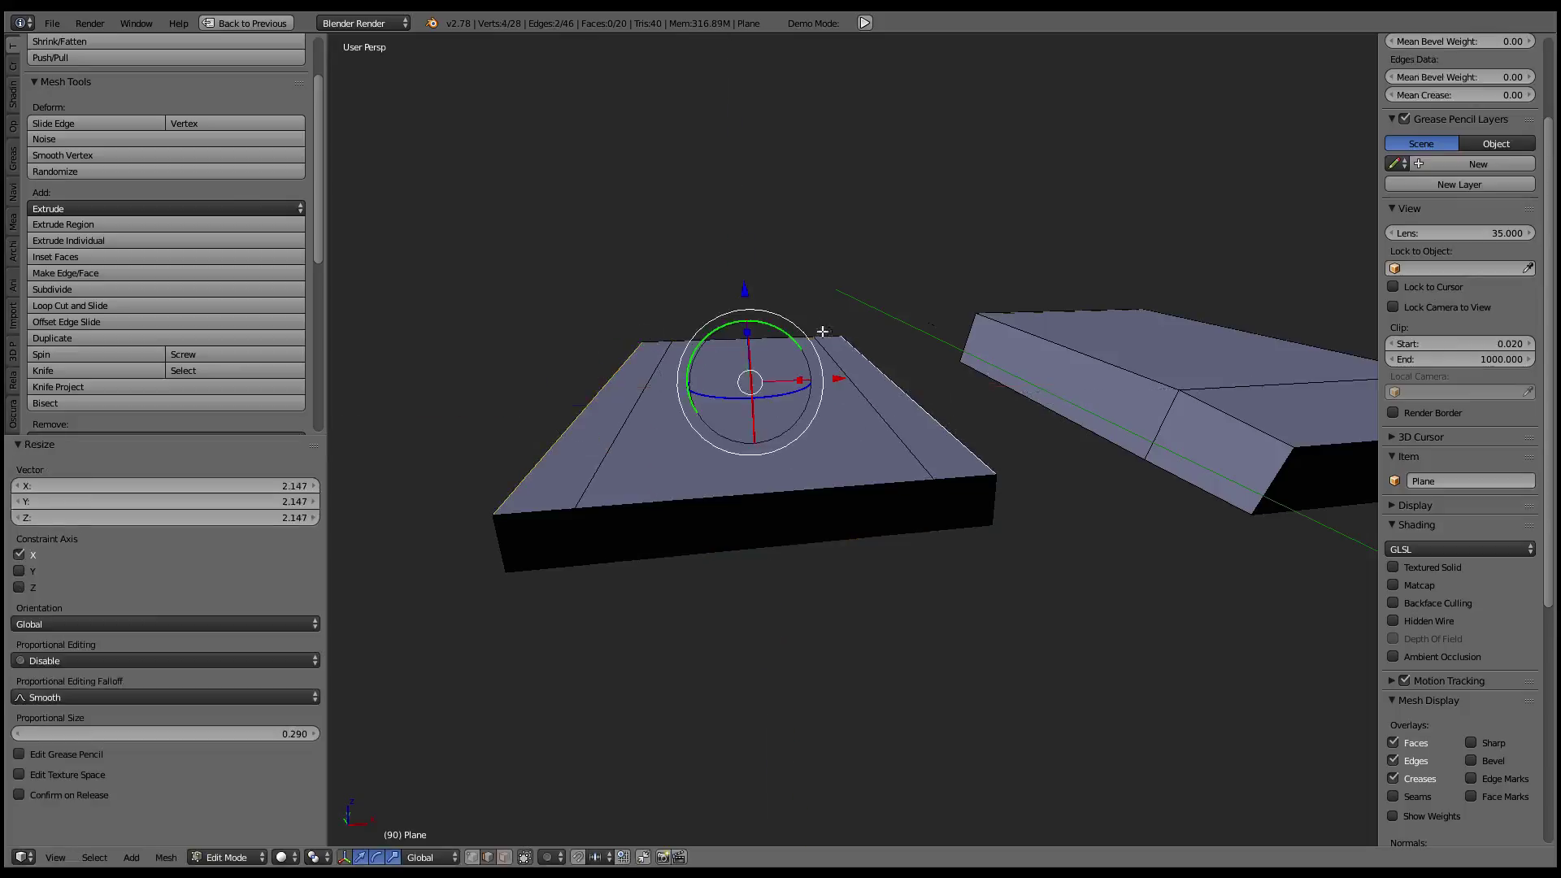
{"action": "left_click_drag", "start_coordinate": [746, 288], "coordinate": [745, 294]}
{"action": "middle_click_drag", "start_coordinate": [748, 327], "coordinate": [736, 443]}
{"action": "left_click_drag", "start_coordinate": [927, 386], "coordinate": [952, 388]}
{"action": "middle_click_drag", "start_coordinate": [953, 388], "coordinate": [680, 432]}
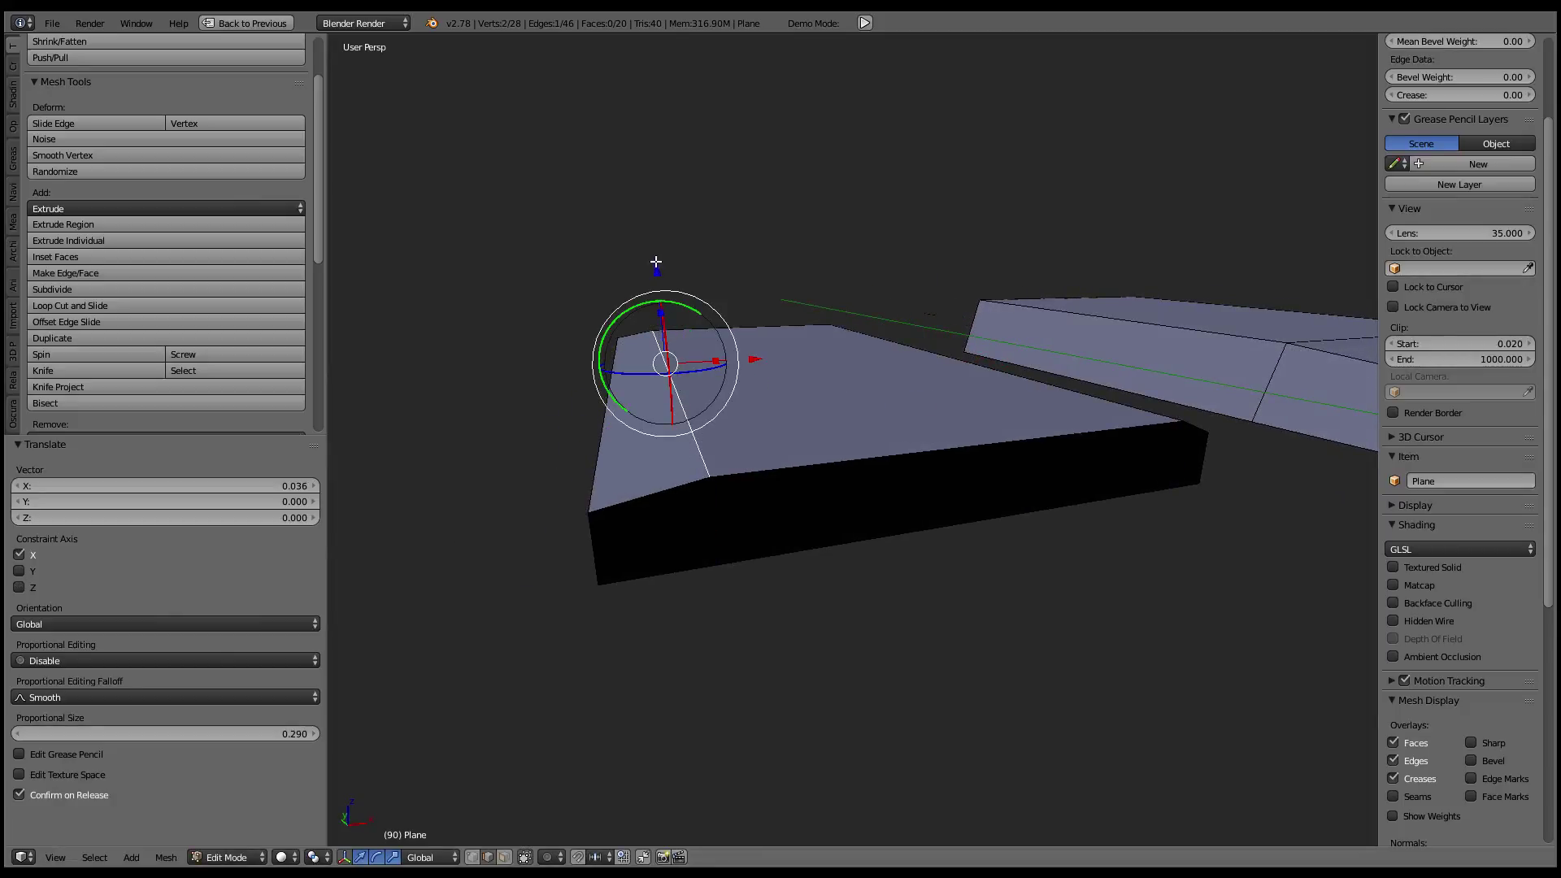
{"action": "mouse_move", "coordinate": [659, 265]}
{"action": "left_mouse_down"}
{"action": "mouse_move", "coordinate": [603, 285]}
{"action": "mouse_move", "coordinate": [600, 233]}
{"action": "left_mouse_up"}
- Chamfer the slab corner by moving the slanted corner edge along X
{"action": "right_click", "coordinate": [625, 454]}
{"action": "right_click", "coordinate": [702, 428], "text": "shift"}
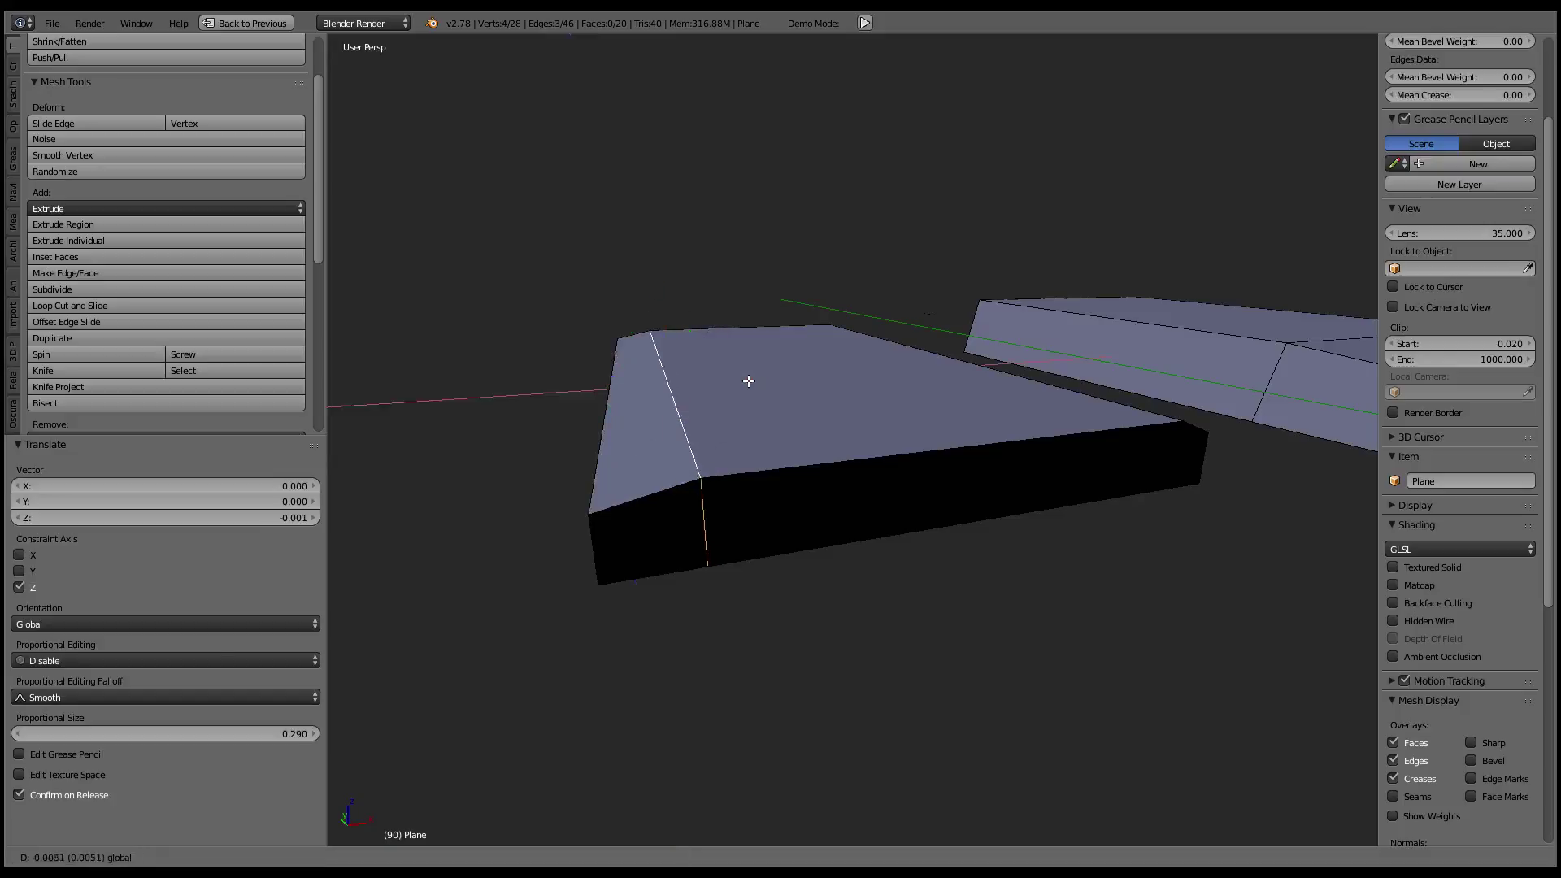
{"action": "right_click", "coordinate": [673, 406]}
{"action": "left_click_drag", "start_coordinate": [721, 379], "coordinate": [656, 265]}
{"action": "mouse_move", "coordinate": [655, 265]}
{"action": "middle_mouse_down"}
{"action": "mouse_move", "coordinate": [807, 322]}
{"action": "mouse_move", "coordinate": [910, 394]}
{"action": "mouse_move", "coordinate": [948, 480]}
{"action": "middle_mouse_up"}
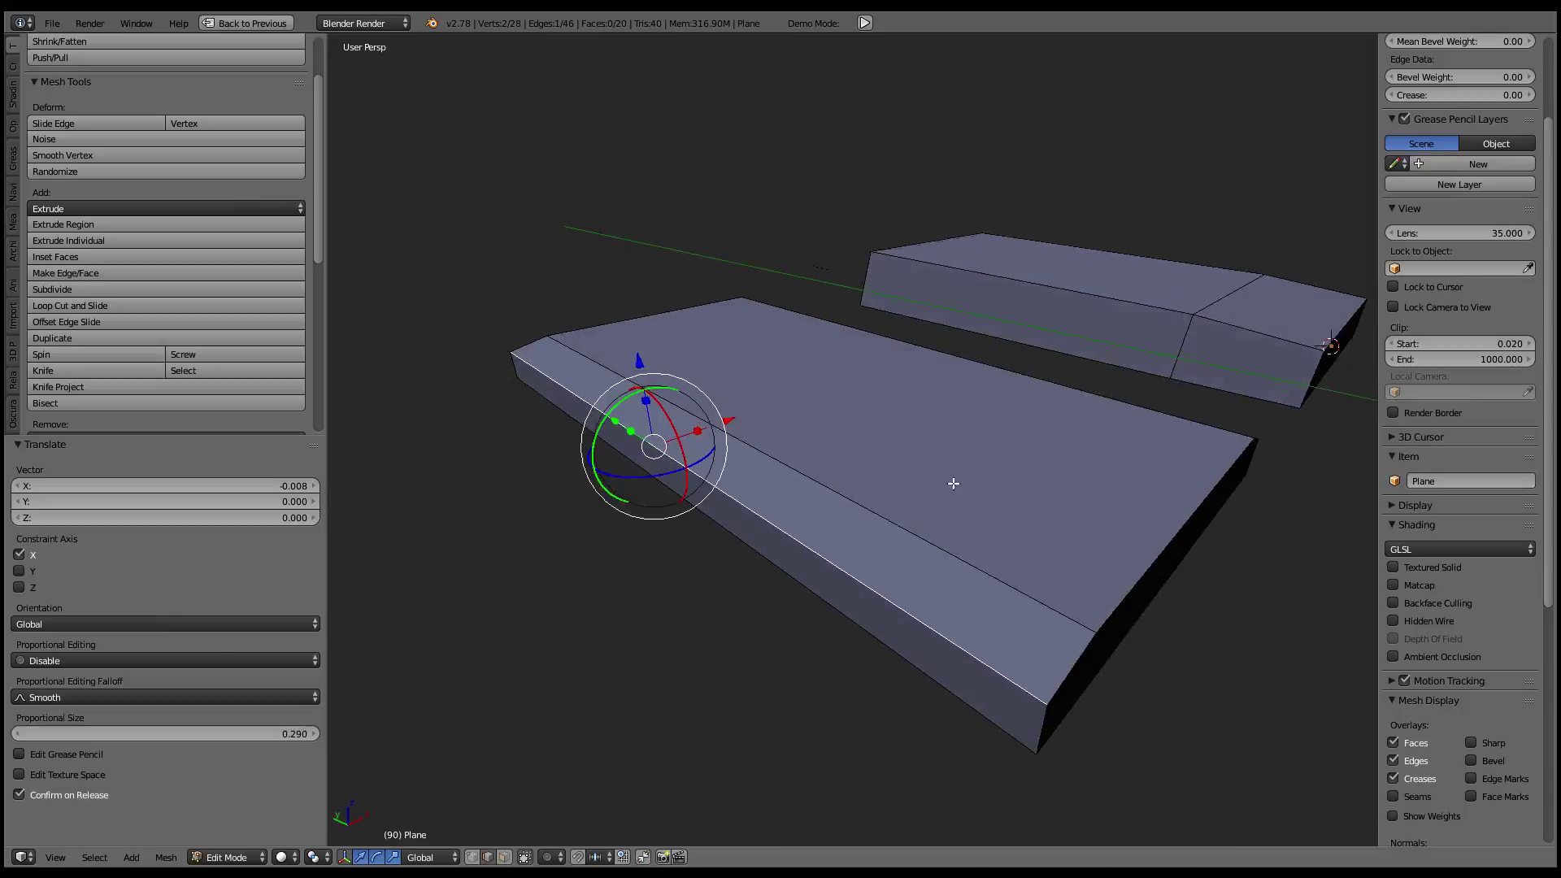
{"action": "right_click", "coordinate": [1040, 693]}
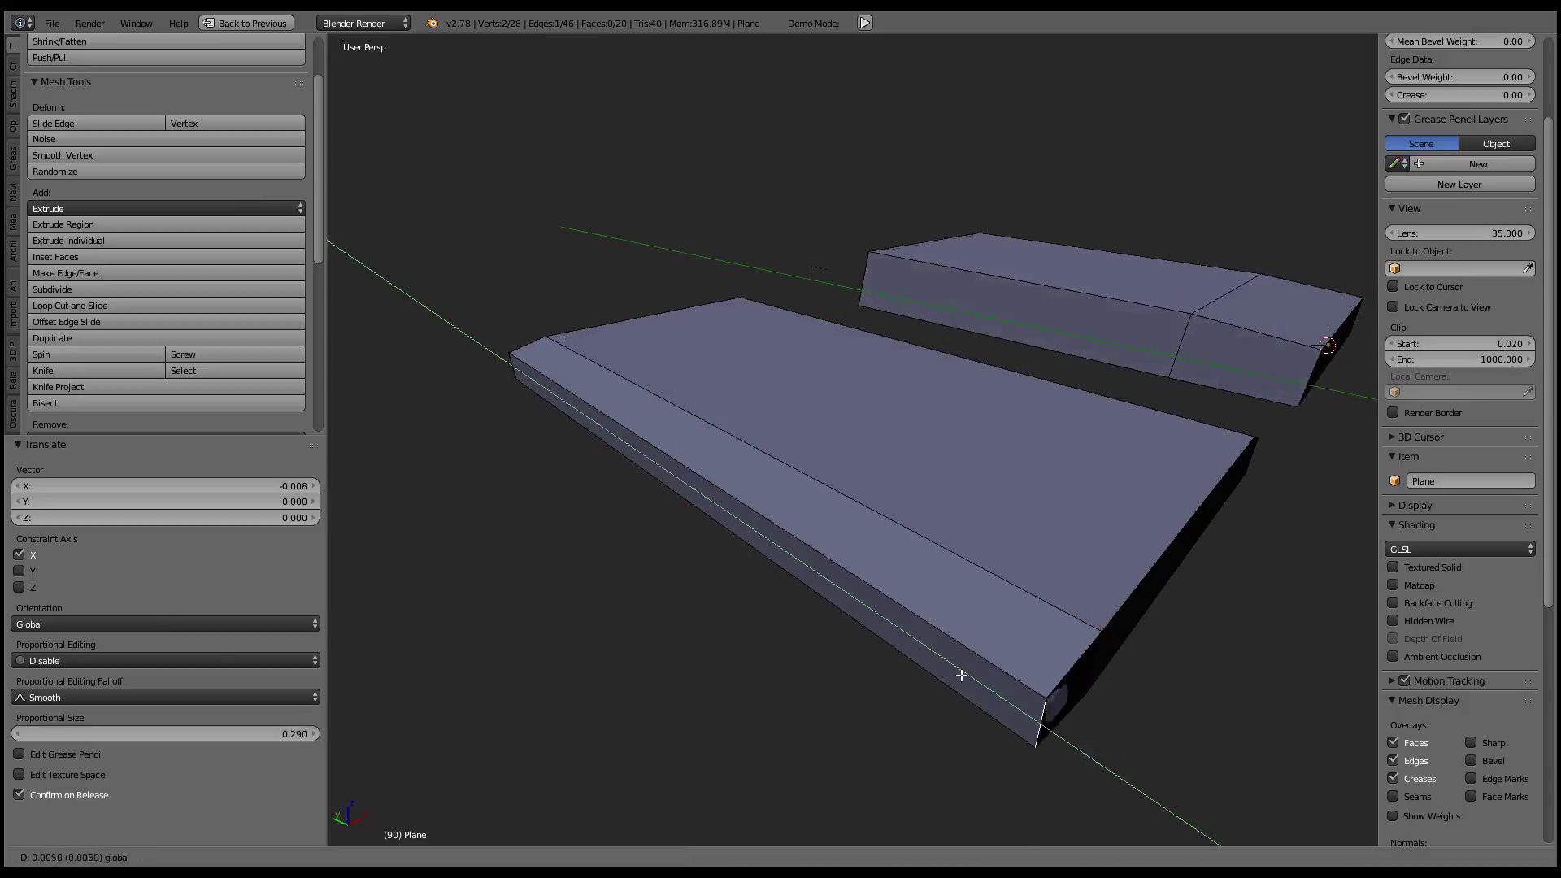
{"action": "middle_click_drag", "start_coordinate": [962, 672], "coordinate": [903, 592]}
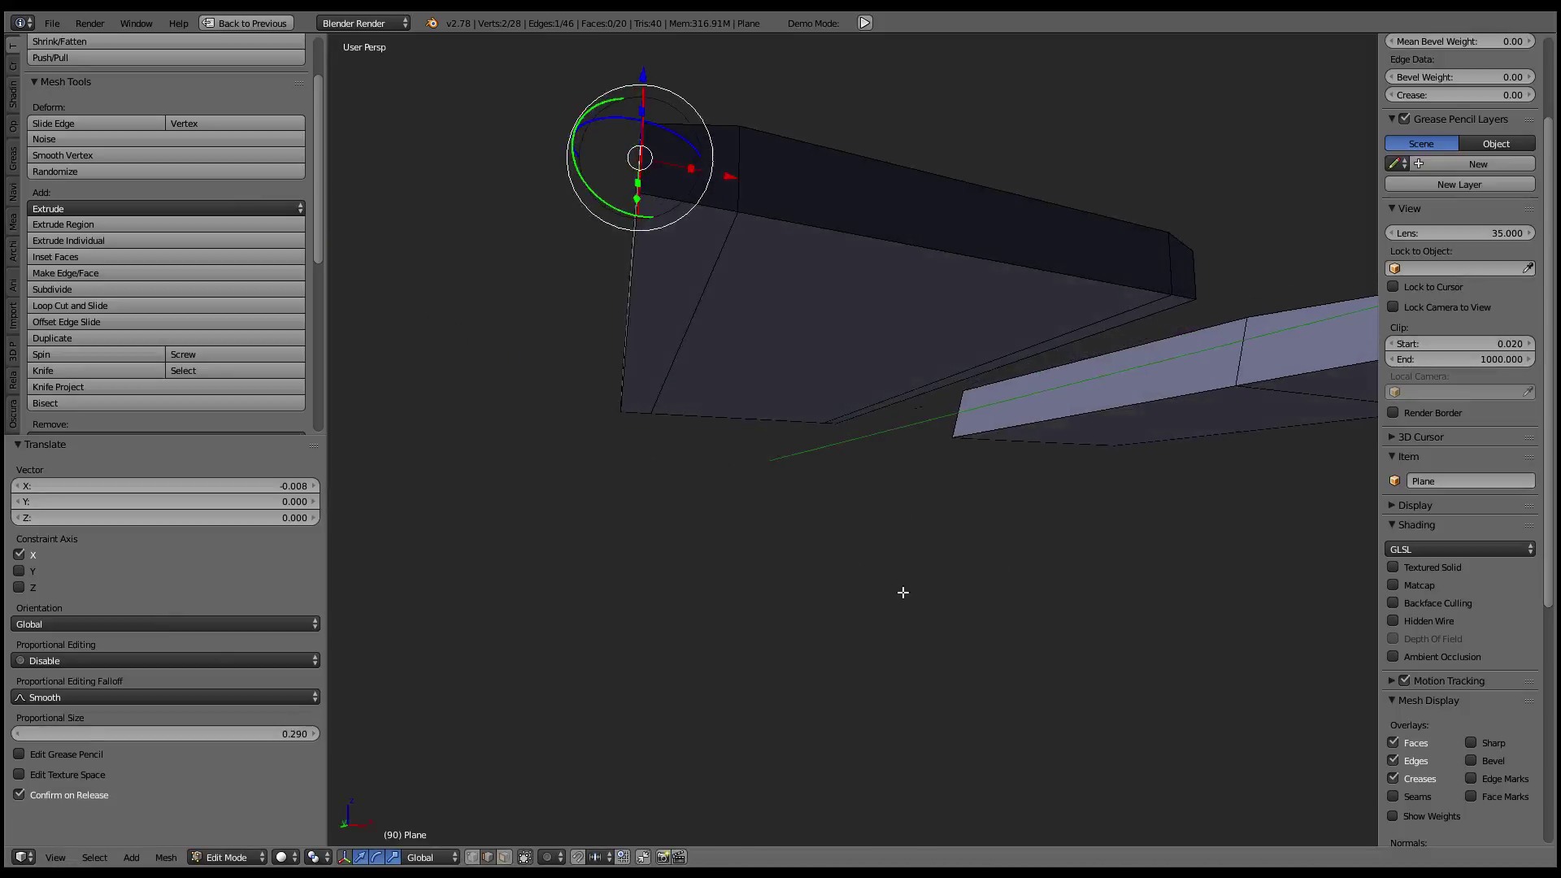
- Extrude the slab's underside faces a short distance along Z
{"action": "left_click", "coordinate": [505, 858]}
{"action": "right_click", "coordinate": [638, 323]}
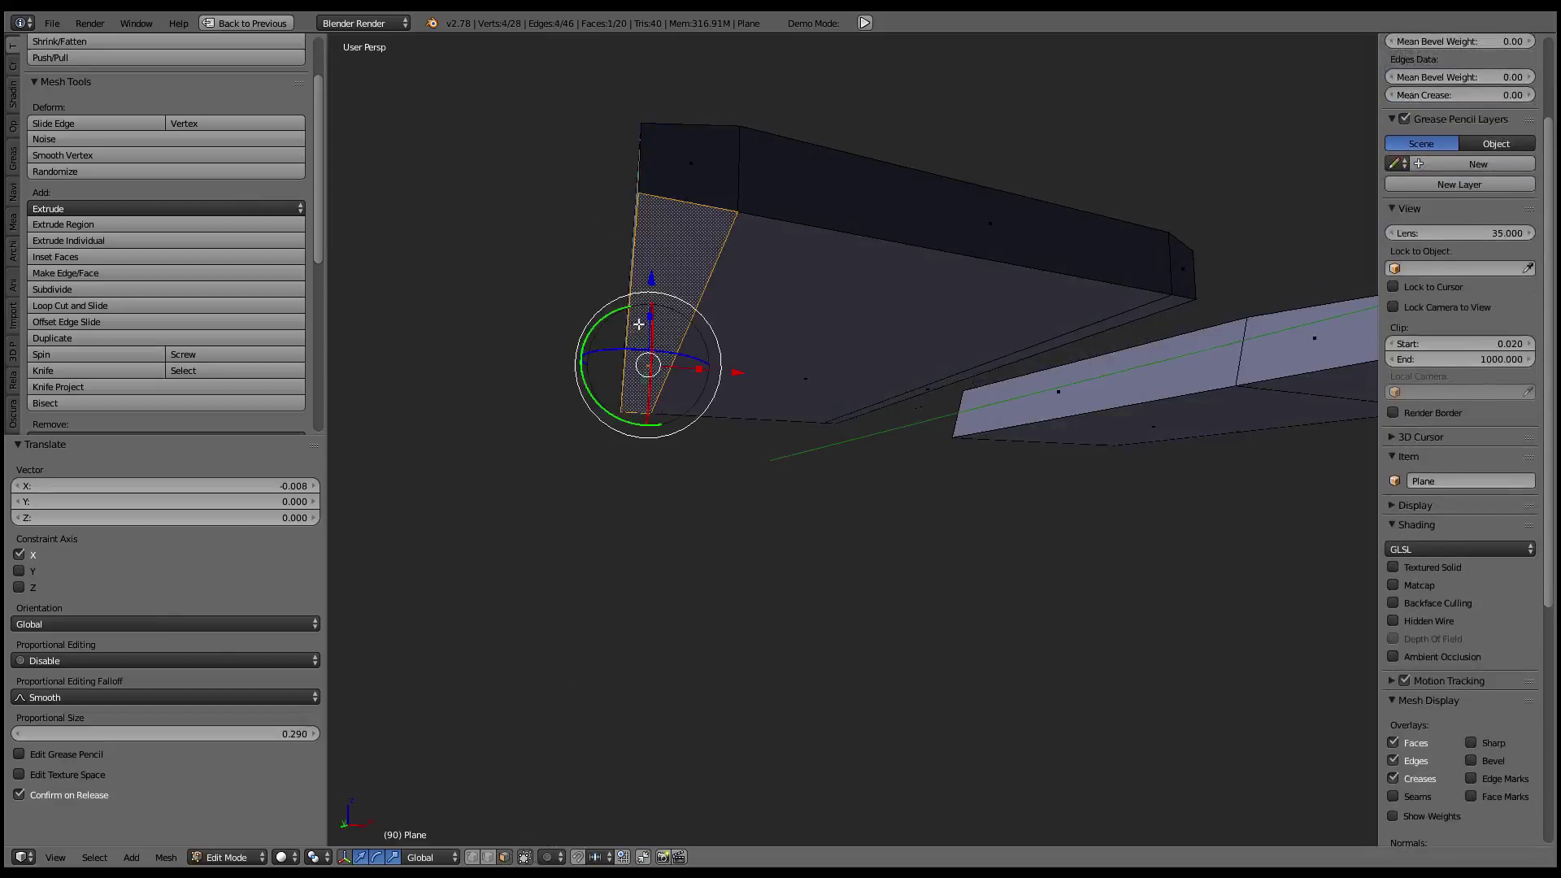
{"action": "right_click", "coordinate": [1139, 319], "text": "ctrl"}
{"action": "key", "text": "e"}
{"action": "key", "text": "z"}
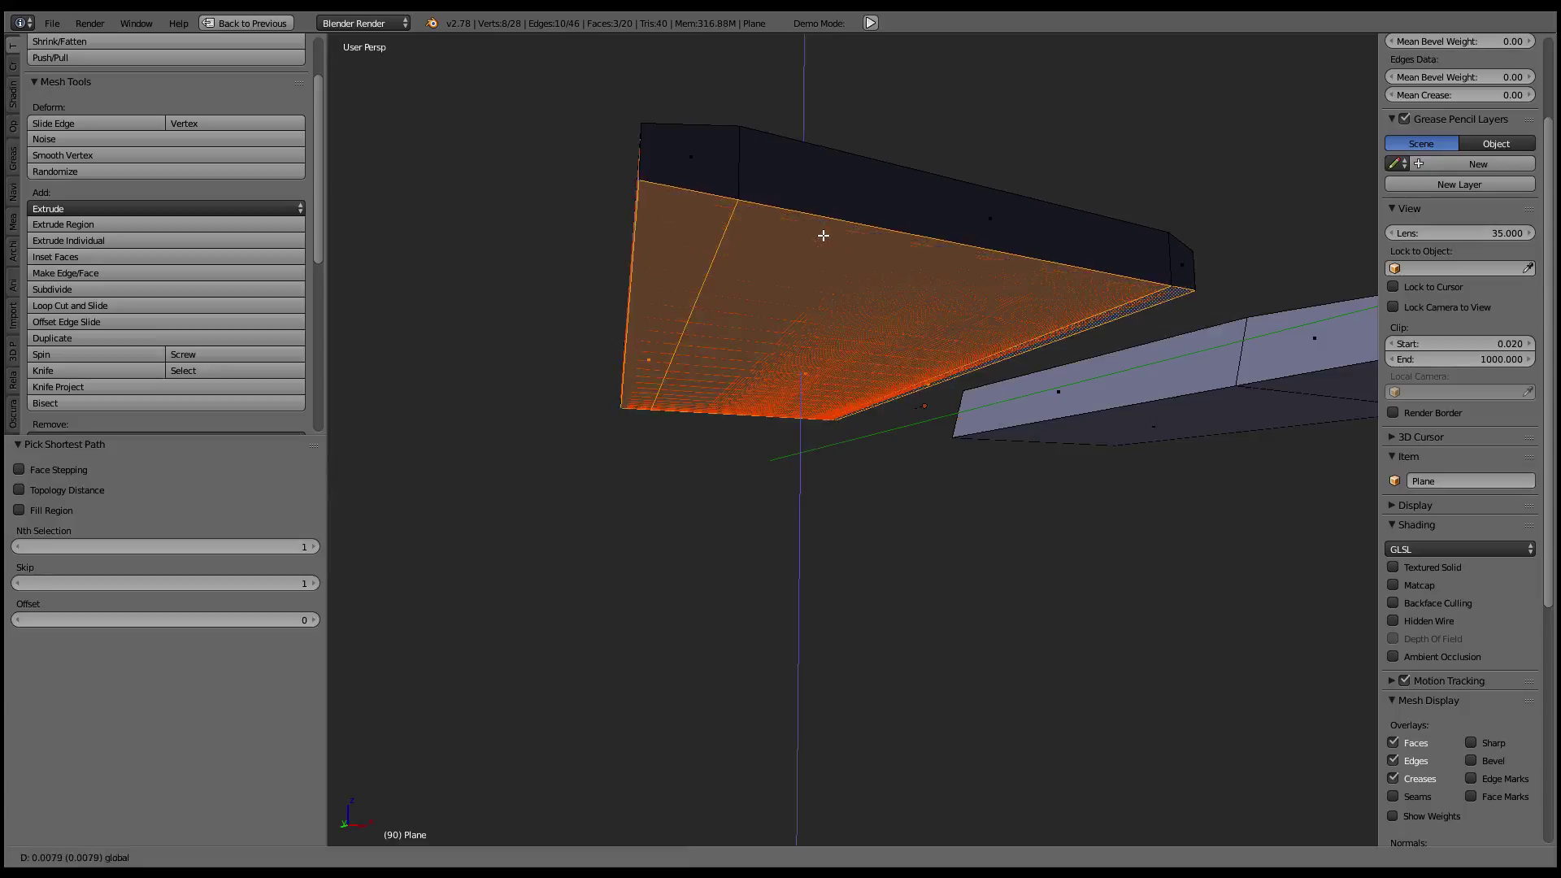
{"action": "left_click", "coordinate": [839, 245]}
{"action": "mouse_move", "coordinate": [772, 298]}
{"action": "middle_mouse_down"}
{"action": "mouse_move", "coordinate": [926, 404]}
{"action": "mouse_move", "coordinate": [831, 367]}
{"action": "middle_mouse_up"}
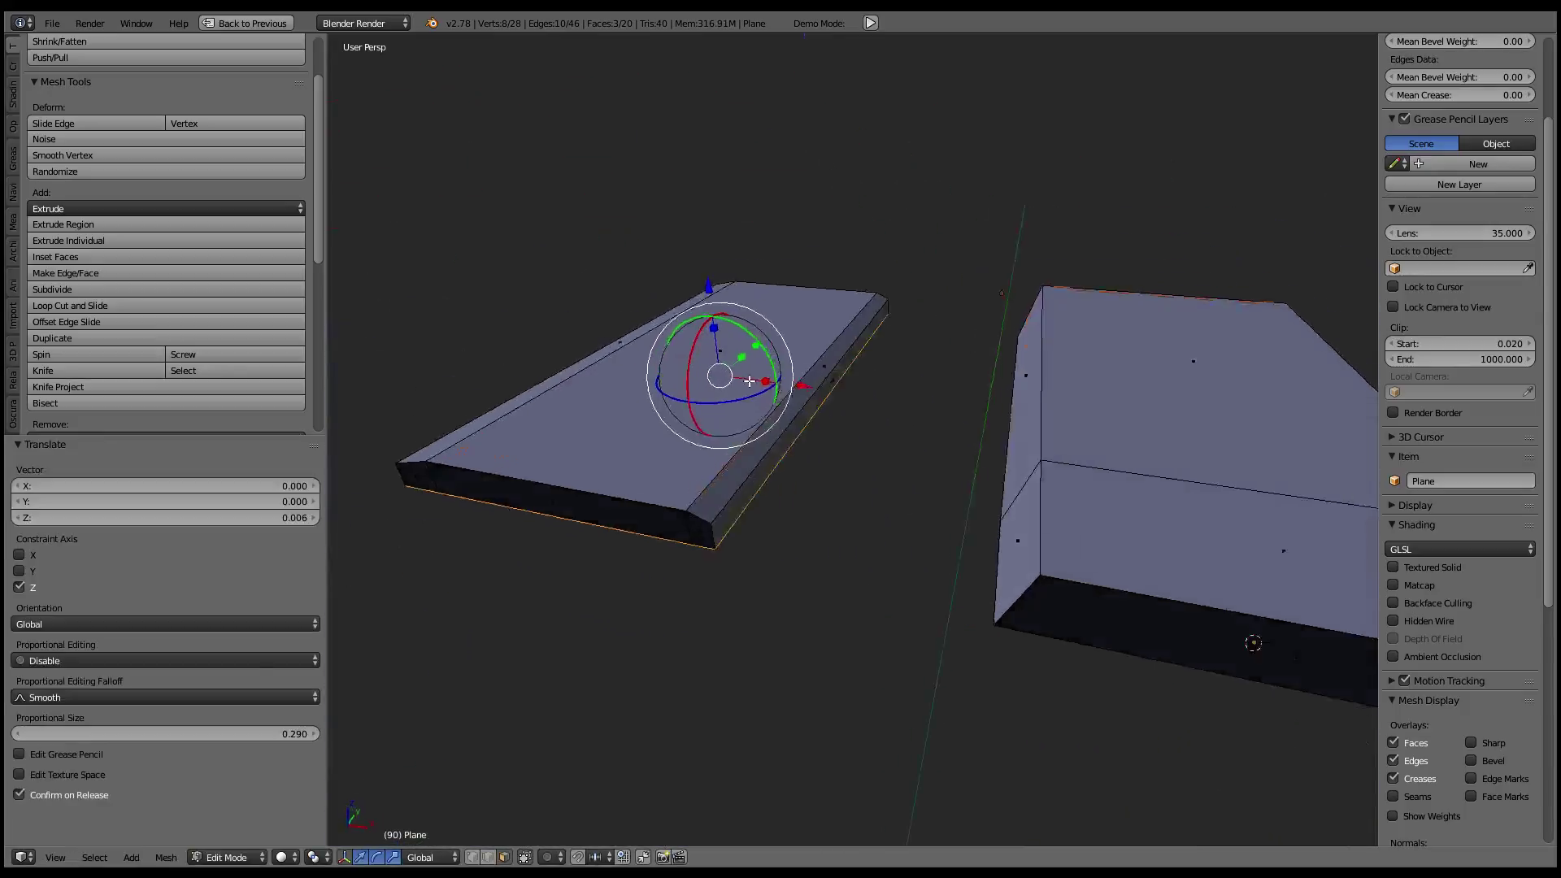
- Flatten the front slab's top face along Z and adjust its height
{"action": "mouse_move", "coordinate": [950, 379]}
{"action": "middle_mouse_down"}
{"action": "mouse_move", "coordinate": [906, 376]}
{"action": "mouse_move", "coordinate": [749, 481]}
{"action": "middle_mouse_up"}
{"action": "right_click", "coordinate": [878, 516]}
{"action": "key", "text": "s"}
{"action": "key", "text": "z"}
{"action": "type", "text": "0"}
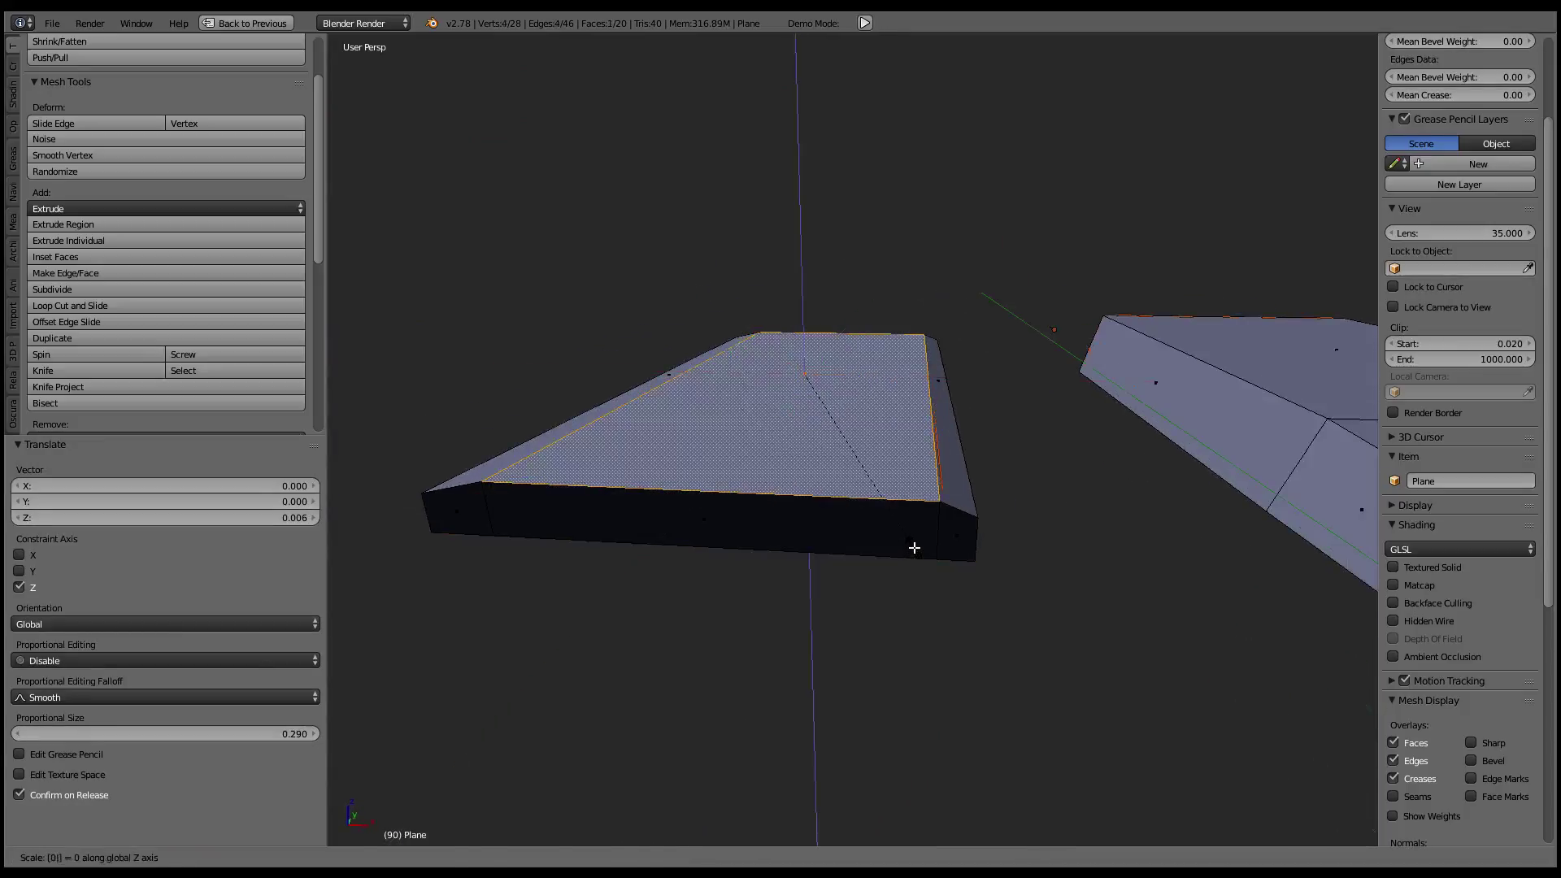
{"action": "key", "text": "Return"}
{"action": "middle_click_drag", "start_coordinate": [914, 548], "coordinate": [588, 544]}
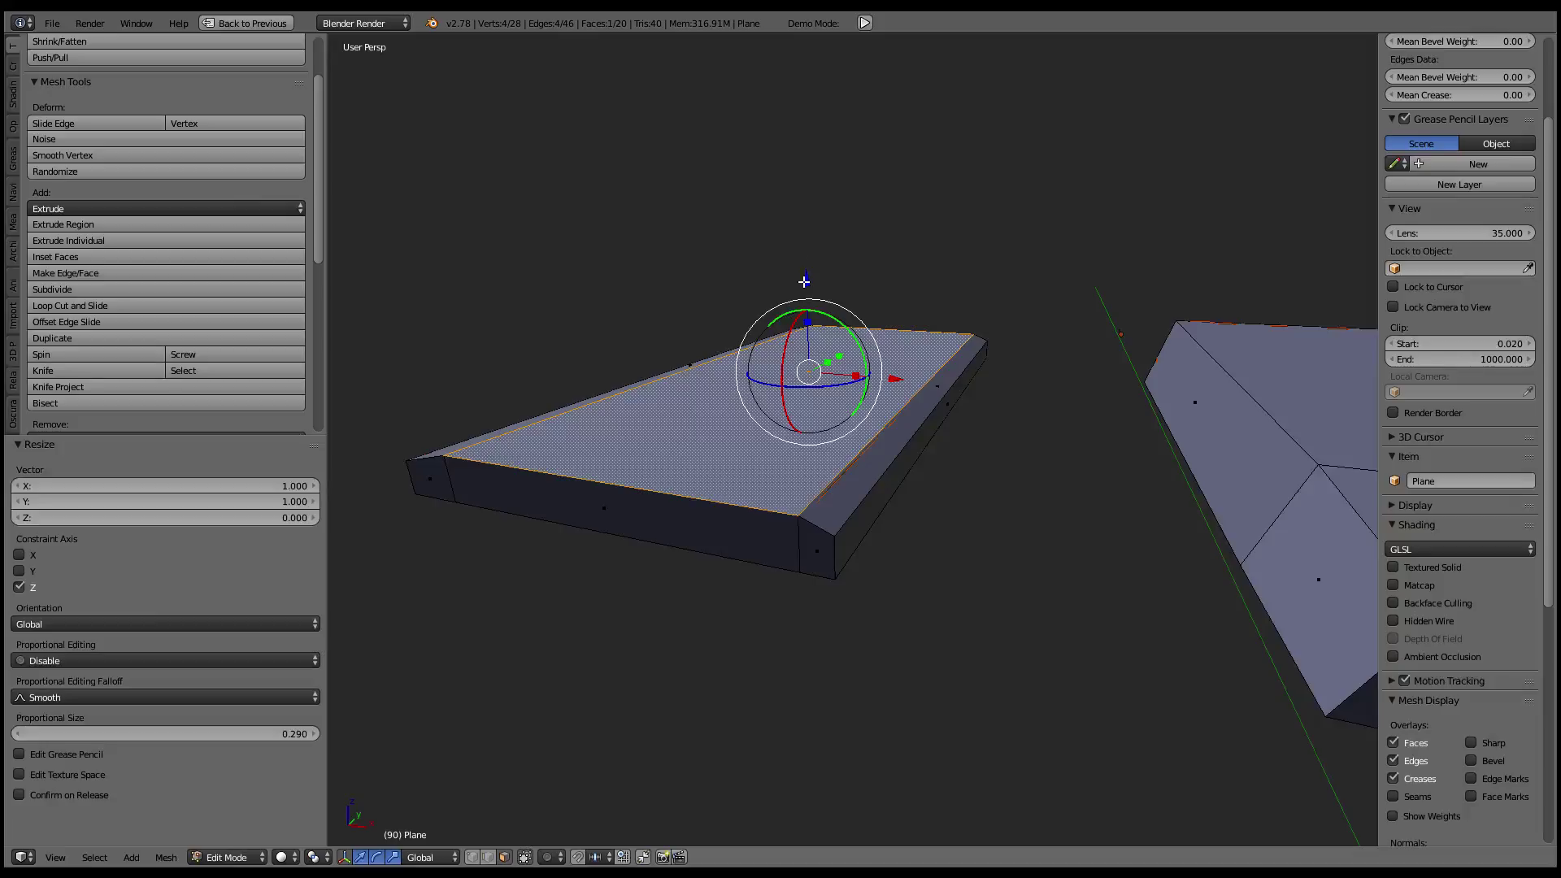
{"action": "left_click_drag", "start_coordinate": [804, 282], "coordinate": [798, 273]}
{"action": "mouse_move", "coordinate": [798, 273]}
{"action": "middle_mouse_down"}
{"action": "mouse_move", "coordinate": [935, 334]}
{"action": "mouse_move", "coordinate": [814, 358]}
{"action": "mouse_move", "coordinate": [811, 374]}
{"action": "mouse_move", "coordinate": [761, 319]}
{"action": "mouse_move", "coordinate": [944, 363]}
{"action": "middle_mouse_up"}
{"action": "key", "text": "Tab"}
{"action": "key", "text": "Tab"}
- Select all and apply smooth shading to the whole mesh
{"action": "key", "text": "a"}
{"action": "key", "text": "w"}
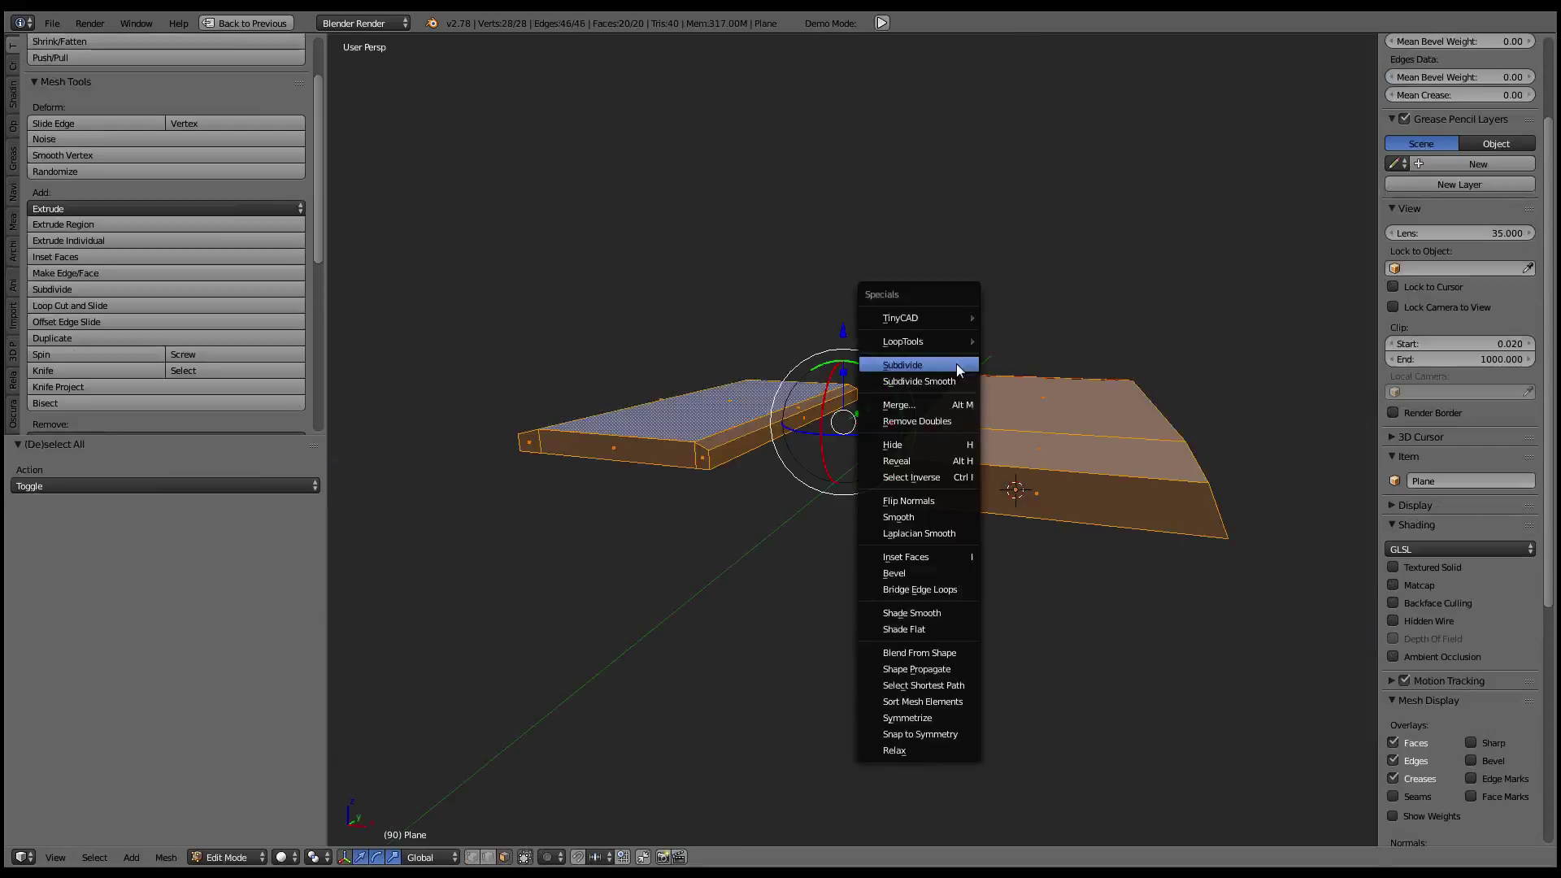
{"action": "left_click", "coordinate": [908, 613]}
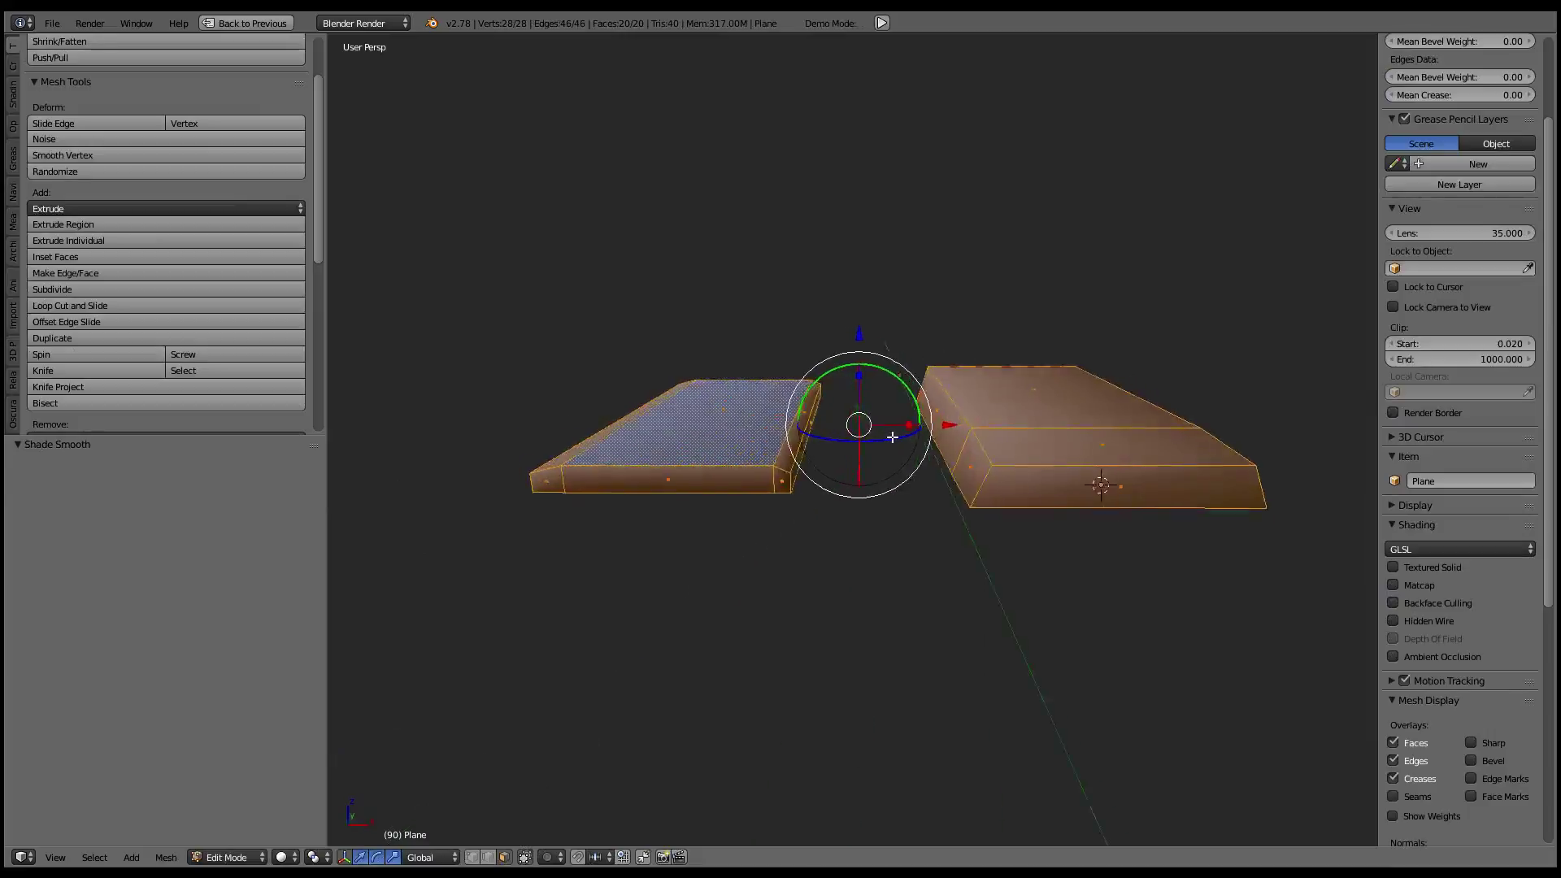
- Mark the boundary loop of the slab's bottom and side faces as UV seams
{"action": "middle_click_drag", "start_coordinate": [908, 614], "coordinate": [565, 352]}
{"action": "right_click", "coordinate": [565, 352]}
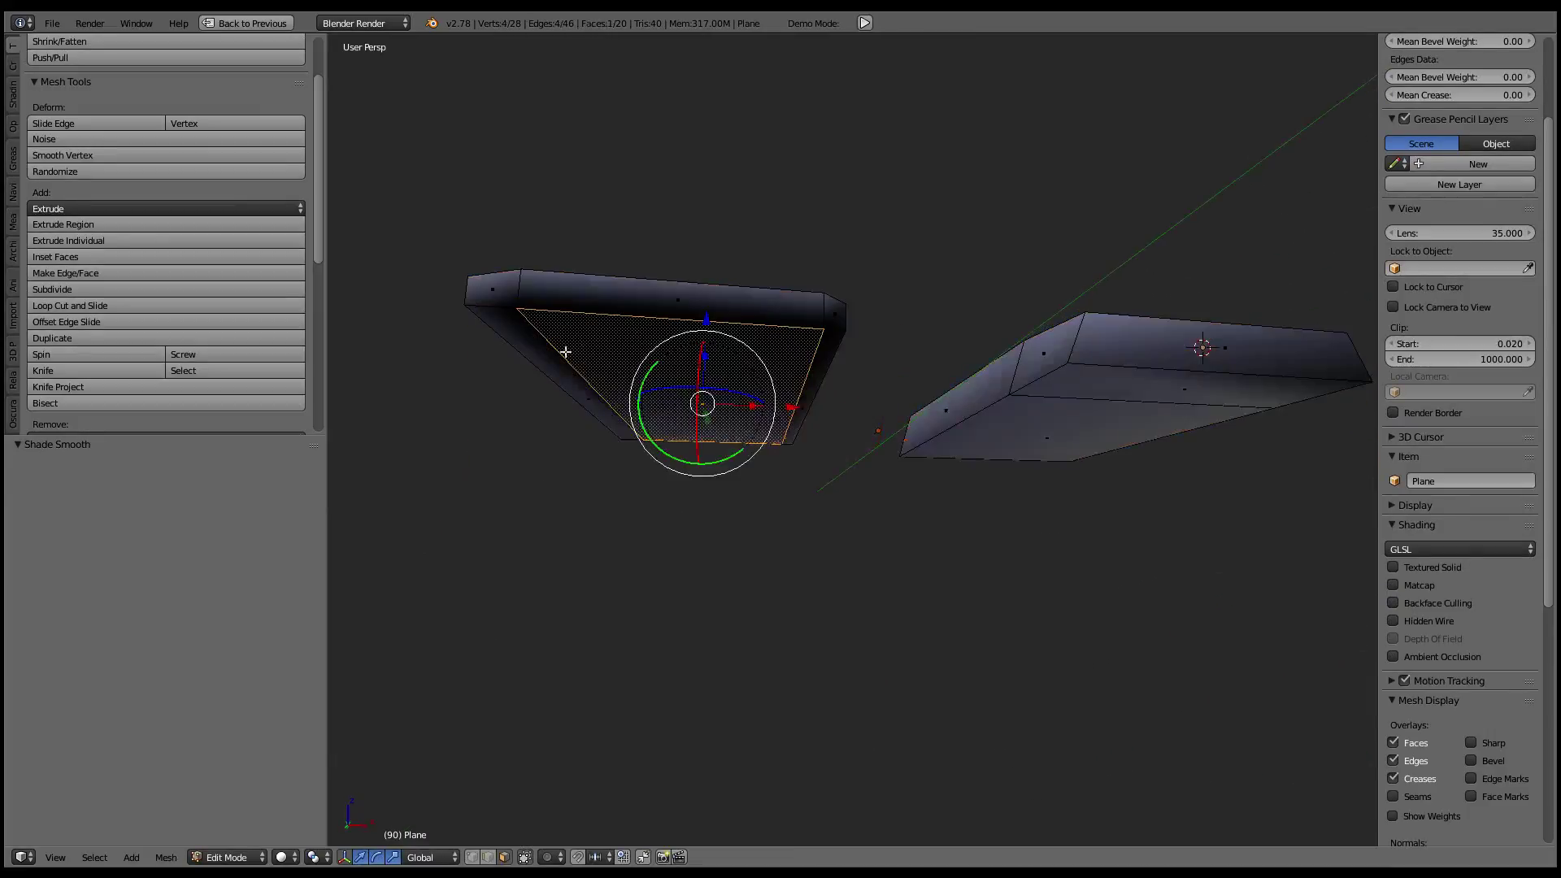
{"action": "right_click", "coordinate": [524, 352]}
{"action": "right_click", "coordinate": [832, 362], "text": "shift"}
{"action": "right_click", "coordinate": [765, 347], "text": "shift"}
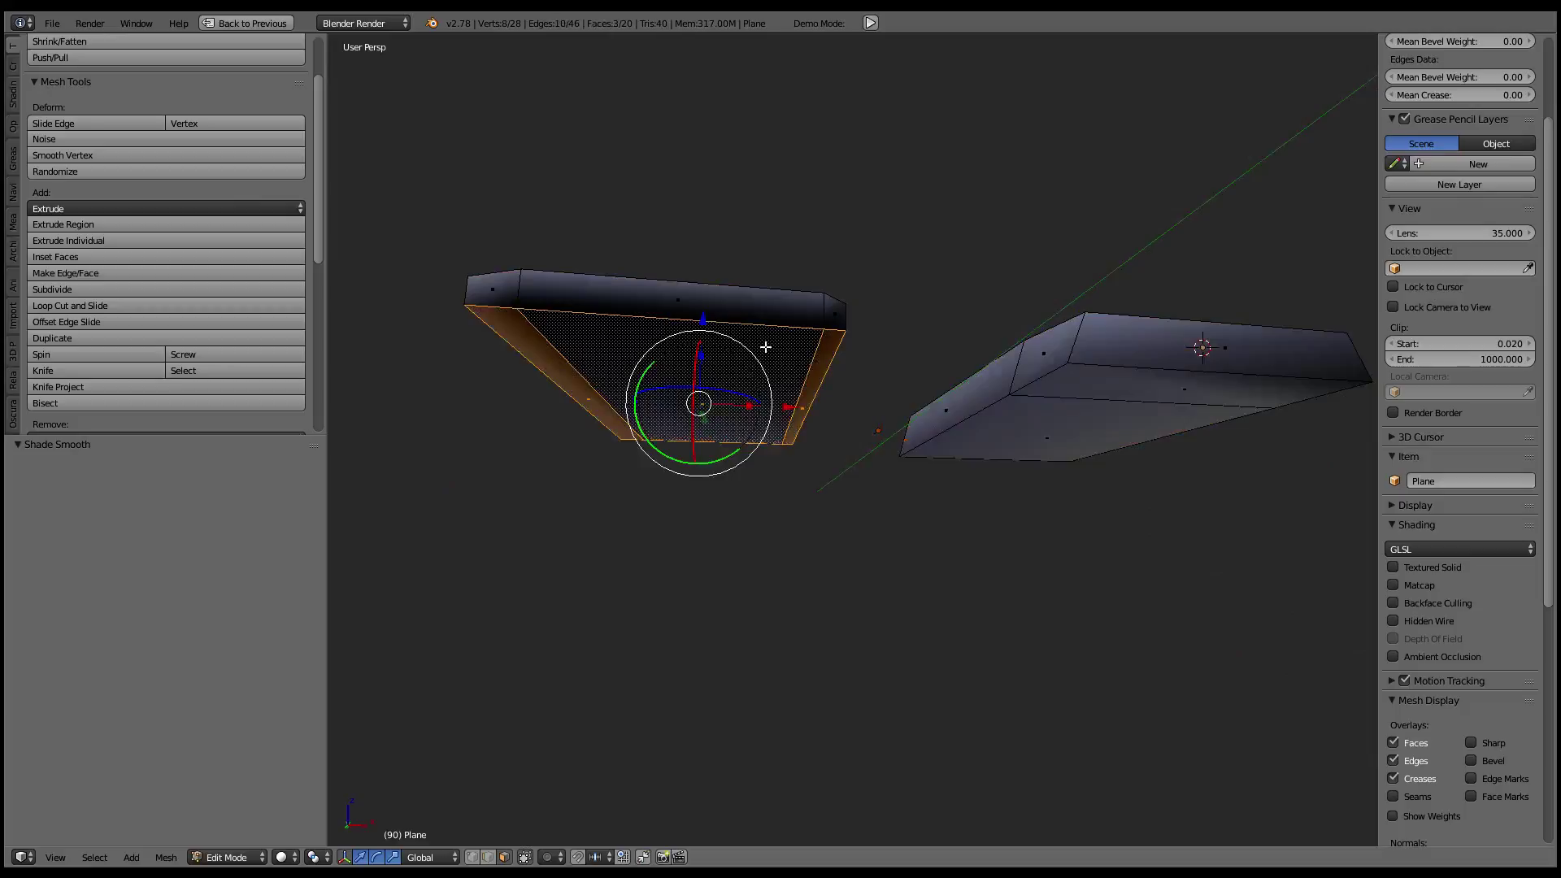
{"action": "right_click", "coordinate": [1041, 393], "text": "shift"}
{"action": "middle_click_drag", "start_coordinate": [1040, 393], "coordinate": [1043, 372]}
{"action": "key", "text": "ctrl+e"}
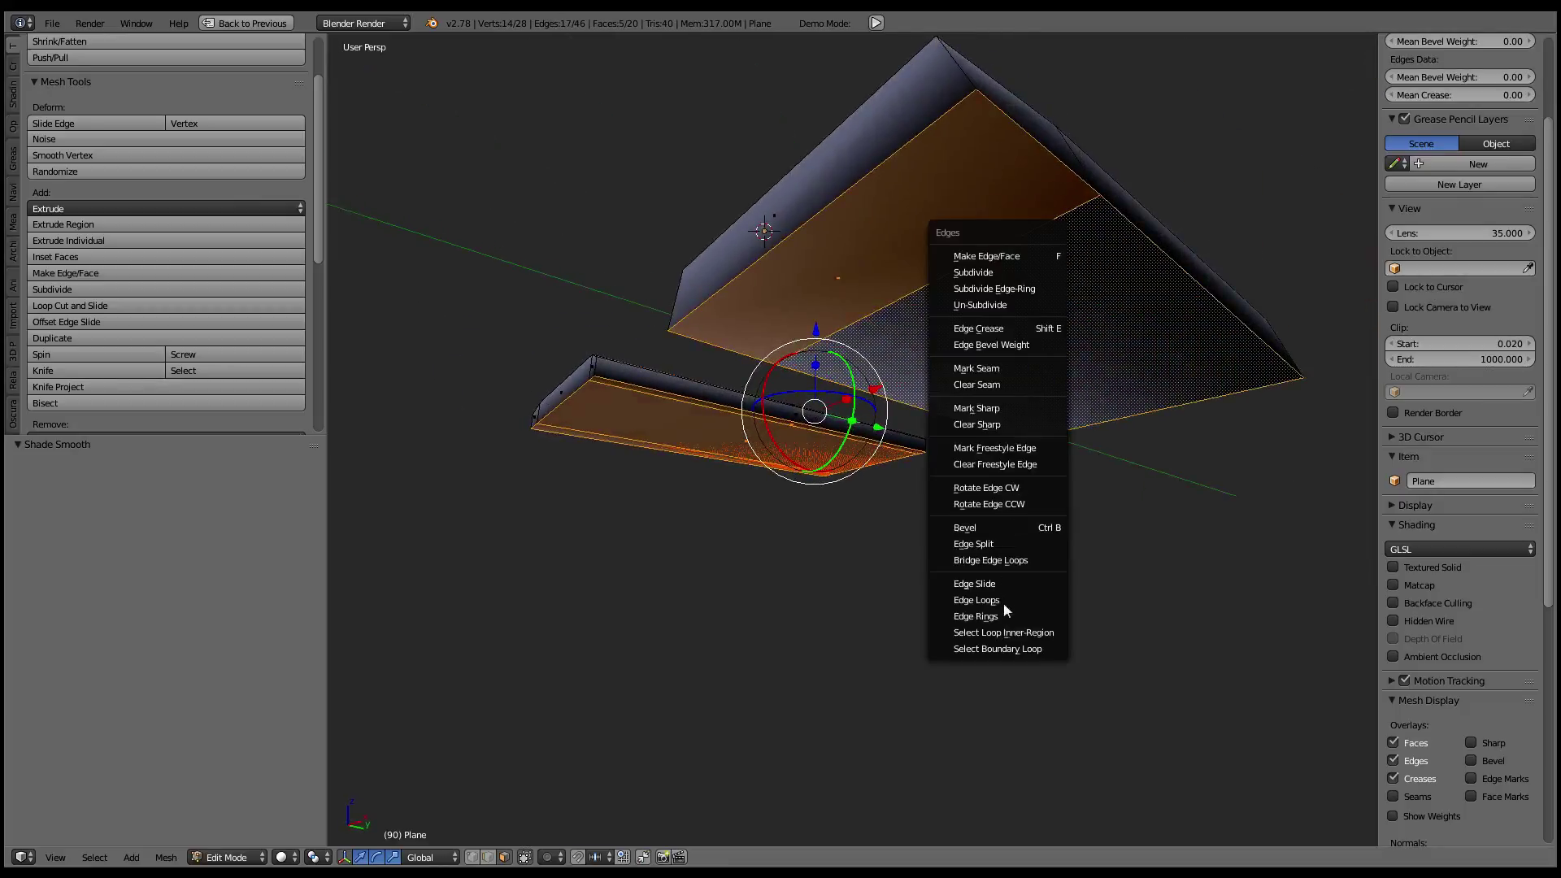
{"action": "left_click", "coordinate": [1000, 648]}
{"action": "key", "text": "ctrl+e"}
{"action": "left_click", "coordinate": [942, 363]}
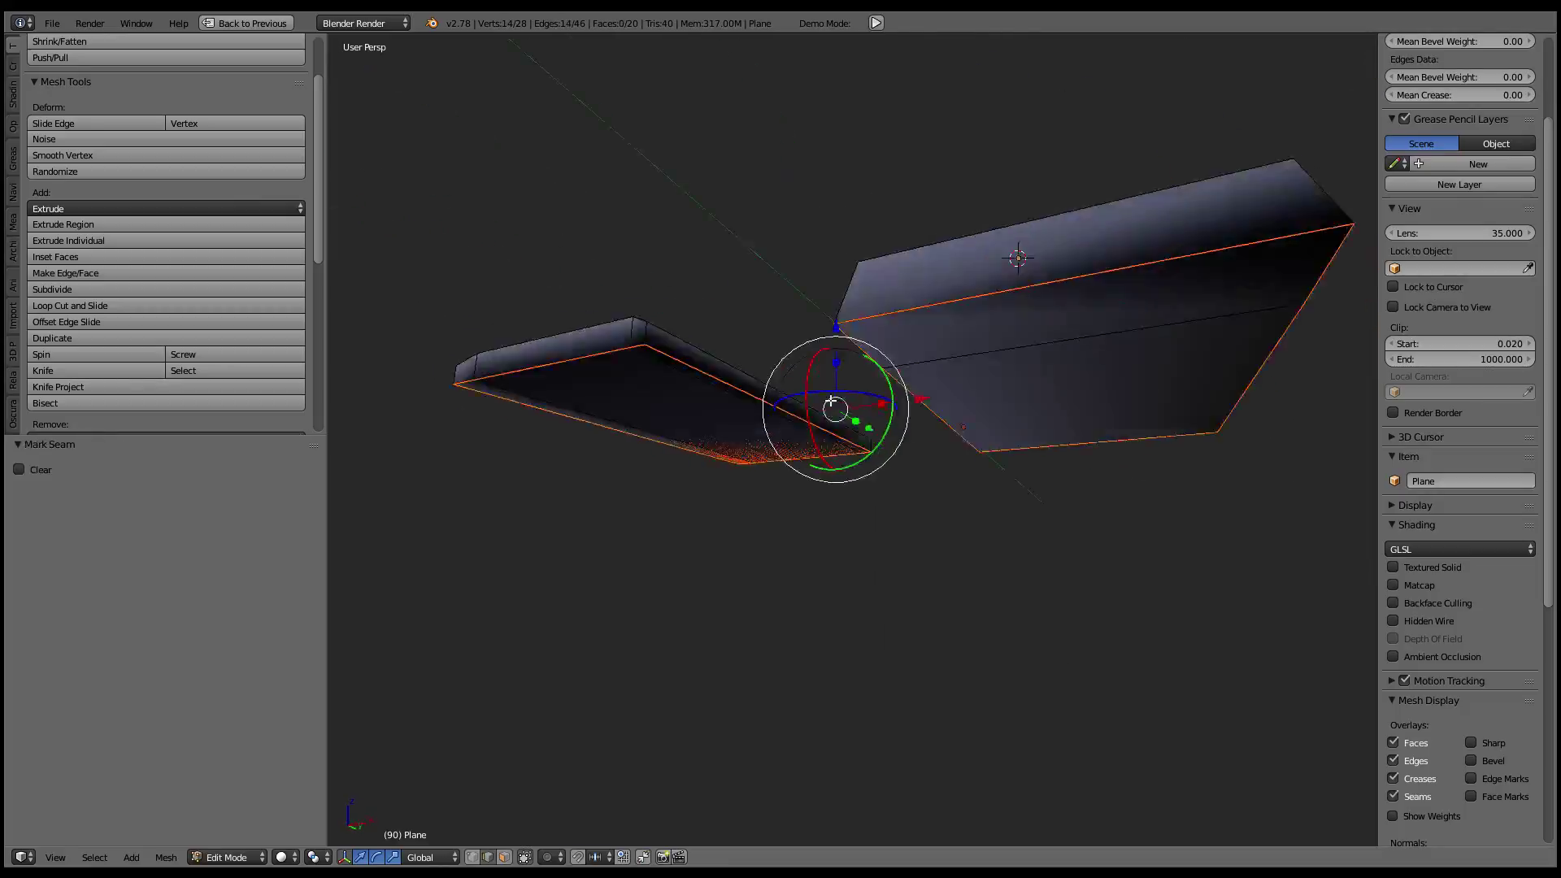
- Mark two more hull edges as UV seams
{"action": "middle_click_drag", "start_coordinate": [895, 406], "coordinate": [800, 444]}
{"action": "right_click", "coordinate": [809, 446]}
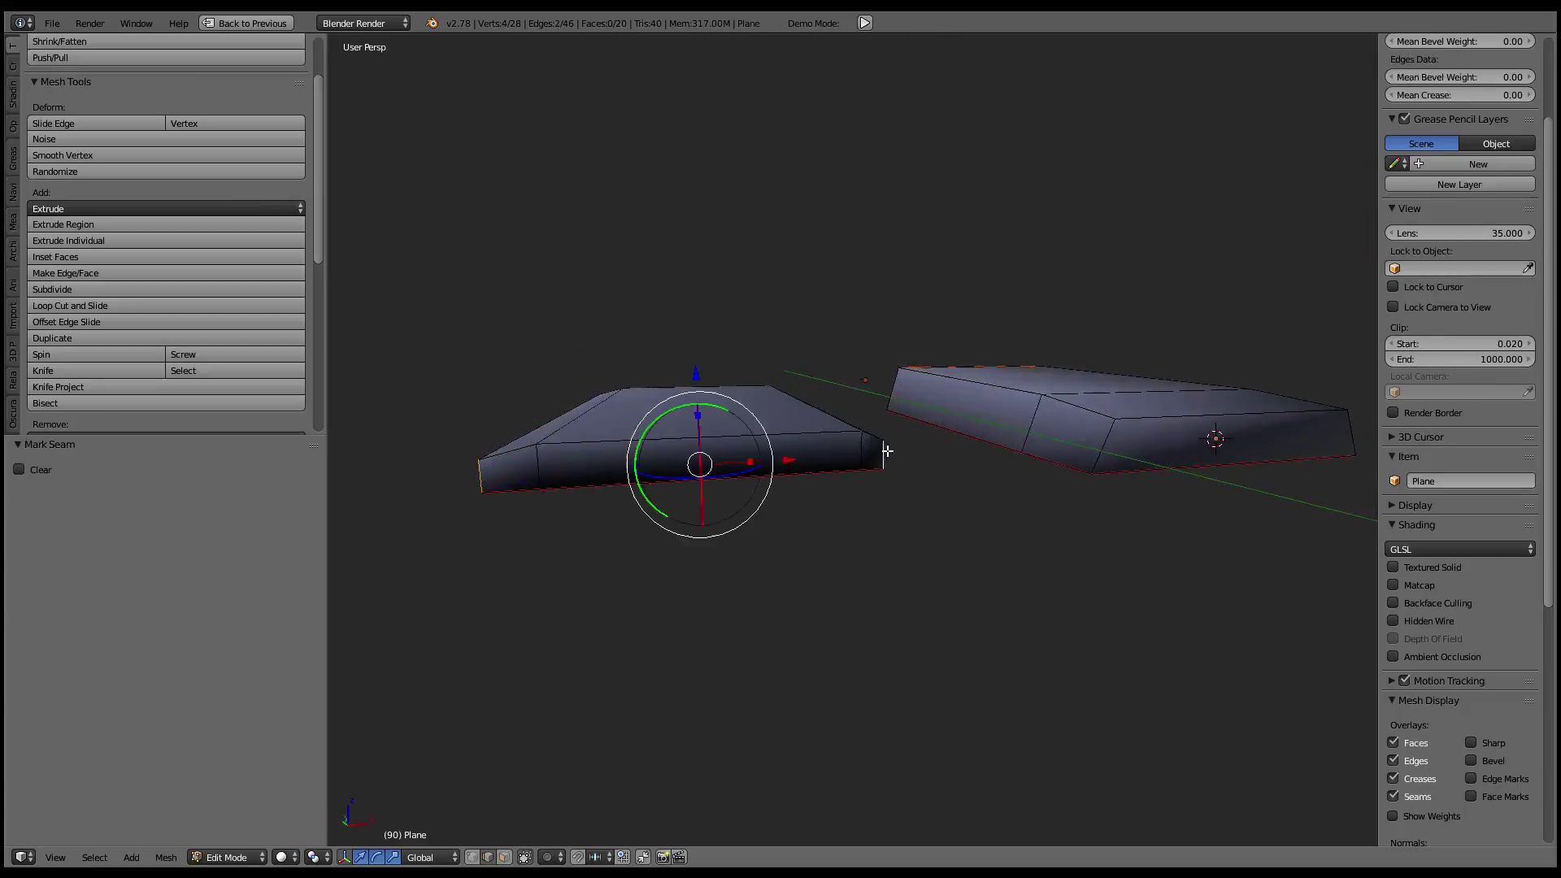
{"action": "right_click", "coordinate": [1080, 439], "text": "shift"}
{"action": "middle_click_drag", "start_coordinate": [1080, 439], "coordinate": [1192, 518]}
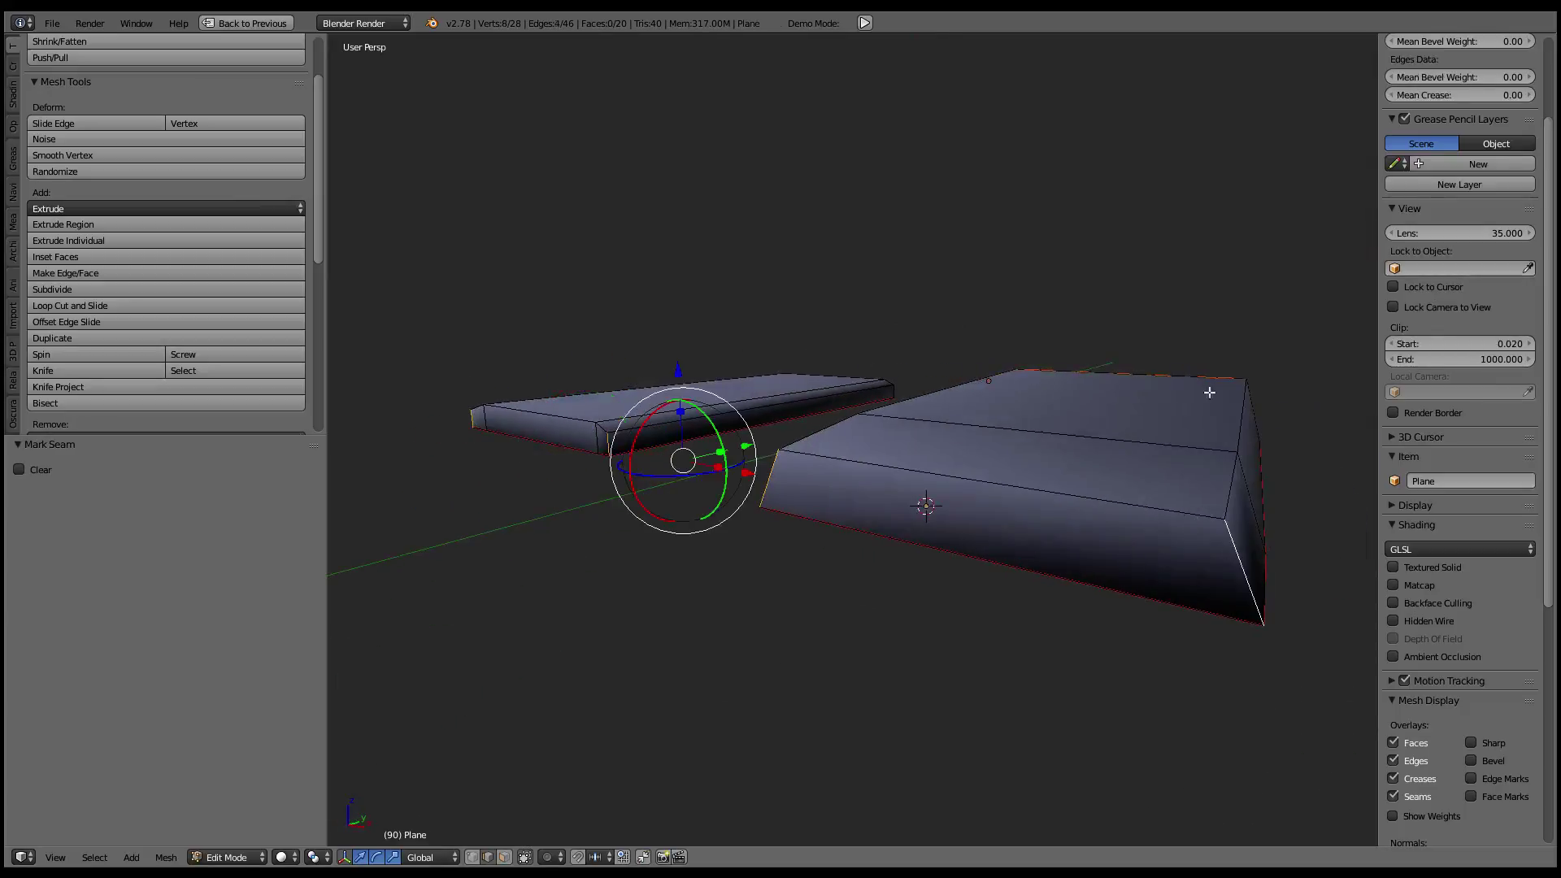
{"action": "key", "text": "ctrl+e"}
{"action": "left_click", "coordinate": [1104, 274]}
- Select the whole mesh and unwrap it into UV islands
{"action": "right_click", "coordinate": [1088, 499]}
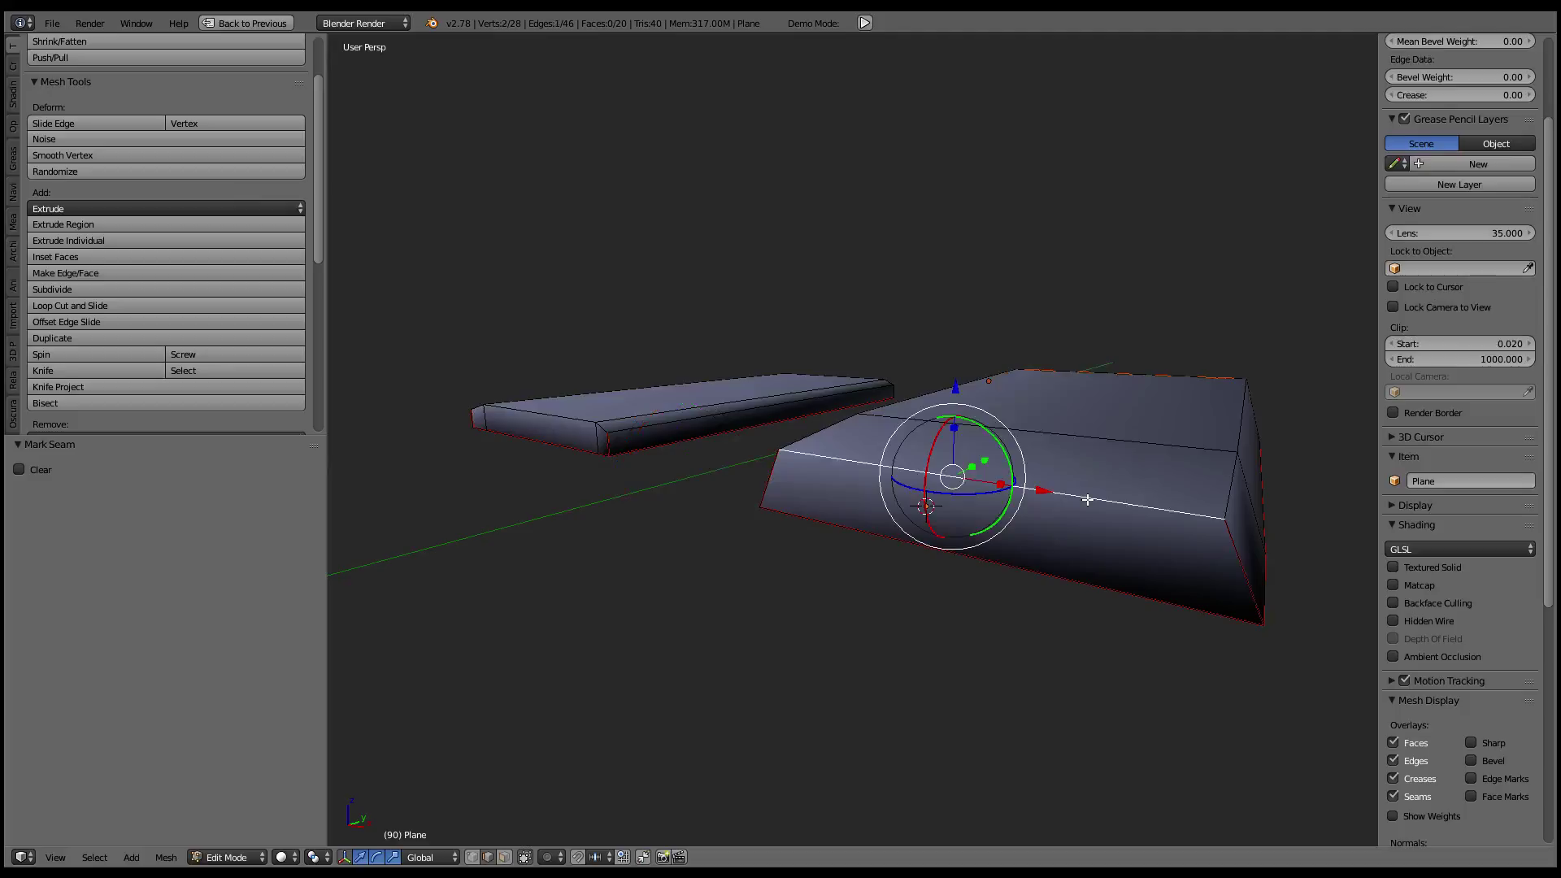
{"action": "key", "text": "a"}
{"action": "key", "text": "a"}
{"action": "key", "text": "ctrl+Up"}
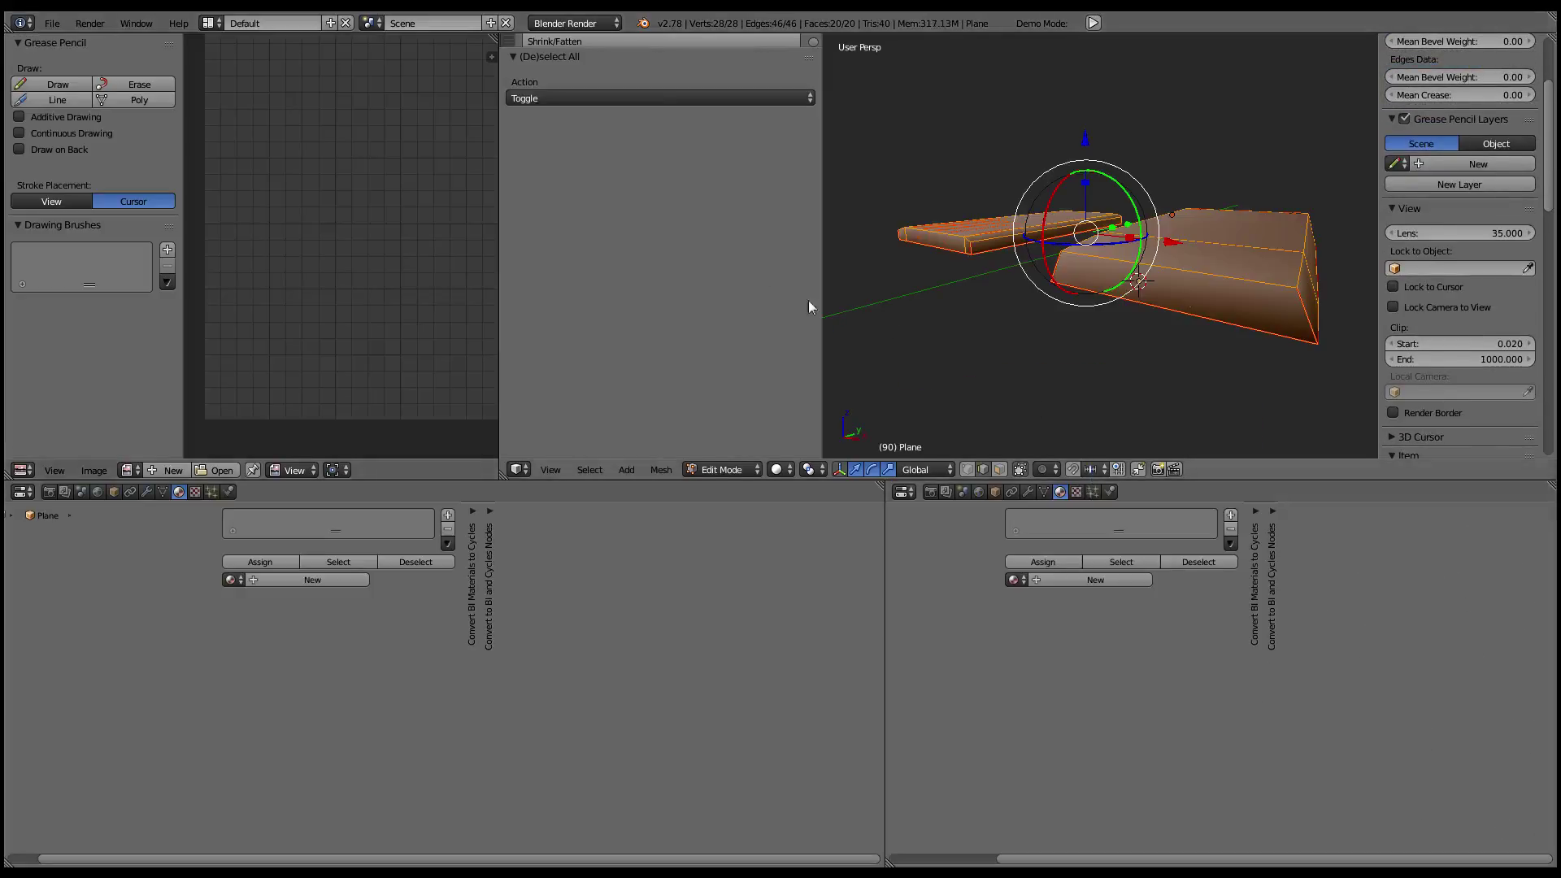
{"action": "key", "text": "u"}
{"action": "left_click", "coordinate": [1113, 287]}
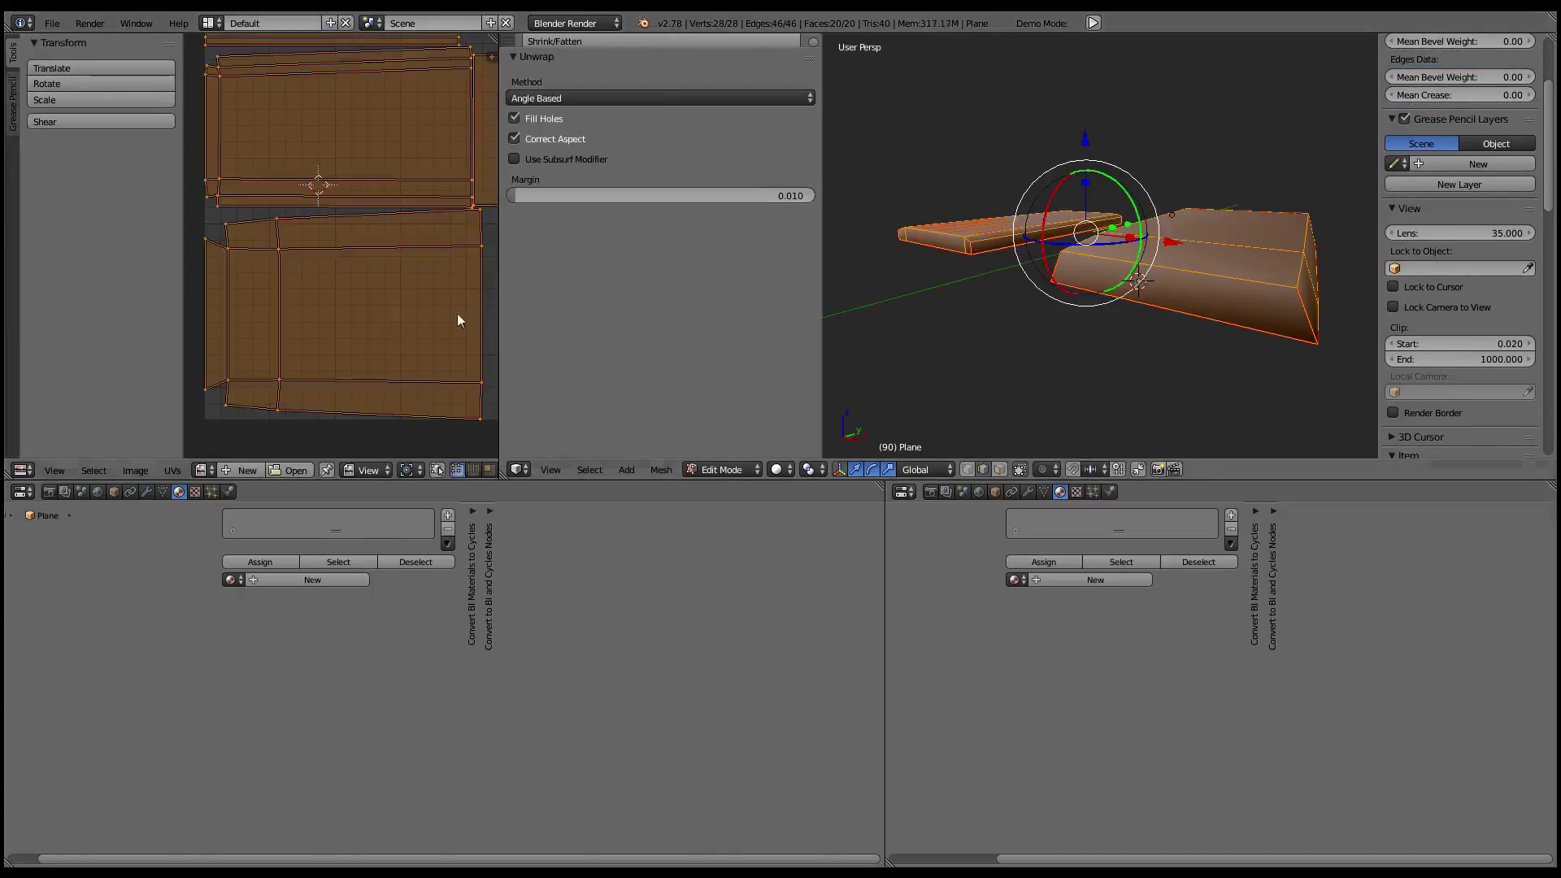
- Inspect the UV layout full screen, then return to the 3D view in object mode
{"action": "key", "text": "ctrl+Up"}
{"action": "scroll", "coordinate": [806, 396], "scroll_direction": "up", "scroll_amount": 3}
{"action": "scroll", "coordinate": [761, 571], "scroll_direction": "up", "scroll_amount": 1}
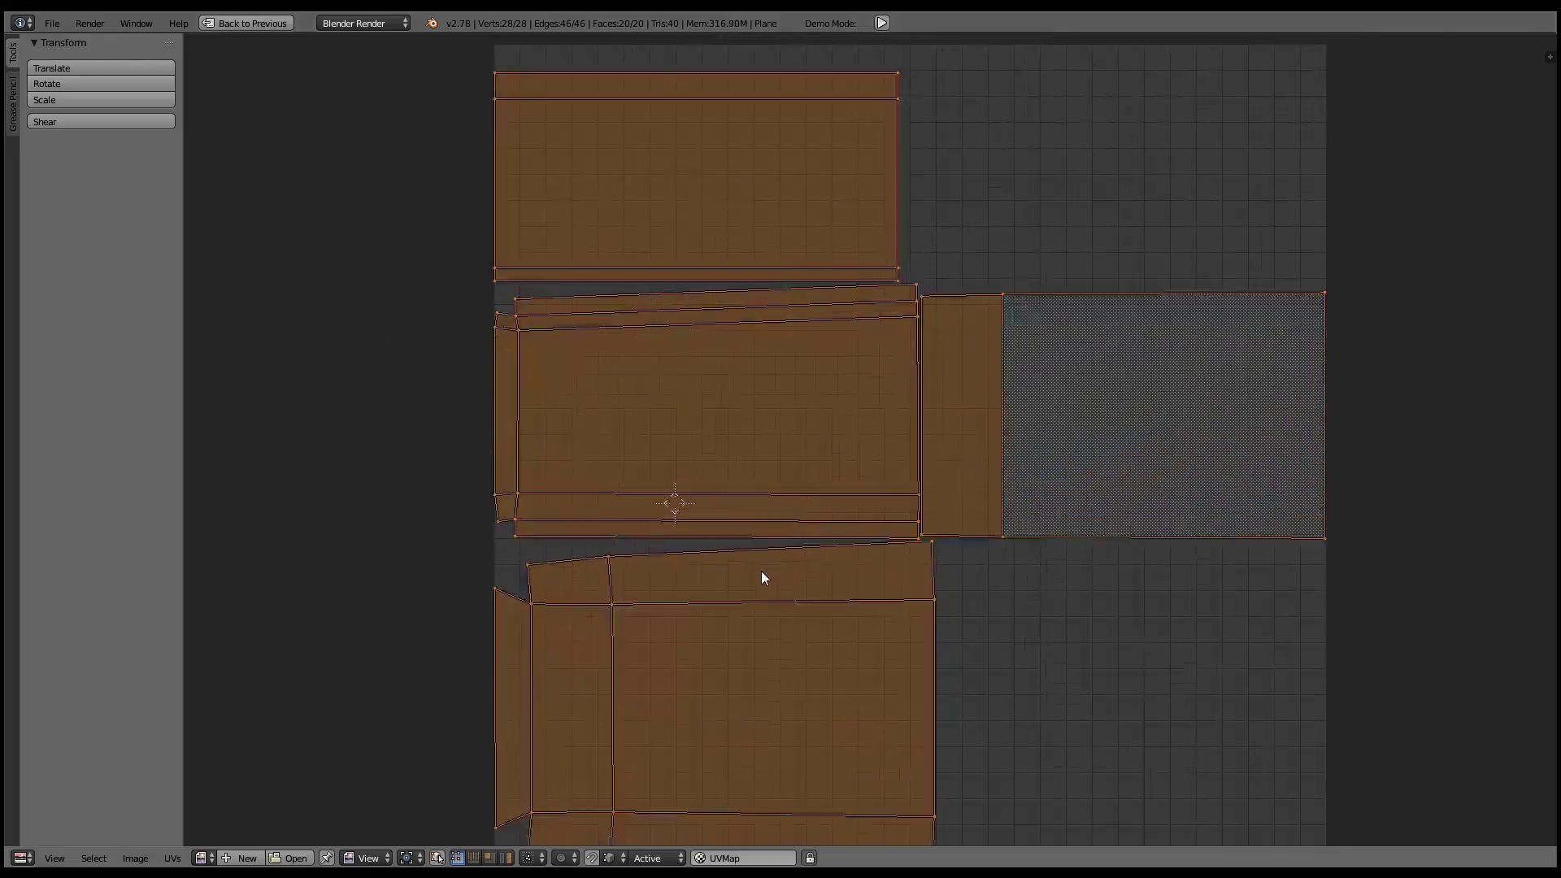
{"action": "scroll", "coordinate": [761, 572], "scroll_direction": "up", "scroll_amount": 1}
{"action": "key", "text": "ctrl+Up"}
{"action": "key", "text": "ctrl+Up"}
{"action": "scroll", "coordinate": [910, 328], "scroll_direction": "down", "scroll_amount": 4}
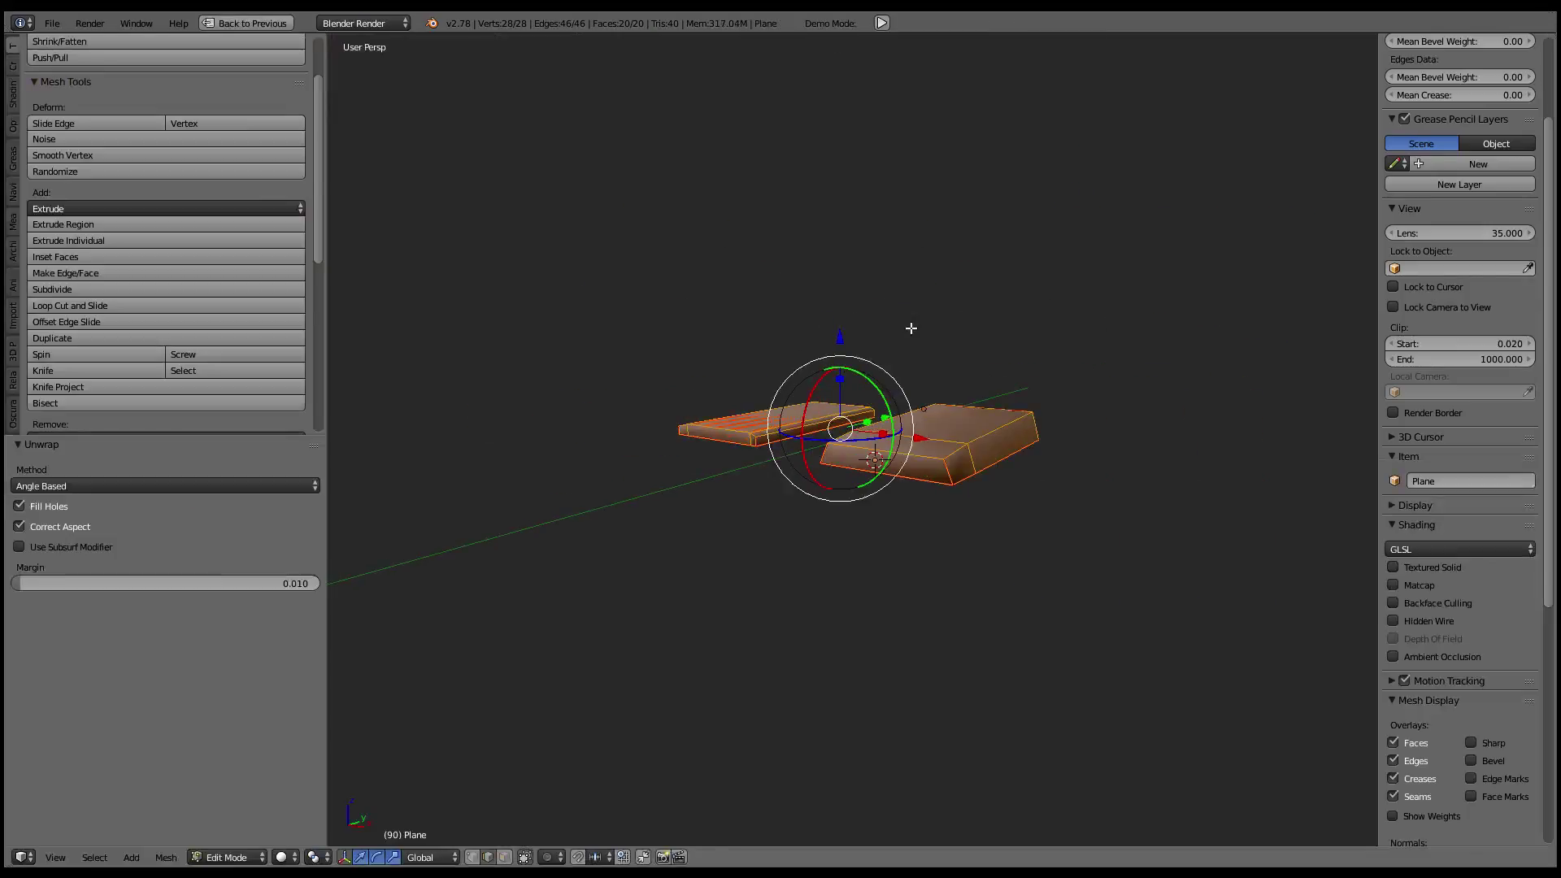
{"action": "key", "text": "Tab"}
{"action": "scroll", "coordinate": [873, 331], "scroll_direction": "up", "scroll_amount": 6}
{"action": "mouse_move", "coordinate": [875, 358]}
{"action": "middle_mouse_down"}
{"action": "mouse_move", "coordinate": [1041, 416]}
{"action": "mouse_move", "coordinate": [990, 379]}
{"action": "middle_mouse_up"}
- Lift the lid out of the slot to check underneath, then put it back
{"action": "right_click", "coordinate": [1057, 436]}
{"action": "key", "text": "g"}
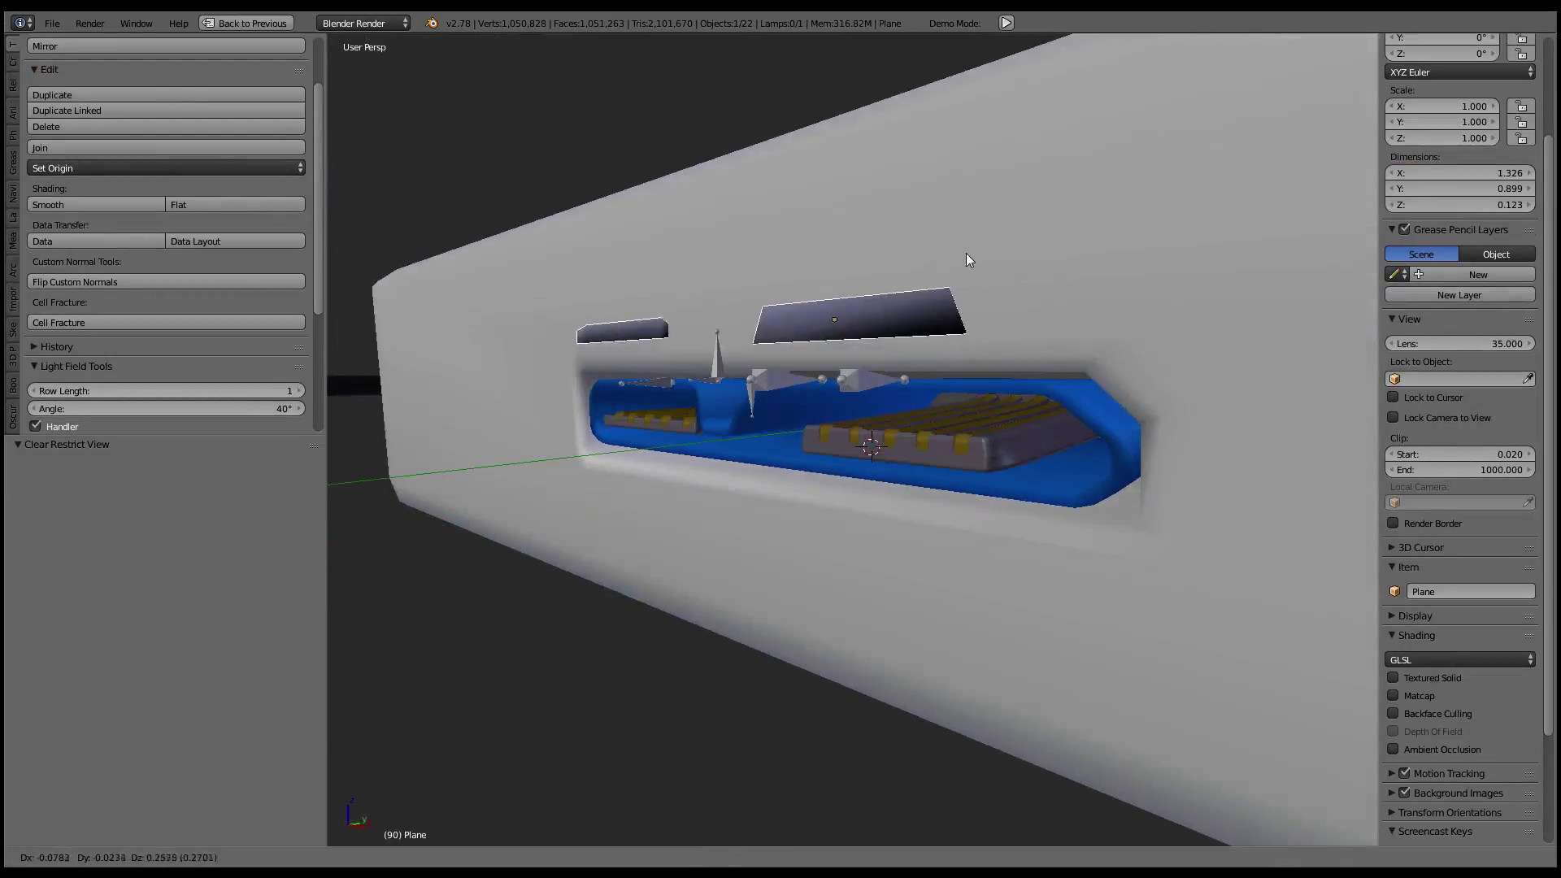
{"action": "key", "text": "Escape"}
{"action": "scroll", "coordinate": [1019, 427], "scroll_direction": "up", "scroll_amount": 4}
{"action": "mouse_move", "coordinate": [1051, 459]}
{"action": "middle_mouse_down"}
{"action": "mouse_move", "coordinate": [931, 455]}
{"action": "mouse_move", "coordinate": [1049, 529]}
{"action": "middle_mouse_up"}
- In Edit Mode, scale the block's selected edge narrower along X
{"action": "key", "text": "Tab"}
{"action": "right_click", "coordinate": [1049, 528]}
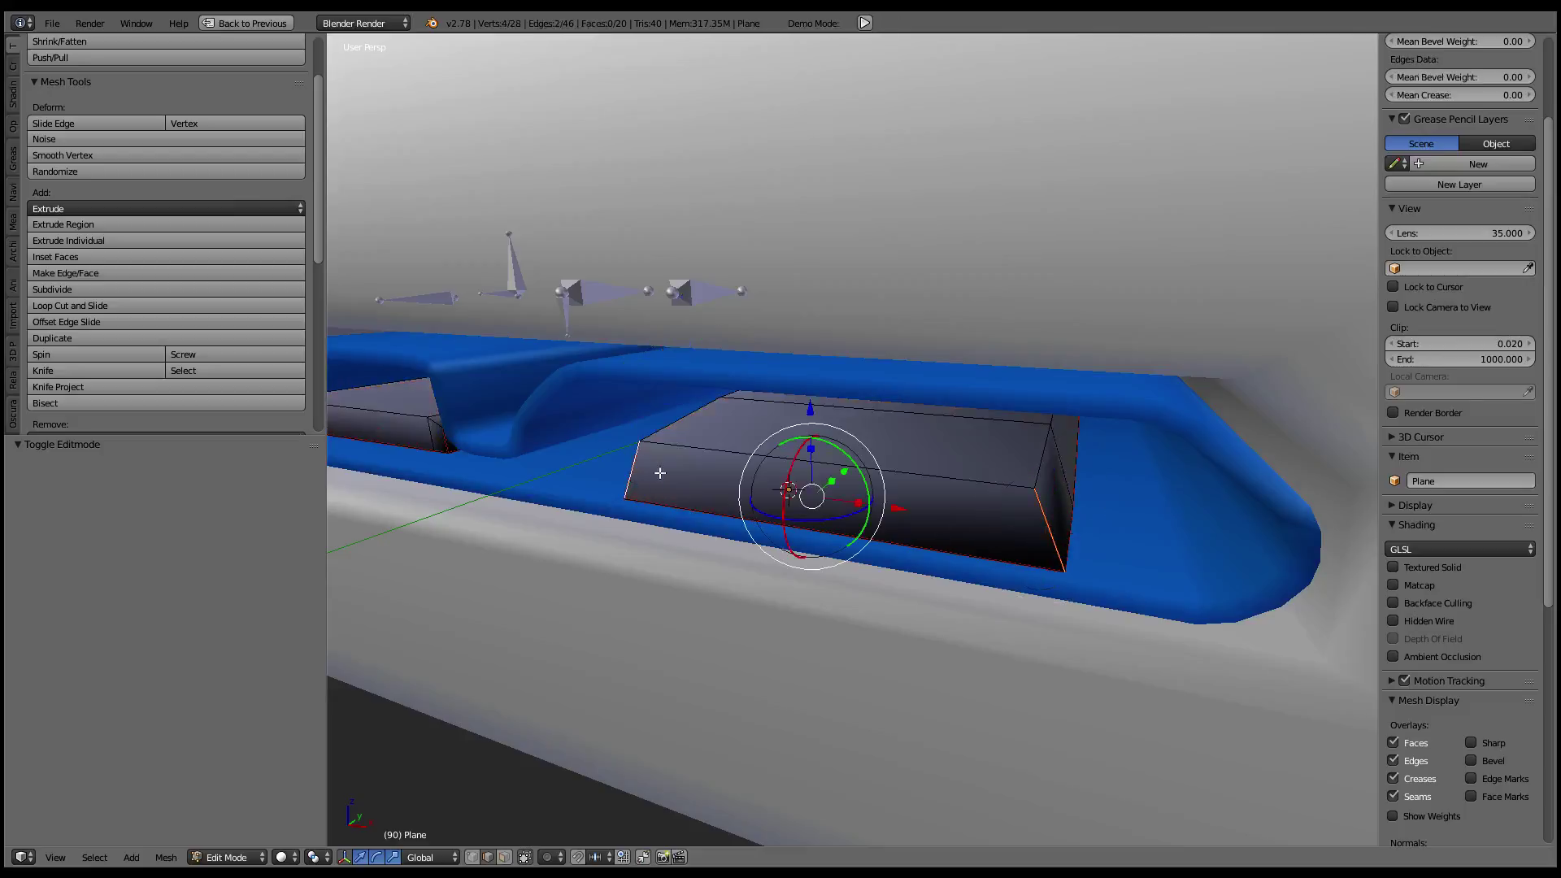
{"action": "key", "text": "s"}
{"action": "key", "text": "x"}
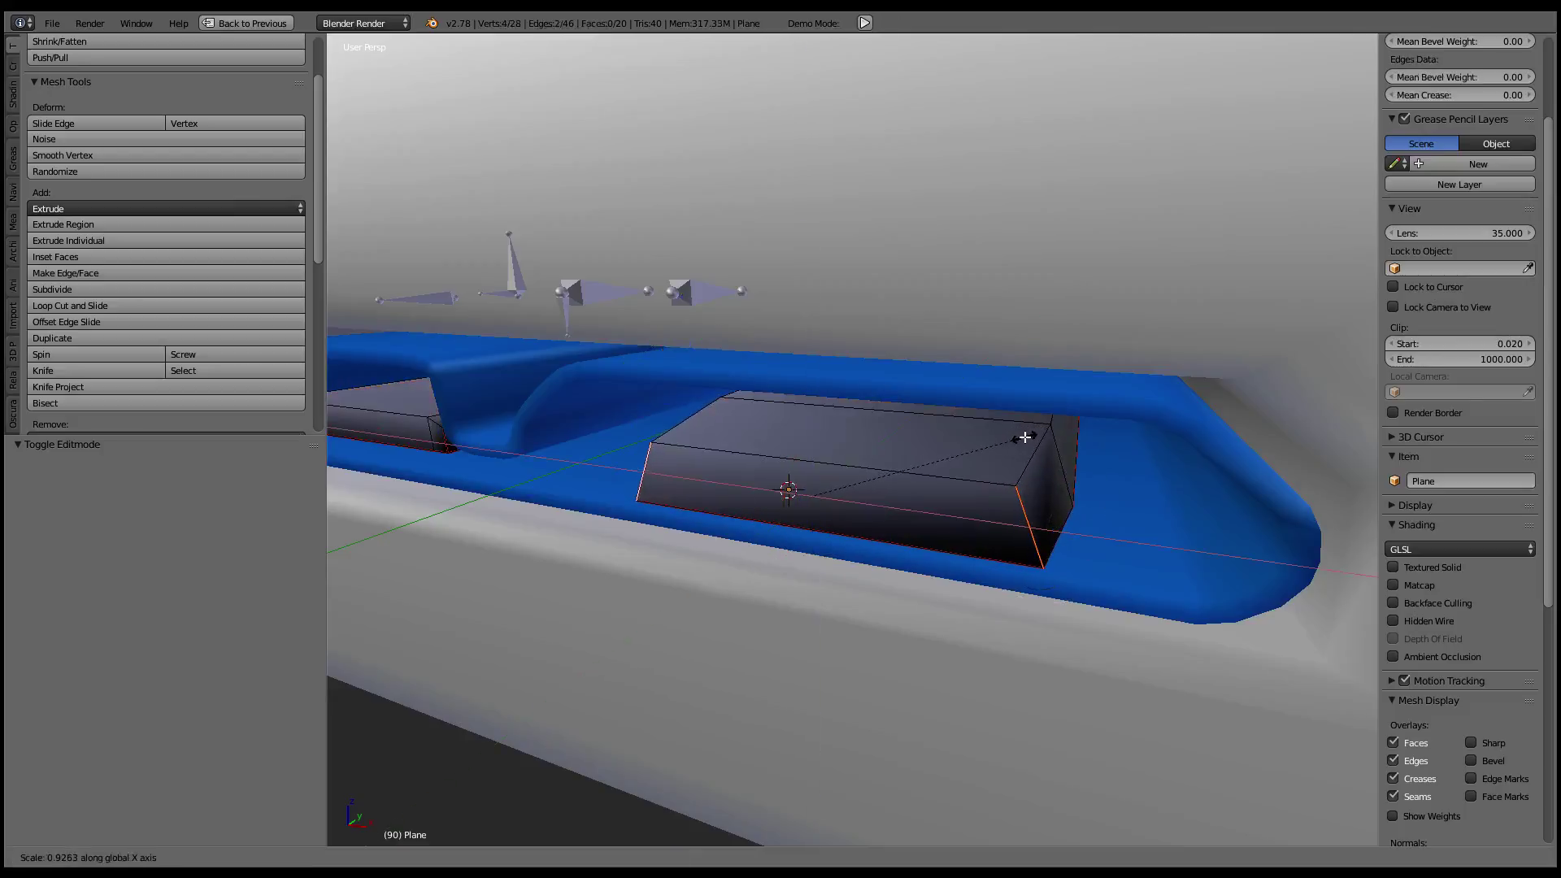
{"action": "left_click", "coordinate": [1027, 439]}
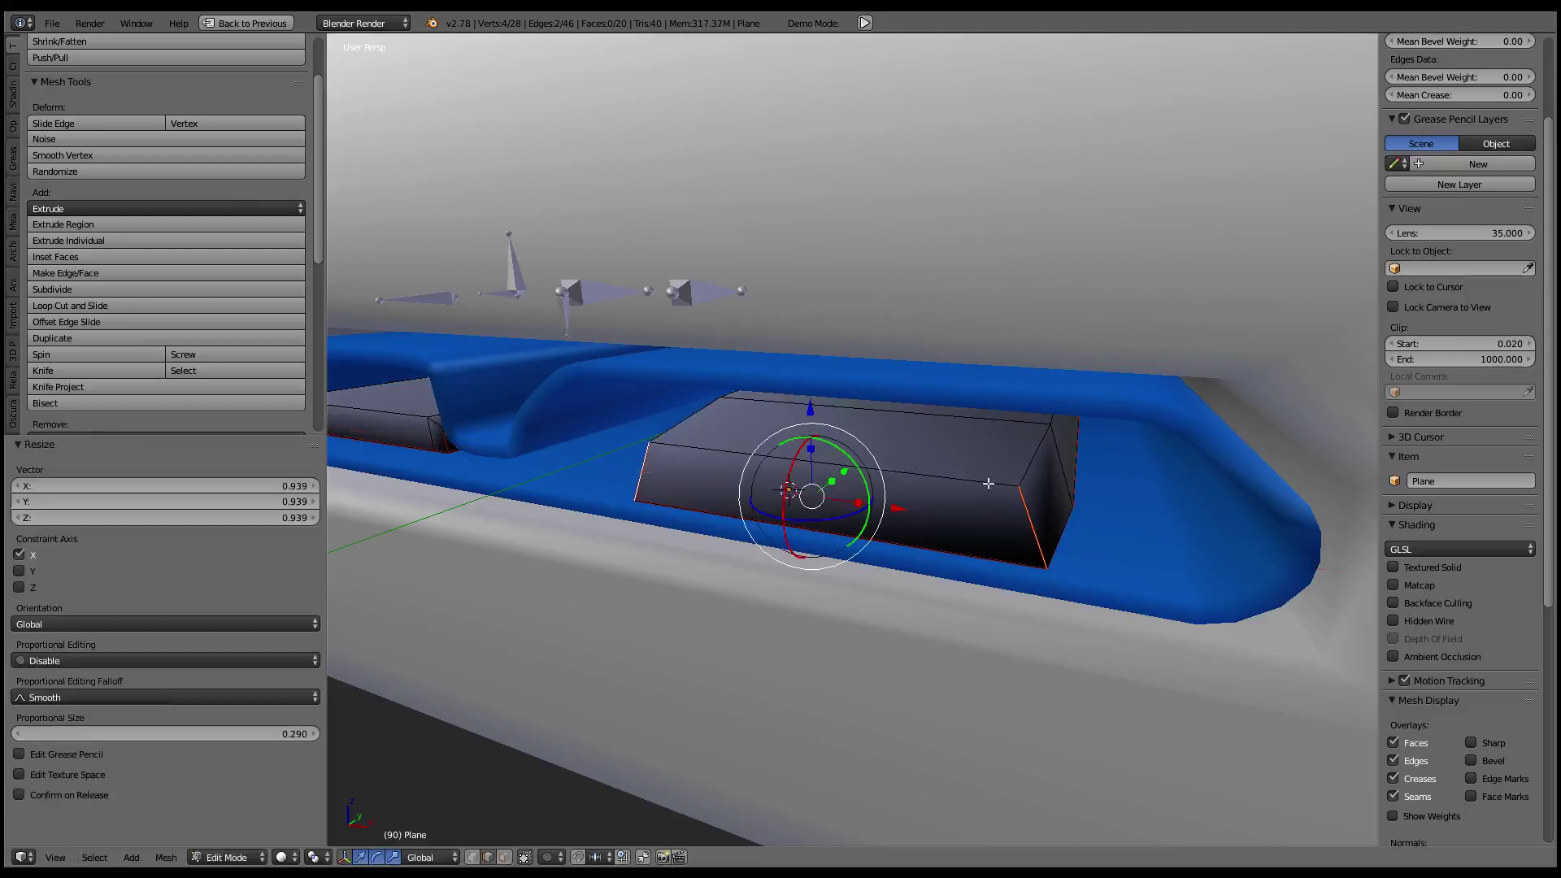
- Raise the block's bottom edge along Z and shrink it slightly
{"action": "mouse_move", "coordinate": [1027, 438]}
{"action": "middle_mouse_down"}
{"action": "mouse_move", "coordinate": [690, 372]}
{"action": "mouse_move", "coordinate": [817, 466]}
{"action": "mouse_move", "coordinate": [625, 334]}
{"action": "middle_mouse_up"}
{"action": "scroll", "coordinate": [690, 372], "scroll_direction": "up", "scroll_amount": 3}
{"action": "right_click", "coordinate": [690, 371]}
{"action": "key", "text": "g"}
{"action": "key", "text": "z"}
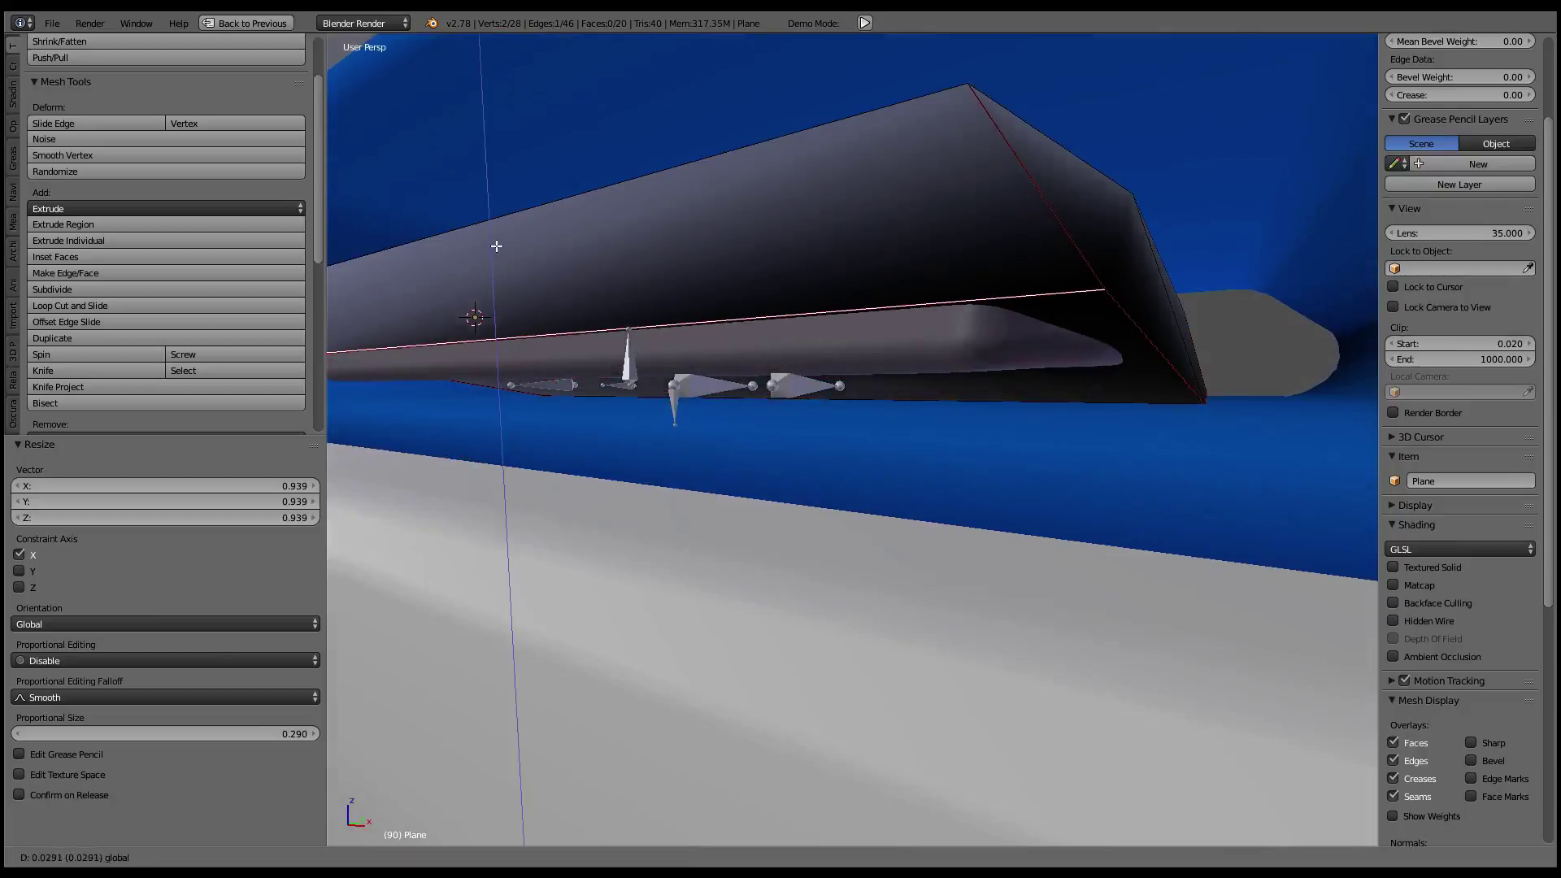
{"action": "left_click", "coordinate": [508, 287]}
{"action": "key", "text": "s"}
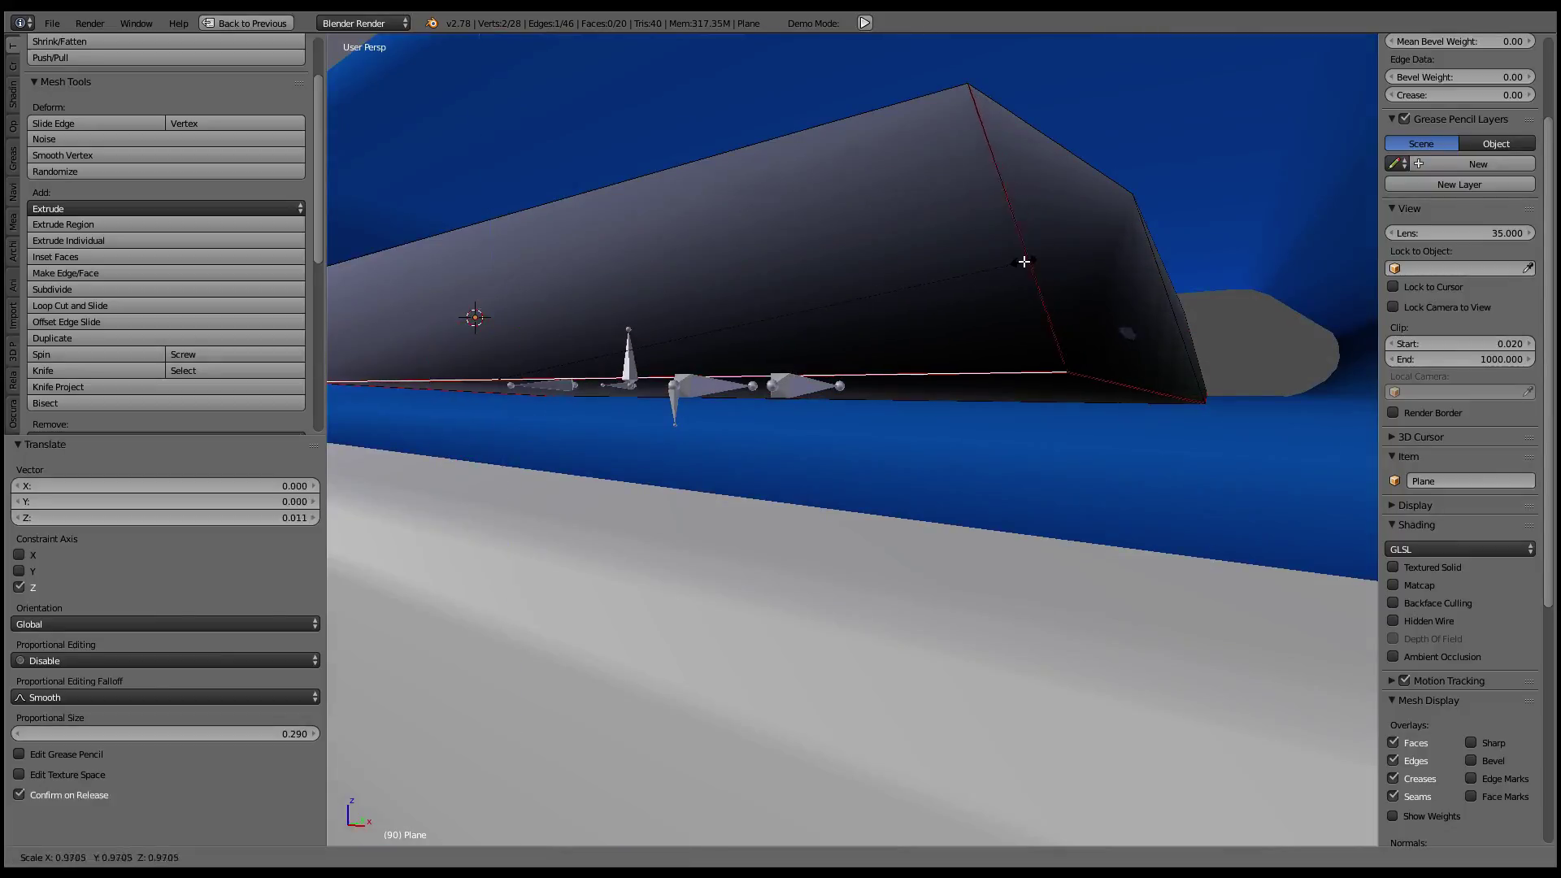
{"action": "left_click", "coordinate": [1029, 269]}
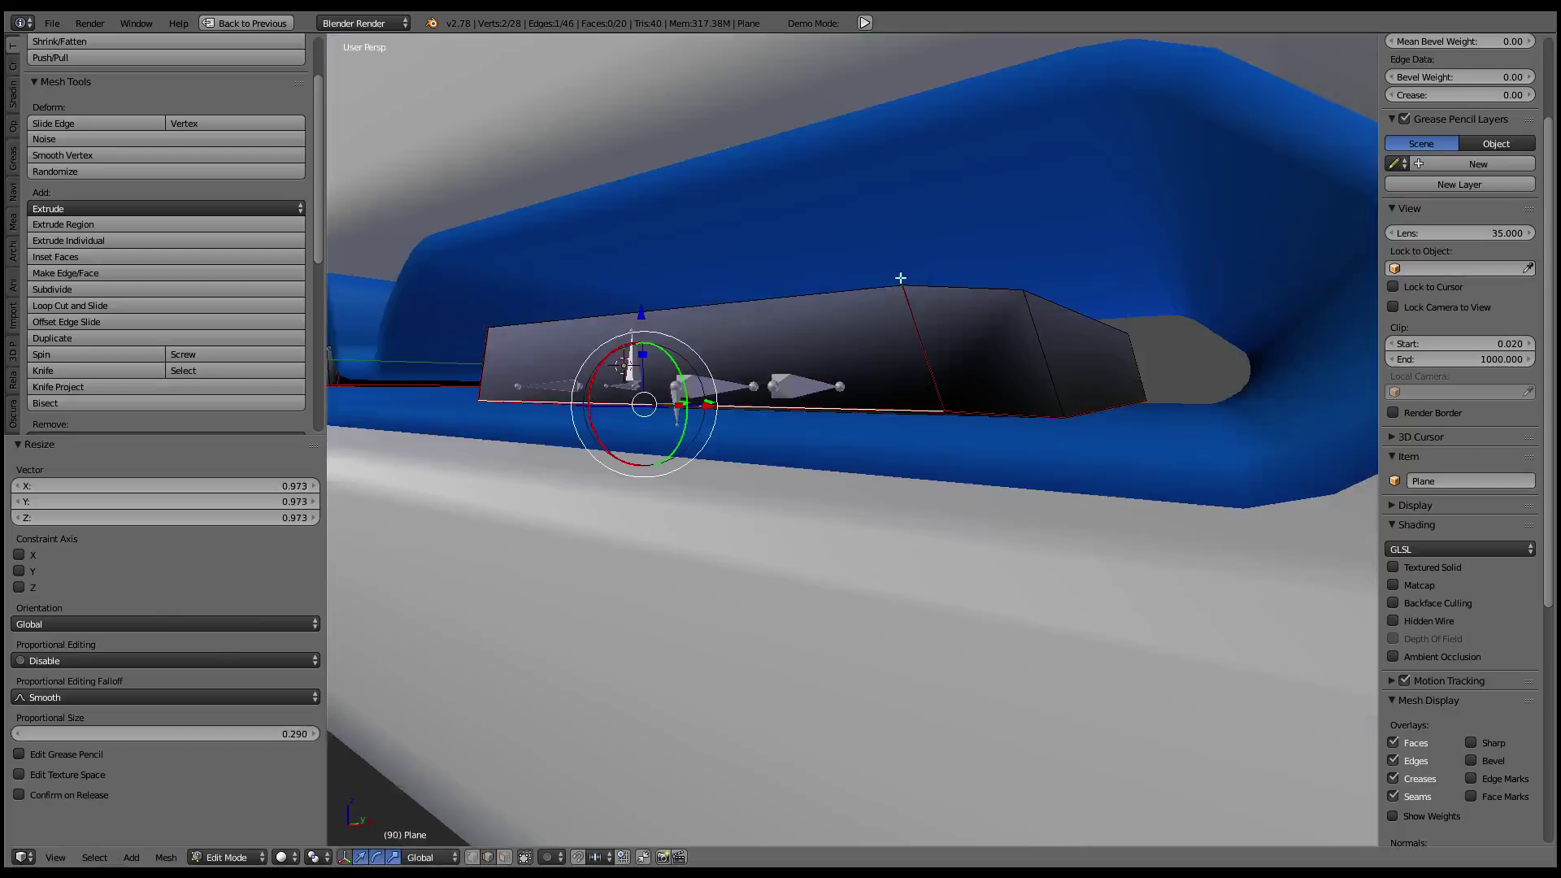
- Lower the selected edge slightly along Z in two small moves
{"action": "middle_click_drag", "start_coordinate": [1029, 269], "coordinate": [864, 356]}
{"action": "key", "text": "g"}
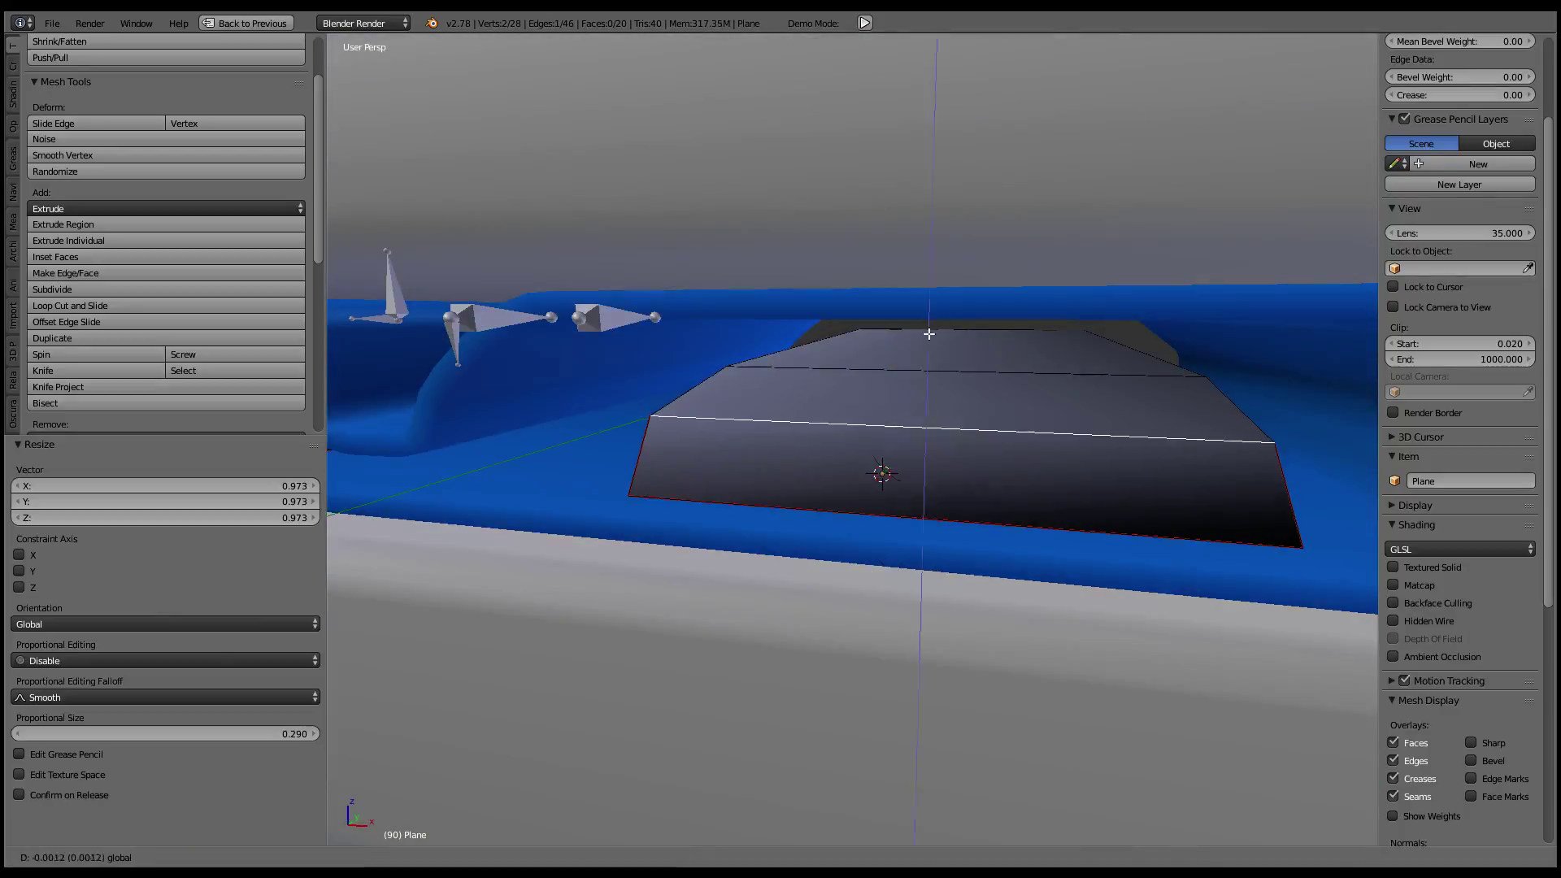
{"action": "key", "text": "z"}
{"action": "left_click", "coordinate": [924, 335]}
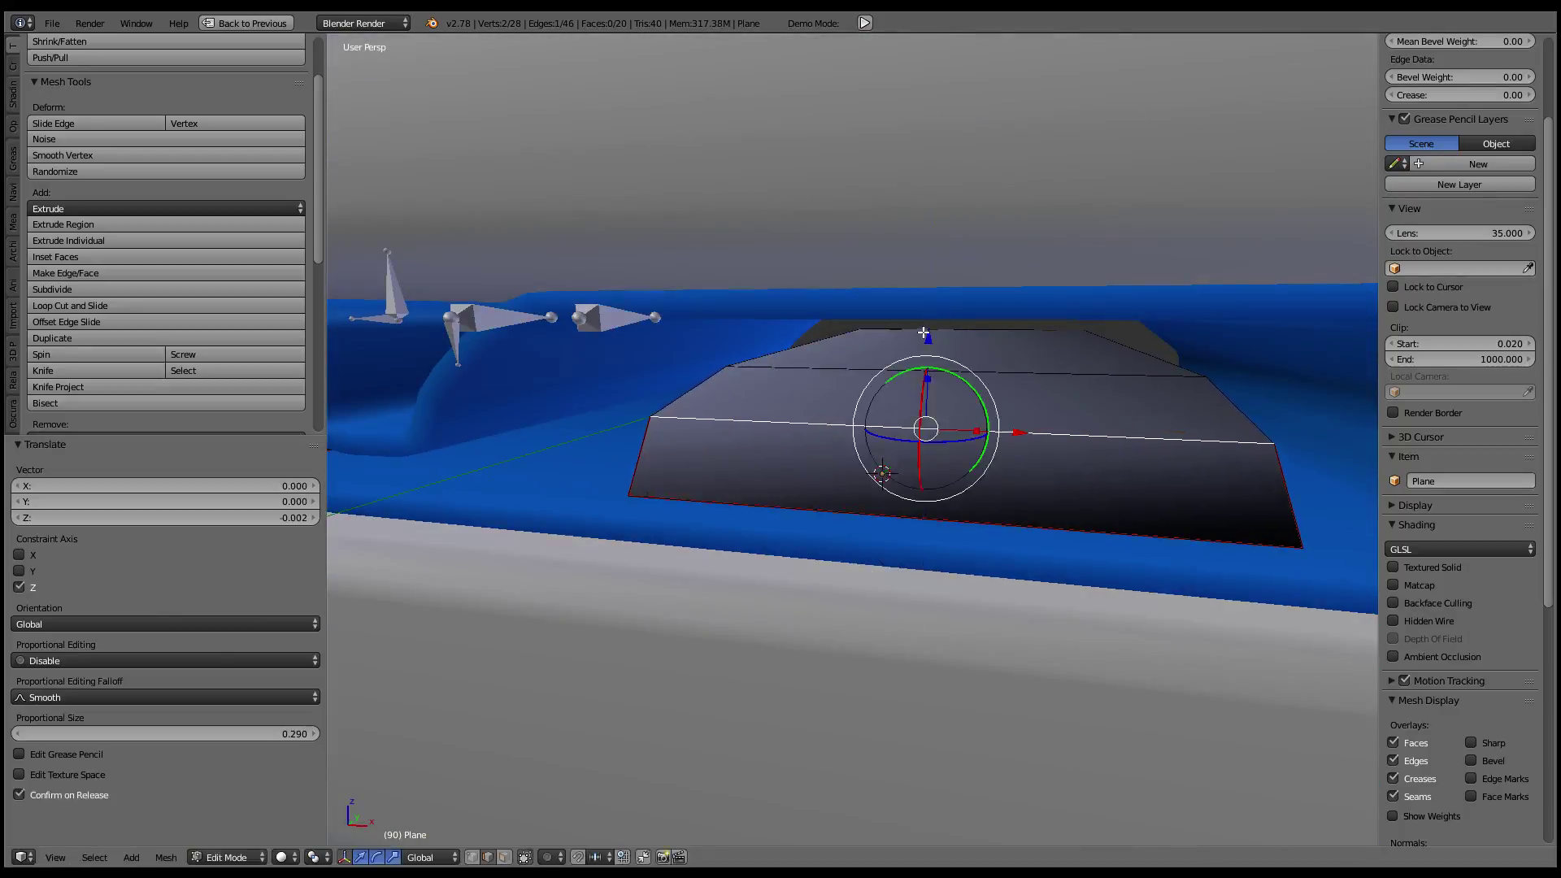
{"action": "middle_click_drag", "start_coordinate": [924, 335], "coordinate": [886, 328]}
{"action": "key", "text": "g"}
{"action": "key", "text": "z"}
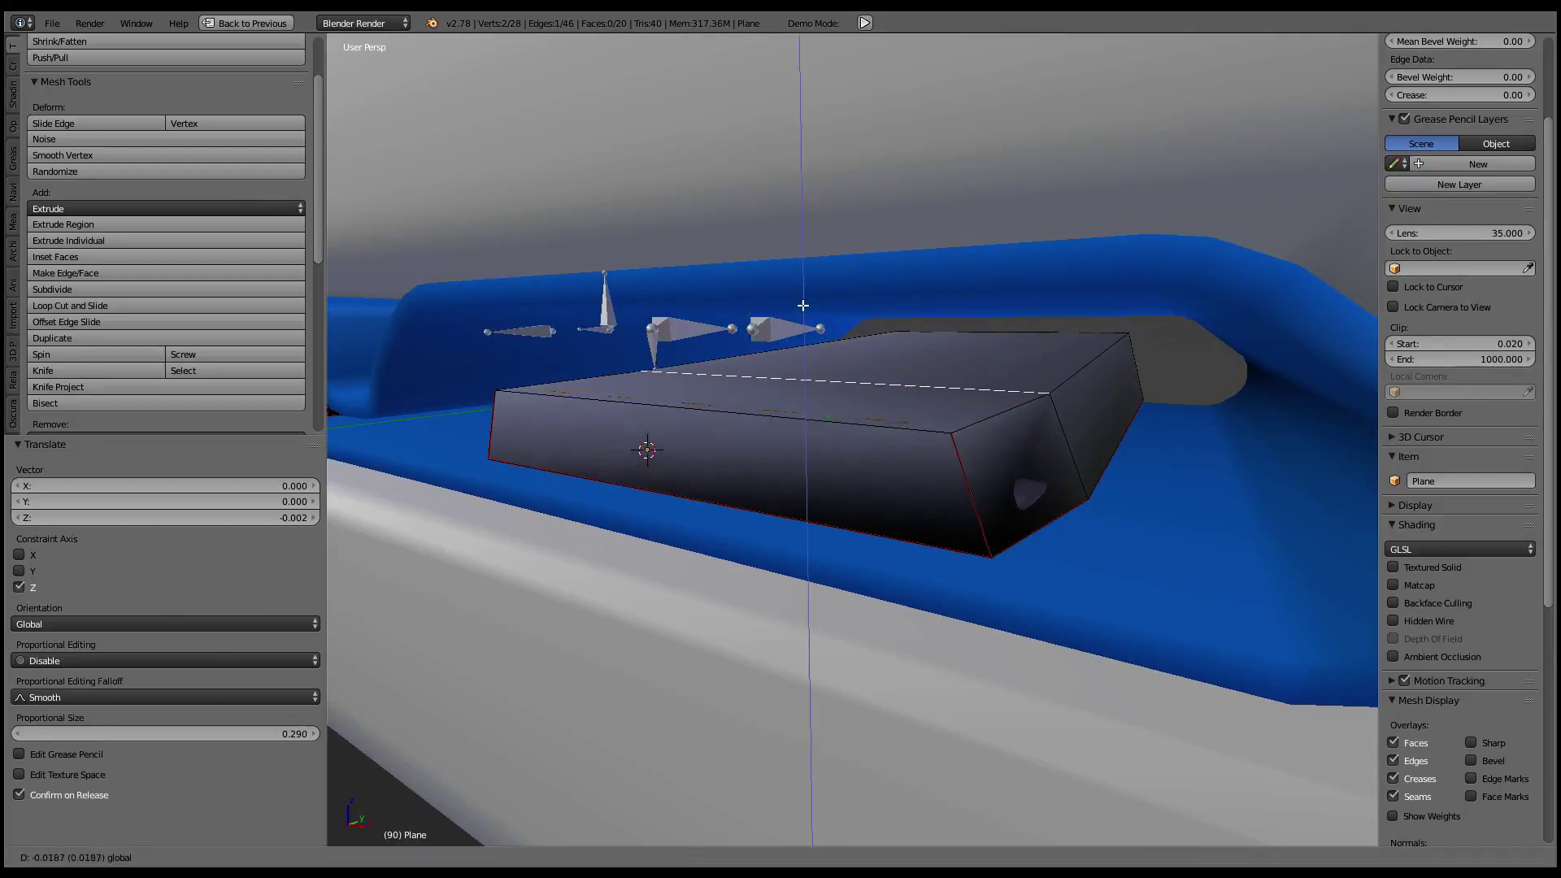
{"action": "left_click", "coordinate": [801, 303]}
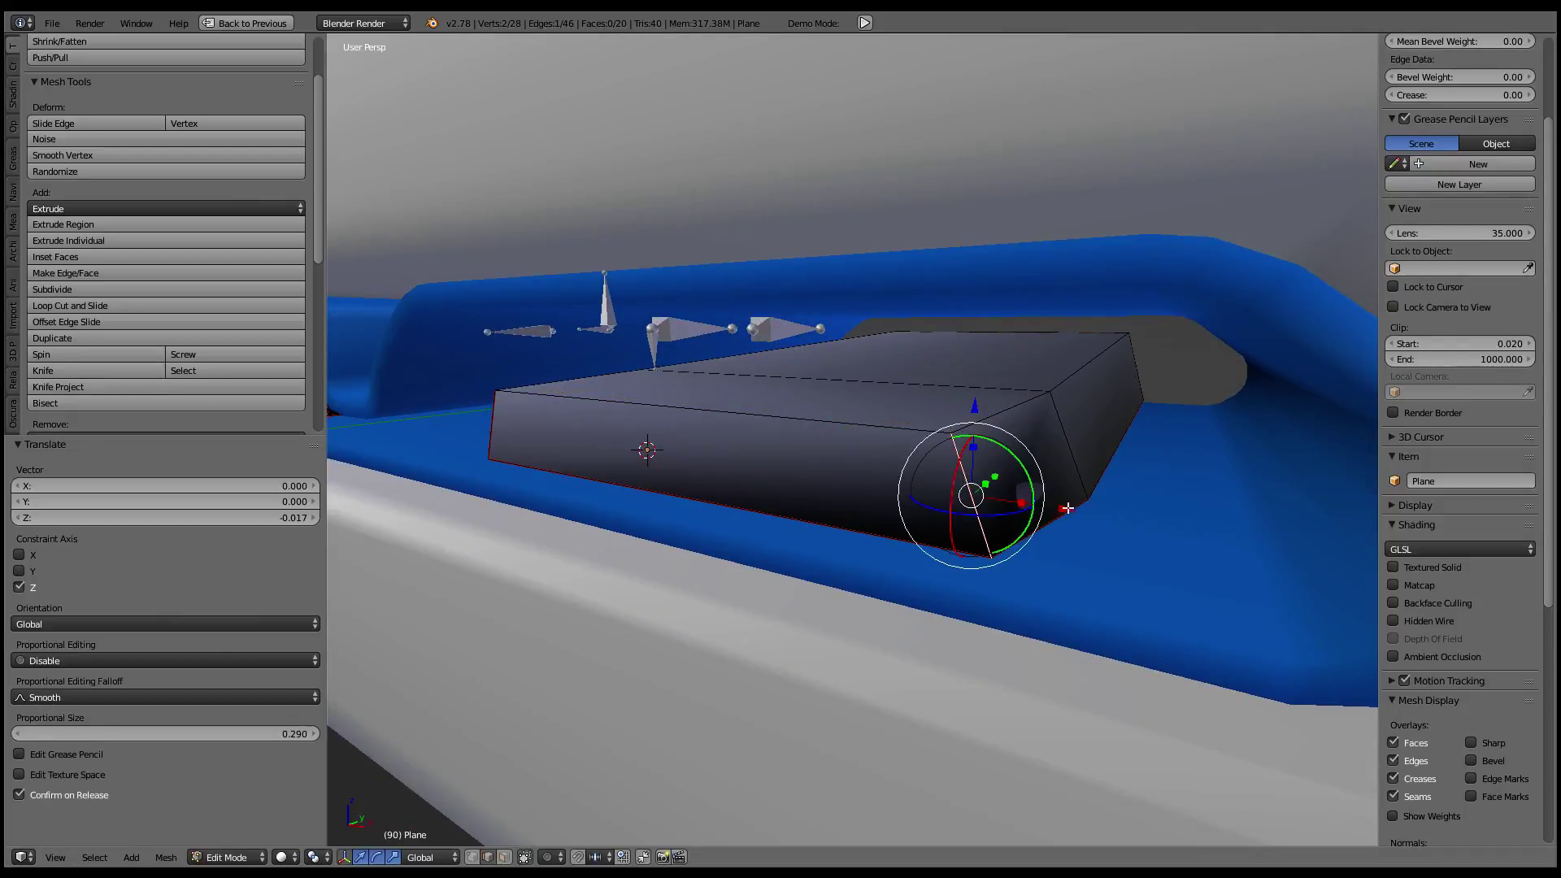
- Shift the edge slightly along X, cancelling a further vertical move
{"action": "key", "text": "g"}
{"action": "key", "text": "x"}
{"action": "left_click", "coordinate": [1110, 517]}
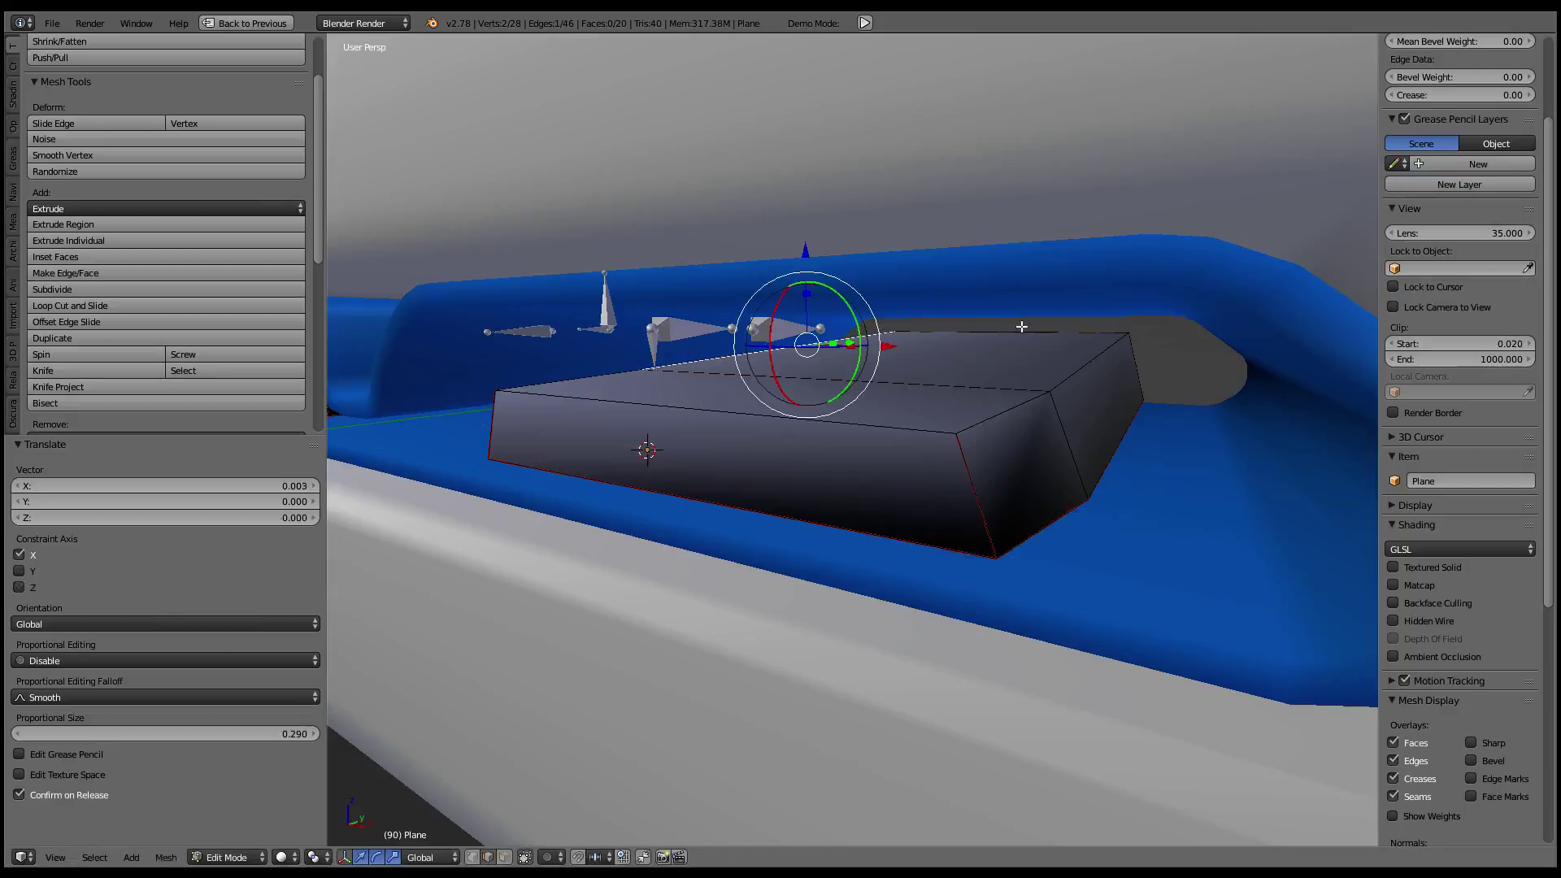
{"action": "key", "text": "g"}
{"action": "key", "text": "z"}
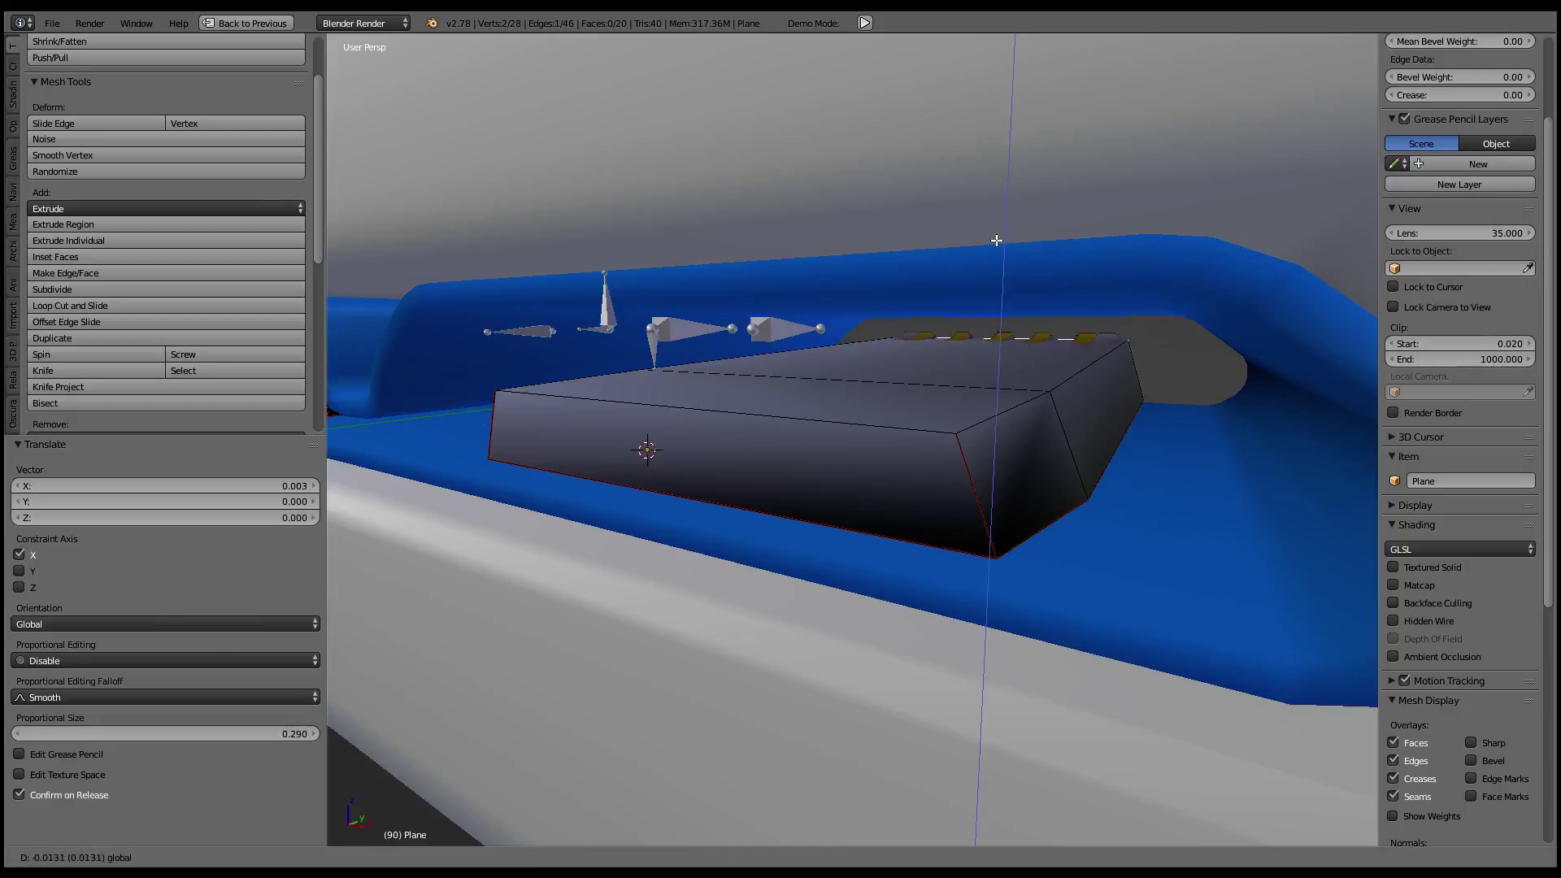
{"action": "right_click", "coordinate": [996, 241]}
- Subdivide the selected edges and move the new middle edge along Z
{"action": "key", "text": "w"}
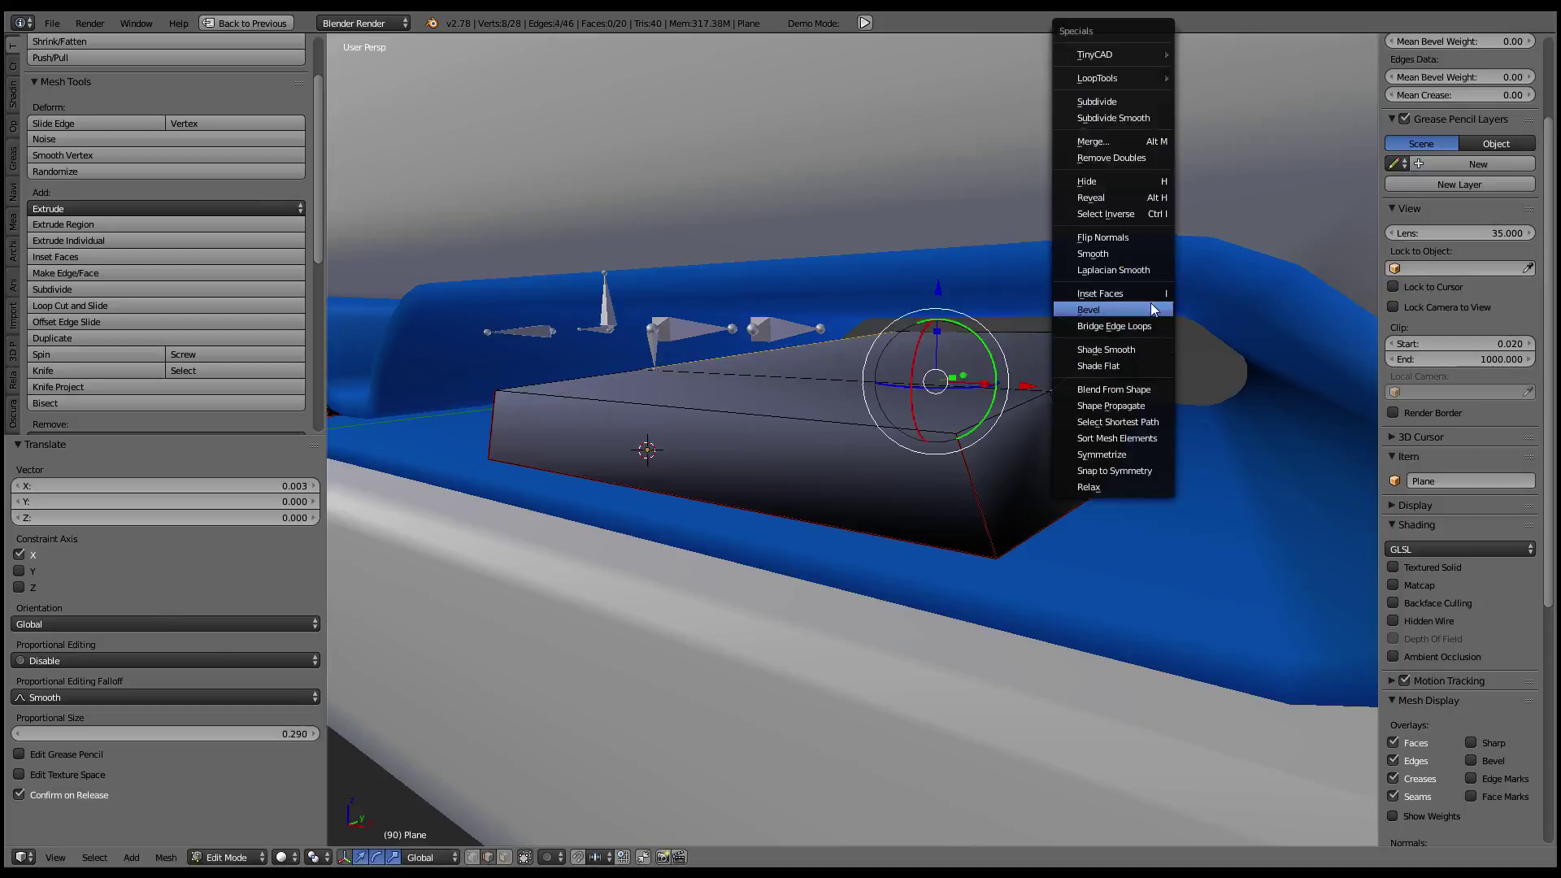
{"action": "left_click", "coordinate": [1095, 103]}
{"action": "right_click", "coordinate": [955, 244]}
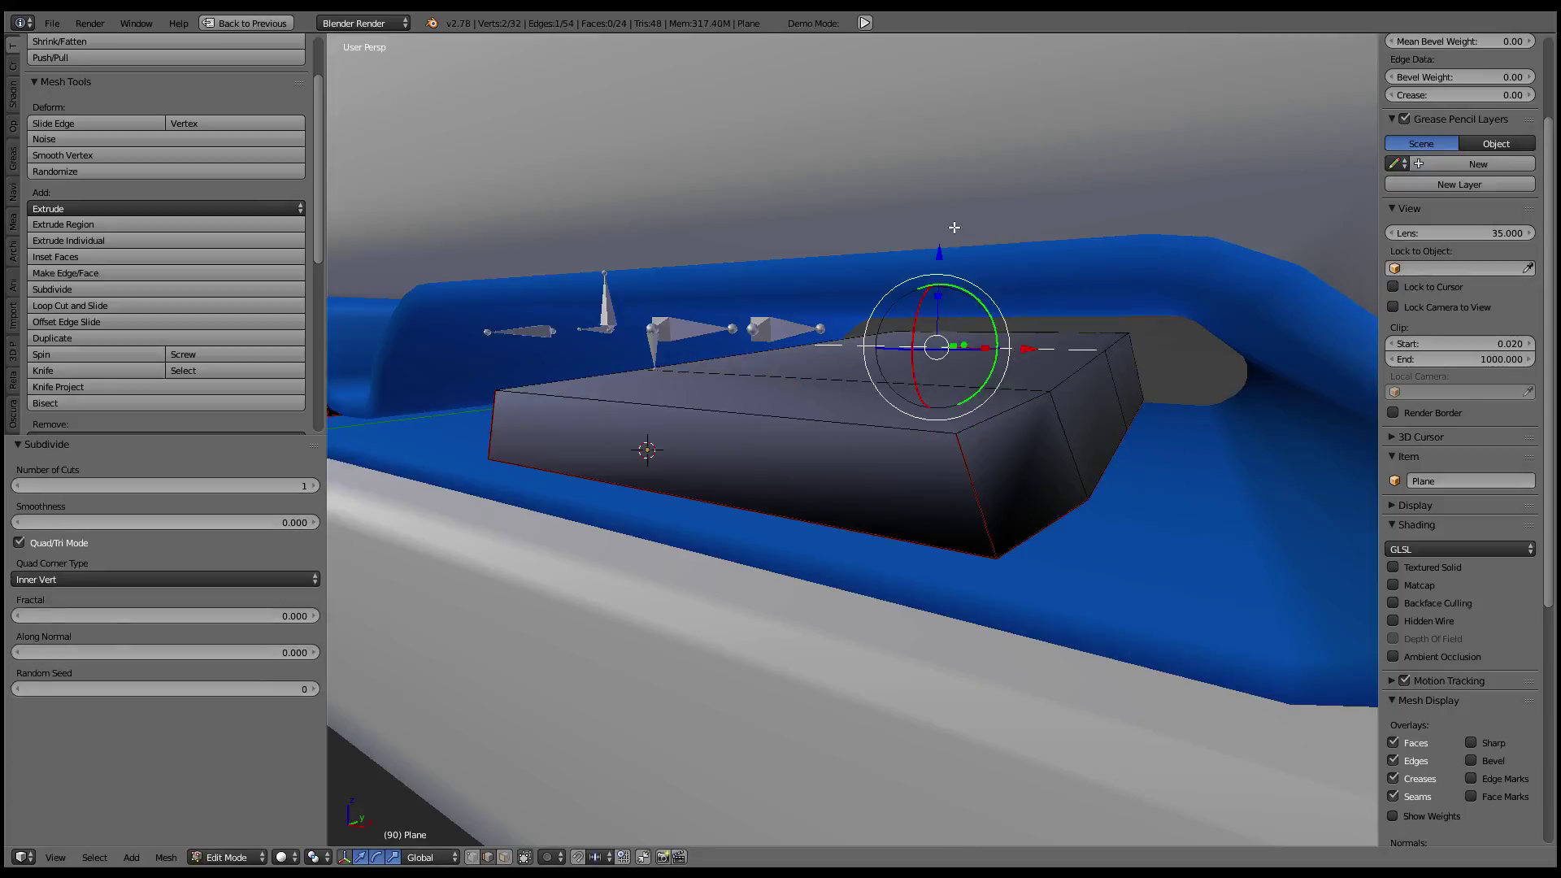
{"action": "key", "text": "g"}
{"action": "key", "text": "z"}
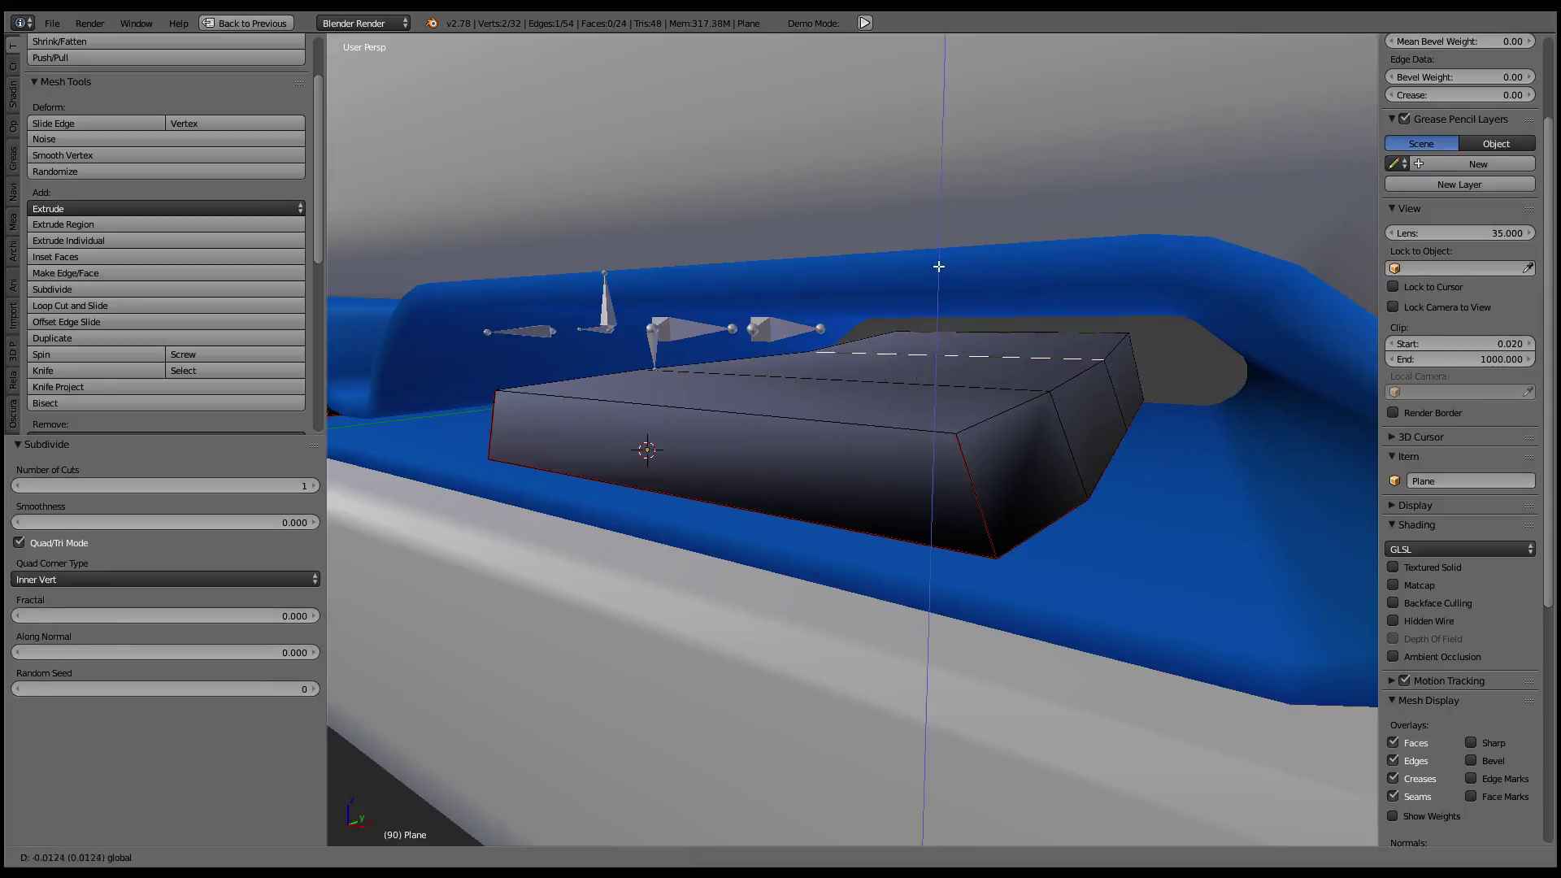
{"action": "left_click", "coordinate": [939, 266]}
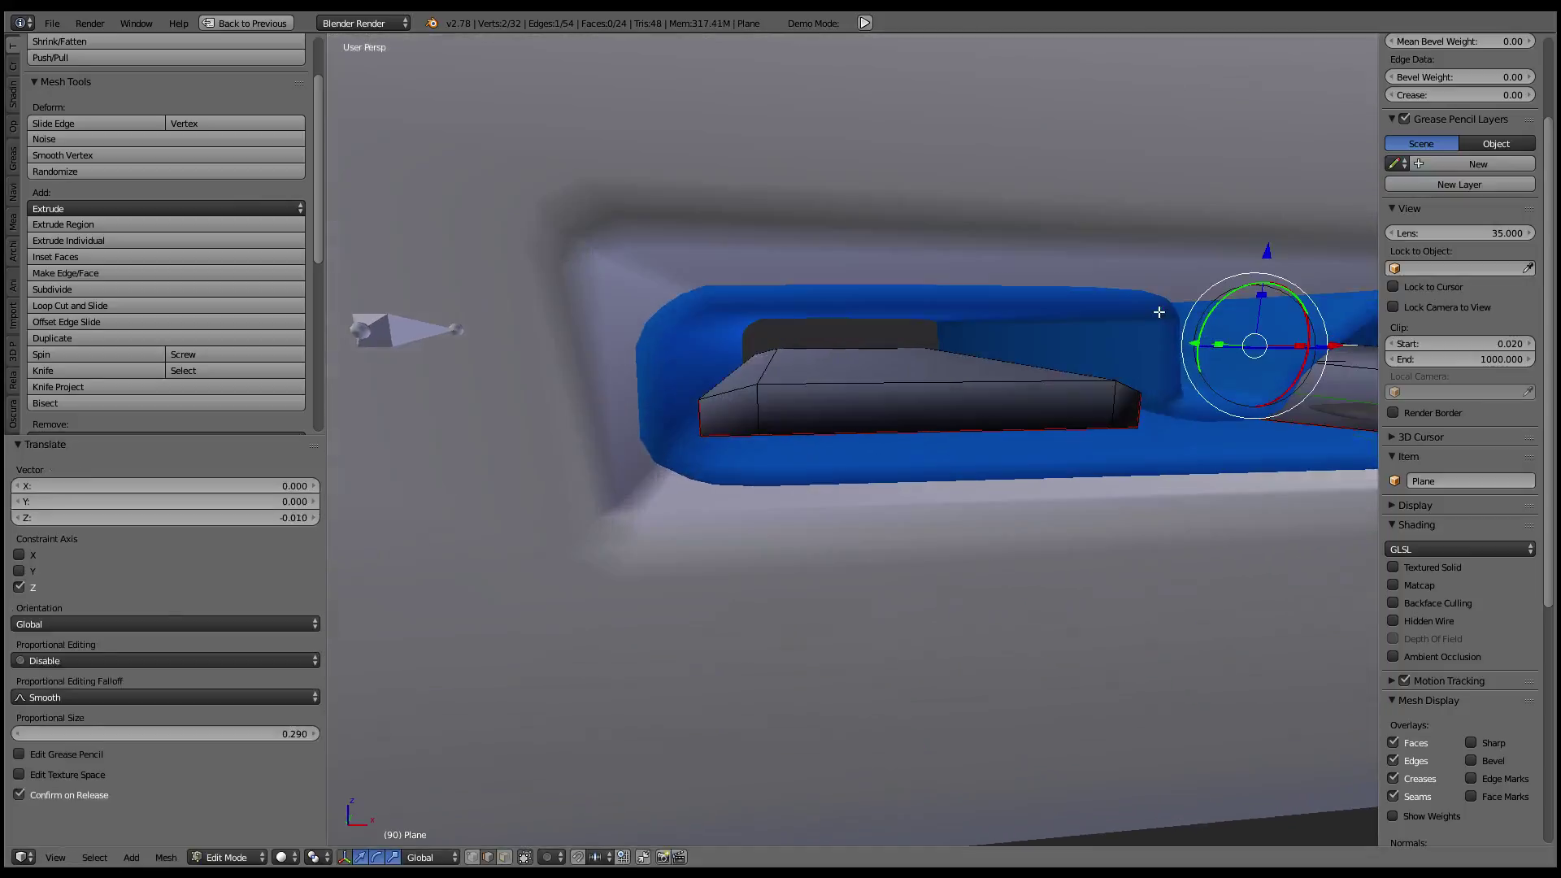
- Nudge two front edges of the right block slightly along Y
{"action": "mouse_move", "coordinate": [934, 272]}
{"action": "middle_mouse_down"}
{"action": "mouse_move", "coordinate": [1095, 350]}
{"action": "mouse_move", "coordinate": [1049, 345]}
{"action": "mouse_move", "coordinate": [1006, 377]}
{"action": "middle_mouse_up"}
{"action": "scroll", "coordinate": [1048, 343], "scroll_direction": "up", "scroll_amount": 3}
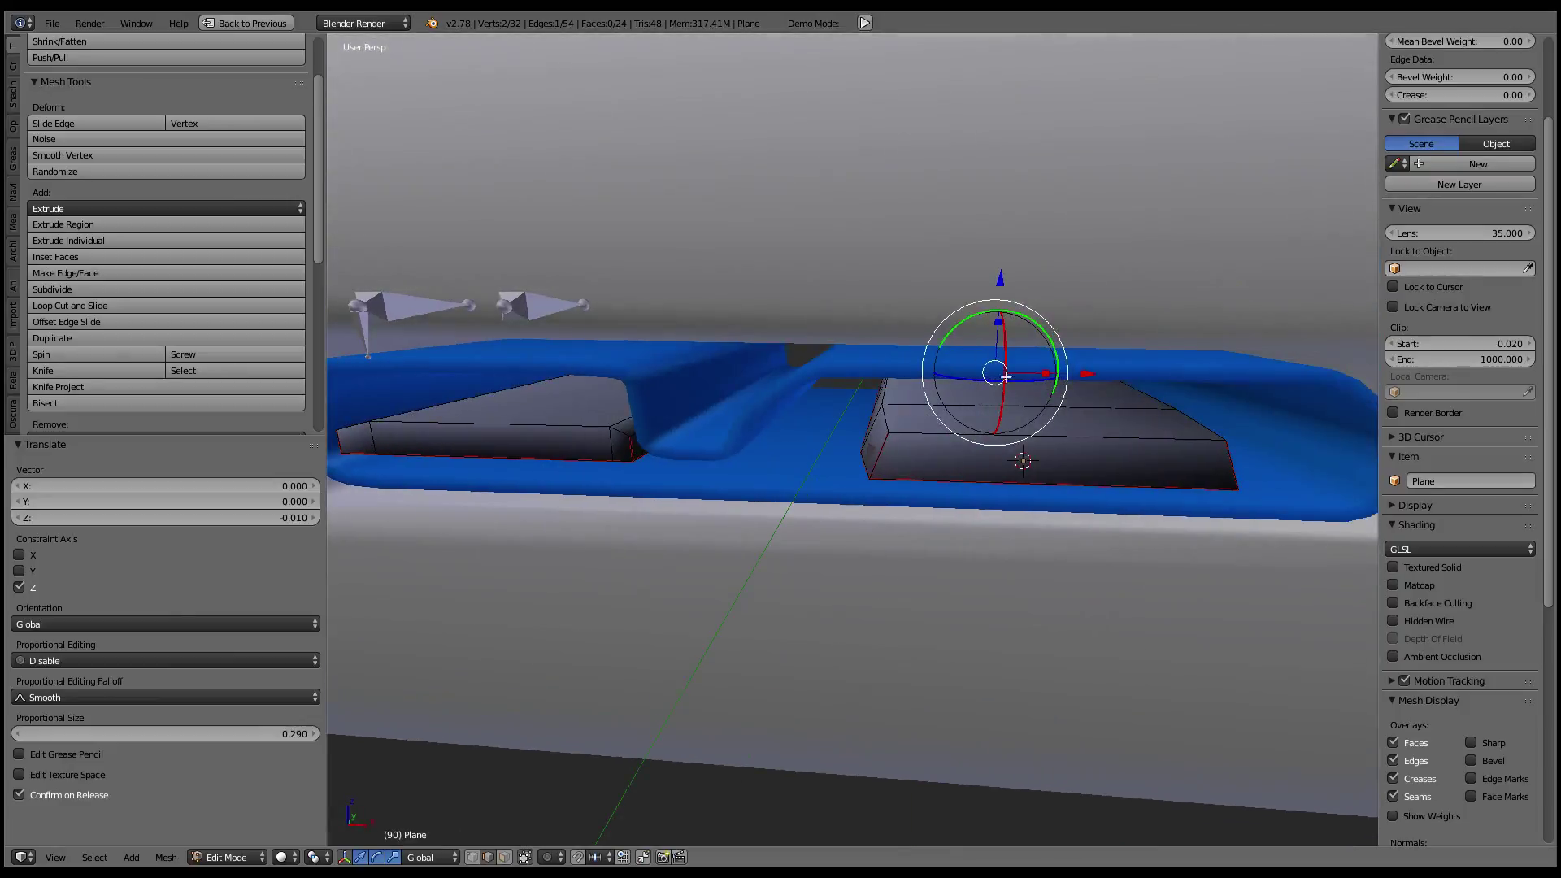
{"action": "scroll", "coordinate": [1006, 376], "scroll_direction": "up", "scroll_amount": 4}
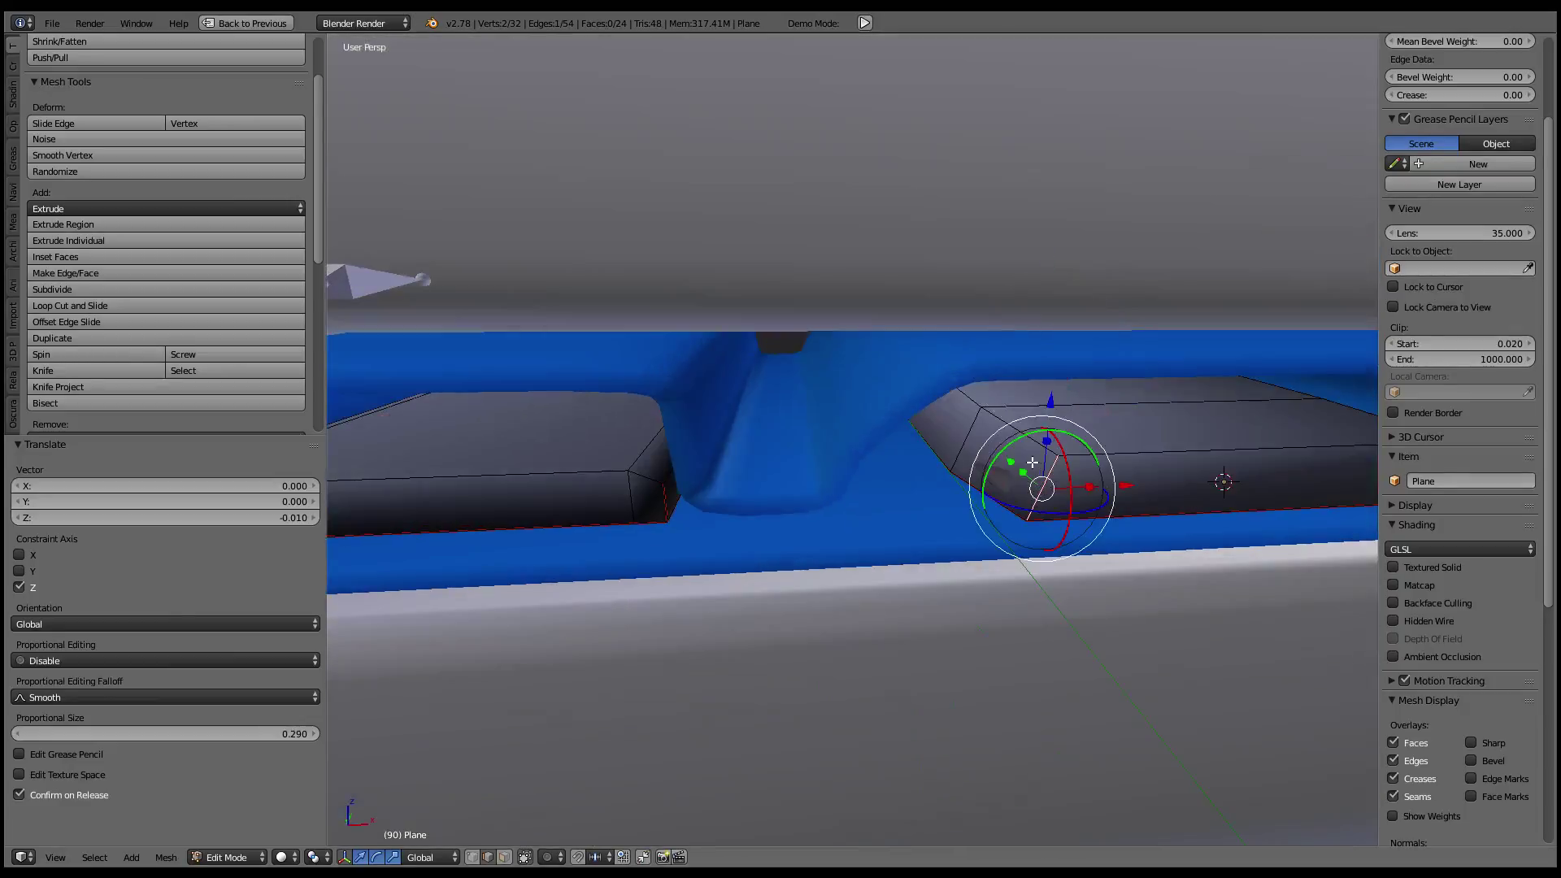
{"action": "middle_click_drag", "start_coordinate": [1181, 467], "coordinate": [1049, 473]}
{"action": "left_click", "coordinate": [1068, 520], "text": "shift"}
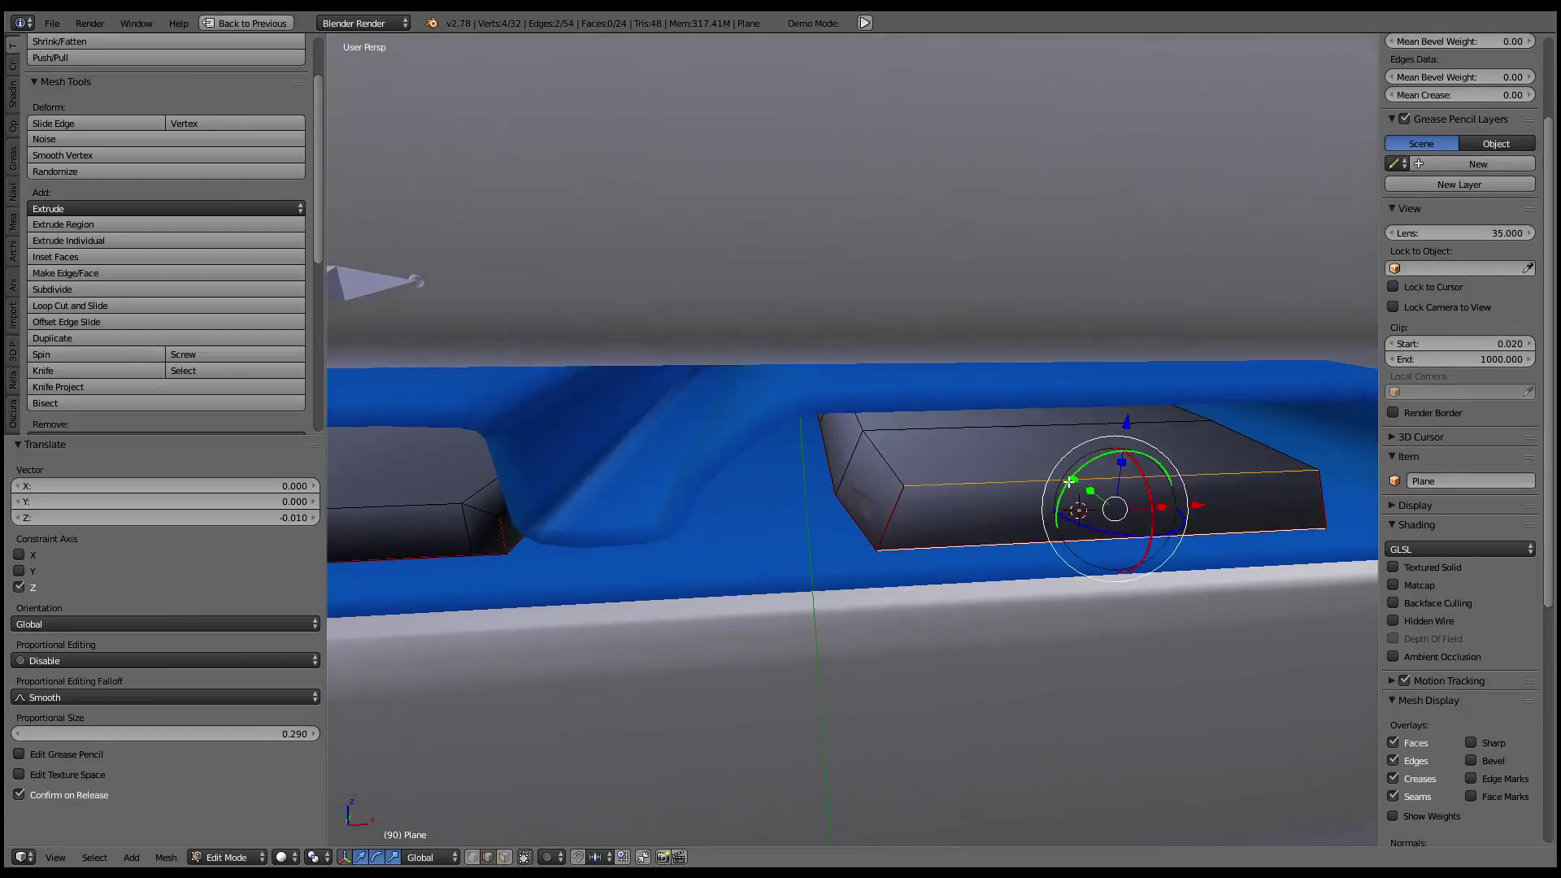
{"action": "key", "text": "g"}
{"action": "key", "text": "y"}
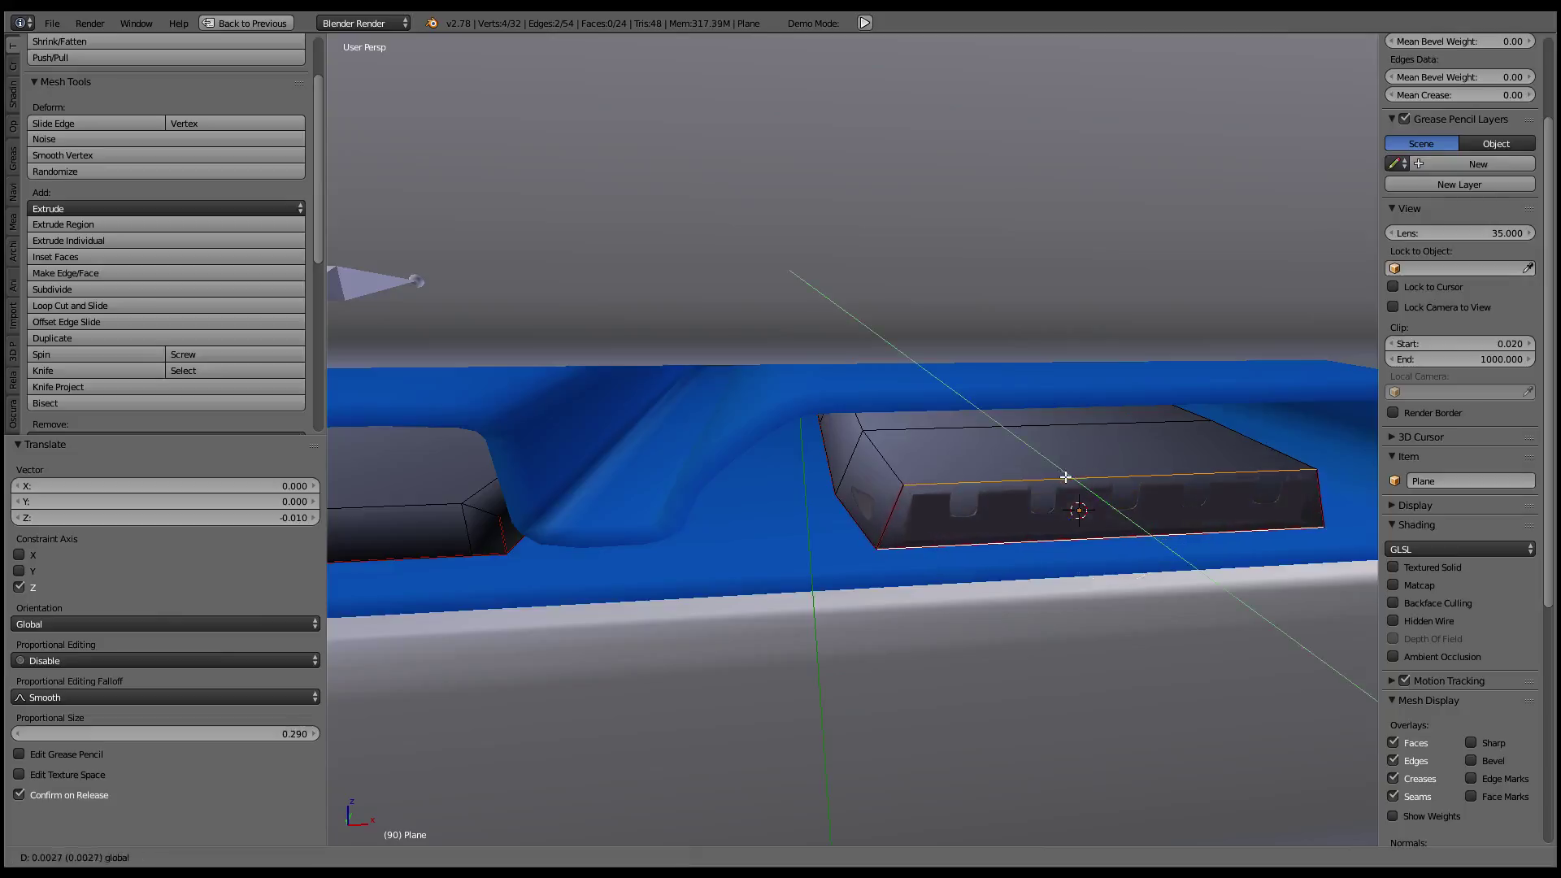
{"action": "left_click", "coordinate": [1071, 481]}
- Nudge a single front edge sideways along X, then return to Object Mode
{"action": "right_click", "coordinate": [1071, 481]}
{"action": "key", "text": "g"}
{"action": "key", "text": "z"}
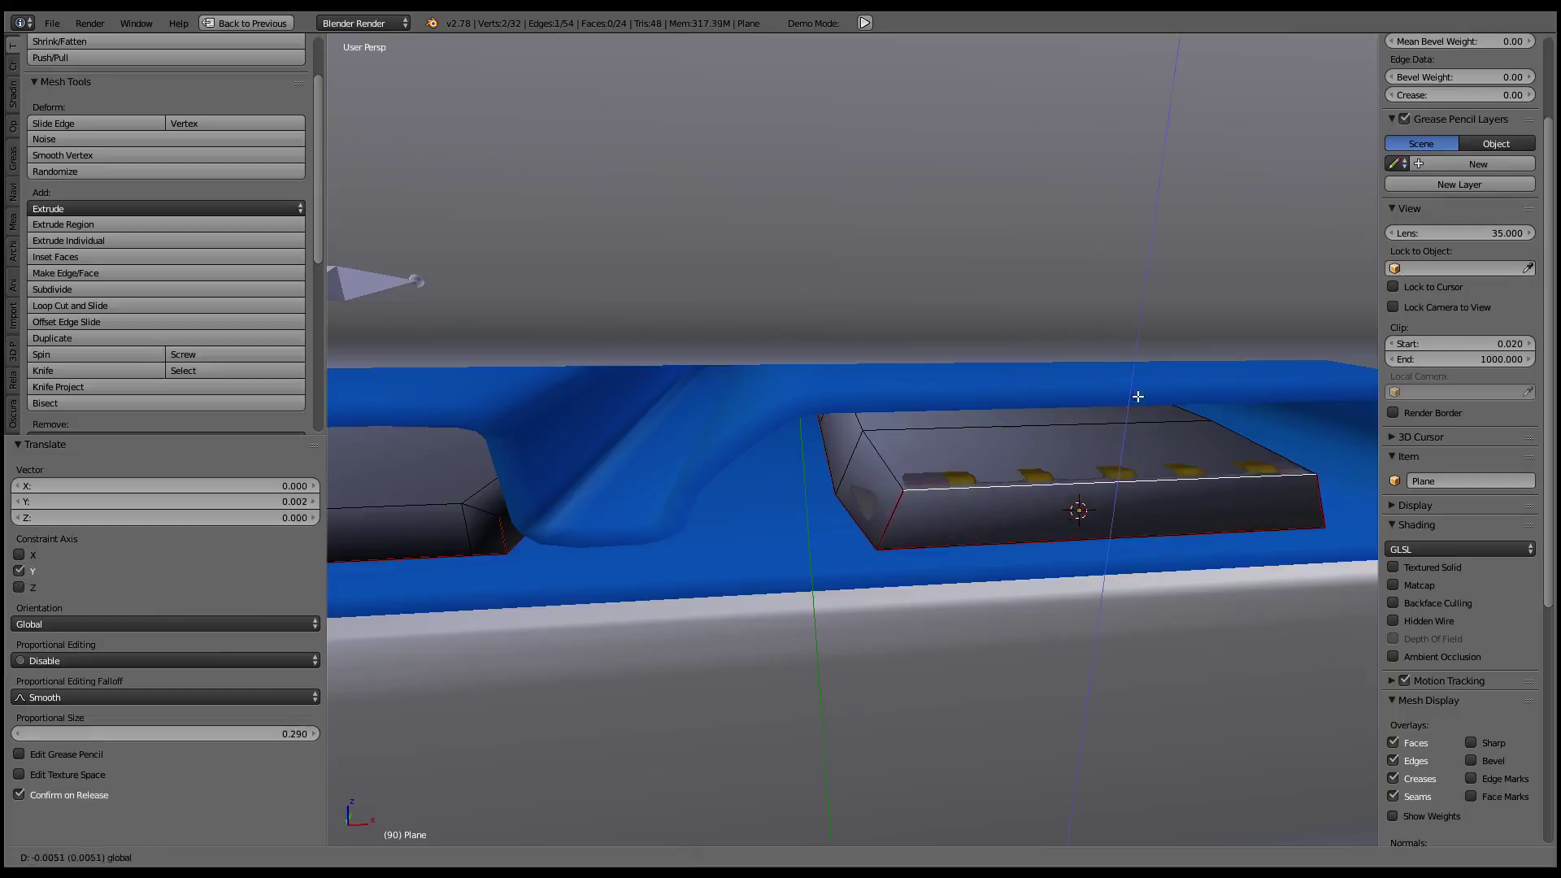
{"action": "right_click", "coordinate": [1132, 396]}
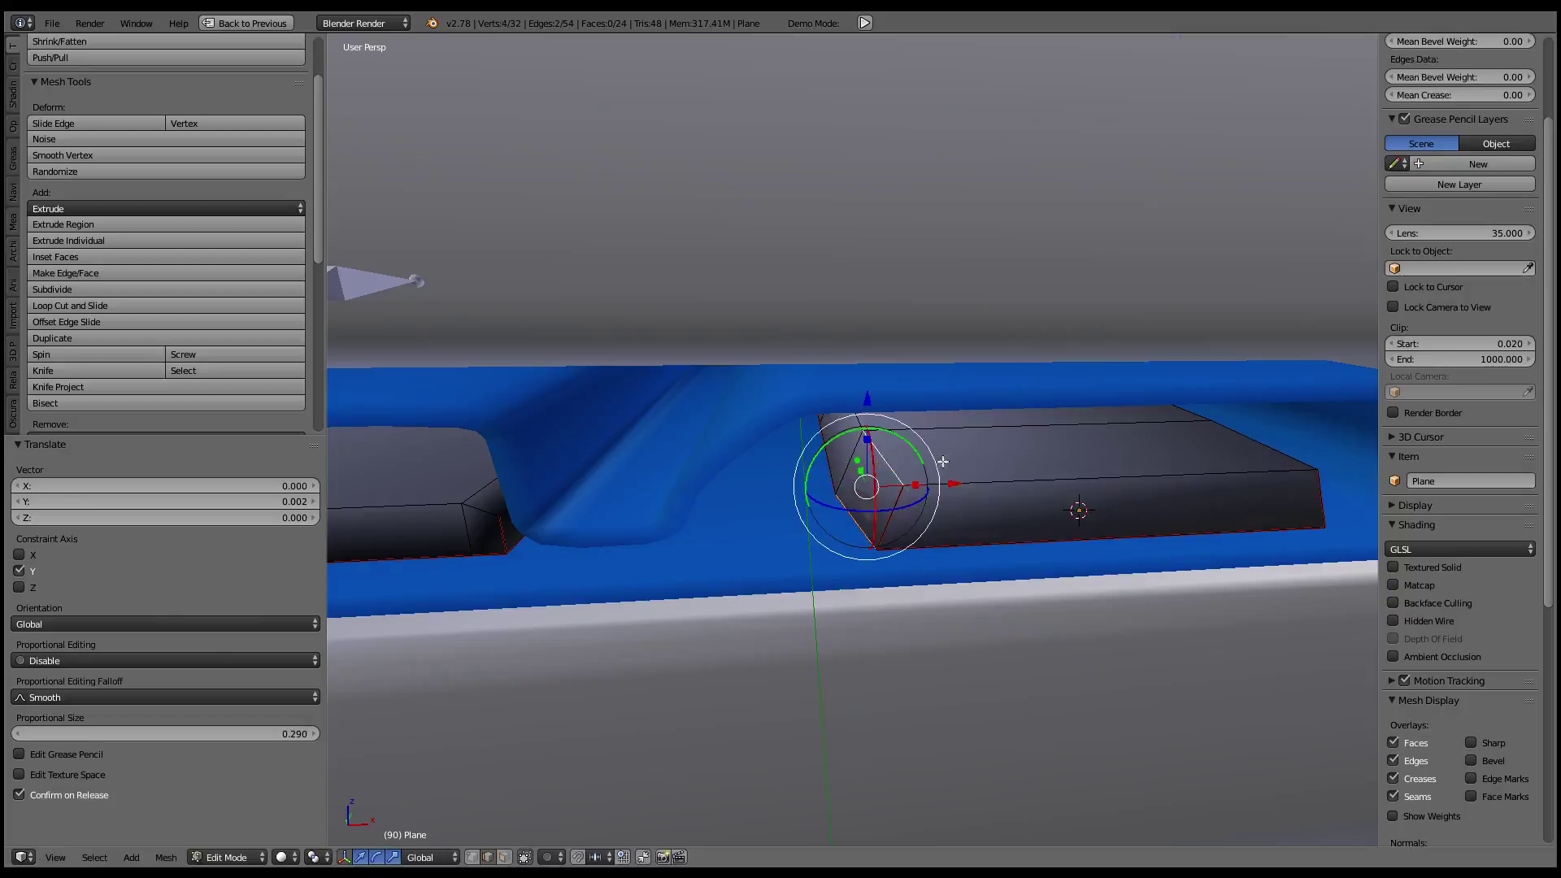
{"action": "key", "text": "g"}
{"action": "key", "text": "x"}
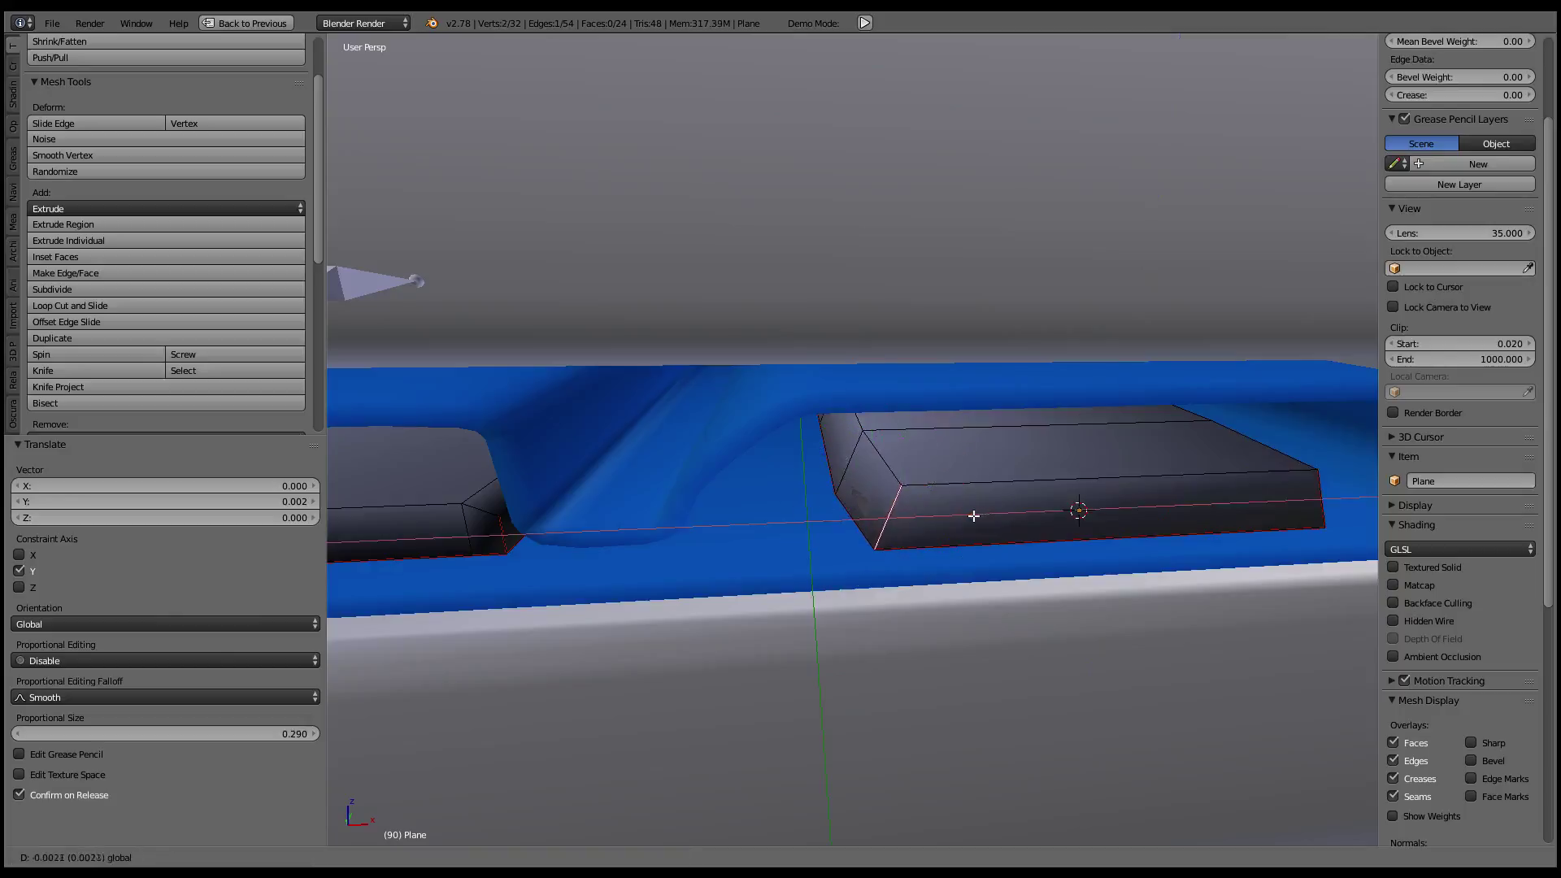
{"action": "left_click", "coordinate": [948, 517]}
{"action": "mouse_move", "coordinate": [947, 517]}
{"action": "middle_mouse_down"}
{"action": "mouse_move", "coordinate": [735, 426]}
{"action": "mouse_move", "coordinate": [861, 402]}
{"action": "middle_mouse_up"}
{"action": "key", "text": "Tab"}
{"action": "scroll", "coordinate": [736, 426], "scroll_direction": "down", "scroll_amount": 5}
- In Edit Mode, slide and slightly raise one edge of the plane
{"action": "scroll", "coordinate": [860, 403], "scroll_direction": "up", "scroll_amount": 5}
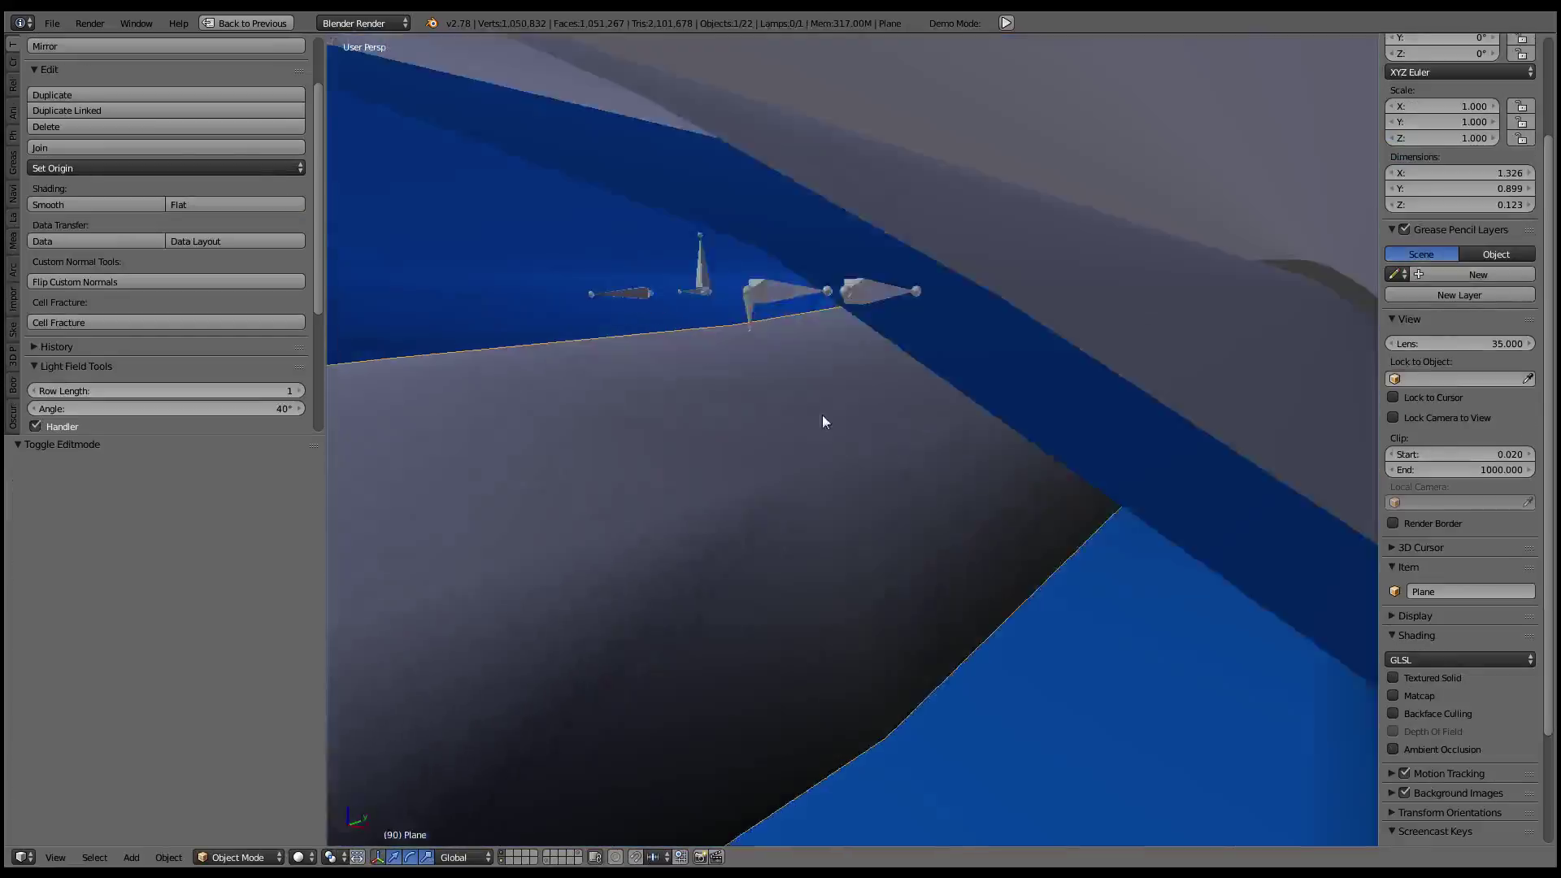
{"action": "scroll", "coordinate": [822, 415], "scroll_direction": "up", "scroll_amount": 3}
{"action": "mouse_move", "coordinate": [676, 438]}
{"action": "middle_mouse_down"}
{"action": "mouse_move", "coordinate": [640, 427]}
{"action": "mouse_move", "coordinate": [728, 395]}
{"action": "mouse_move", "coordinate": [737, 439]}
{"action": "middle_mouse_up"}
{"action": "key", "text": "Tab"}
{"action": "right_click", "coordinate": [955, 402]}
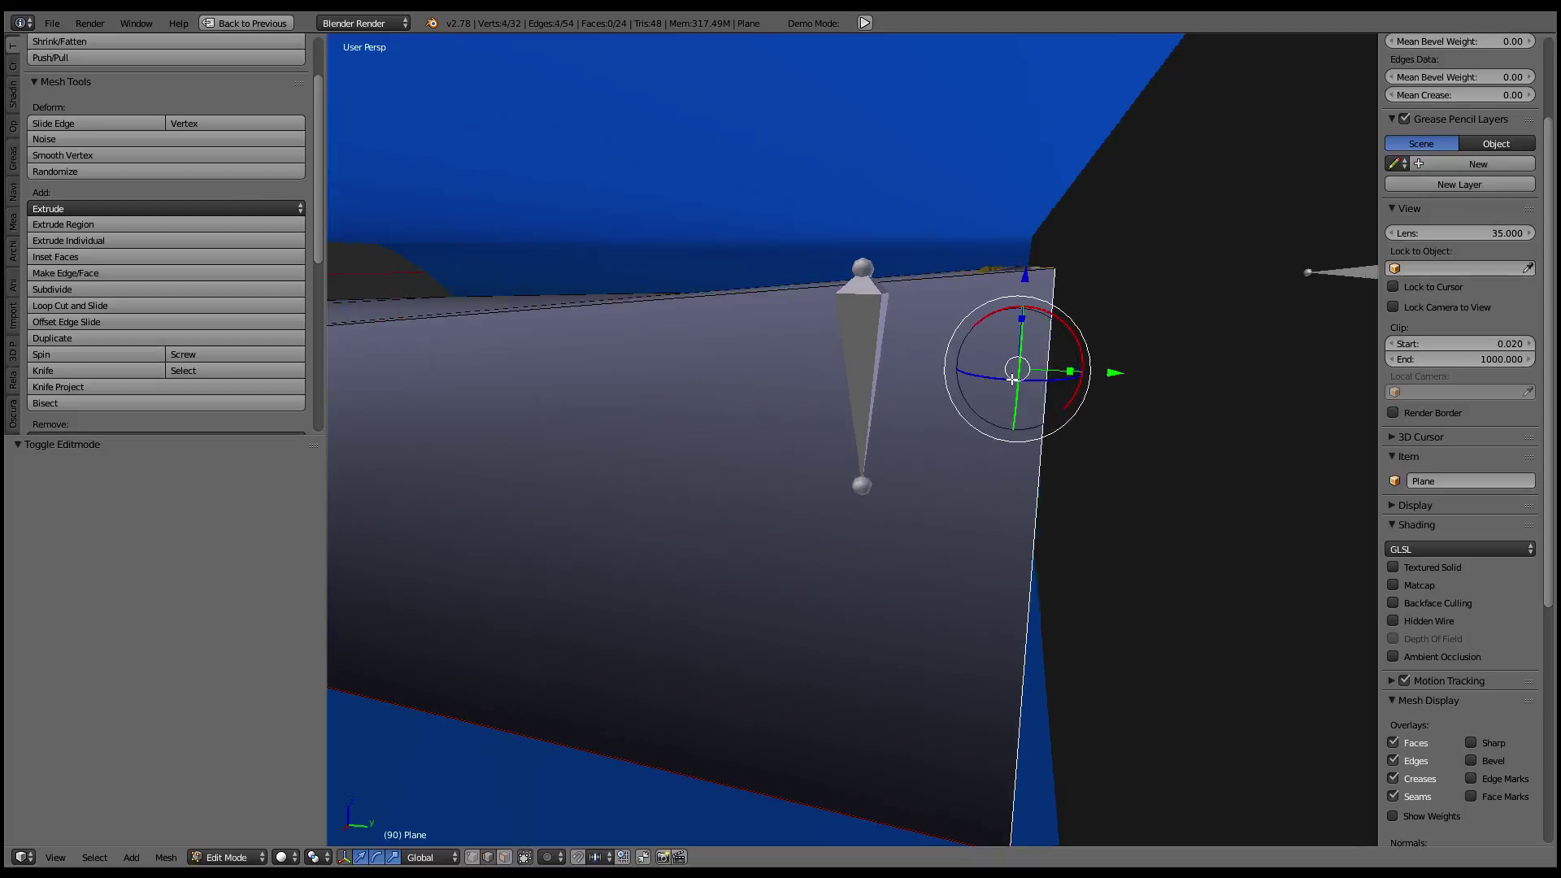
{"action": "left_click_drag", "start_coordinate": [1134, 374], "coordinate": [1141, 382]}
{"action": "middle_click_drag", "start_coordinate": [1141, 383], "coordinate": [1056, 263]}
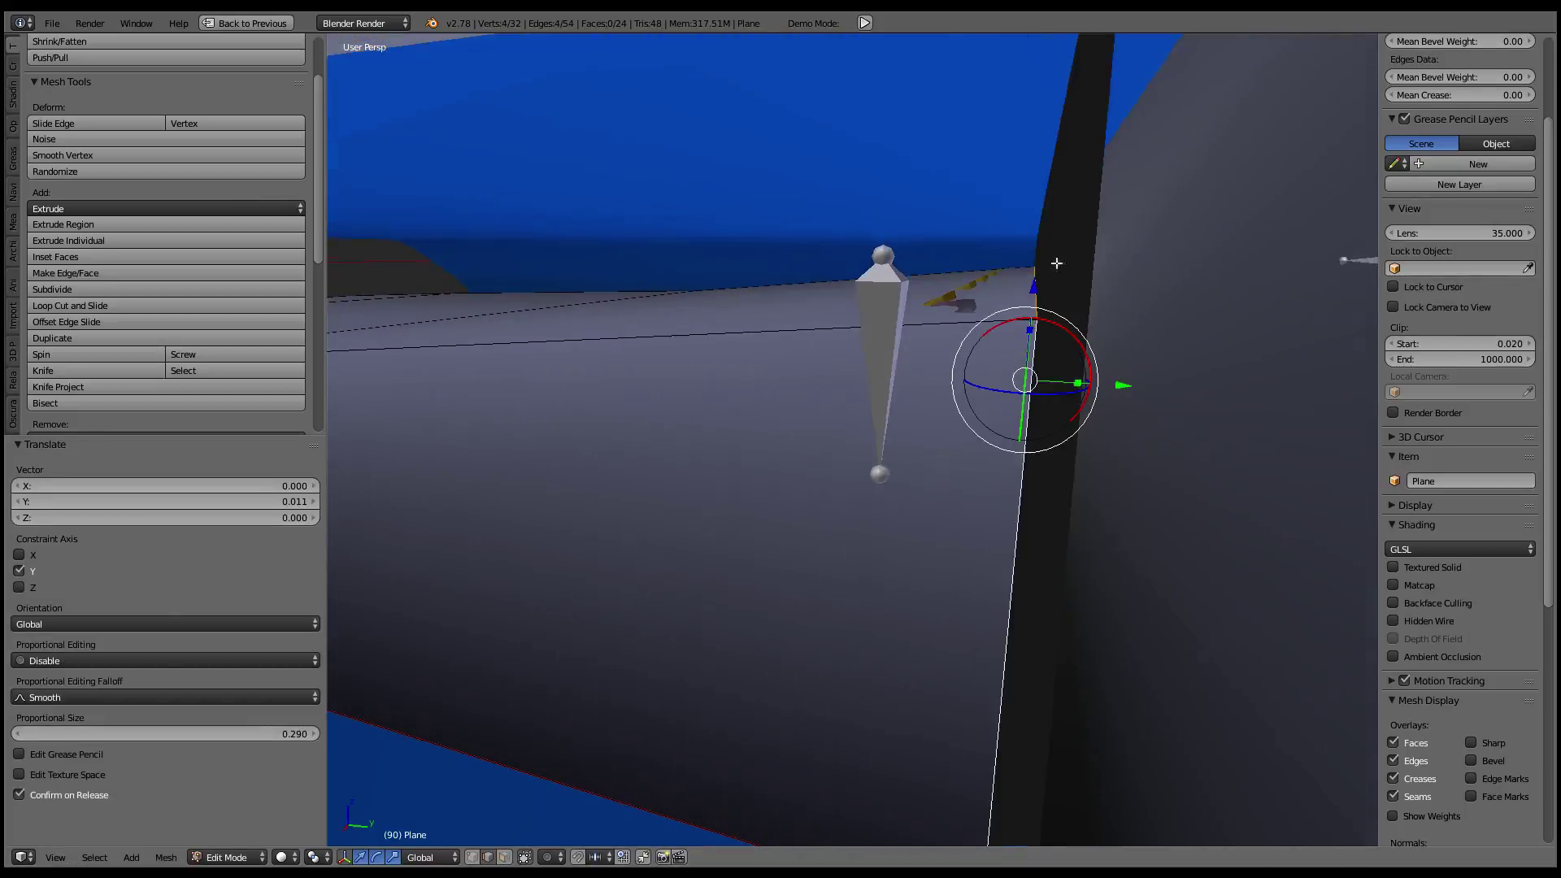
{"action": "left_click_drag", "start_coordinate": [1056, 177], "coordinate": [1055, 167]}
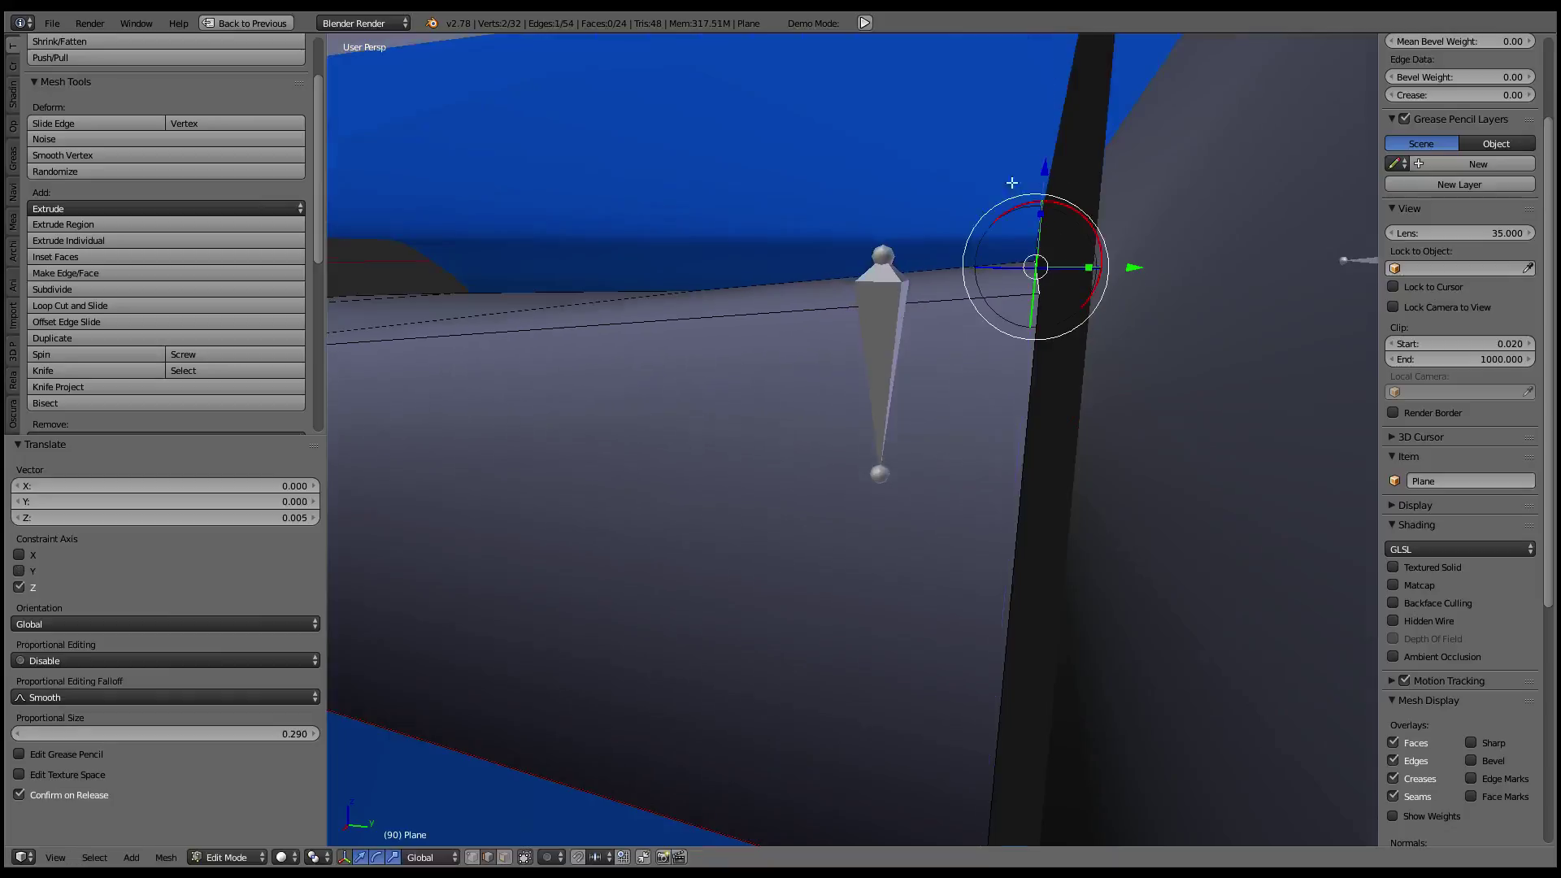
{"action": "mouse_move", "coordinate": [1055, 167]}
{"action": "middle_mouse_down"}
{"action": "mouse_move", "coordinate": [1056, 301]}
{"action": "mouse_move", "coordinate": [1012, 297]}
{"action": "mouse_move", "coordinate": [1211, 311]}
{"action": "mouse_move", "coordinate": [972, 348]}
{"action": "mouse_move", "coordinate": [881, 393]}
{"action": "mouse_move", "coordinate": [749, 378]}
{"action": "mouse_move", "coordinate": [881, 477]}
{"action": "mouse_move", "coordinate": [937, 439]}
{"action": "mouse_move", "coordinate": [927, 456]}
{"action": "mouse_move", "coordinate": [897, 447]}
{"action": "mouse_move", "coordinate": [959, 373]}
{"action": "mouse_move", "coordinate": [1098, 374]}
{"action": "middle_mouse_up"}
- Move the thin slab's edge loop slightly along Y and return to Object Mode
{"action": "key", "text": "a"}
{"action": "mouse_move", "coordinate": [898, 389]}
{"action": "middle_mouse_down"}
{"action": "mouse_move", "coordinate": [910, 338]}
{"action": "mouse_move", "coordinate": [932, 359]}
{"action": "mouse_move", "coordinate": [805, 349]}
{"action": "middle_mouse_up"}
{"action": "right_click", "coordinate": [945, 401], "text": "alt"}
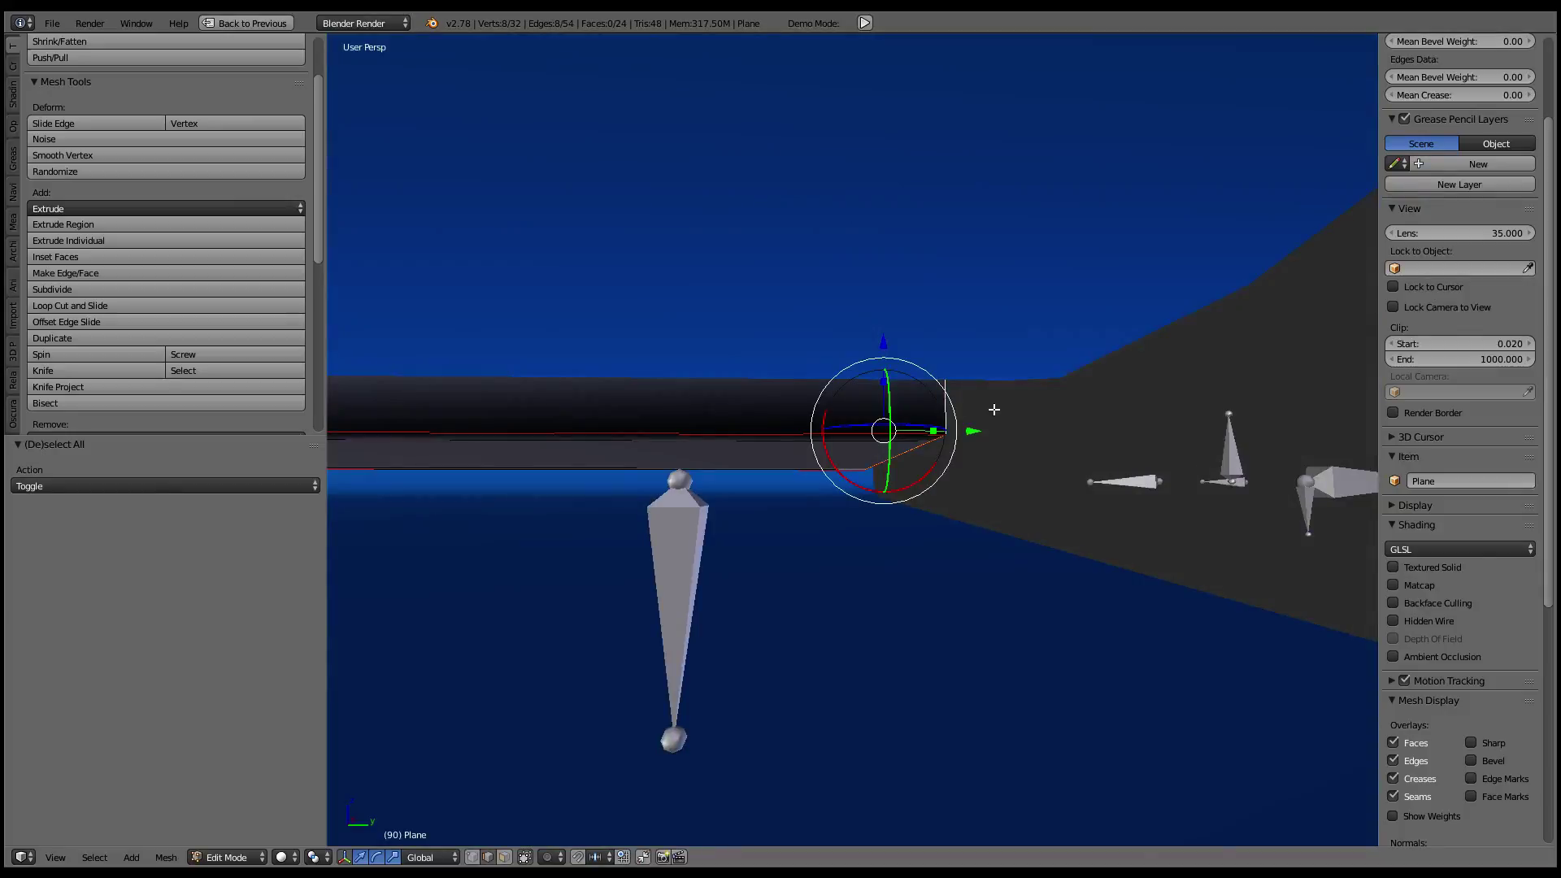
{"action": "key", "text": "g"}
{"action": "key", "text": "y"}
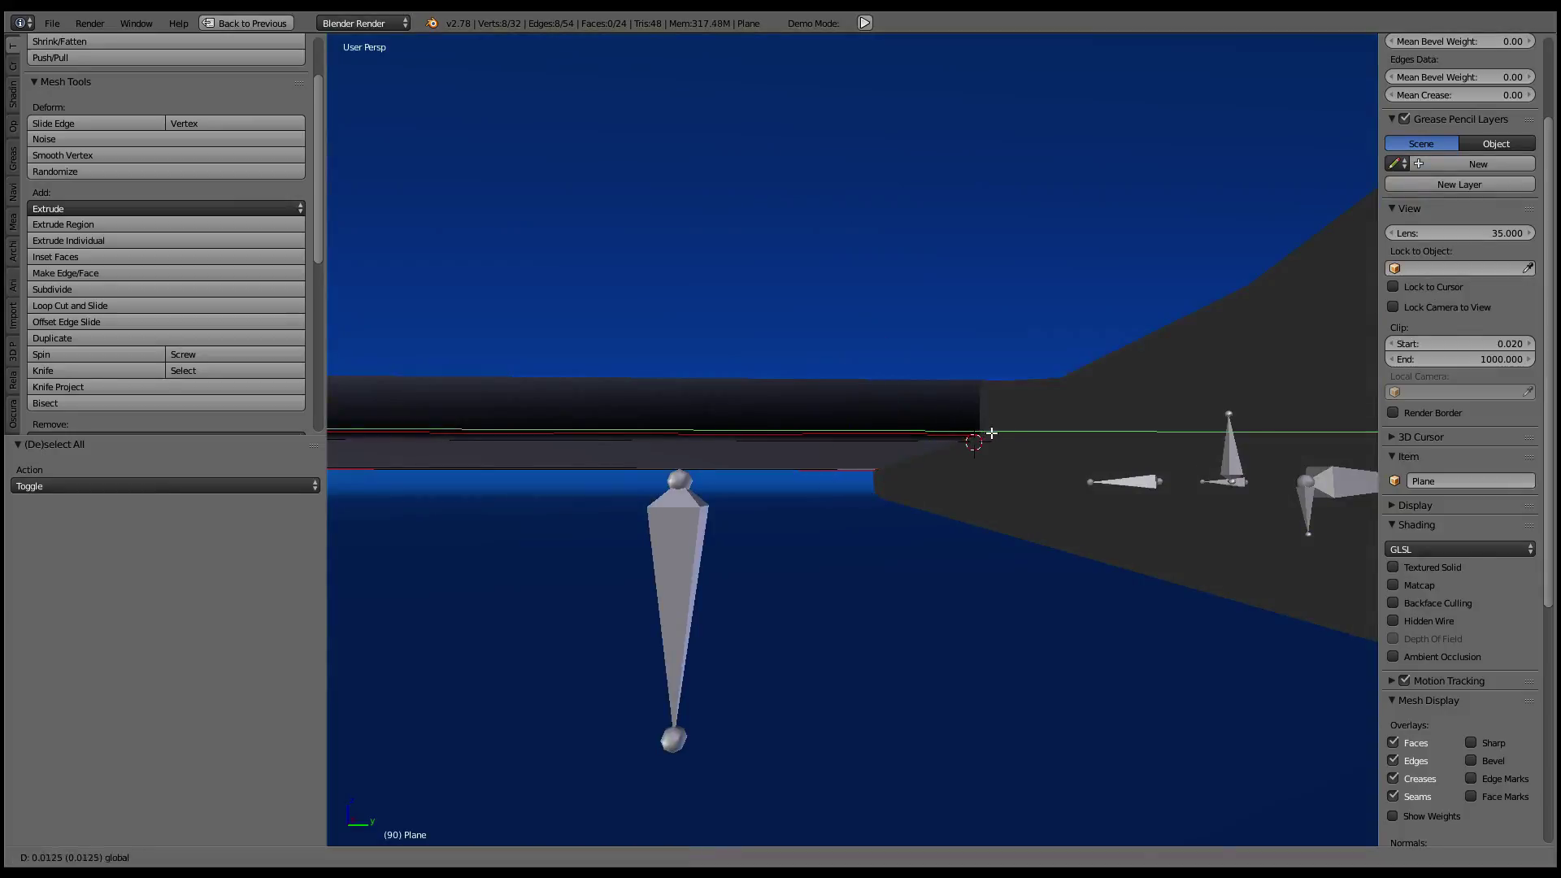
{"action": "left_click", "coordinate": [993, 434]}
{"action": "mouse_move", "coordinate": [993, 434]}
{"action": "middle_mouse_down"}
{"action": "mouse_move", "coordinate": [1023, 395]}
{"action": "mouse_move", "coordinate": [930, 388]}
{"action": "mouse_move", "coordinate": [984, 382]}
{"action": "mouse_move", "coordinate": [998, 349]}
{"action": "mouse_move", "coordinate": [965, 407]}
{"action": "middle_mouse_up"}
{"action": "key", "text": "Tab"}
{"action": "scroll", "coordinate": [1022, 388], "scroll_direction": "down", "scroll_amount": 5}
{"action": "scroll", "coordinate": [1000, 358], "scroll_direction": "up", "scroll_amount": 3}
{"action": "scroll", "coordinate": [992, 385], "scroll_direction": "up", "scroll_amount": 3}
{"action": "scroll", "coordinate": [963, 398], "scroll_direction": "down", "scroll_amount": 3}
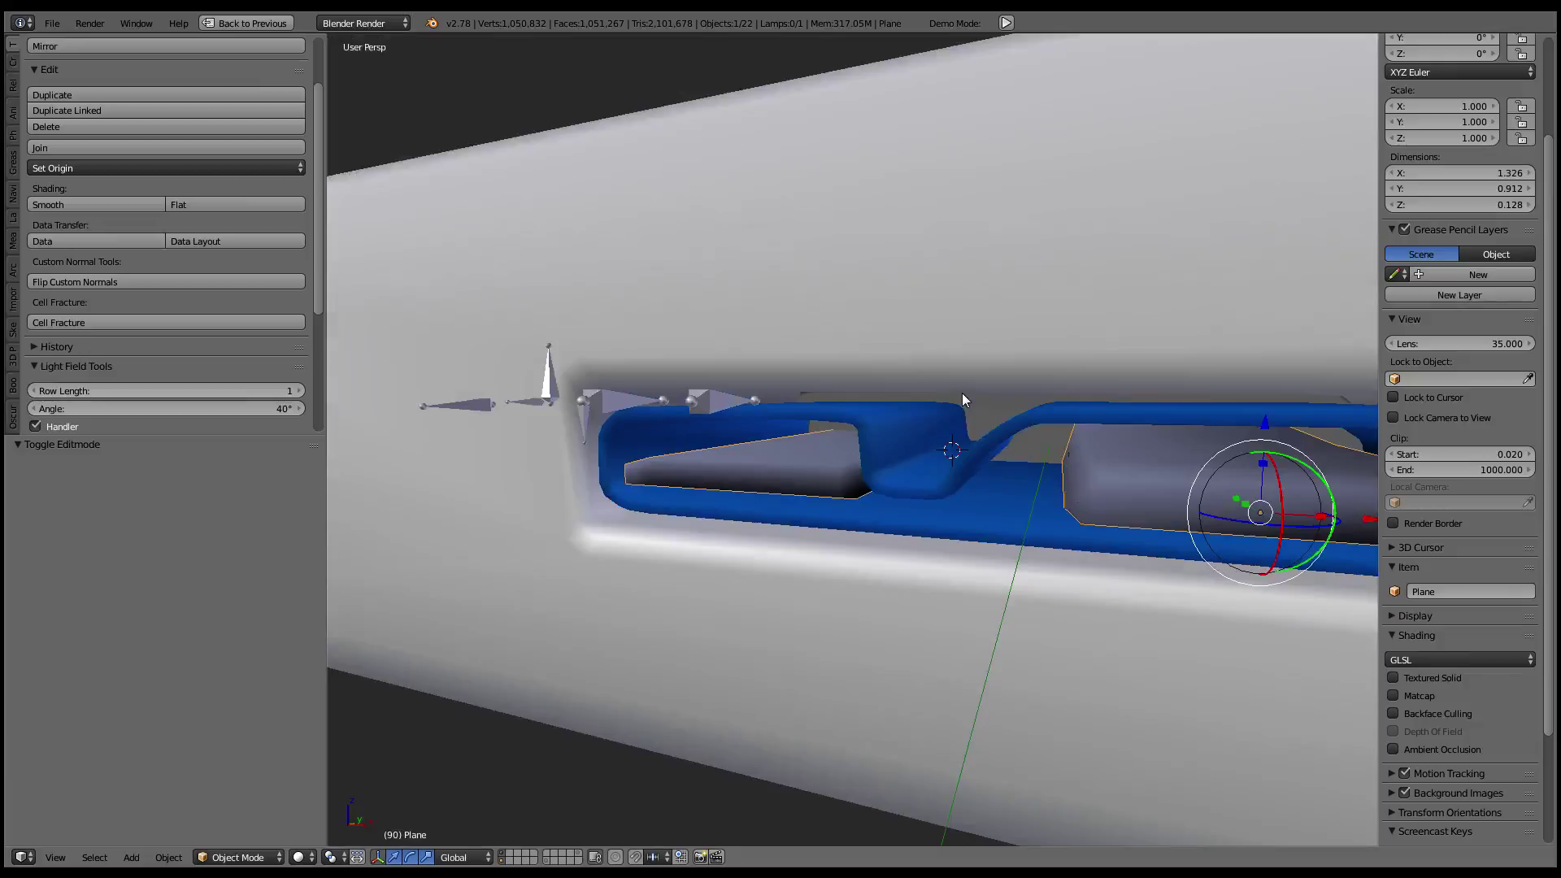
- Inspect the white hull body, briefly entering and leaving Edit Mode
{"action": "scroll", "coordinate": [963, 392], "scroll_direction": "down", "scroll_amount": 2}
{"action": "scroll", "coordinate": [963, 392], "scroll_direction": "down", "scroll_amount": 3}
{"action": "scroll", "coordinate": [961, 387], "scroll_direction": "down", "scroll_amount": 2}
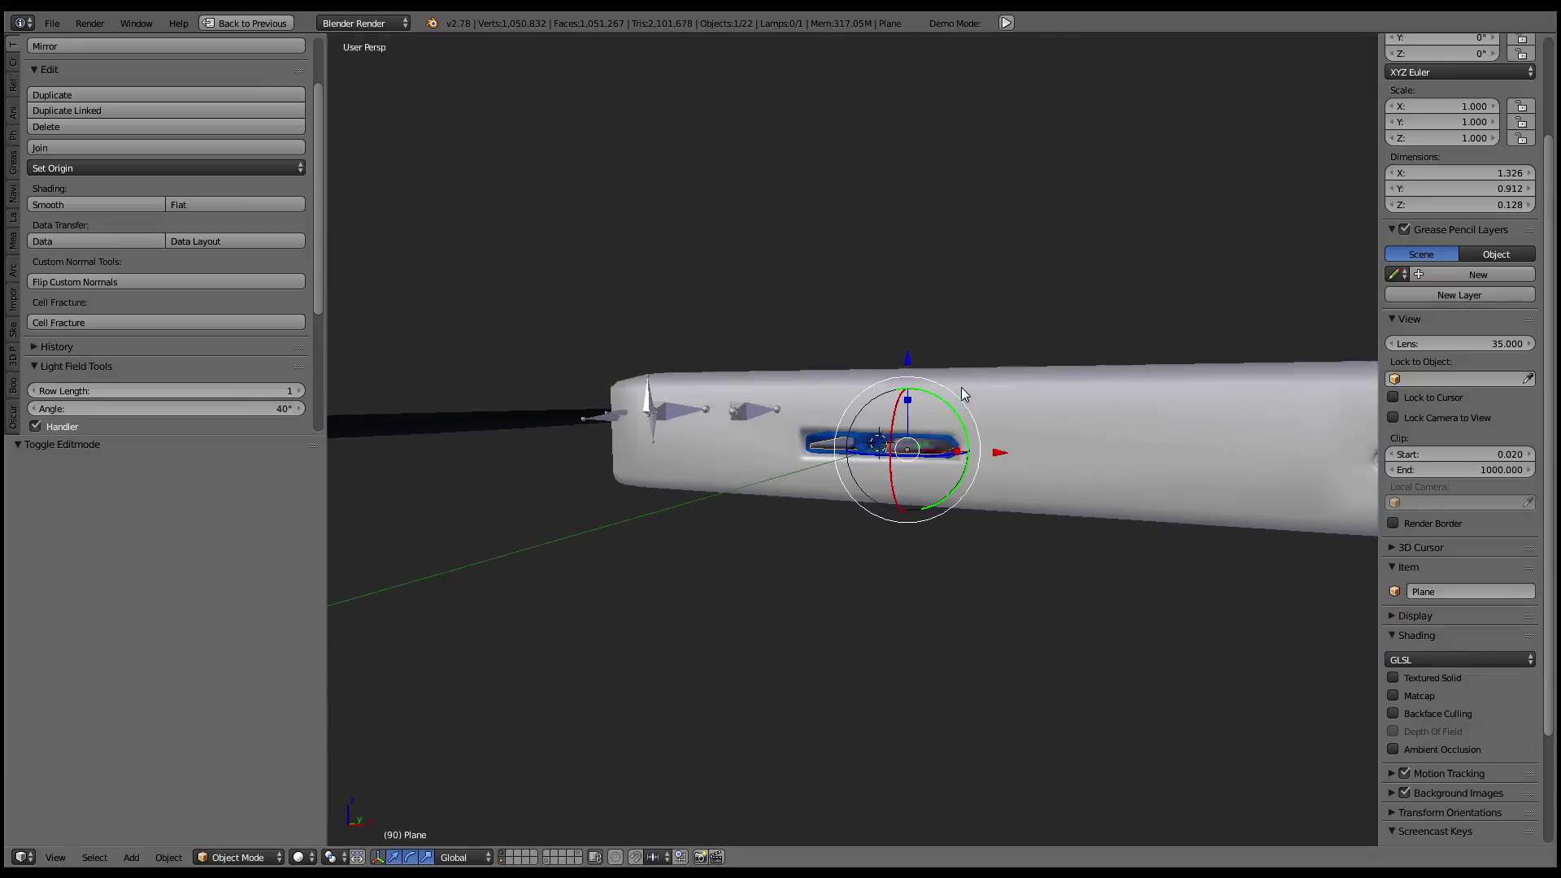
{"action": "mouse_move", "coordinate": [978, 399]}
{"action": "middle_mouse_down"}
{"action": "mouse_move", "coordinate": [1036, 423]}
{"action": "mouse_move", "coordinate": [1032, 378]}
{"action": "middle_mouse_up"}
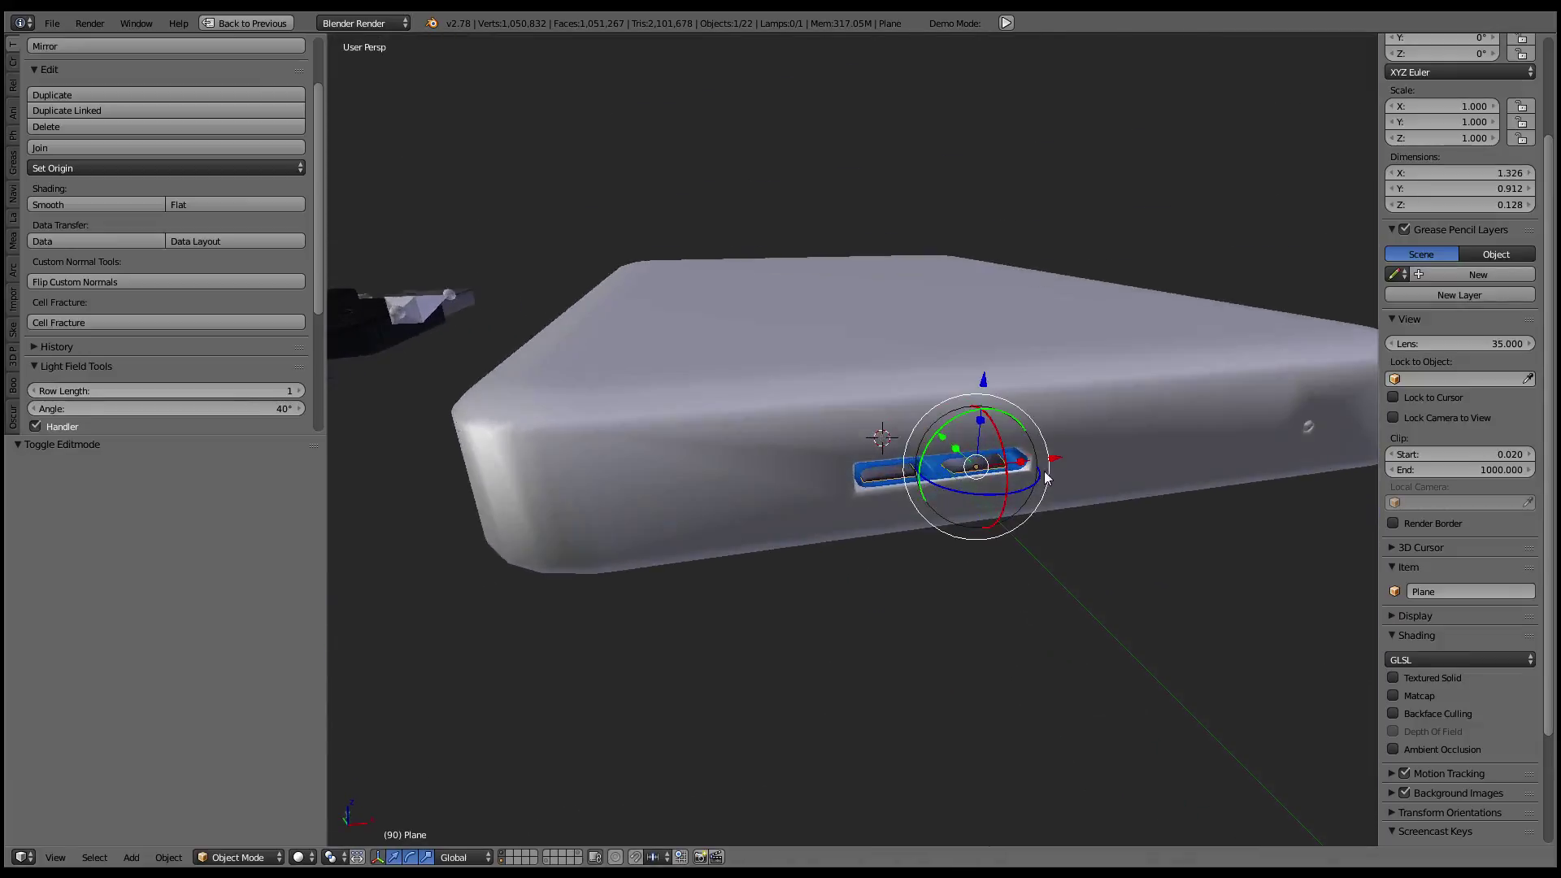
{"action": "right_click", "coordinate": [1033, 378]}
{"action": "key", "text": "g"}
{"action": "right_click", "coordinate": [935, 554]}
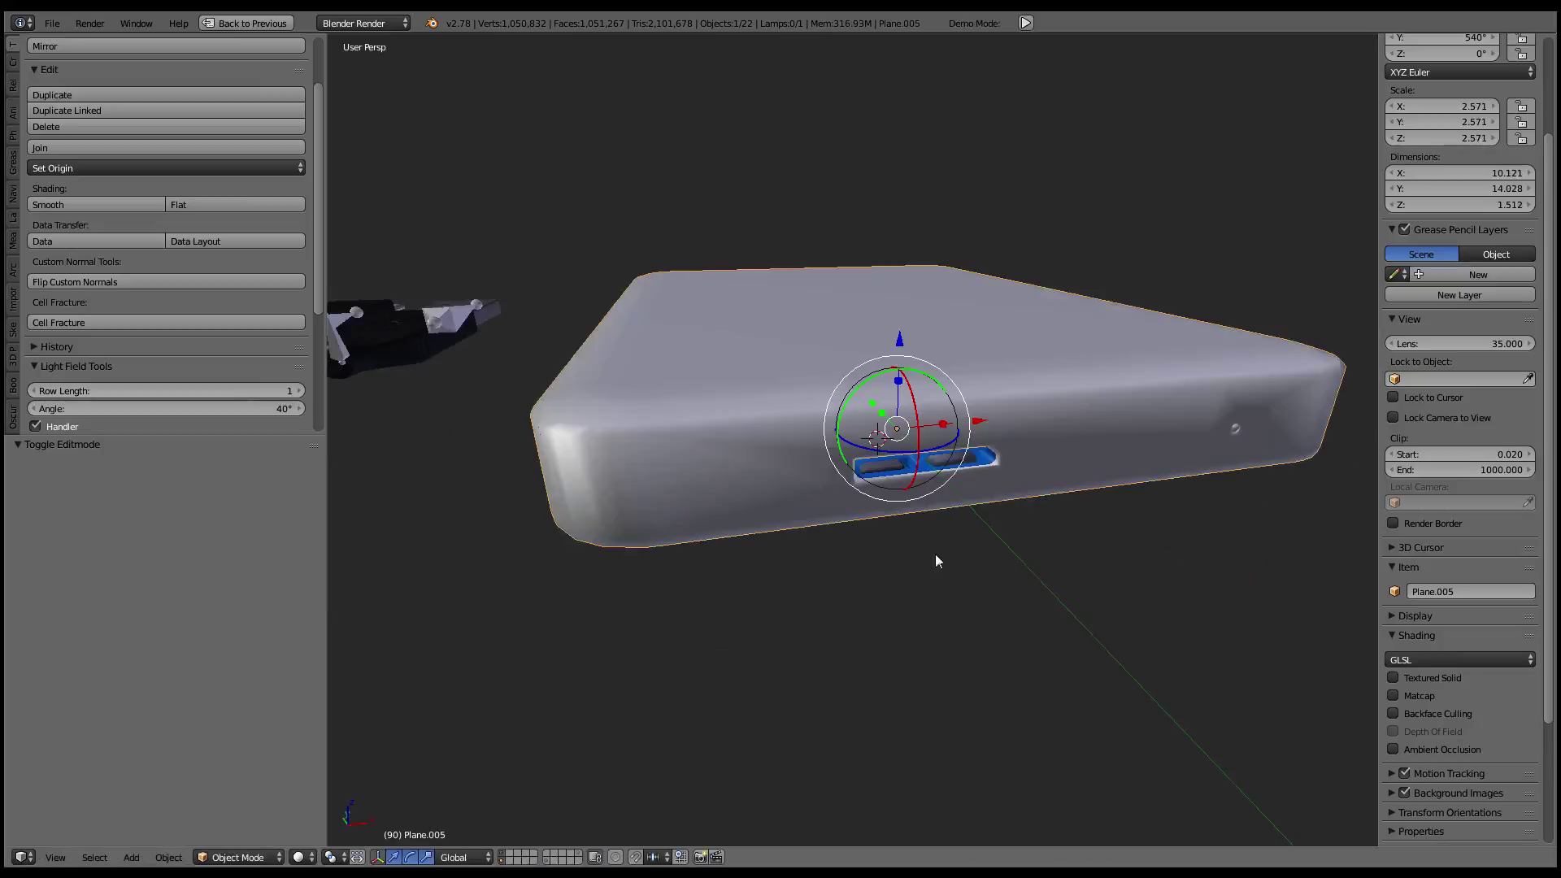
{"action": "mouse_move", "coordinate": [935, 553]}
{"action": "middle_mouse_down"}
{"action": "mouse_move", "coordinate": [896, 416]}
{"action": "mouse_move", "coordinate": [1044, 411]}
{"action": "middle_mouse_up"}
{"action": "key", "text": "Tab"}
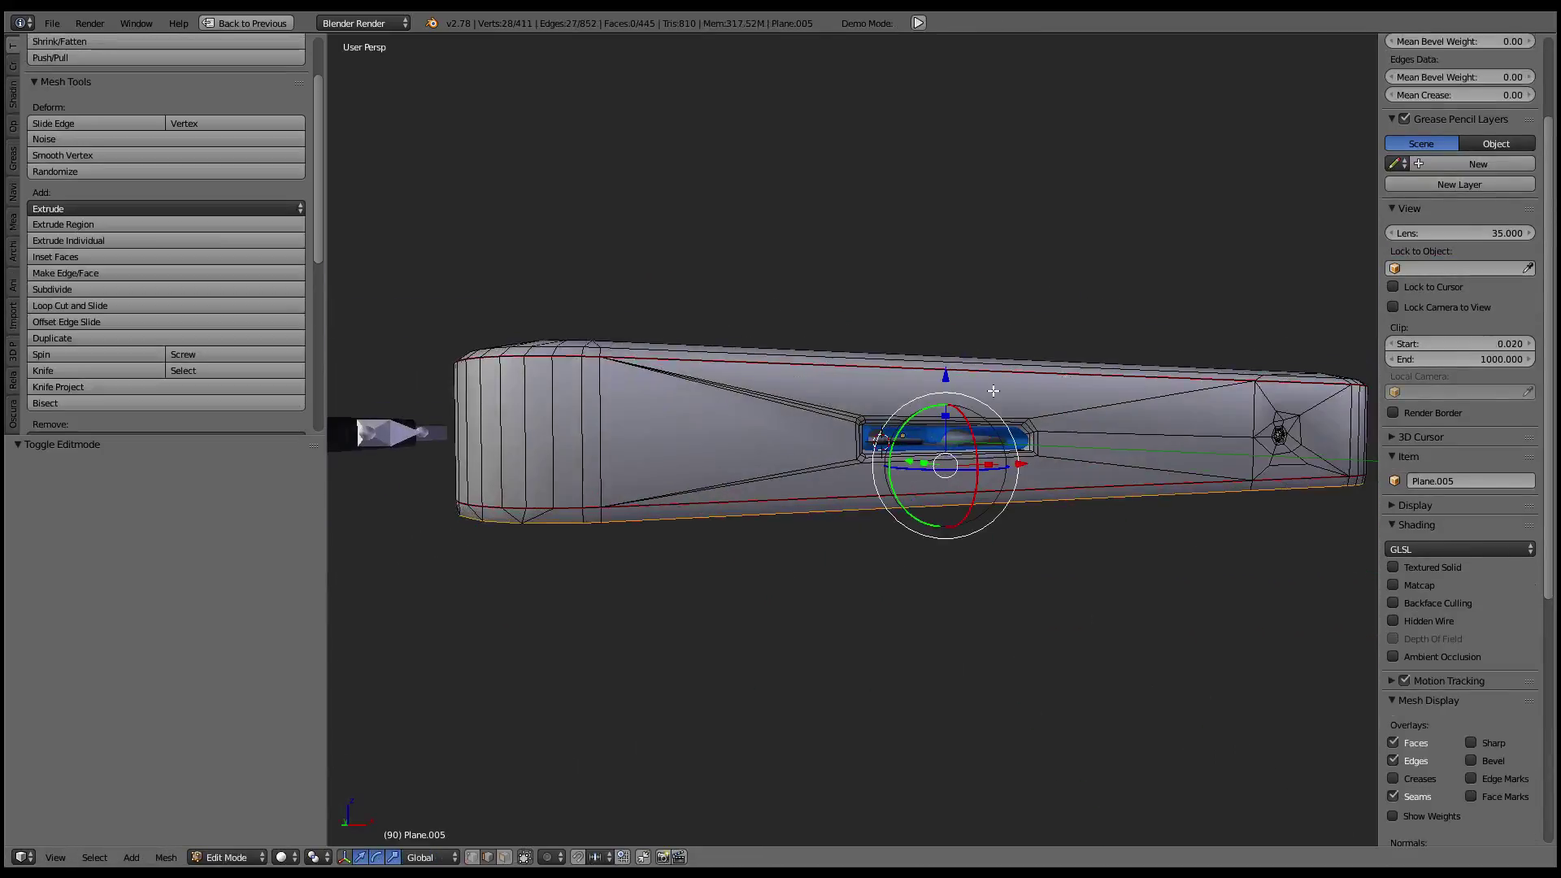
{"action": "key", "text": "Tab"}
{"action": "scroll", "coordinate": [1038, 397], "scroll_direction": "up", "scroll_amount": 3}
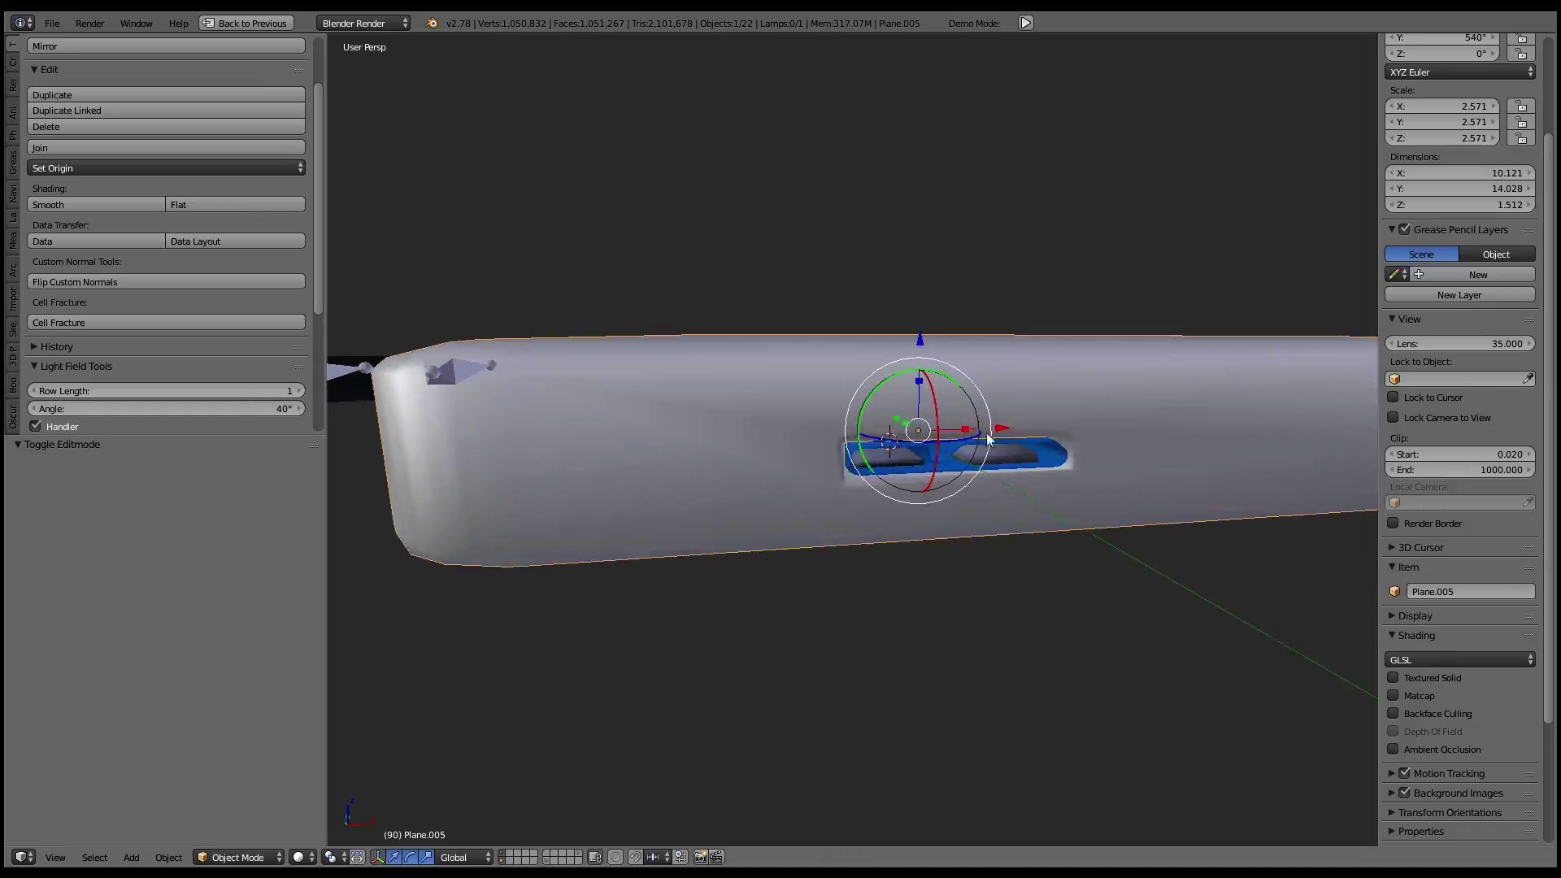
{"action": "scroll", "coordinate": [992, 491], "scroll_direction": "up", "scroll_amount": 3}
{"action": "scroll", "coordinate": [991, 492], "scroll_direction": "down", "scroll_amount": 2}
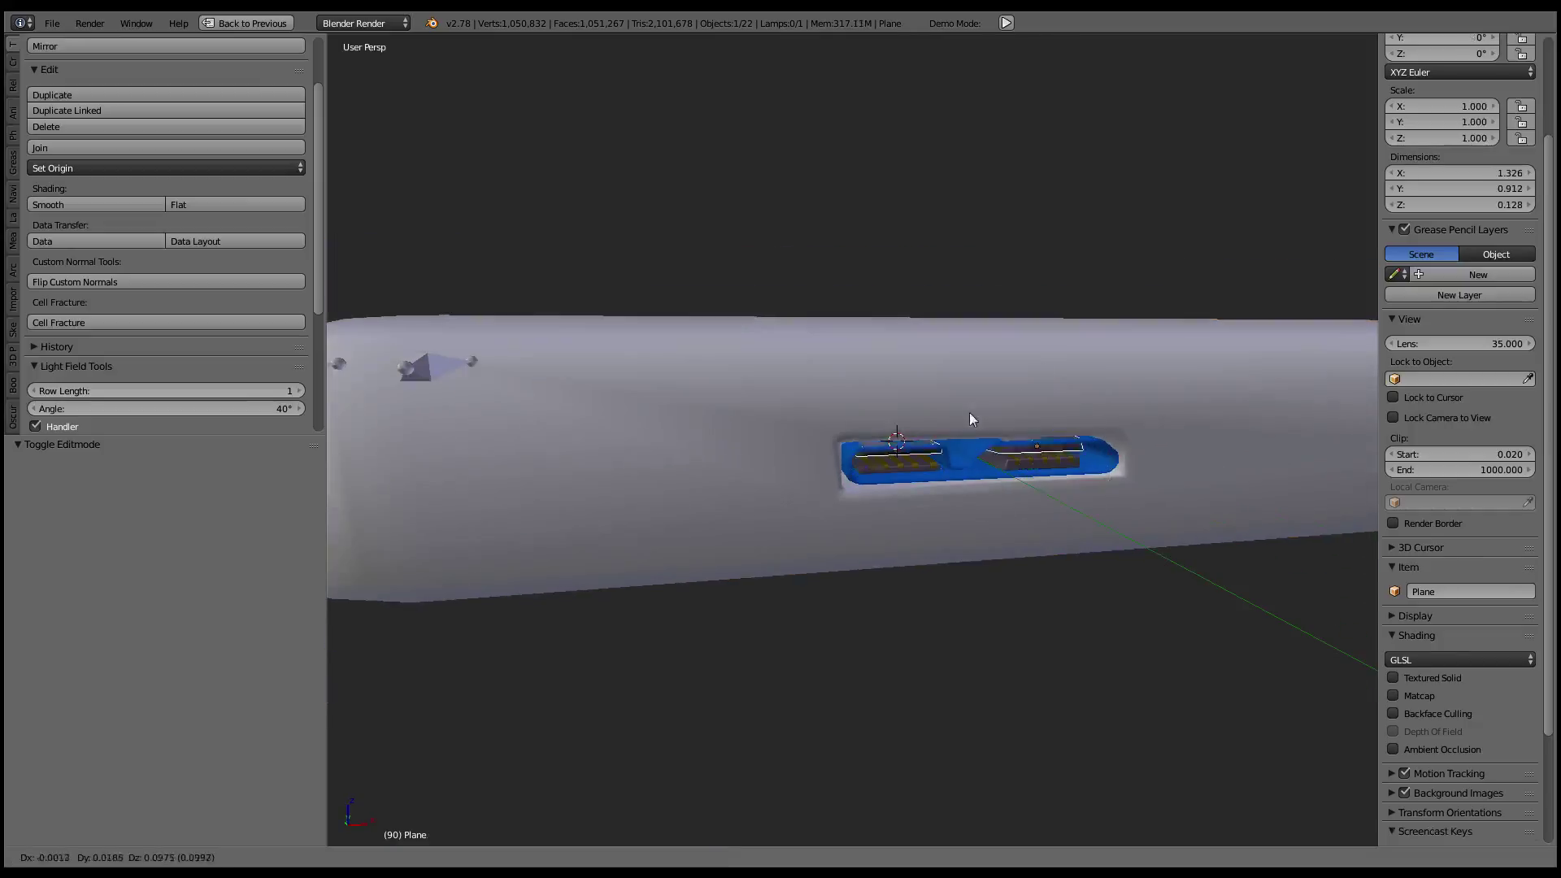
- Select both slot parts plus the hull body last, and join them with Ctrl+J
{"action": "right_click", "coordinate": [980, 465]}
{"action": "right_click", "coordinate": [955, 459], "text": "shift"}
{"action": "right_click", "coordinate": [943, 418], "text": "shift"}
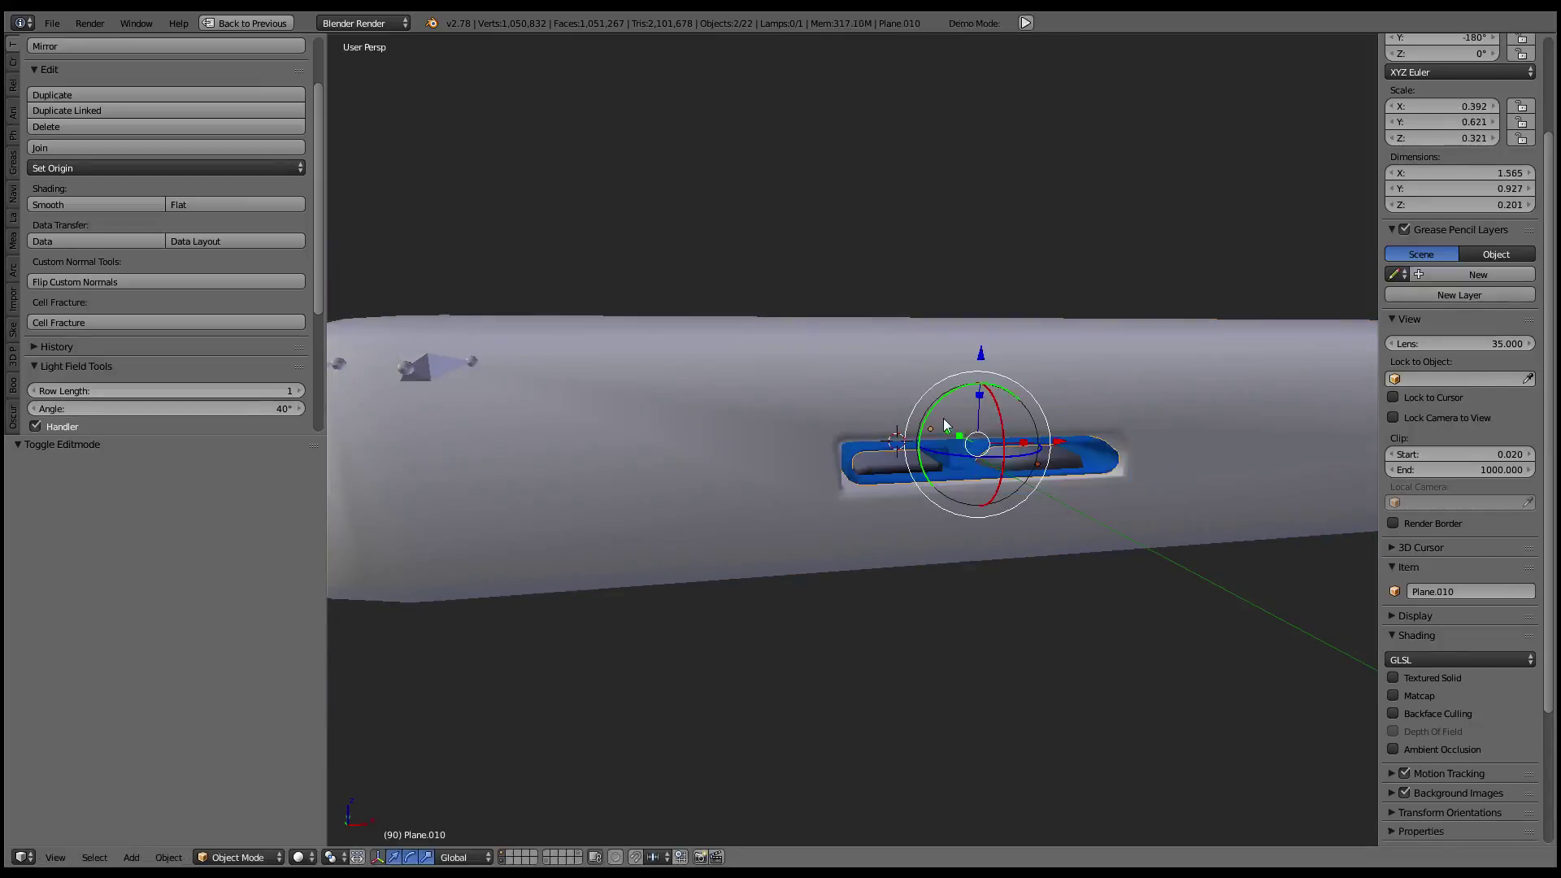
{"action": "key", "text": "g"}
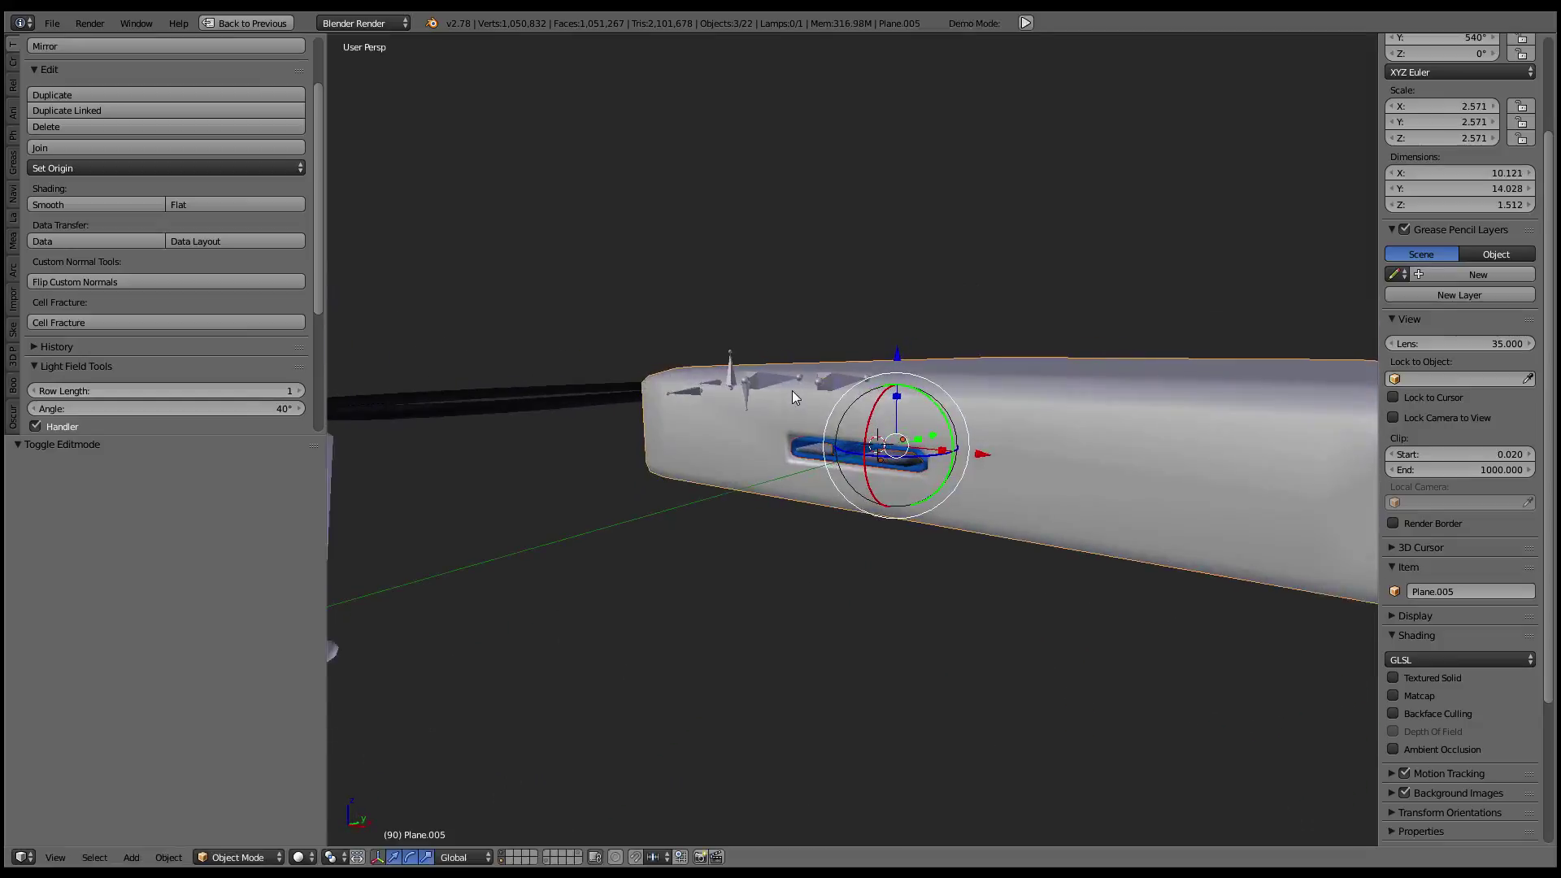
{"action": "right_click", "coordinate": [771, 198]}
{"action": "middle_click_drag", "start_coordinate": [828, 314], "coordinate": [988, 452]}
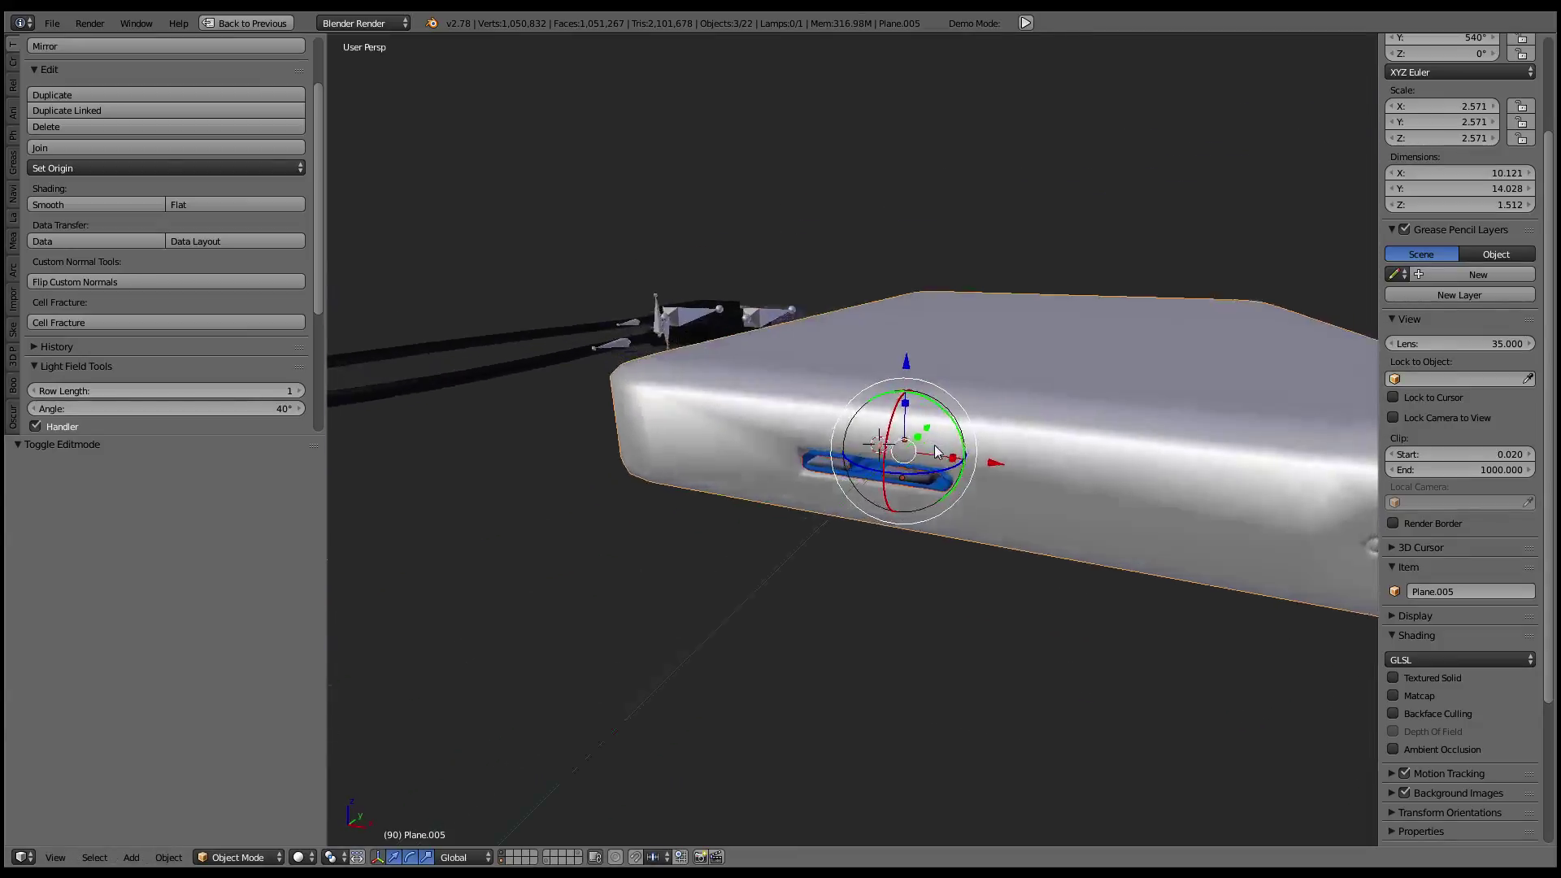
{"action": "key", "text": "ctrl+j"}
{"action": "scroll", "coordinate": [978, 447], "scroll_direction": "up", "scroll_amount": 5}
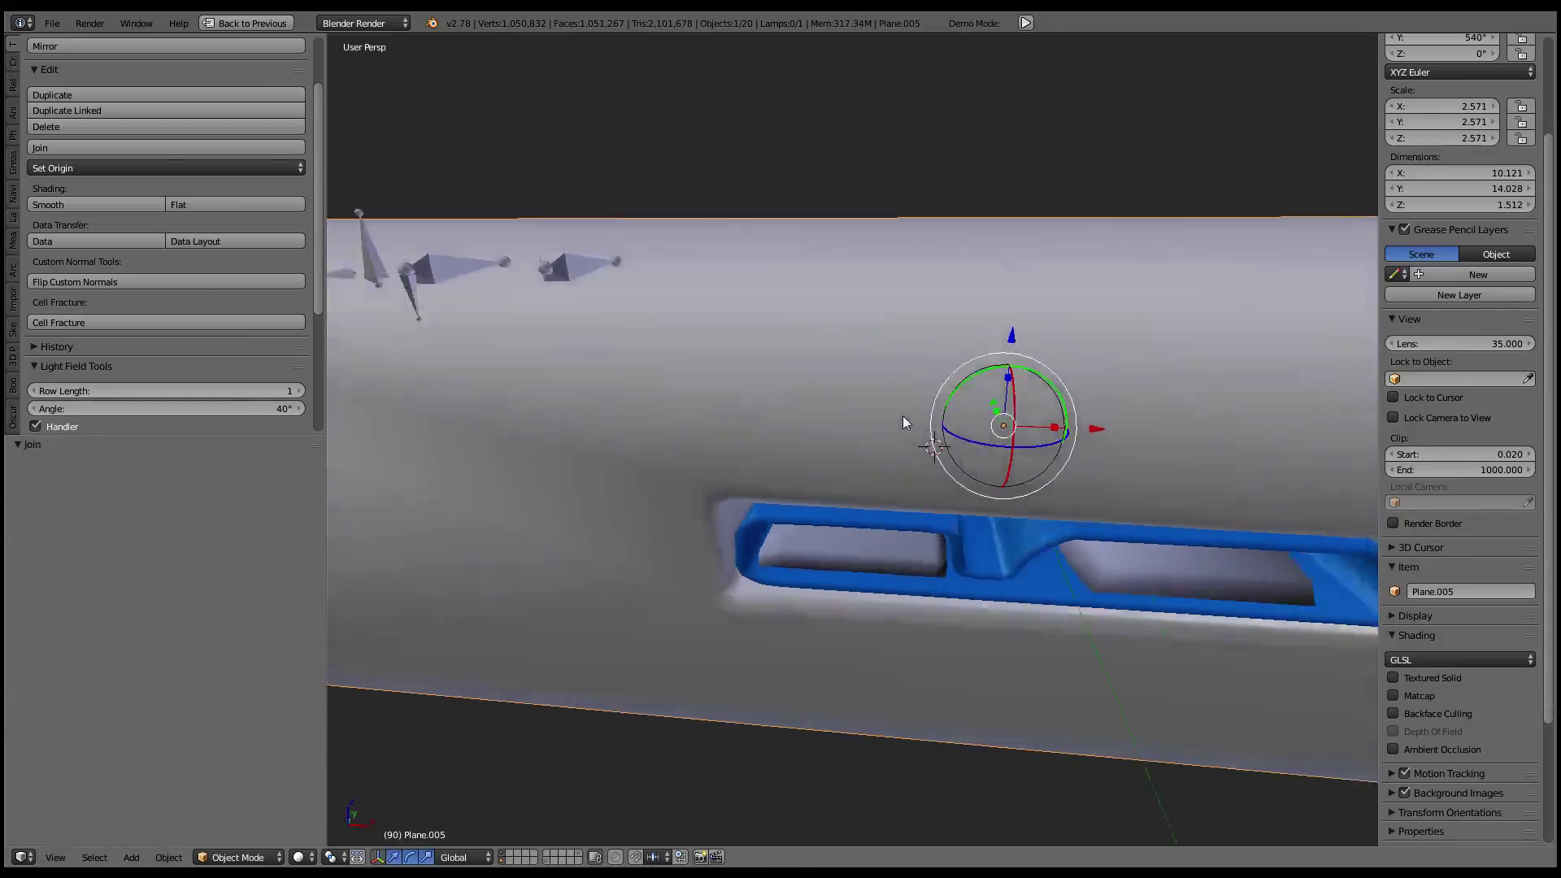
{"action": "key", "text": "g"}
{"action": "right_click", "coordinate": [872, 234]}
{"action": "scroll", "coordinate": [893, 437], "scroll_direction": "down", "scroll_amount": 5}
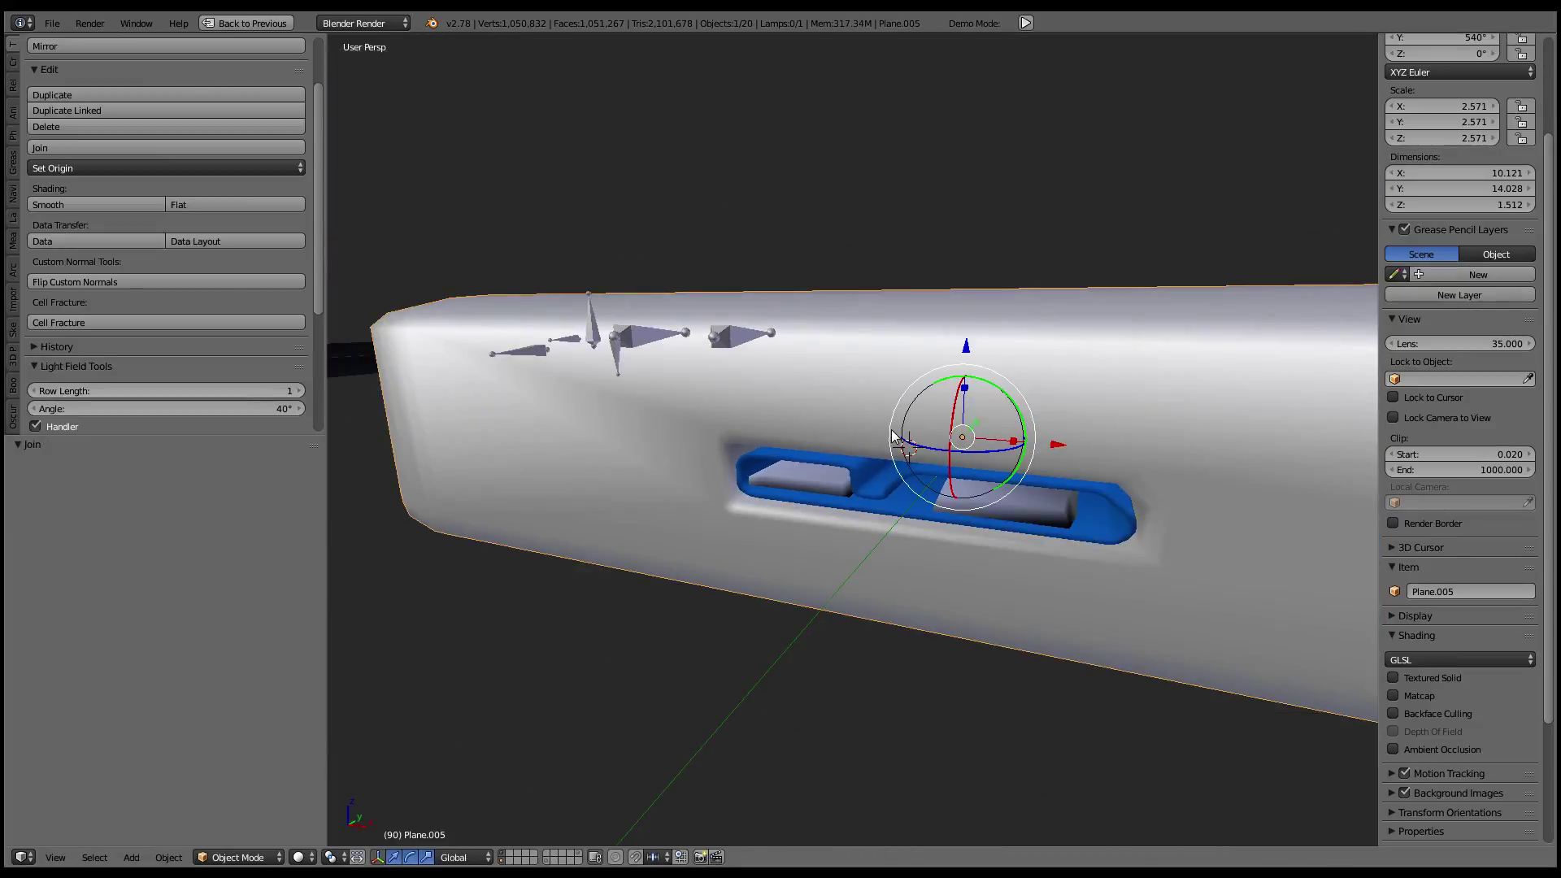
- Select all of the joined hull, unwrap it, and check the result in the UV editor
{"action": "key", "text": "Tab"}
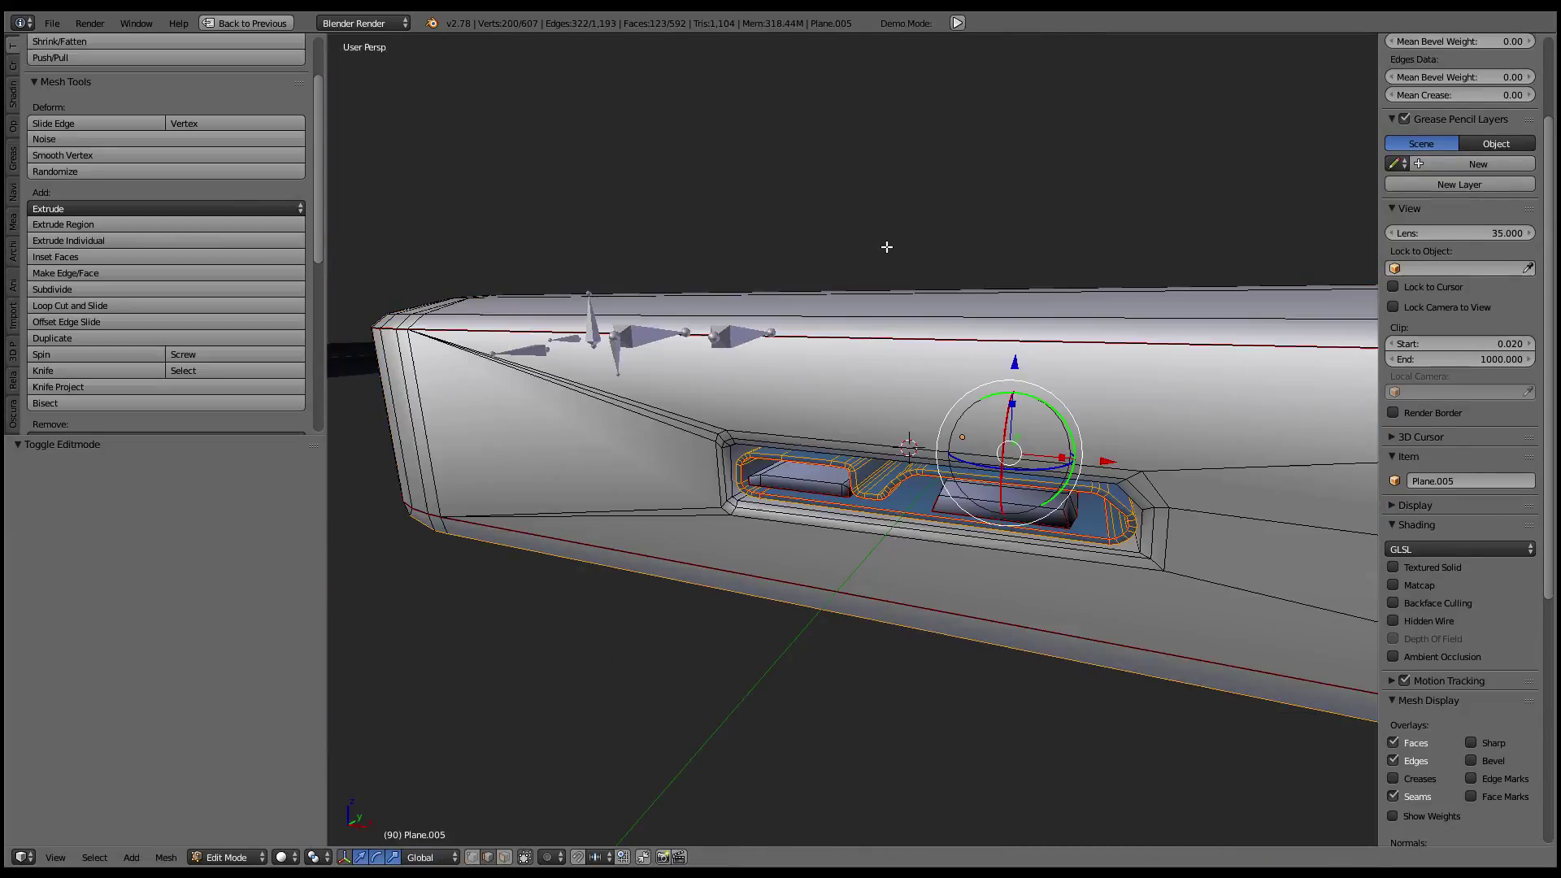
{"action": "key", "text": "a"}
{"action": "key", "text": "a"}
{"action": "key", "text": "ctrl+Up"}
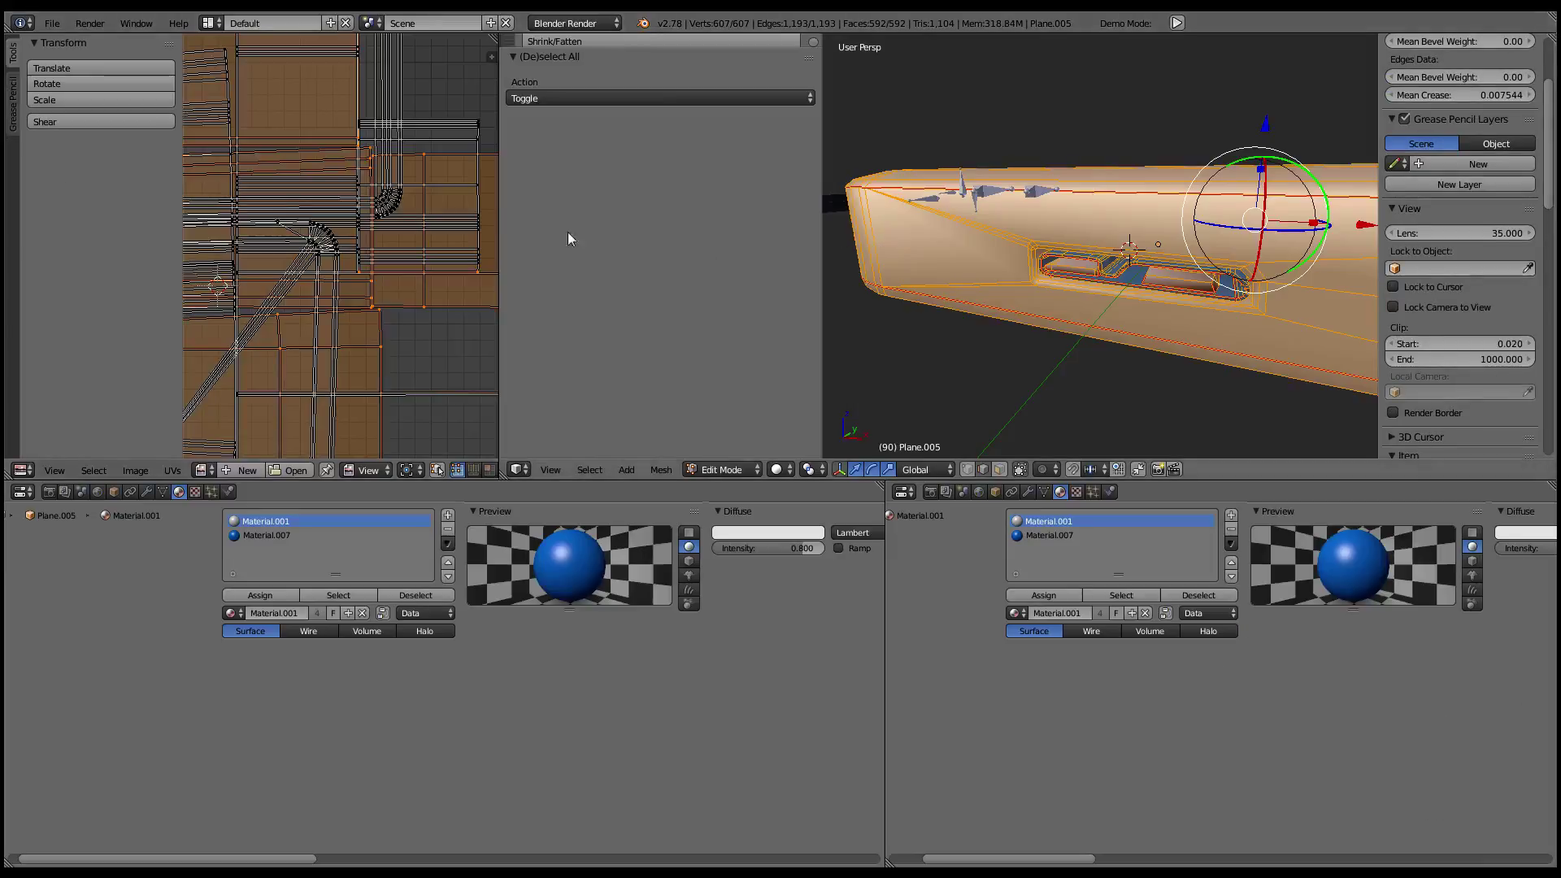
{"action": "scroll", "coordinate": [401, 255], "scroll_direction": "down", "scroll_amount": 2}
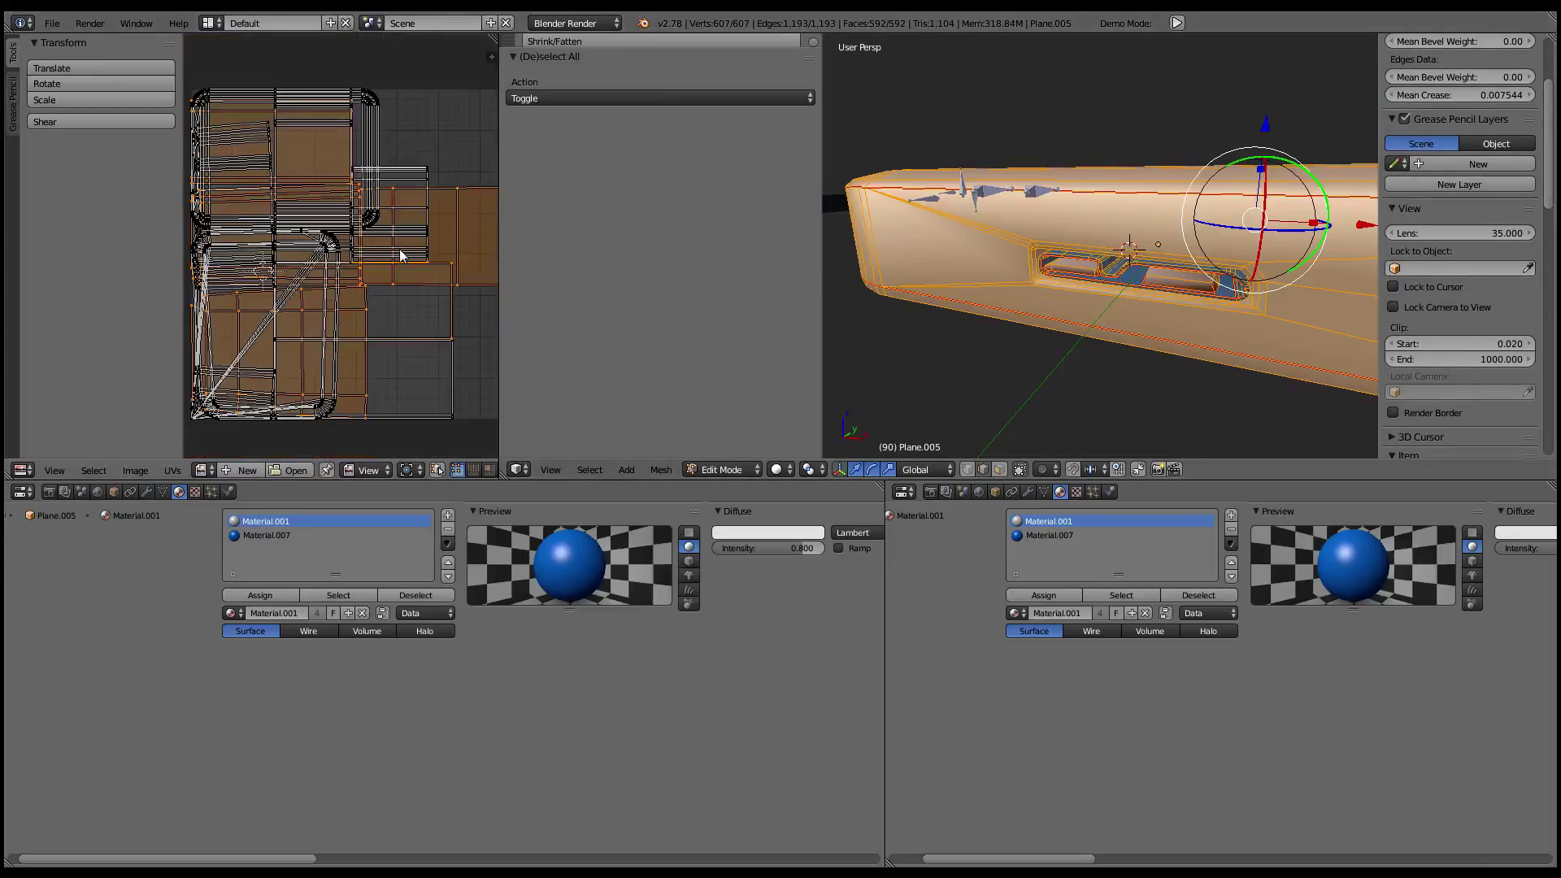
{"action": "key", "text": "u"}
{"action": "left_click", "coordinate": [982, 244]}
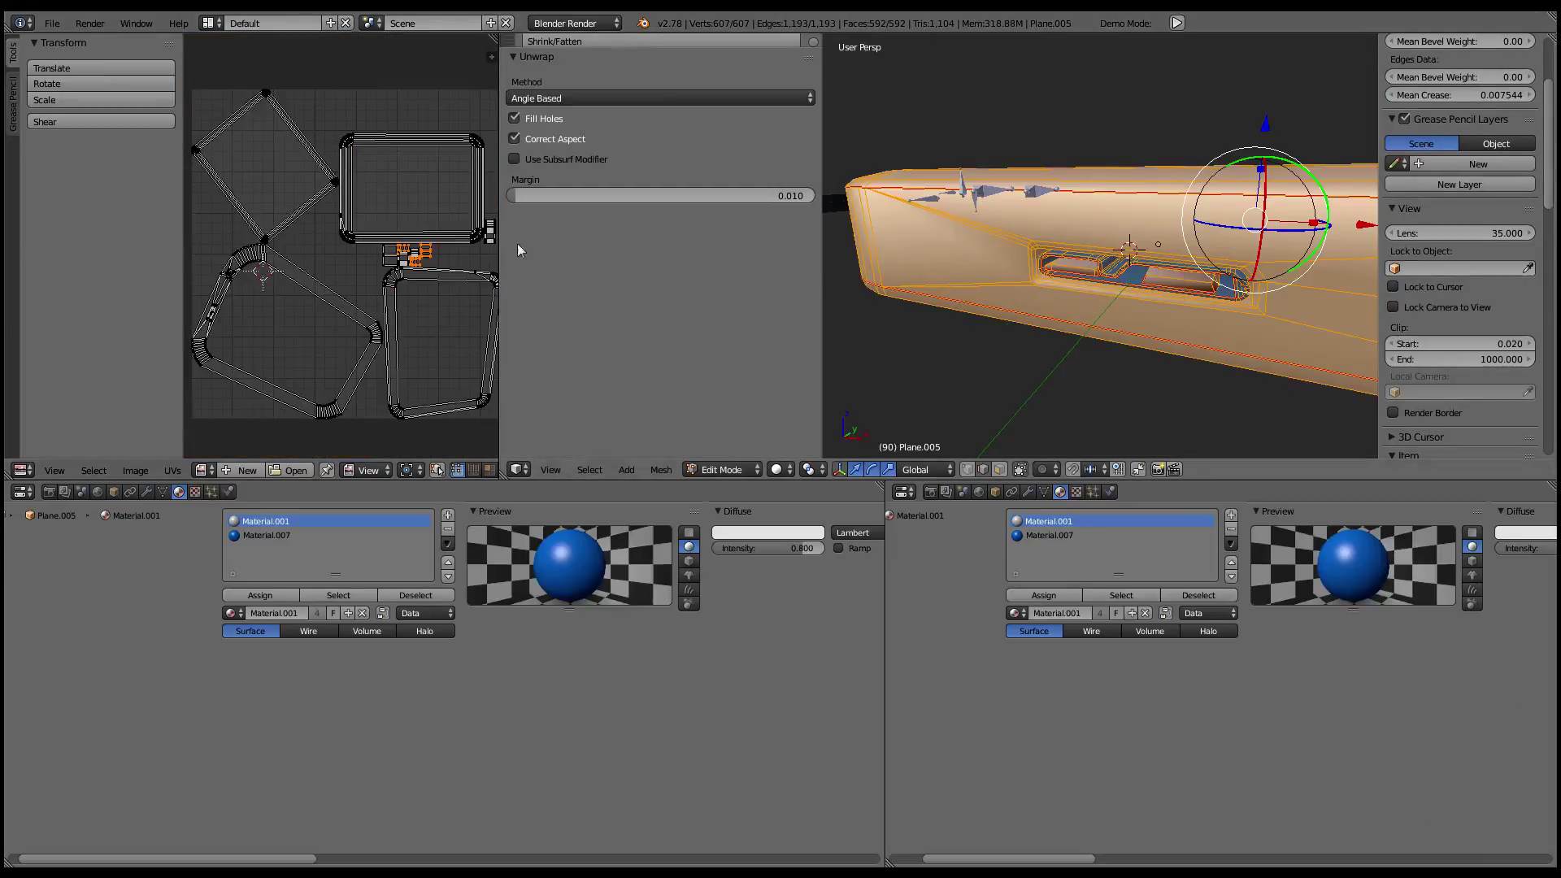
{"action": "key", "text": "ctrl+Up"}
{"action": "scroll", "coordinate": [818, 494], "scroll_direction": "up", "scroll_amount": 1}
{"action": "scroll", "coordinate": [818, 495], "scroll_direction": "up", "scroll_amount": 2}
{"action": "scroll", "coordinate": [770, 422], "scroll_direction": "up", "scroll_amount": 3}
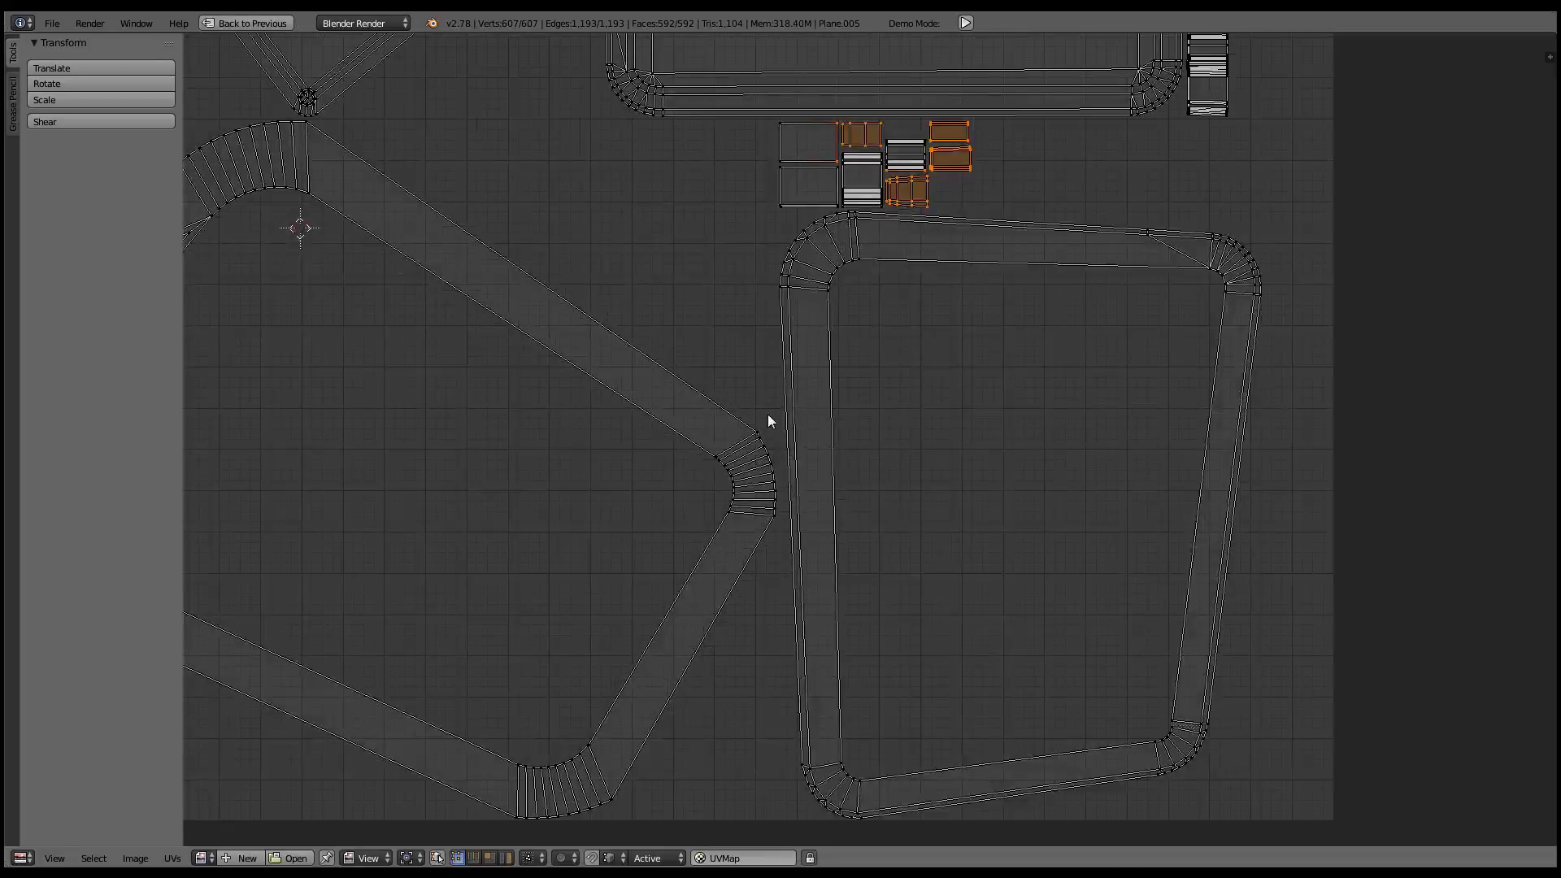
{"action": "key", "text": "ctrl+Up"}
{"action": "key", "text": "ctrl+Up"}
- Mark seams on four edges around the hull's rounded corners
{"action": "mouse_move", "coordinate": [1079, 293]}
{"action": "middle_mouse_down"}
{"action": "mouse_move", "coordinate": [864, 436]}
{"action": "mouse_move", "coordinate": [904, 483]}
{"action": "middle_mouse_up"}
{"action": "right_click", "coordinate": [905, 483]}
{"action": "right_click", "coordinate": [575, 416], "text": "shift"}
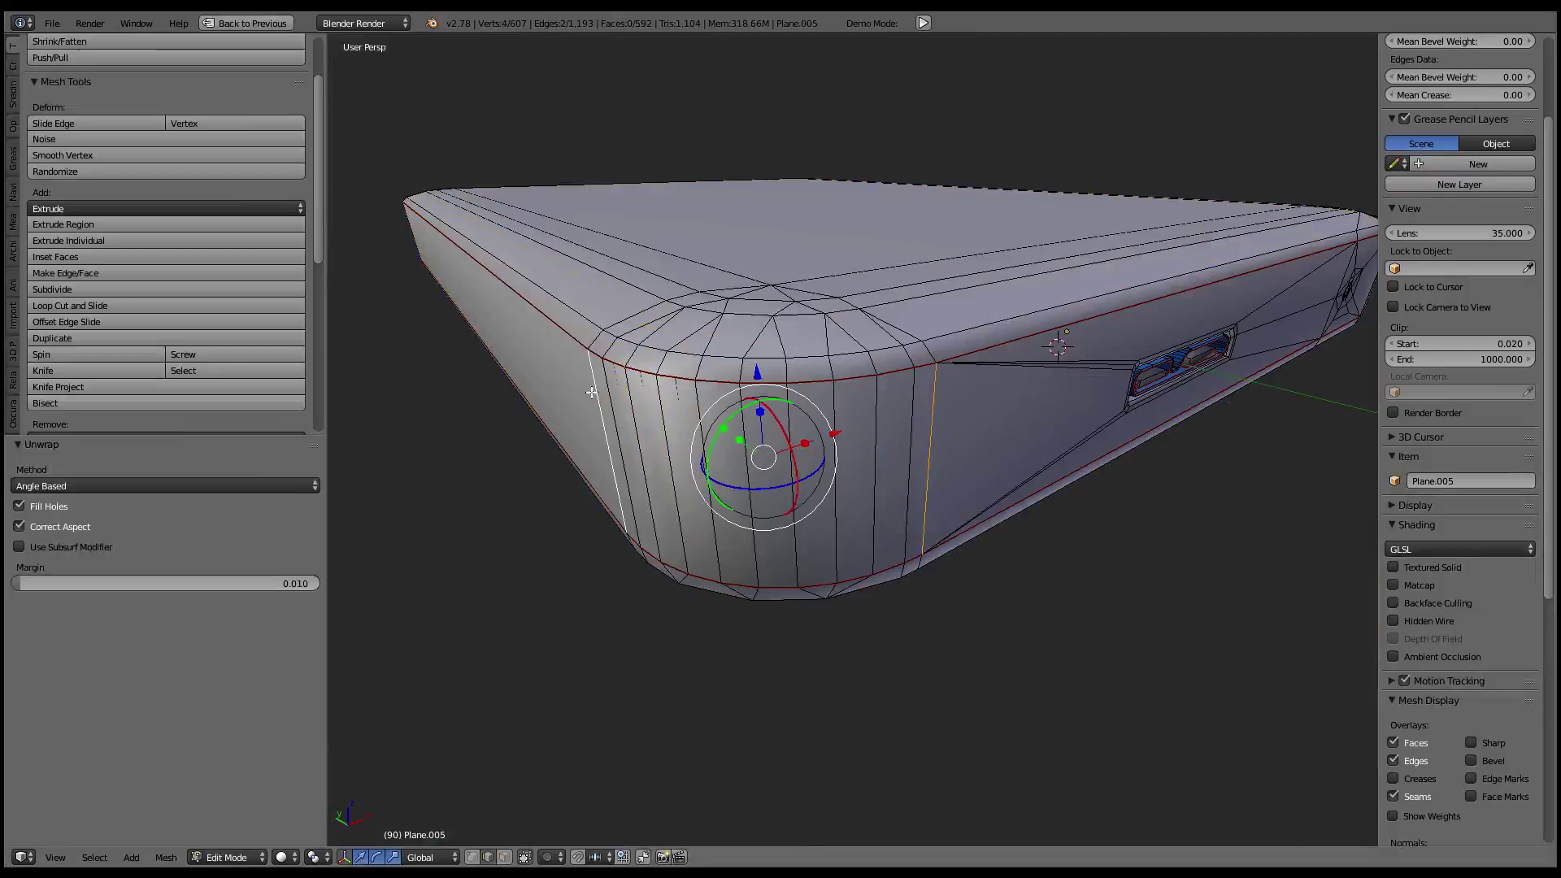
{"action": "mouse_move", "coordinate": [574, 416]}
{"action": "middle_mouse_down"}
{"action": "mouse_move", "coordinate": [837, 340]}
{"action": "mouse_move", "coordinate": [893, 405]}
{"action": "middle_mouse_up"}
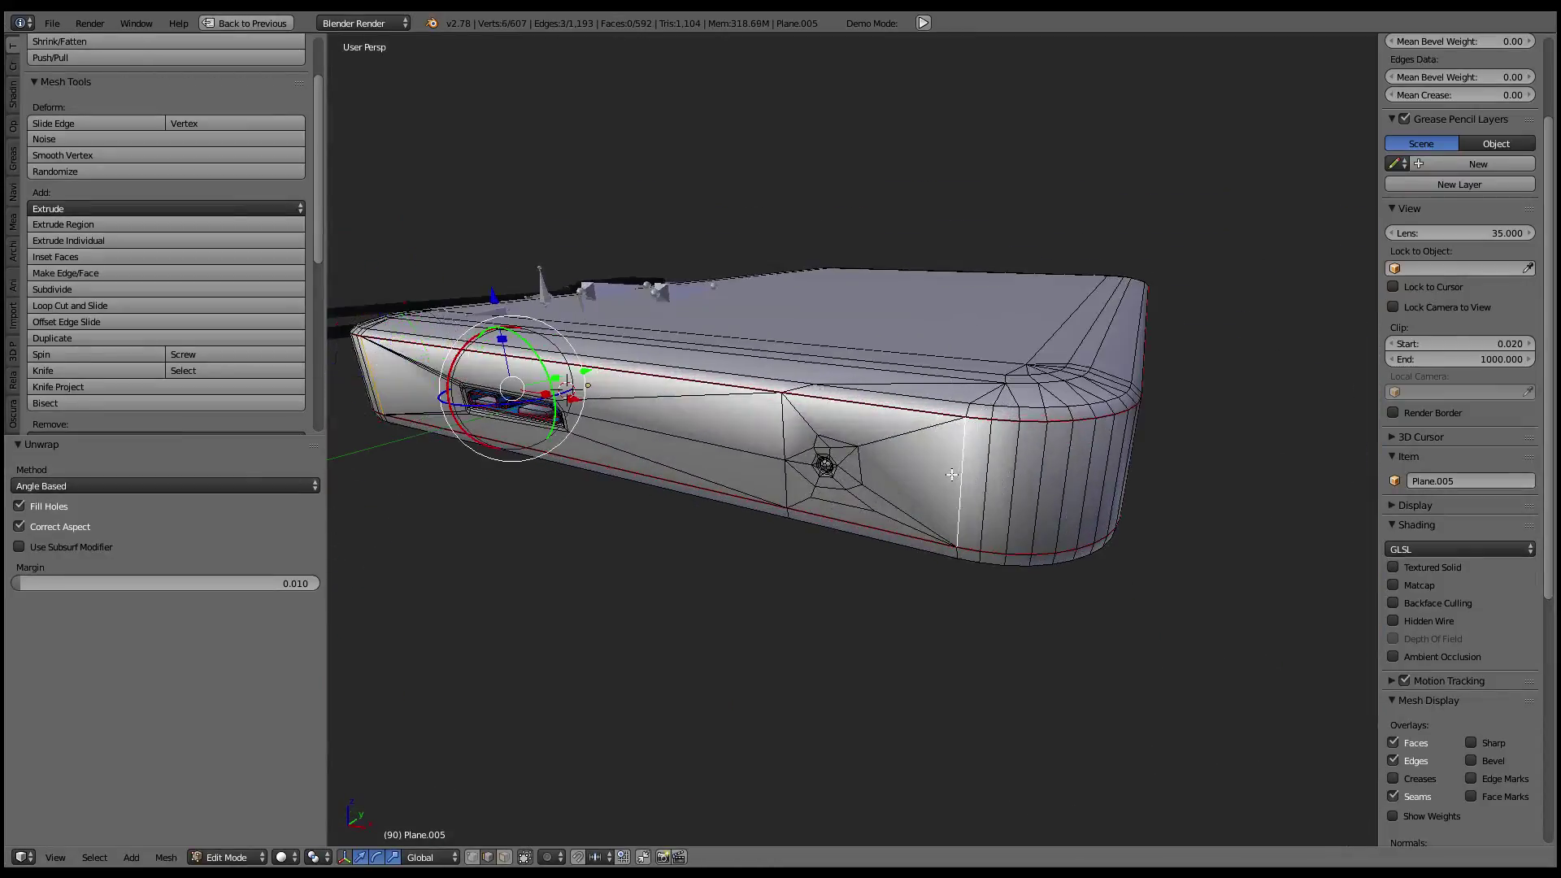
{"action": "middle_click_drag", "start_coordinate": [952, 474], "coordinate": [848, 457]}
{"action": "right_click", "coordinate": [862, 479], "text": "shift"}
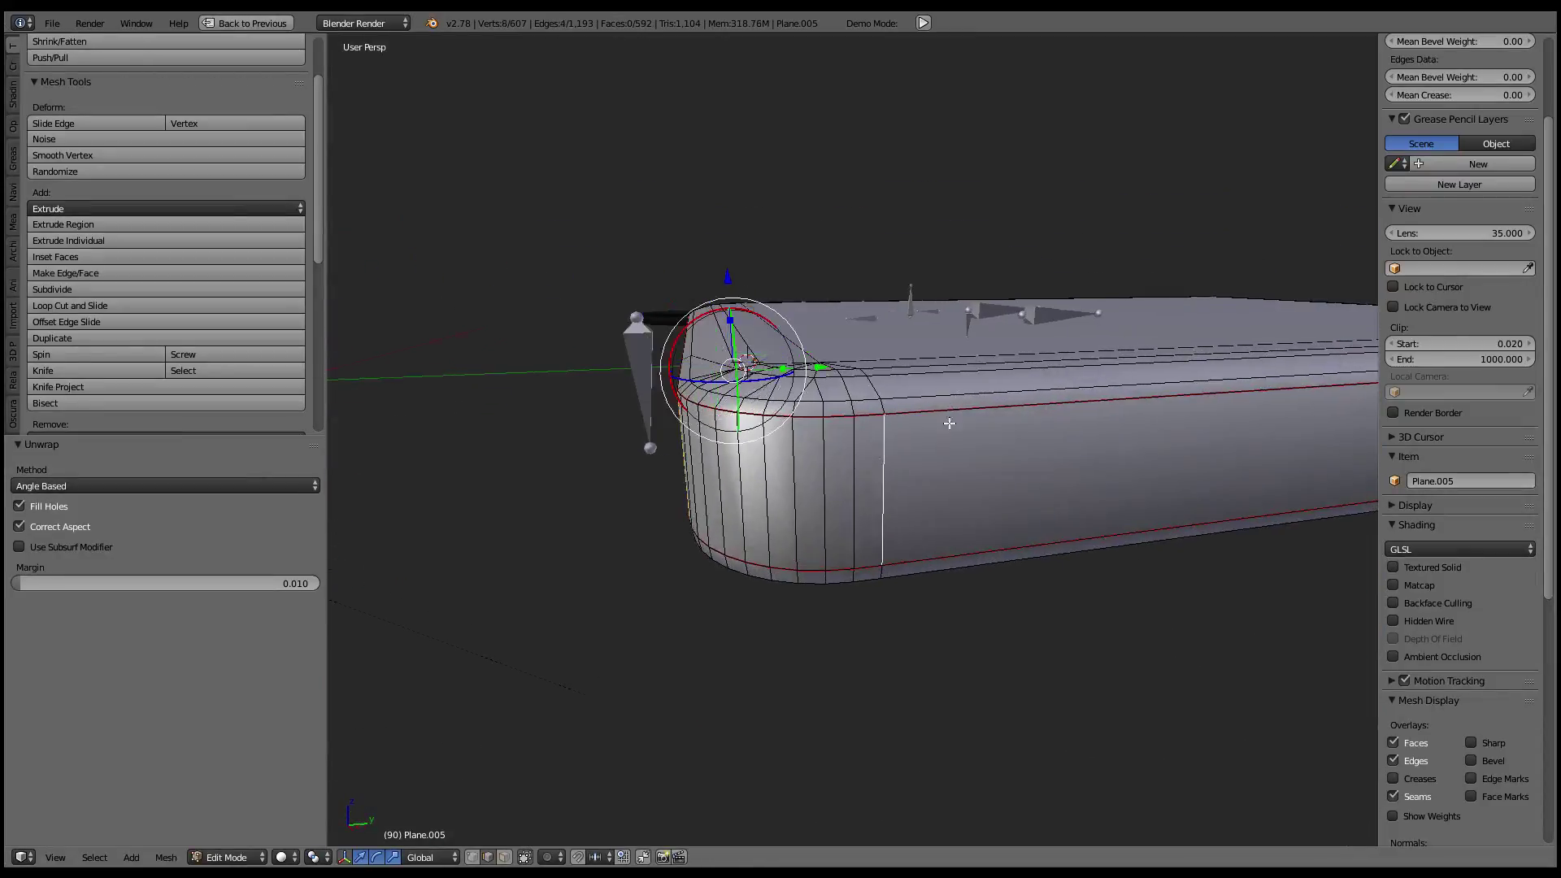
{"action": "mouse_move", "coordinate": [949, 423]}
{"action": "middle_mouse_down"}
{"action": "mouse_move", "coordinate": [1000, 569]}
{"action": "mouse_move", "coordinate": [848, 469]}
{"action": "middle_mouse_up"}
{"action": "right_click", "coordinate": [1012, 614], "text": "shift"}
{"action": "key", "text": "ctrl+e"}
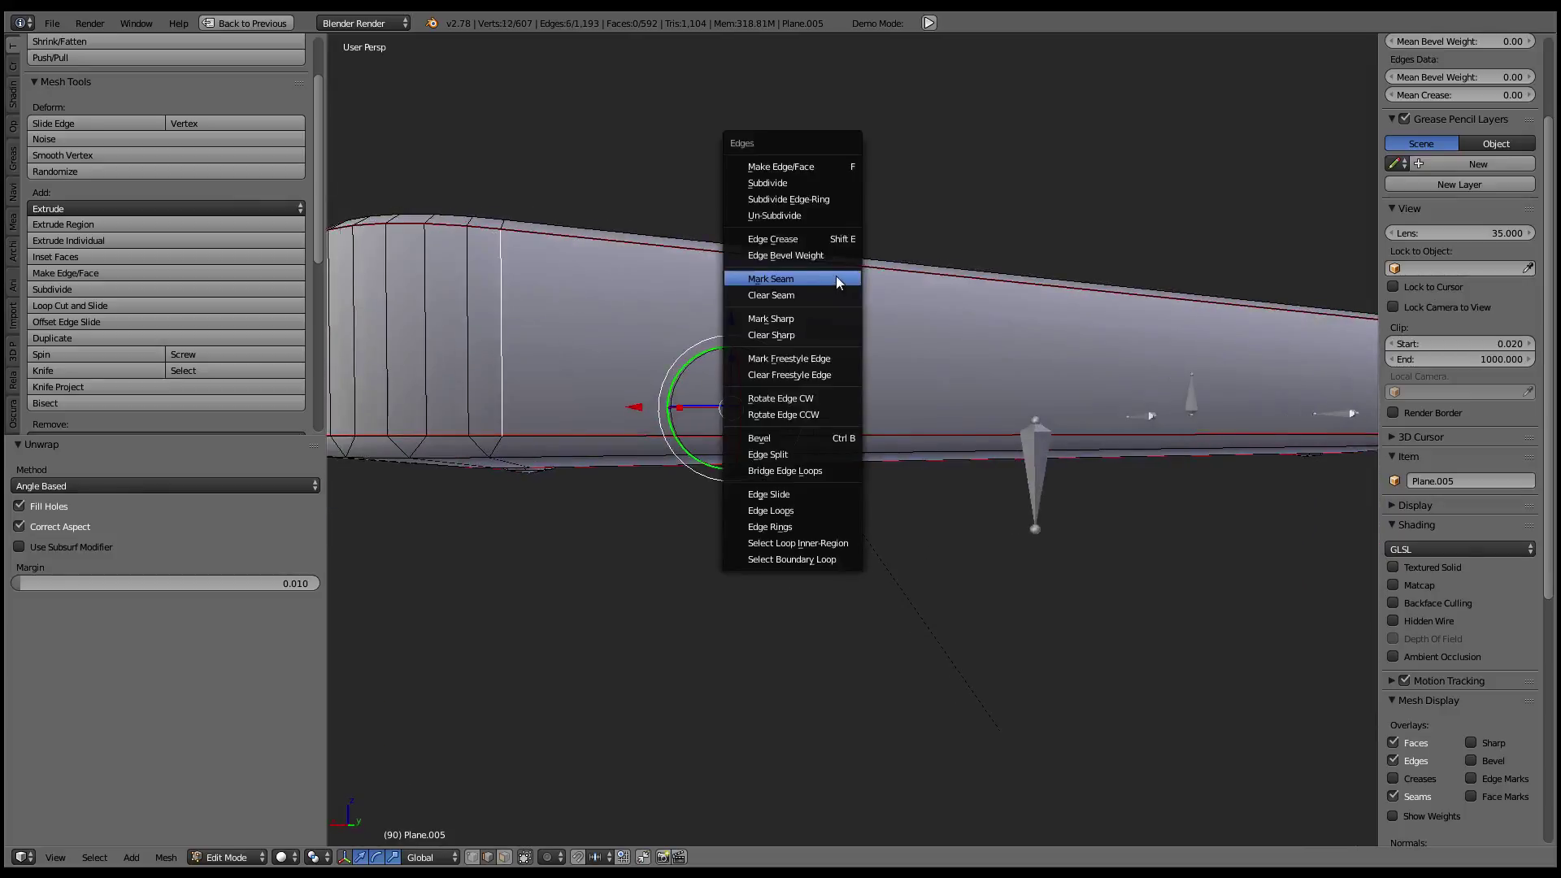
{"action": "left_click", "coordinate": [836, 277]}
- Mark seams on the edges of another rounded corner
{"action": "mouse_move", "coordinate": [836, 277]}
{"action": "middle_mouse_down"}
{"action": "mouse_move", "coordinate": [858, 375]}
{"action": "mouse_move", "coordinate": [895, 399]}
{"action": "middle_mouse_up"}
{"action": "right_click", "coordinate": [993, 472]}
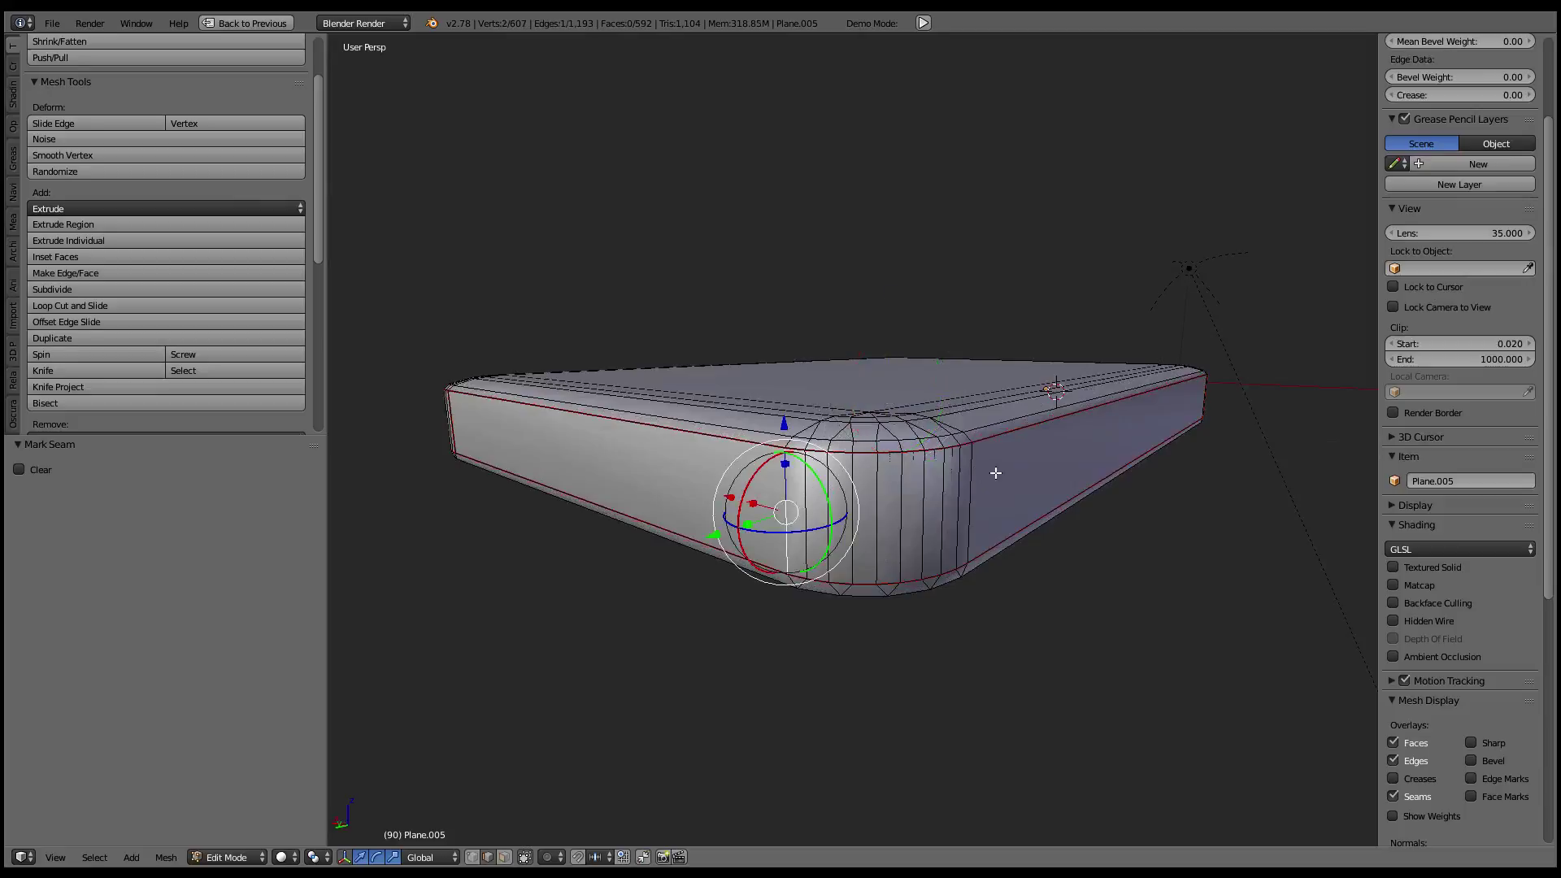
{"action": "key", "text": "ctrl+e"}
{"action": "left_click", "coordinate": [1057, 373]}
{"action": "mouse_move", "coordinate": [1057, 373]}
{"action": "middle_mouse_down"}
{"action": "mouse_move", "coordinate": [1017, 358]}
{"action": "mouse_move", "coordinate": [1047, 369]}
{"action": "middle_mouse_up"}
- Select the whole hull and re-unwrap it using the new seams
{"action": "key", "text": "a"}
{"action": "key", "text": "a"}
{"action": "key", "text": "ctrl+Up"}
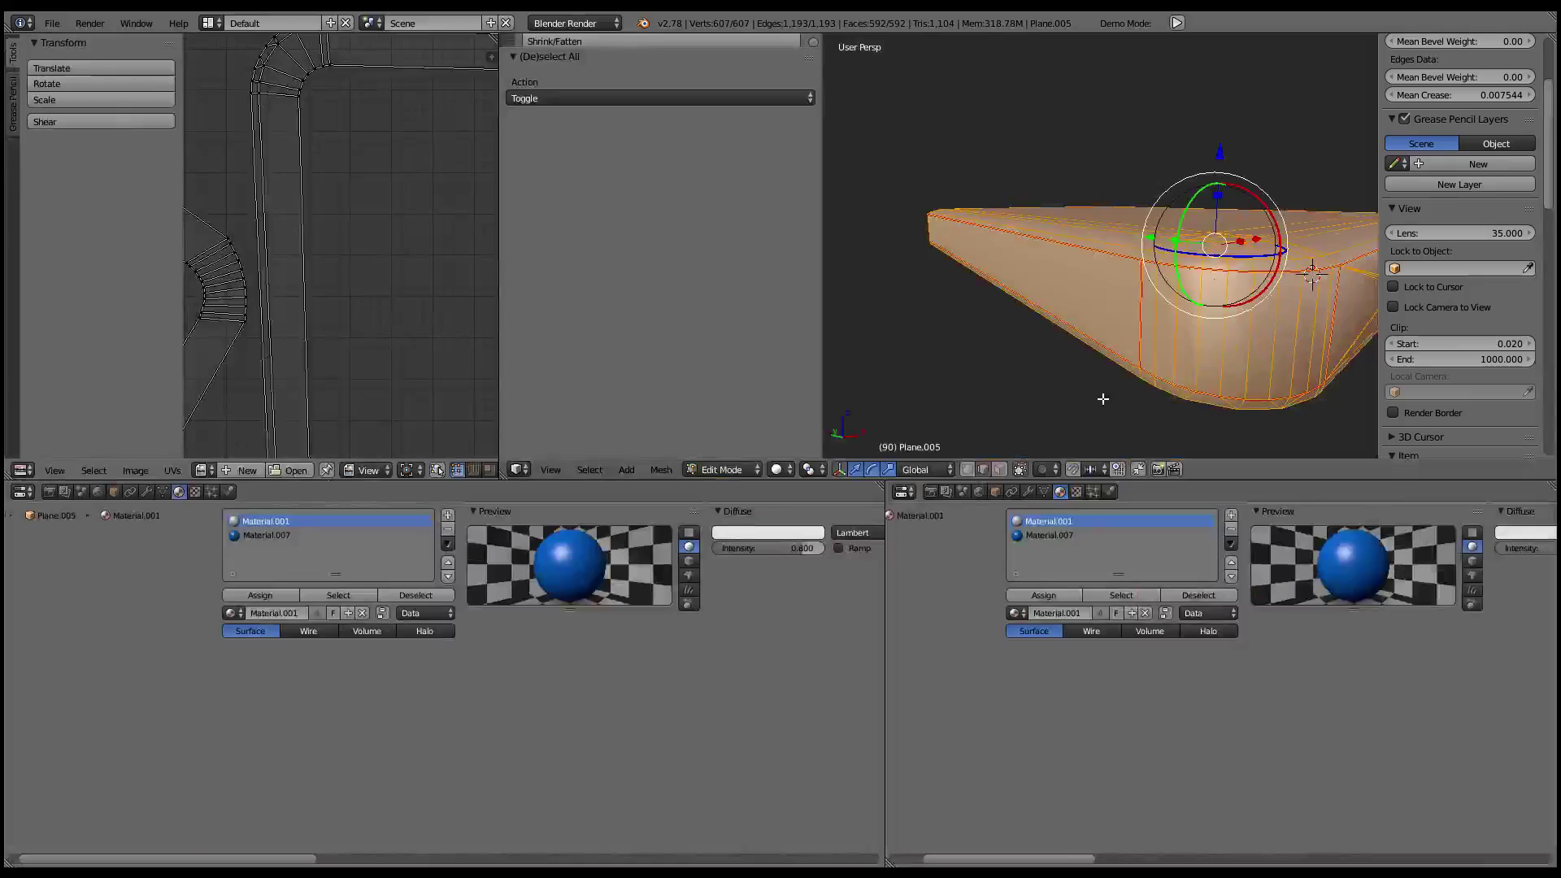
{"action": "key", "text": "u"}
{"action": "left_click", "coordinate": [1007, 265]}
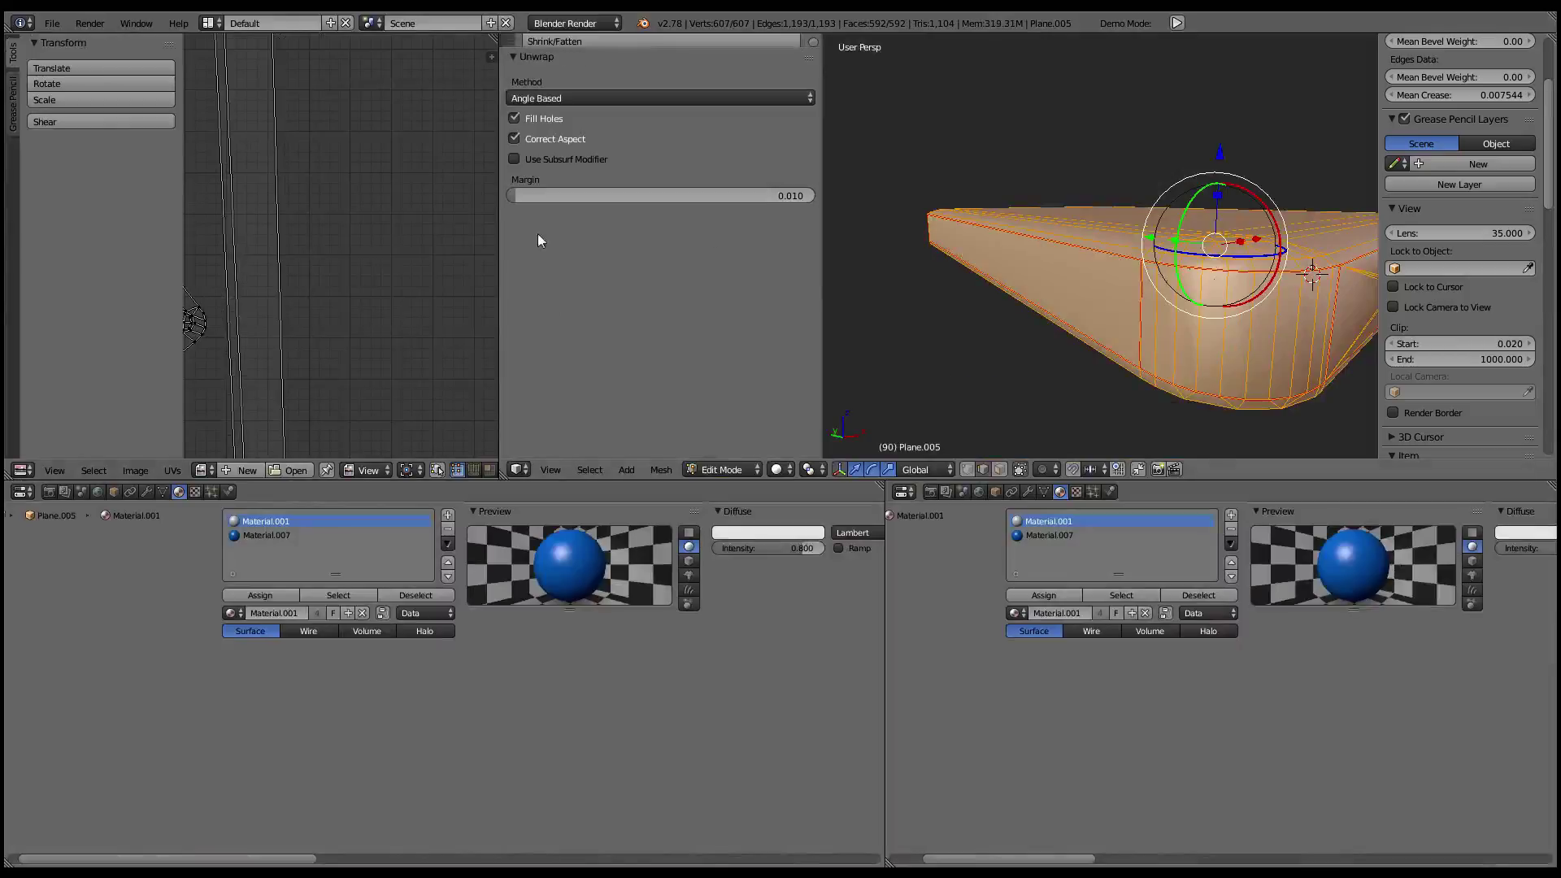
- Maximize the UV editor and unwrap again to rearrange the UV islands
{"action": "key", "text": "ctrl+Up"}
{"action": "scroll", "coordinate": [776, 448], "scroll_direction": "up", "scroll_amount": 2}
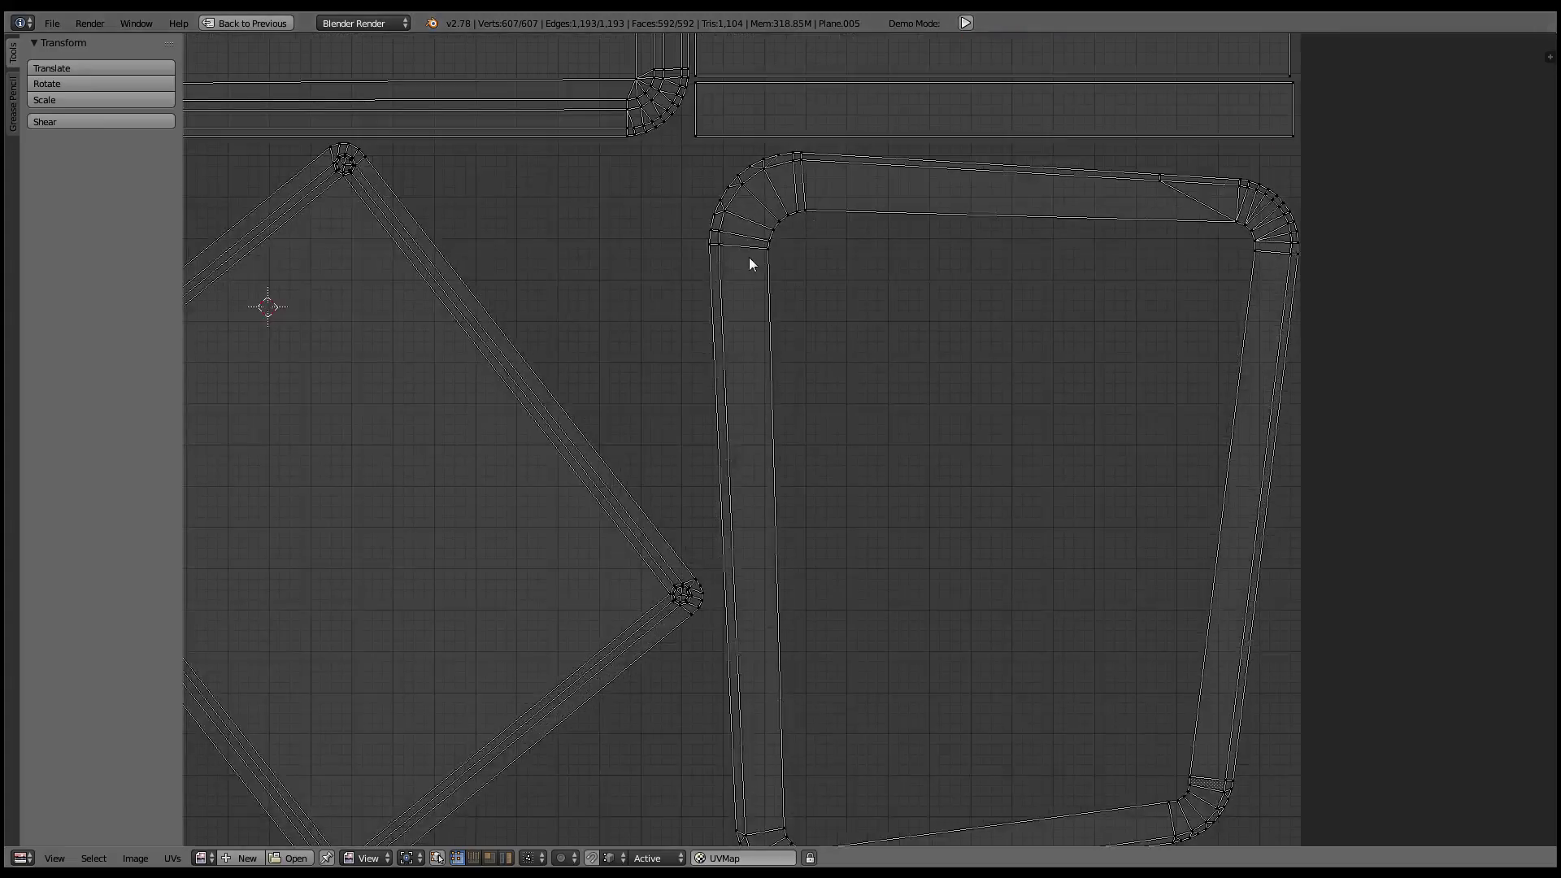
{"action": "key", "text": "u"}
{"action": "left_click", "coordinate": [914, 177]}
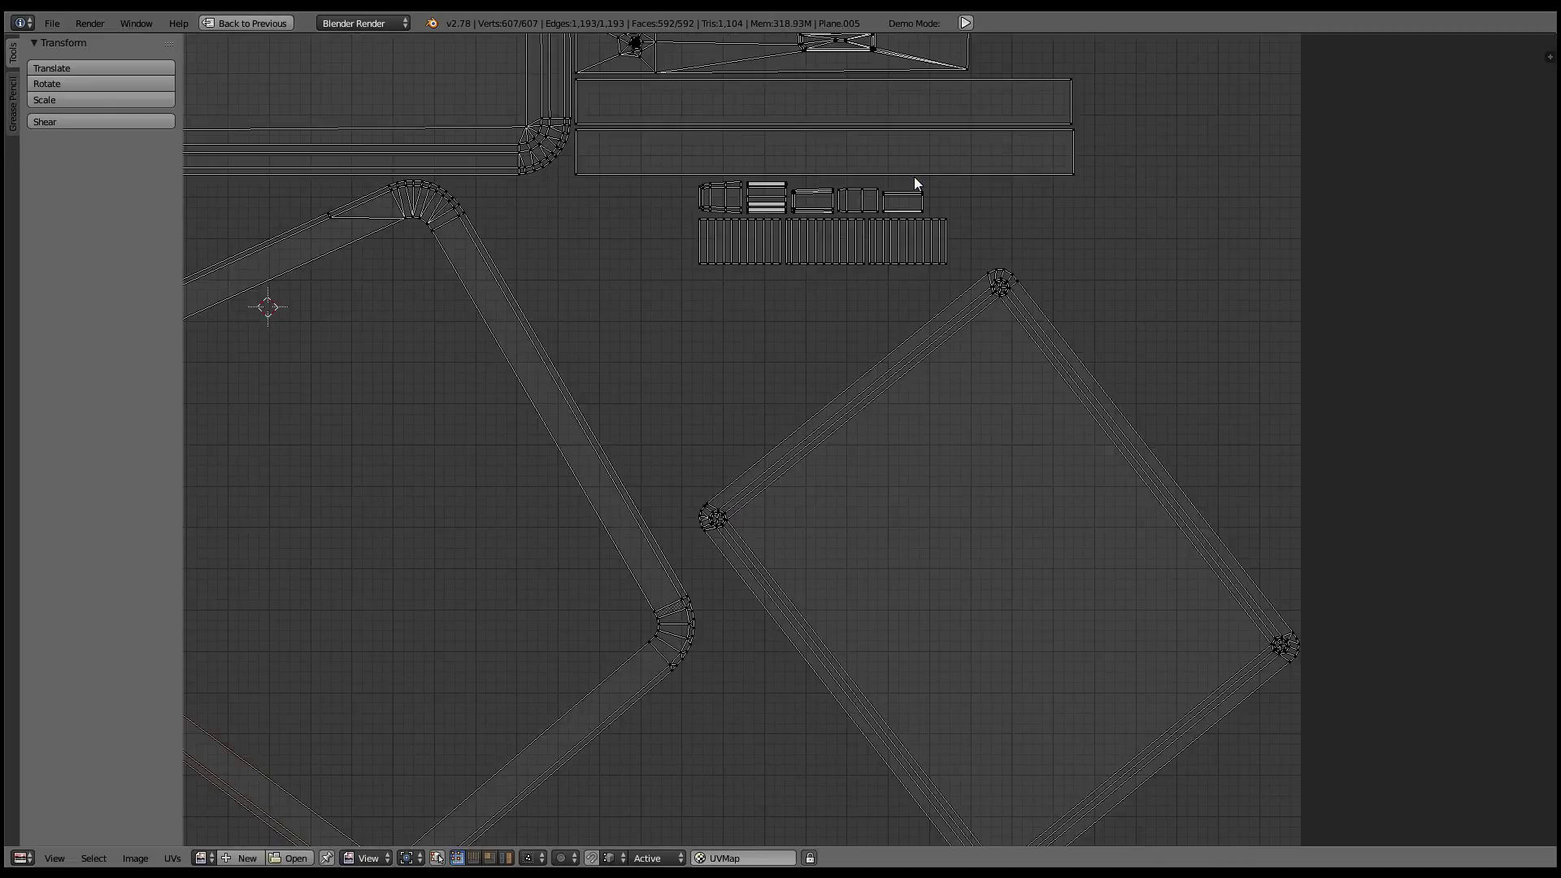
- Mark seams along the diamond island's left and right arm edges
{"action": "scroll", "coordinate": [739, 232], "scroll_direction": "up", "scroll_amount": 1}
{"action": "scroll", "coordinate": [758, 199], "scroll_direction": "up", "scroll_amount": 2}
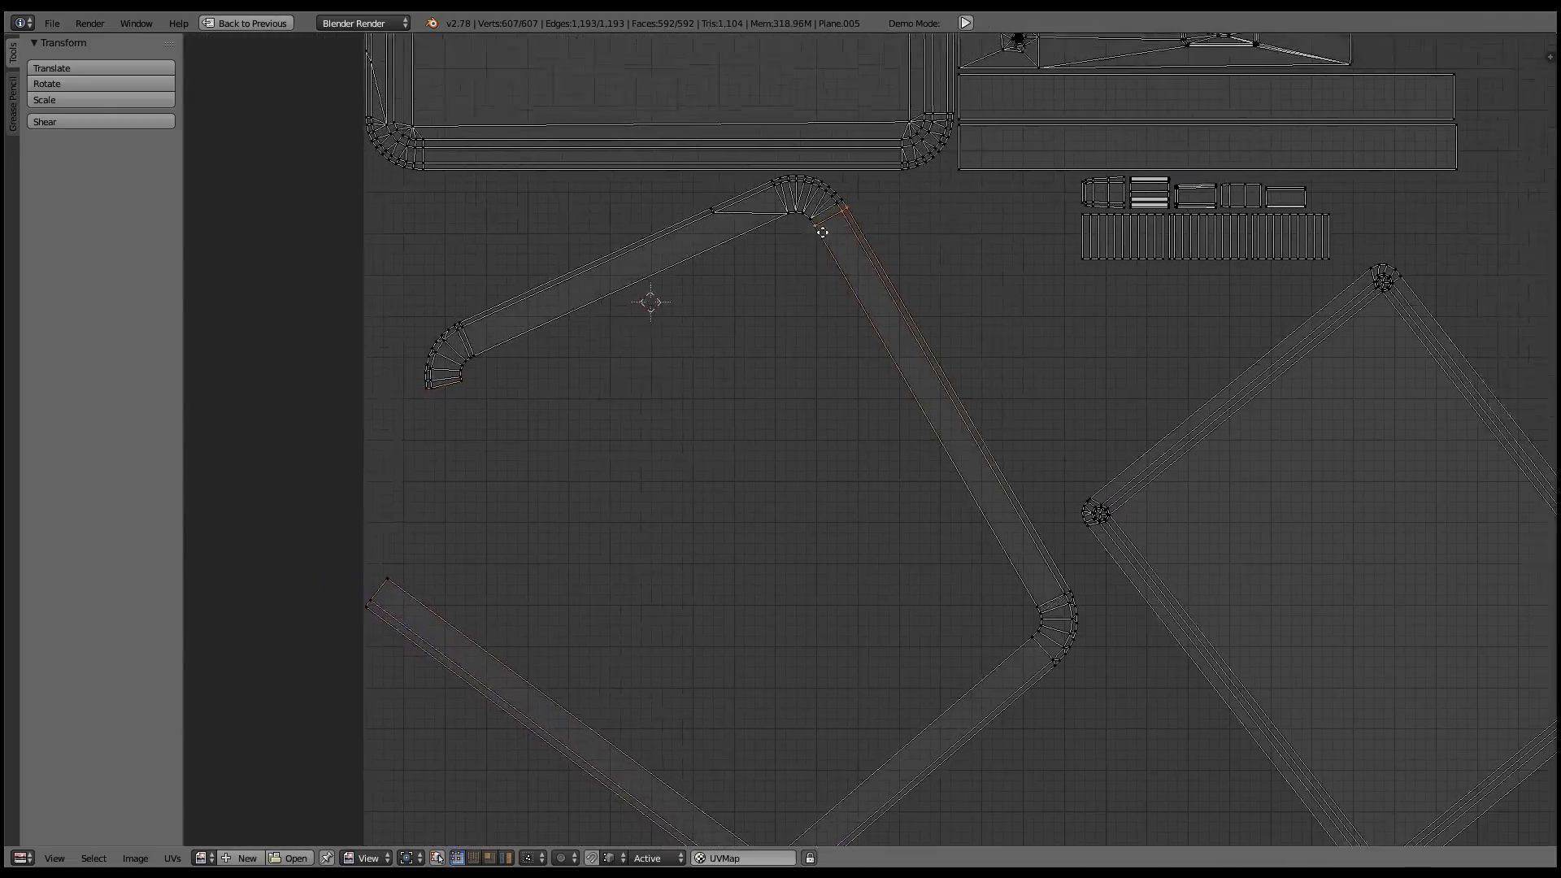
{"action": "key", "text": "ctrl+e"}
{"action": "left_click", "coordinate": [799, 200]}
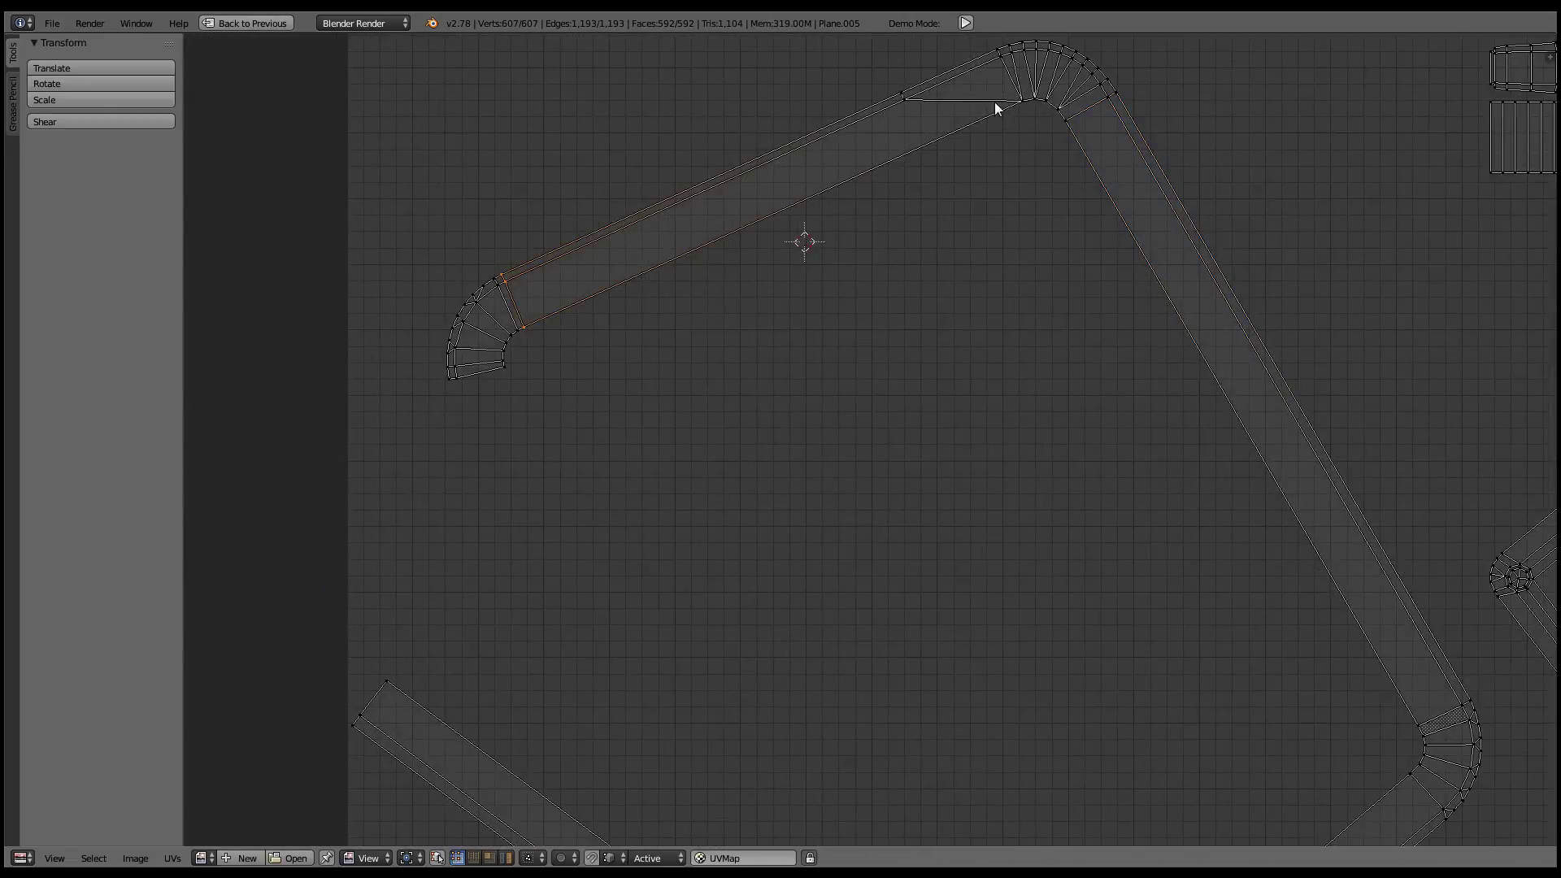
{"action": "key", "text": "ctrl+e"}
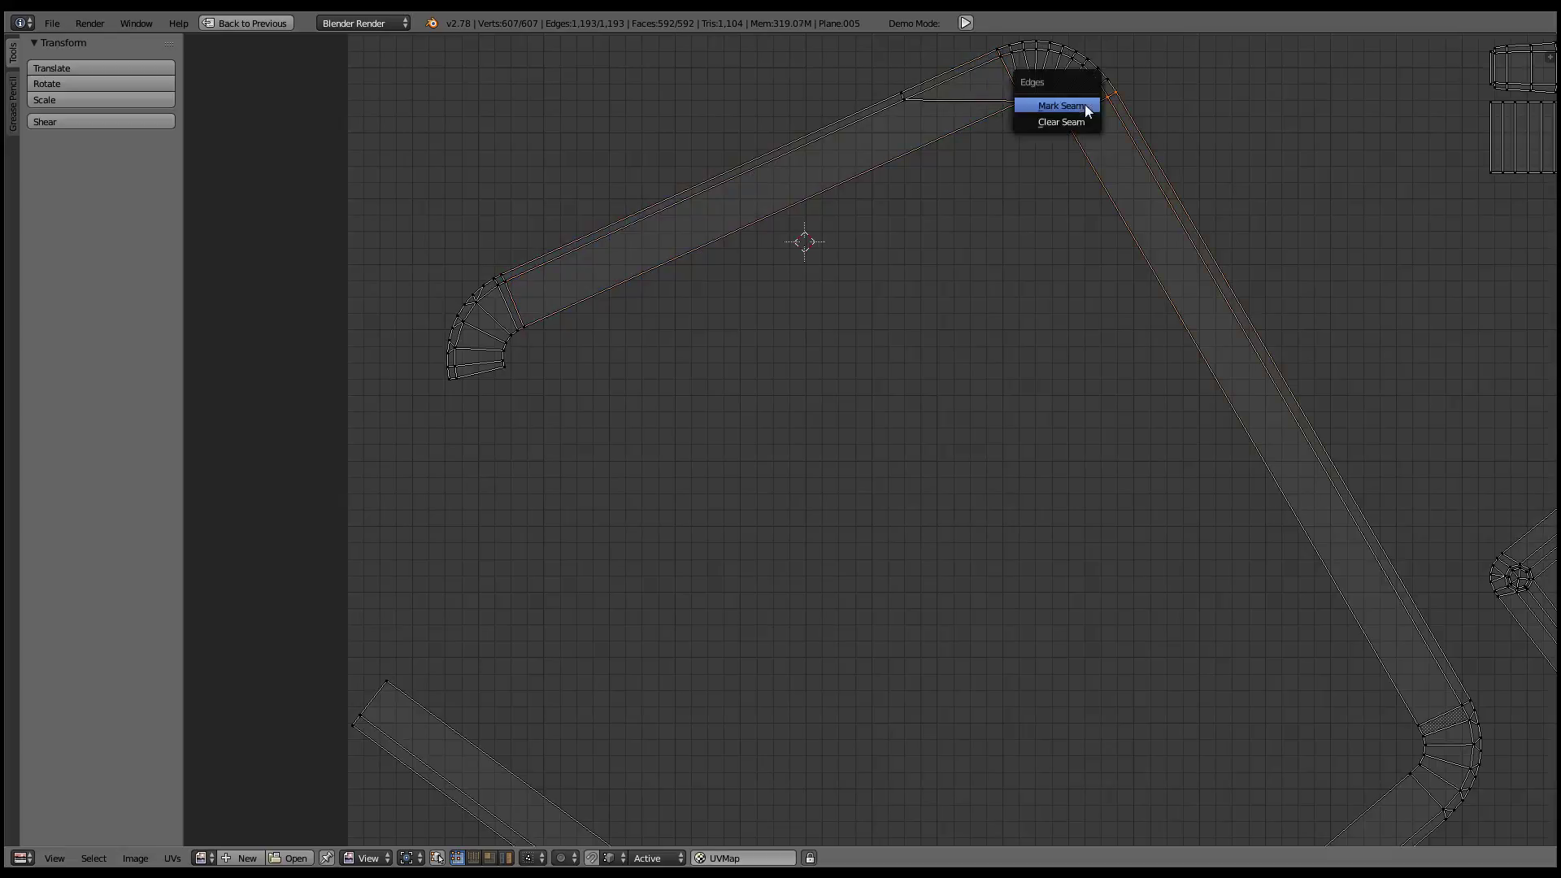
{"action": "left_click", "coordinate": [1085, 105]}
- Mark seams on the diamond island's next corner, lower arm and bottom corner edges
{"action": "middle_click_drag", "start_coordinate": [1283, 460], "coordinate": [1104, 233]}
{"action": "key", "text": "ctrl+e"}
{"action": "left_click", "coordinate": [1252, 468]}
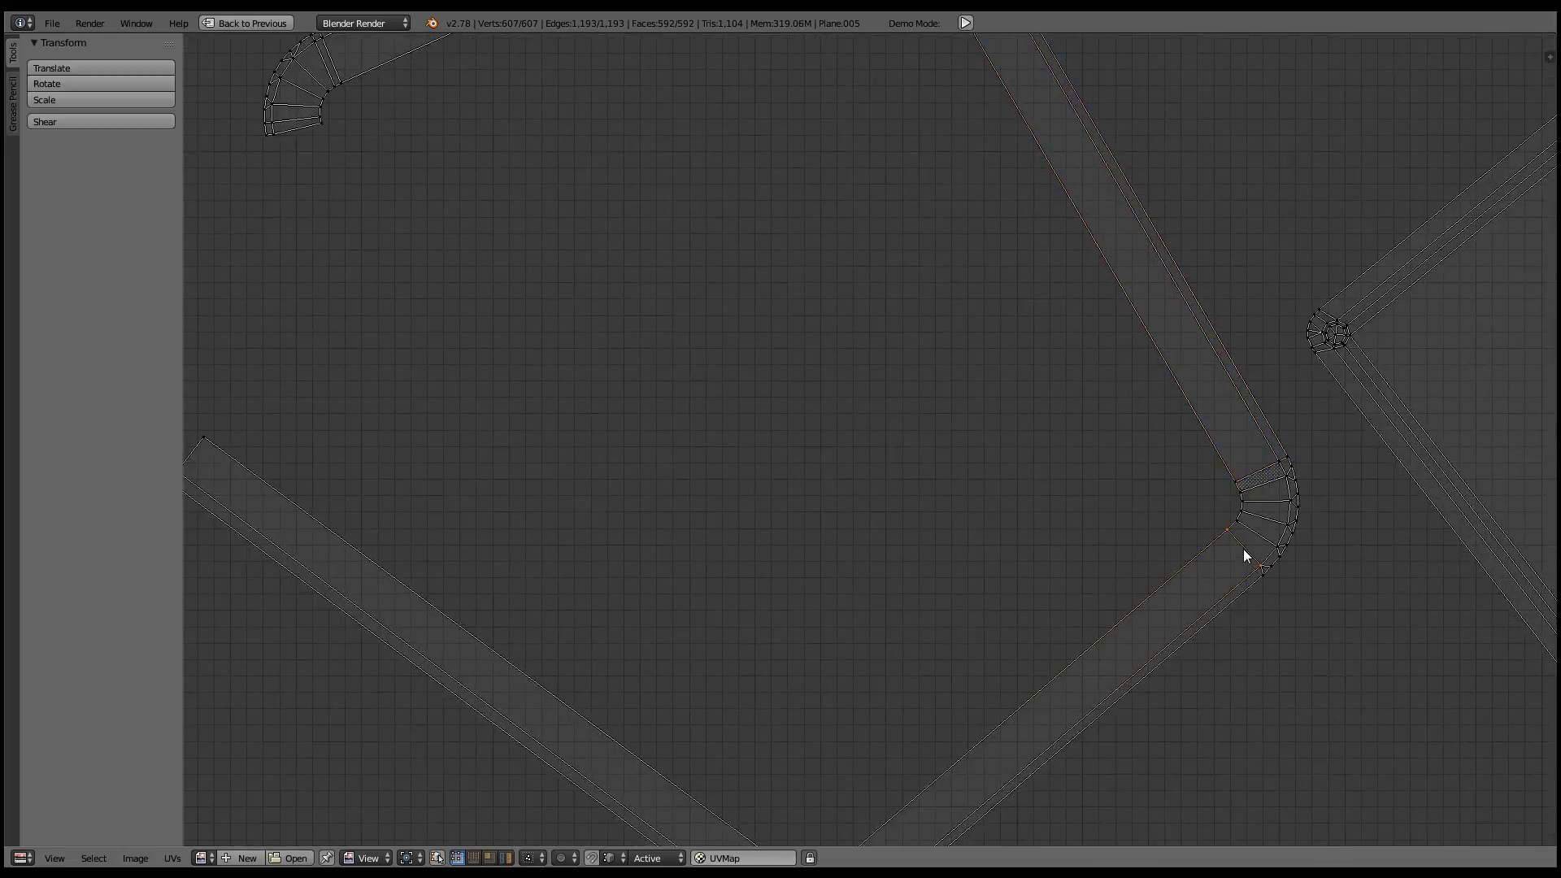
{"action": "right_click", "coordinate": [1244, 550], "text": "alt"}
{"action": "middle_click_drag", "start_coordinate": [1244, 551], "coordinate": [1091, 480]}
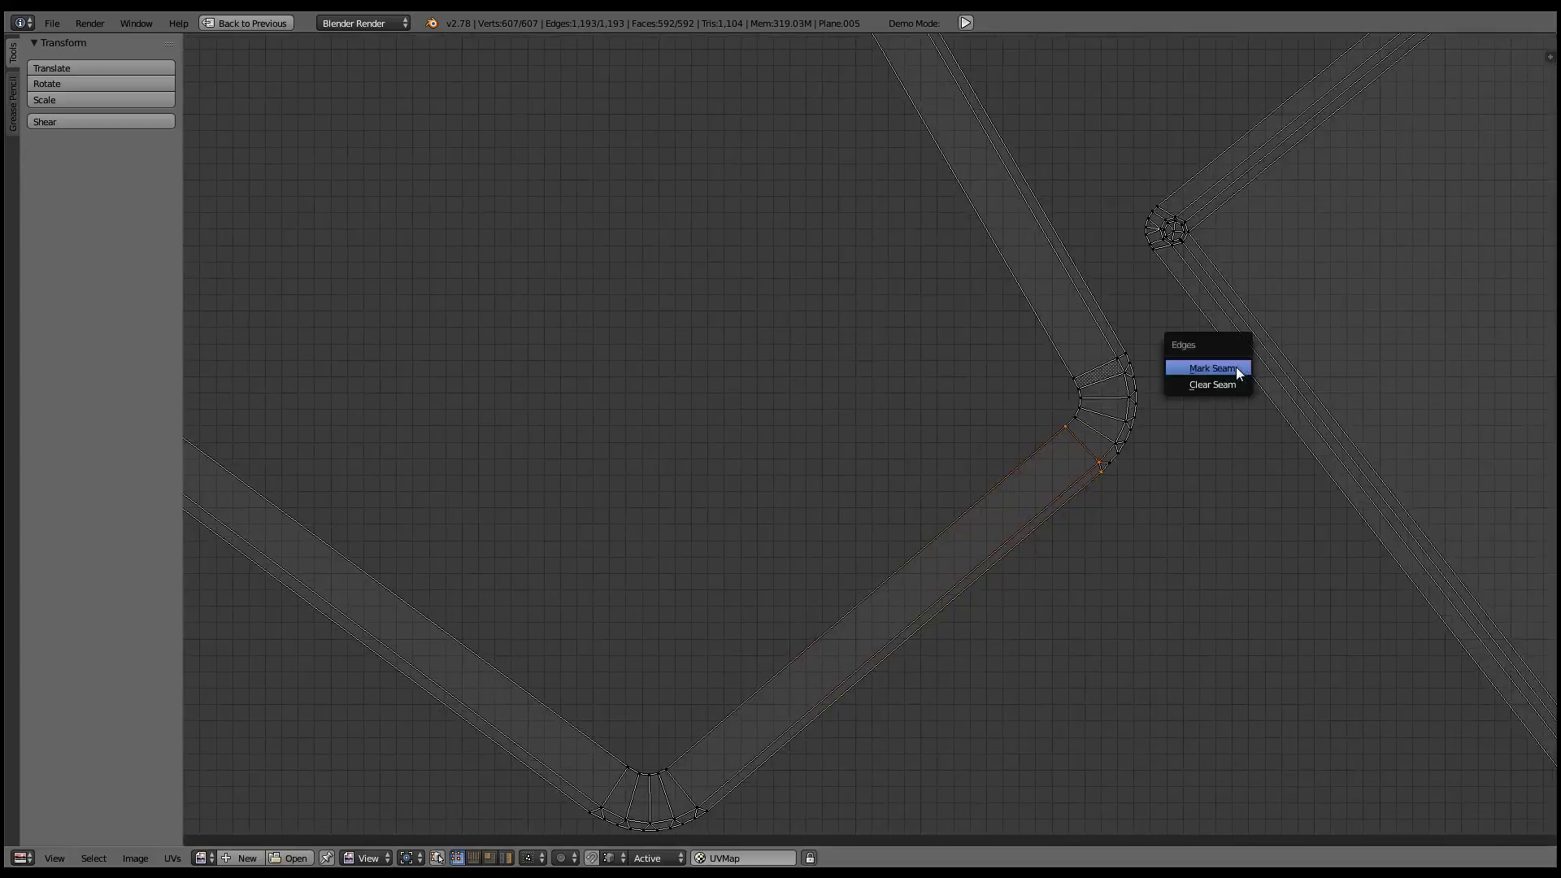
{"action": "left_click", "coordinate": [1236, 368]}
{"action": "middle_click_drag", "start_coordinate": [735, 699], "coordinate": [885, 472]}
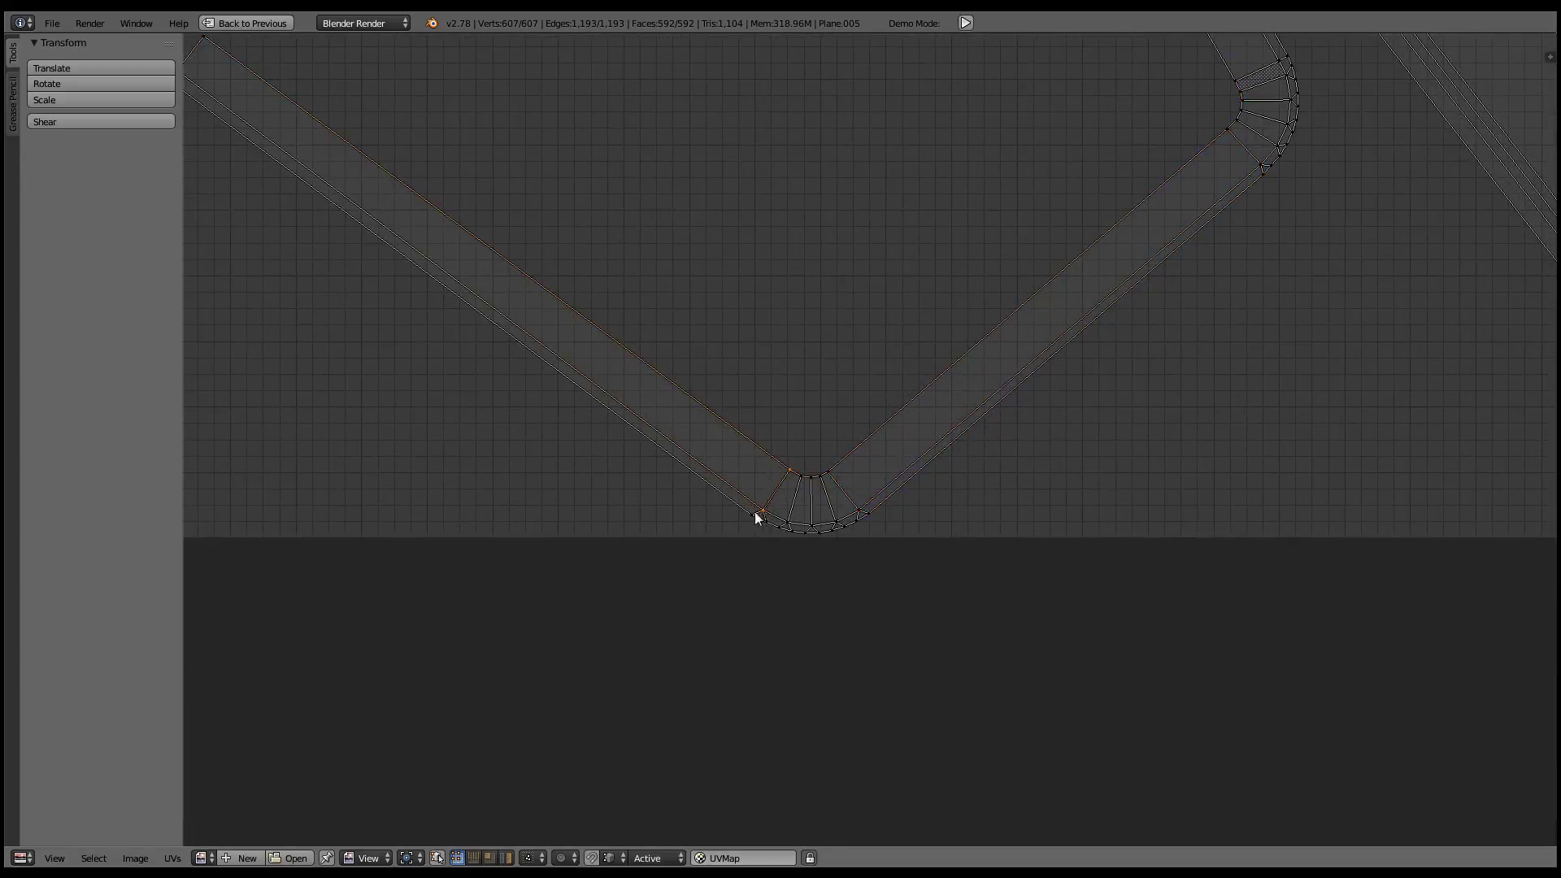
{"action": "left_click", "coordinate": [962, 382]}
- Zoom and pan to inspect the whole UV layout, then restore the multi-area workspace
{"action": "scroll", "coordinate": [920, 361], "scroll_direction": "down", "scroll_amount": 3}
{"action": "scroll", "coordinate": [1077, 215], "scroll_direction": "down", "scroll_amount": 2}
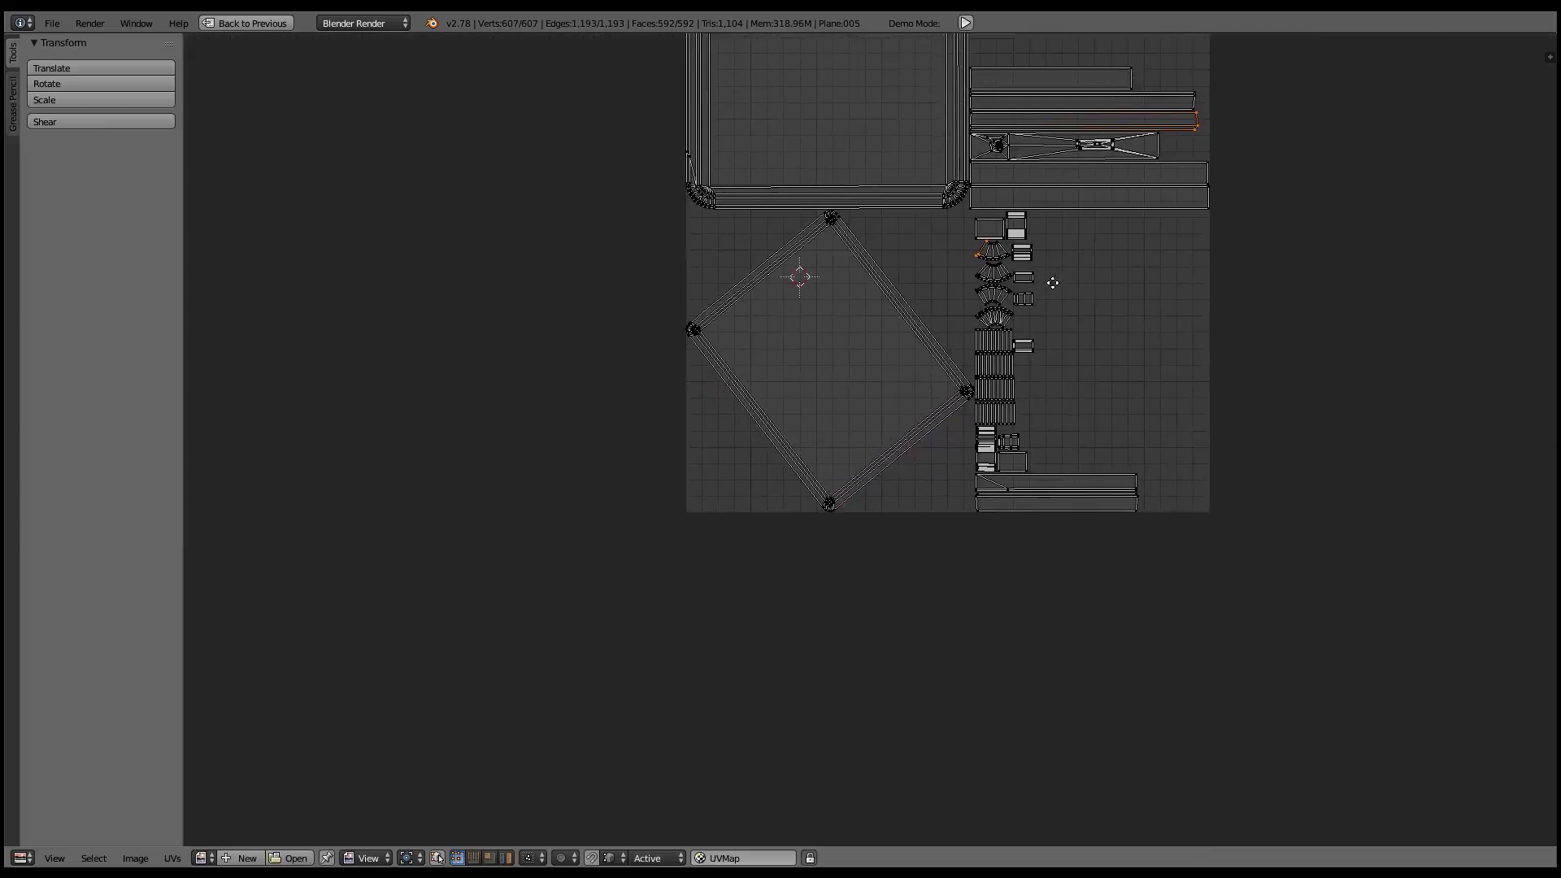
{"action": "middle_click_drag", "start_coordinate": [1028, 260], "coordinate": [1031, 319]}
{"action": "scroll", "coordinate": [857, 294], "scroll_direction": "up", "scroll_amount": 2}
{"action": "scroll", "coordinate": [941, 488], "scroll_direction": "up", "scroll_amount": 3}
{"action": "scroll", "coordinate": [941, 455], "scroll_direction": "up", "scroll_amount": 2}
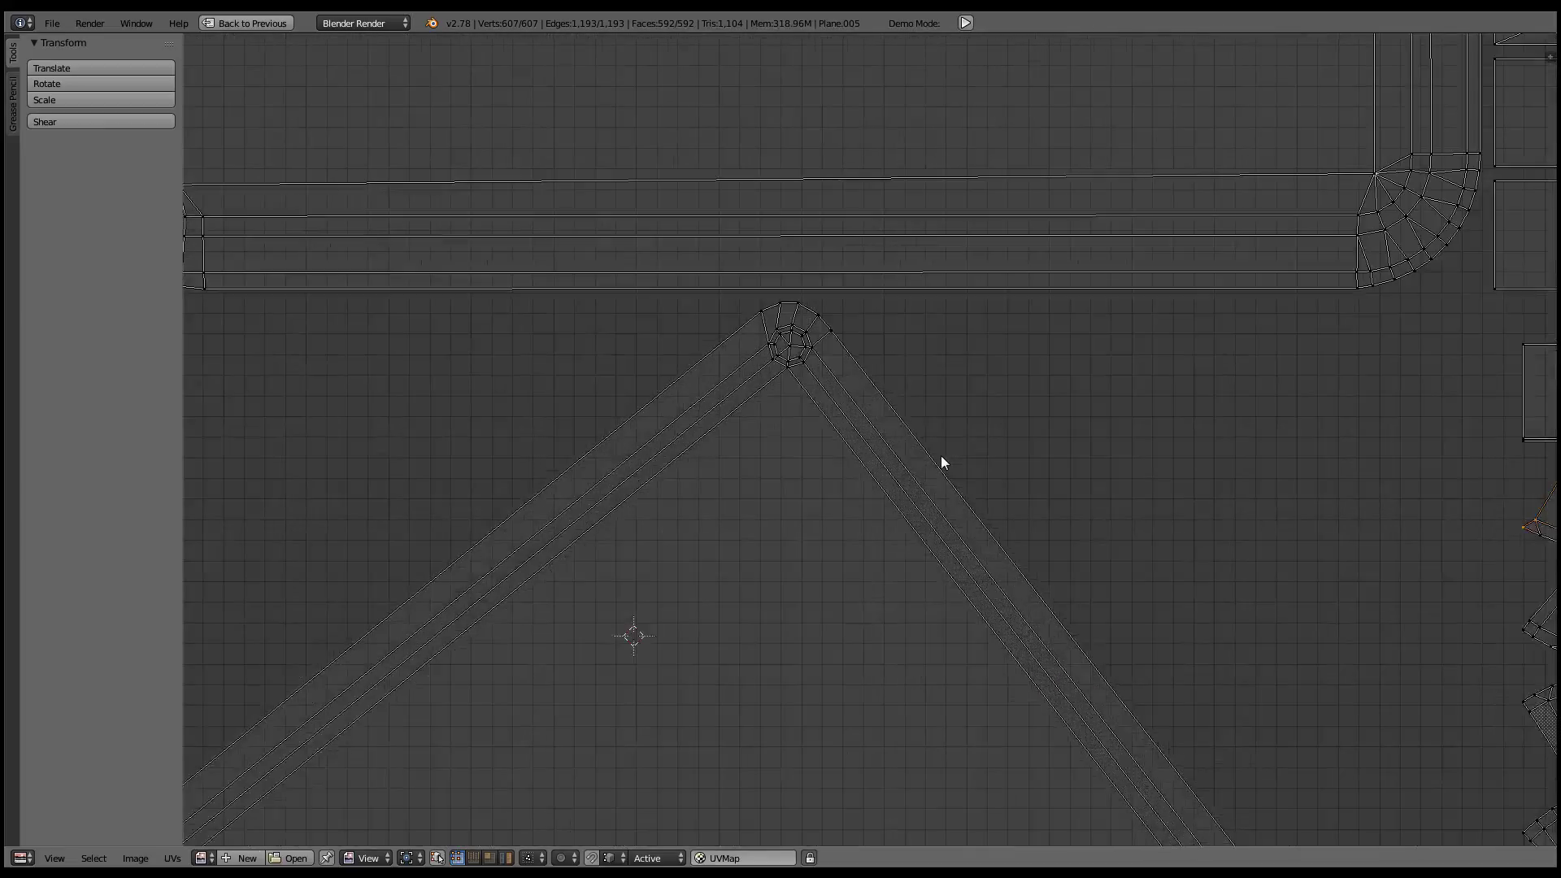
{"action": "scroll", "coordinate": [889, 423], "scroll_direction": "down", "scroll_amount": 5}
{"action": "mouse_move", "coordinate": [1027, 378]}
{"action": "middle_mouse_down"}
{"action": "mouse_move", "coordinate": [899, 452]}
{"action": "mouse_move", "coordinate": [906, 257]}
{"action": "middle_mouse_up"}
{"action": "scroll", "coordinate": [906, 257], "scroll_direction": "up", "scroll_amount": 1}
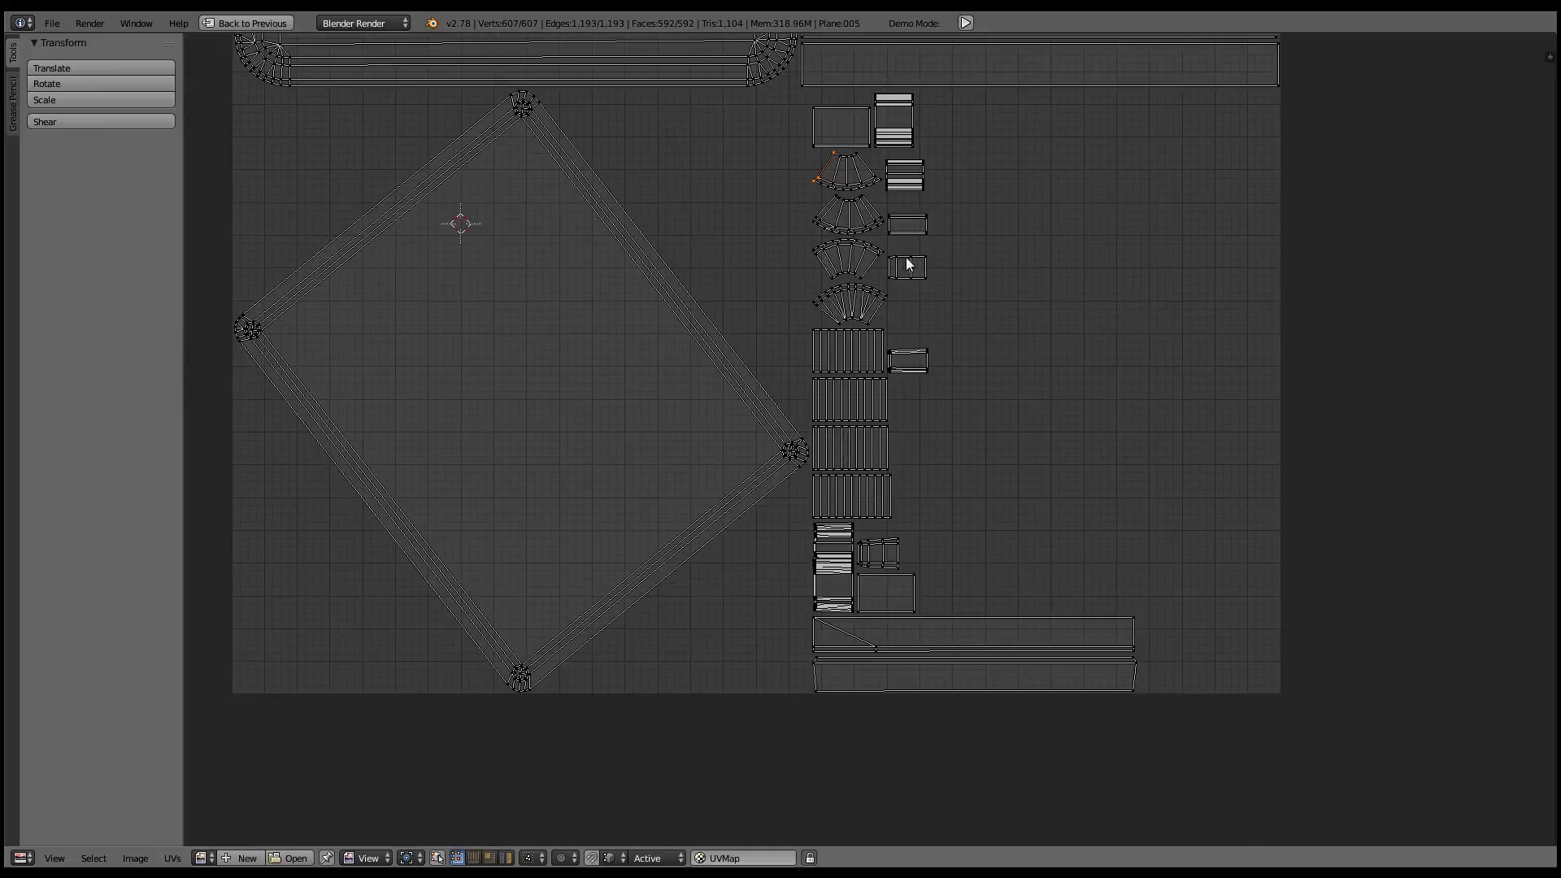
{"action": "scroll", "coordinate": [924, 455], "scroll_direction": "up", "scroll_amount": 1}
{"action": "middle_click_drag", "start_coordinate": [924, 456], "coordinate": [906, 255]}
{"action": "scroll", "coordinate": [906, 255], "scroll_direction": "up", "scroll_amount": 1}
{"action": "scroll", "coordinate": [915, 355], "scroll_direction": "up", "scroll_amount": 2}
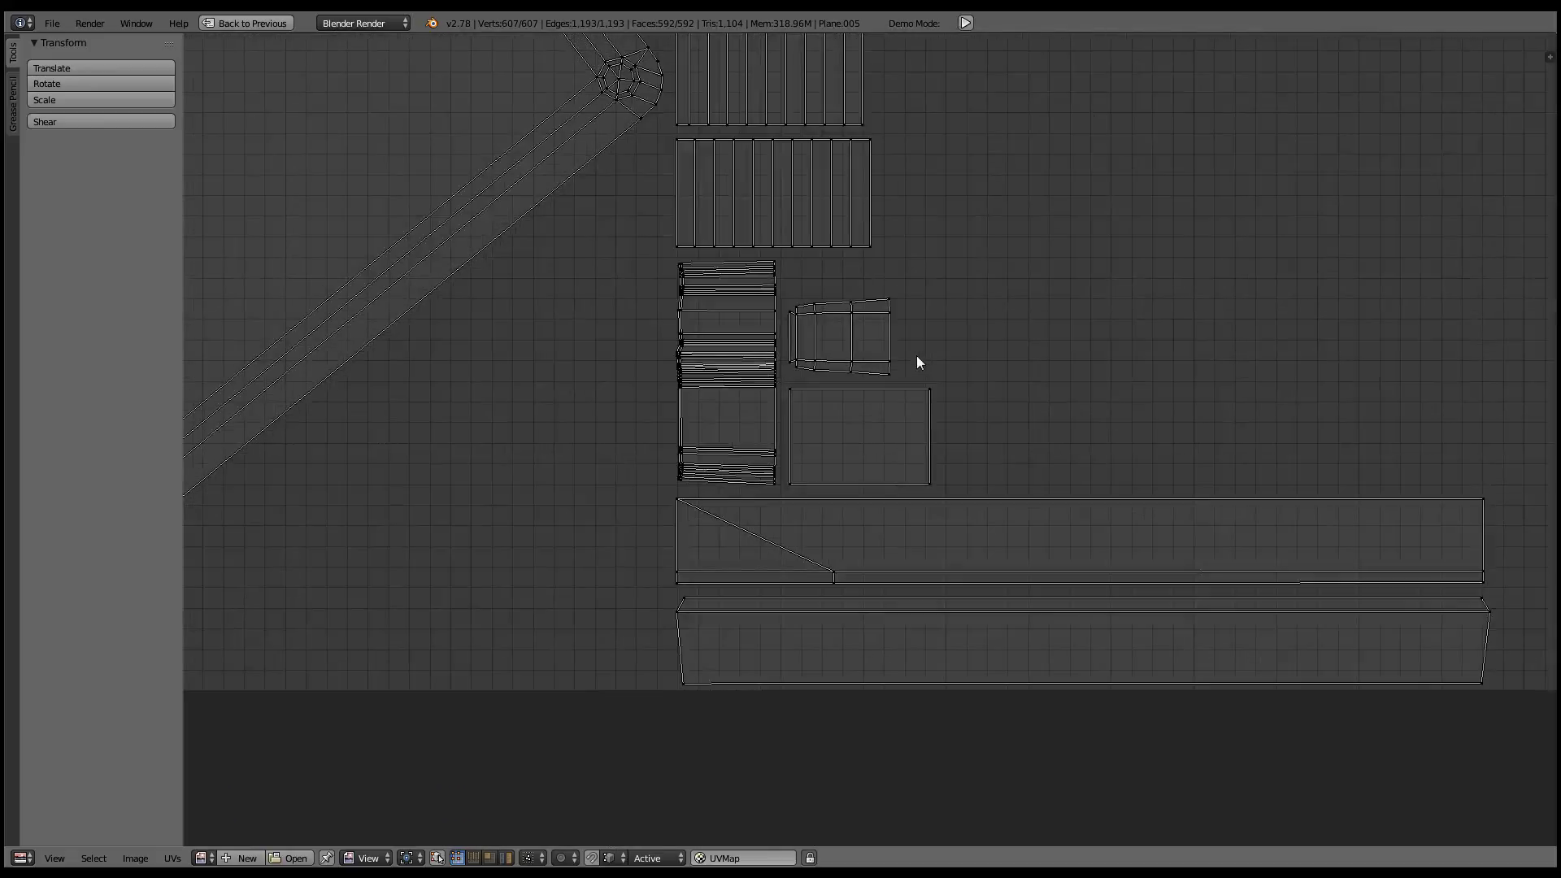
{"action": "scroll", "coordinate": [916, 355], "scroll_direction": "down", "scroll_amount": 4}
{"action": "middle_click_drag", "start_coordinate": [794, 233], "coordinate": [1108, 498]}
{"action": "scroll", "coordinate": [955, 394], "scroll_direction": "up", "scroll_amount": 1}
{"action": "scroll", "coordinate": [1101, 255], "scroll_direction": "down", "scroll_amount": 4}
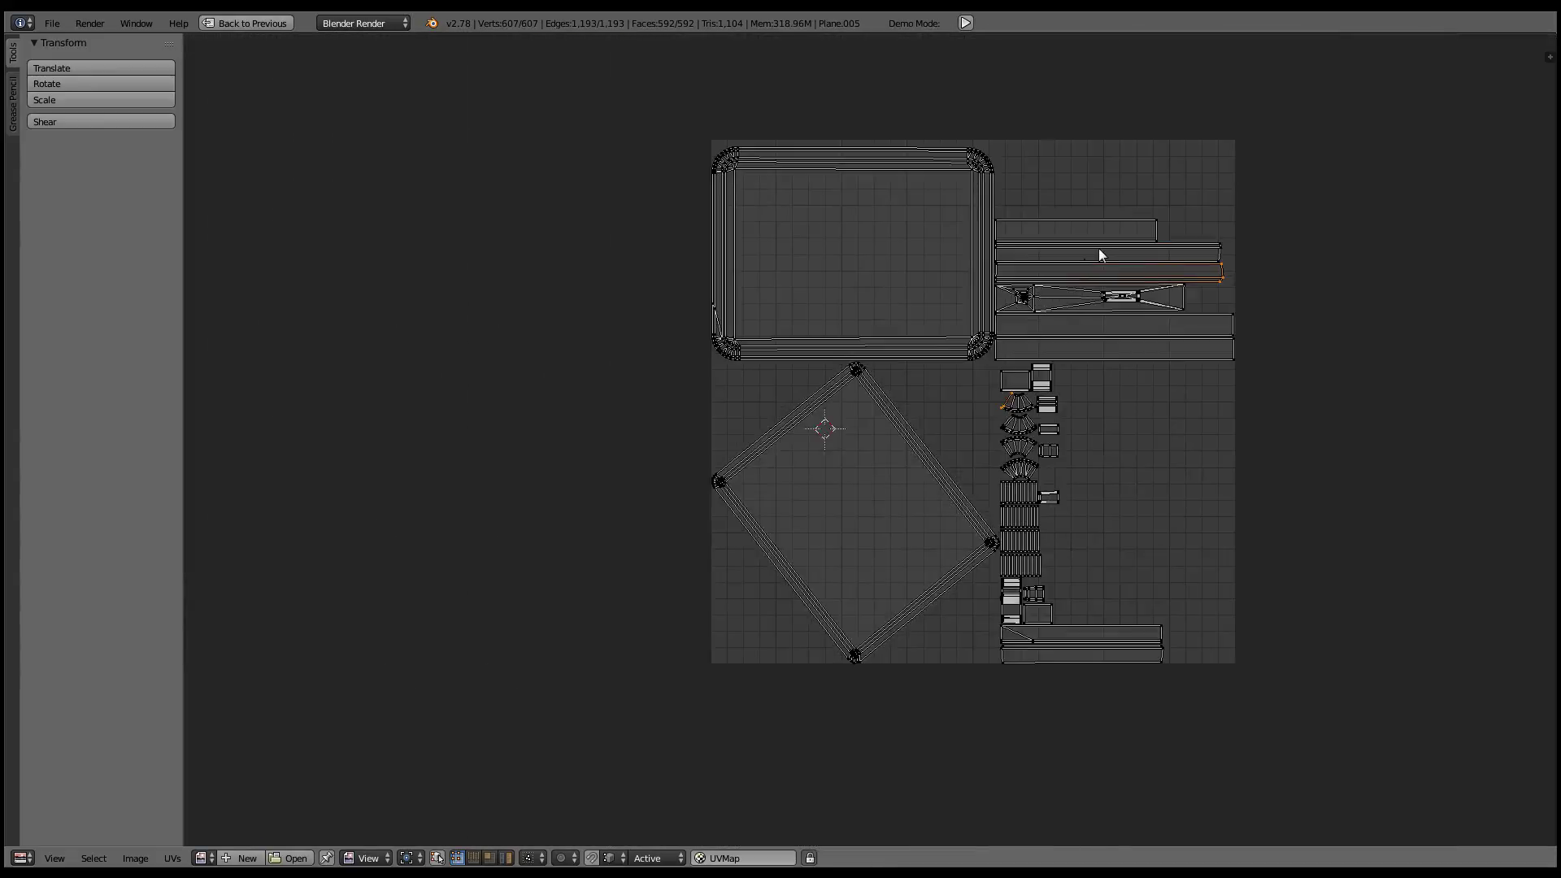
{"action": "middle_click_drag", "start_coordinate": [1101, 255], "coordinate": [1017, 301]}
{"action": "scroll", "coordinate": [1016, 296], "scroll_direction": "up", "scroll_amount": 2}
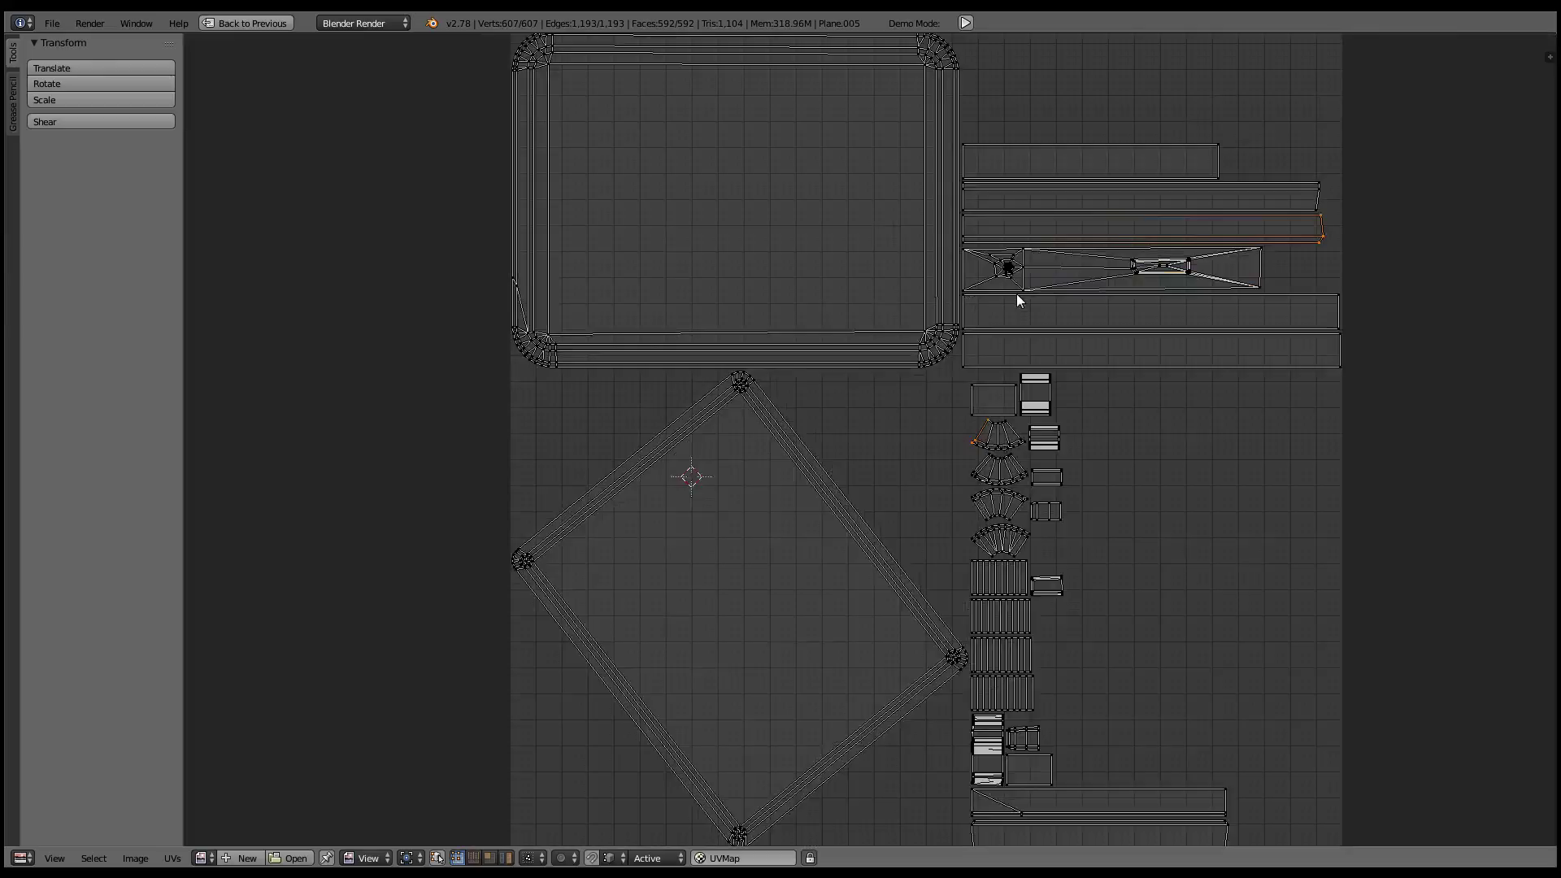
{"action": "key", "text": "ctrl+Up"}
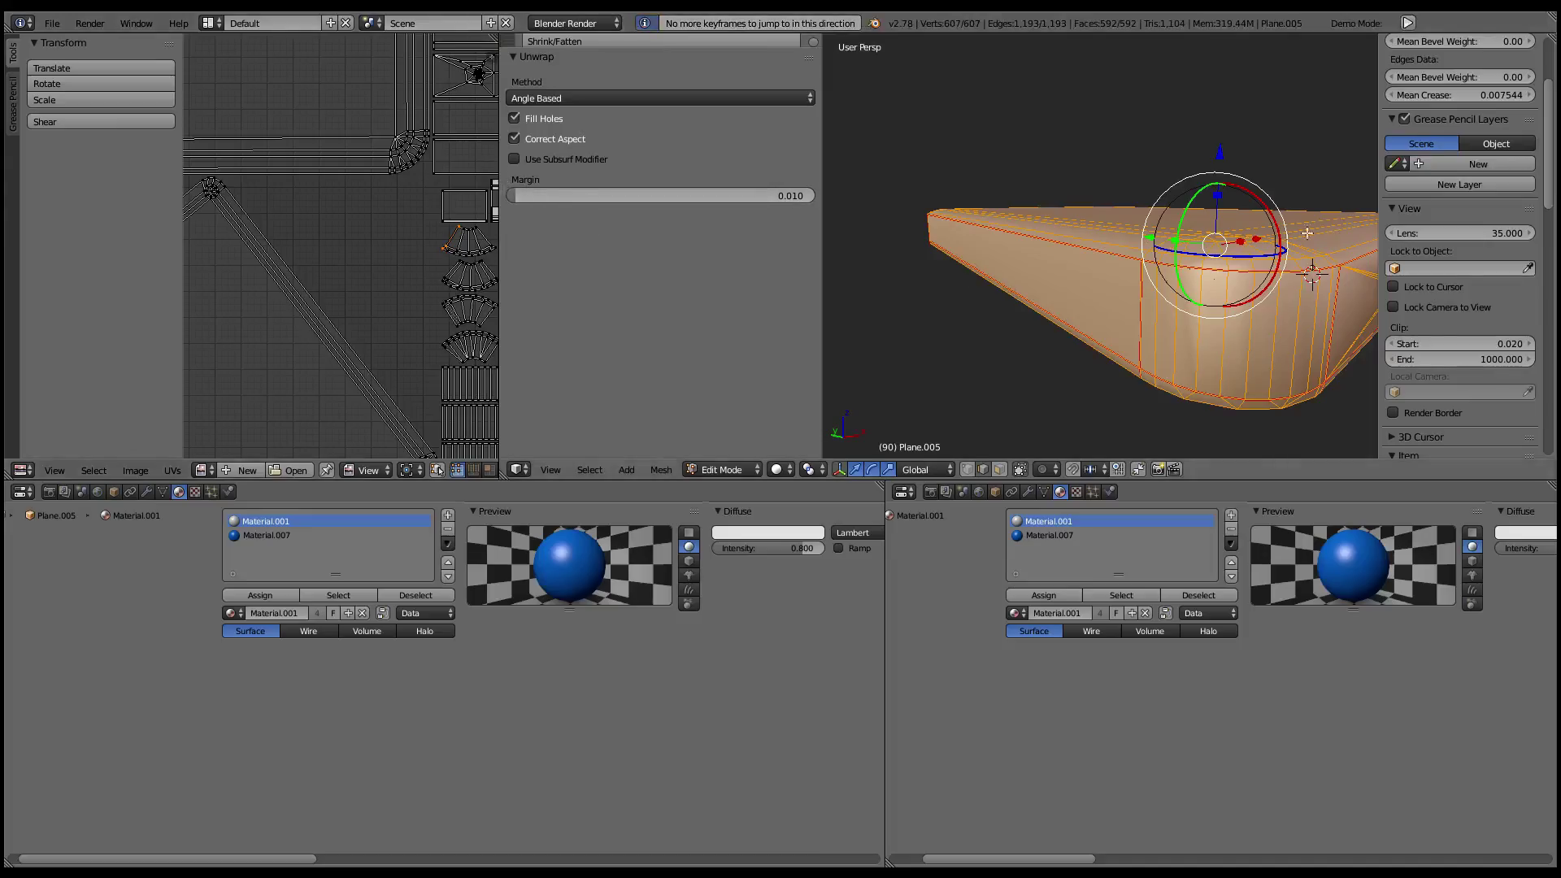
- Maximize the 3D view and select edges along the loop near the screw hole
{"action": "key", "text": "ctrl+Up"}
{"action": "scroll", "coordinate": [1058, 381], "scroll_direction": "up", "scroll_amount": 4}
{"action": "right_click", "coordinate": [1059, 381]}
{"action": "mouse_move", "coordinate": [934, 516]}
{"action": "middle_mouse_down"}
{"action": "mouse_move", "coordinate": [934, 471]}
{"action": "mouse_move", "coordinate": [850, 404]}
{"action": "mouse_move", "coordinate": [868, 373]}
{"action": "mouse_move", "coordinate": [861, 391]}
{"action": "mouse_move", "coordinate": [878, 384]}
{"action": "mouse_move", "coordinate": [927, 244]}
{"action": "middle_mouse_up"}
{"action": "right_click", "coordinate": [1023, 186]}
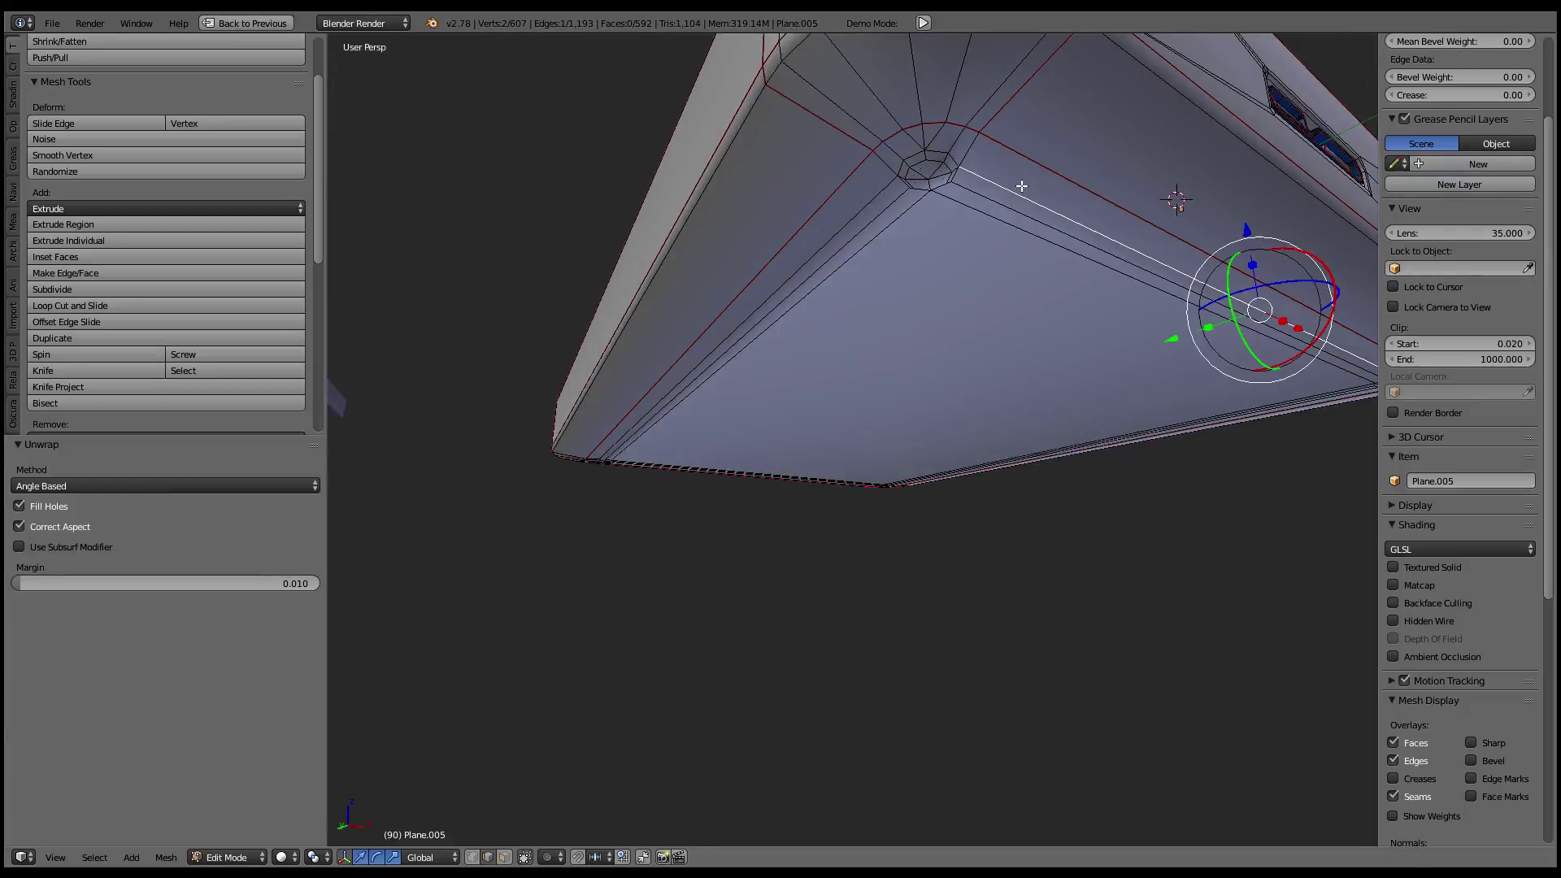
{"action": "right_click", "coordinate": [957, 160], "text": "ctrl"}
{"action": "scroll", "coordinate": [985, 153], "scroll_direction": "down", "scroll_amount": 3}
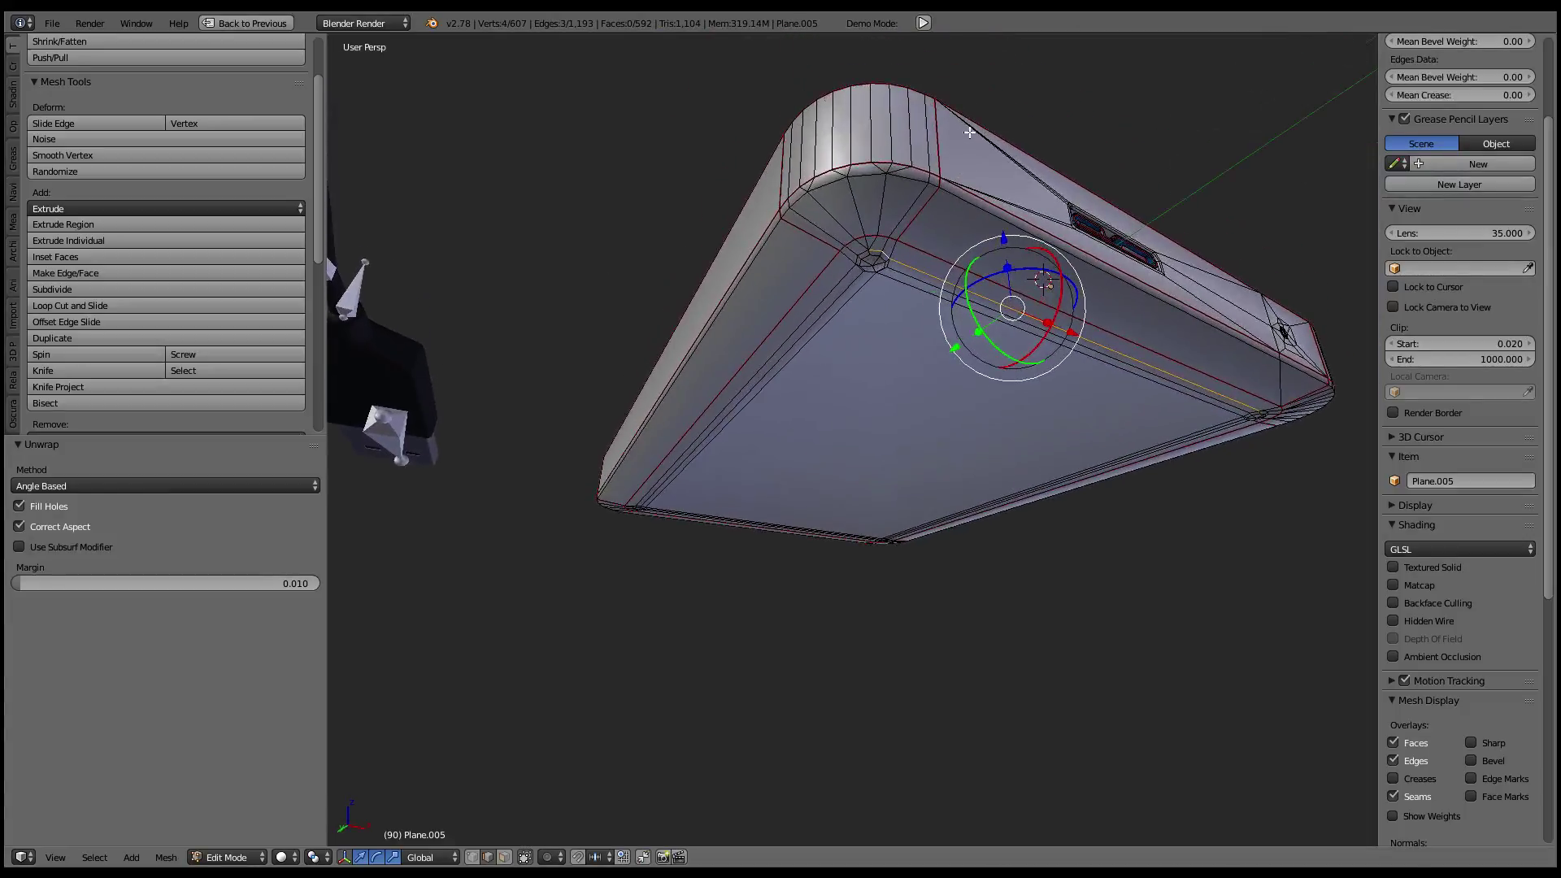
{"action": "right_click", "coordinate": [911, 164], "text": "ctrl"}
- Select the rounded-corner and long lower edge loops and mark them as a seam
{"action": "mouse_move", "coordinate": [911, 164]}
{"action": "middle_mouse_down"}
{"action": "mouse_move", "coordinate": [961, 279]}
{"action": "mouse_move", "coordinate": [876, 249]}
{"action": "mouse_move", "coordinate": [947, 250]}
{"action": "middle_mouse_up"}
{"action": "scroll", "coordinate": [946, 250], "scroll_direction": "up", "scroll_amount": 3}
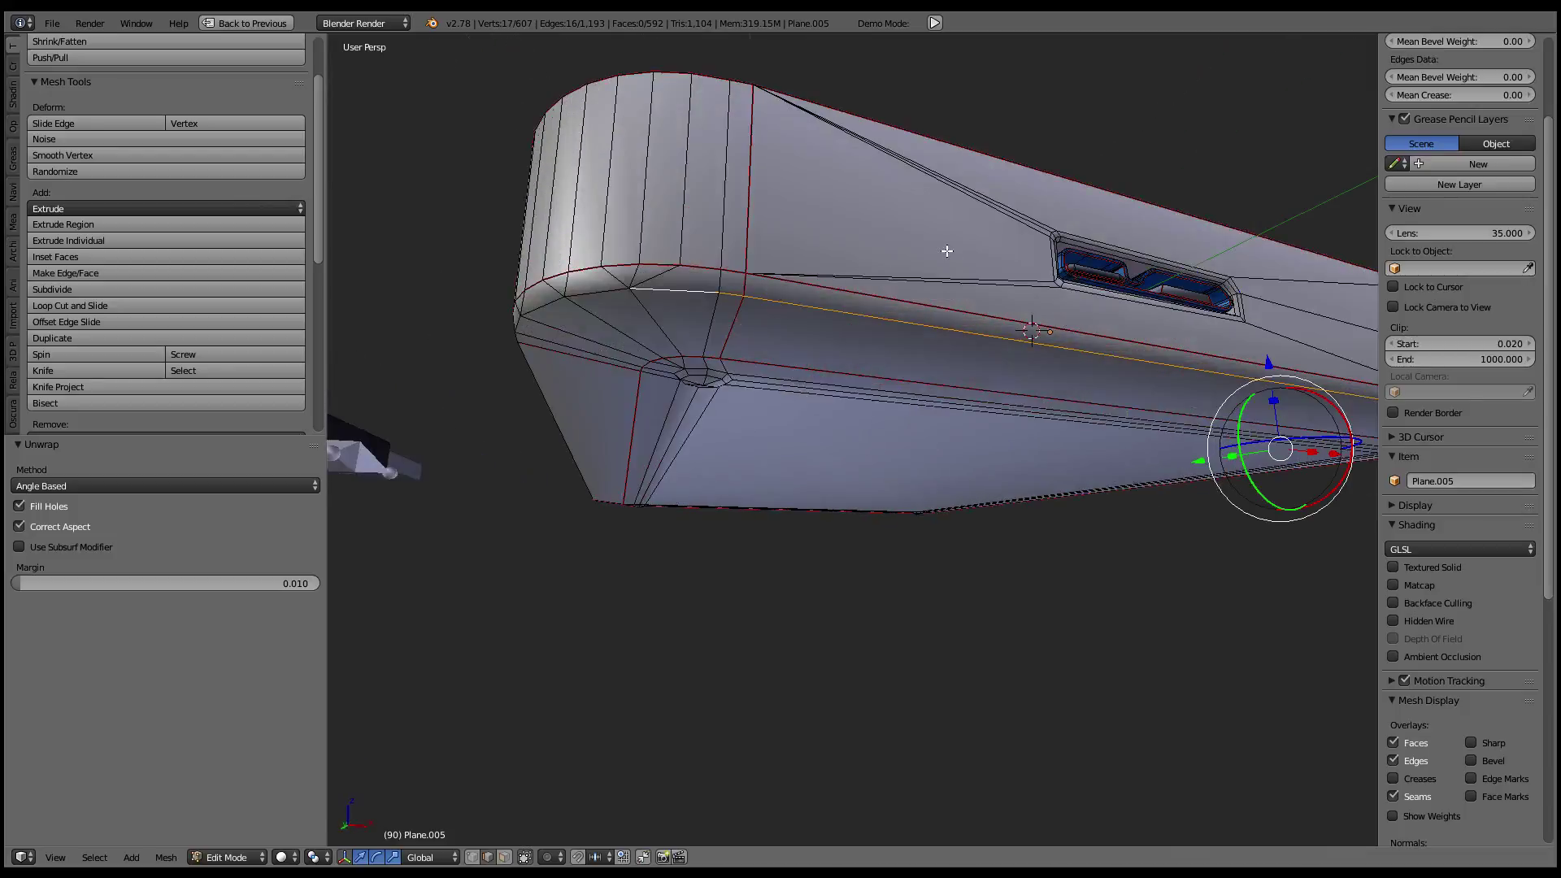
{"action": "middle_click_drag", "start_coordinate": [718, 320], "coordinate": [746, 302]}
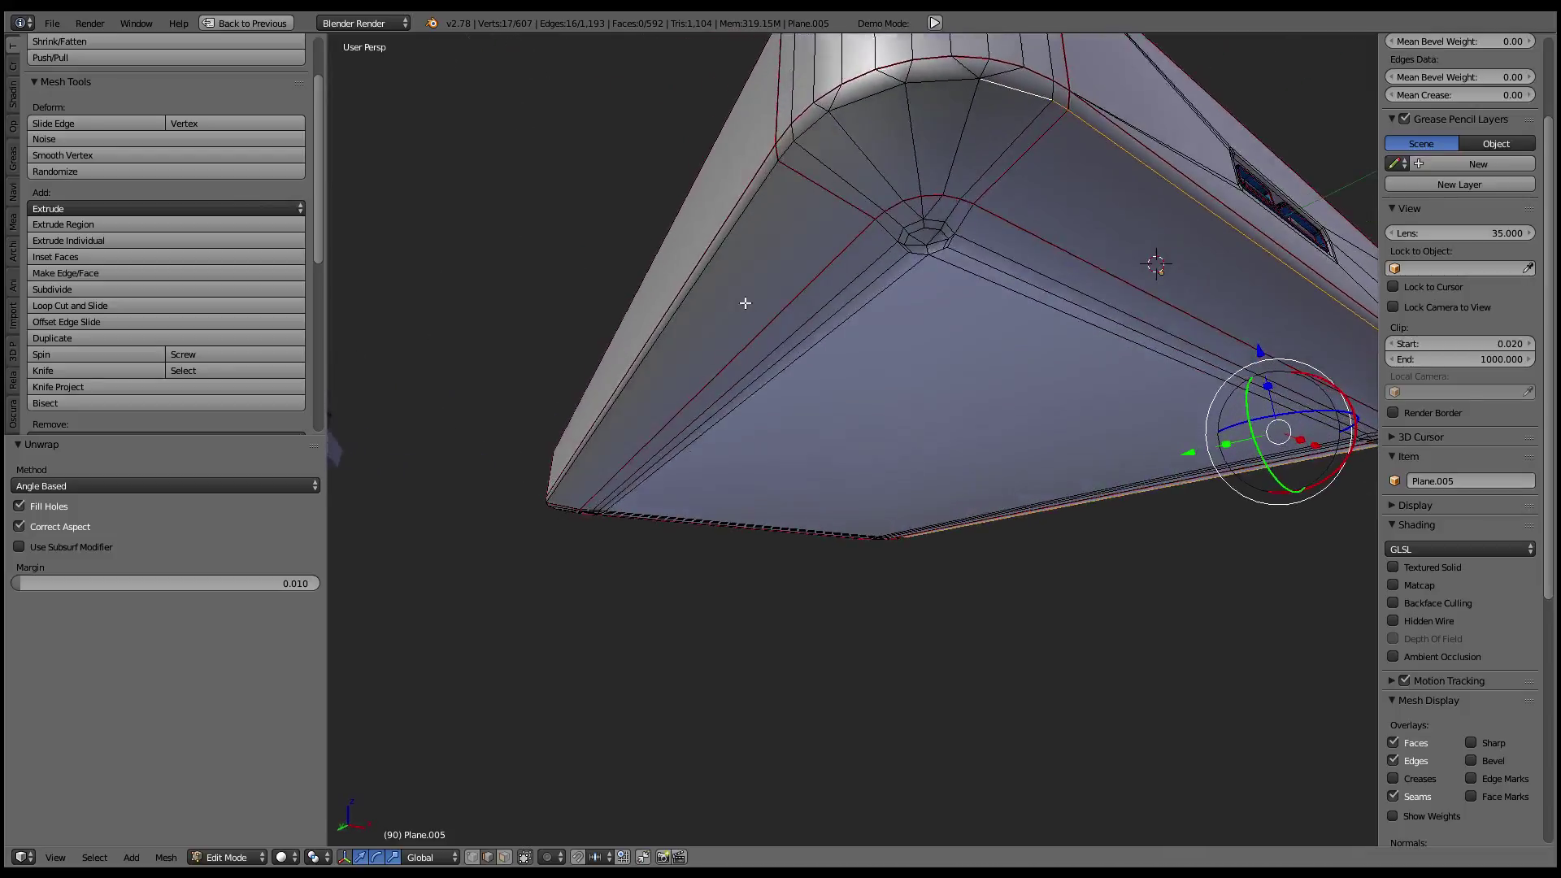
{"action": "right_click", "coordinate": [809, 171], "text": "alt"}
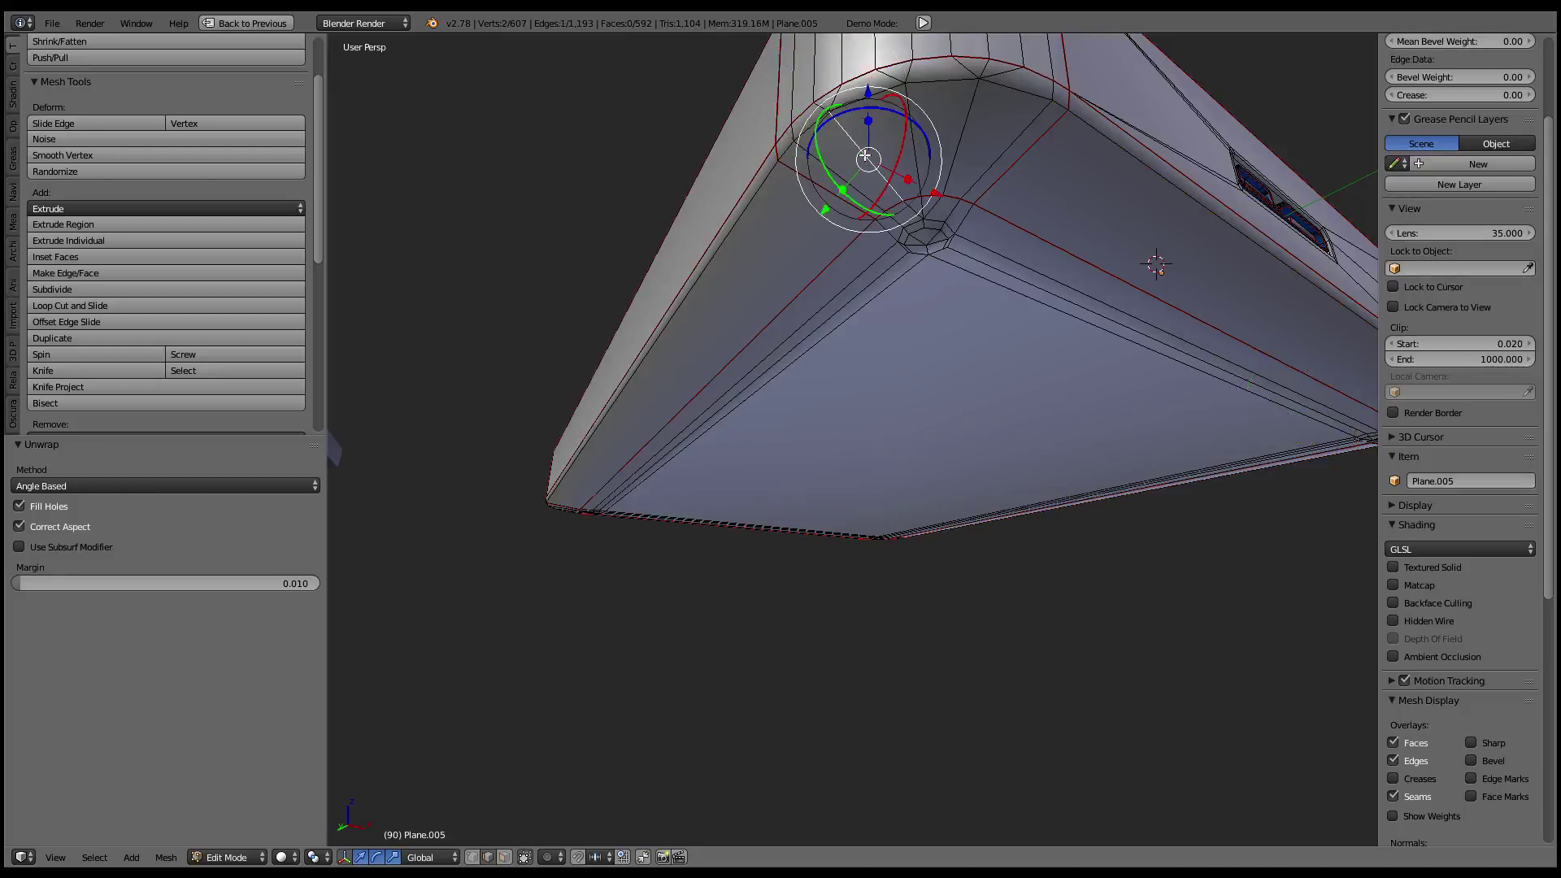
{"action": "middle_click_drag", "start_coordinate": [865, 155], "coordinate": [1034, 327]}
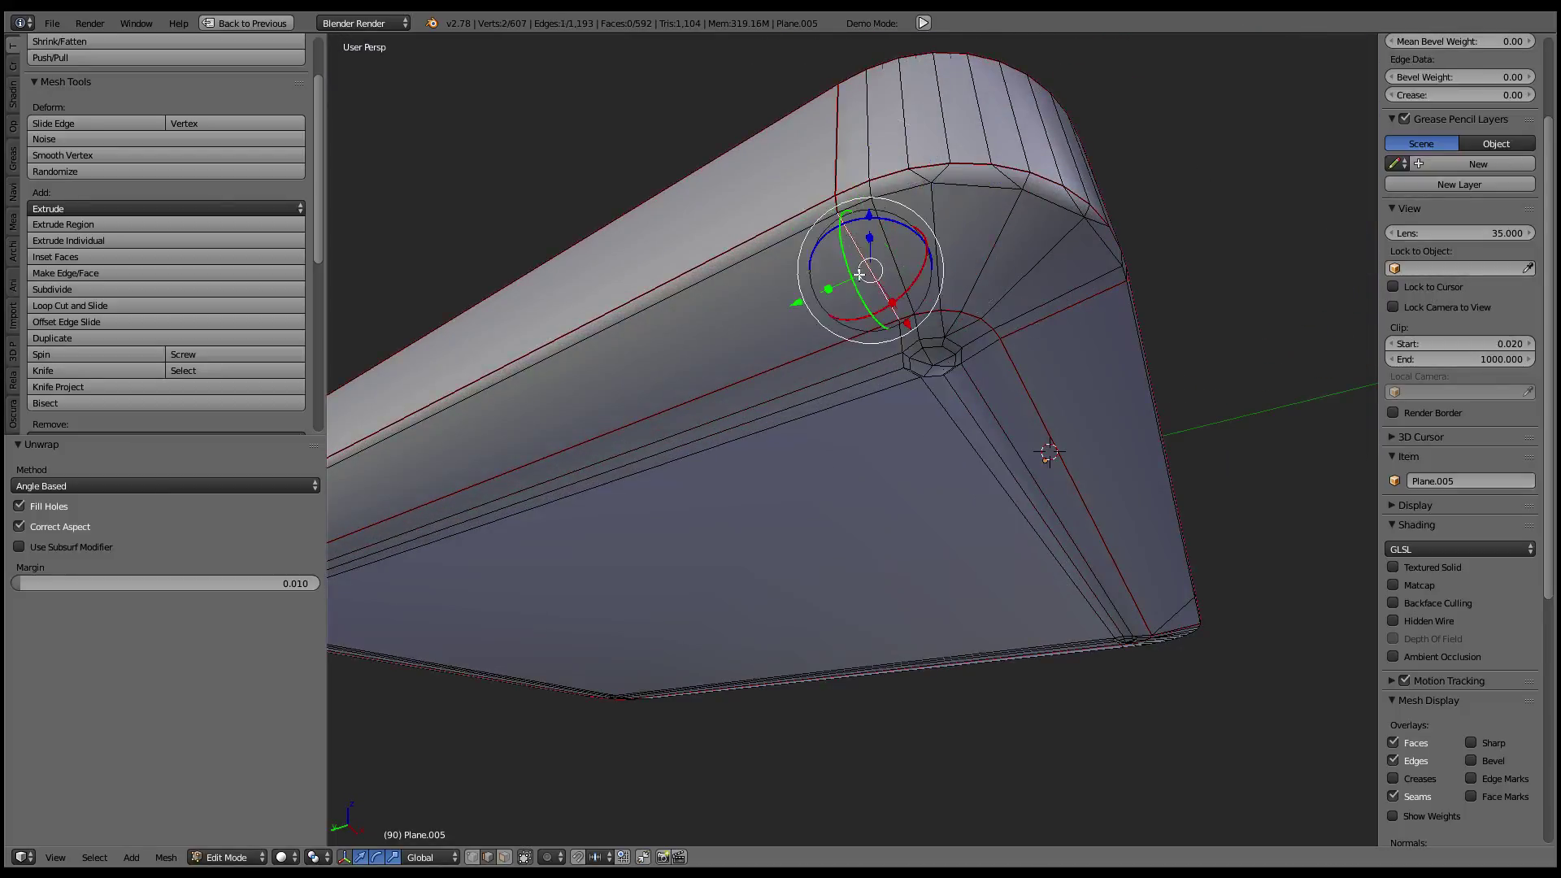
{"action": "right_click", "coordinate": [850, 326], "text": "alt"}
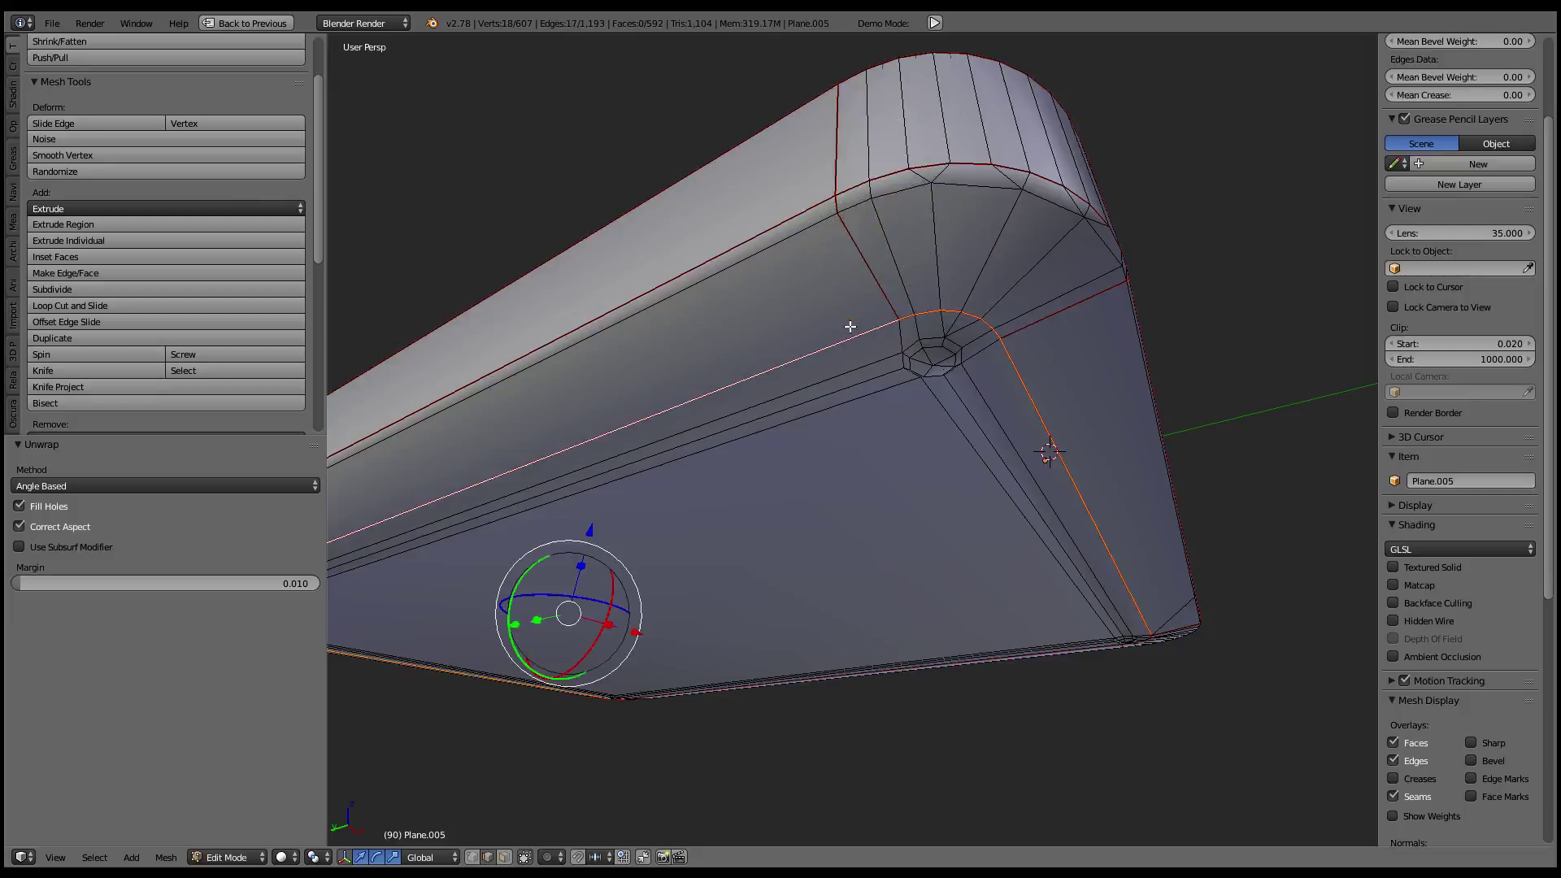
{"action": "key", "text": "ctrl+e"}
{"action": "left_click", "coordinate": [1188, 244]}
- Select the entire hull mesh and restore the multi-area workspace
{"action": "right_click", "coordinate": [917, 280], "text": "alt"}
{"action": "key", "text": "a"}
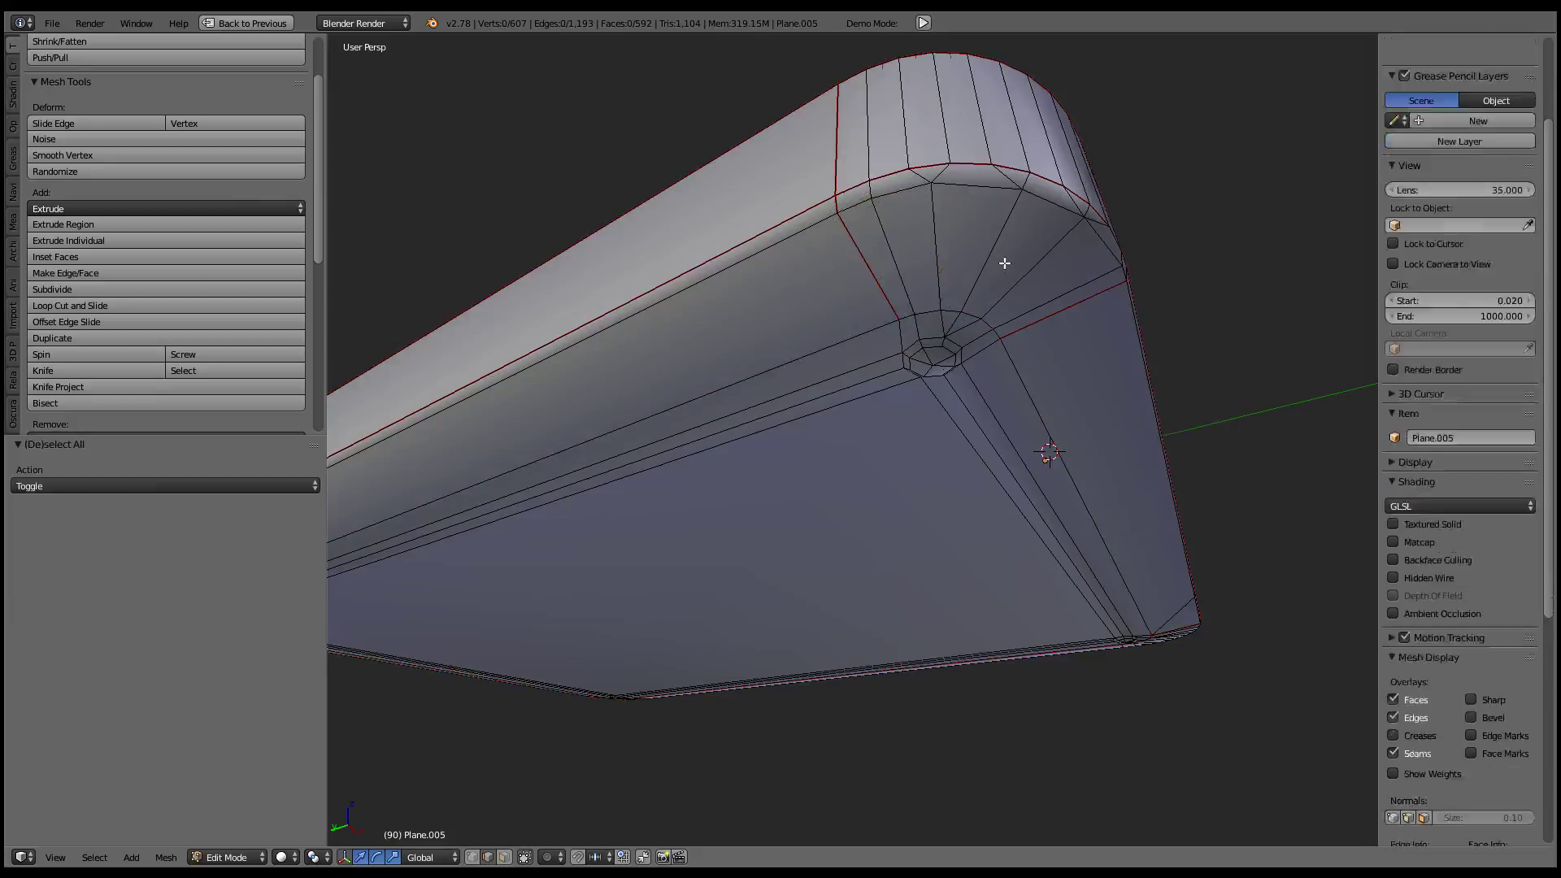
{"action": "key", "text": "a"}
{"action": "key", "text": "ctrl+Up"}
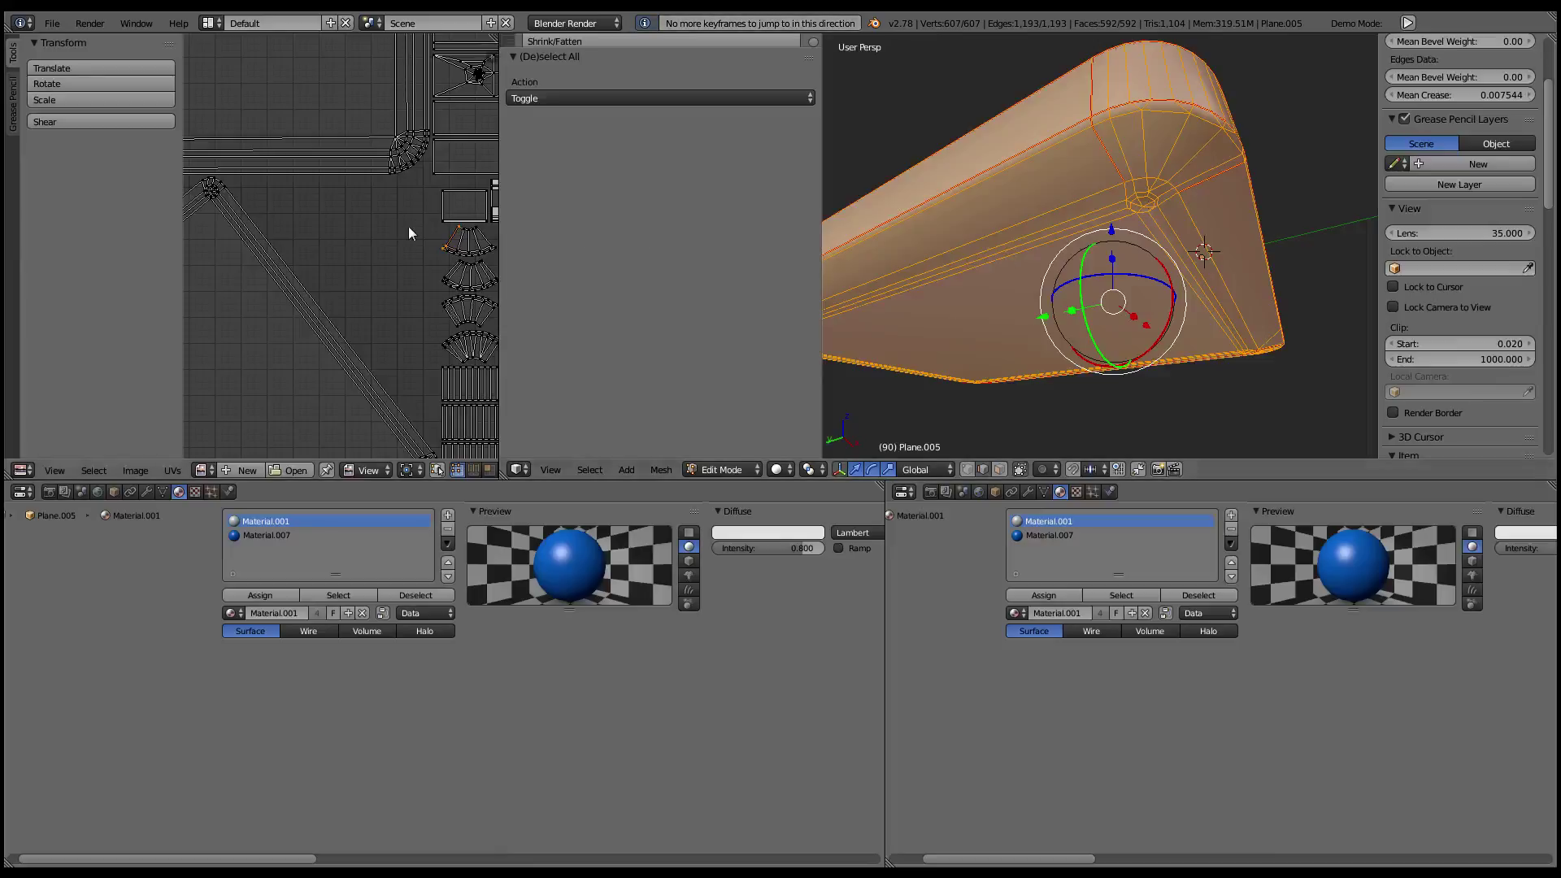
- Unwrap the hull and inspect the result in the maximized UV editor
{"action": "key", "text": "u"}
{"action": "left_click", "coordinate": [1188, 184]}
{"action": "key", "text": "ctrl+Up"}
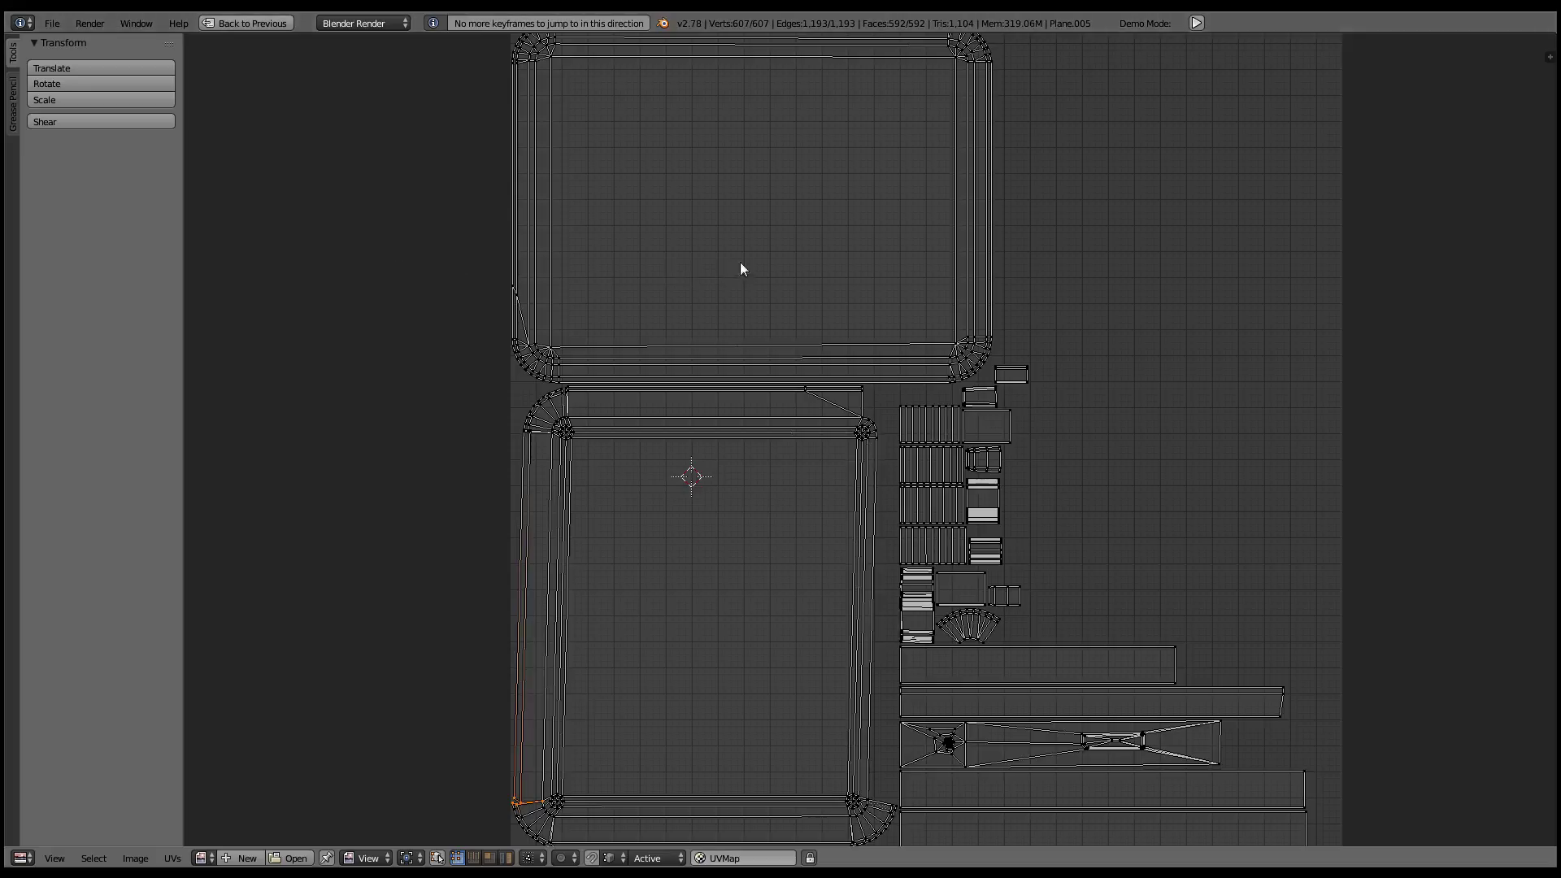
{"action": "scroll", "coordinate": [953, 377], "scroll_direction": "up", "scroll_amount": 3}
{"action": "scroll", "coordinate": [928, 373], "scroll_direction": "up", "scroll_amount": 2}
{"action": "scroll", "coordinate": [928, 422], "scroll_direction": "down", "scroll_amount": 2}
- In the enlarged 3D view, clear the seam from three edges at the rounded corner
{"action": "key", "text": "shift+F5"}
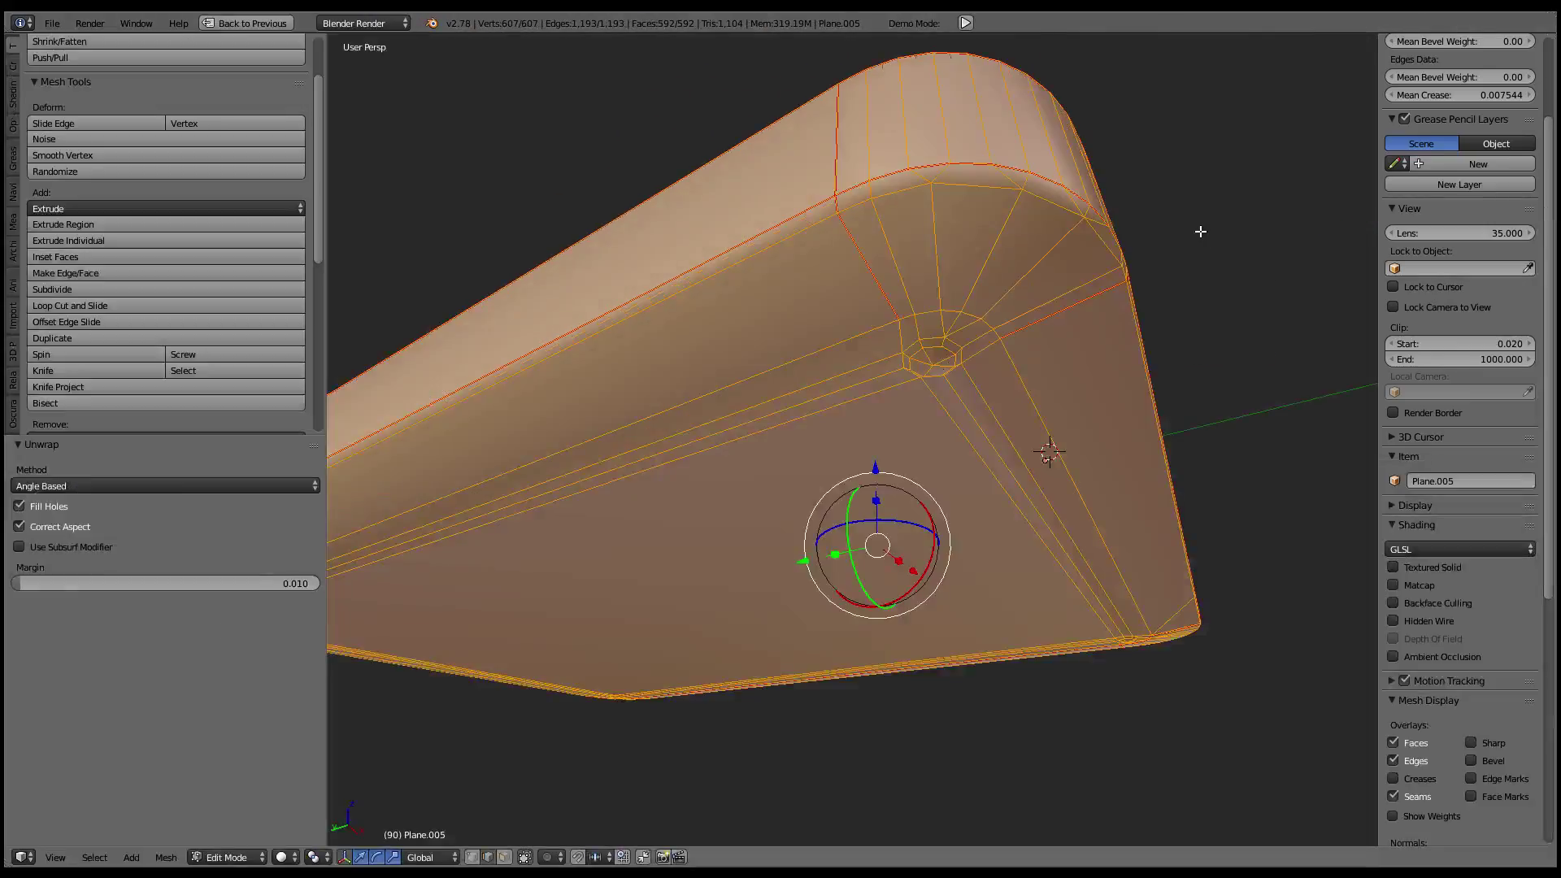
{"action": "scroll", "coordinate": [1201, 232], "scroll_direction": "down", "scroll_amount": 4}
{"action": "right_click", "coordinate": [879, 338]}
{"action": "mouse_move", "coordinate": [879, 338]}
{"action": "middle_mouse_down"}
{"action": "mouse_move", "coordinate": [834, 350]}
{"action": "mouse_move", "coordinate": [891, 355]}
{"action": "middle_mouse_up"}
{"action": "scroll", "coordinate": [834, 350], "scroll_direction": "up", "scroll_amount": 1}
{"action": "right_click", "coordinate": [1032, 359], "text": "shift"}
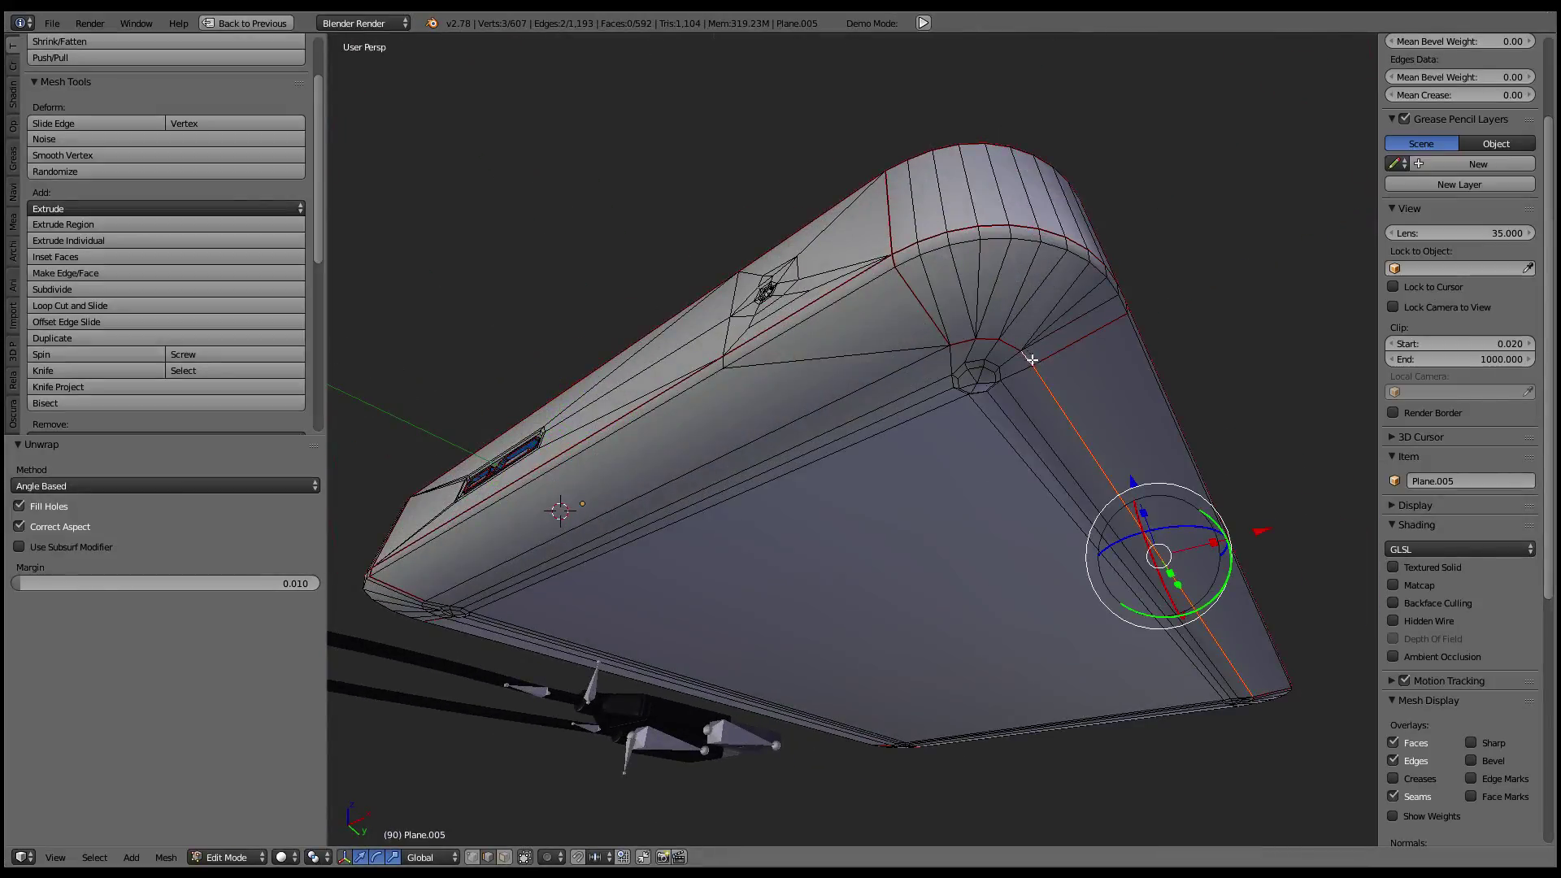
{"action": "right_click", "coordinate": [1006, 346], "text": "shift"}
{"action": "scroll", "coordinate": [1032, 342], "scroll_direction": "up", "scroll_amount": 2}
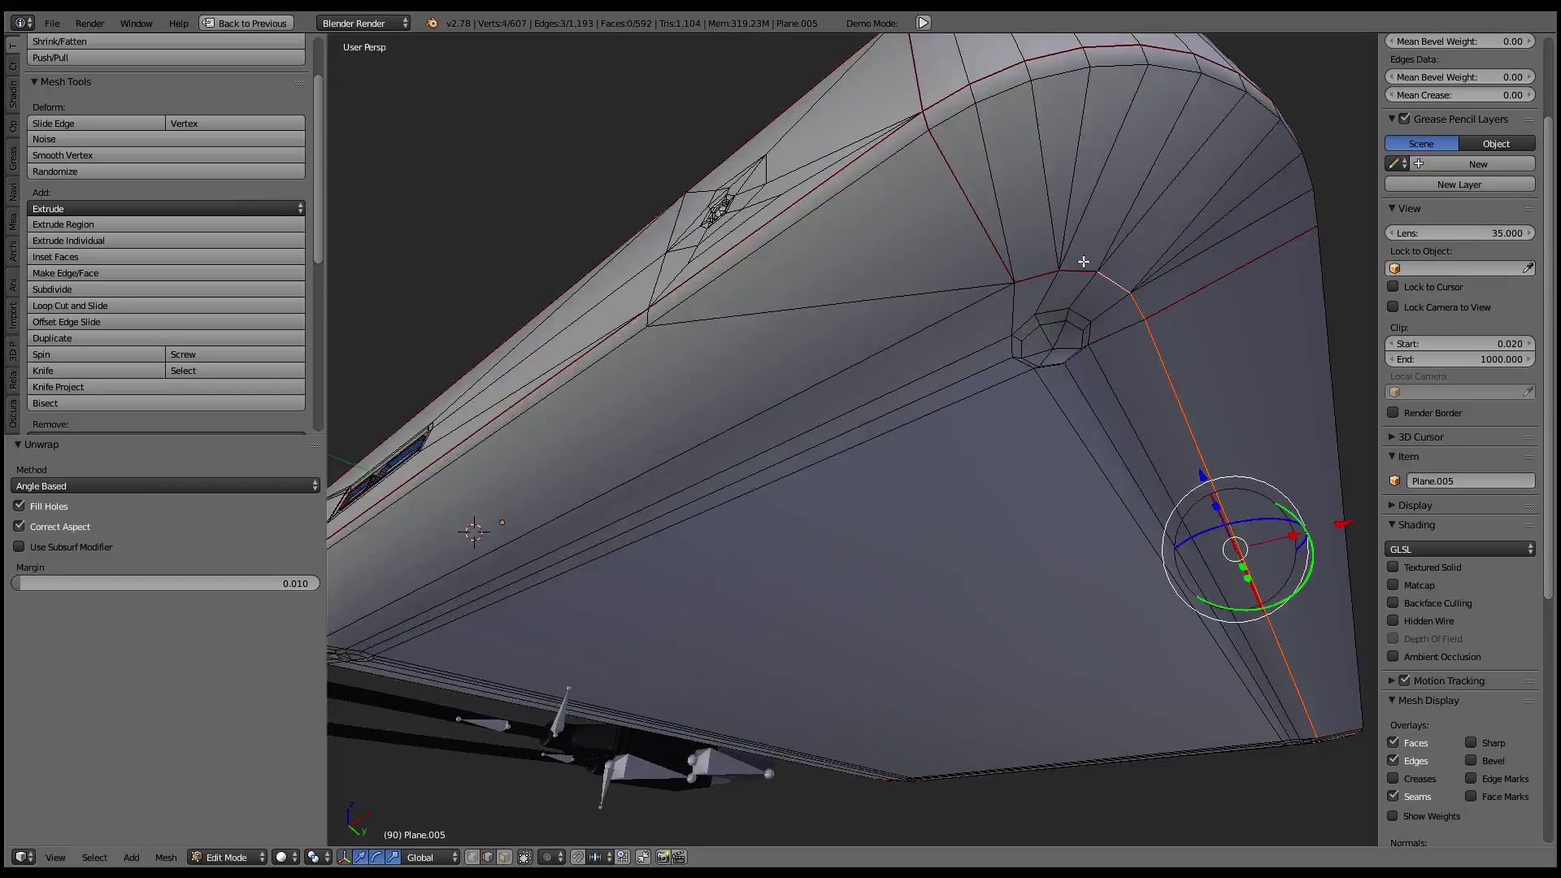
{"action": "middle_click_drag", "start_coordinate": [1037, 277], "coordinate": [915, 455]}
{"action": "scroll", "coordinate": [914, 456], "scroll_direction": "down", "scroll_amount": 2}
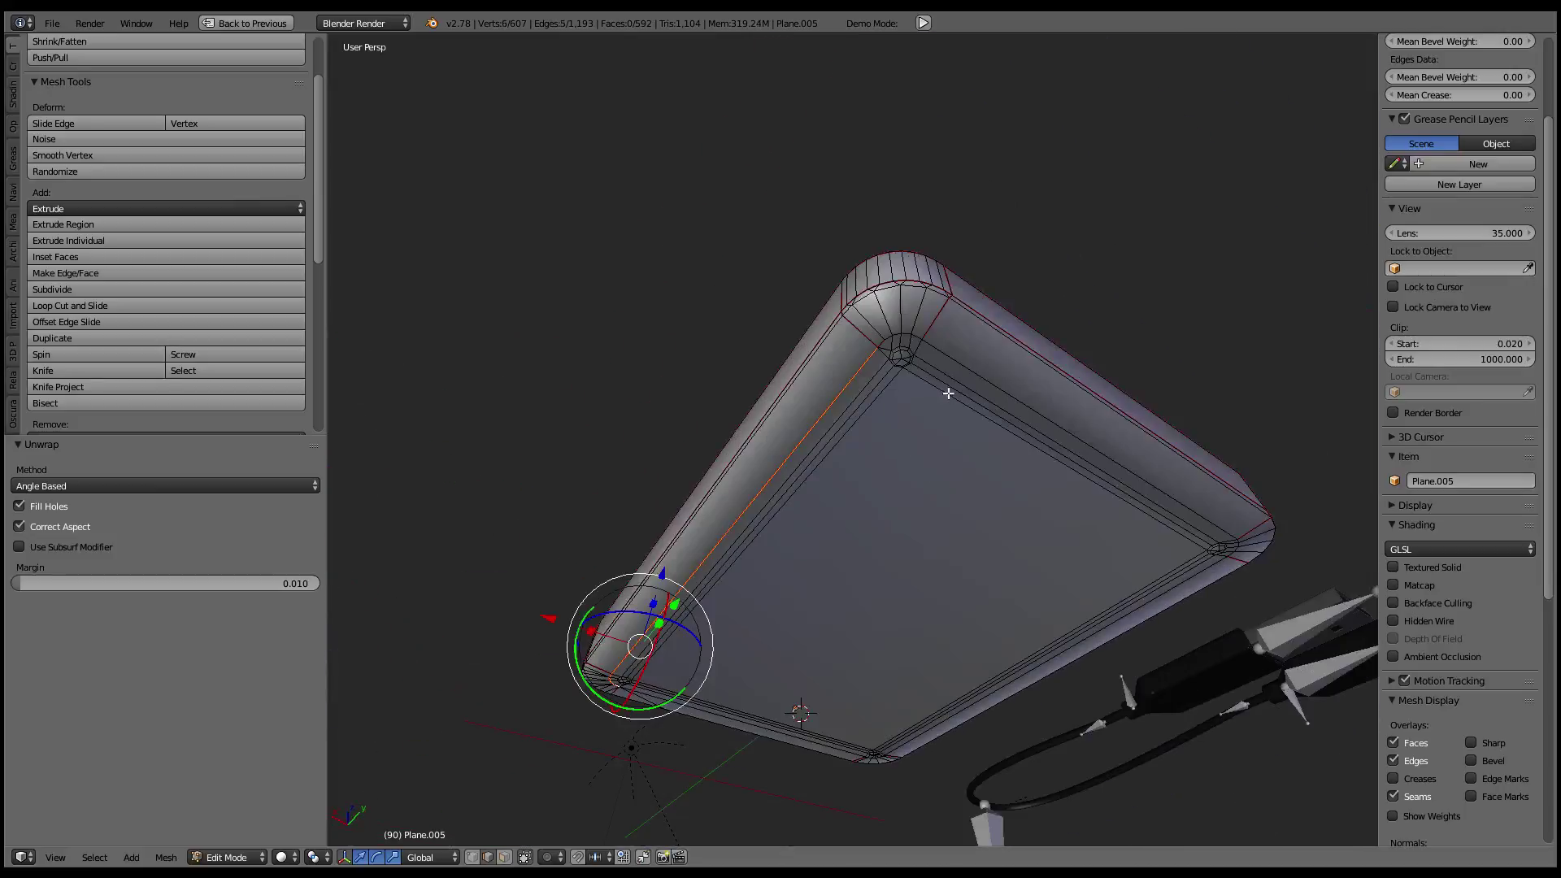
{"action": "scroll", "coordinate": [947, 394], "scroll_direction": "up", "scroll_amount": 1}
{"action": "key", "text": "ctrl+e"}
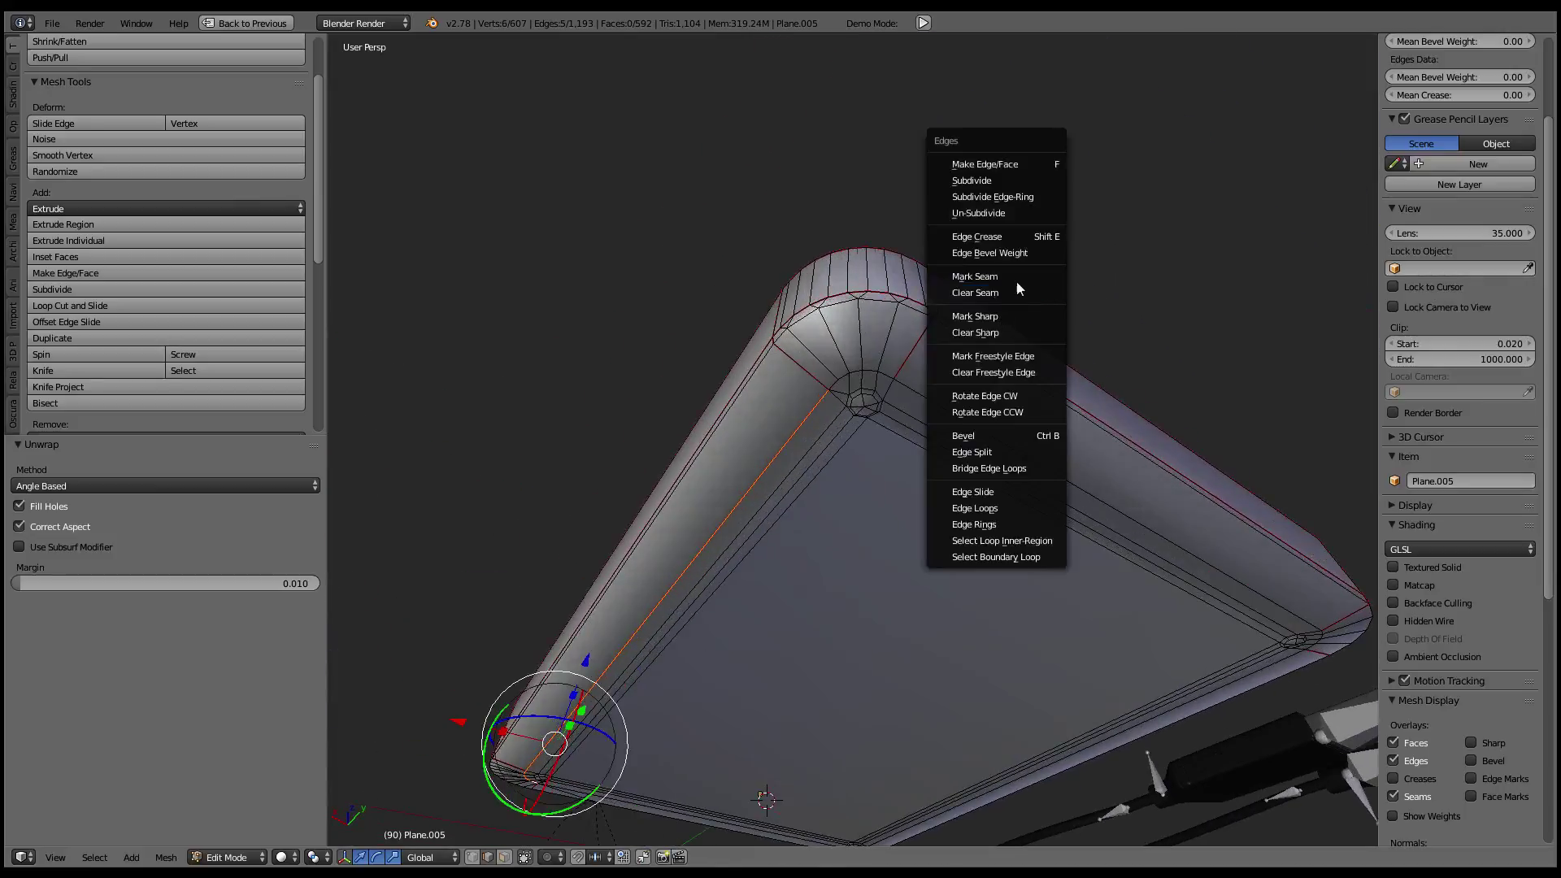
{"action": "left_click", "coordinate": [1003, 298]}
- Clear the seam from an edge by the screw hole, then select all and restore the workspace
{"action": "scroll", "coordinate": [844, 331], "scroll_direction": "up", "scroll_amount": 3}
{"action": "scroll", "coordinate": [844, 331], "scroll_direction": "down", "scroll_amount": 2}
{"action": "right_click", "coordinate": [838, 279]}
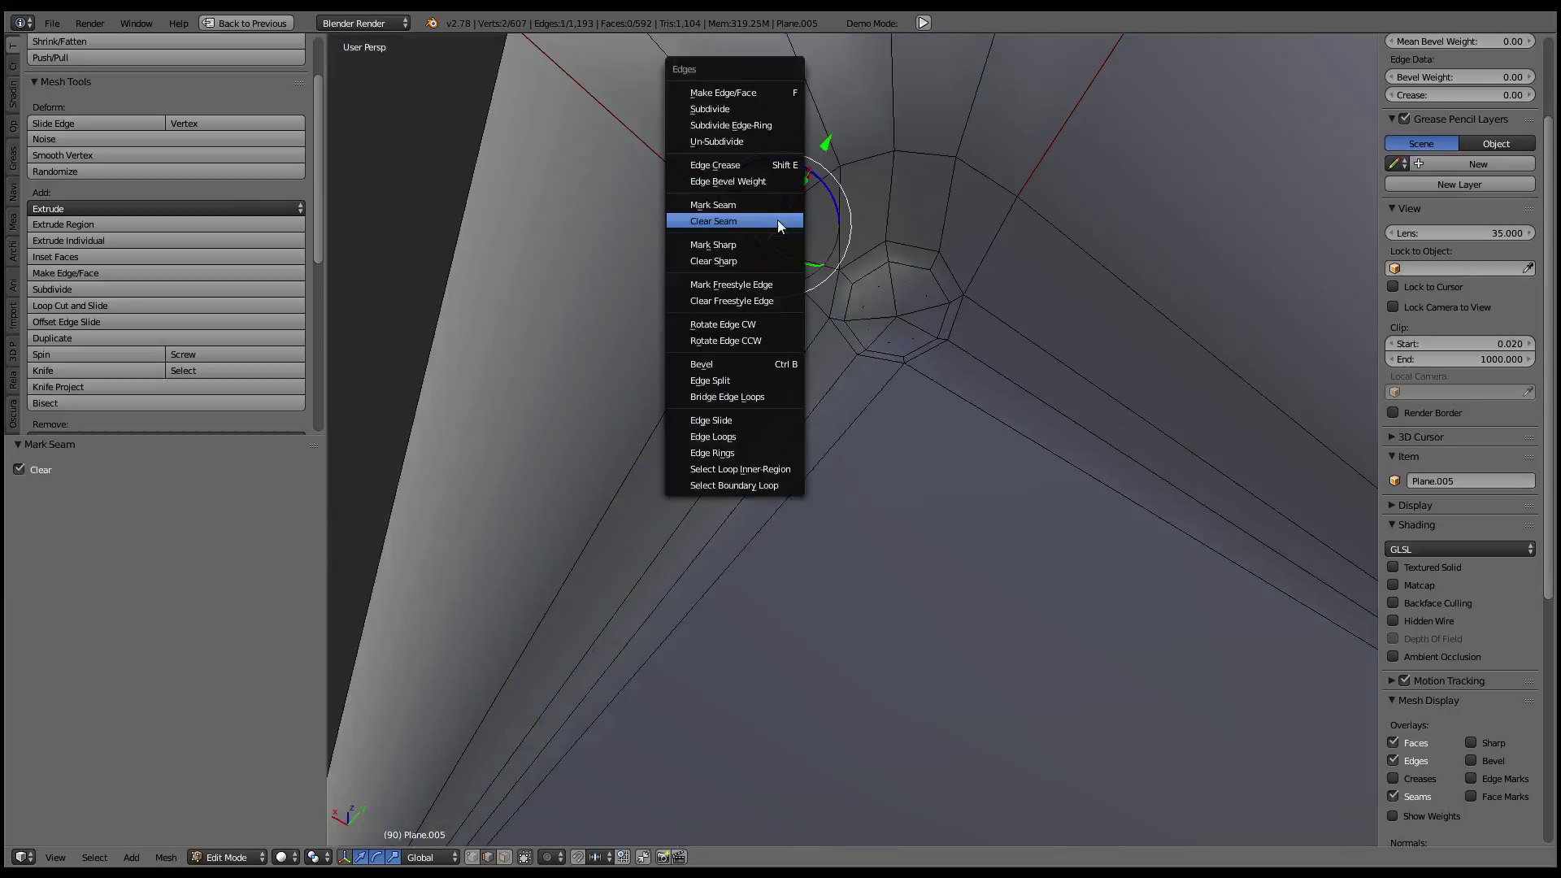
{"action": "key", "text": "ctrl+e"}
{"action": "left_click", "coordinate": [777, 220]}
{"action": "key", "text": "a"}
{"action": "key", "text": "ctrl+Up"}
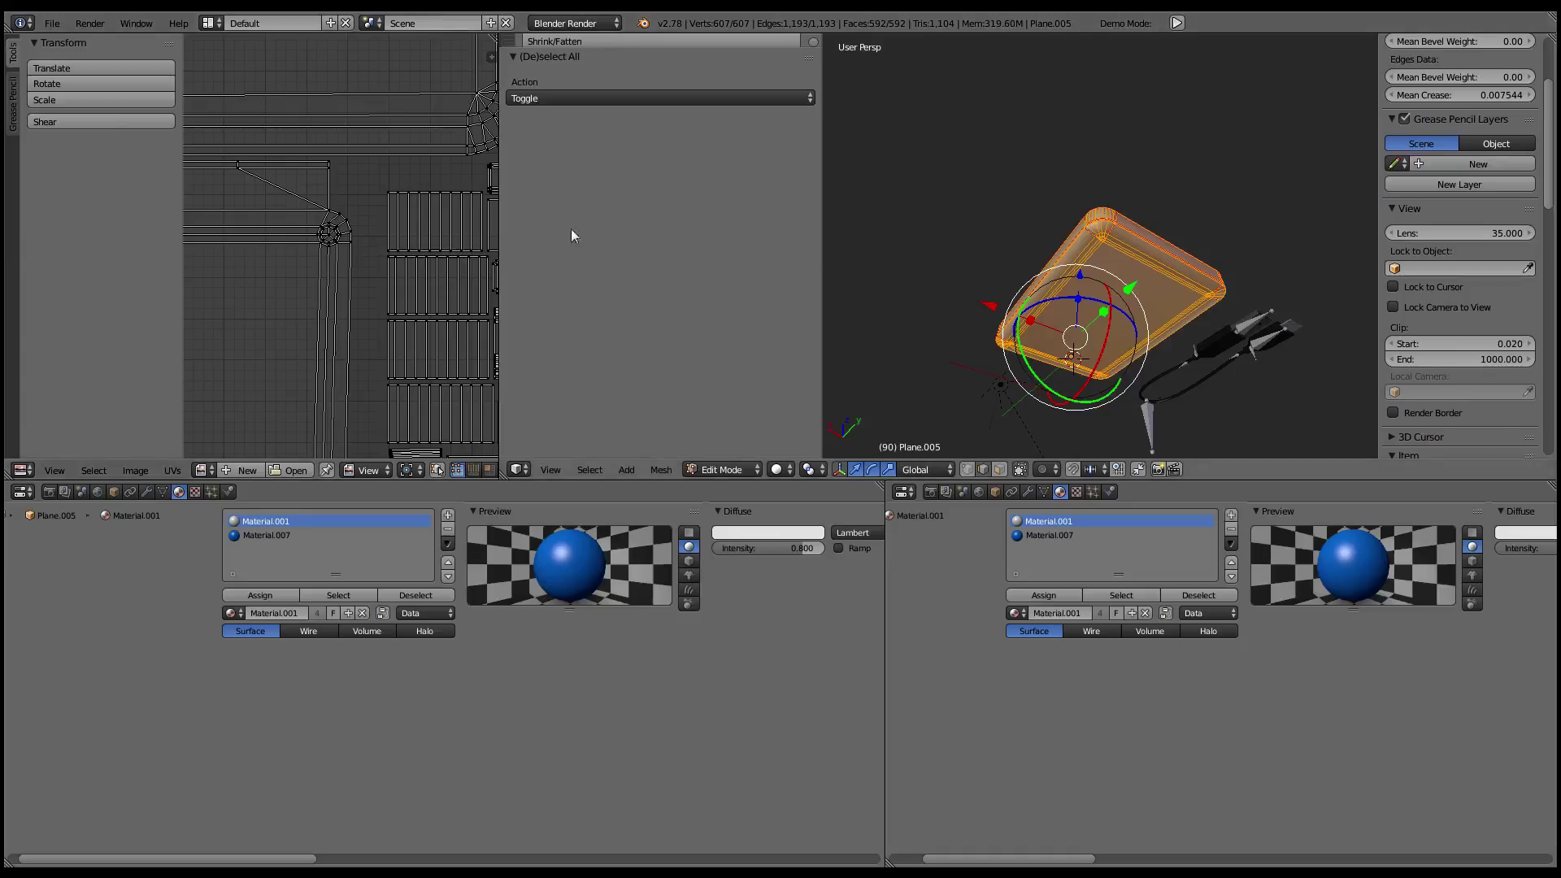
- Re-unwrap the hull and zoom into the corner fan in the maximized UV layout
{"action": "key", "text": "u"}
{"action": "left_click", "coordinate": [1159, 242]}
{"action": "key", "text": "ctrl+Up"}
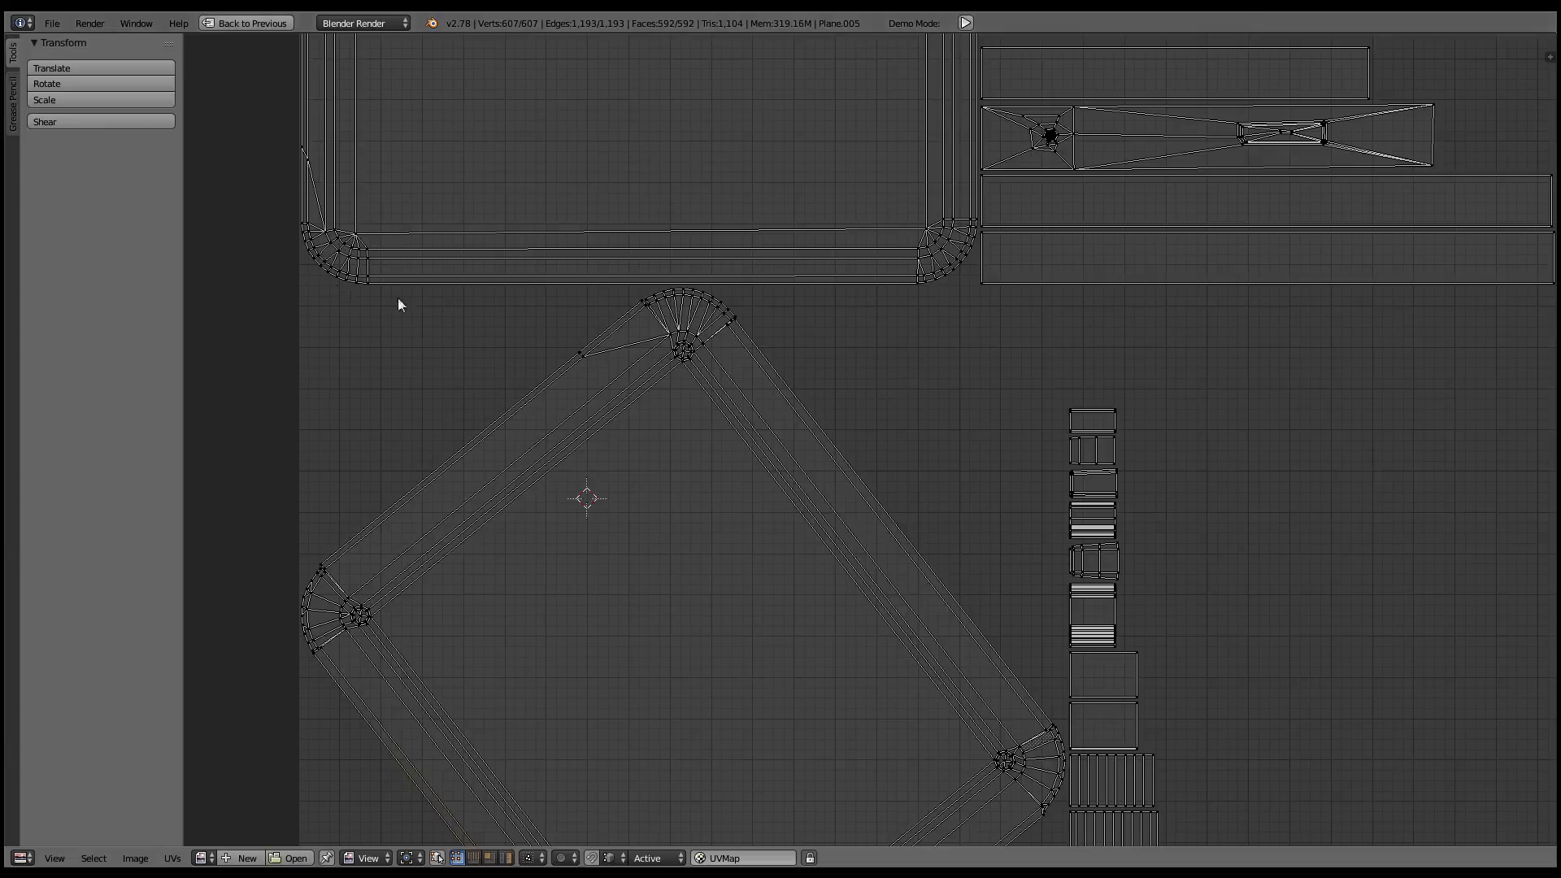
{"action": "scroll", "coordinate": [397, 297], "scroll_direction": "down", "scroll_amount": 3}
{"action": "scroll", "coordinate": [705, 325], "scroll_direction": "up", "scroll_amount": 4}
{"action": "scroll", "coordinate": [706, 324], "scroll_direction": "up", "scroll_amount": 4}
{"action": "scroll", "coordinate": [809, 387], "scroll_direction": "up", "scroll_amount": 5}
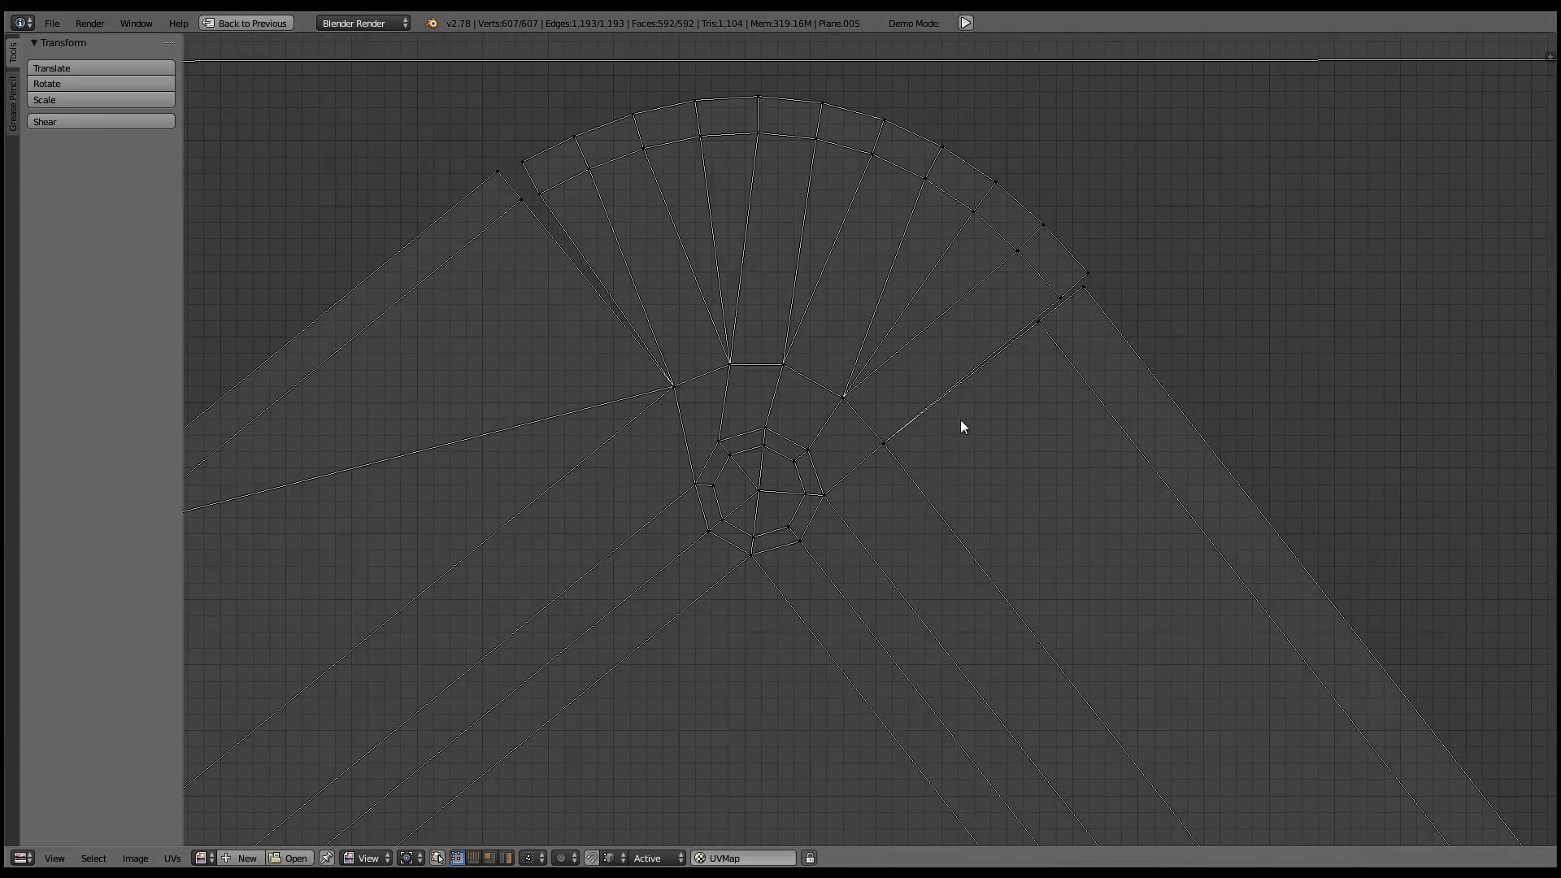
{"action": "scroll", "coordinate": [959, 420], "scroll_direction": "down", "scroll_amount": 4}
{"action": "scroll", "coordinate": [972, 417], "scroll_direction": "up", "scroll_amount": 1}
{"action": "scroll", "coordinate": [979, 412], "scroll_direction": "up", "scroll_amount": 2}
{"action": "scroll", "coordinate": [979, 411], "scroll_direction": "up", "scroll_amount": 1}
{"action": "key", "text": "ctrl+Up"}
{"action": "key", "text": "ctrl+Up"}
{"action": "scroll", "coordinate": [979, 412], "scroll_direction": "up", "scroll_amount": 4}
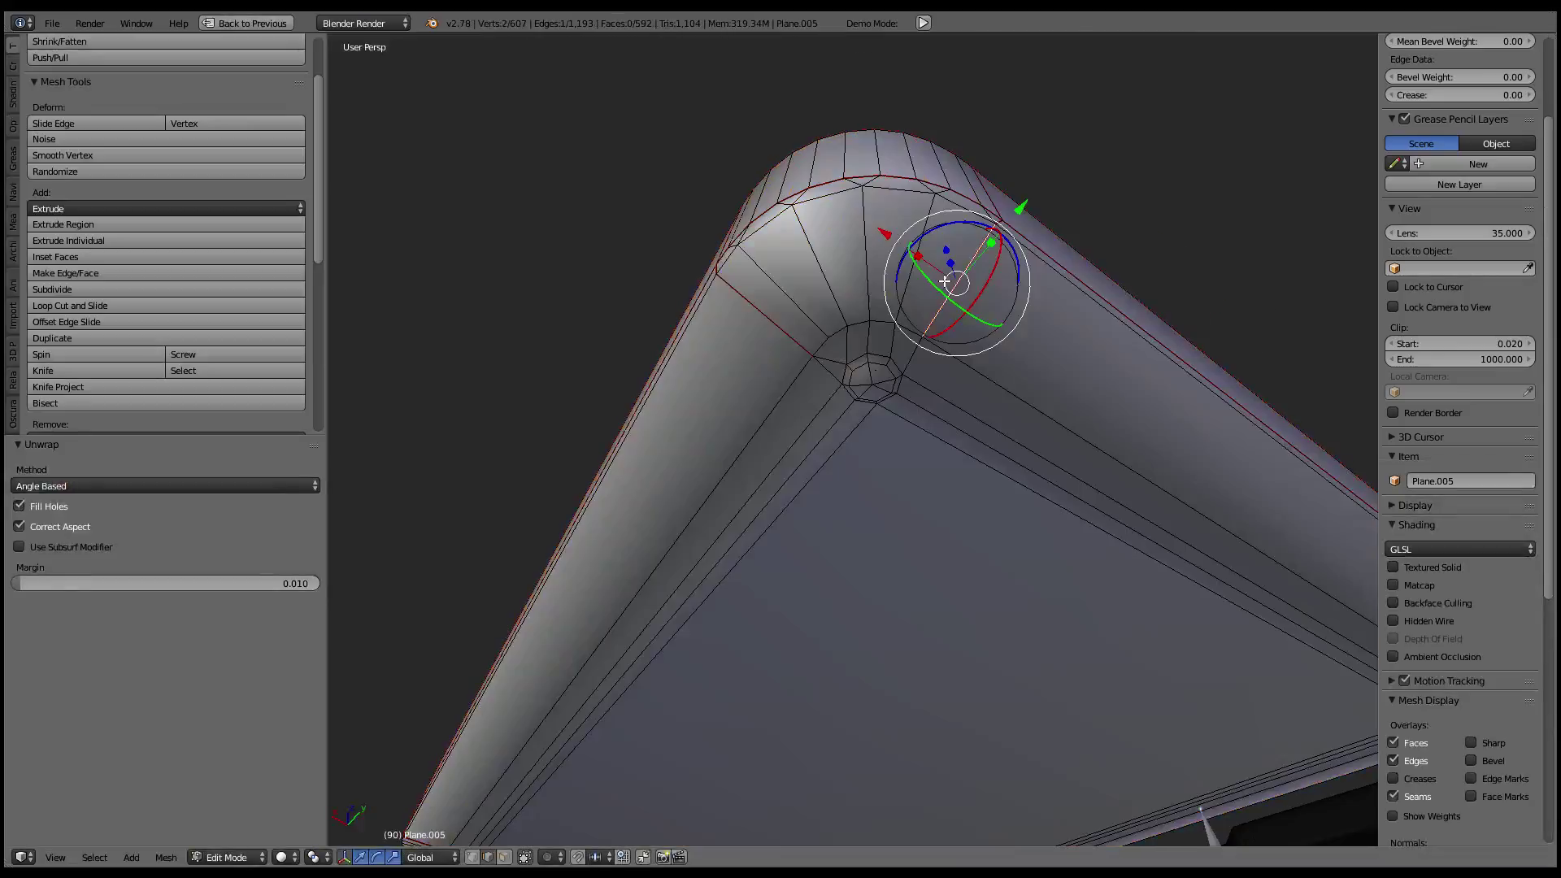
- Select the radial edges of the corner fan and clear their seams
{"action": "left_click", "coordinate": [866, 291], "text": "ctrl+alt"}
{"action": "mouse_move", "coordinate": [1097, 368]}
{"action": "middle_mouse_down"}
{"action": "mouse_move", "coordinate": [1057, 393]}
{"action": "mouse_move", "coordinate": [643, 485]}
{"action": "middle_mouse_up"}
{"action": "middle_click_drag", "start_coordinate": [506, 524], "coordinate": [613, 498]}
{"action": "scroll", "coordinate": [616, 497], "scroll_direction": "up", "scroll_amount": 3}
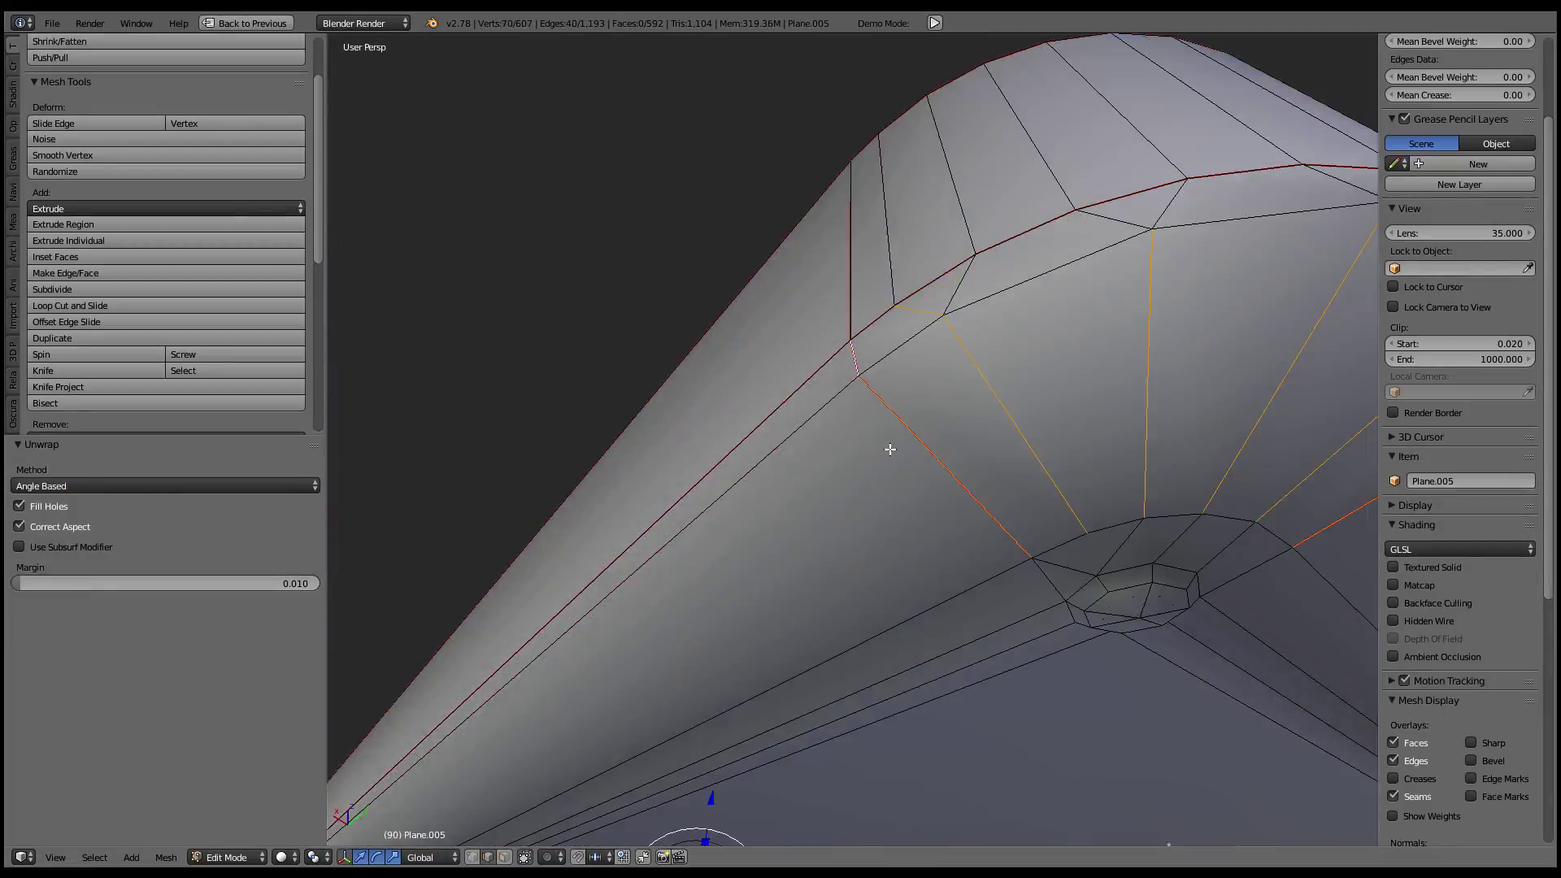
{"action": "left_click", "coordinate": [894, 409]}
{"action": "left_click", "coordinate": [867, 359], "text": "shift"}
{"action": "middle_click_drag", "start_coordinate": [1090, 344], "coordinate": [1054, 345]}
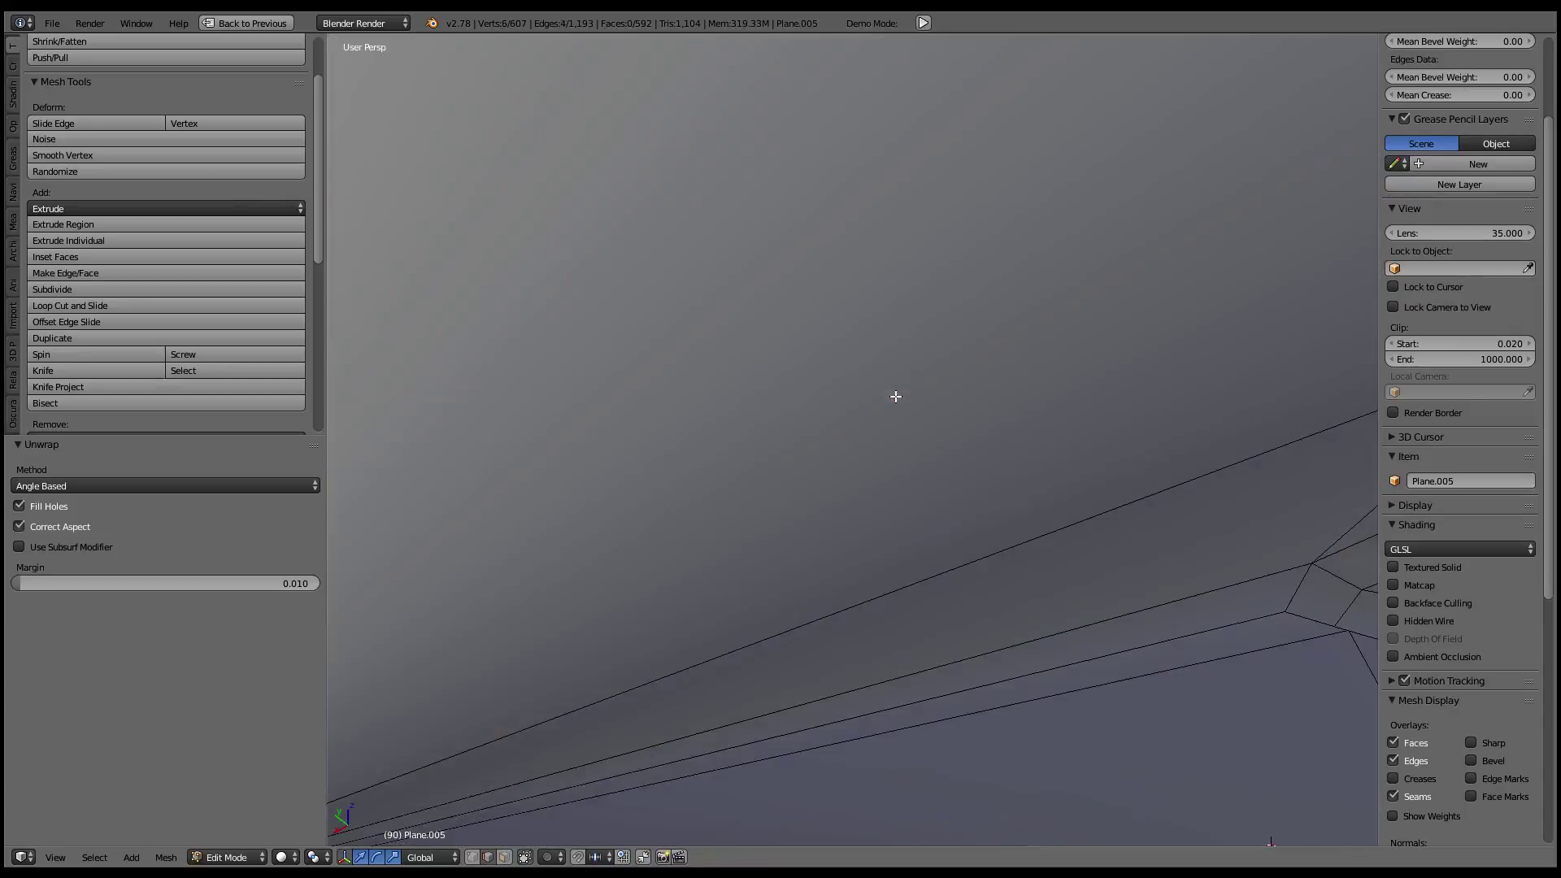
{"action": "middle_click_drag", "start_coordinate": [895, 393], "coordinate": [903, 368]}
{"action": "mouse_move", "coordinate": [895, 303]}
{"action": "middle_mouse_down"}
{"action": "mouse_move", "coordinate": [1042, 328]}
{"action": "mouse_move", "coordinate": [623, 326]}
{"action": "middle_mouse_up"}
{"action": "left_click", "coordinate": [1057, 350], "text": "shift"}
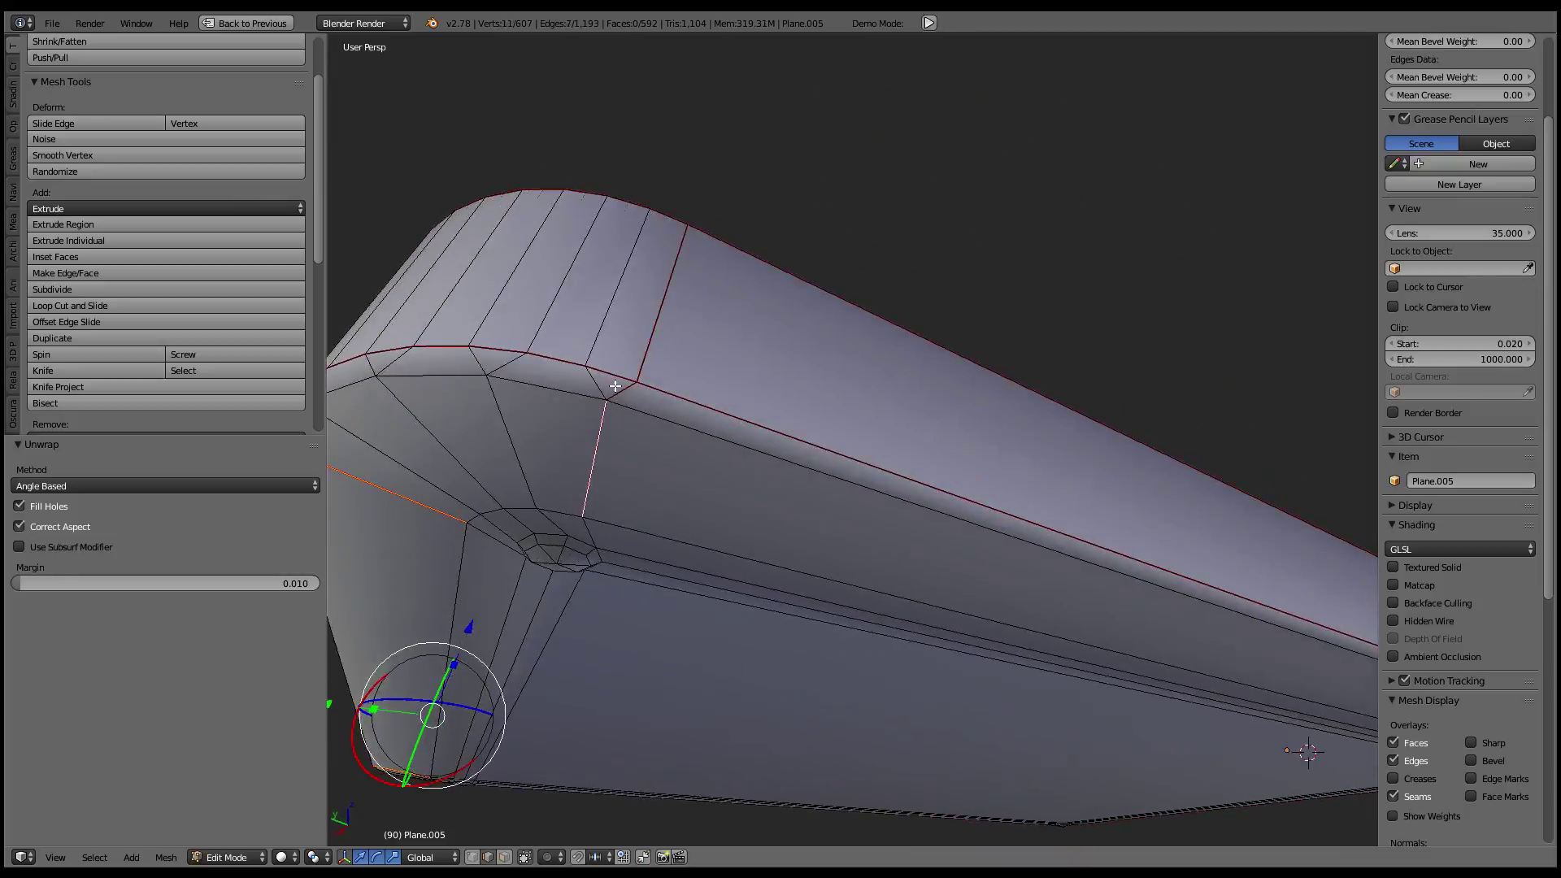
{"action": "key", "text": "ctrl+e"}
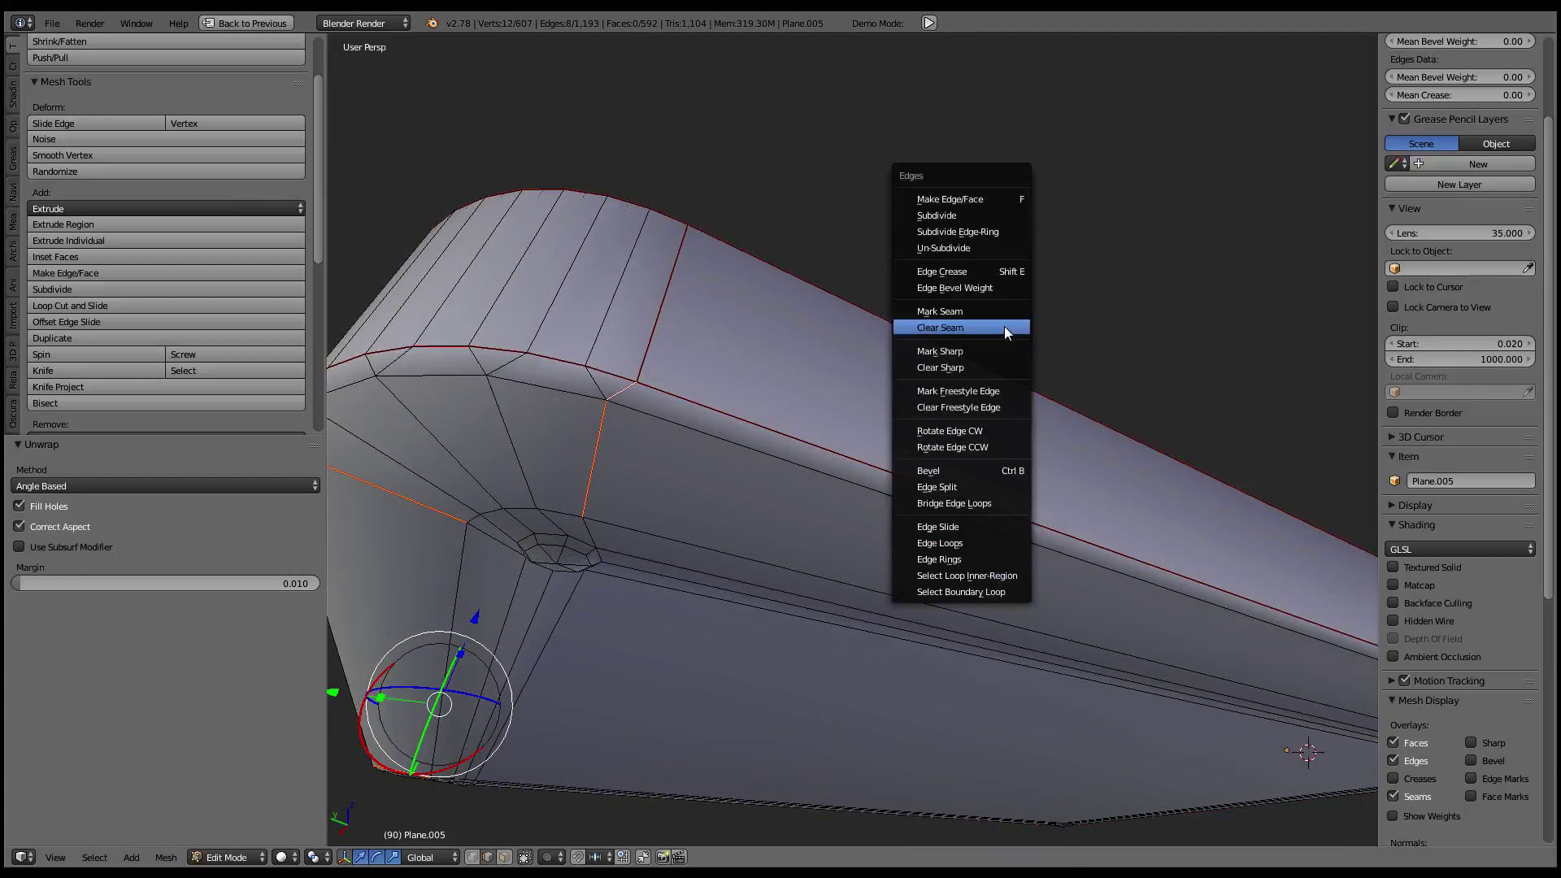
{"action": "left_click", "coordinate": [980, 326]}
- Select the rim edge at the corner, dismissing the edge-operations menu unchanged
{"action": "mouse_move", "coordinate": [979, 326]}
{"action": "middle_mouse_down"}
{"action": "mouse_move", "coordinate": [1091, 352]}
{"action": "mouse_move", "coordinate": [941, 349]}
{"action": "mouse_move", "coordinate": [955, 383]}
{"action": "mouse_move", "coordinate": [972, 367]}
{"action": "middle_mouse_up"}
{"action": "left_click", "coordinate": [996, 256], "text": "alt"}
{"action": "left_click", "coordinate": [940, 240], "text": "alt"}
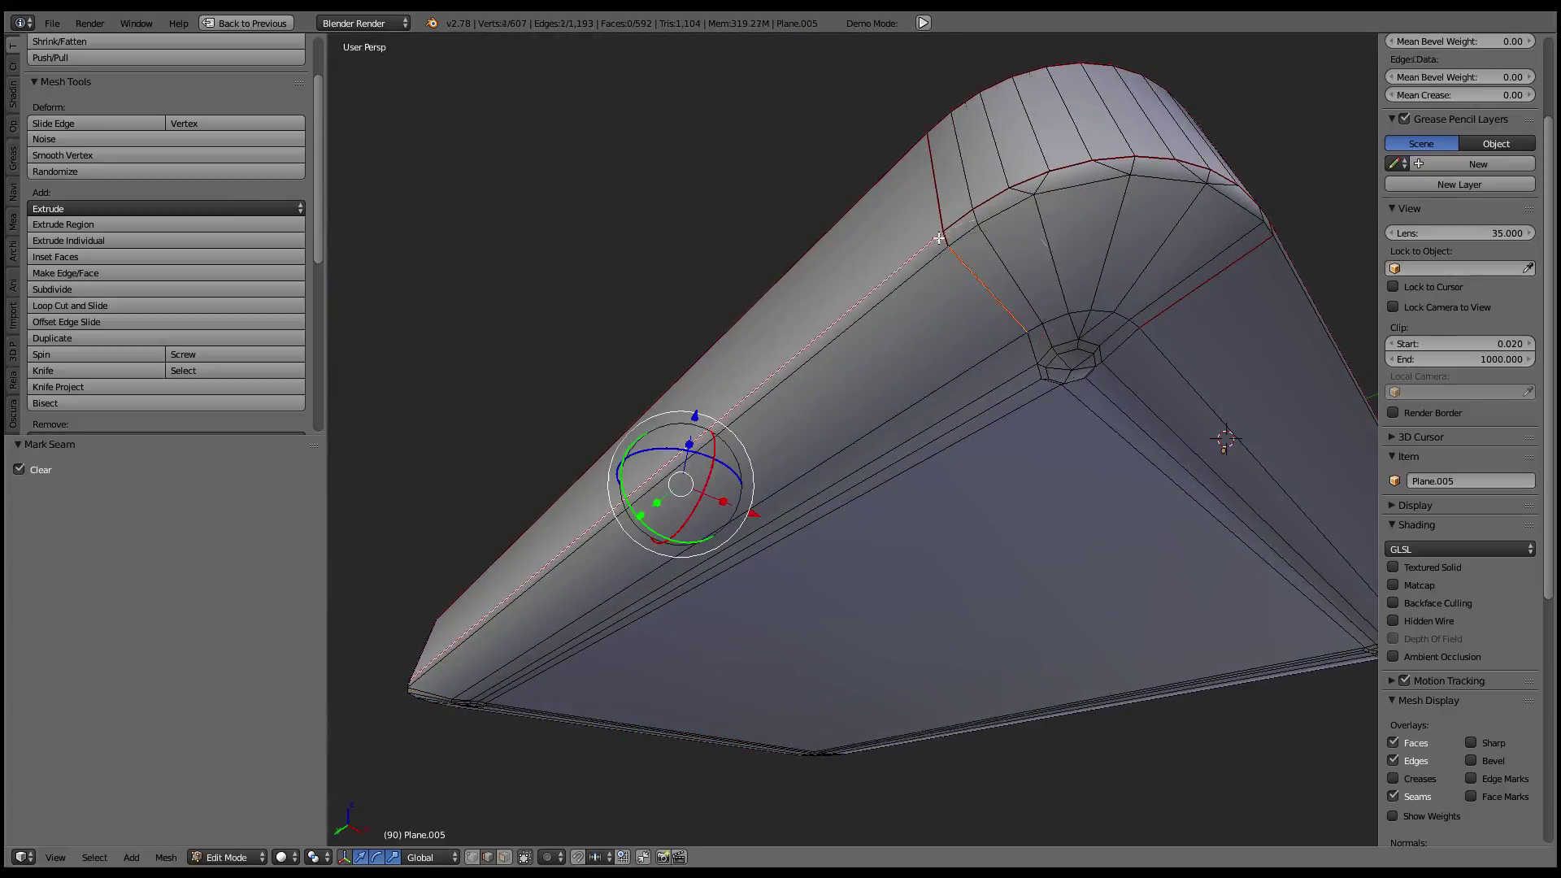
{"action": "left_click", "coordinate": [936, 242], "text": "alt"}
{"action": "left_click", "coordinate": [947, 242], "text": "alt"}
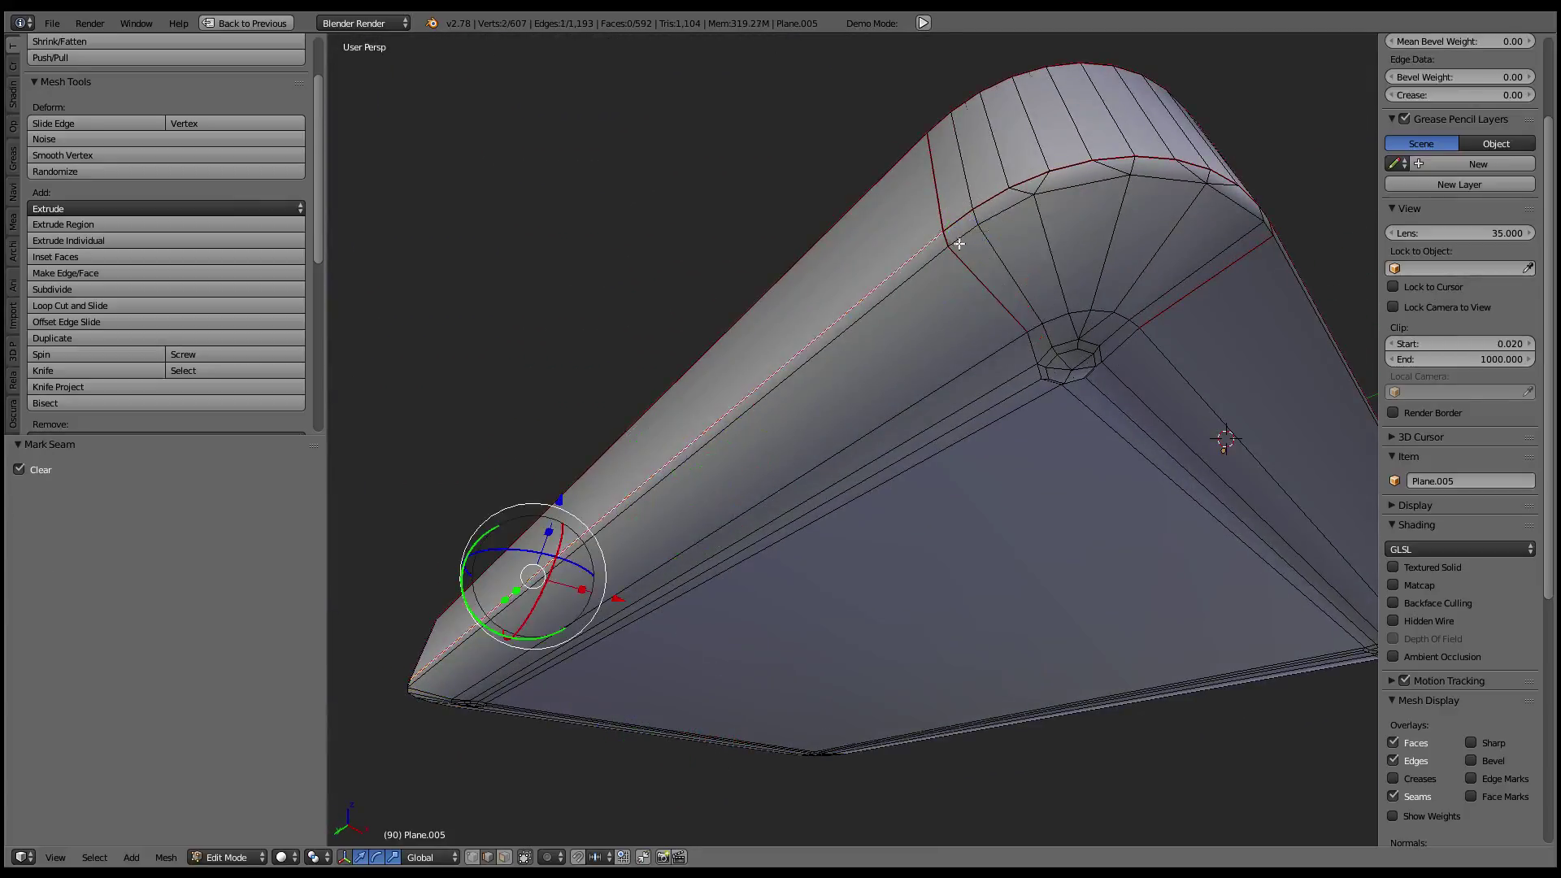
{"action": "middle_click_drag", "start_coordinate": [943, 241], "coordinate": [953, 273]}
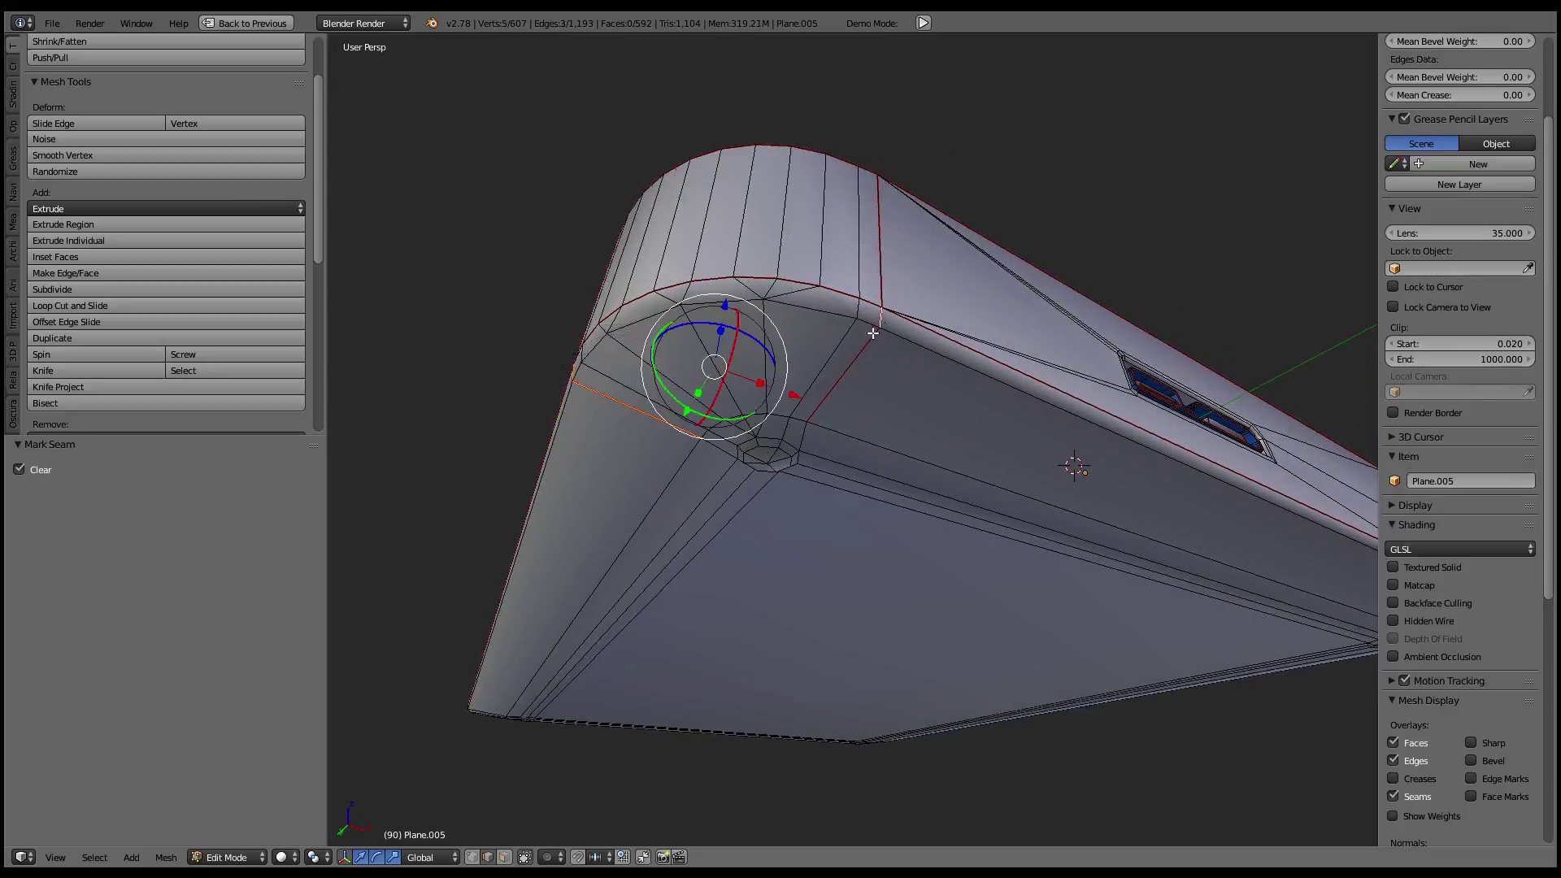
{"action": "key", "text": "ctrl+e"}
{"action": "left_click", "coordinate": [1038, 264]}
- Clear the seam from a single edge at the rounded corner
{"action": "right_click", "coordinate": [935, 366]}
{"action": "mouse_move", "coordinate": [934, 366]}
{"action": "middle_mouse_down"}
{"action": "mouse_move", "coordinate": [1081, 352]}
{"action": "mouse_move", "coordinate": [955, 354]}
{"action": "middle_mouse_up"}
{"action": "scroll", "coordinate": [955, 354], "scroll_direction": "up", "scroll_amount": 3}
{"action": "scroll", "coordinate": [943, 317], "scroll_direction": "up", "scroll_amount": 3}
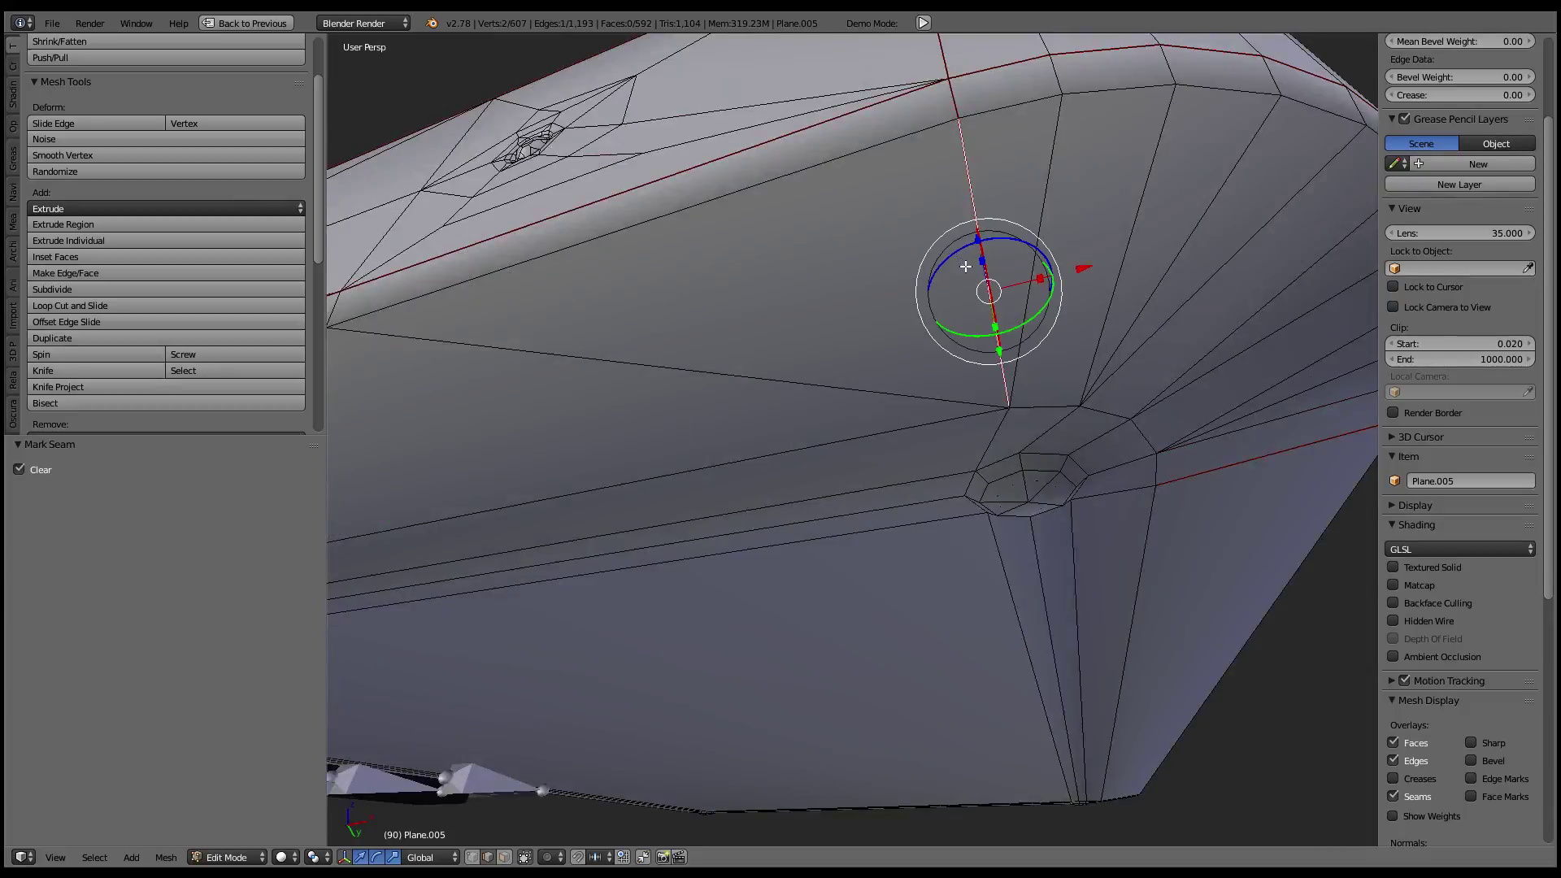
{"action": "middle_click_drag", "start_coordinate": [965, 266], "coordinate": [965, 323]}
{"action": "key", "text": "ctrl+e"}
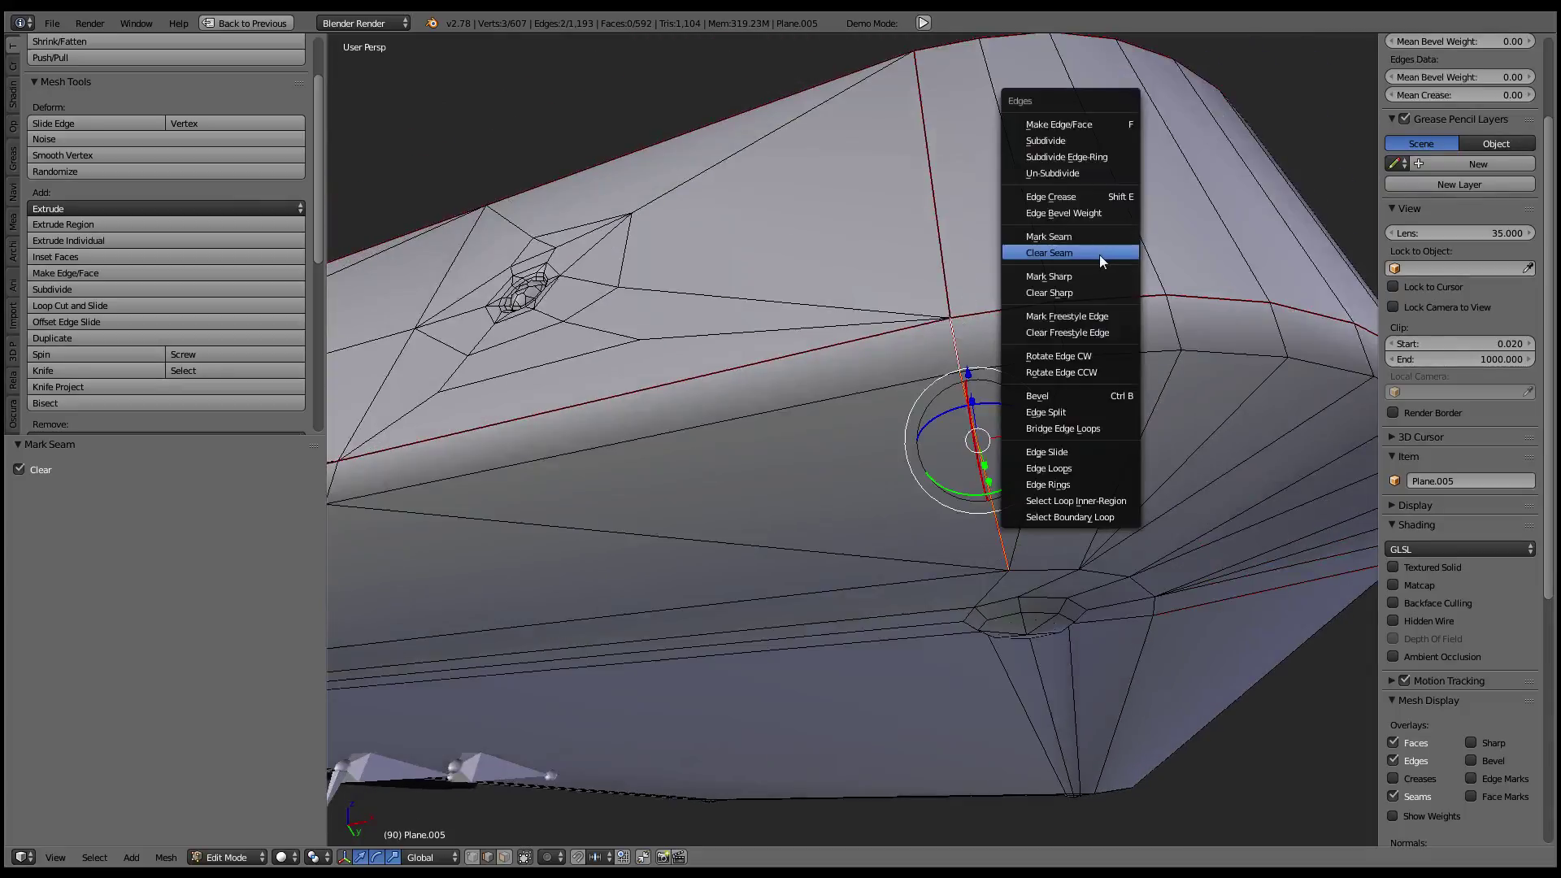
{"action": "left_click", "coordinate": [1102, 261]}
- Clear the seam from an edge on the underside corner
{"action": "middle_click_drag", "start_coordinate": [1090, 342], "coordinate": [1057, 347]}
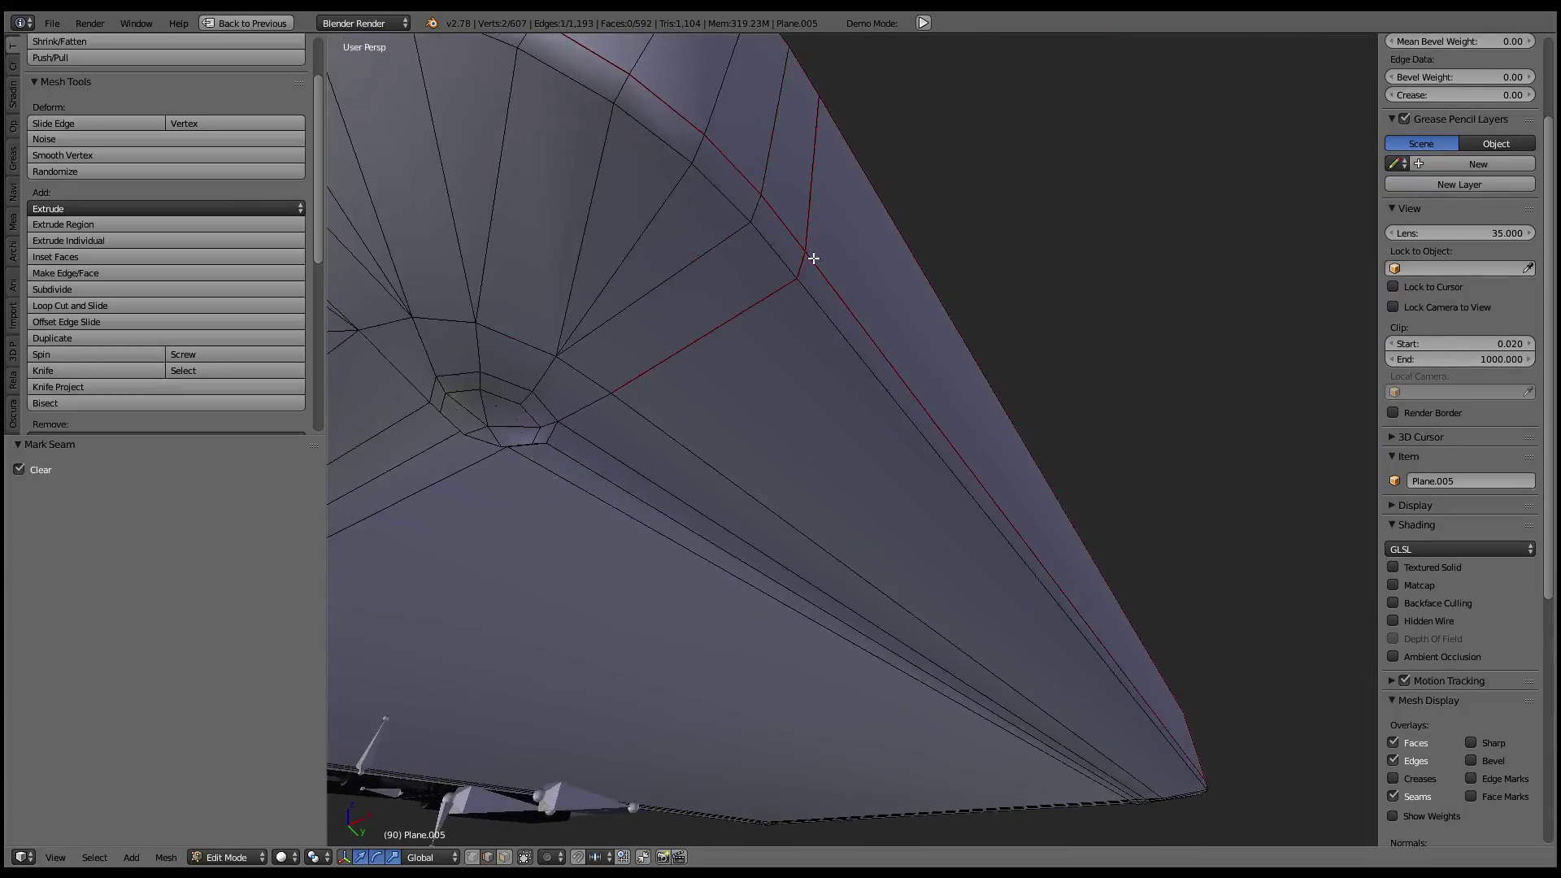
{"action": "right_click", "coordinate": [805, 264]}
{"action": "key", "text": "ctrl+e"}
{"action": "left_click", "coordinate": [941, 250]}
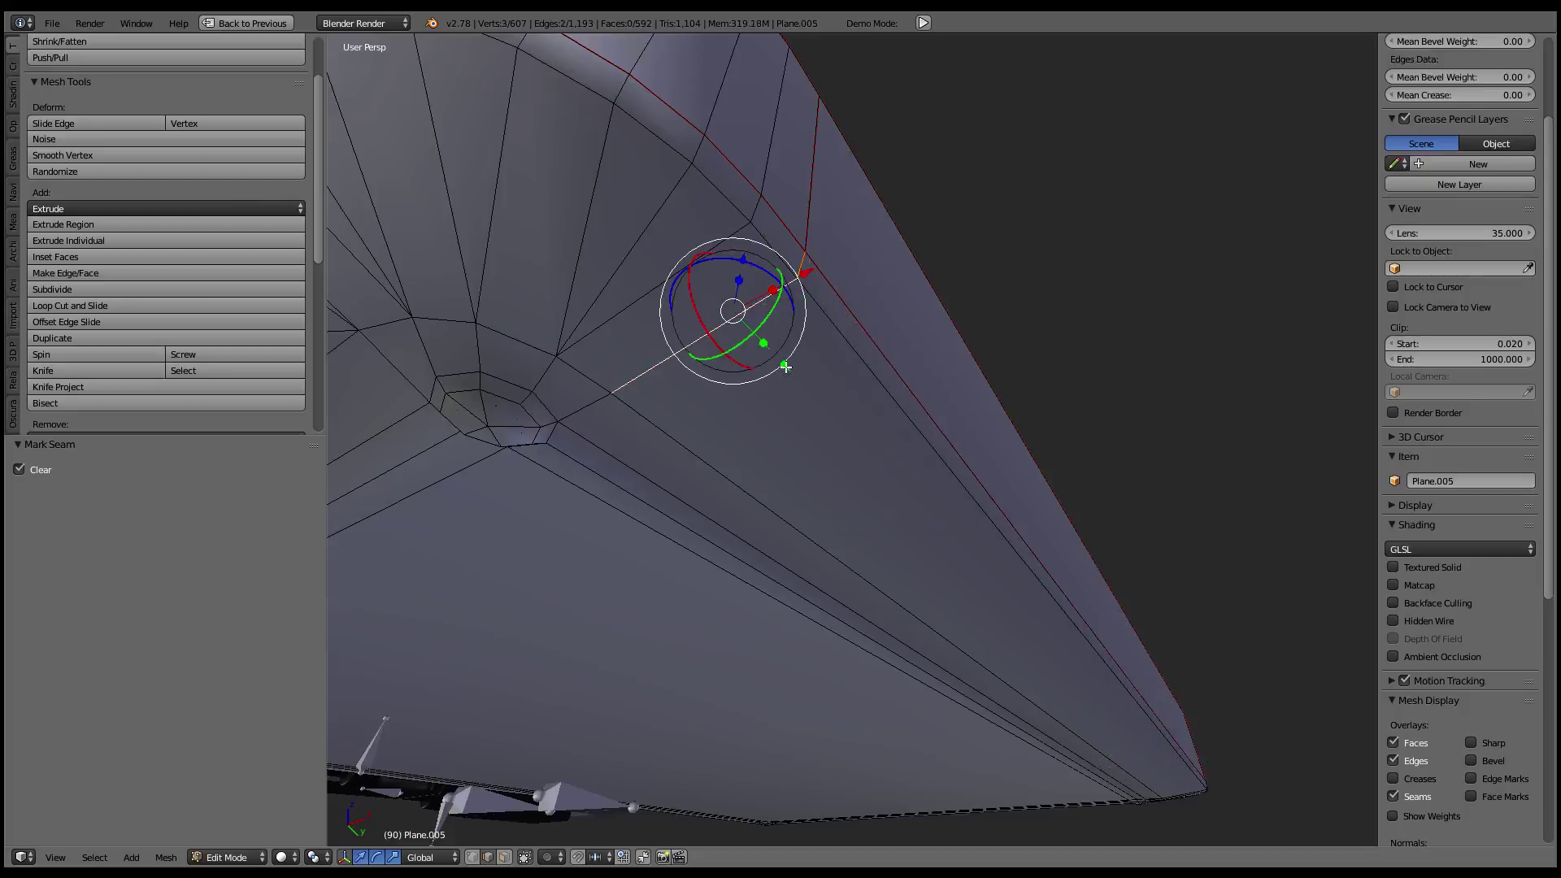
- Switch to face select mode and select the hull's bottom face
{"action": "scroll", "coordinate": [941, 250], "scroll_direction": "down", "scroll_amount": 6}
{"action": "middle_click_drag", "start_coordinate": [894, 342], "coordinate": [756, 426]}
{"action": "left_click", "coordinate": [504, 857]}
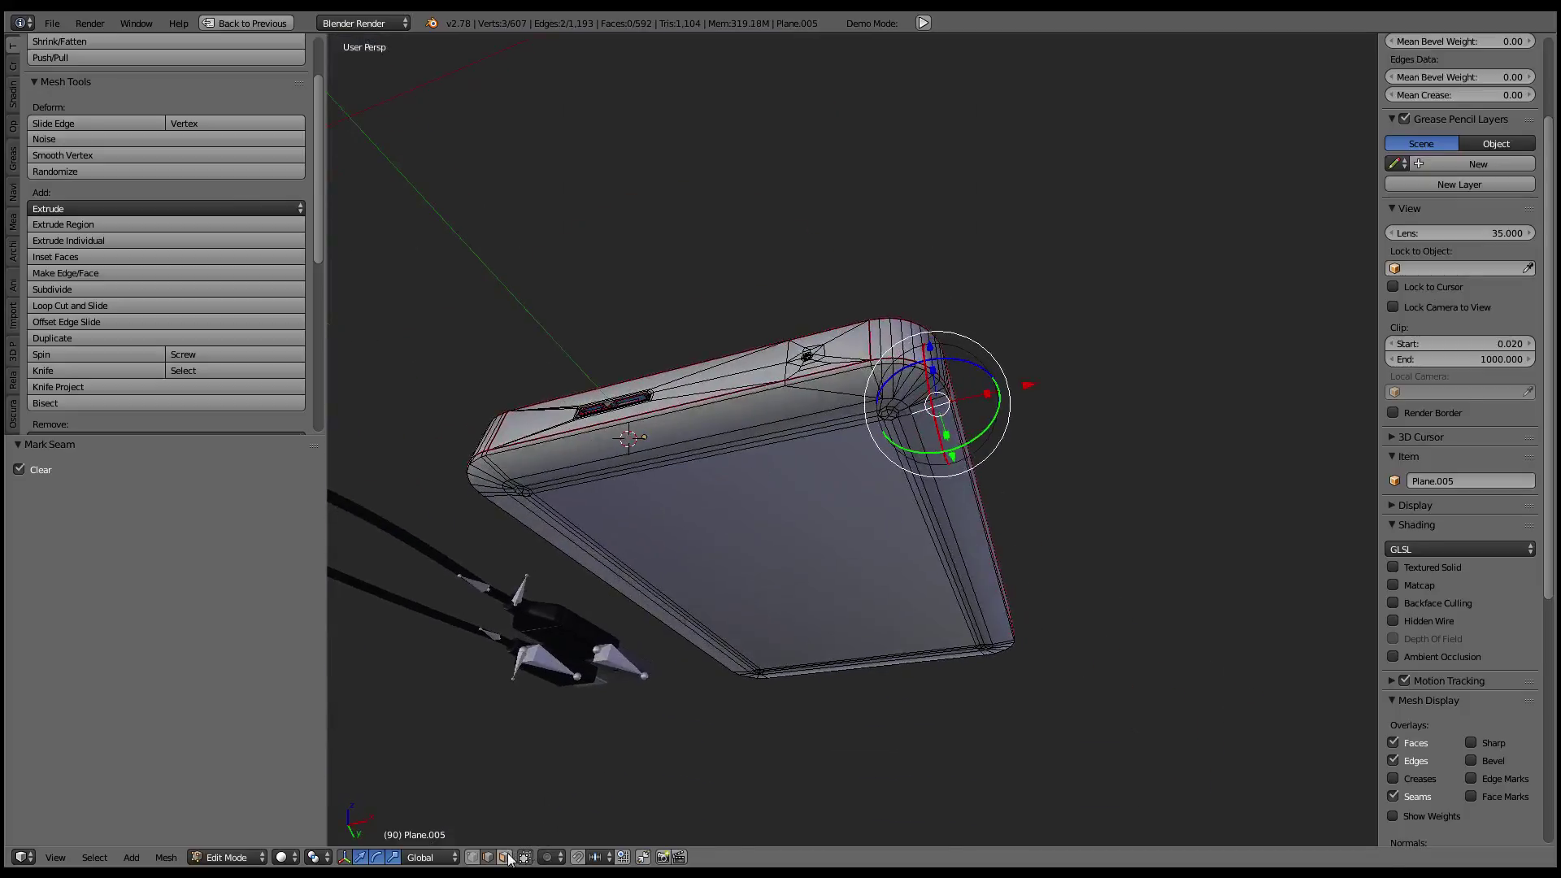
{"action": "right_click", "coordinate": [730, 508]}
- Unwrap the hull's bottom region, selected as faces linked up to the seams
{"action": "key", "text": "l"}
{"action": "key", "text": "ctrl+Up"}
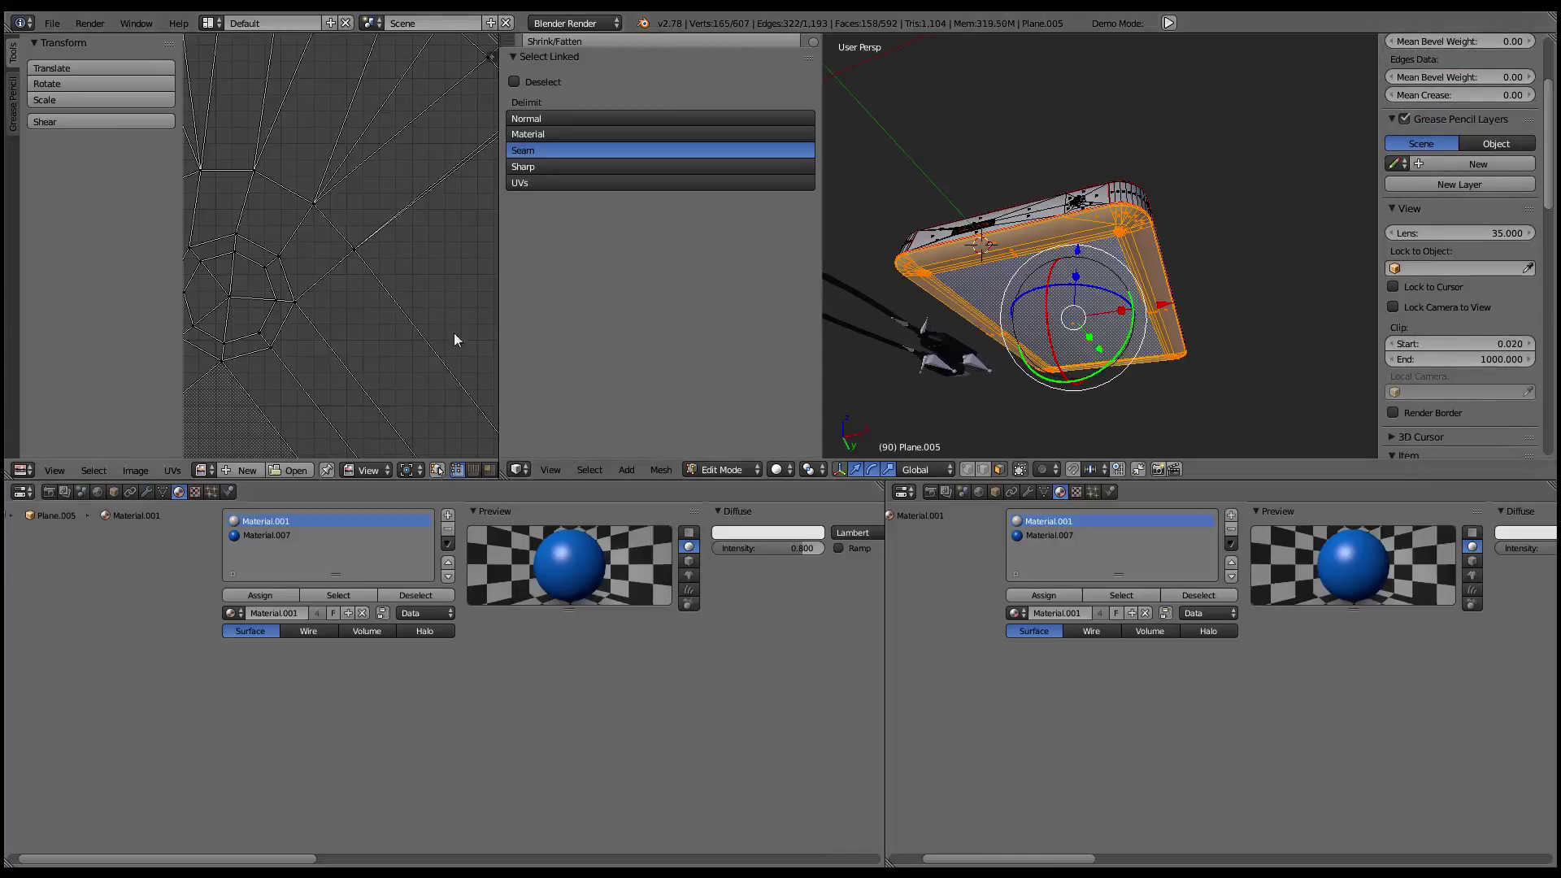
{"action": "left_click", "coordinate": [392, 313]}
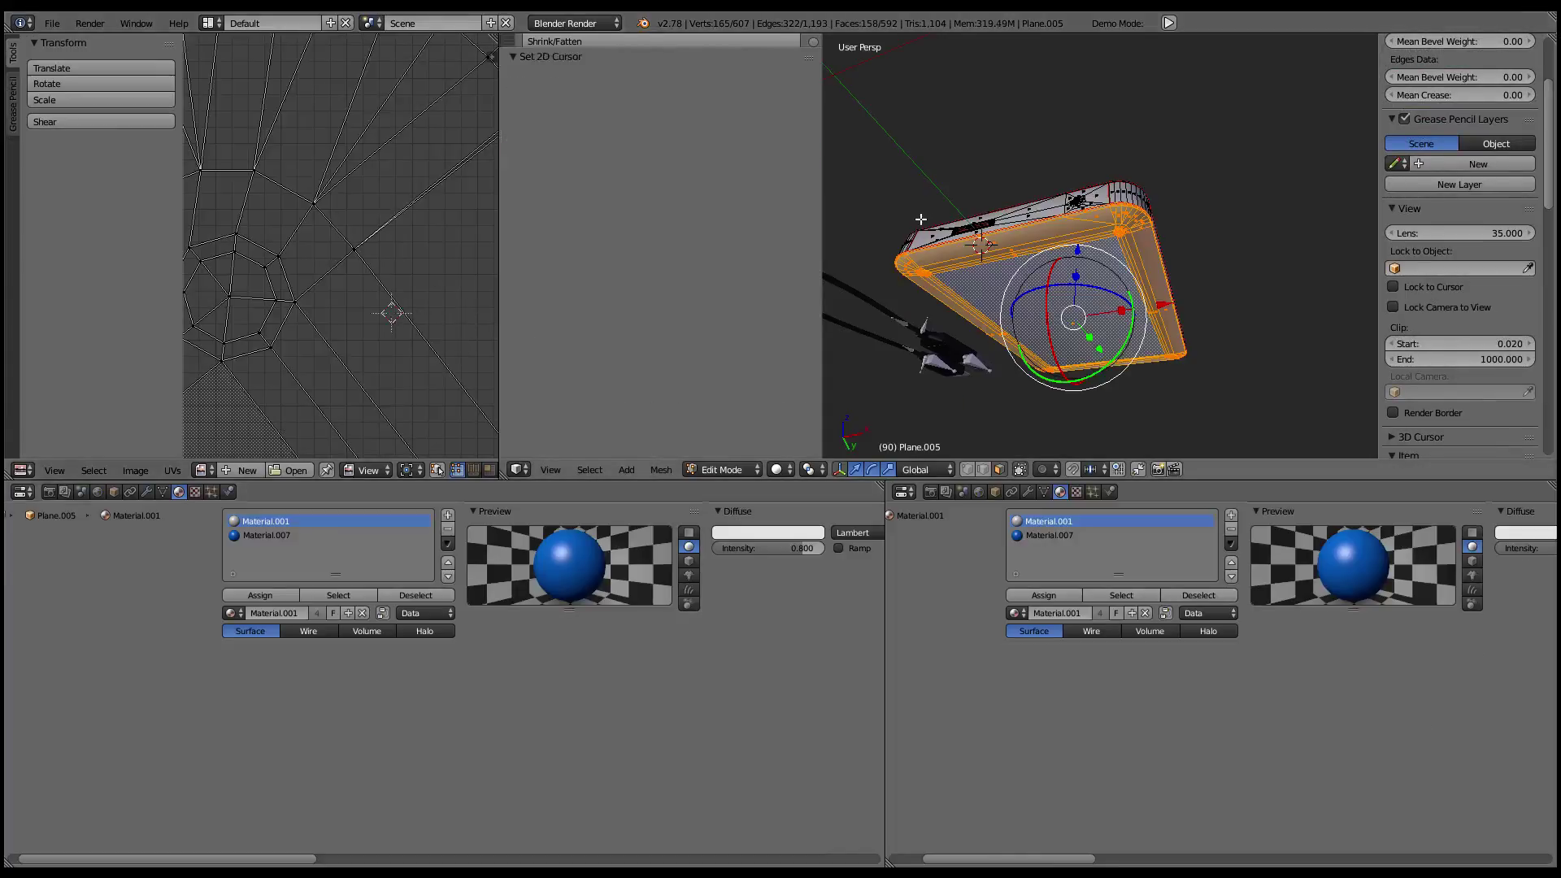
{"action": "middle_click_drag", "start_coordinate": [920, 219], "coordinate": [1033, 268]}
{"action": "key", "text": "u"}
{"action": "left_click", "coordinate": [1034, 268]}
- Inspect the bottom region's new UV island in the maximized UV Editor
{"action": "key", "text": "ctrl+Up"}
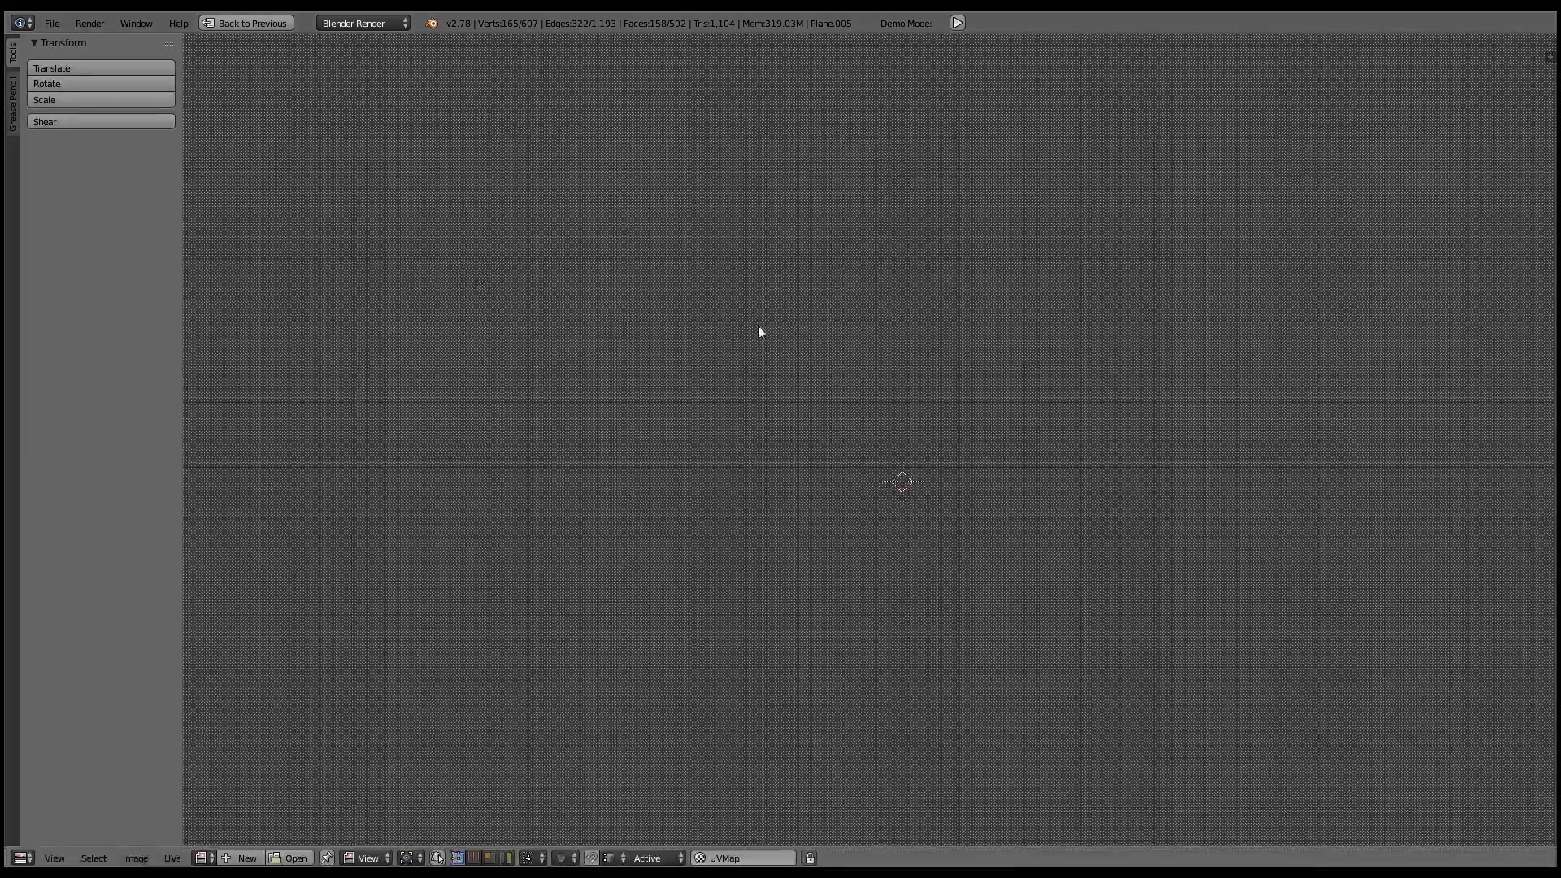
{"action": "scroll", "coordinate": [842, 388], "scroll_direction": "down", "scroll_amount": 3}
{"action": "scroll", "coordinate": [842, 387], "scroll_direction": "down", "scroll_amount": 2}
{"action": "scroll", "coordinate": [948, 342], "scroll_direction": "up", "scroll_amount": 3}
{"action": "middle_click_drag", "start_coordinate": [892, 394], "coordinate": [732, 471]}
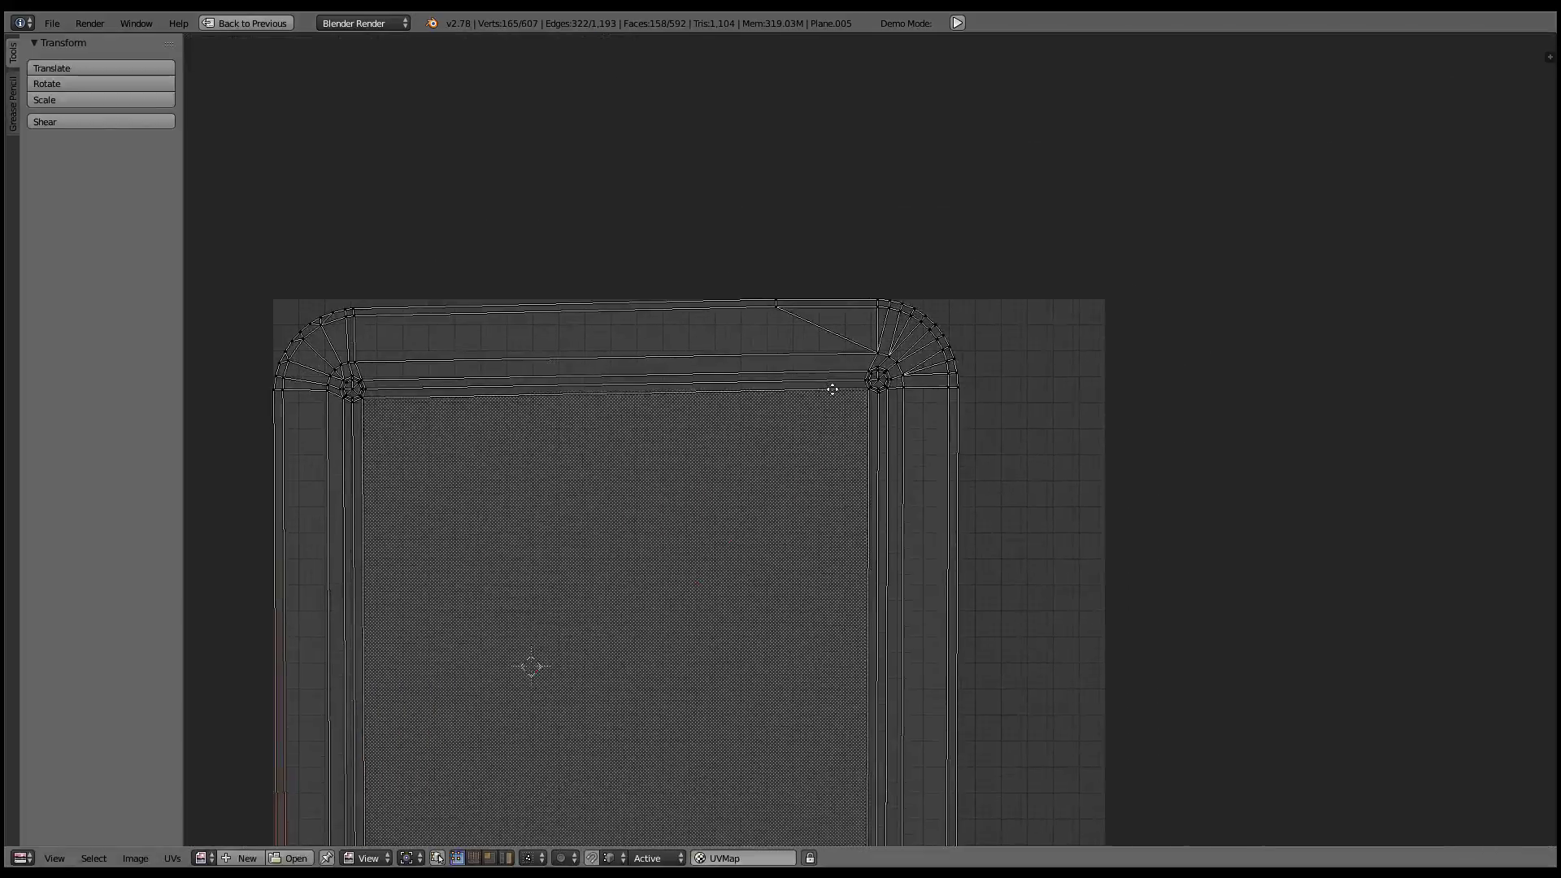
{"action": "scroll", "coordinate": [860, 400], "scroll_direction": "up", "scroll_amount": 3}
{"action": "key", "text": "ctrl+Up"}
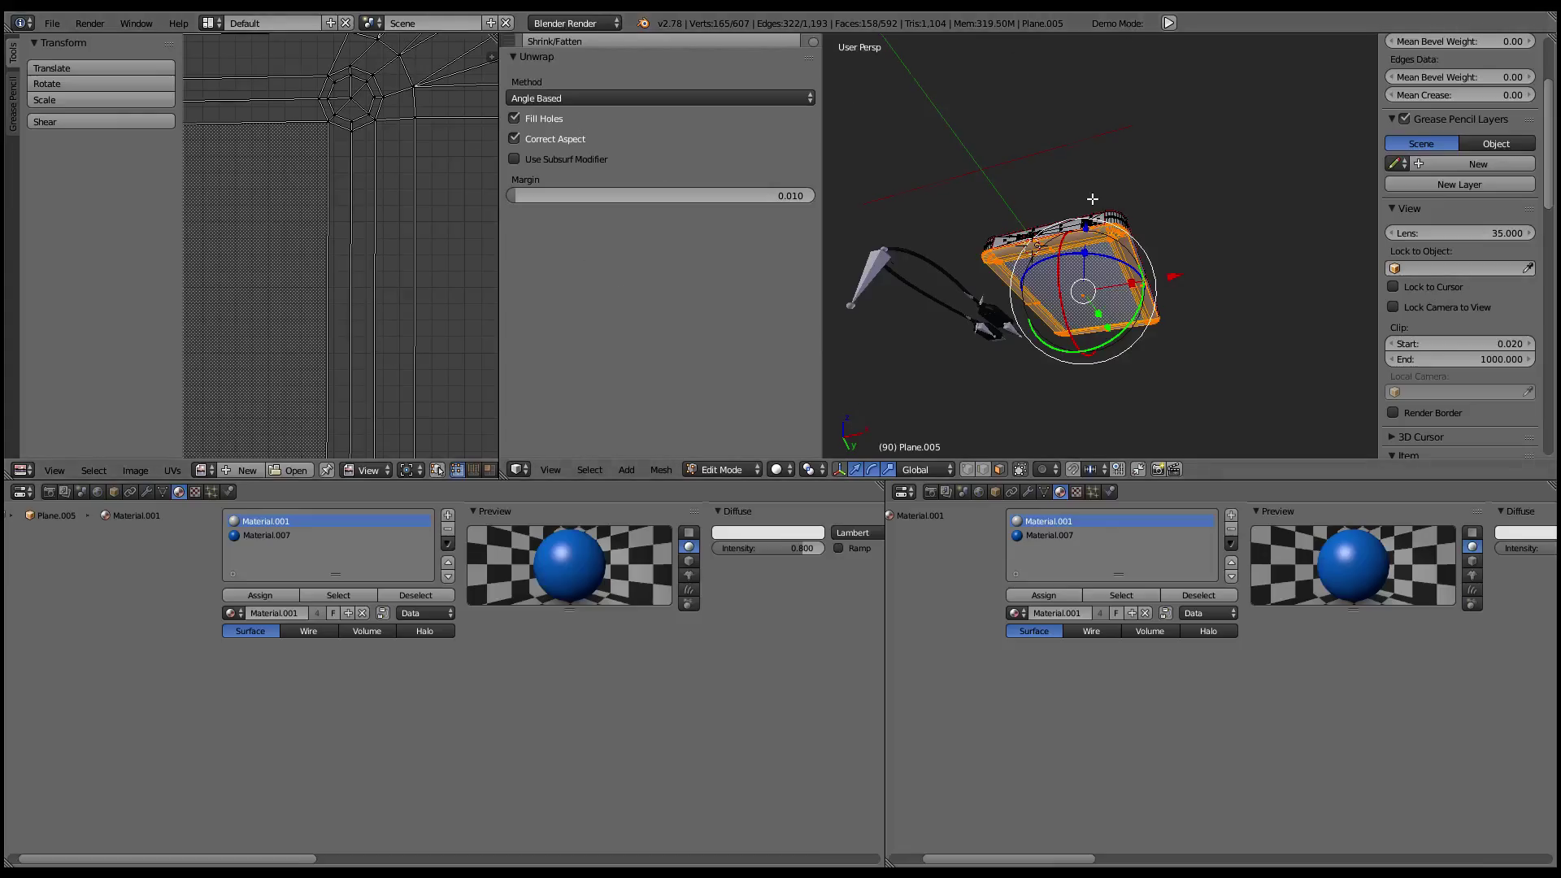
- Unwrap the large top face's region linked up to the seams
{"action": "scroll", "coordinate": [1108, 342], "scroll_direction": "up", "scroll_amount": 5}
{"action": "middle_click_drag", "start_coordinate": [1108, 342], "coordinate": [1106, 198], "text": "shift"}
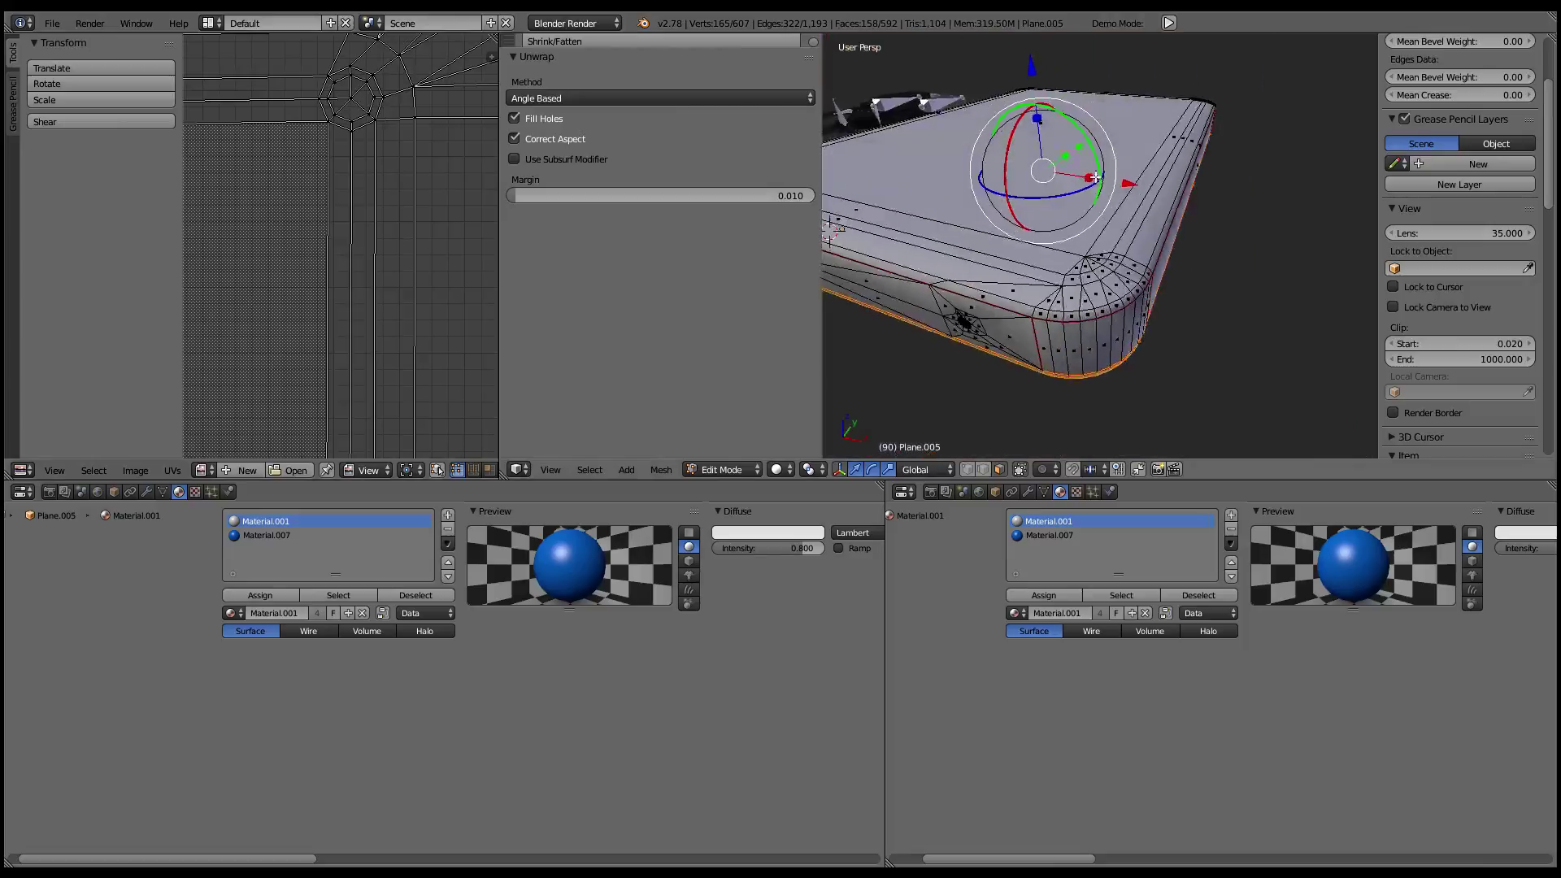
{"action": "right_click", "coordinate": [1108, 207]}
{"action": "key", "text": "l"}
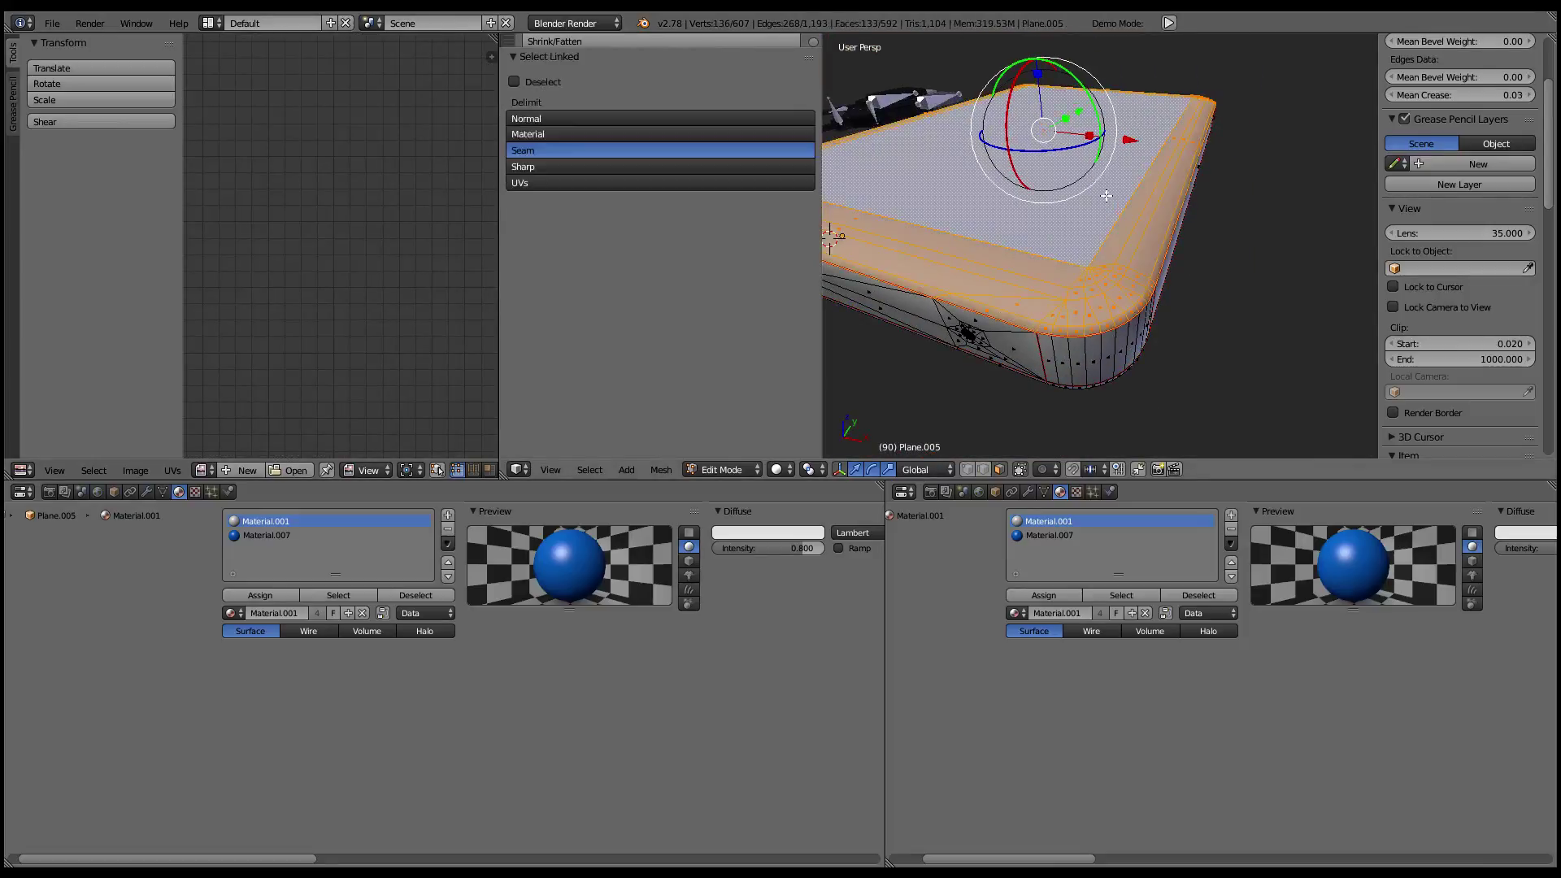
{"action": "key", "text": "u"}
{"action": "left_click", "coordinate": [1106, 196]}
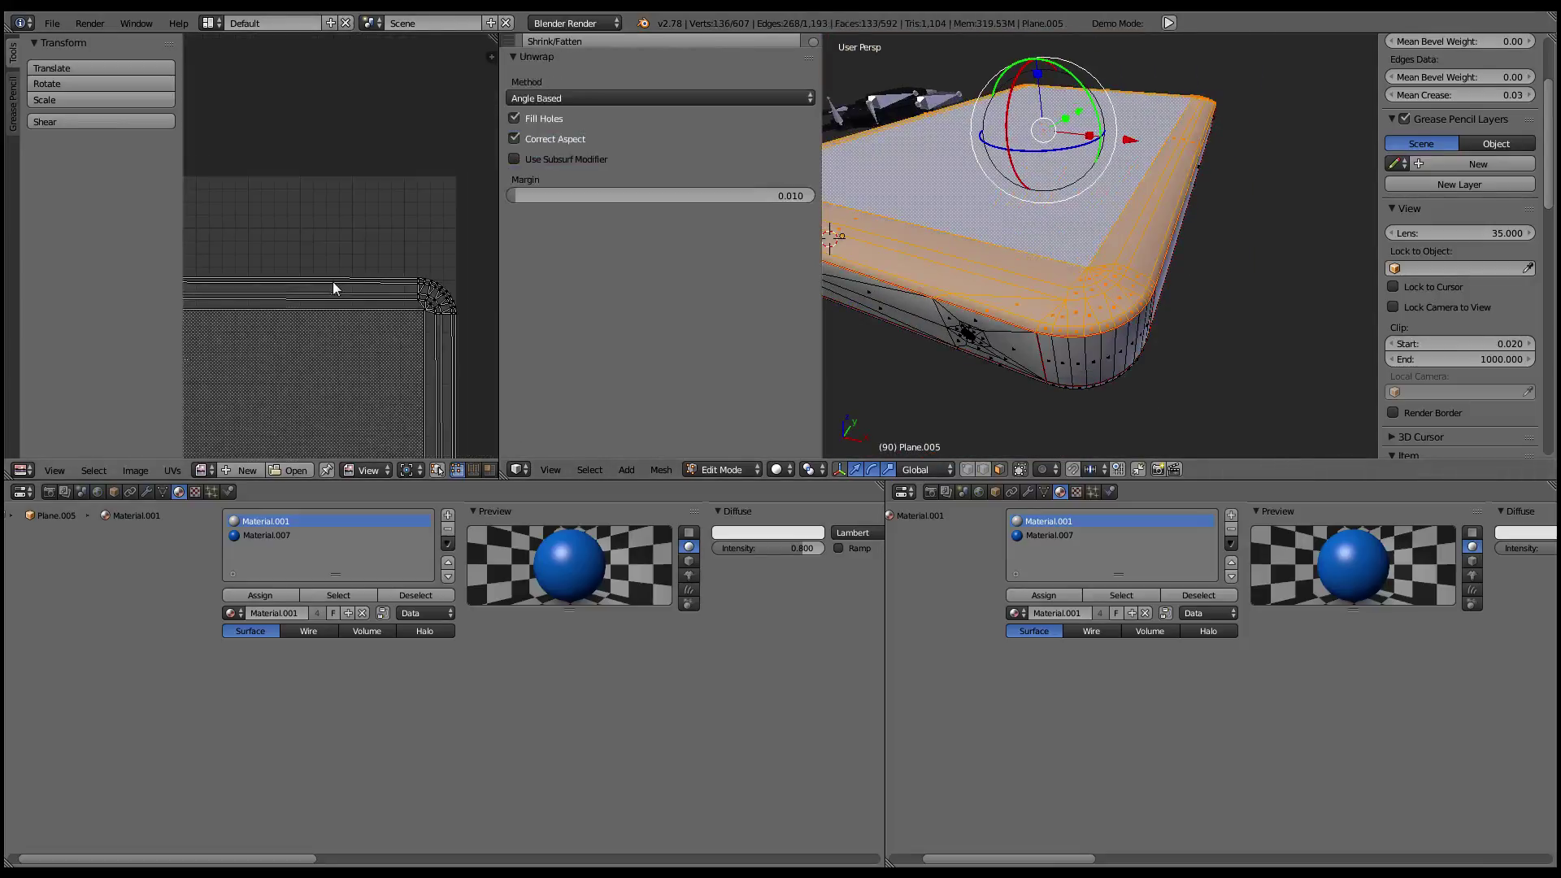
- Select the whole hull mesh and unwrap it with the corrected seams
{"action": "middle_click_drag", "start_coordinate": [1067, 205], "coordinate": [1068, 188]}
{"action": "key", "text": "a"}
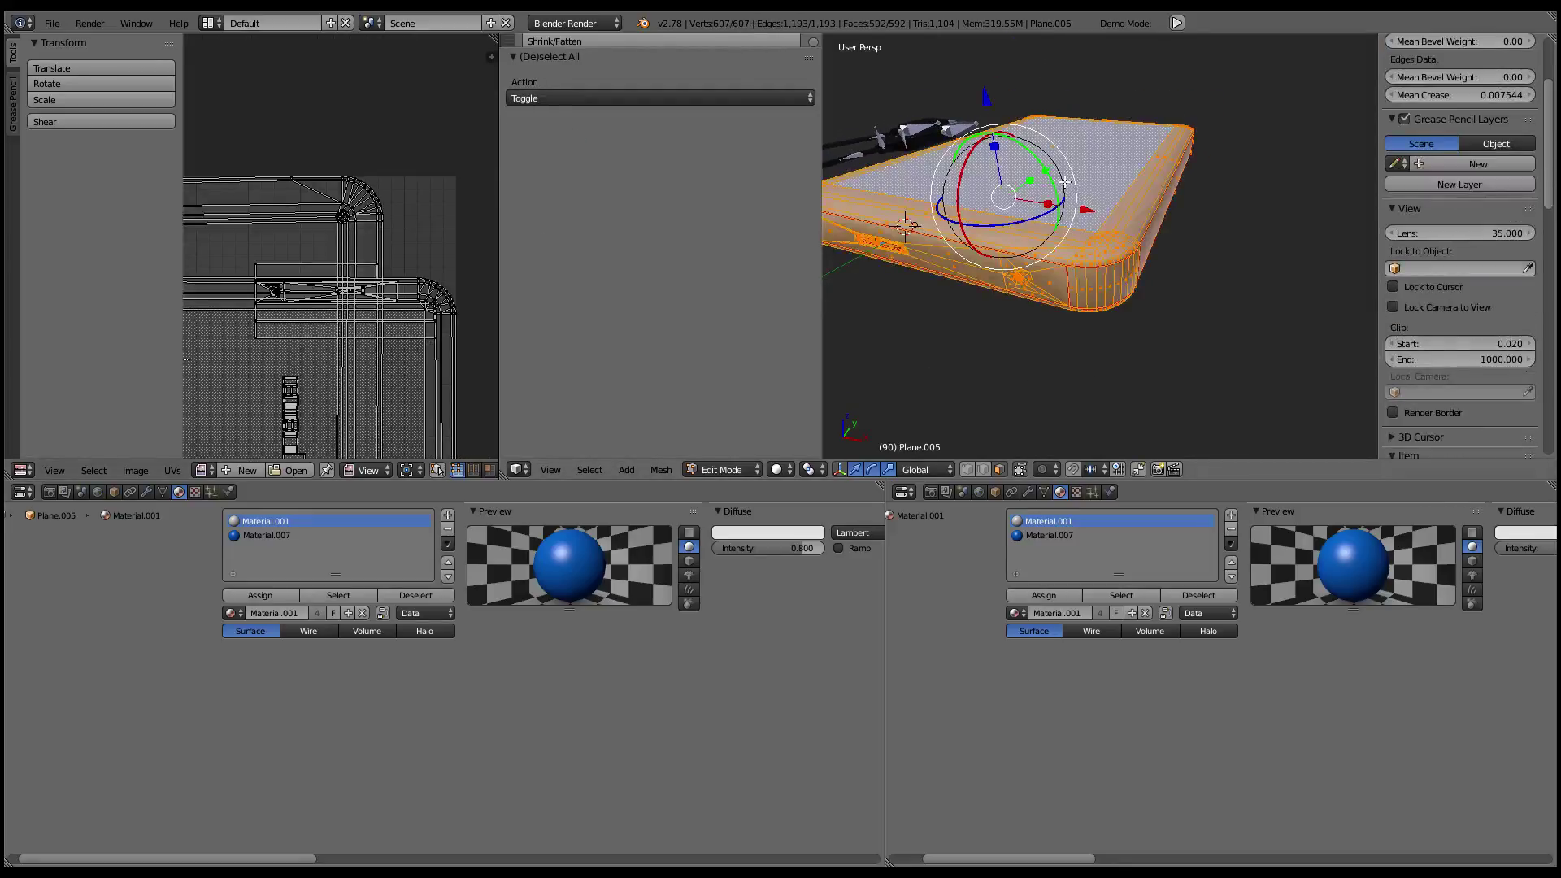
{"action": "key", "text": "u"}
{"action": "left_click", "coordinate": [1064, 180]}
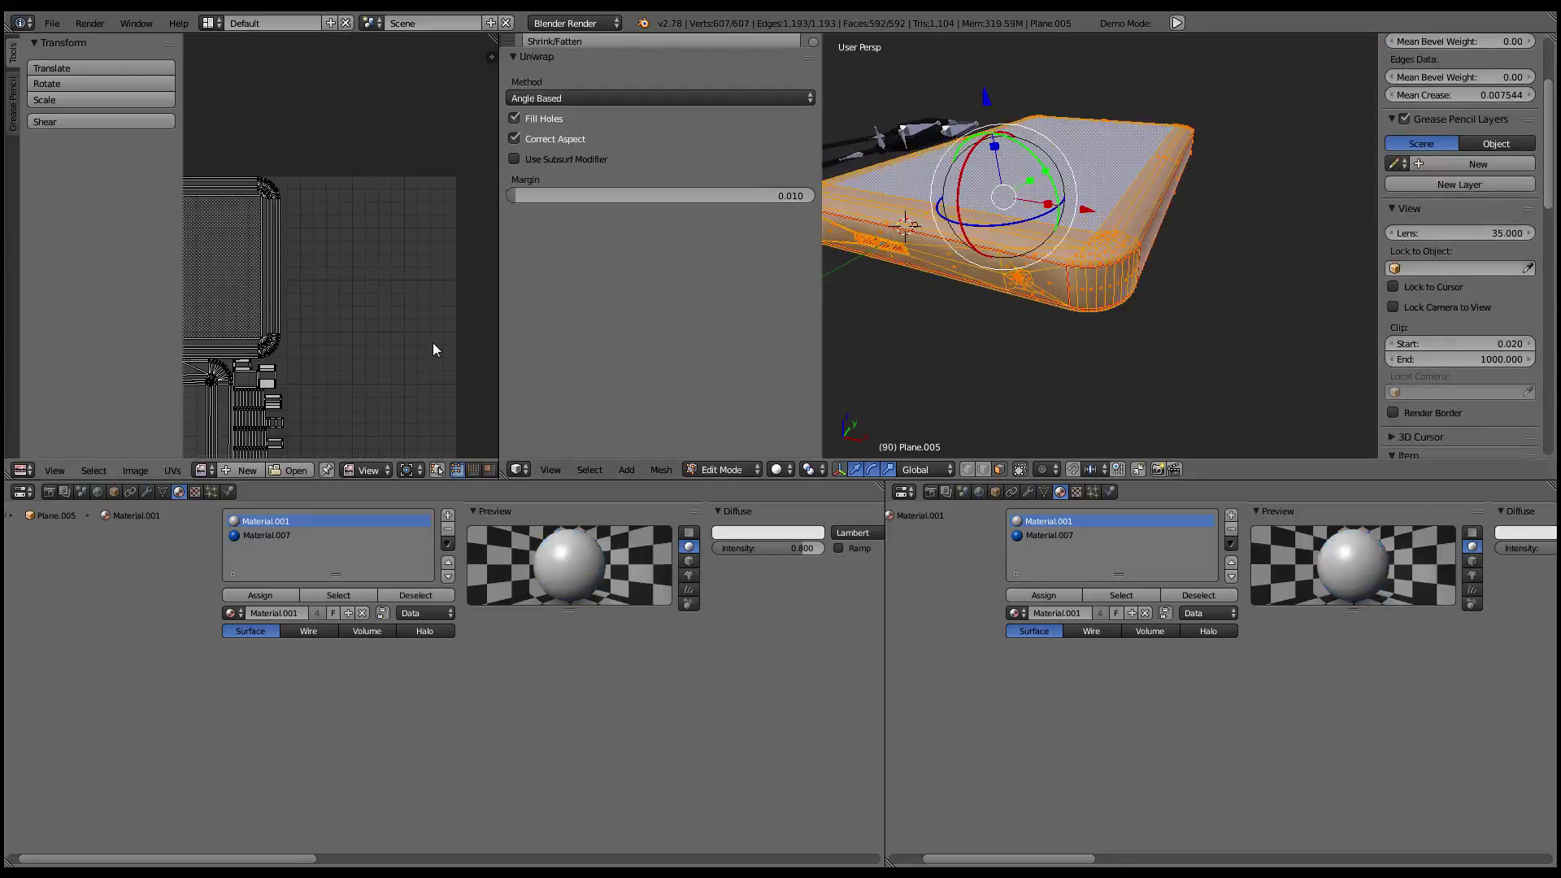
- Review the full UV layout, including the lower strips and the small slot rectangle
{"action": "key", "text": "shift+space"}
{"action": "scroll", "coordinate": [890, 343], "scroll_direction": "up", "scroll_amount": 5}
{"action": "scroll", "coordinate": [889, 351], "scroll_direction": "up", "scroll_amount": 1}
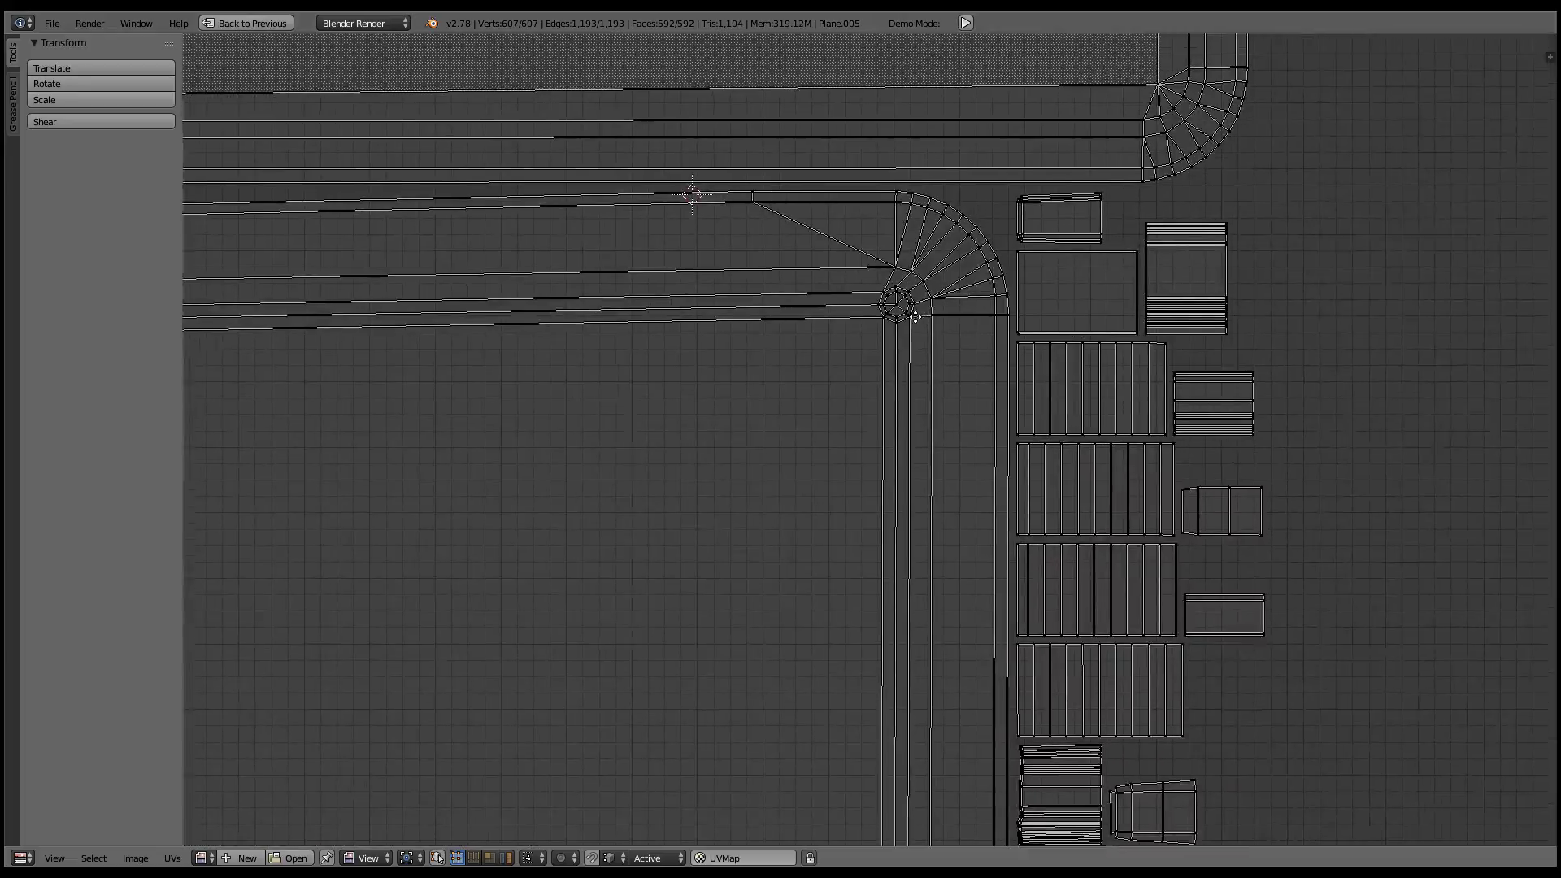
{"action": "scroll", "coordinate": [1063, 495], "scroll_direction": "down", "scroll_amount": 4}
{"action": "middle_click_drag", "start_coordinate": [1063, 495], "coordinate": [987, 348]}
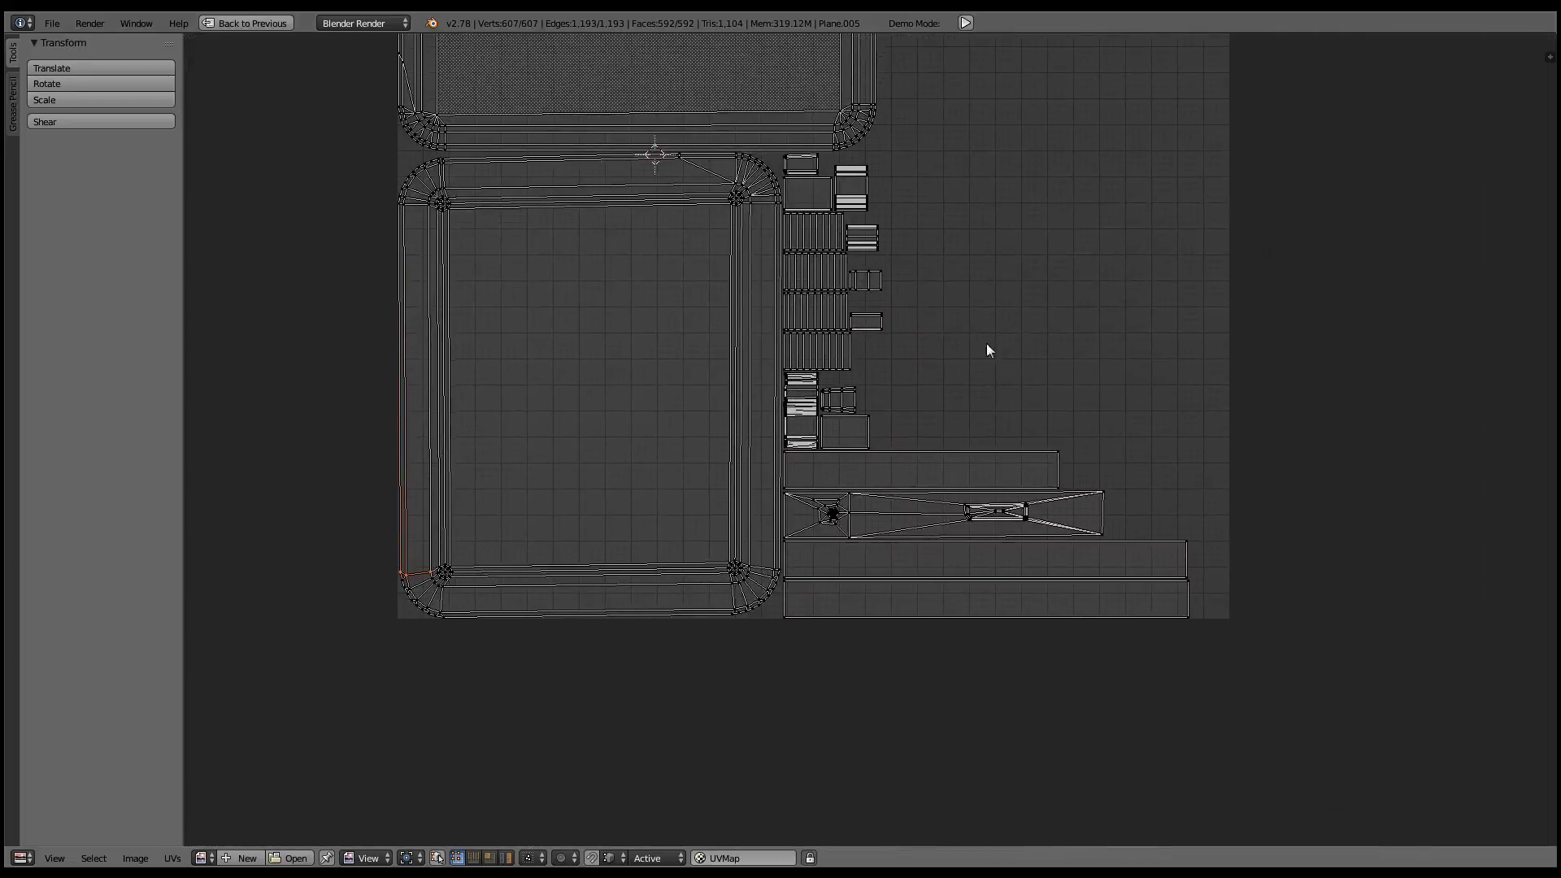
{"action": "scroll", "coordinate": [1101, 391], "scroll_direction": "up", "scroll_amount": 1}
{"action": "scroll", "coordinate": [1028, 505], "scroll_direction": "up", "scroll_amount": 3}
{"action": "middle_click_drag", "start_coordinate": [1027, 504], "coordinate": [1070, 463]}
{"action": "scroll", "coordinate": [1105, 443], "scroll_direction": "up", "scroll_amount": 3}
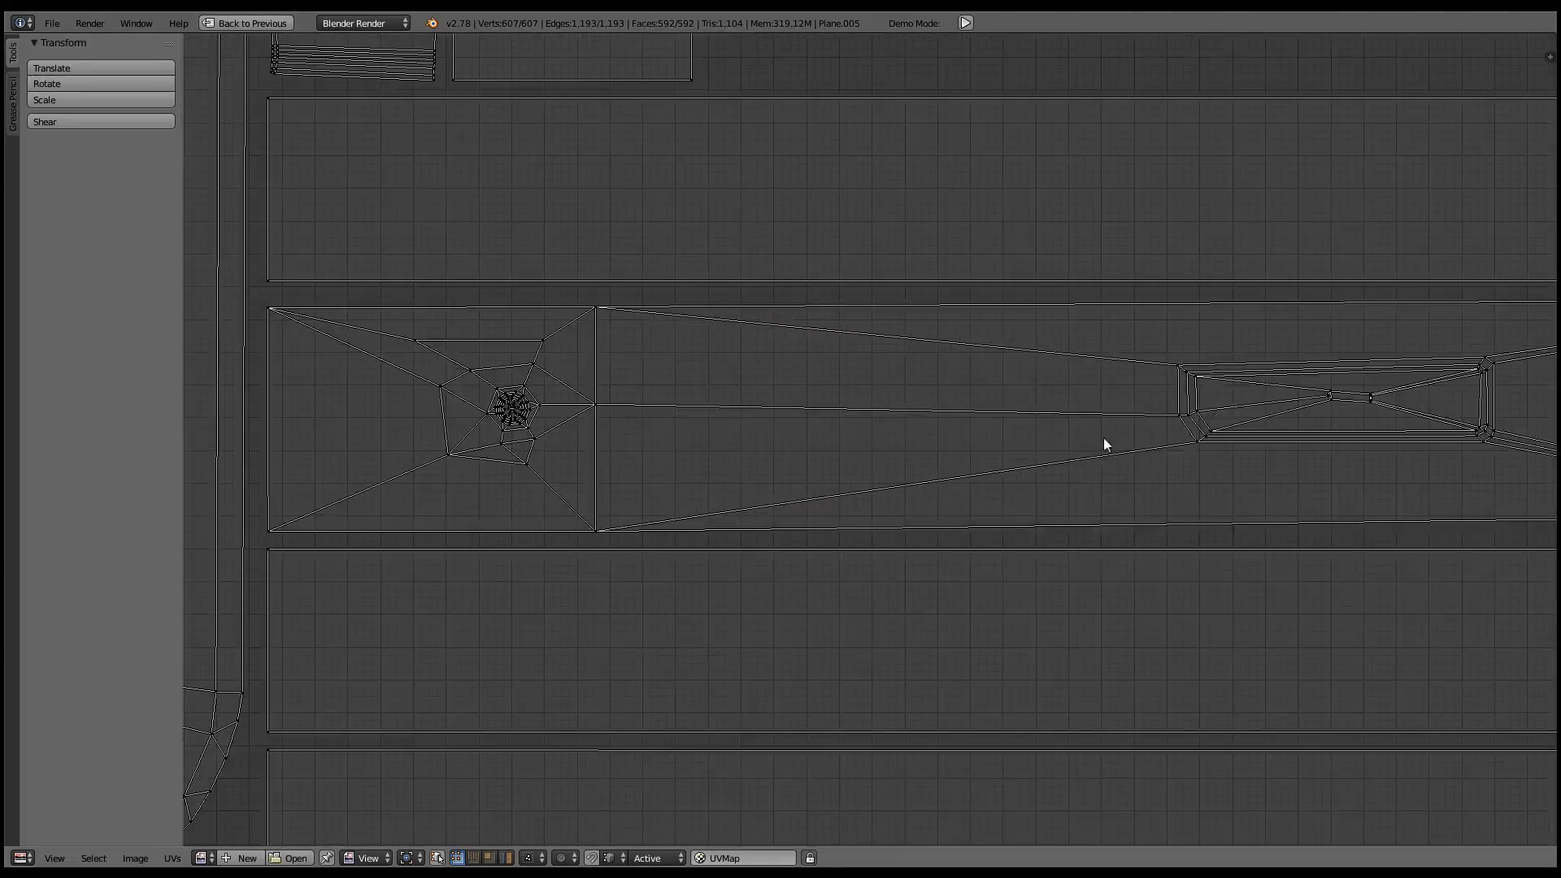
{"action": "scroll", "coordinate": [1105, 442], "scroll_direction": "up", "scroll_amount": 2}
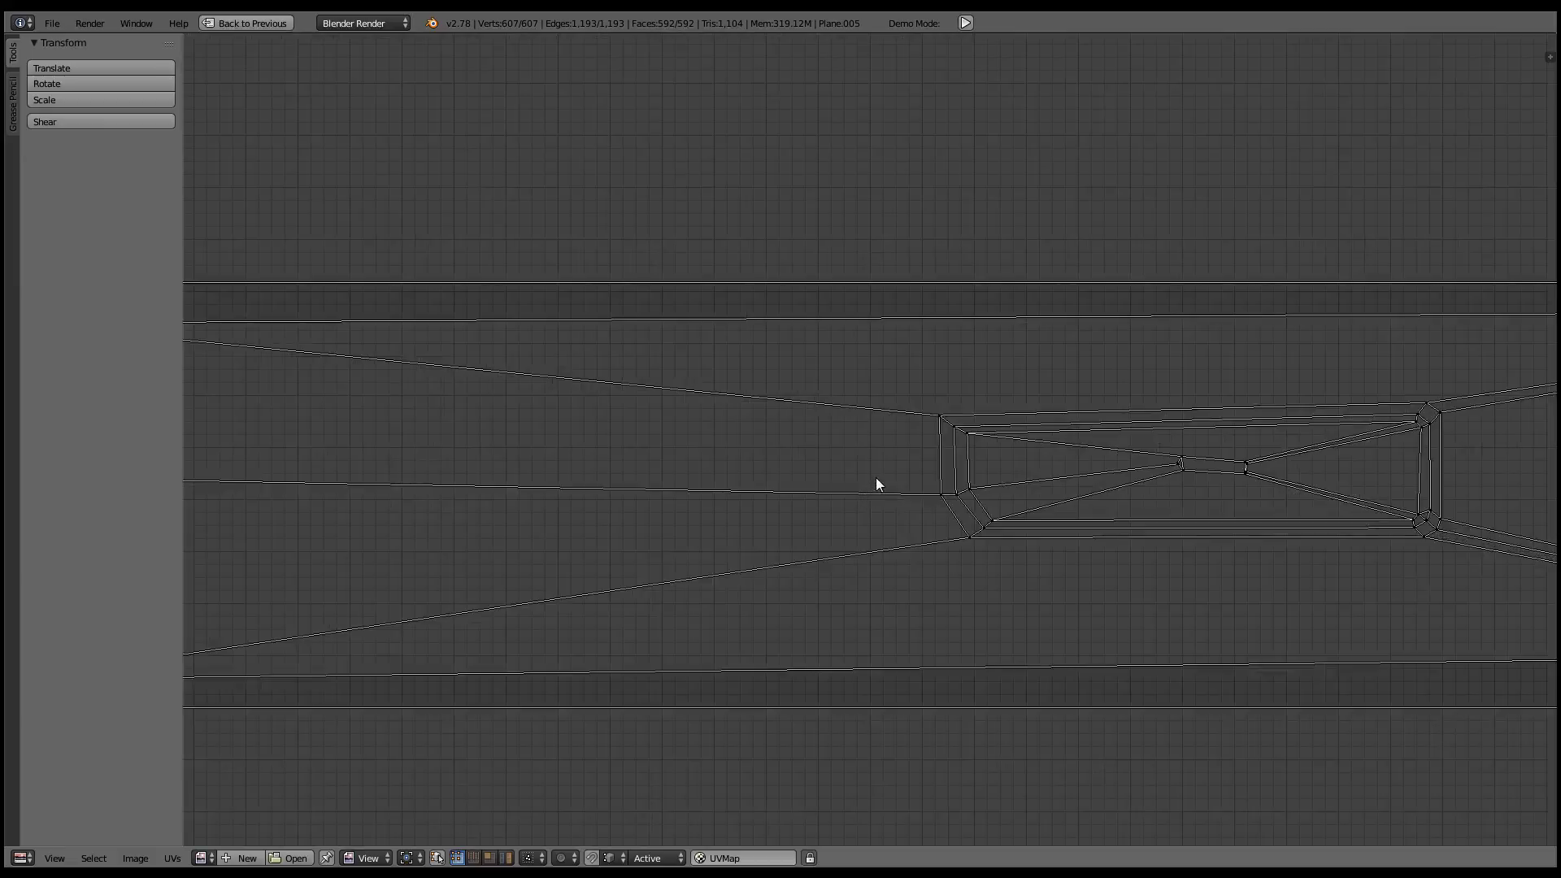
{"action": "key", "text": "ctrl+Up"}
{"action": "key", "text": "ctrl+Up"}
{"action": "middle_click_drag", "start_coordinate": [764, 407], "coordinate": [765, 284]}
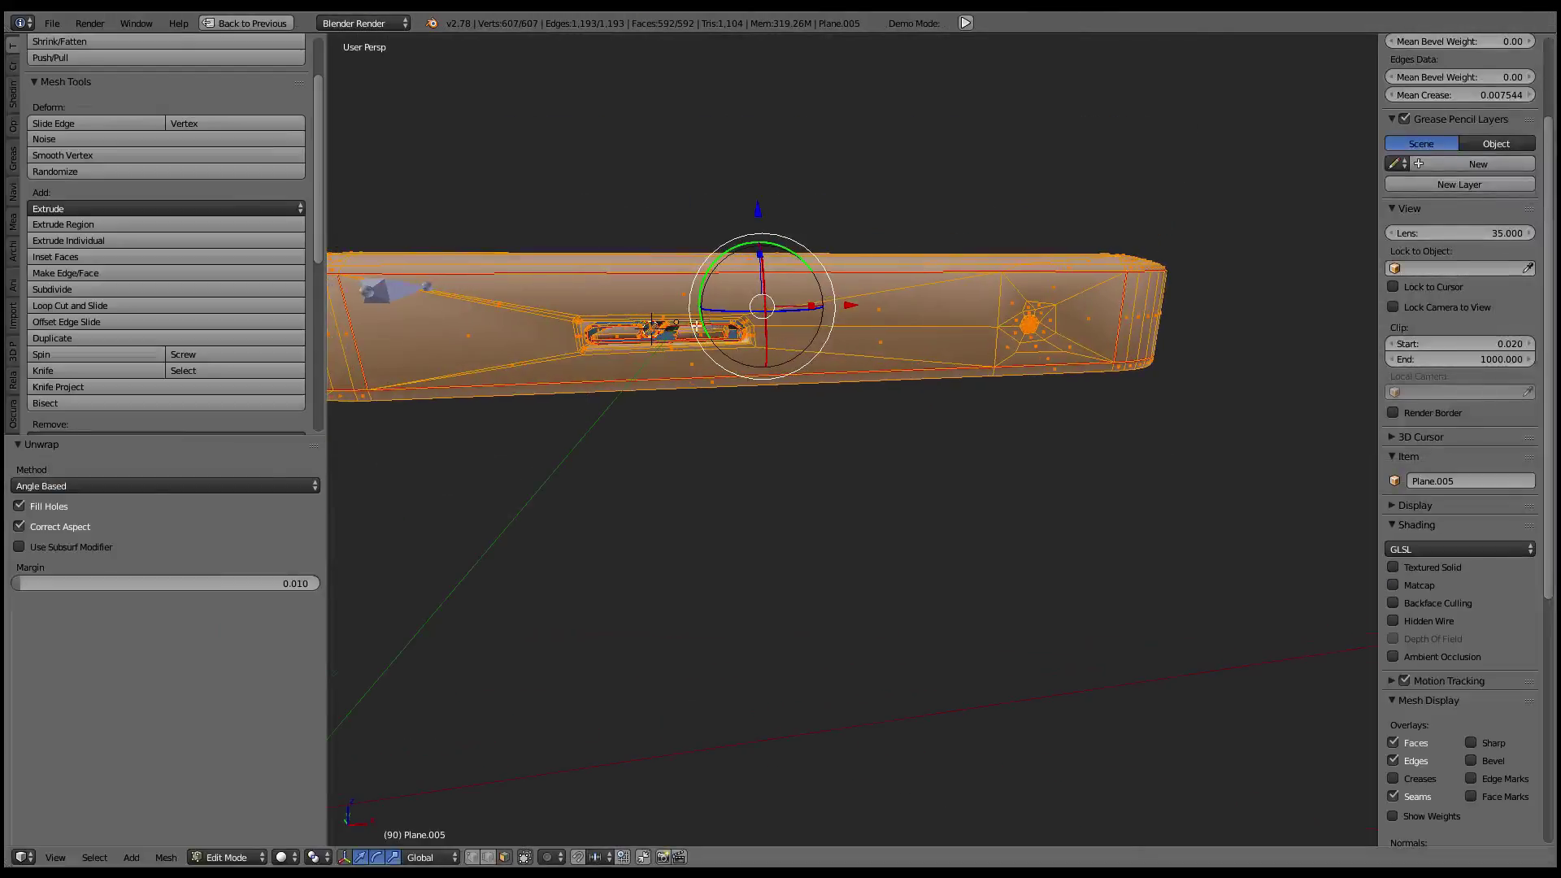
- Select a face inside the slot recess together with the bar's end face
{"action": "key", "text": "a"}
{"action": "right_click", "coordinate": [641, 354]}
{"action": "key", "text": "KP_Decimal"}
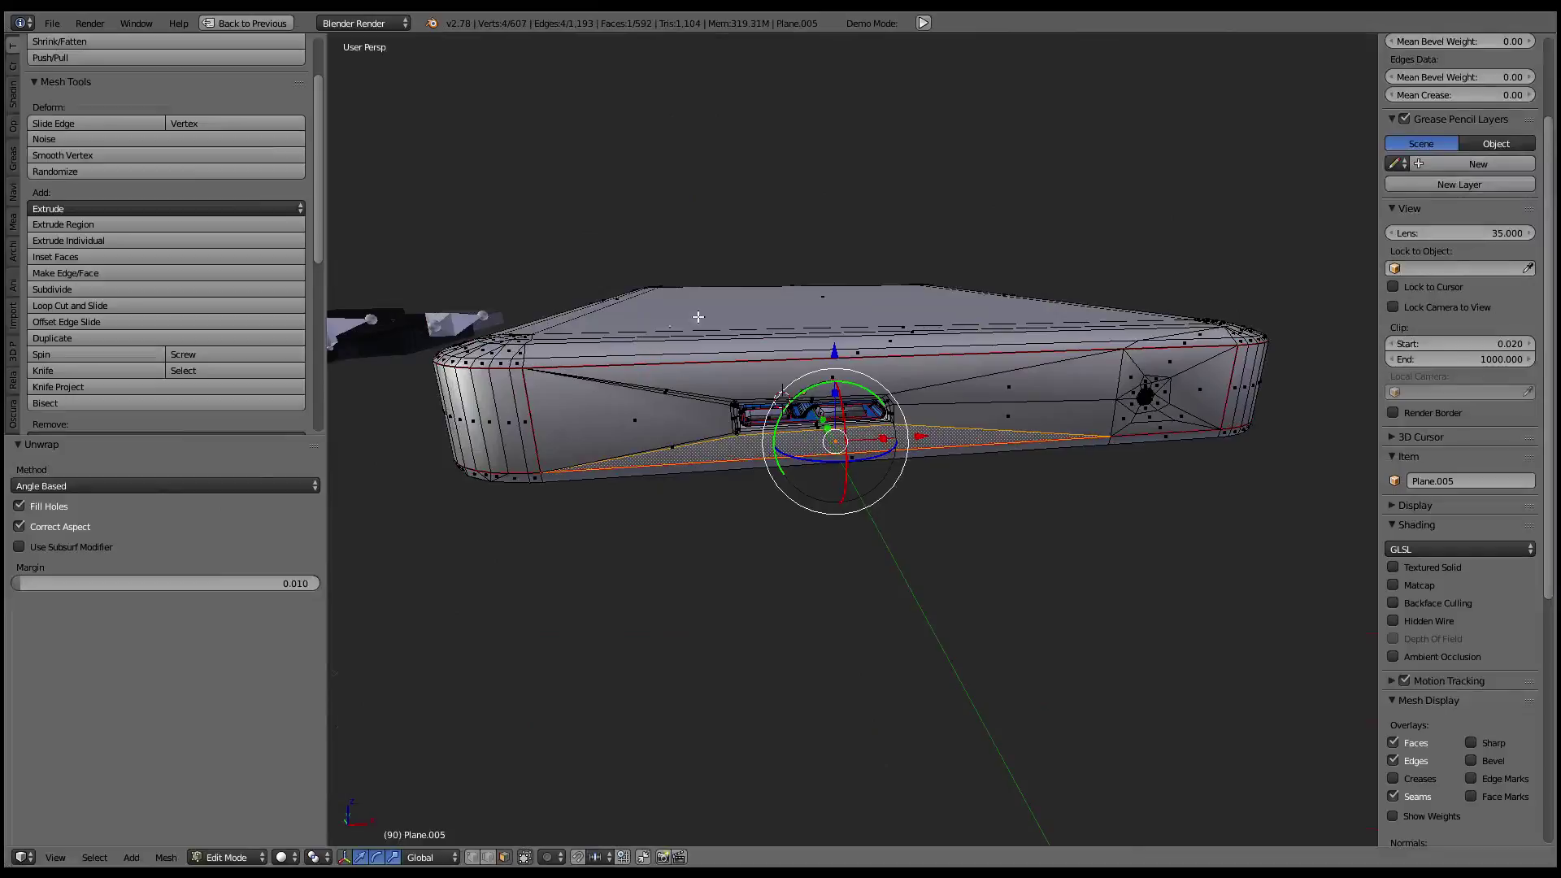
{"action": "scroll", "coordinate": [698, 316], "scroll_direction": "up", "scroll_amount": 4}
{"action": "scroll", "coordinate": [698, 316], "scroll_direction": "up", "scroll_amount": 2}
{"action": "scroll", "coordinate": [698, 317], "scroll_direction": "up", "scroll_amount": 2}
{"action": "mouse_move", "coordinate": [894, 406]}
{"action": "middle_mouse_down"}
{"action": "mouse_move", "coordinate": [917, 479]}
{"action": "mouse_move", "coordinate": [743, 561]}
{"action": "mouse_move", "coordinate": [787, 614]}
{"action": "middle_mouse_up"}
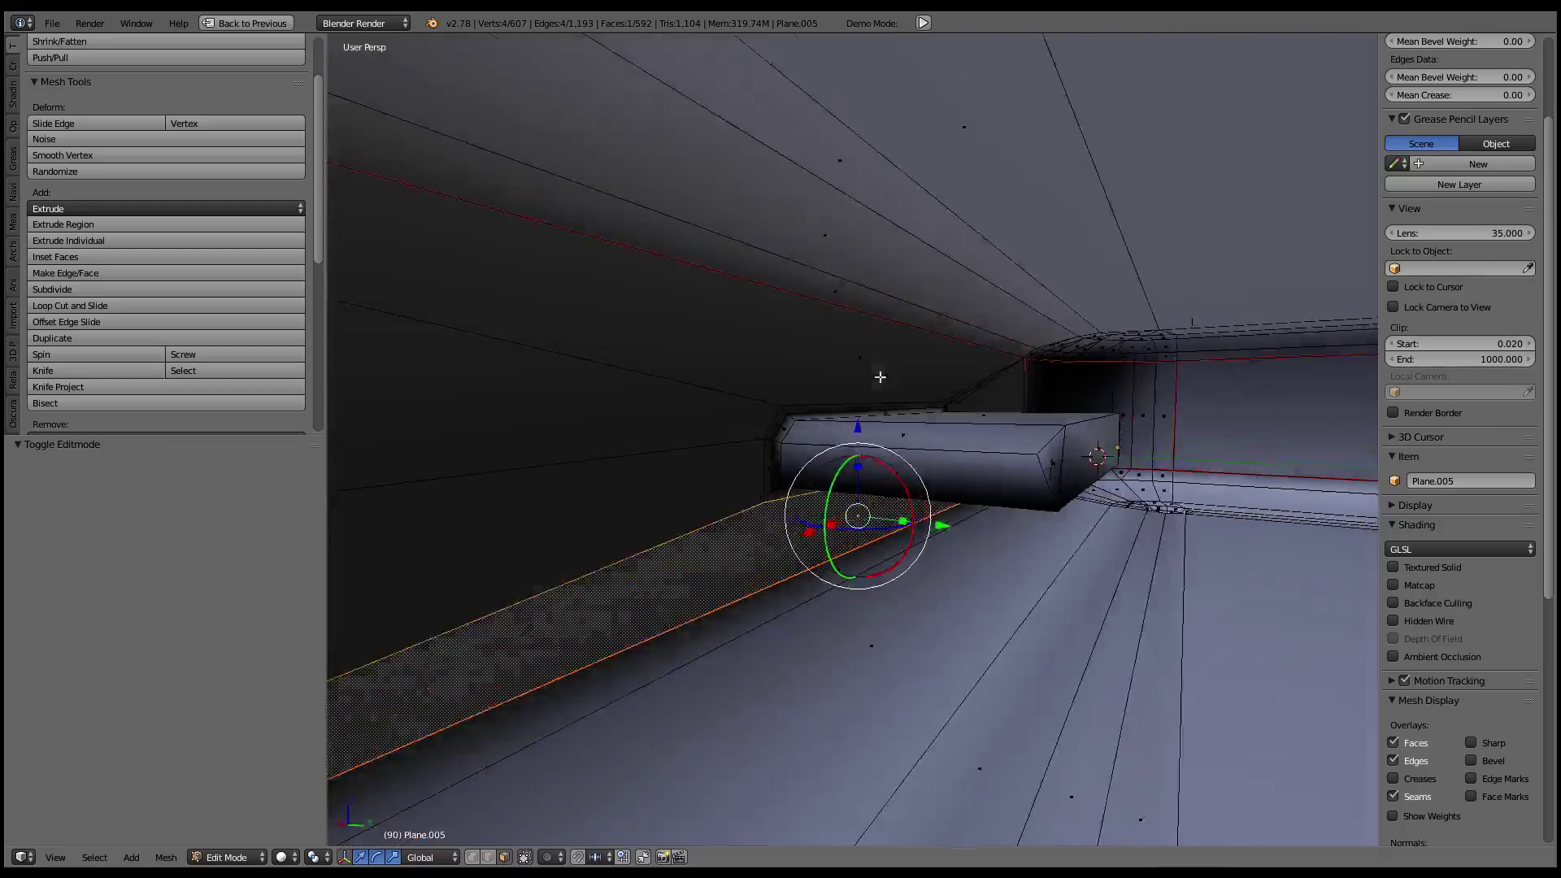
{"action": "mouse_move", "coordinate": [880, 376]}
{"action": "middle_mouse_down"}
{"action": "mouse_move", "coordinate": [1024, 475]}
{"action": "mouse_move", "coordinate": [873, 490]}
{"action": "mouse_move", "coordinate": [894, 455]}
{"action": "mouse_move", "coordinate": [868, 401]}
{"action": "mouse_move", "coordinate": [881, 488]}
{"action": "mouse_move", "coordinate": [1000, 380]}
{"action": "middle_mouse_up"}
{"action": "right_click", "coordinate": [1024, 475], "text": "shift"}
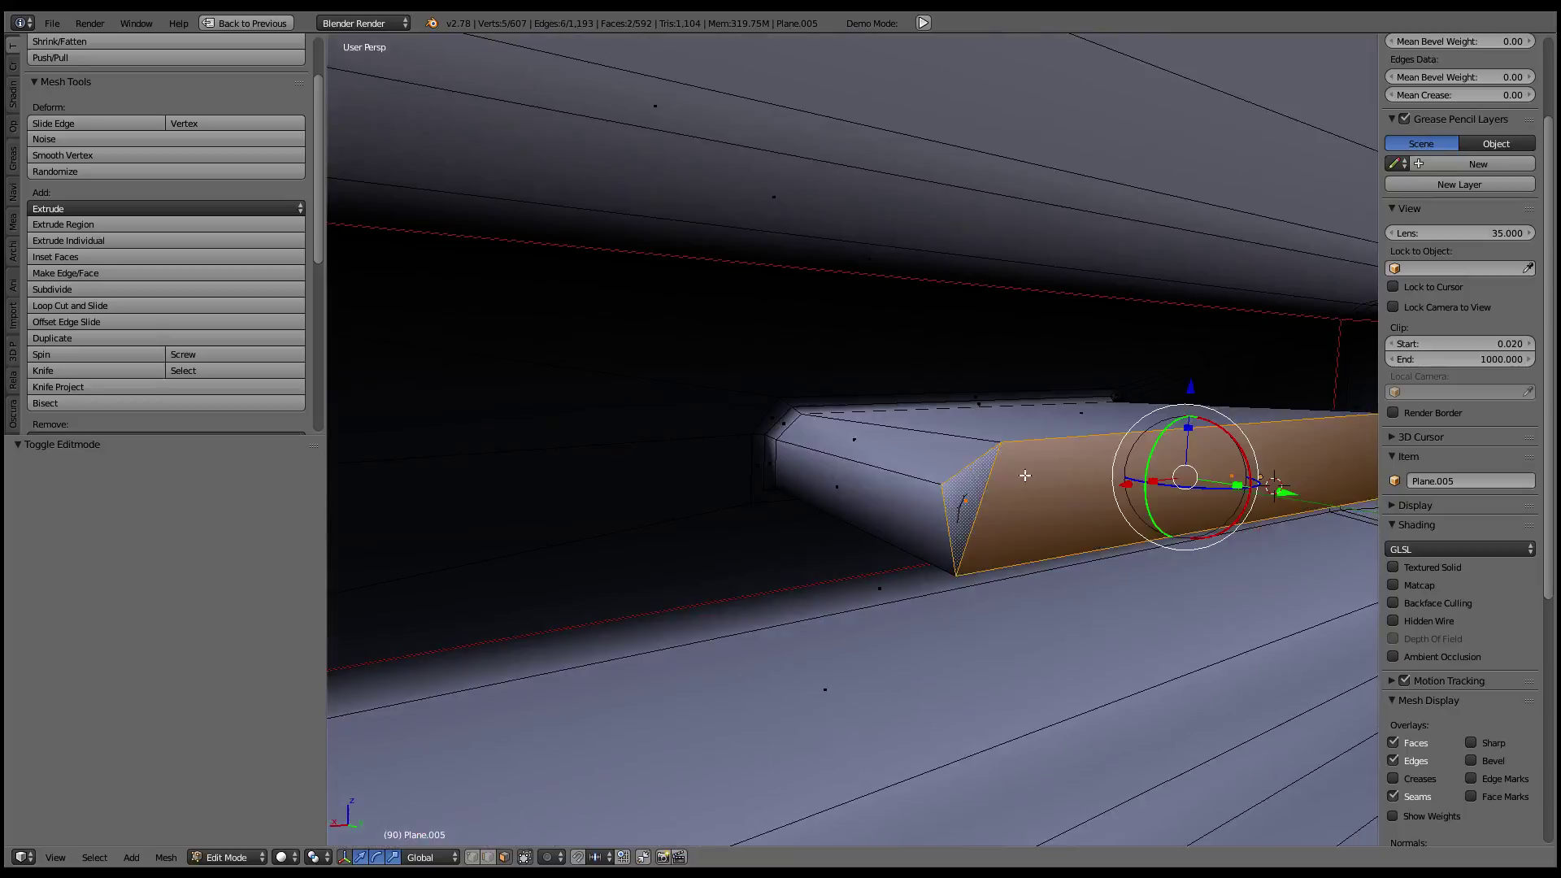
- Flatten the selected faces to zero along Y and nudge them slightly
{"action": "key", "text": "s"}
{"action": "key", "text": "y"}
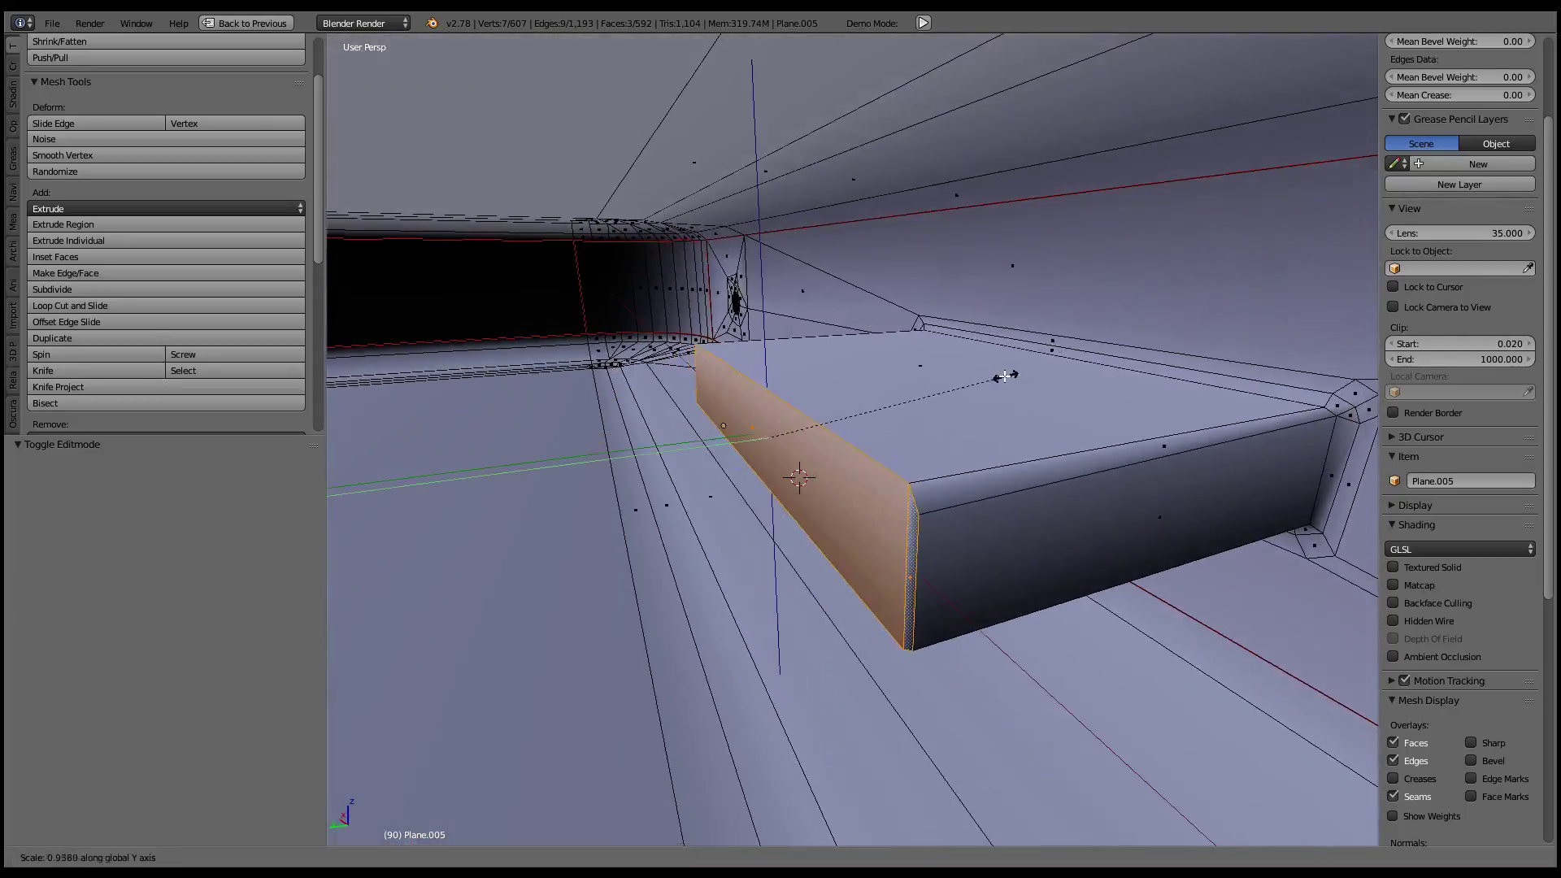
{"action": "key", "text": "Return"}
{"action": "key", "text": "g"}
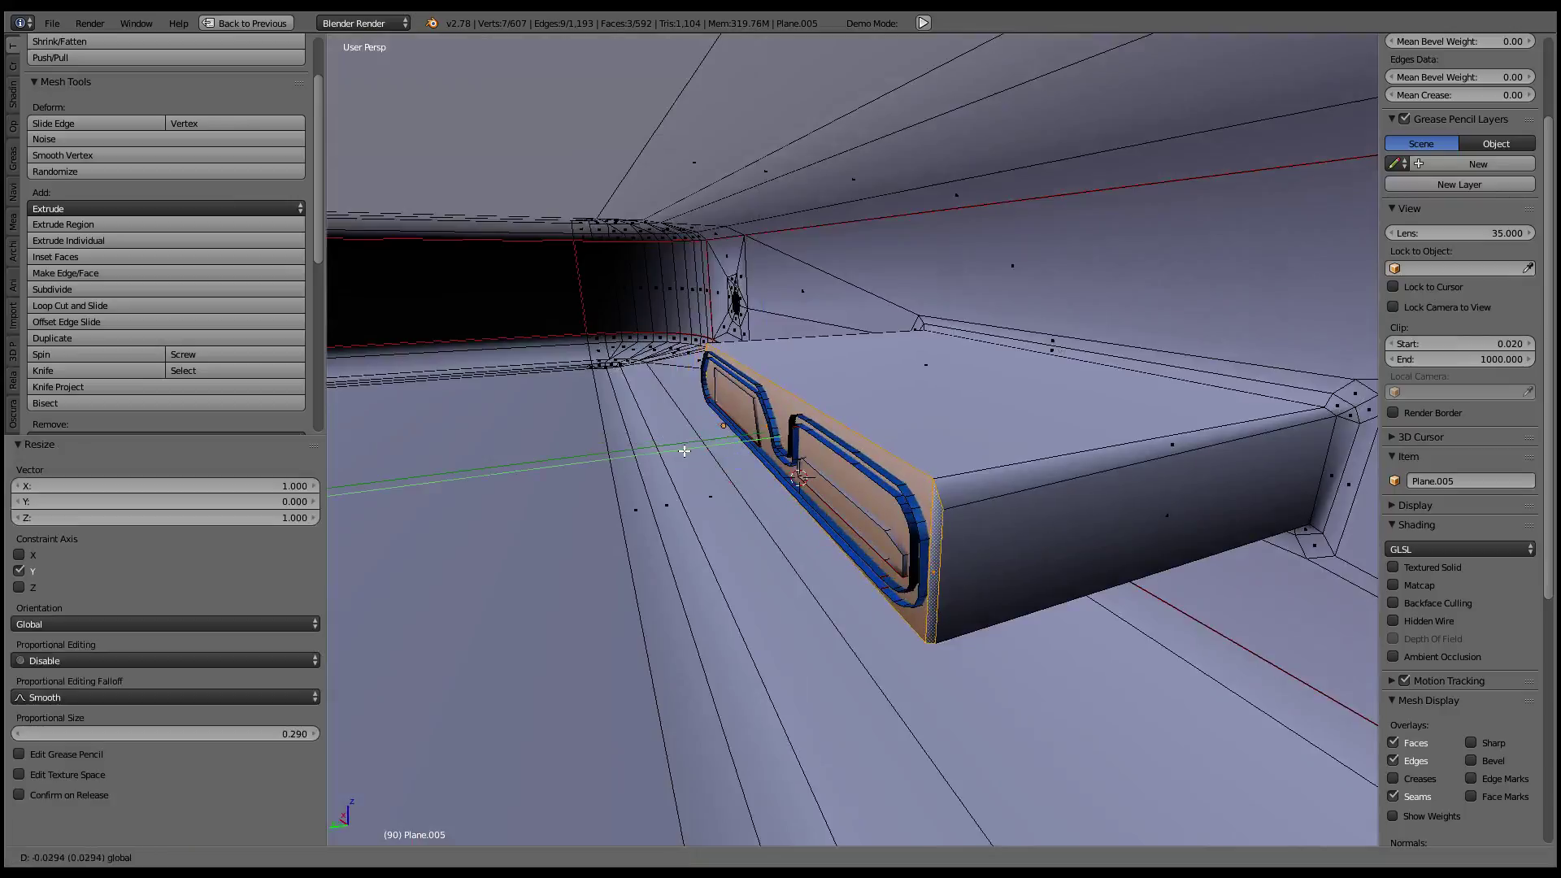
{"action": "left_click", "coordinate": [680, 451]}
- Mark seams along the boundary loop of the slot-block faces
{"action": "middle_click_drag", "start_coordinate": [680, 451], "coordinate": [993, 431]}
{"action": "key", "text": "ctrl+e"}
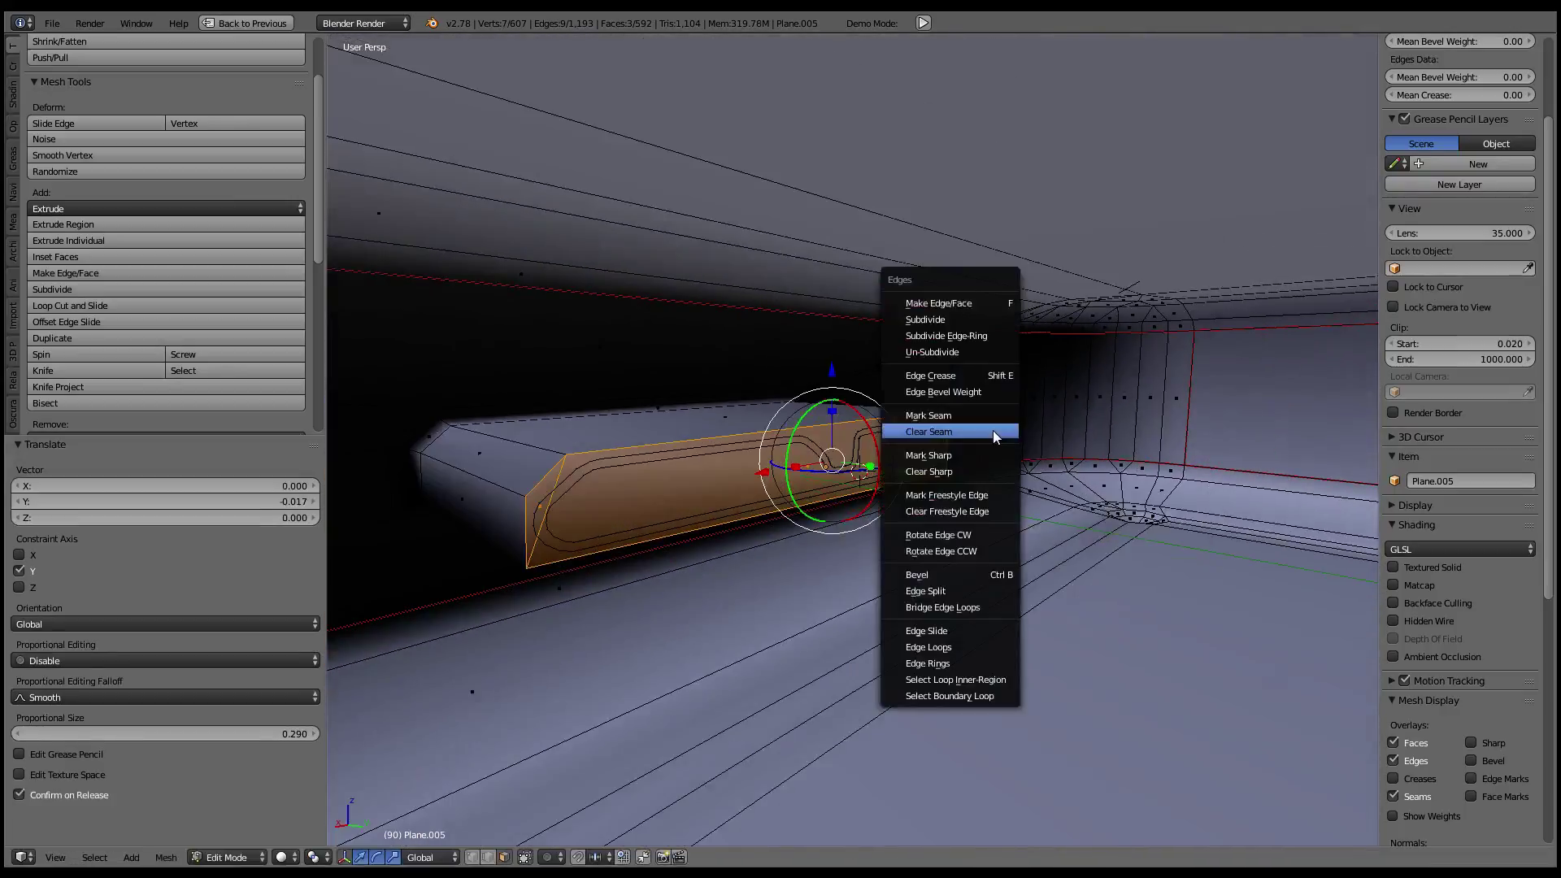
{"action": "left_click", "coordinate": [973, 691]}
{"action": "key", "text": "ctrl+e"}
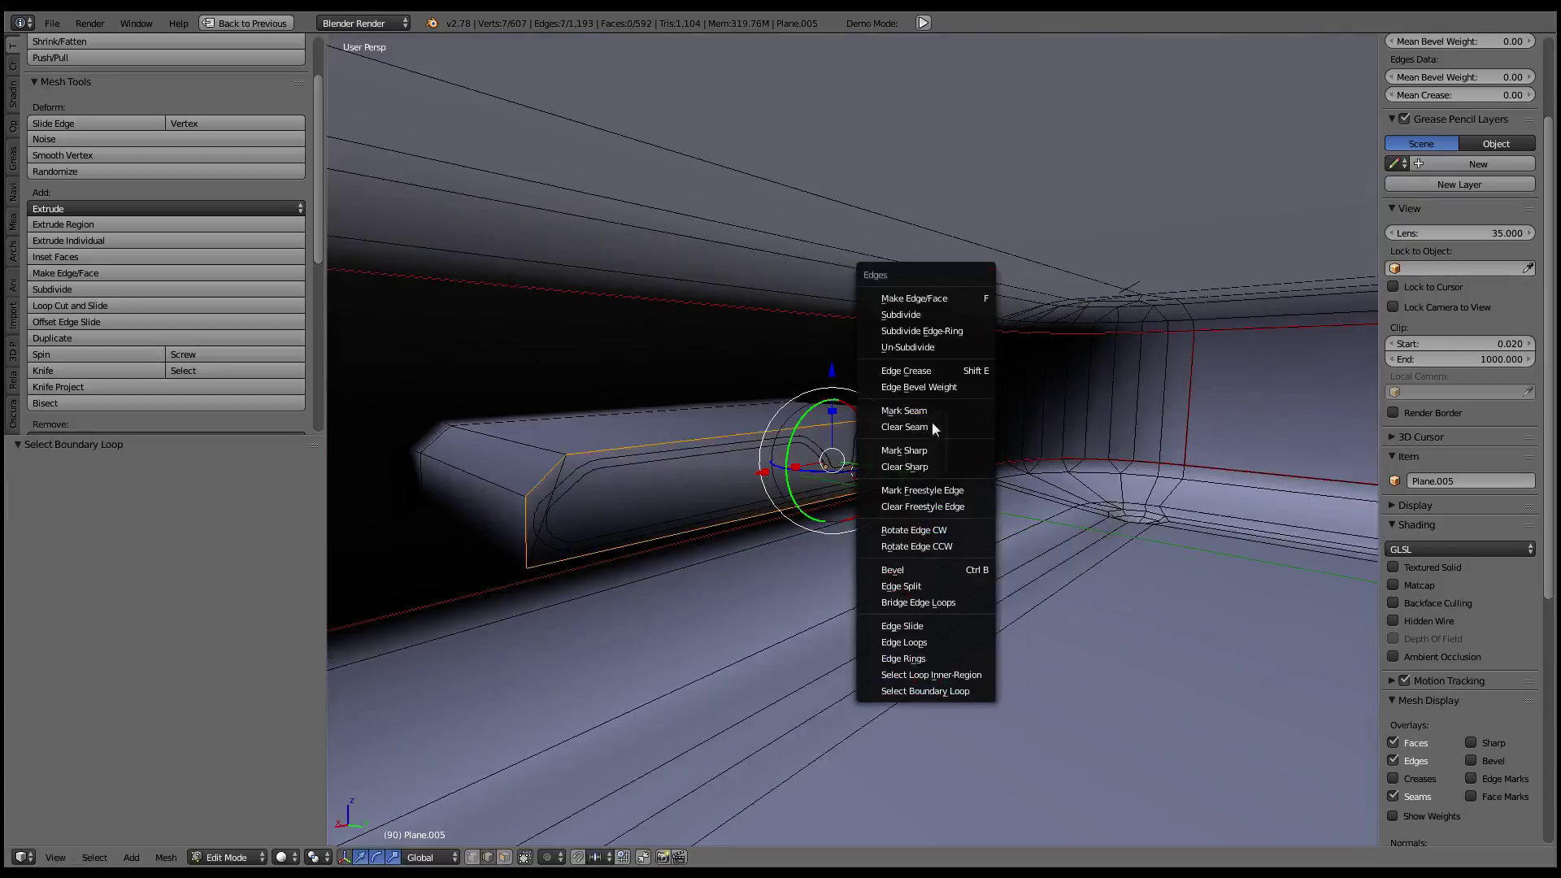
{"action": "left_click", "coordinate": [931, 412]}
{"action": "mouse_move", "coordinate": [930, 412]}
{"action": "middle_mouse_down"}
{"action": "mouse_move", "coordinate": [957, 453]}
{"action": "mouse_move", "coordinate": [1102, 412]}
{"action": "mouse_move", "coordinate": [1143, 437]}
{"action": "mouse_move", "coordinate": [715, 479]}
{"action": "mouse_move", "coordinate": [1022, 422]}
{"action": "mouse_move", "coordinate": [1098, 445]}
{"action": "mouse_move", "coordinate": [1168, 515]}
{"action": "mouse_move", "coordinate": [923, 460]}
{"action": "middle_mouse_up"}
{"action": "key", "text": "ctrl+e"}
{"action": "left_click", "coordinate": [1142, 438]}
{"action": "key", "text": "ctrl+e"}
{"action": "left_click", "coordinate": [1139, 488]}
- Select the whole hull and unwrap it with the new slot seams
{"action": "key", "text": "a"}
{"action": "key", "text": "ctrl+Up"}
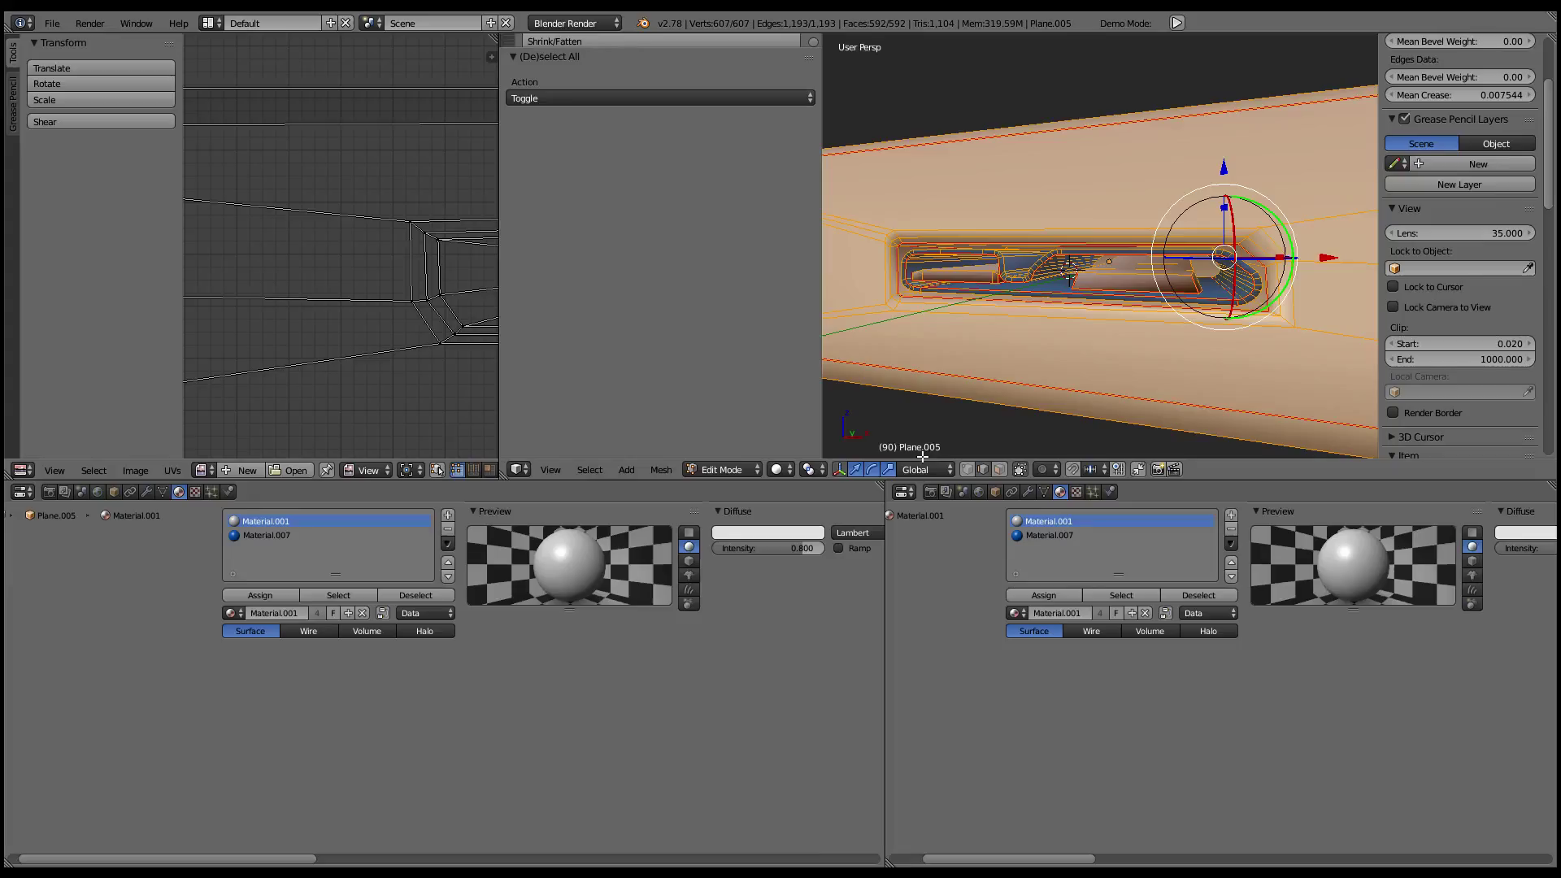
{"action": "key", "text": "u"}
{"action": "left_click", "coordinate": [1057, 267]}
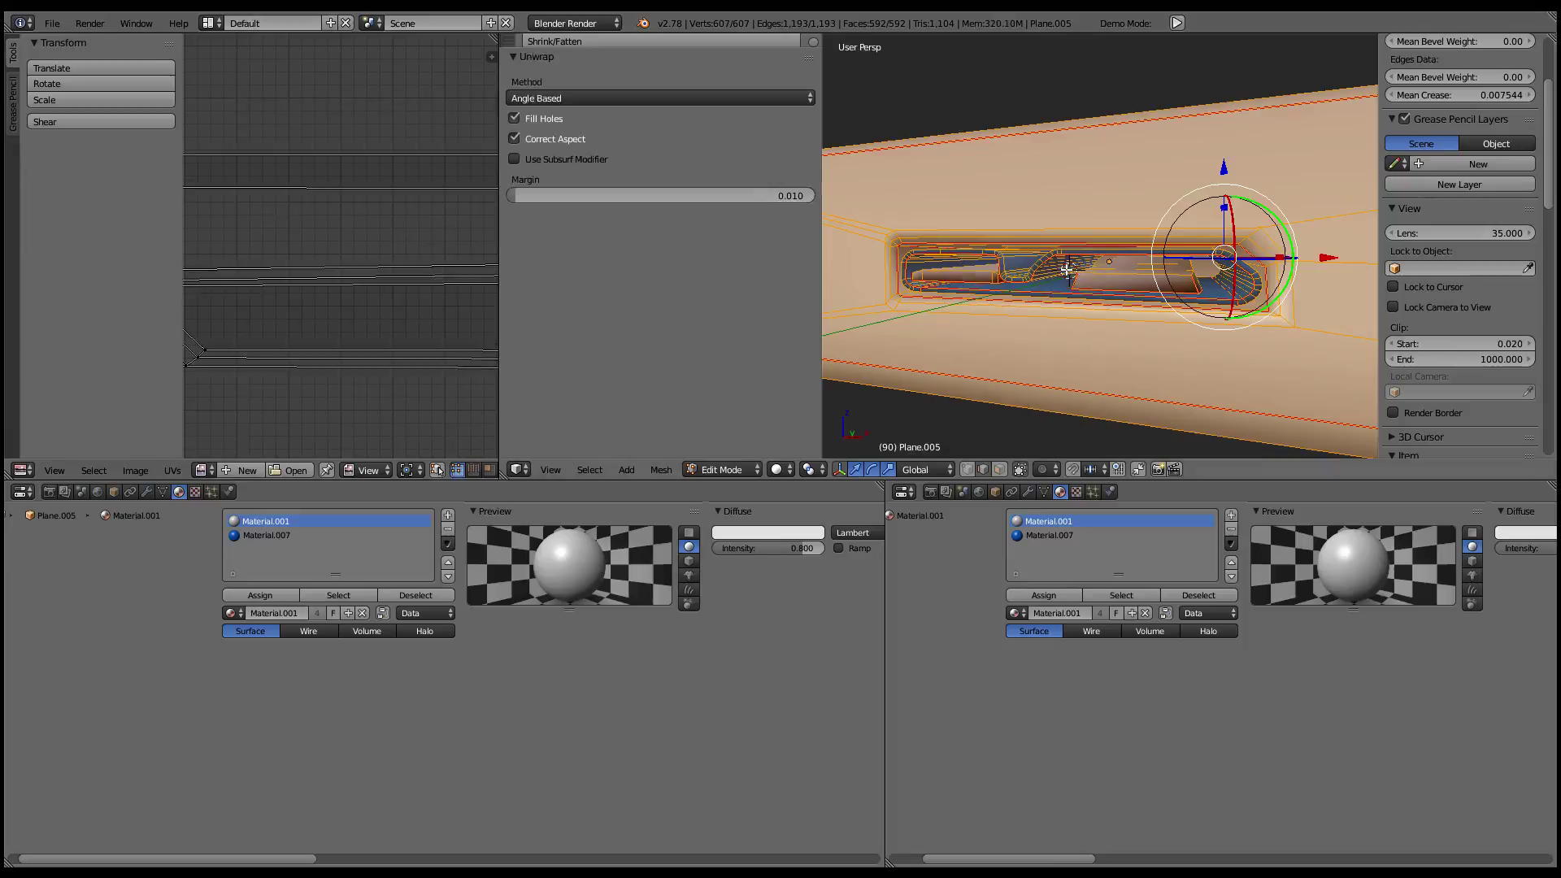
- Inspect the maximized UV layout, now showing separate small slot-block islands
{"action": "key", "text": "ctrl+Up"}
{"action": "scroll", "coordinate": [792, 327], "scroll_direction": "down", "scroll_amount": 5}
{"action": "scroll", "coordinate": [906, 436], "scroll_direction": "up", "scroll_amount": 3}
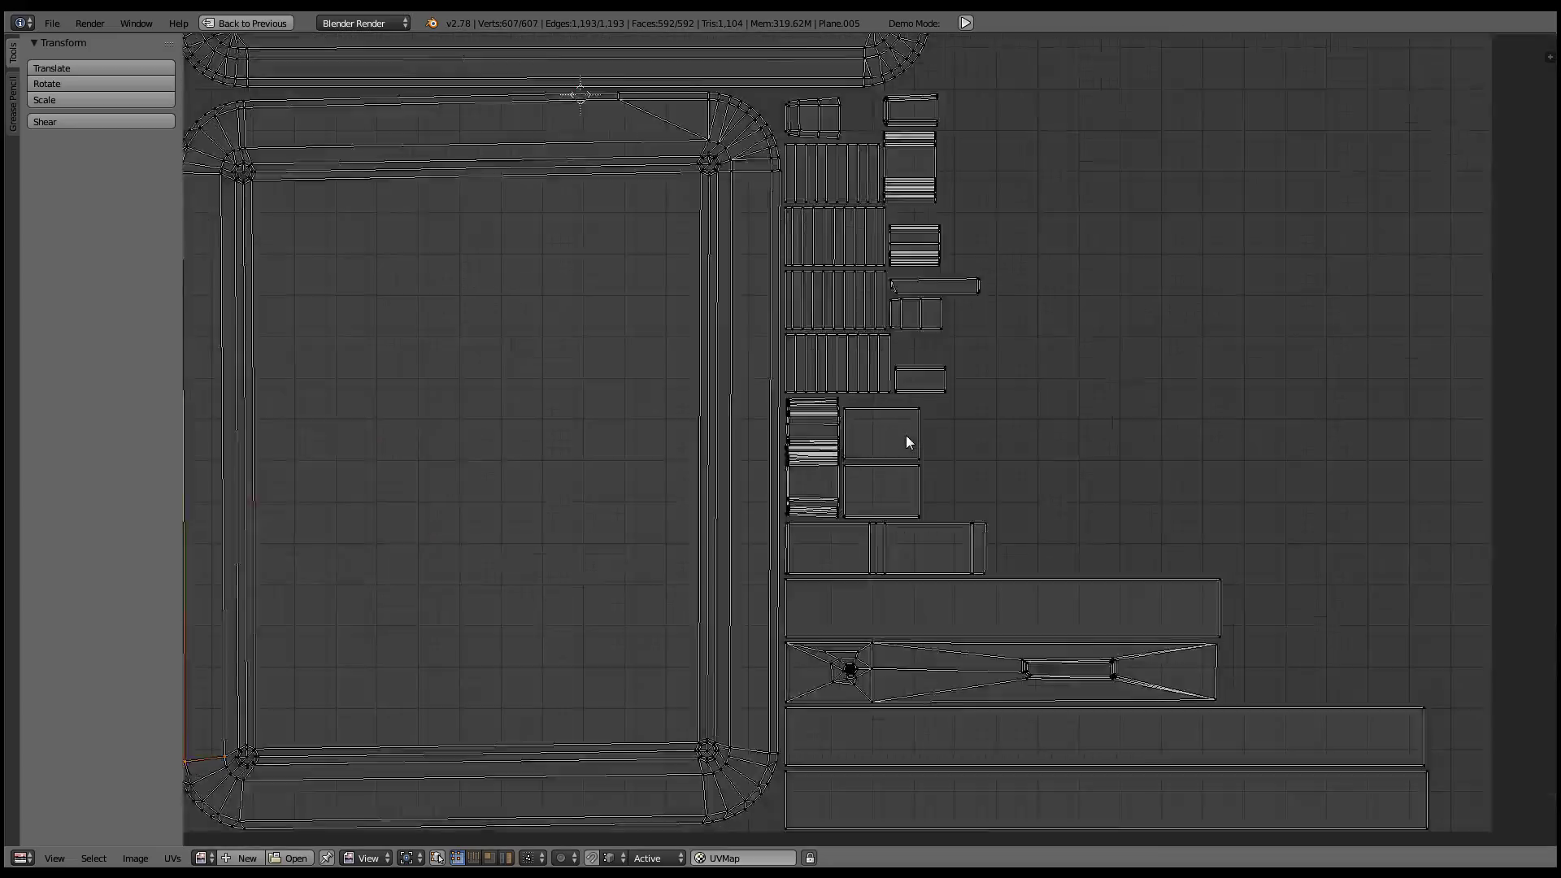
{"action": "scroll", "coordinate": [891, 257], "scroll_direction": "up", "scroll_amount": 2}
{"action": "scroll", "coordinate": [1009, 374], "scroll_direction": "up", "scroll_amount": 2}
{"action": "scroll", "coordinate": [902, 430], "scroll_direction": "up", "scroll_amount": 3}
{"action": "scroll", "coordinate": [851, 476], "scroll_direction": "up", "scroll_amount": 3}
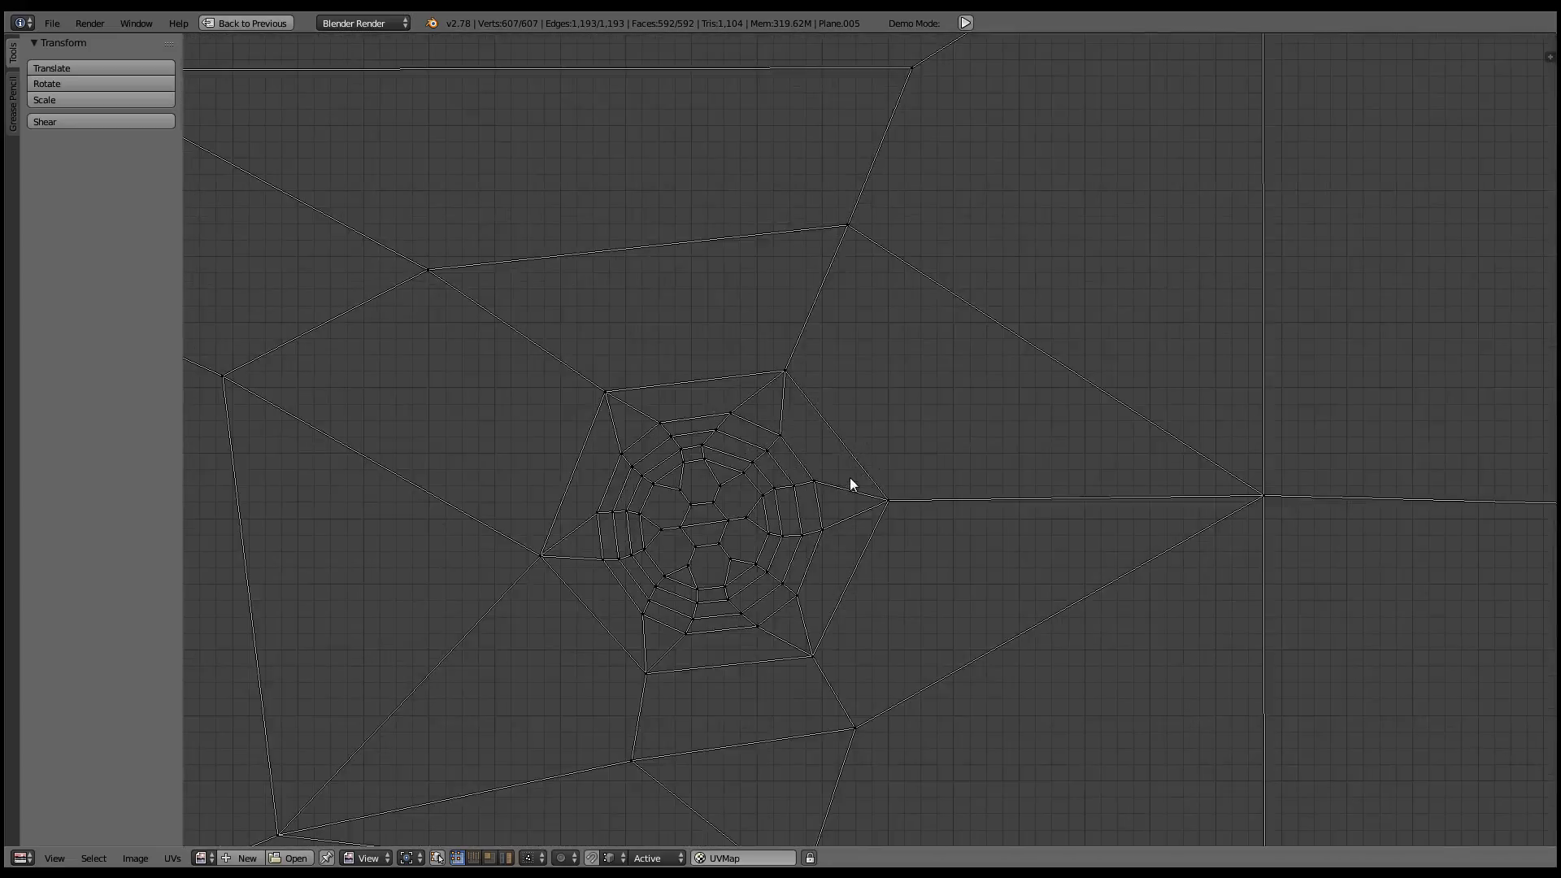
- Return to the full 3D view and select an edge at a screw hole
{"action": "key", "text": "ctrl+Up"}
{"action": "key", "text": "ctrl+Up"}
{"action": "mouse_move", "coordinate": [951, 373]}
{"action": "middle_mouse_down"}
{"action": "mouse_move", "coordinate": [878, 453]}
{"action": "mouse_move", "coordinate": [631, 442]}
{"action": "mouse_move", "coordinate": [954, 374]}
{"action": "mouse_move", "coordinate": [1085, 444]}
{"action": "middle_mouse_up"}
{"action": "right_click", "coordinate": [1085, 444]}
{"action": "key", "text": "KP_Decimal"}
- Mark a seam on the edge loop inside the screw hole
{"action": "scroll", "coordinate": [976, 439], "scroll_direction": "up", "scroll_amount": 2}
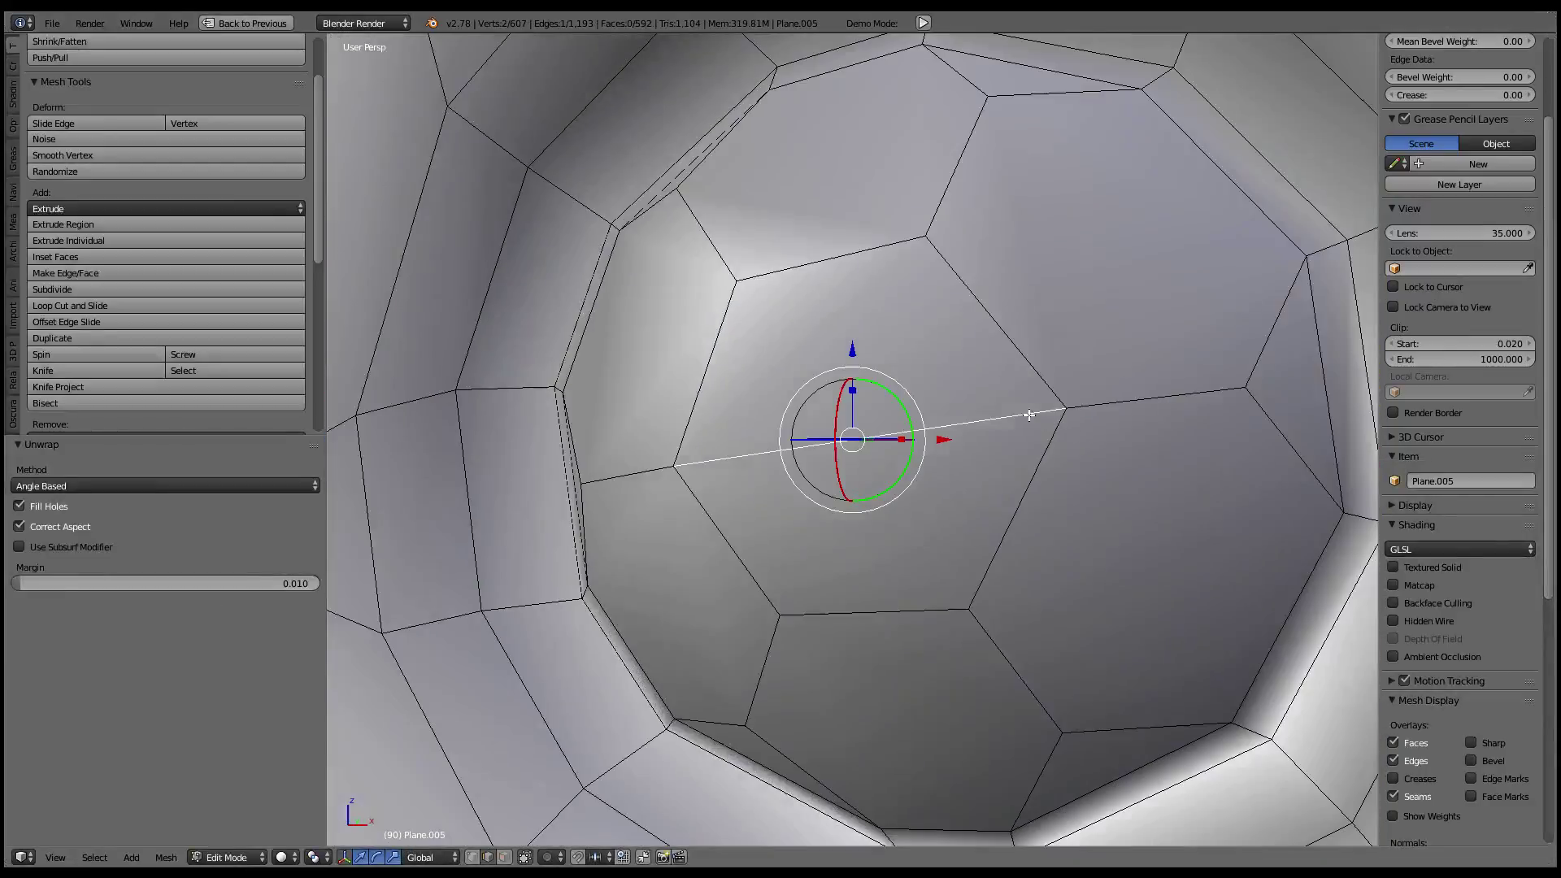
{"action": "mouse_move", "coordinate": [976, 439]}
{"action": "middle_mouse_down"}
{"action": "mouse_move", "coordinate": [1010, 284]}
{"action": "mouse_move", "coordinate": [1295, 366]}
{"action": "middle_mouse_up"}
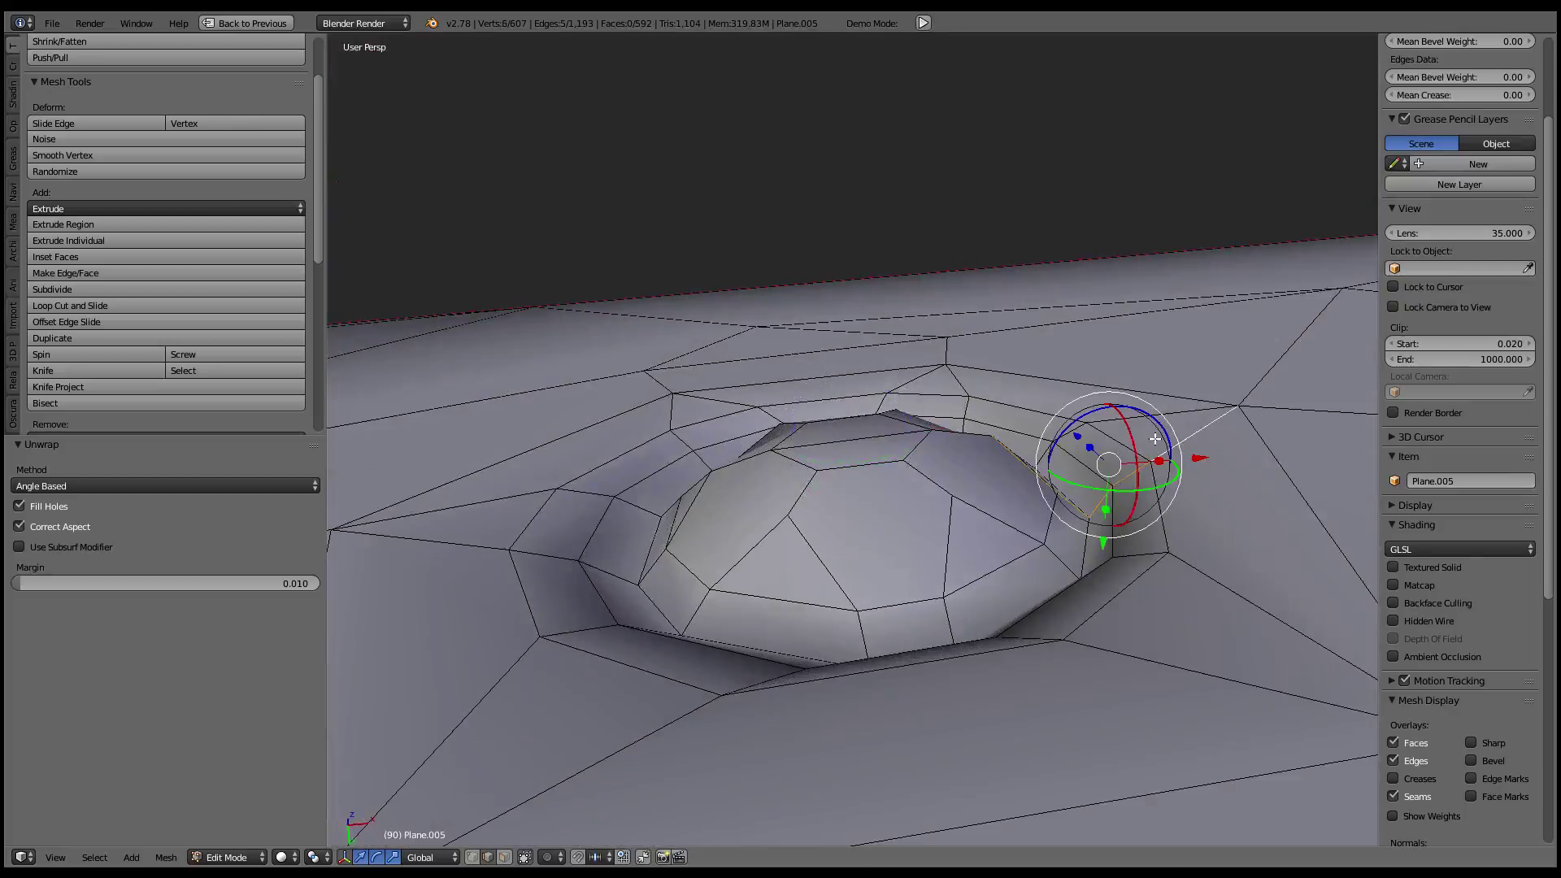
{"action": "right_click", "coordinate": [1155, 439], "text": "alt+shift"}
{"action": "key", "text": "ctrl+e"}
{"action": "left_click", "coordinate": [1232, 297]}
- Mark the hexagon loop around the hole as a seam and select the whole mesh
{"action": "middle_click_drag", "start_coordinate": [1179, 293], "coordinate": [964, 574]}
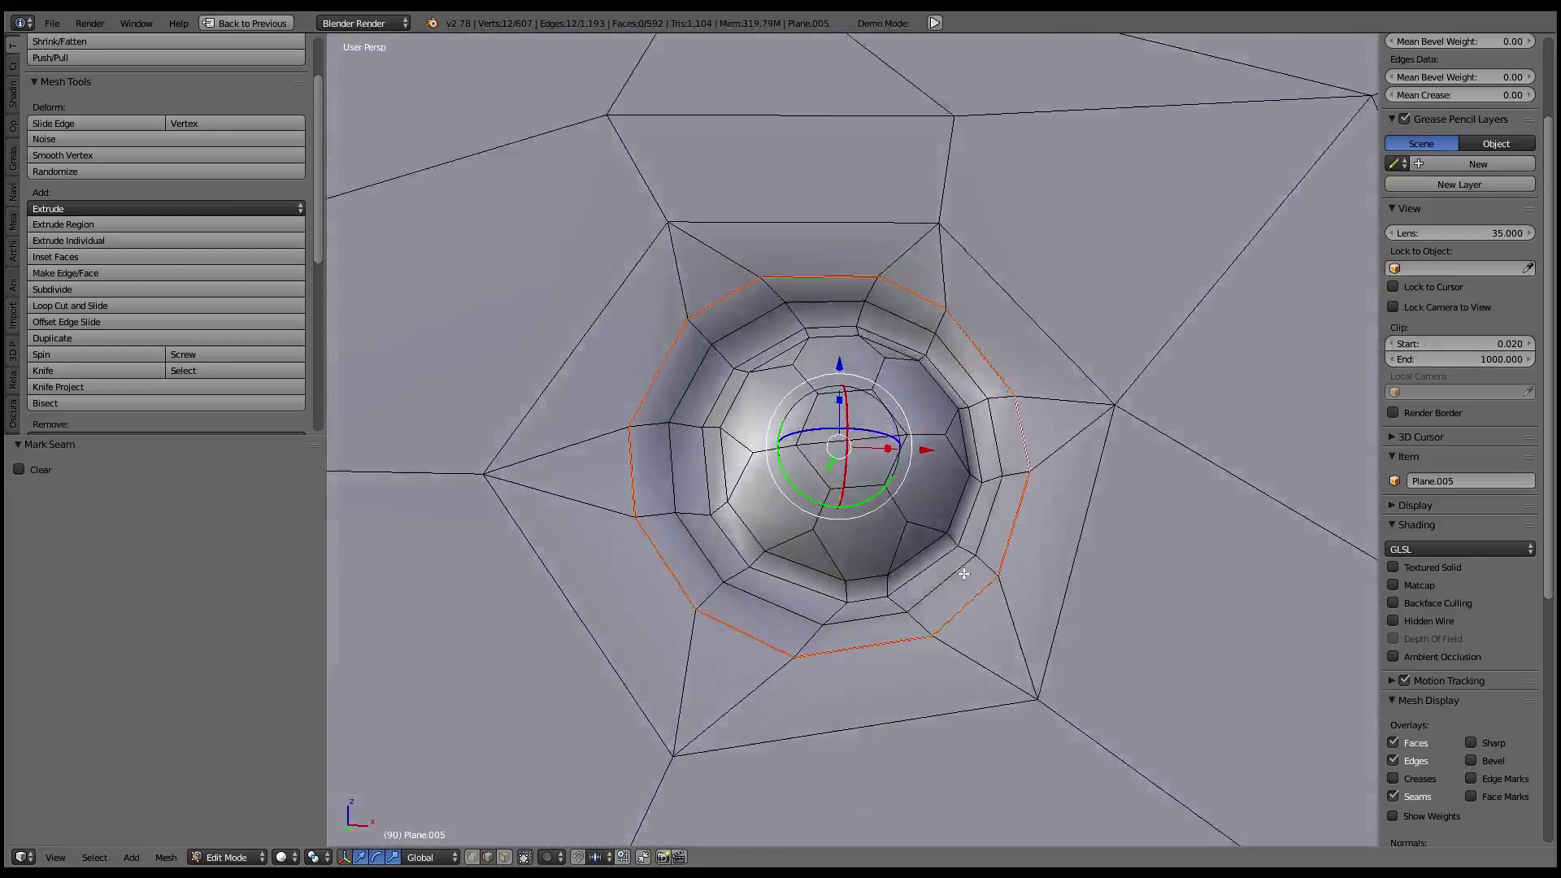
{"action": "scroll", "coordinate": [968, 553], "scroll_direction": "down", "scroll_amount": 2}
{"action": "scroll", "coordinate": [976, 488], "scroll_direction": "down", "scroll_amount": 3}
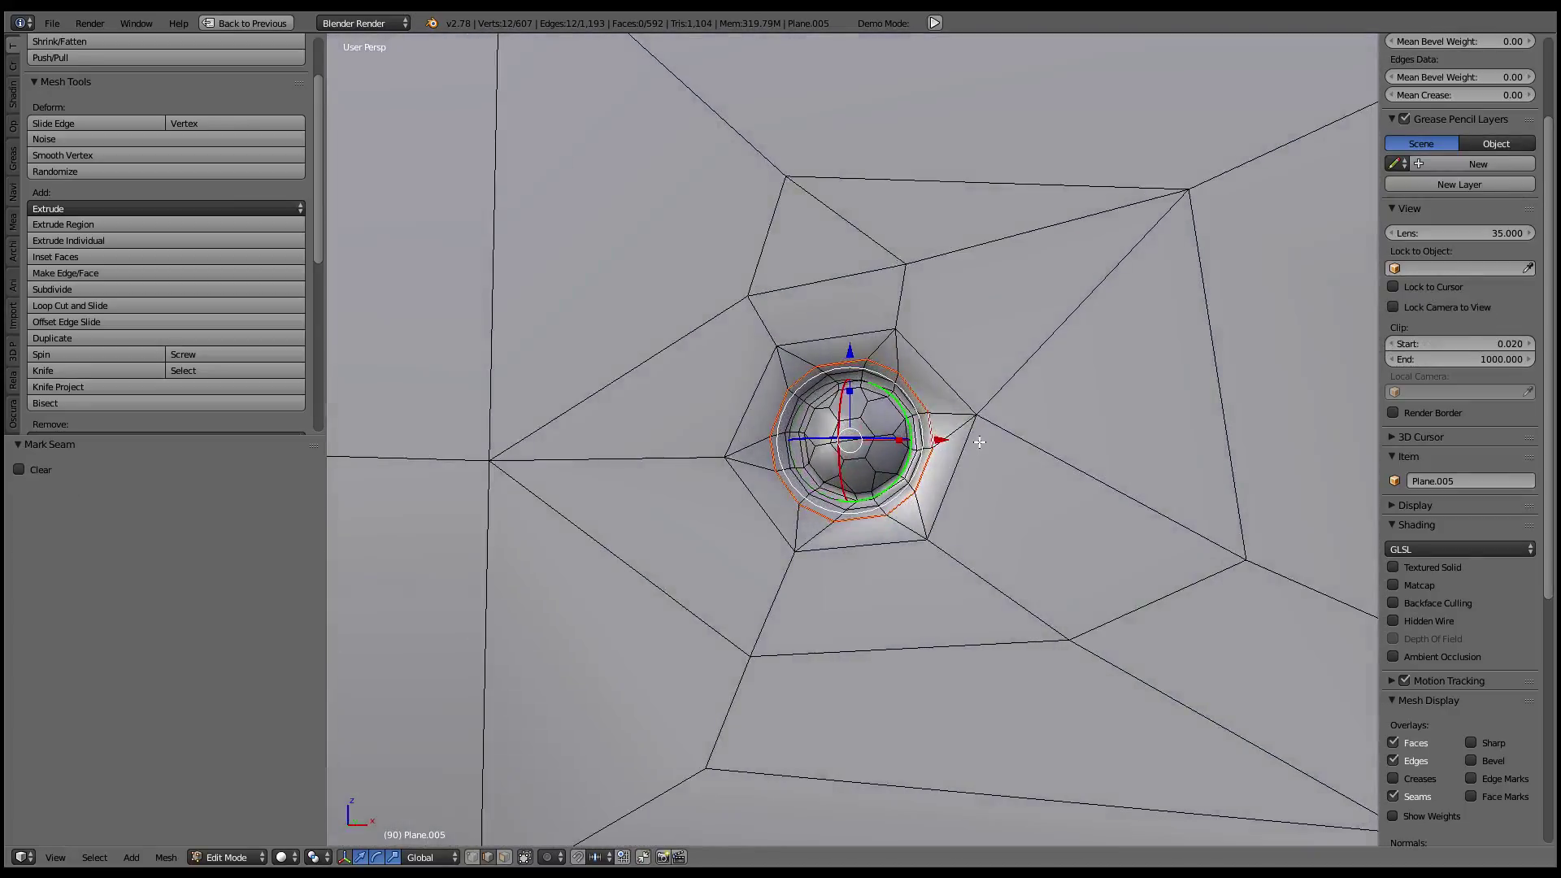
{"action": "right_click", "coordinate": [980, 446], "text": "alt"}
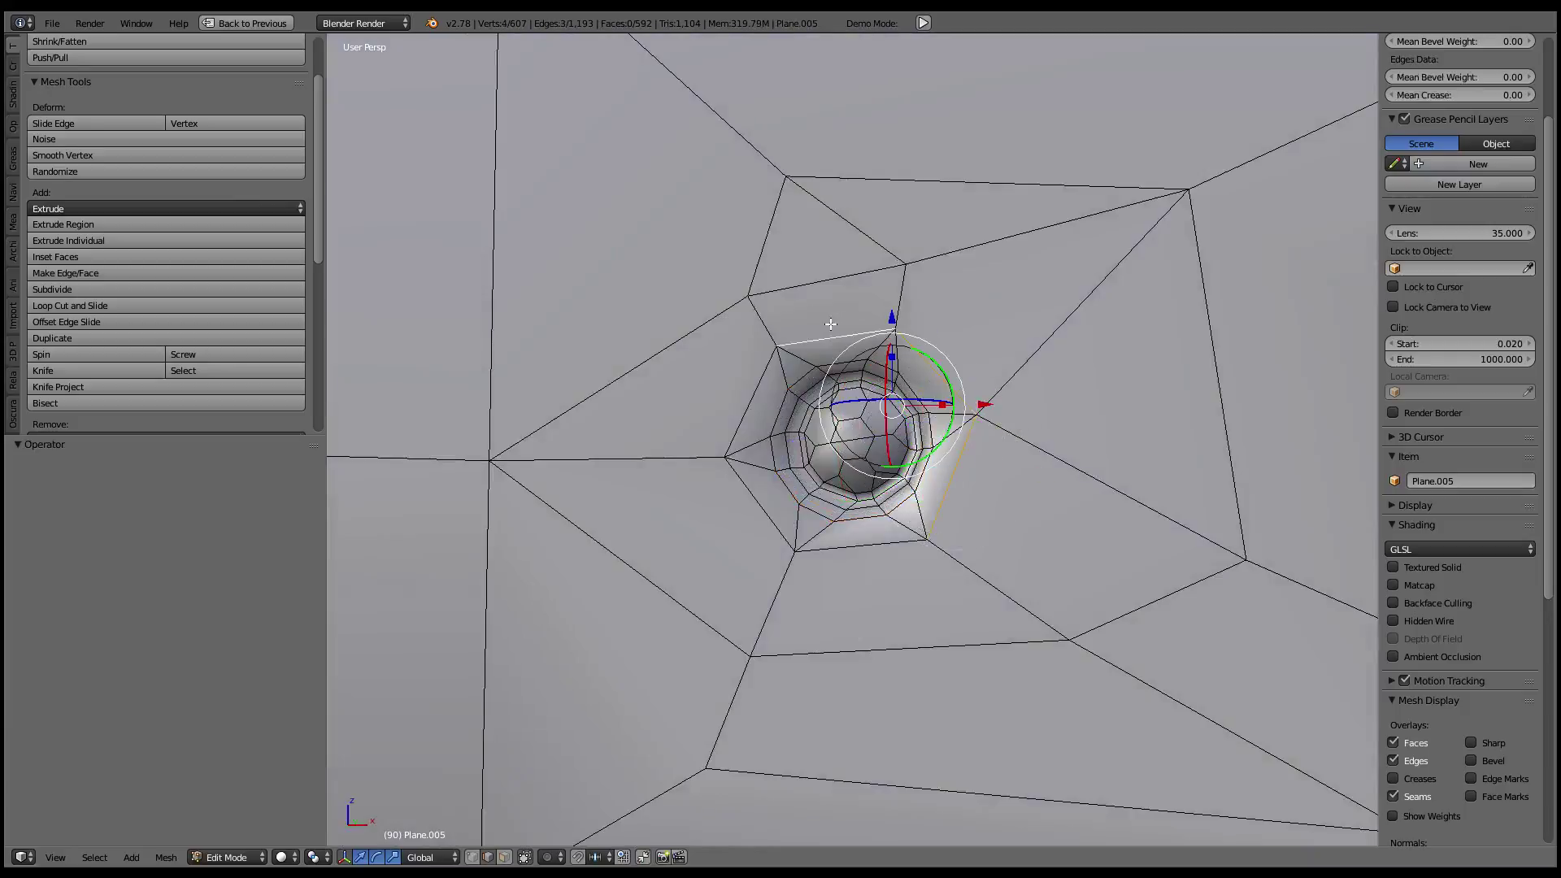
{"action": "key", "text": "ctrl+e"}
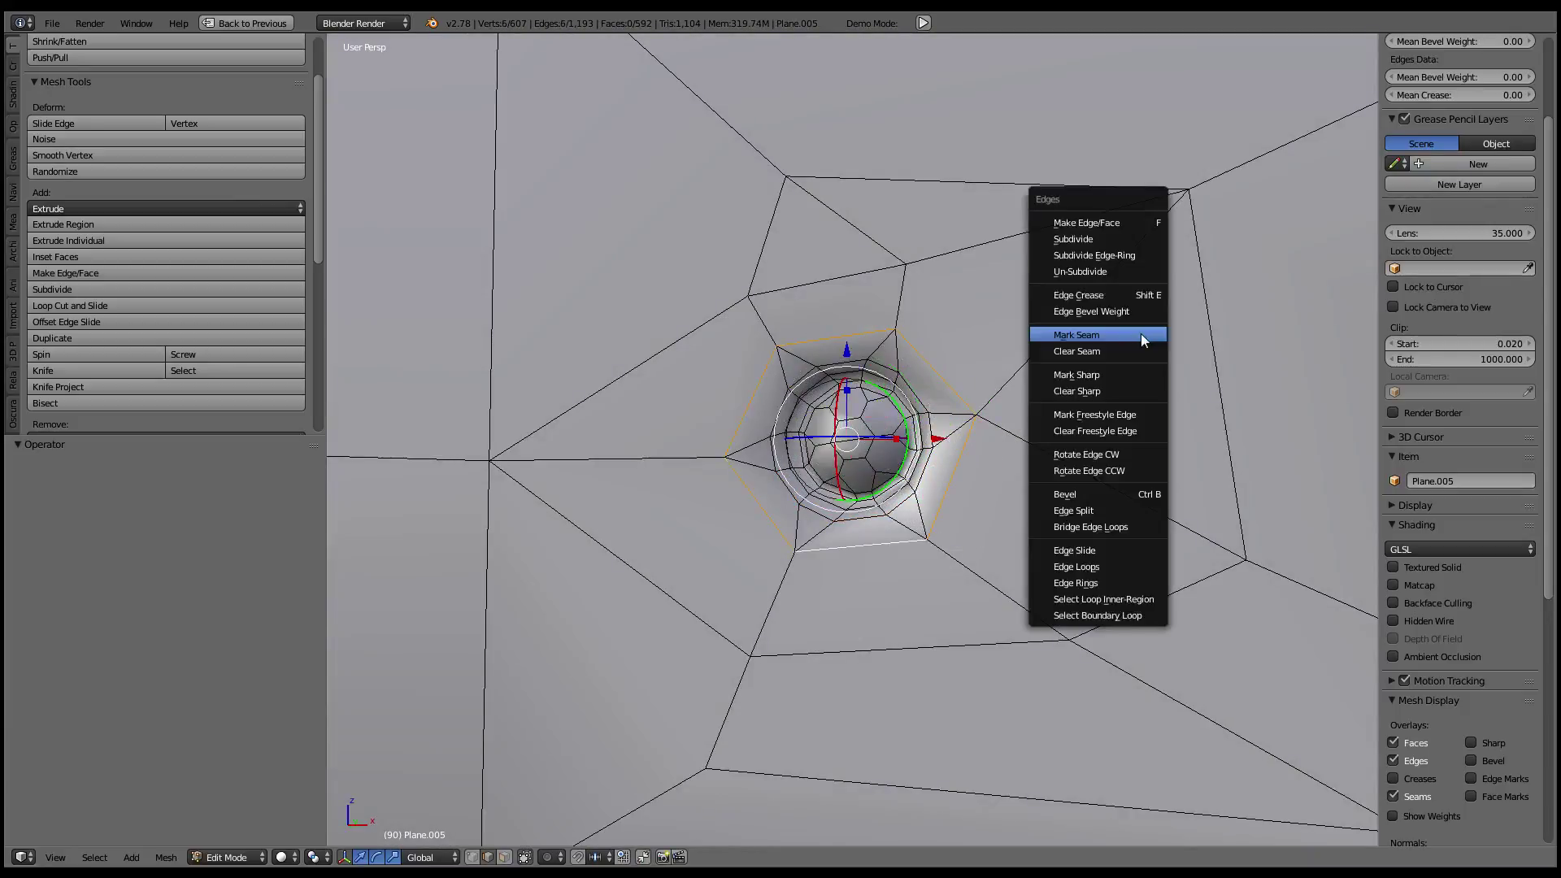
{"action": "left_click", "coordinate": [1143, 336]}
{"action": "key", "text": "a"}
{"action": "key", "text": "shift+space"}
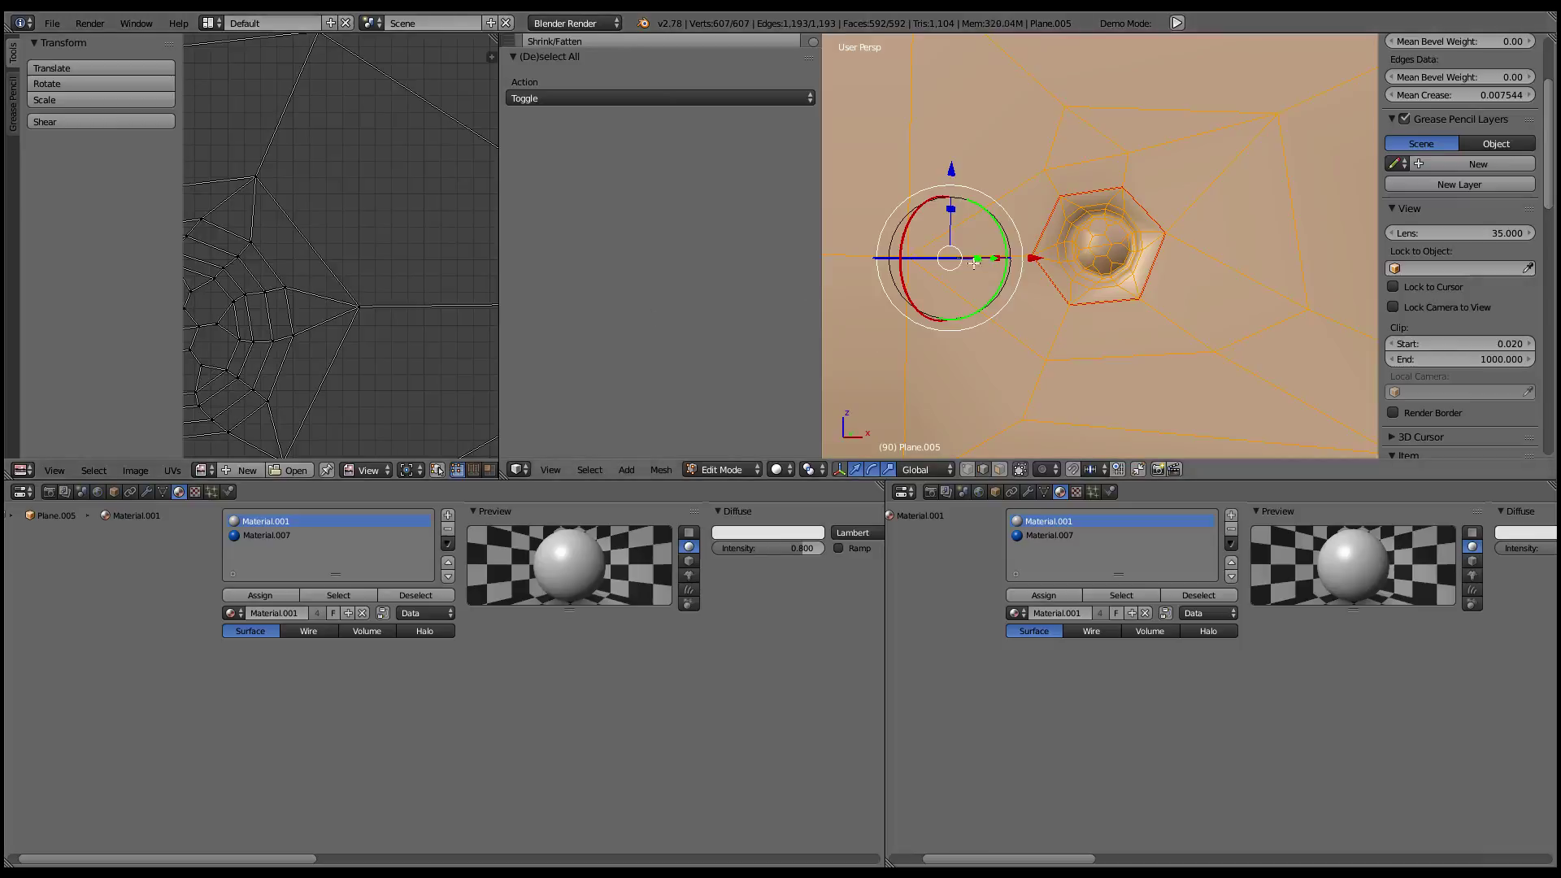
- Re-unwrap the hull and inspect the new hexagonal screw-hole island
{"action": "key", "text": "u"}
{"action": "left_click", "coordinate": [1212, 254]}
{"action": "scroll", "coordinate": [871, 421], "scroll_direction": "down", "scroll_amount": 4}
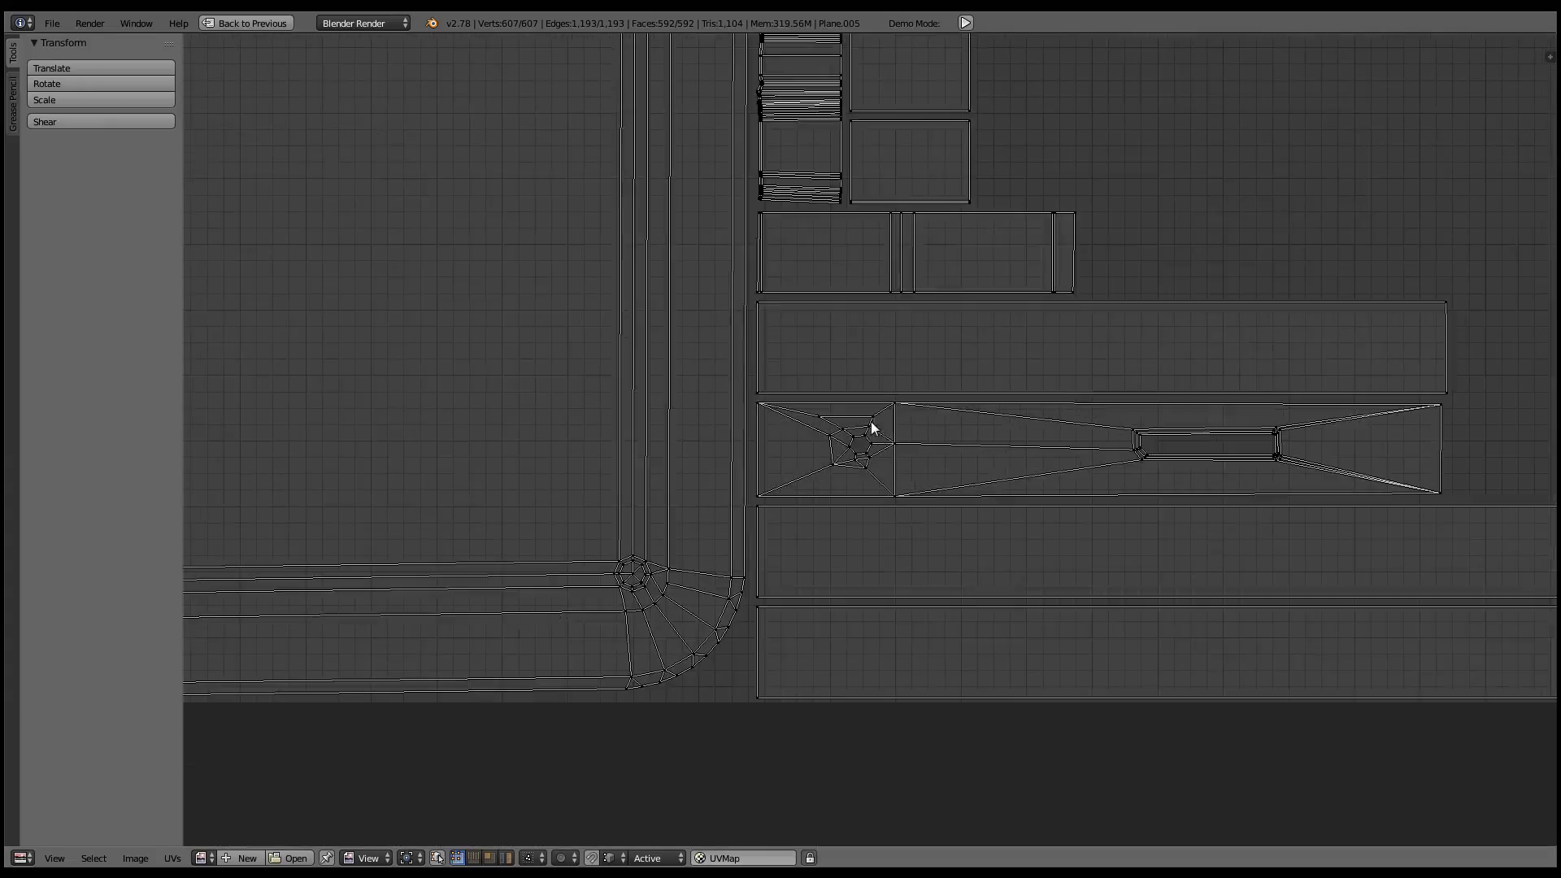
{"action": "scroll", "coordinate": [892, 401], "scroll_direction": "down", "scroll_amount": 2}
{"action": "scroll", "coordinate": [892, 401], "scroll_direction": "up", "scroll_amount": 2}
{"action": "scroll", "coordinate": [885, 503], "scroll_direction": "up", "scroll_amount": 2}
{"action": "scroll", "coordinate": [1005, 516], "scroll_direction": "up", "scroll_amount": 2}
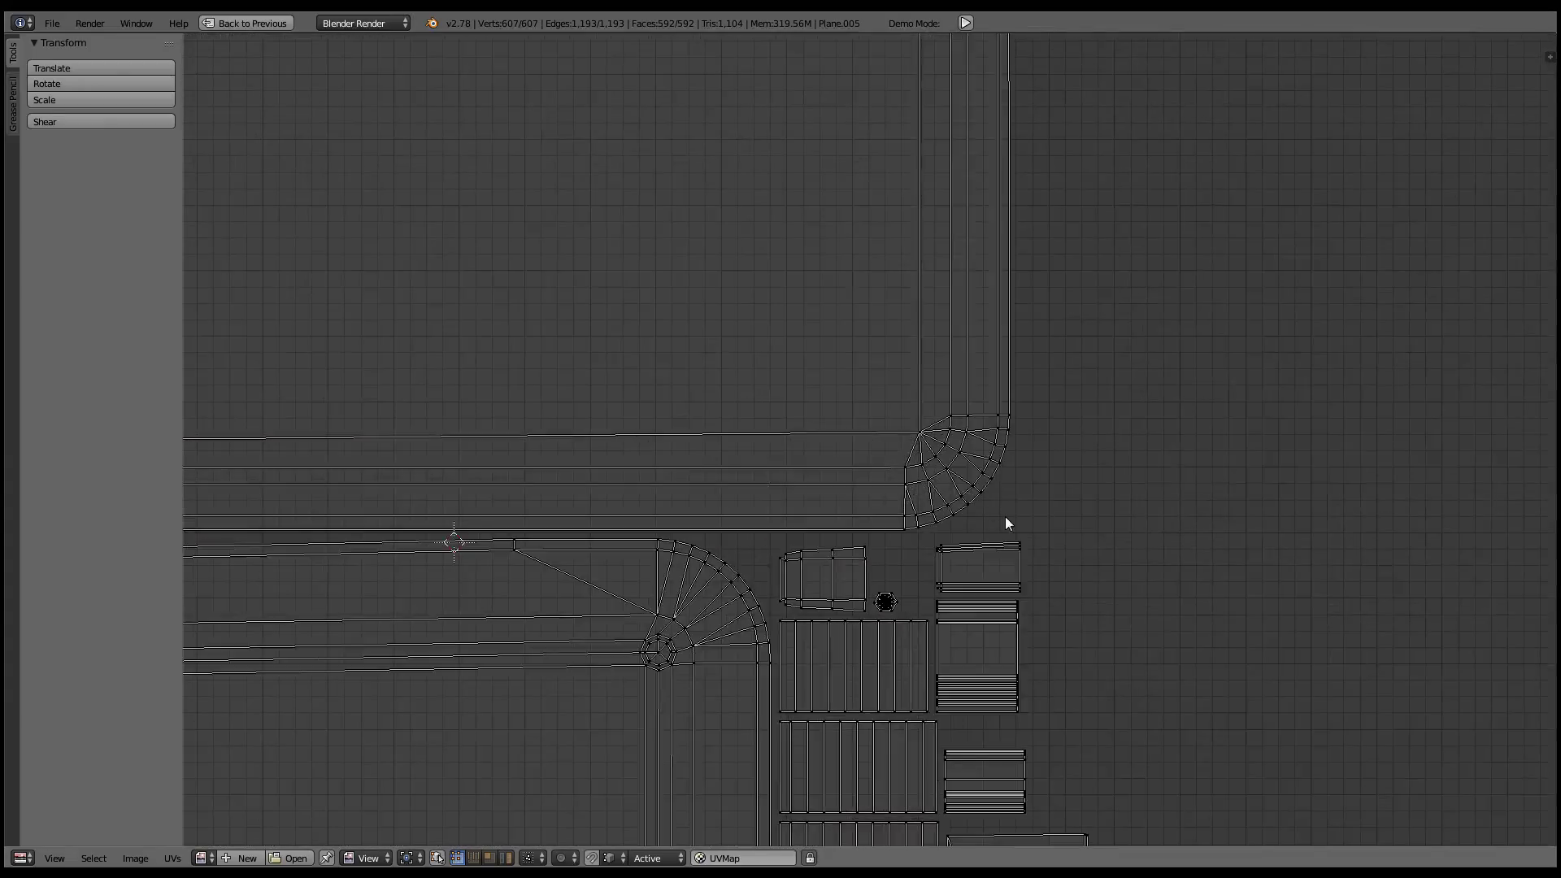
{"action": "scroll", "coordinate": [1006, 497], "scroll_direction": "down", "scroll_amount": 2}
{"action": "scroll", "coordinate": [823, 495], "scroll_direction": "down", "scroll_amount": 3}
{"action": "scroll", "coordinate": [901, 370], "scroll_direction": "up", "scroll_amount": 4}
{"action": "scroll", "coordinate": [903, 370], "scroll_direction": "up", "scroll_amount": 4}
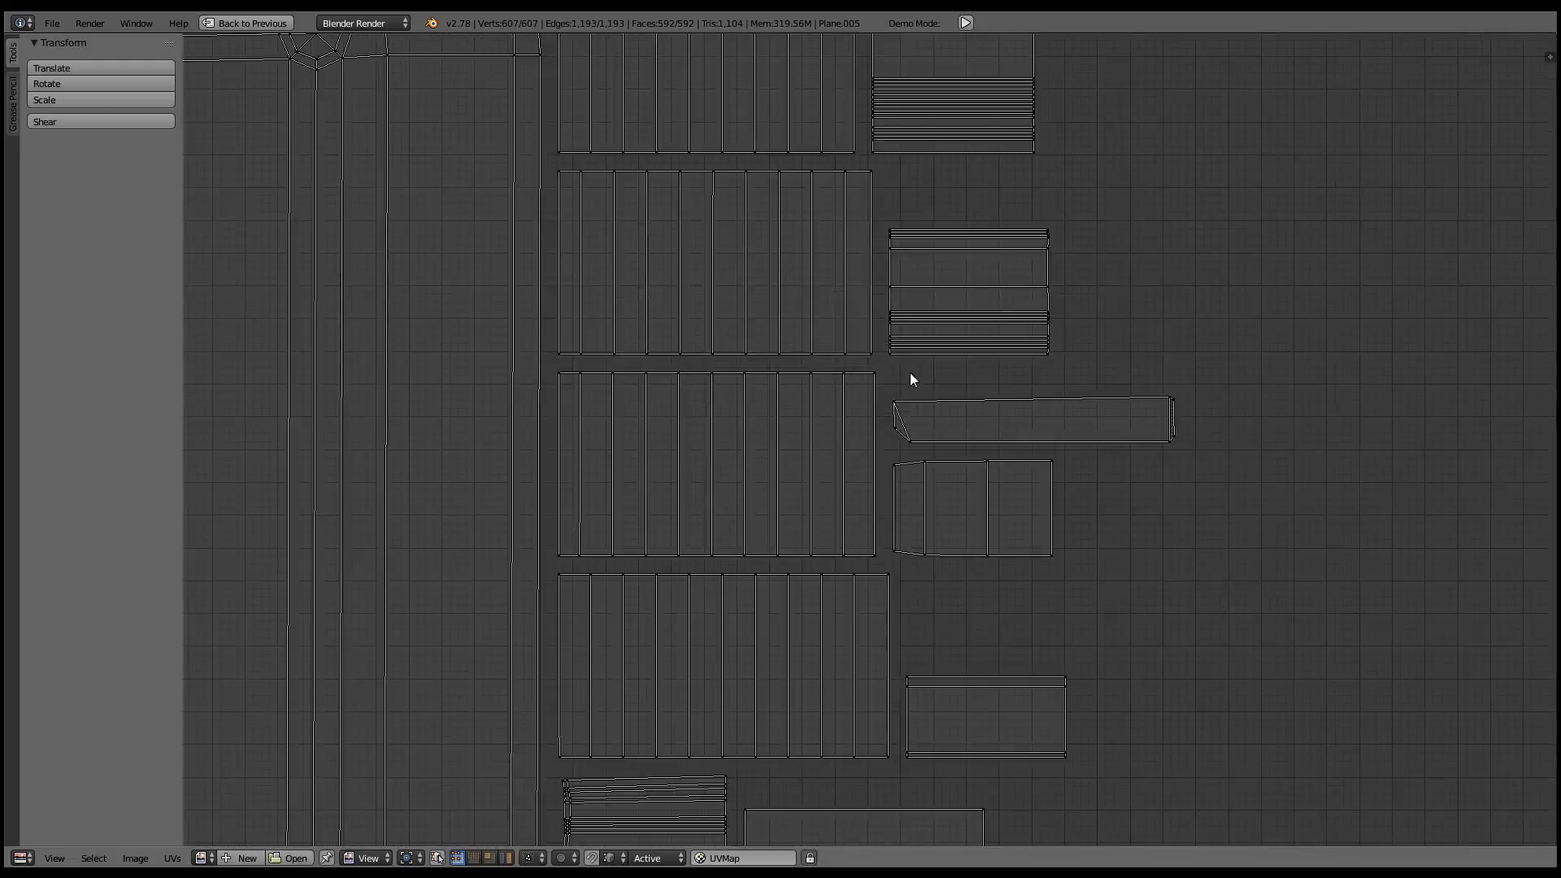
{"action": "scroll", "coordinate": [910, 373], "scroll_direction": "down", "scroll_amount": 2}
{"action": "scroll", "coordinate": [910, 372], "scroll_direction": "down", "scroll_amount": 6}
{"action": "scroll", "coordinate": [911, 372], "scroll_direction": "down", "scroll_amount": 1}
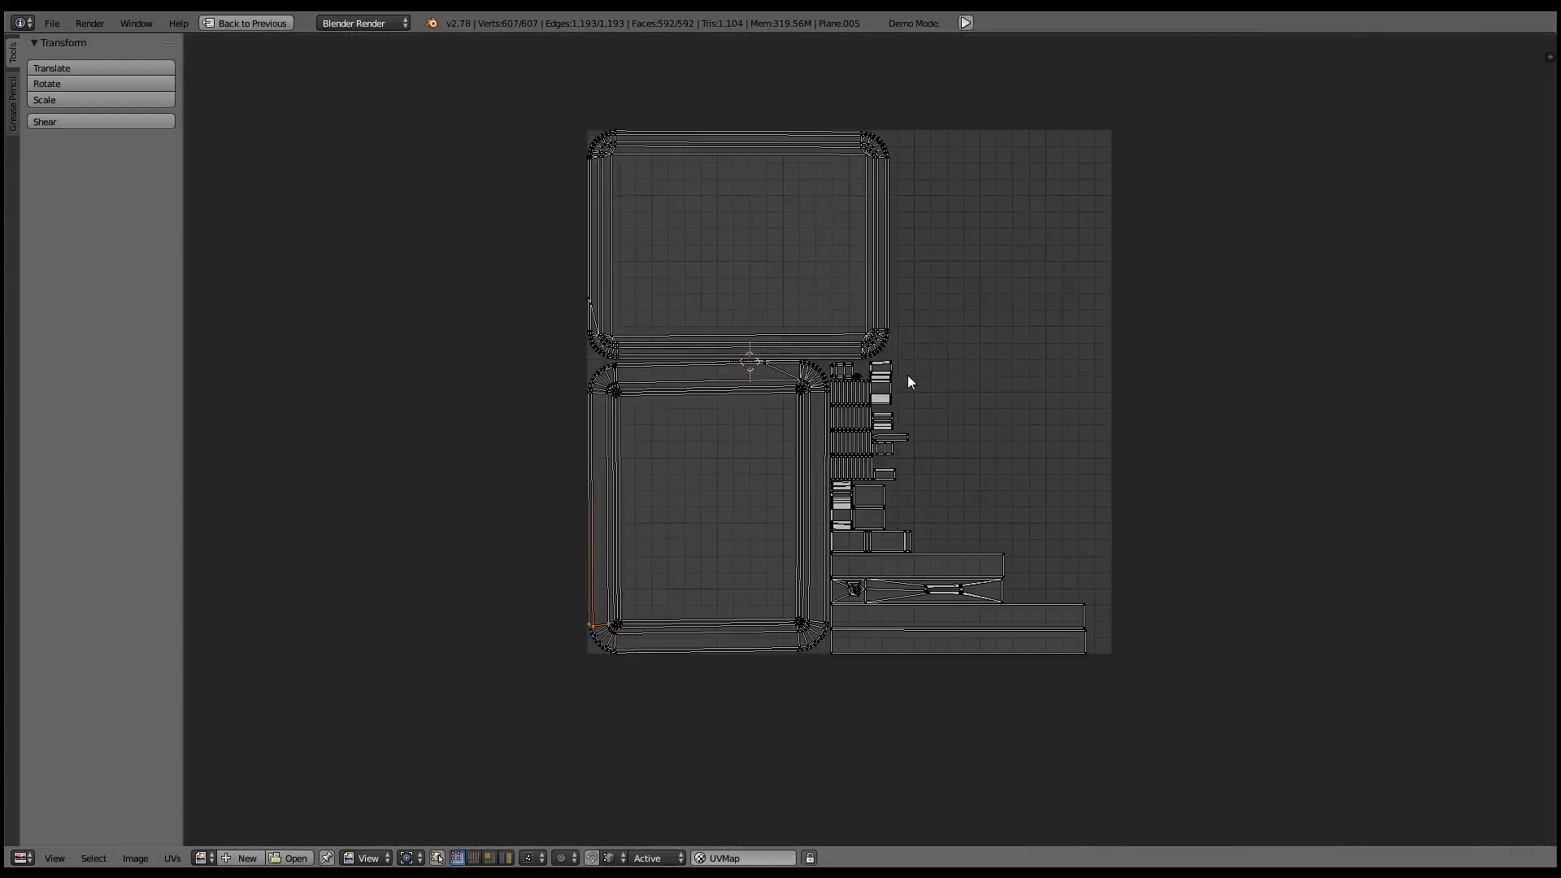
- Select all UV islands, frame the UV square, and pack the islands
{"action": "scroll", "coordinate": [907, 362], "scroll_direction": "up", "scroll_amount": 3}
{"action": "scroll", "coordinate": [894, 317], "scroll_direction": "up", "scroll_amount": 3}
{"action": "scroll", "coordinate": [939, 577], "scroll_direction": "up", "scroll_amount": 2}
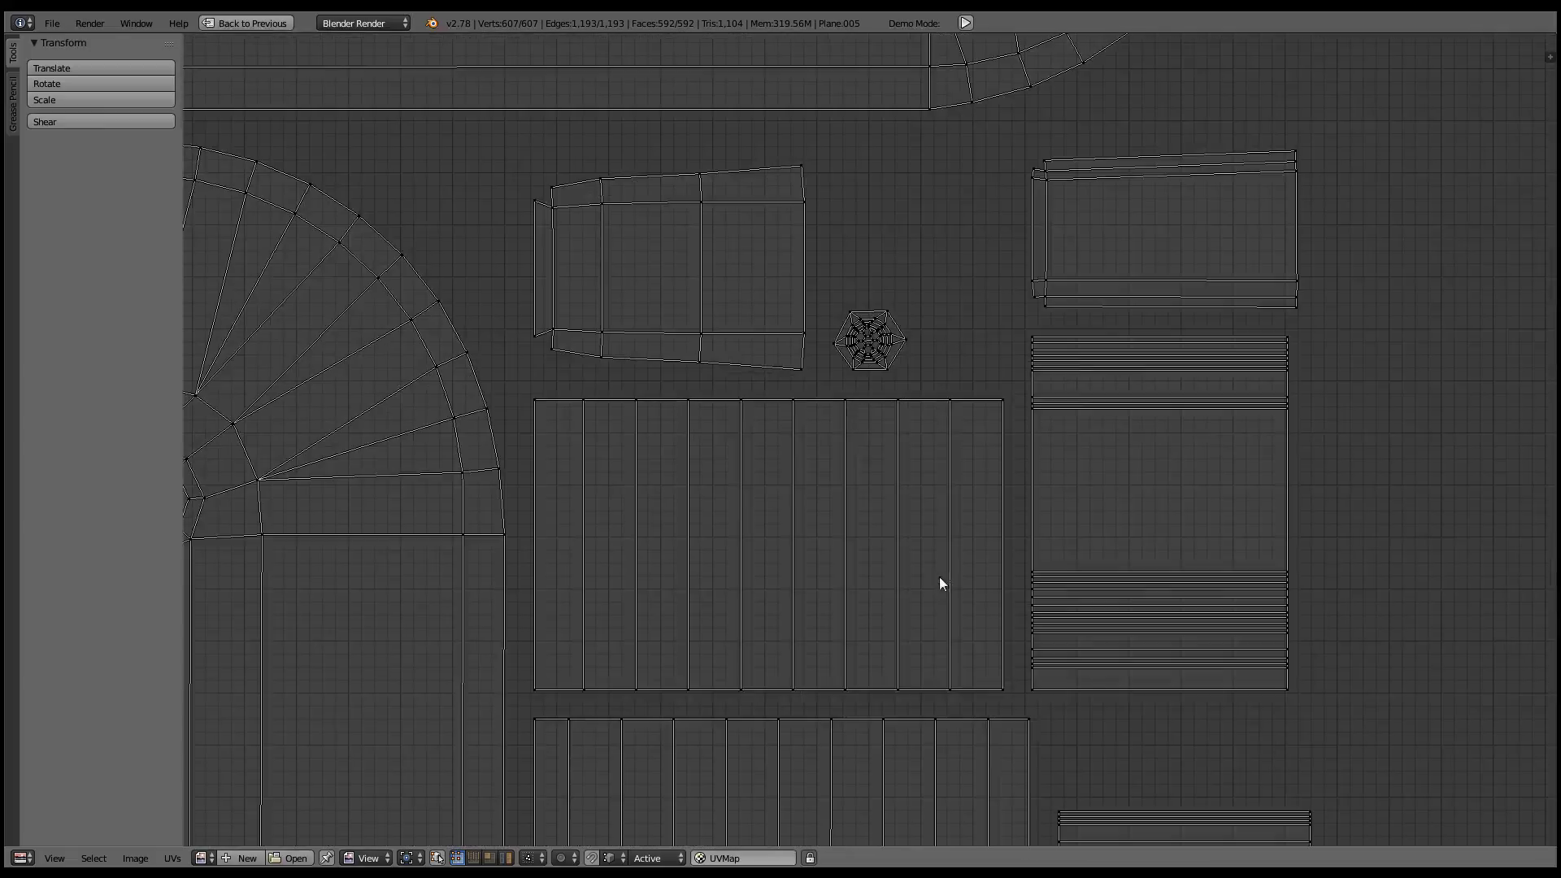
{"action": "scroll", "coordinate": [899, 348], "scroll_direction": "up", "scroll_amount": 2}
{"action": "scroll", "coordinate": [900, 348], "scroll_direction": "down", "scroll_amount": 1}
{"action": "scroll", "coordinate": [894, 304], "scroll_direction": "down", "scroll_amount": 3}
{"action": "scroll", "coordinate": [898, 340], "scroll_direction": "down", "scroll_amount": 2}
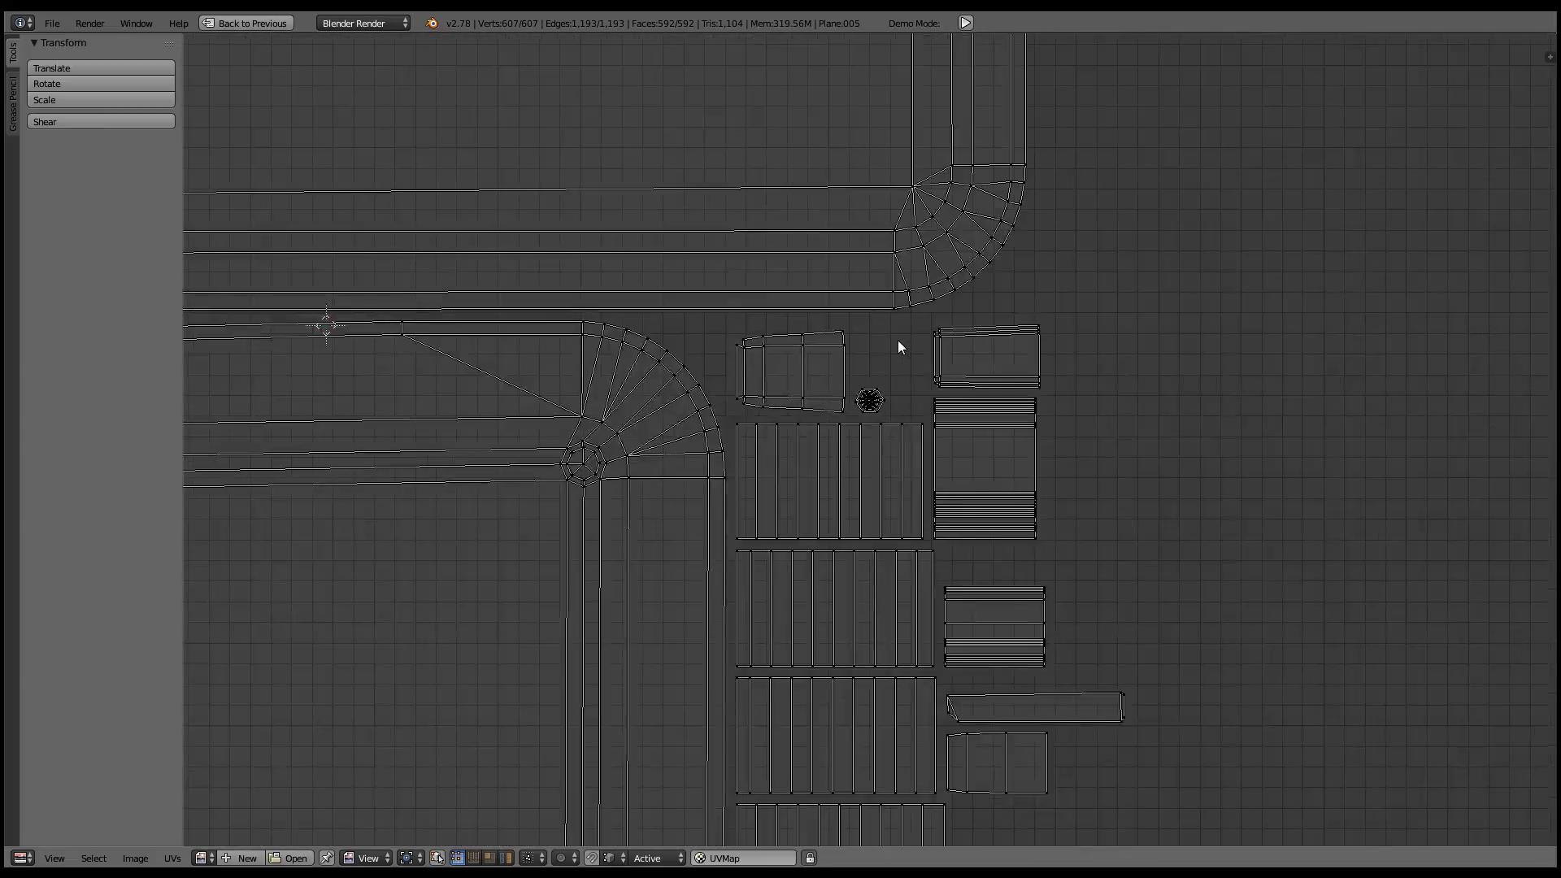
{"action": "key", "text": "a"}
{"action": "key", "text": "Home"}
{"action": "key", "text": "ctrl+p"}
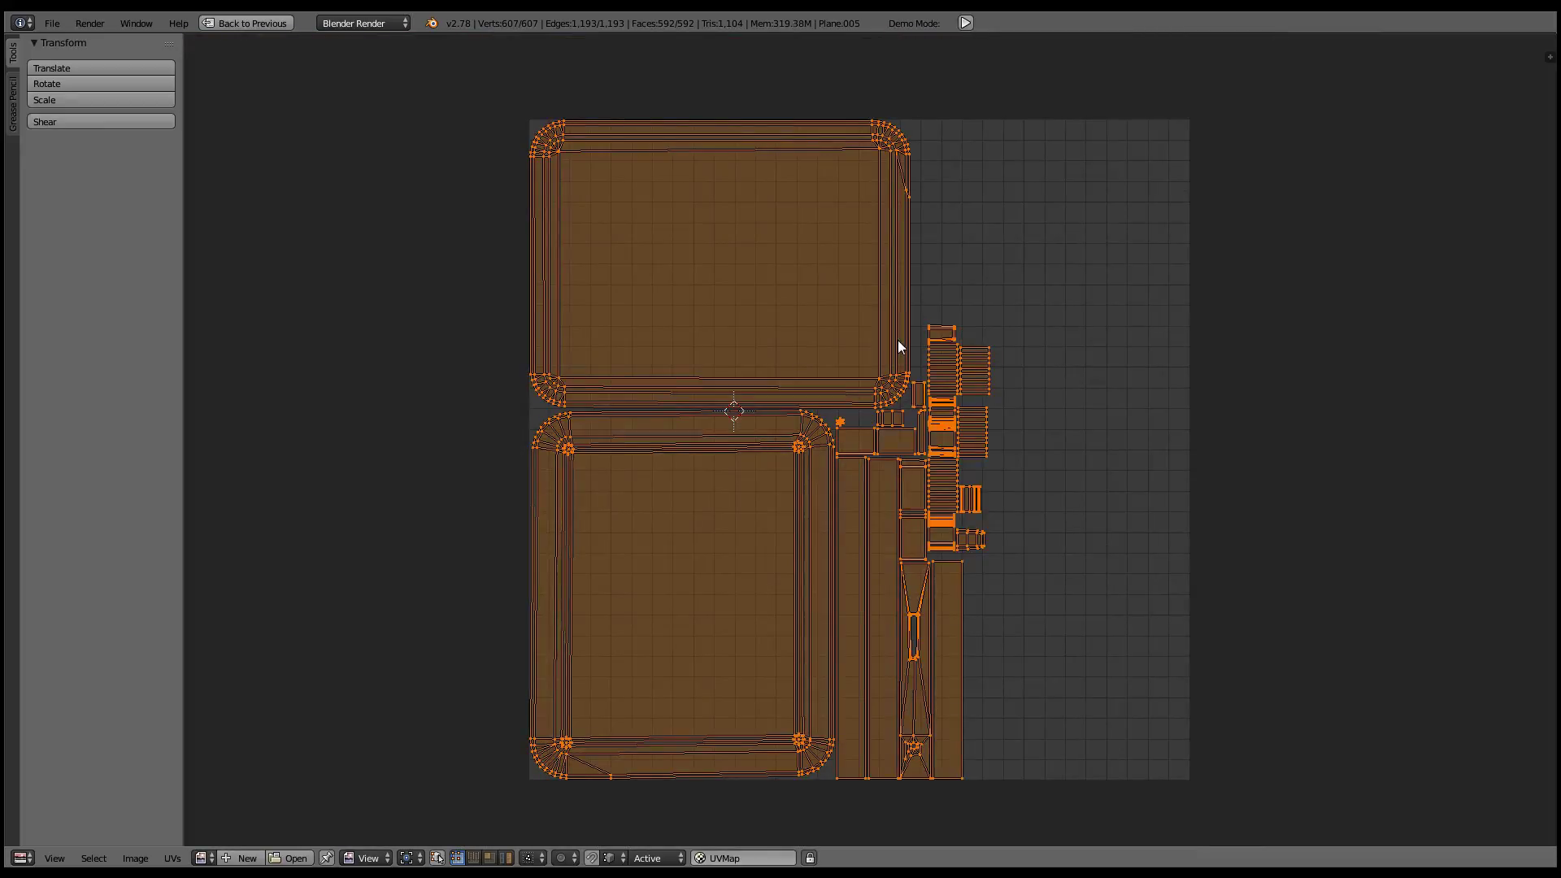
- Zoom the UV editor to frame all the packed UV islands
{"action": "scroll", "coordinate": [903, 350], "scroll_direction": "up", "scroll_amount": 1}
{"action": "scroll", "coordinate": [915, 374], "scroll_direction": "up", "scroll_amount": 3}
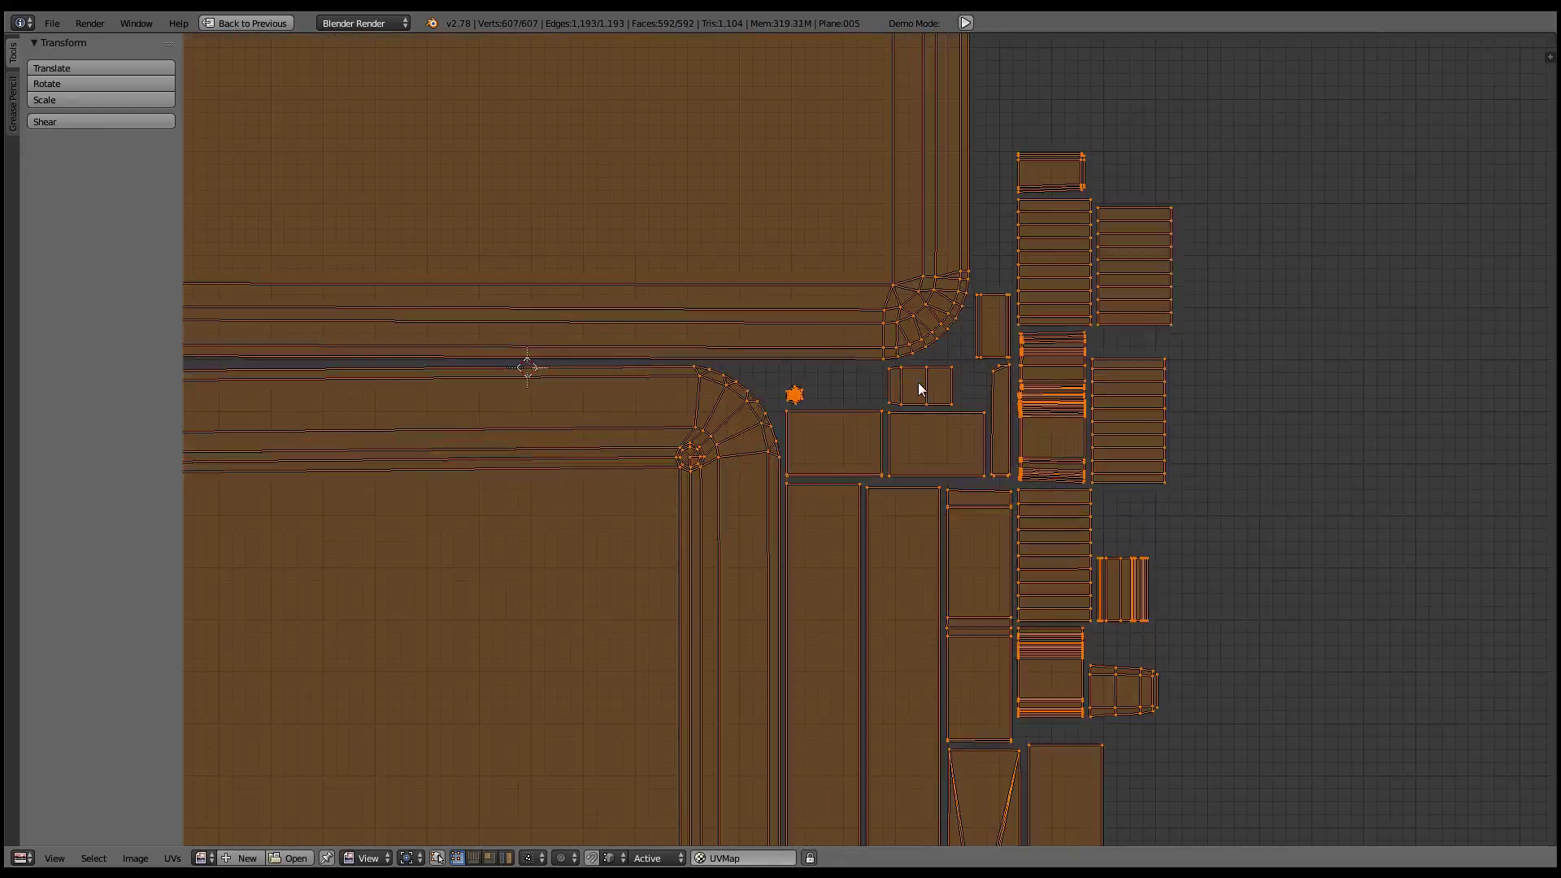
{"action": "key", "text": "Home"}
{"action": "scroll", "coordinate": [917, 382], "scroll_direction": "down", "scroll_amount": 1}
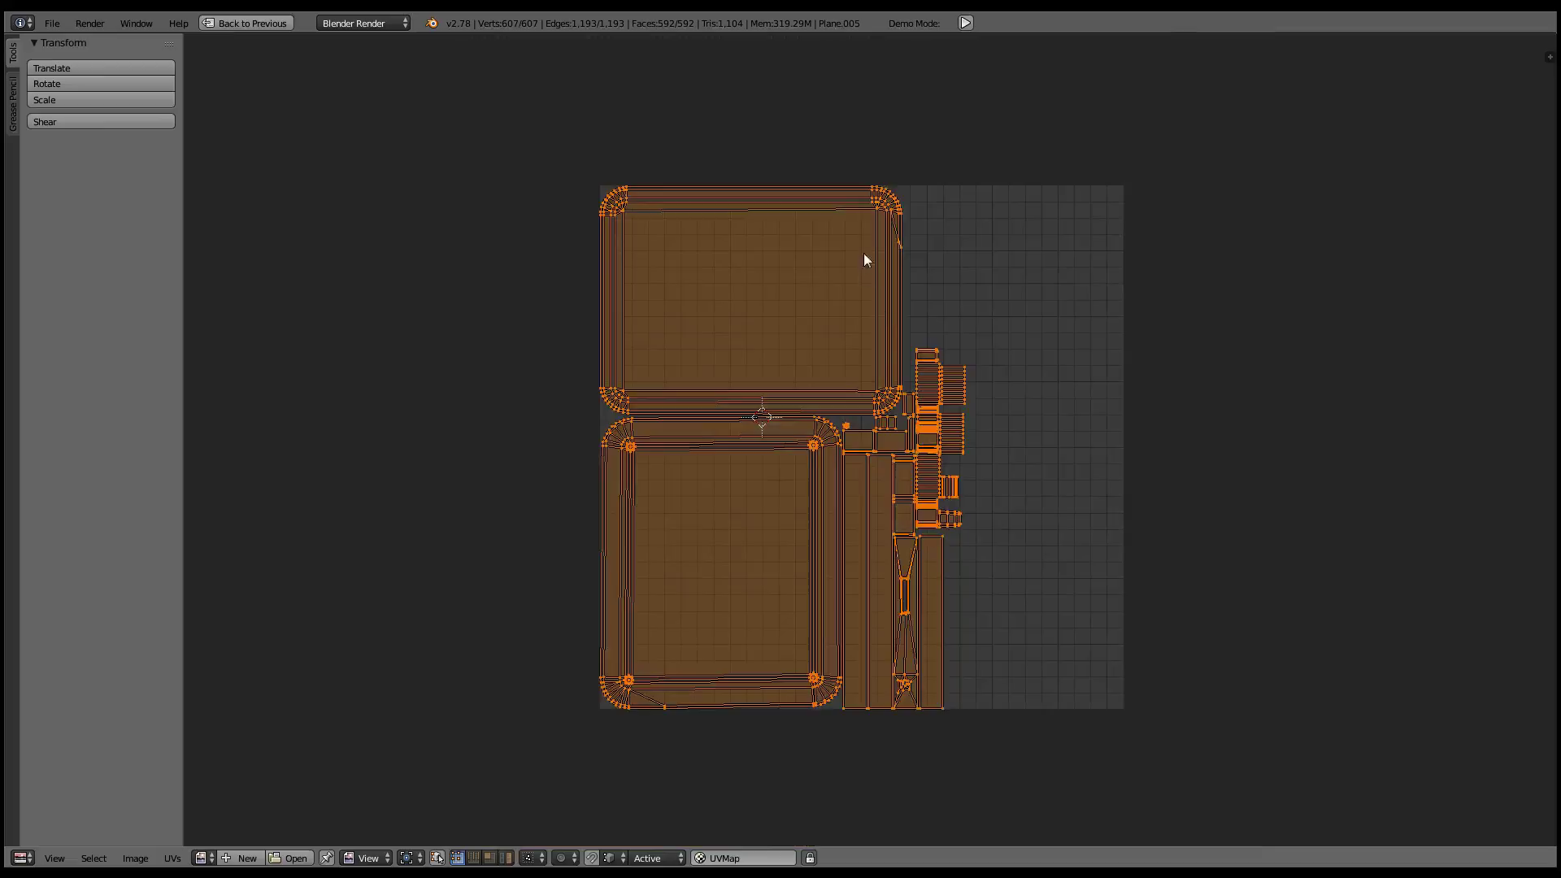
{"action": "scroll", "coordinate": [1003, 277], "scroll_direction": "down", "scroll_amount": 4}
- Restore the Default multi-editor layout, maximize the 3D view and return to Object Mode
{"action": "key", "text": "ctrl+Up"}
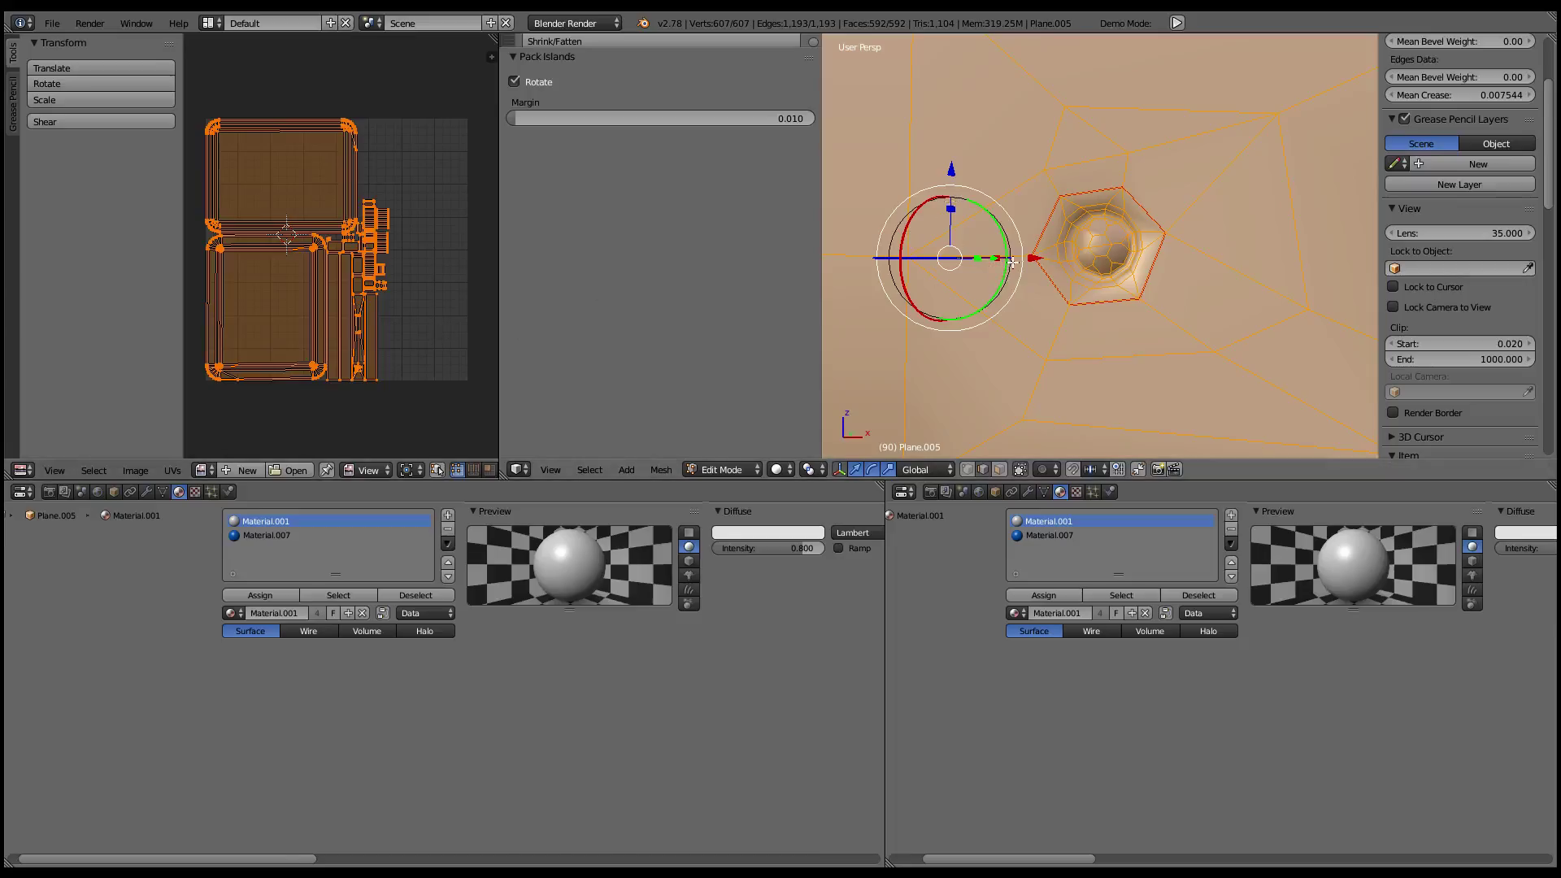
{"action": "key", "text": "ctrl+Up"}
{"action": "scroll", "coordinate": [986, 271], "scroll_direction": "down", "scroll_amount": 2}
{"action": "key", "text": "Tab"}
{"action": "scroll", "coordinate": [980, 268], "scroll_direction": "down", "scroll_amount": 3}
- Deselect everything and unhide all hidden objects, orbiting to view the drive and cable
{"action": "key", "text": "a"}
{"action": "mouse_move", "coordinate": [977, 265]}
{"action": "middle_mouse_down"}
{"action": "mouse_move", "coordinate": [994, 392]}
{"action": "mouse_move", "coordinate": [873, 431]}
{"action": "middle_mouse_up"}
{"action": "scroll", "coordinate": [1130, 407], "scroll_direction": "up", "scroll_amount": 2}
{"action": "scroll", "coordinate": [1083, 413], "scroll_direction": "down", "scroll_amount": 3}
{"action": "key", "text": "alt+h"}
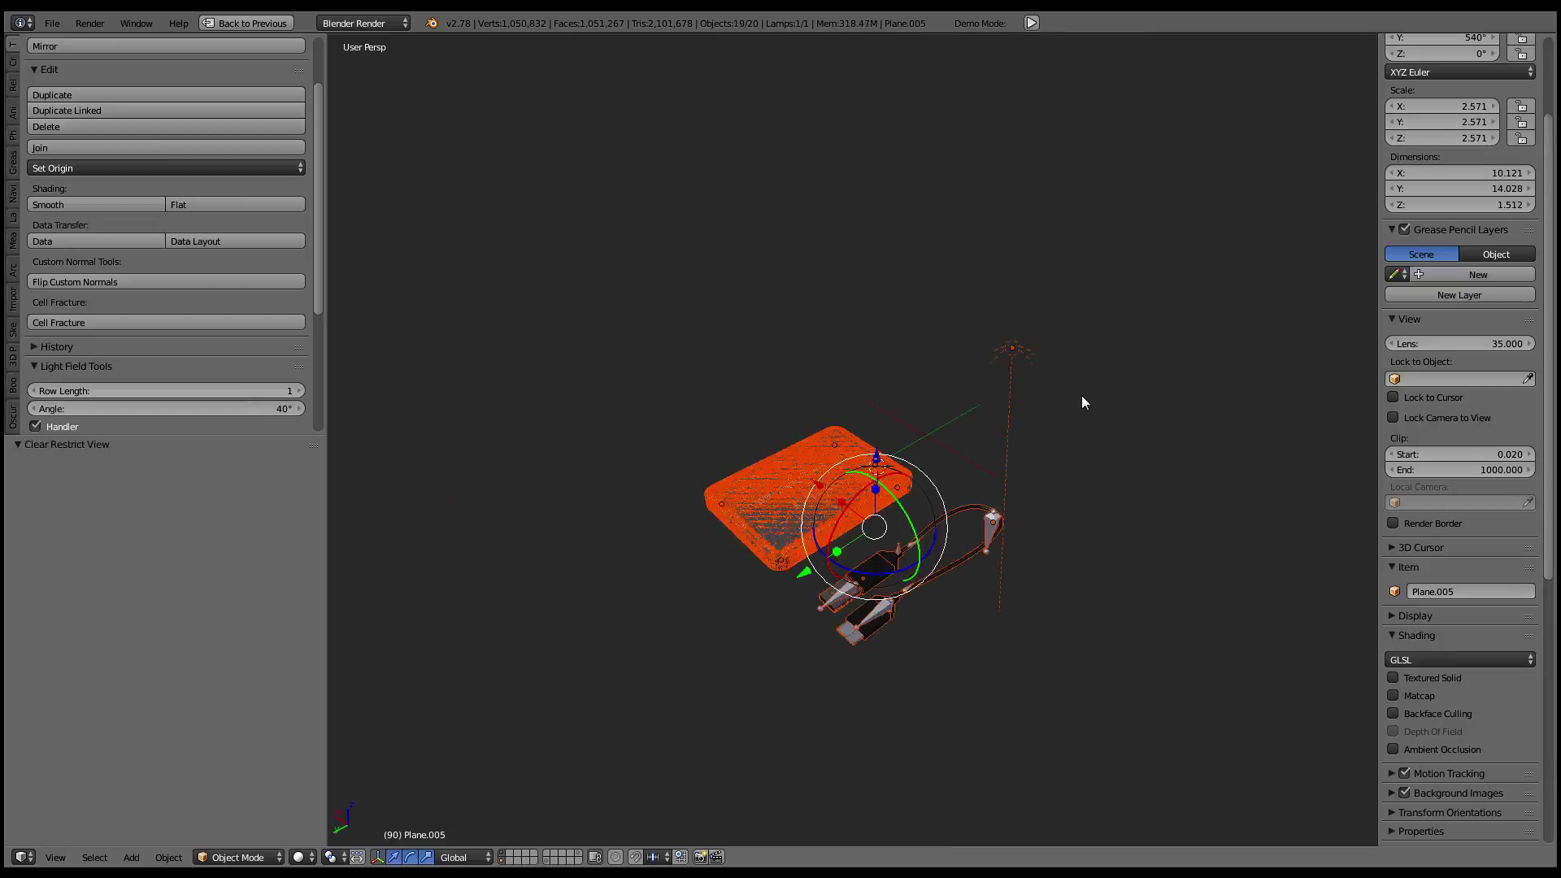
{"action": "middle_click_drag", "start_coordinate": [1082, 396], "coordinate": [861, 463]}
{"action": "scroll", "coordinate": [1052, 364], "scroll_direction": "up", "scroll_amount": 3}
{"action": "middle_click_drag", "start_coordinate": [1053, 365], "coordinate": [933, 481]}
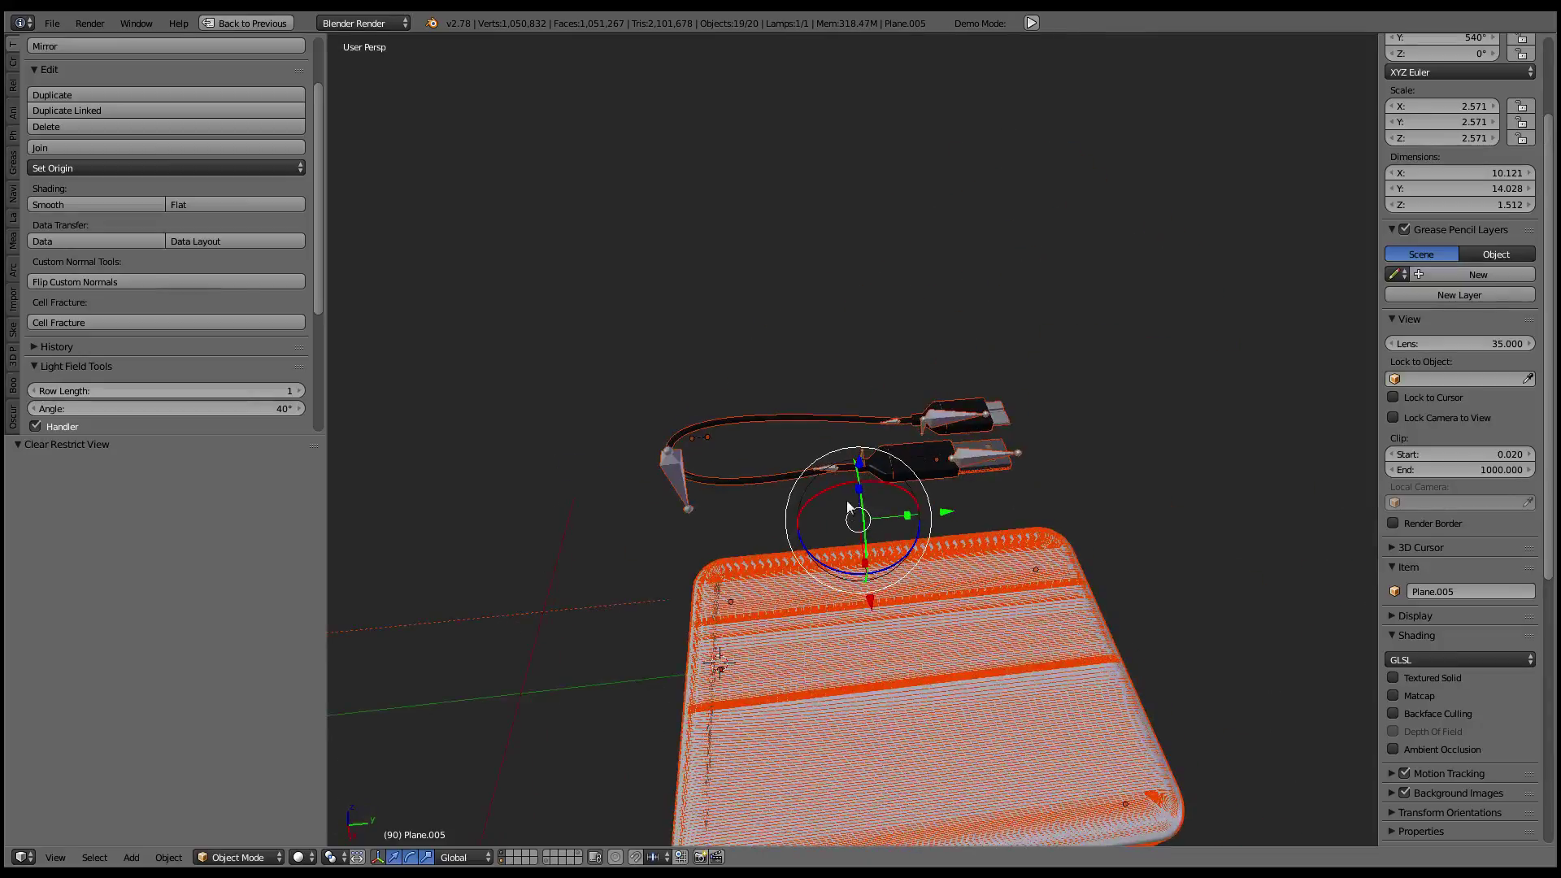
{"action": "scroll", "coordinate": [940, 455], "scroll_direction": "up", "scroll_amount": 3}
{"action": "mouse_move", "coordinate": [945, 424]}
{"action": "middle_mouse_down"}
{"action": "mouse_move", "coordinate": [895, 324]}
{"action": "mouse_move", "coordinate": [814, 301]}
{"action": "middle_mouse_up"}
- Move the Hemi lamp lower to relight the drive
{"action": "right_click", "coordinate": [948, 429]}
{"action": "middle_click_drag", "start_coordinate": [586, 434], "coordinate": [561, 417]}
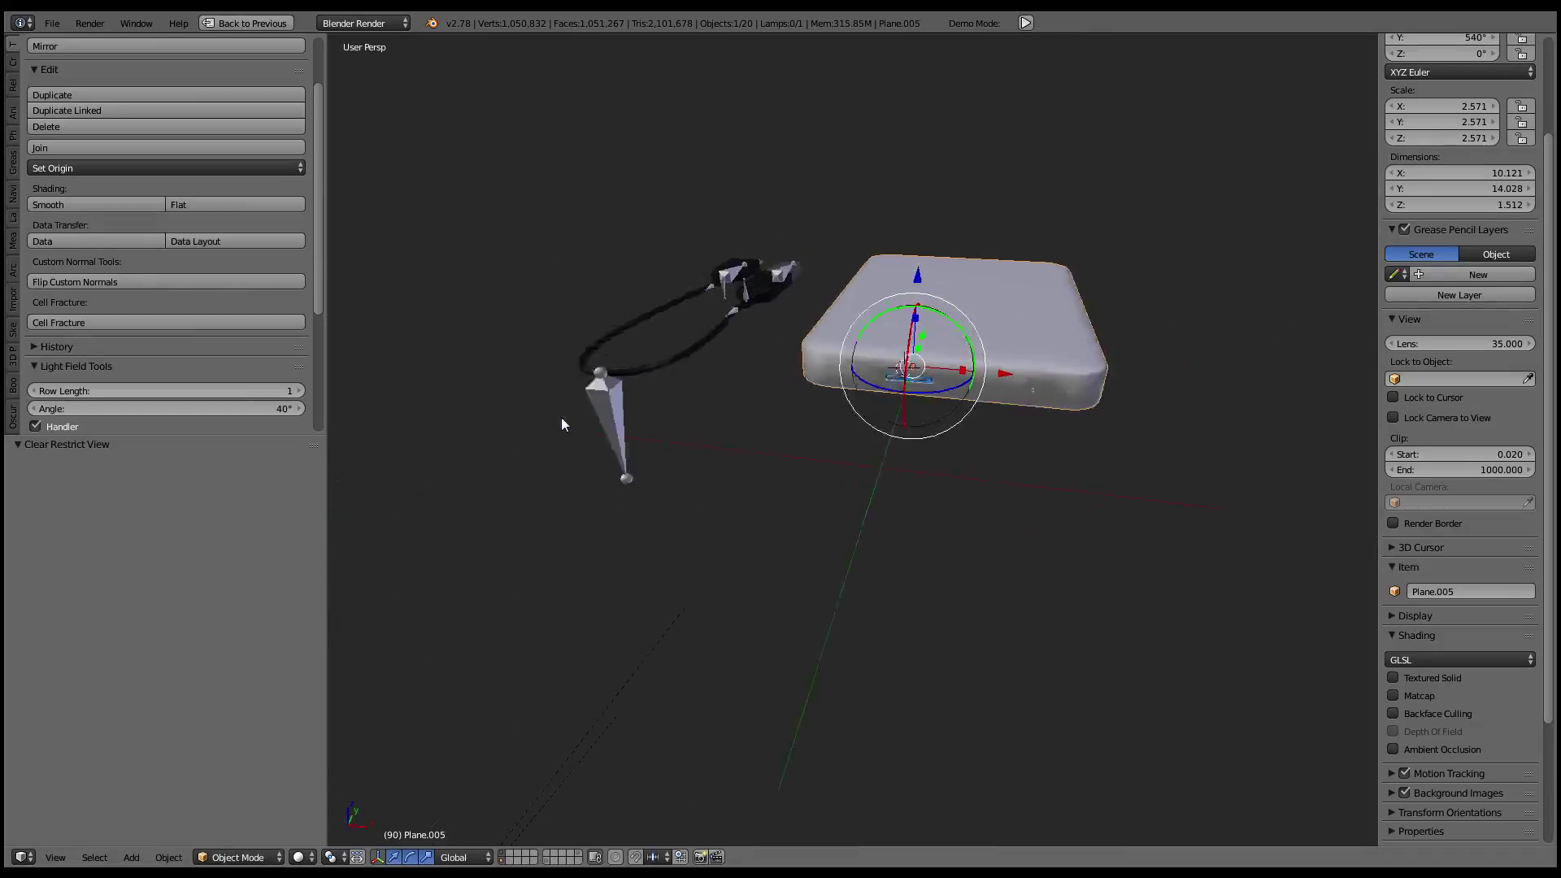
{"action": "scroll", "coordinate": [610, 431], "scroll_direction": "down", "scroll_amount": 2}
{"action": "right_click", "coordinate": [715, 411]}
{"action": "mouse_move", "coordinate": [715, 411]}
{"action": "left_mouse_down"}
{"action": "mouse_move", "coordinate": [754, 452]}
{"action": "mouse_move", "coordinate": [776, 550]}
{"action": "left_mouse_up"}
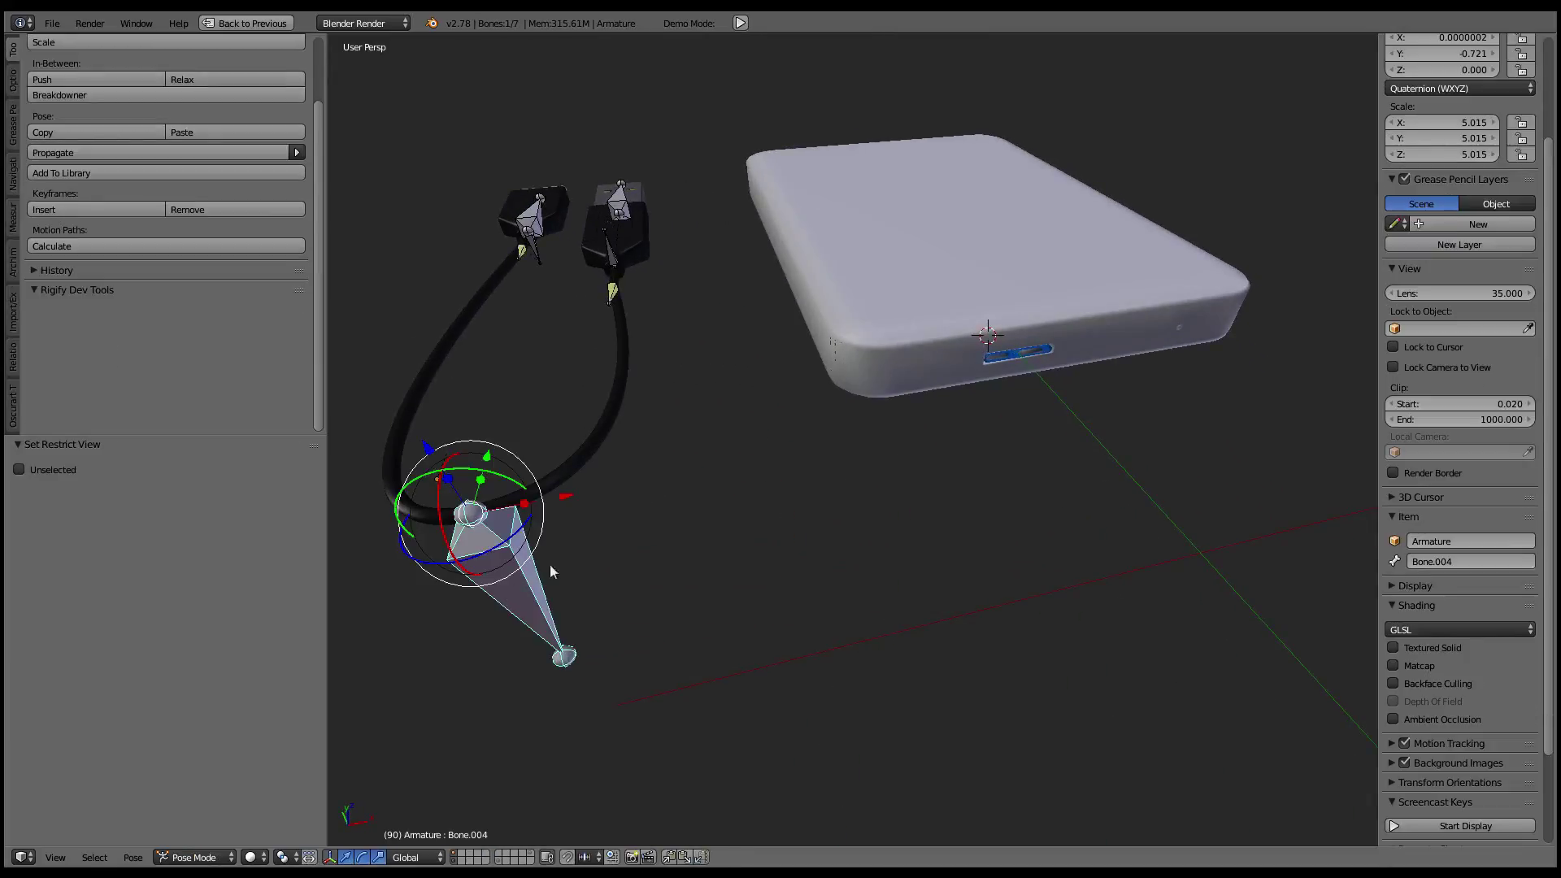
- Clear the location, rotation and scale of all the cable rig's bones
{"action": "key", "text": "a"}
{"action": "key", "text": "alt+g"}
{"action": "key", "text": "alt+r"}
{"action": "key", "text": "alt+s"}
{"action": "mouse_move", "coordinate": [732, 480]}
{"action": "middle_mouse_down"}
{"action": "mouse_move", "coordinate": [814, 416]}
{"action": "mouse_move", "coordinate": [968, 452]}
{"action": "middle_mouse_up"}
- Move the right connector bone -3 along Y
{"action": "right_click", "coordinate": [976, 409]}
{"action": "key", "text": "g"}
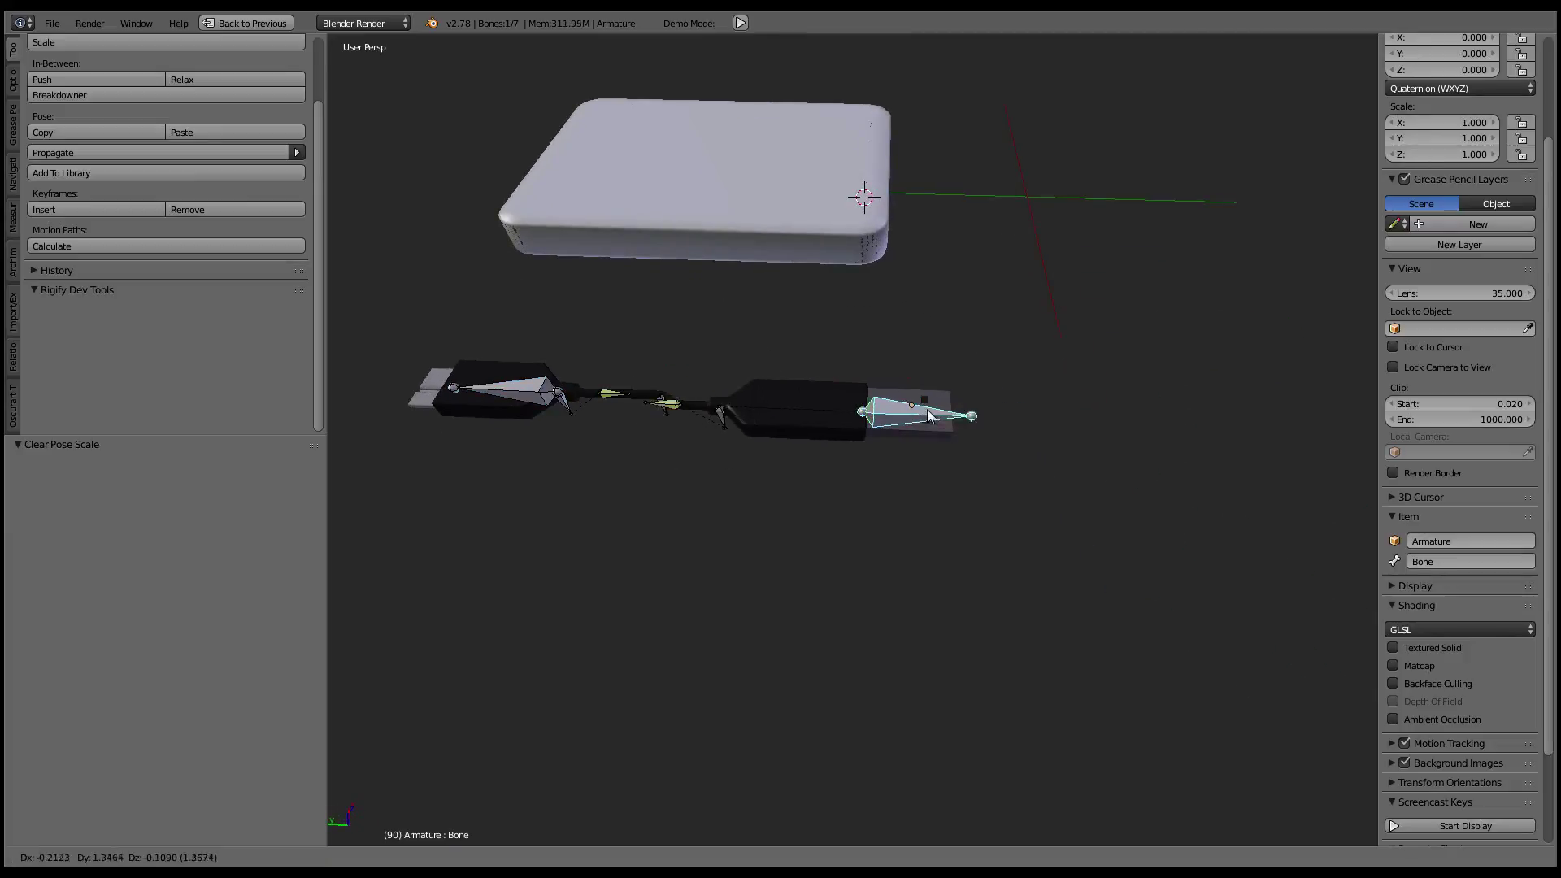
{"action": "left_click", "coordinate": [930, 415]}
{"action": "scroll", "coordinate": [894, 423], "scroll_direction": "down", "scroll_amount": 3}
{"action": "type", "text": "gy-3"}
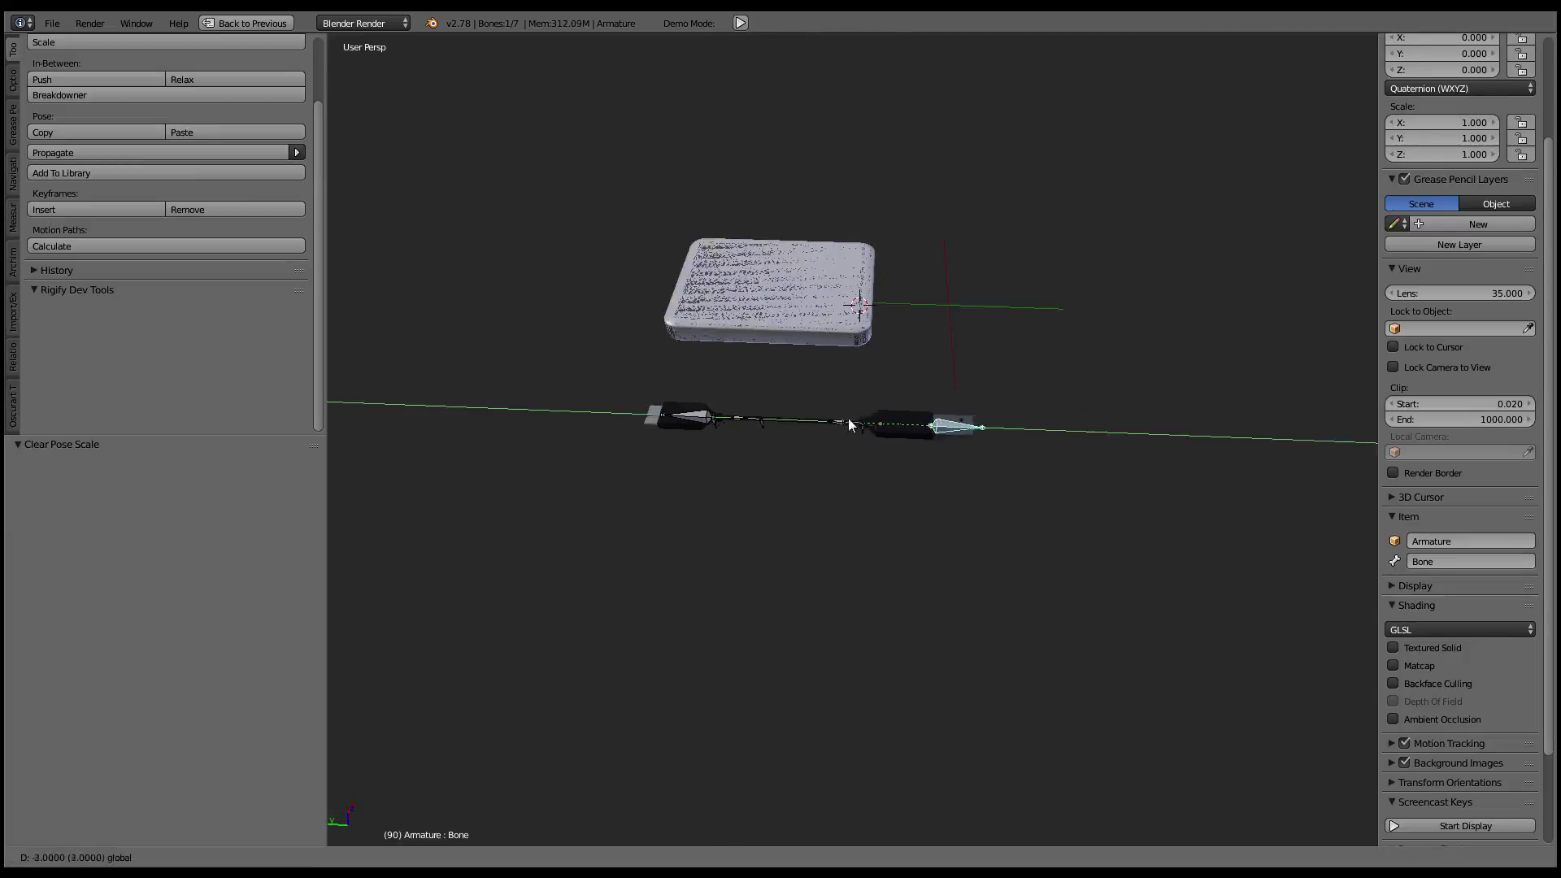
{"action": "left_click", "coordinate": [974, 418]}
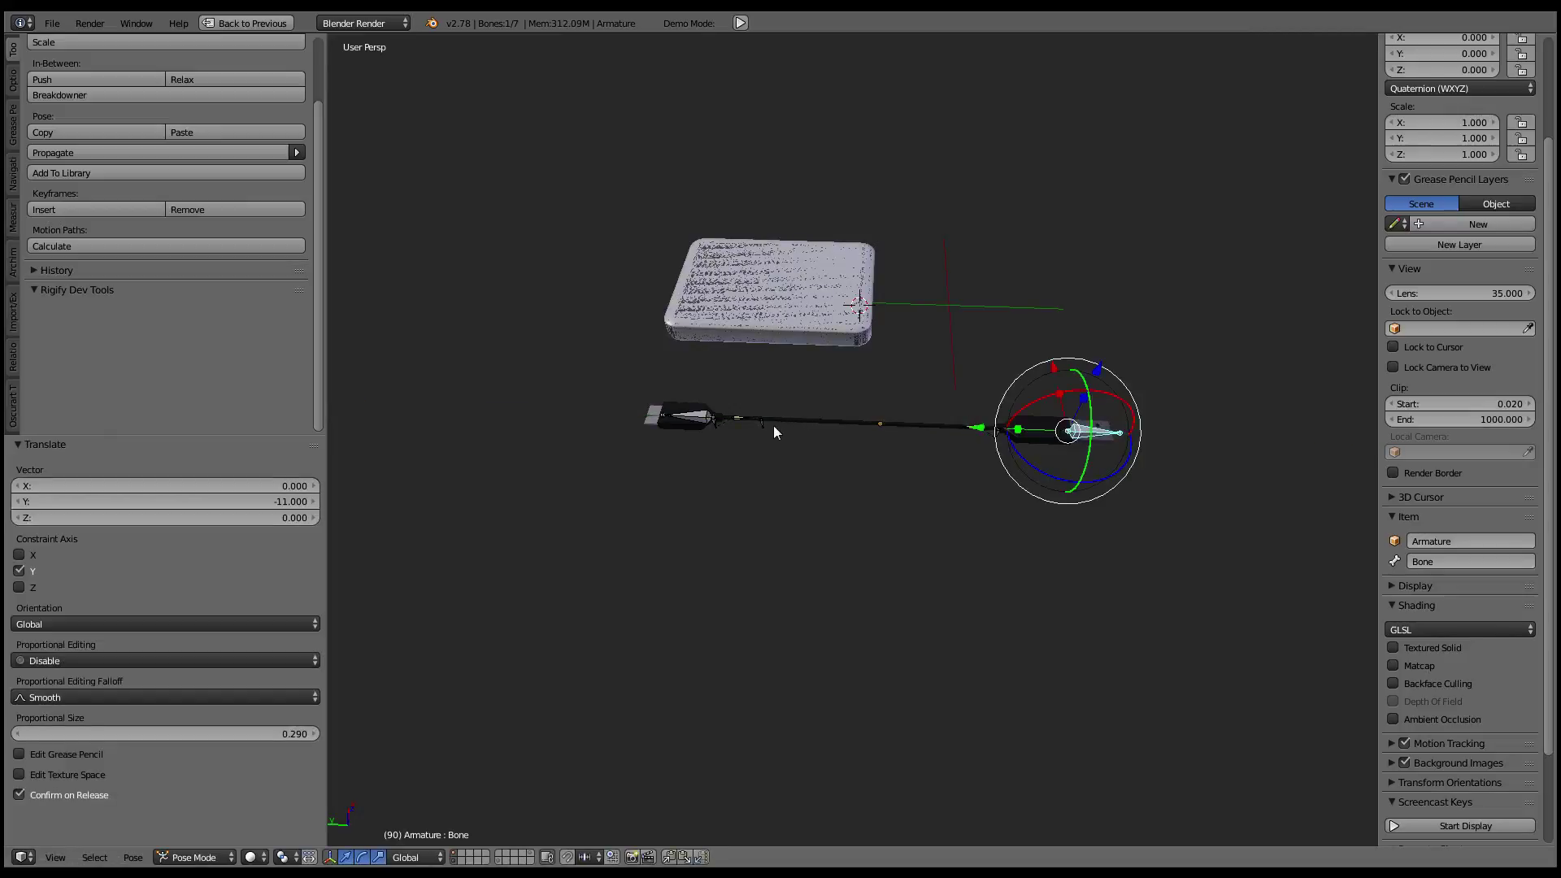
- Attempt a Y-axis move of the left-end bone, cancel it, and toggle back to Pose Mode
{"action": "right_click", "coordinate": [732, 420]}
{"action": "key", "text": "g"}
{"action": "key", "text": "Escape"}
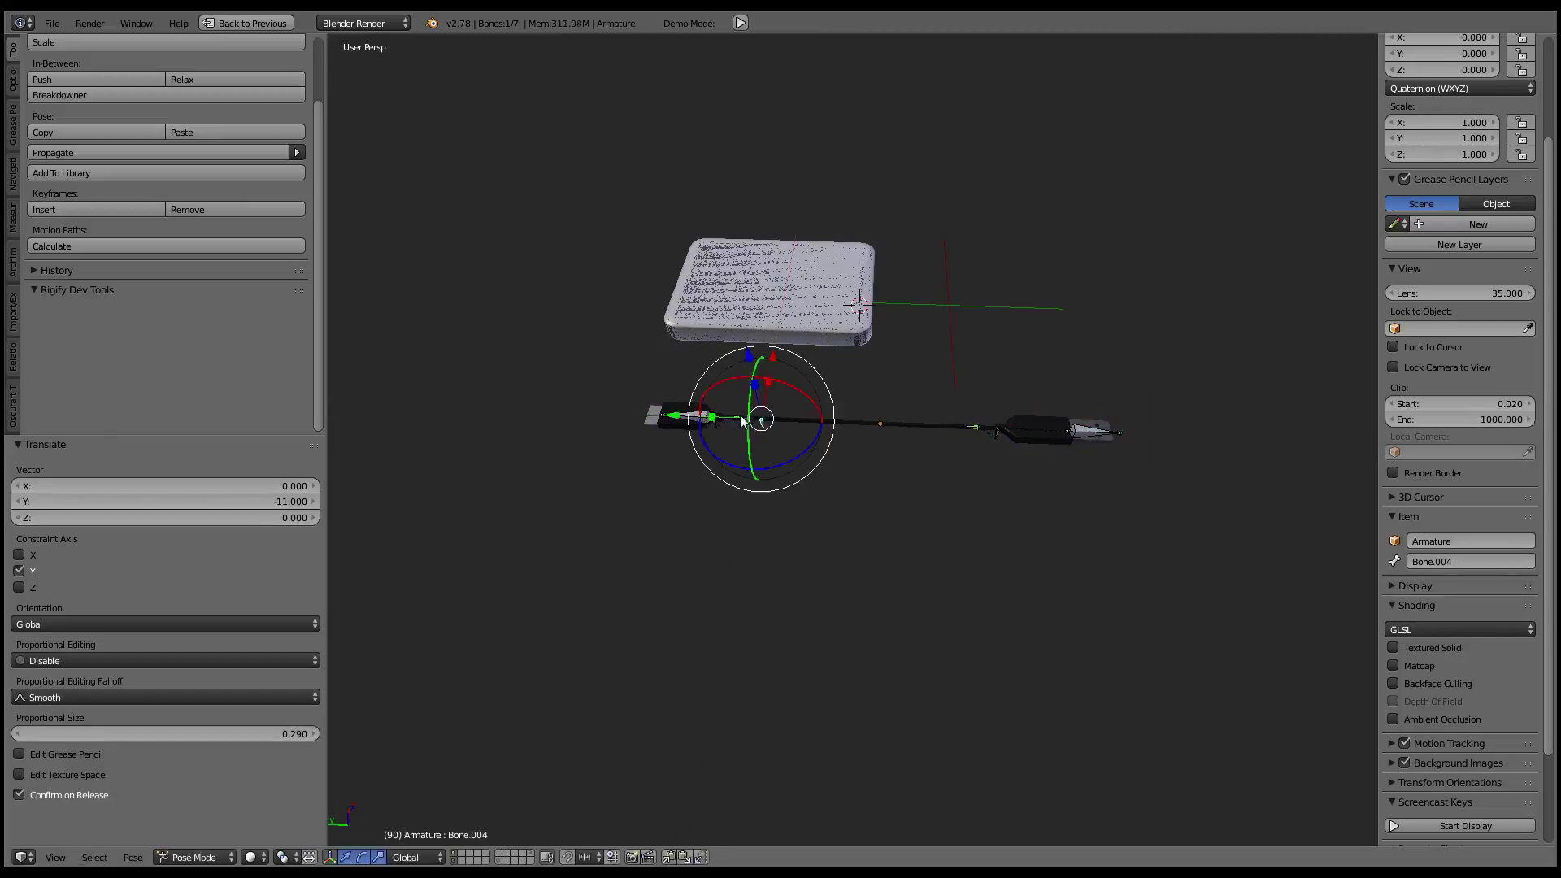
{"action": "key", "text": "g"}
{"action": "key", "text": "y"}
{"action": "key", "text": "Escape"}
{"action": "key", "text": "Tab"}
{"action": "scroll", "coordinate": [927, 339], "scroll_direction": "up", "scroll_amount": 1}
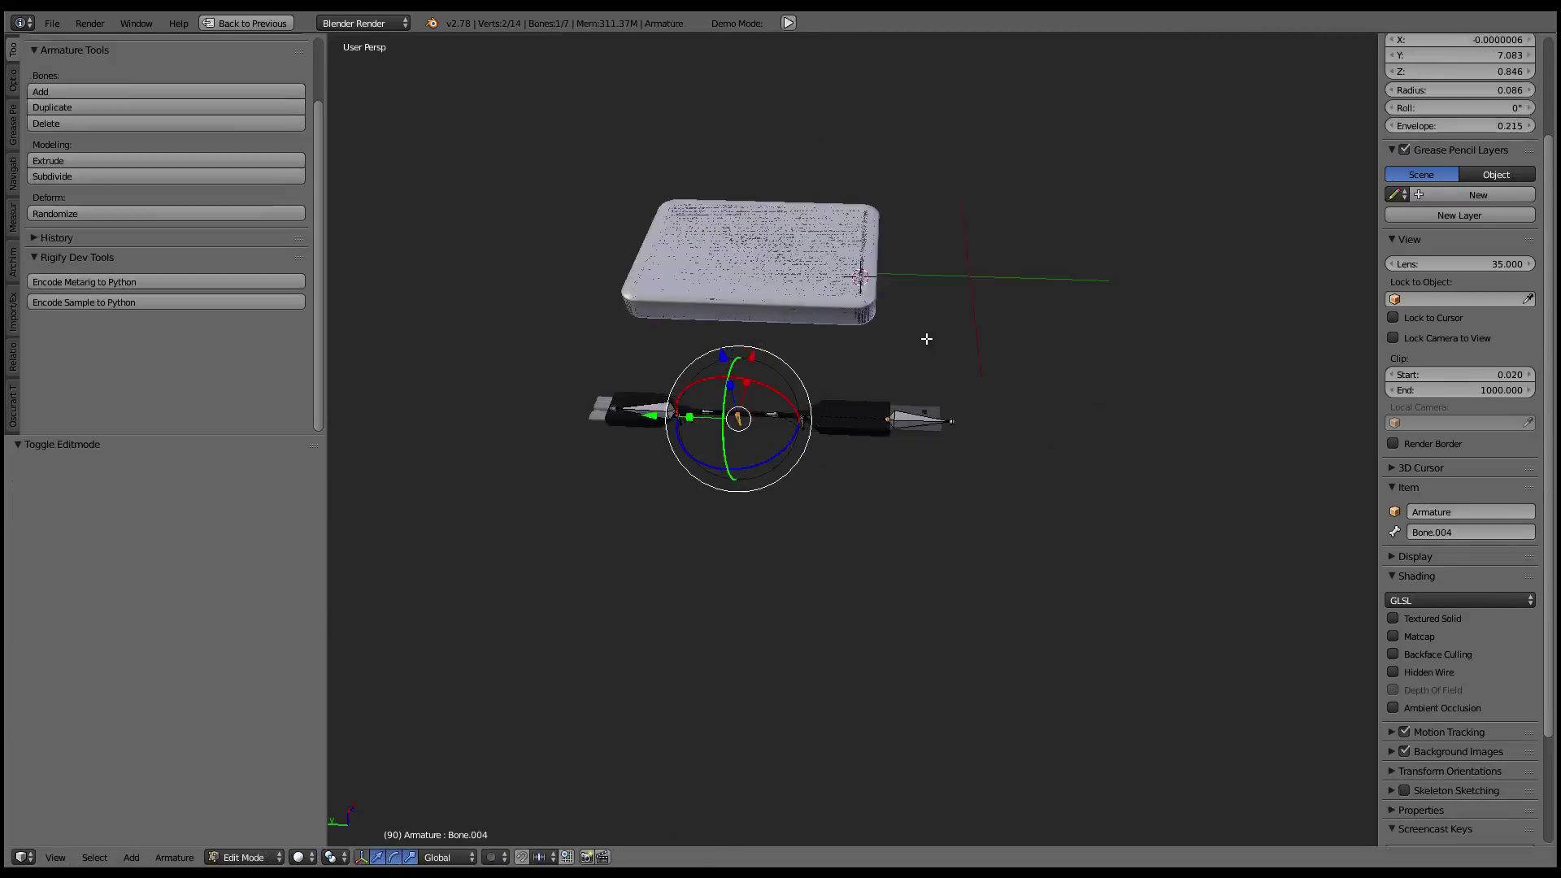
{"action": "key", "text": "ctrl+Tab"}
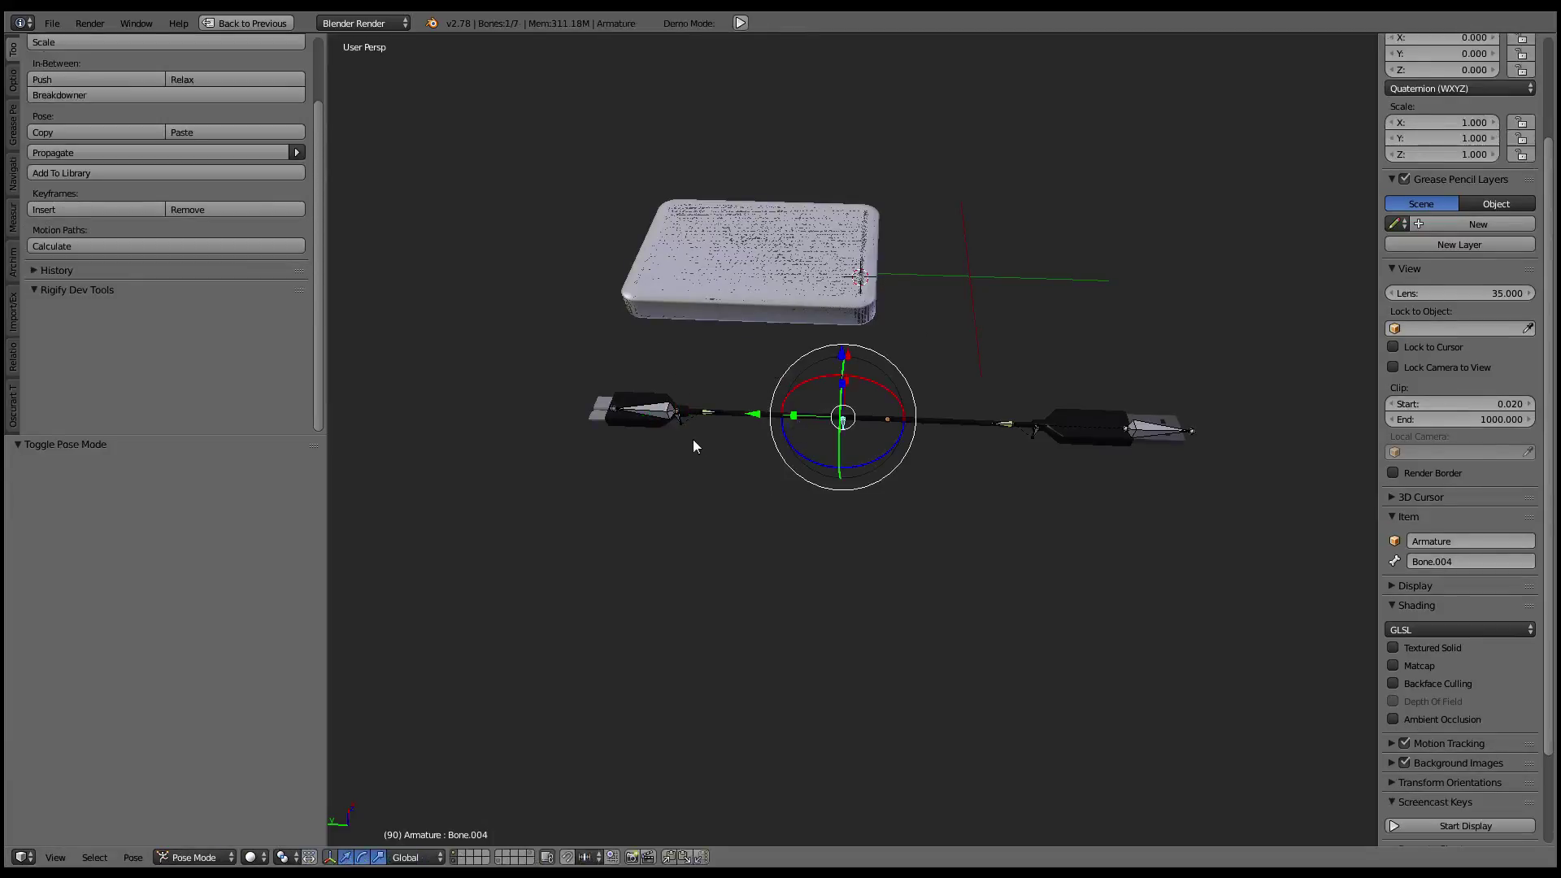
- Slide the right connector bone outward along the cable's Y axis
{"action": "right_click", "coordinate": [693, 439]}
{"action": "middle_click_drag", "start_coordinate": [693, 439], "coordinate": [995, 442]}
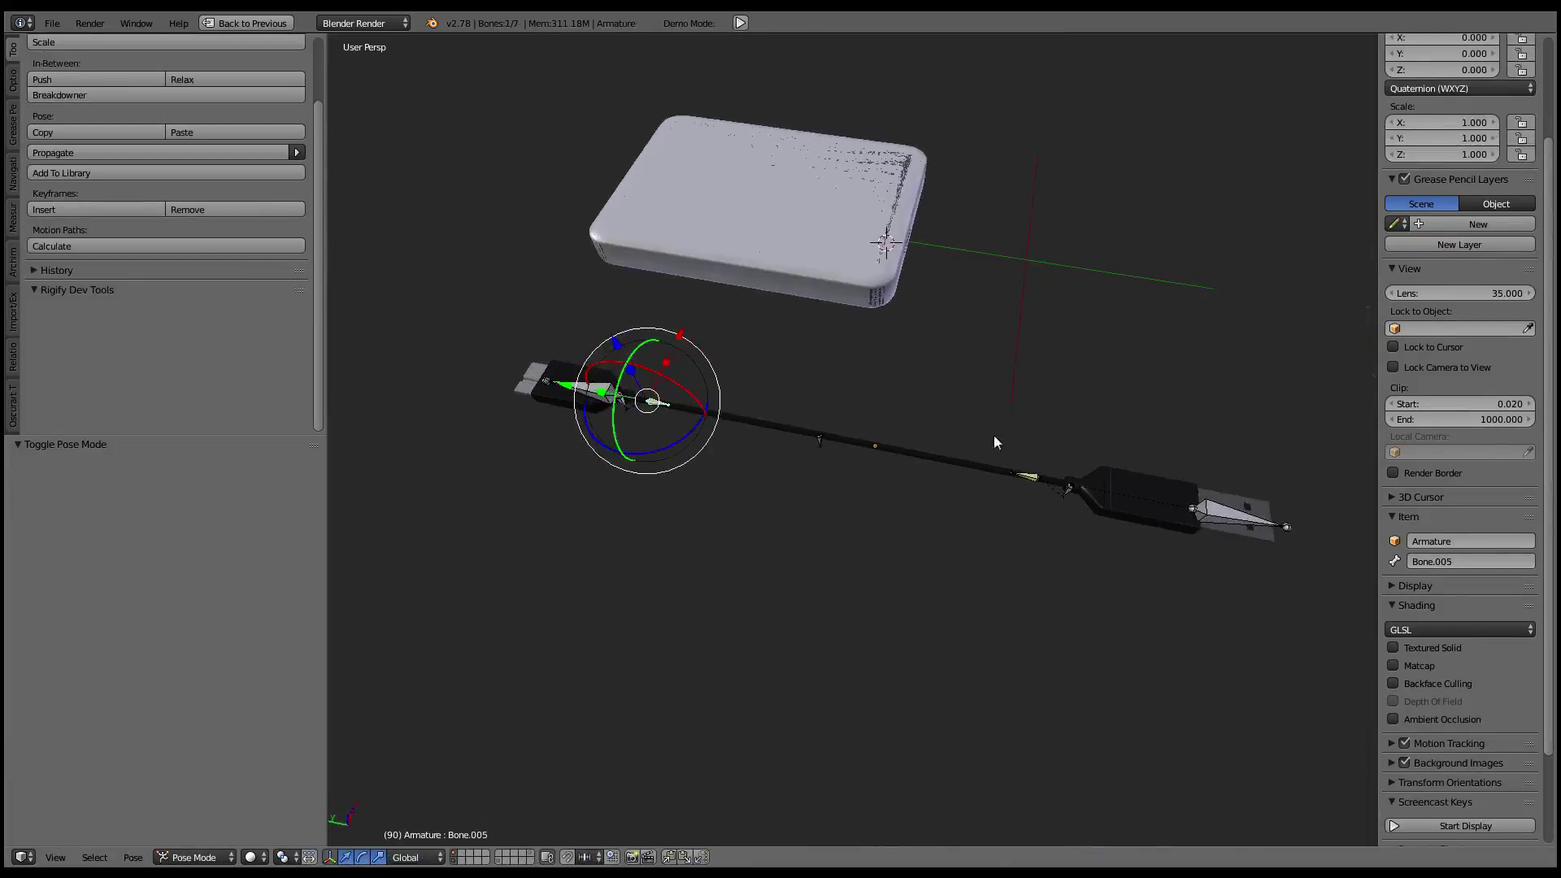
{"action": "right_click", "coordinate": [1235, 527]}
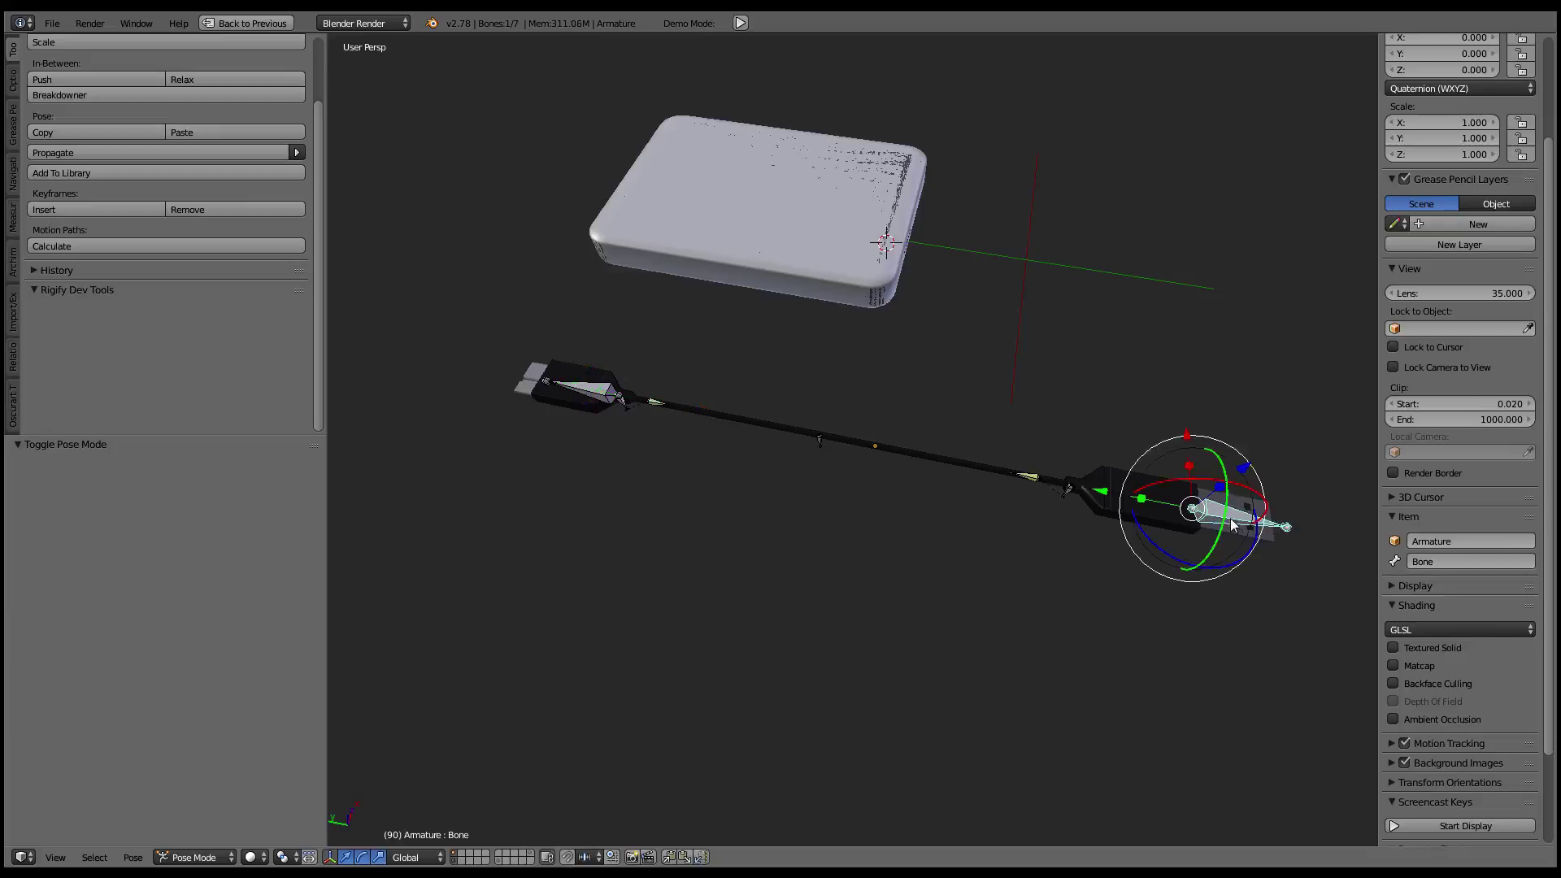
{"action": "key", "text": "g"}
{"action": "key", "text": "y"}
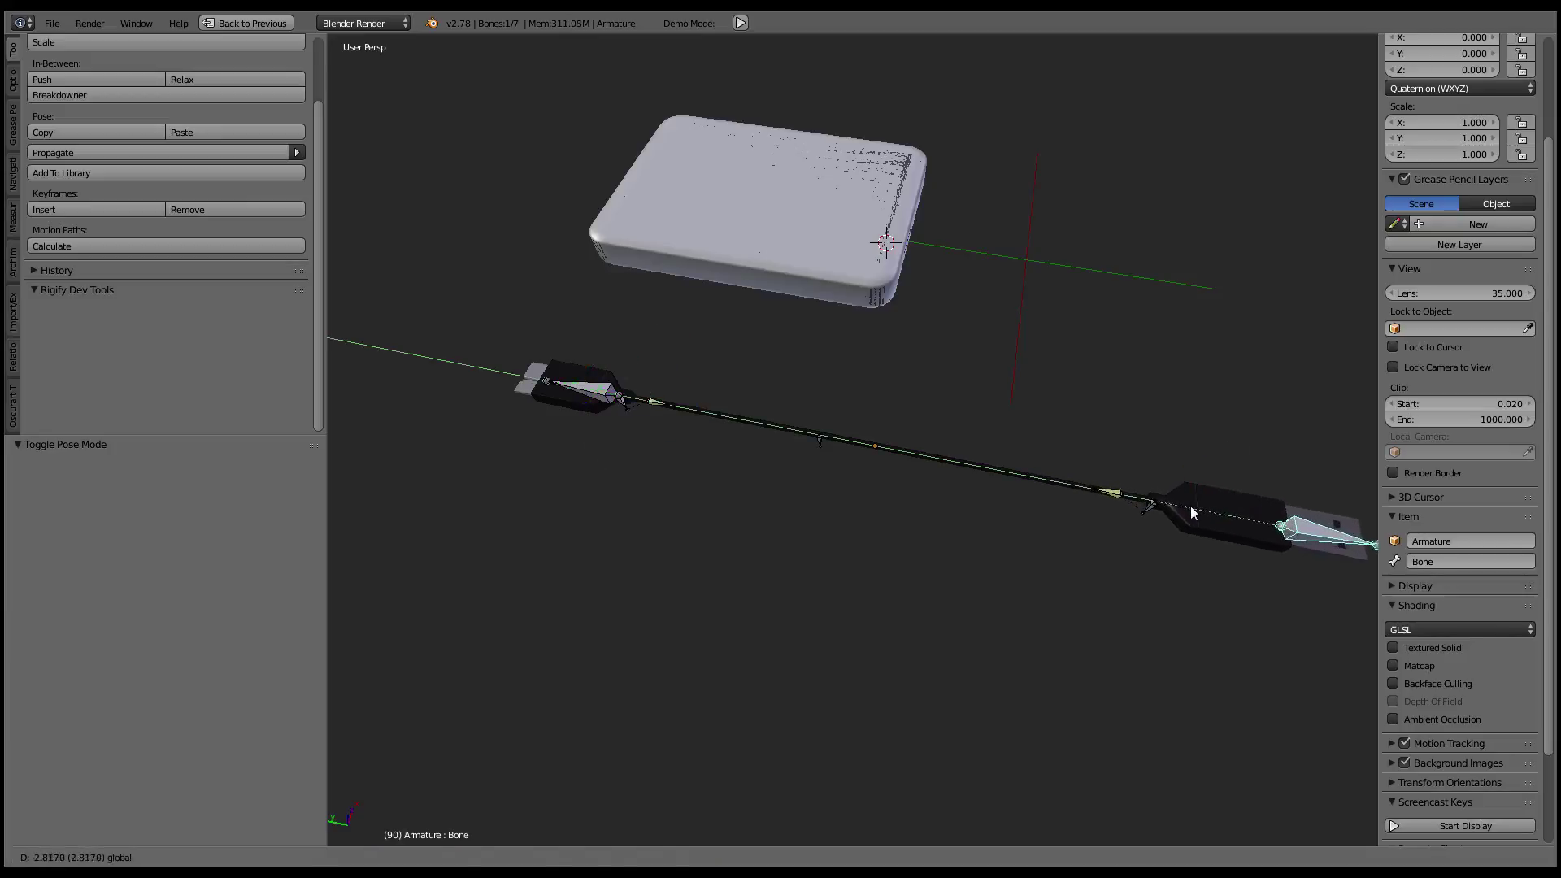
{"action": "left_click", "coordinate": [1191, 507]}
- Slide the left-end bone along Y, then return the rig to Object Mode
{"action": "right_click", "coordinate": [820, 440]}
{"action": "key", "text": "g"}
{"action": "key", "text": "y"}
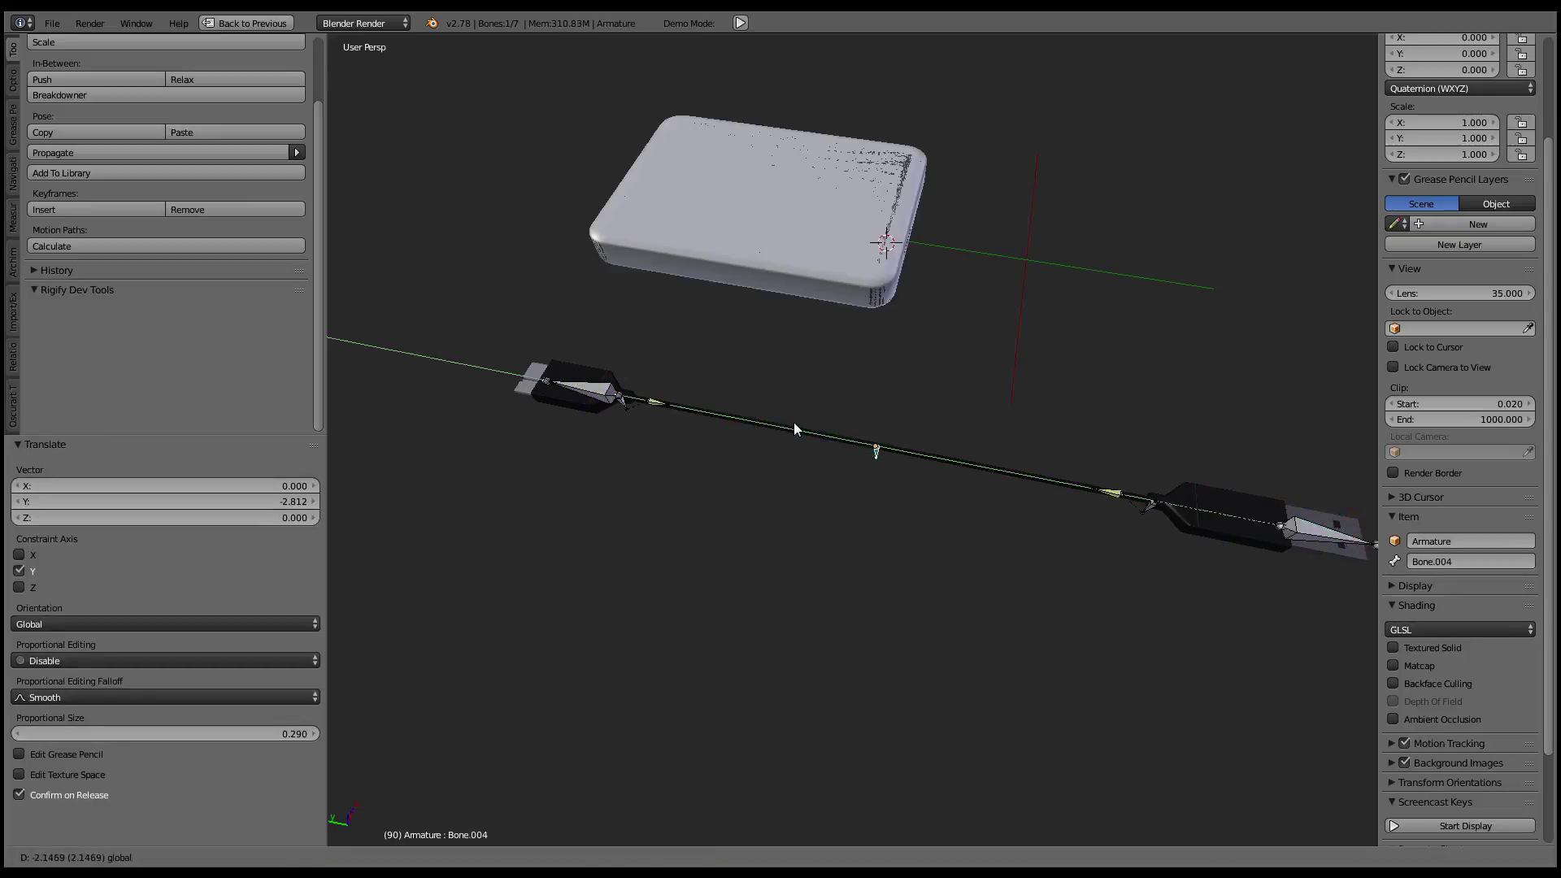
{"action": "left_click", "coordinate": [794, 422]}
{"action": "middle_click_drag", "start_coordinate": [793, 422], "coordinate": [581, 622]}
{"action": "key", "text": "Tab"}
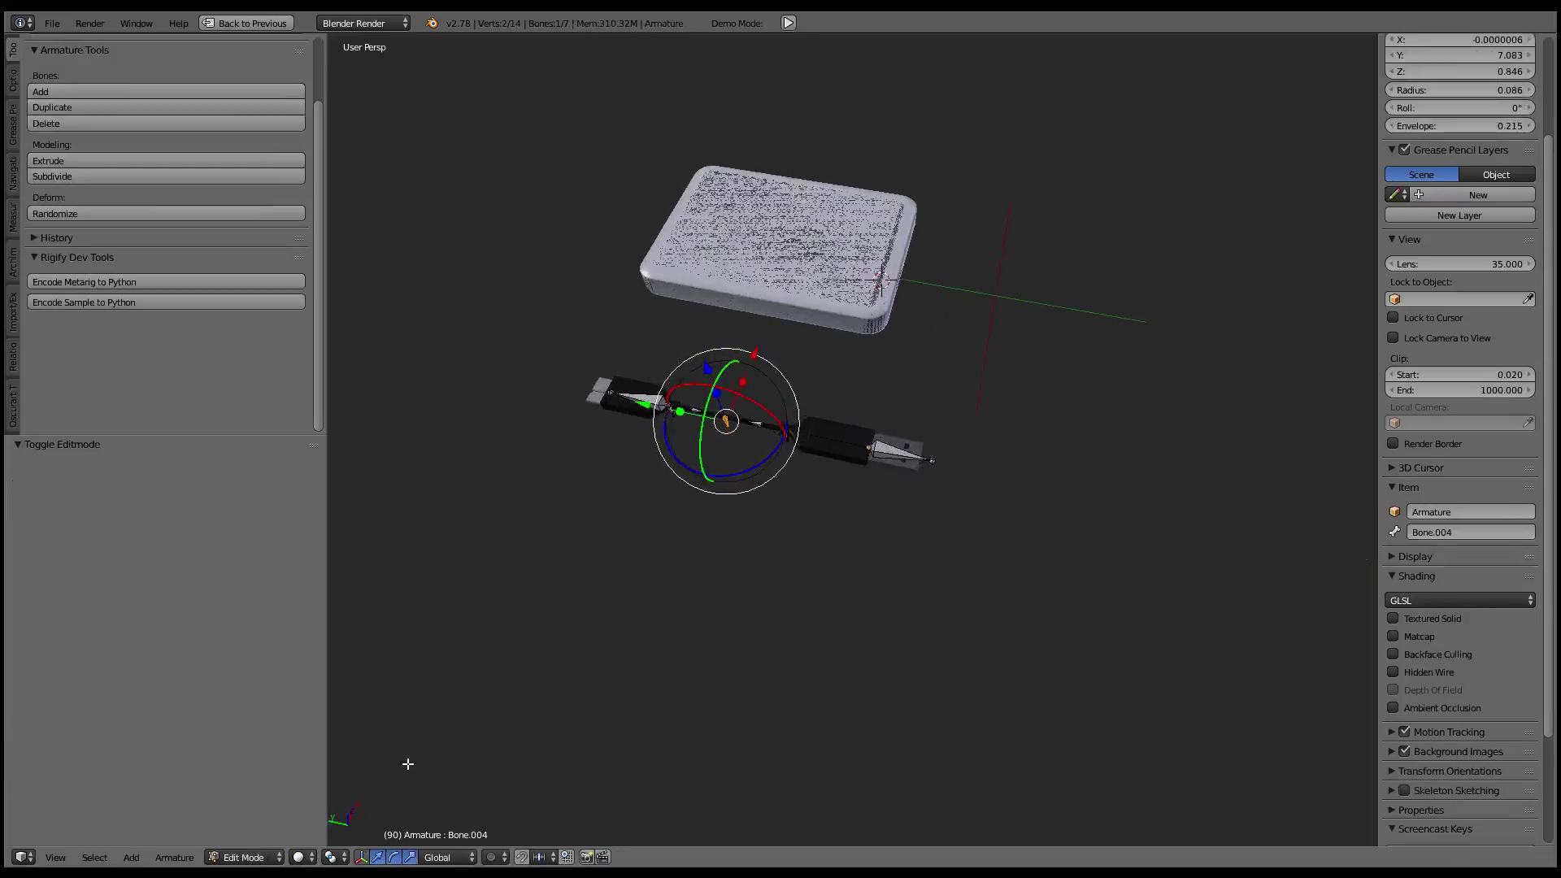
{"action": "left_click", "coordinate": [244, 857]}
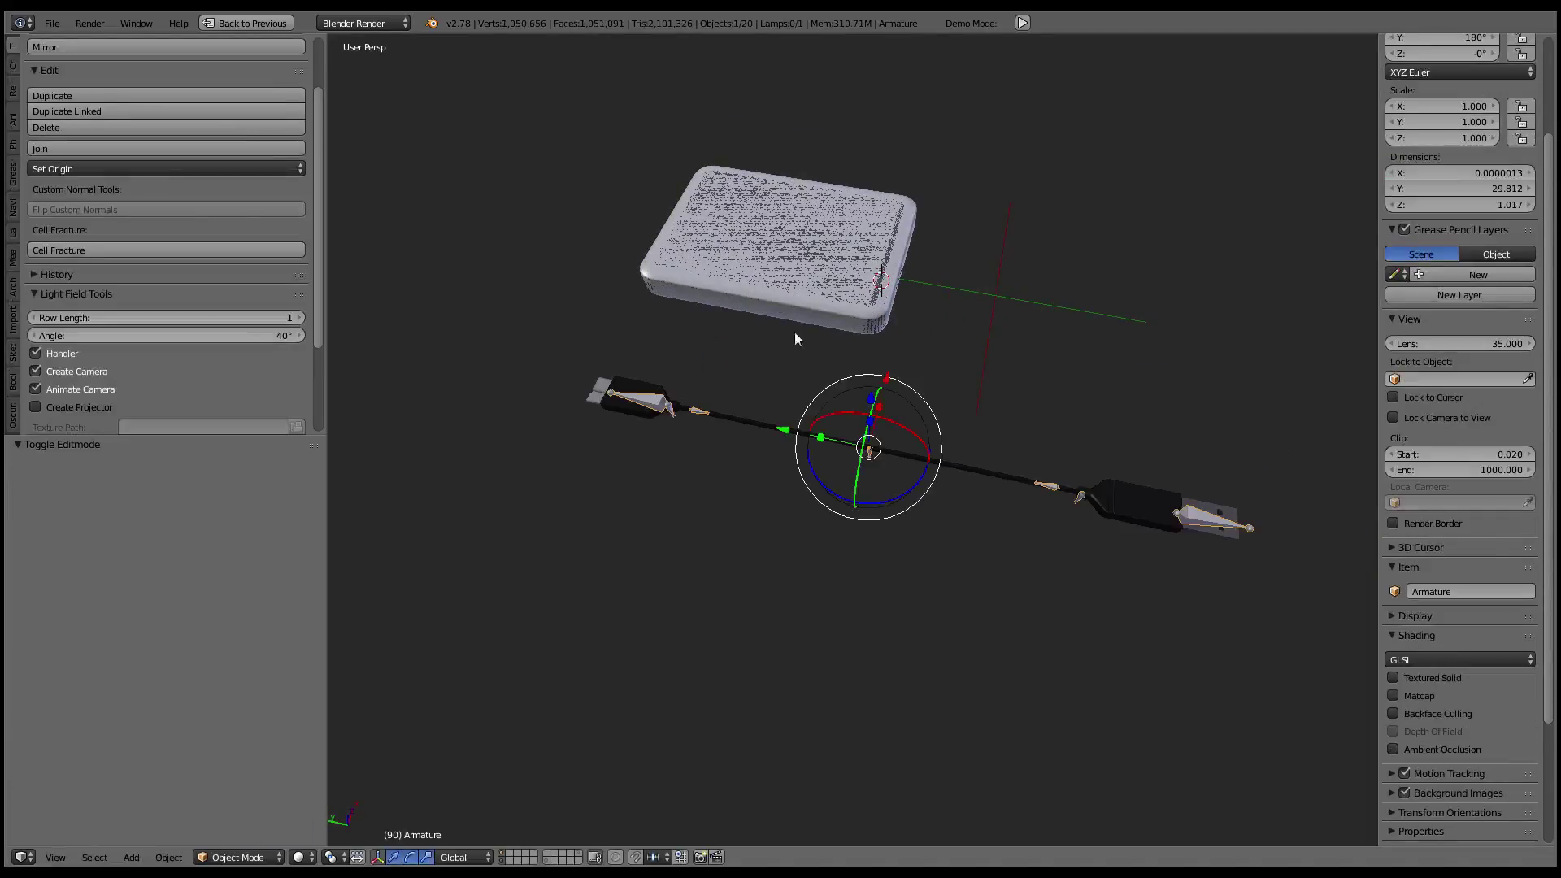
- Move the drive sideways, away from the cable
{"action": "right_click", "coordinate": [842, 281]}
{"action": "scroll", "coordinate": [741, 444], "scroll_direction": "up", "scroll_amount": 4}
{"action": "mouse_move", "coordinate": [842, 280]}
{"action": "middle_mouse_down"}
{"action": "mouse_move", "coordinate": [742, 444]}
{"action": "mouse_move", "coordinate": [1026, 327]}
{"action": "mouse_move", "coordinate": [832, 334]}
{"action": "middle_mouse_up"}
{"action": "key", "text": "g"}
{"action": "key", "text": "Escape"}
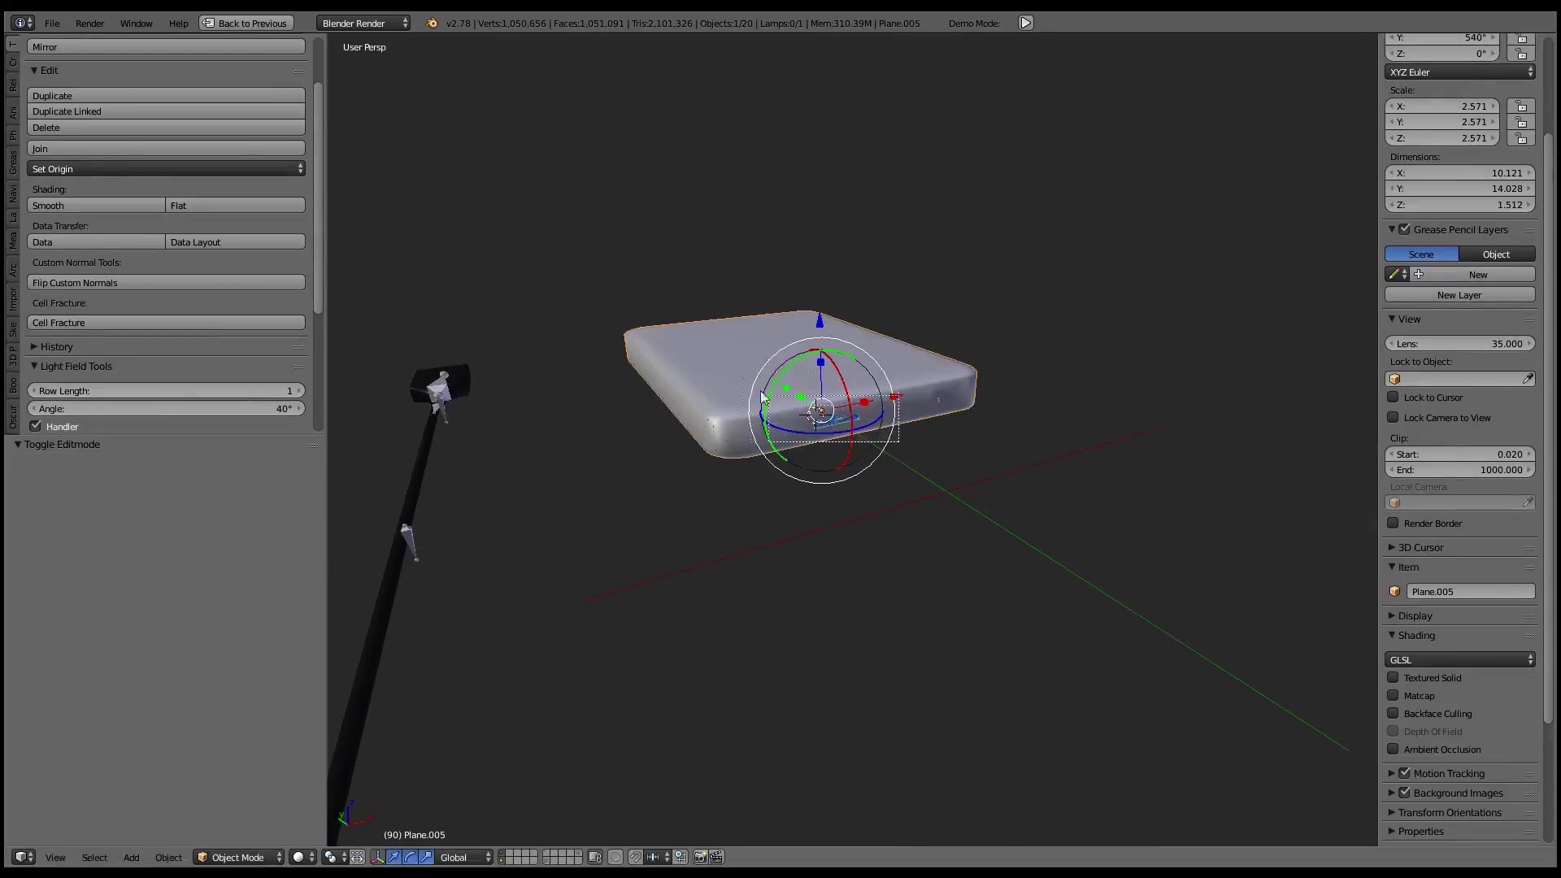
{"action": "middle_click_drag", "start_coordinate": [762, 396], "coordinate": [911, 401]}
{"action": "key", "text": "g"}
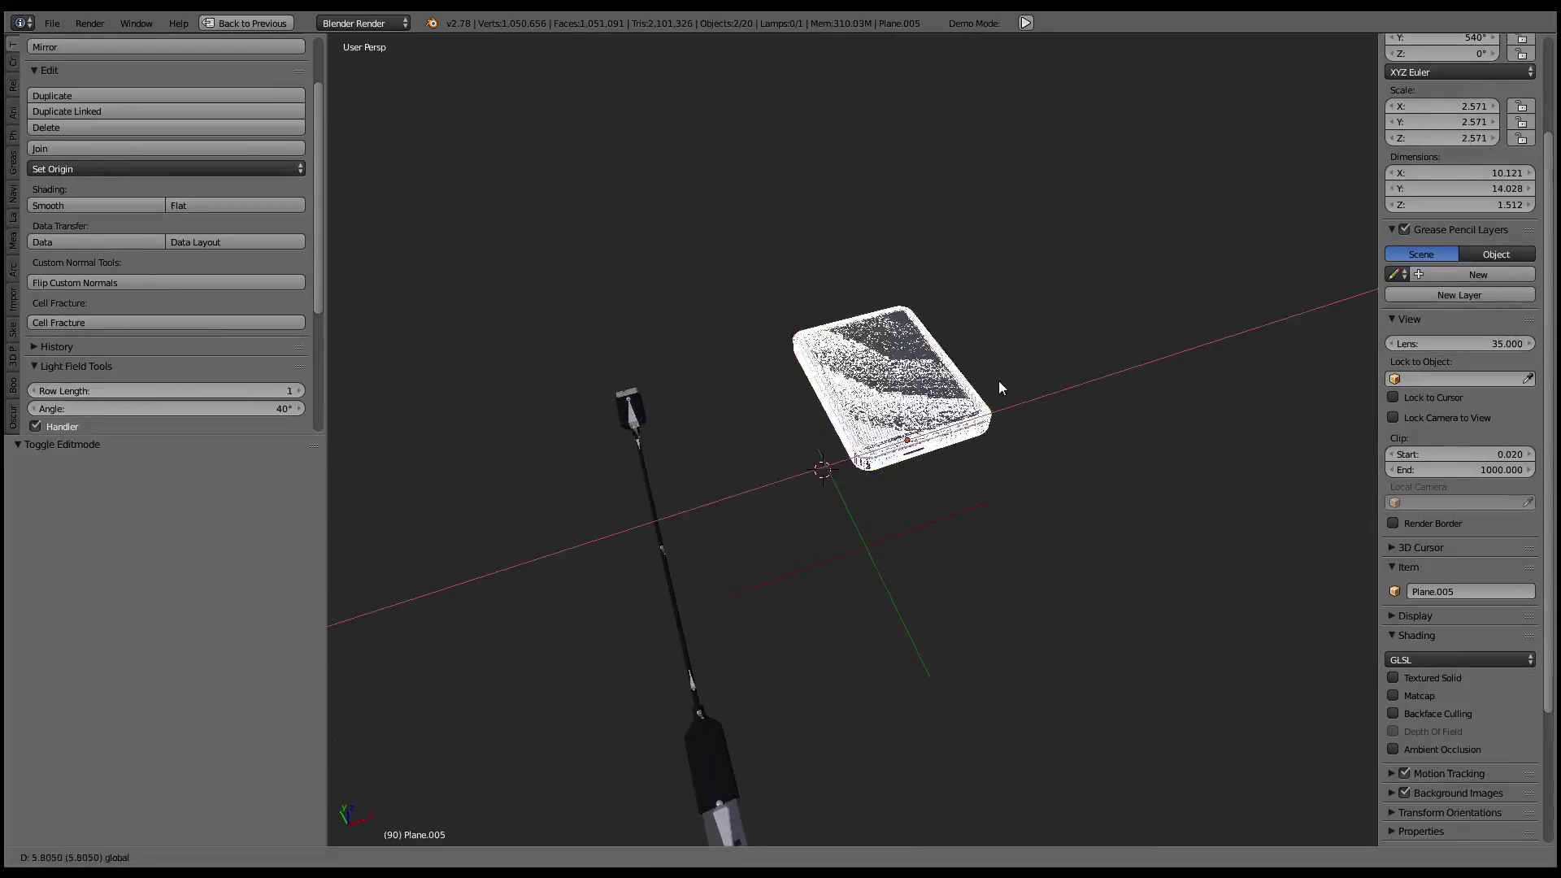
{"action": "left_click", "coordinate": [1091, 359]}
- Clear the cable rig's location so it sits at the world origin
{"action": "mouse_move", "coordinate": [1003, 427]}
{"action": "middle_mouse_down"}
{"action": "mouse_move", "coordinate": [885, 377]}
{"action": "mouse_move", "coordinate": [857, 387]}
{"action": "mouse_move", "coordinate": [903, 404]}
{"action": "mouse_move", "coordinate": [888, 432]}
{"action": "mouse_move", "coordinate": [654, 399]}
{"action": "middle_mouse_up"}
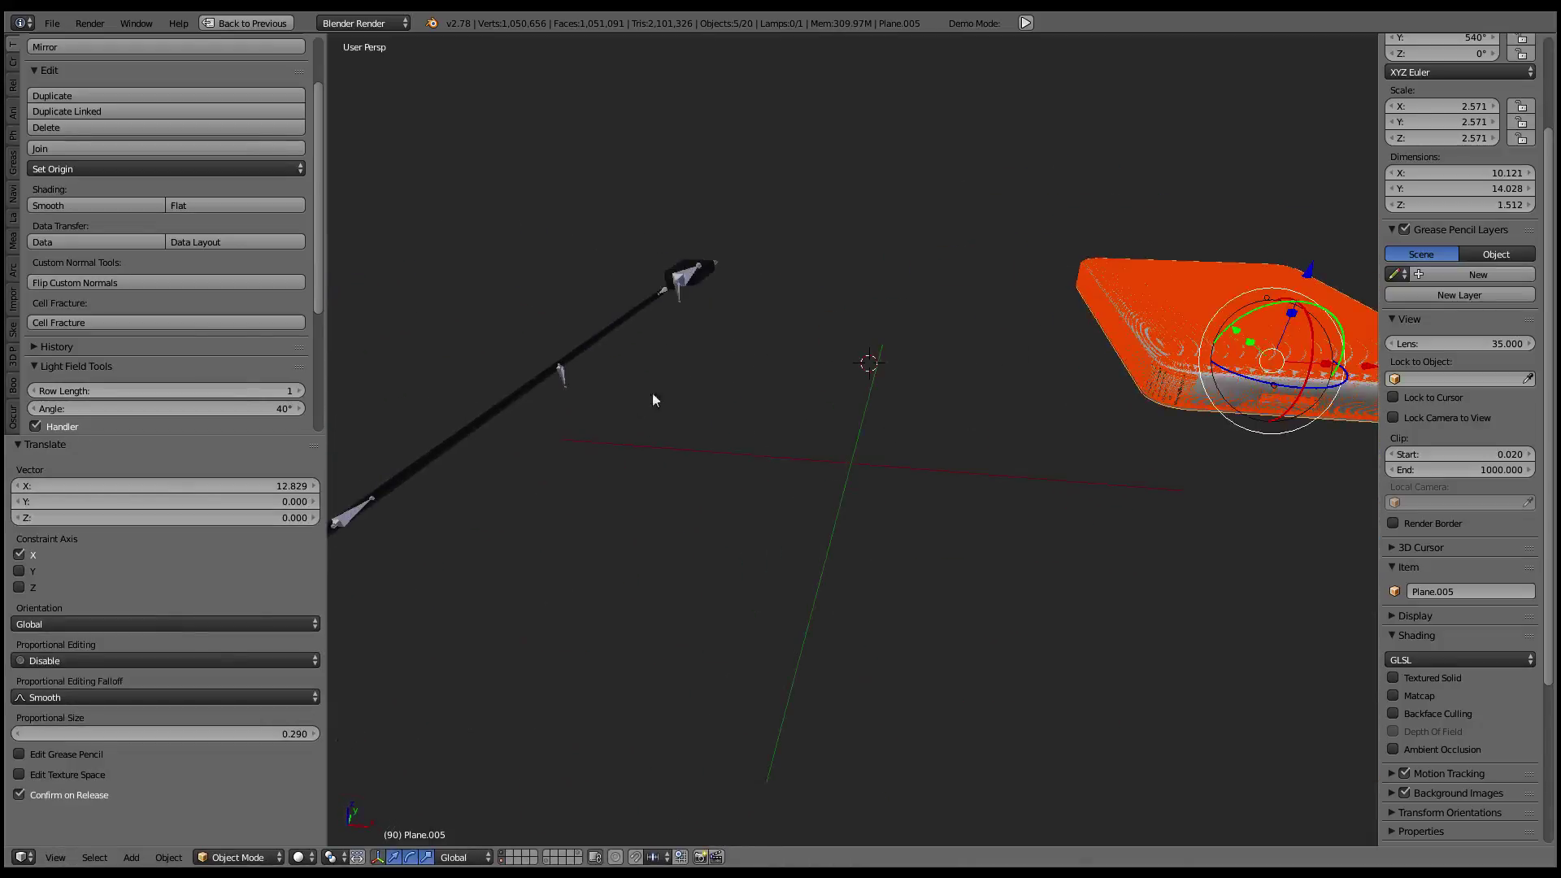
{"action": "right_click", "coordinate": [579, 399]}
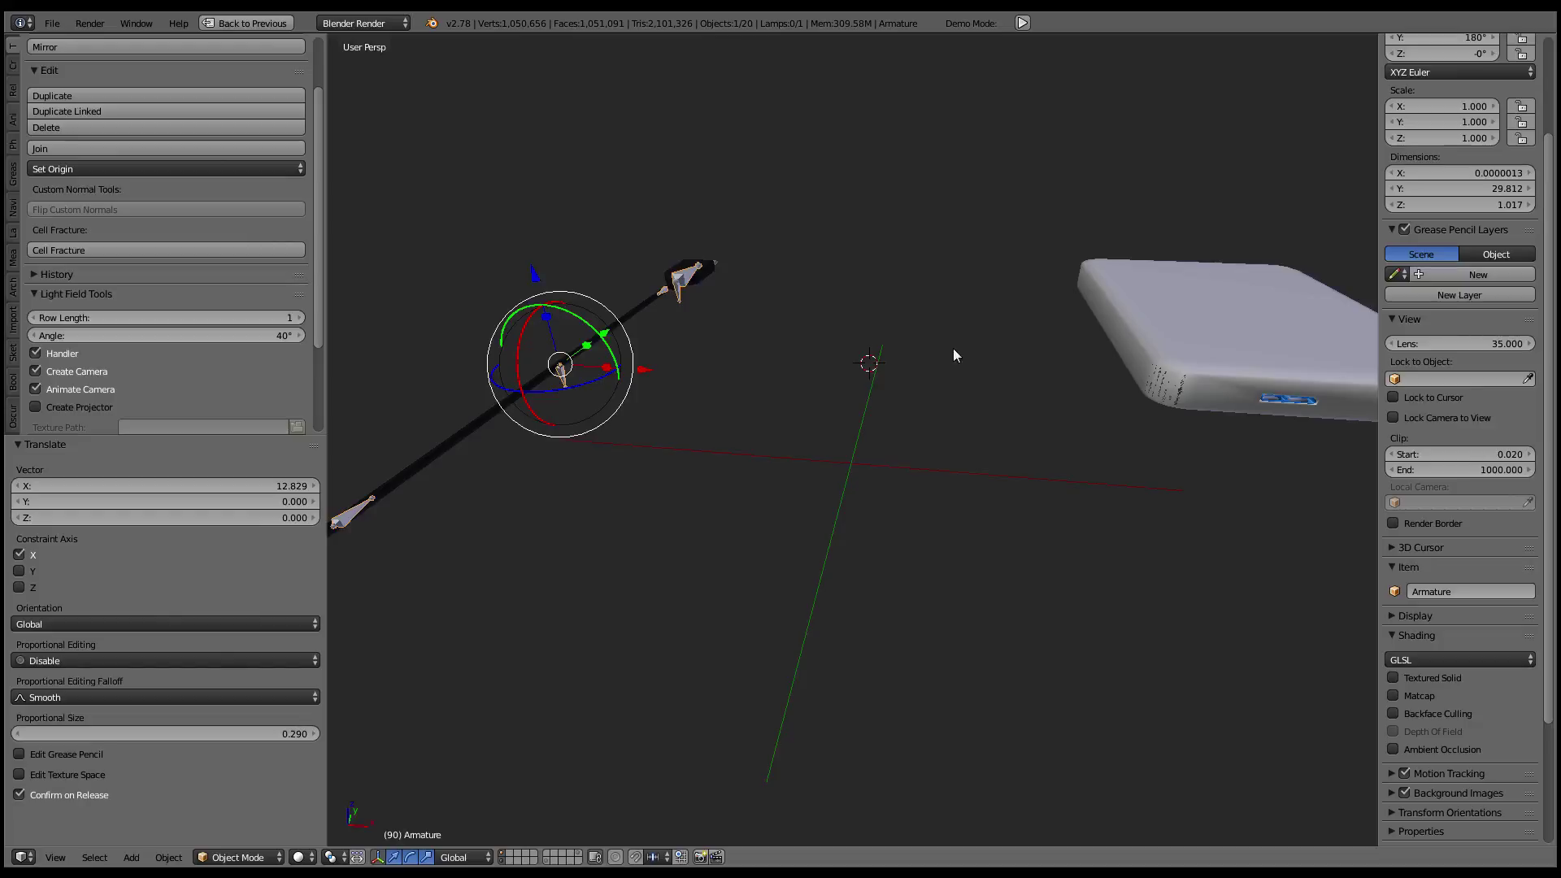
{"action": "key", "text": "alt+g"}
- Inspect the black connector housing and the drive from several angles
{"action": "mouse_move", "coordinate": [967, 344]}
{"action": "middle_mouse_down"}
{"action": "mouse_move", "coordinate": [777, 382]}
{"action": "mouse_move", "coordinate": [860, 468]}
{"action": "mouse_move", "coordinate": [896, 460]}
{"action": "mouse_move", "coordinate": [867, 352]}
{"action": "mouse_move", "coordinate": [976, 384]}
{"action": "mouse_move", "coordinate": [853, 449]}
{"action": "mouse_move", "coordinate": [881, 460]}
{"action": "mouse_move", "coordinate": [798, 387]}
{"action": "mouse_move", "coordinate": [880, 421]}
{"action": "middle_mouse_up"}
{"action": "right_click", "coordinate": [716, 461]}
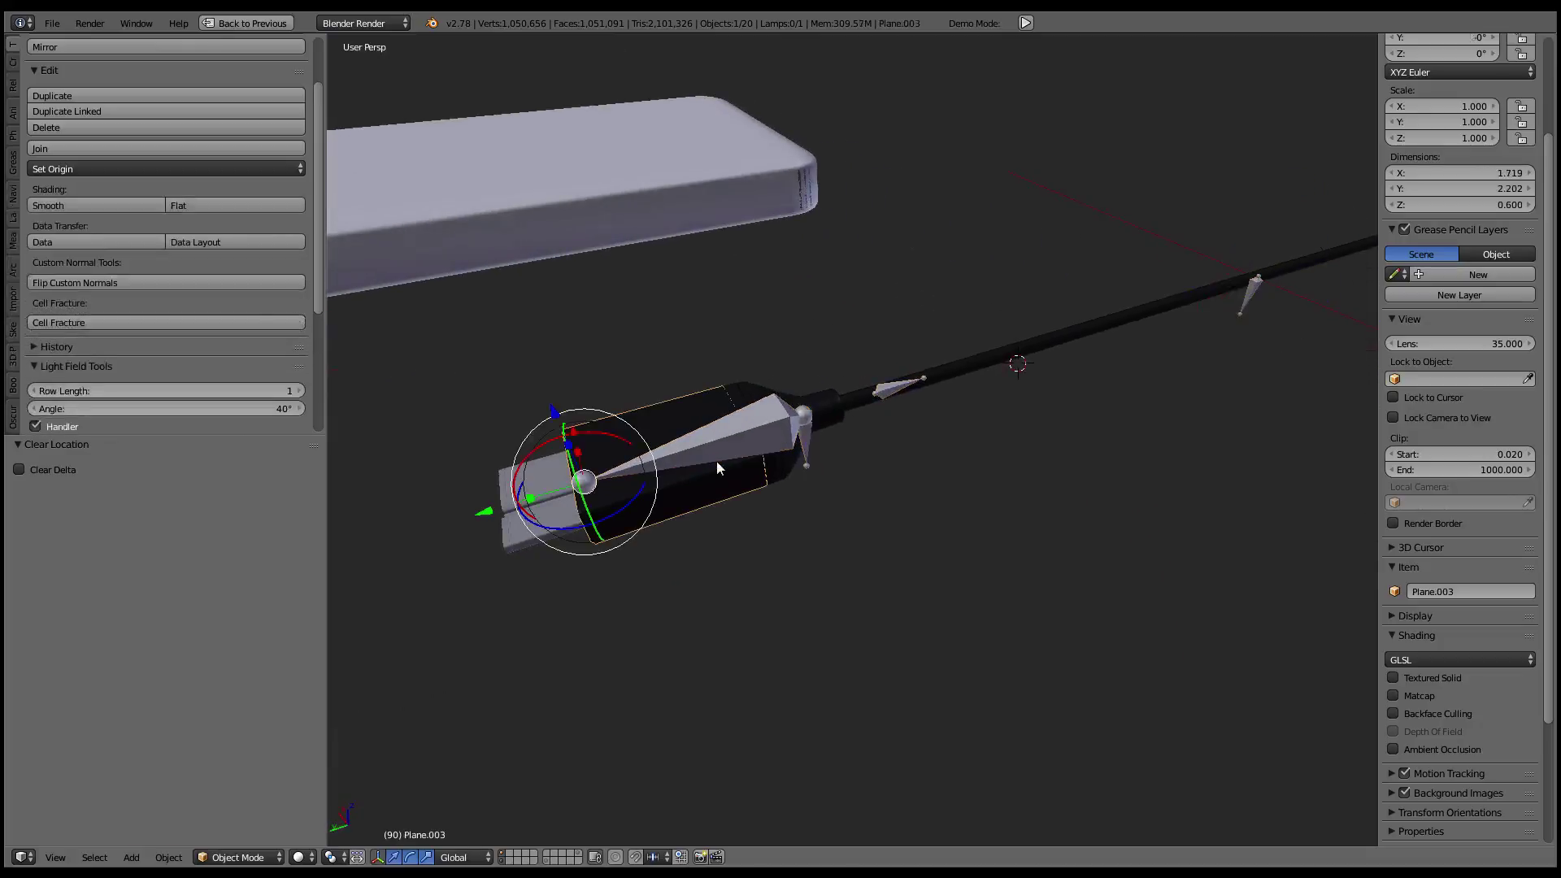
{"action": "mouse_move", "coordinate": [716, 461]}
{"action": "middle_mouse_down"}
{"action": "mouse_move", "coordinate": [803, 398]}
{"action": "mouse_move", "coordinate": [1071, 379]}
{"action": "mouse_move", "coordinate": [873, 412]}
{"action": "middle_mouse_up"}
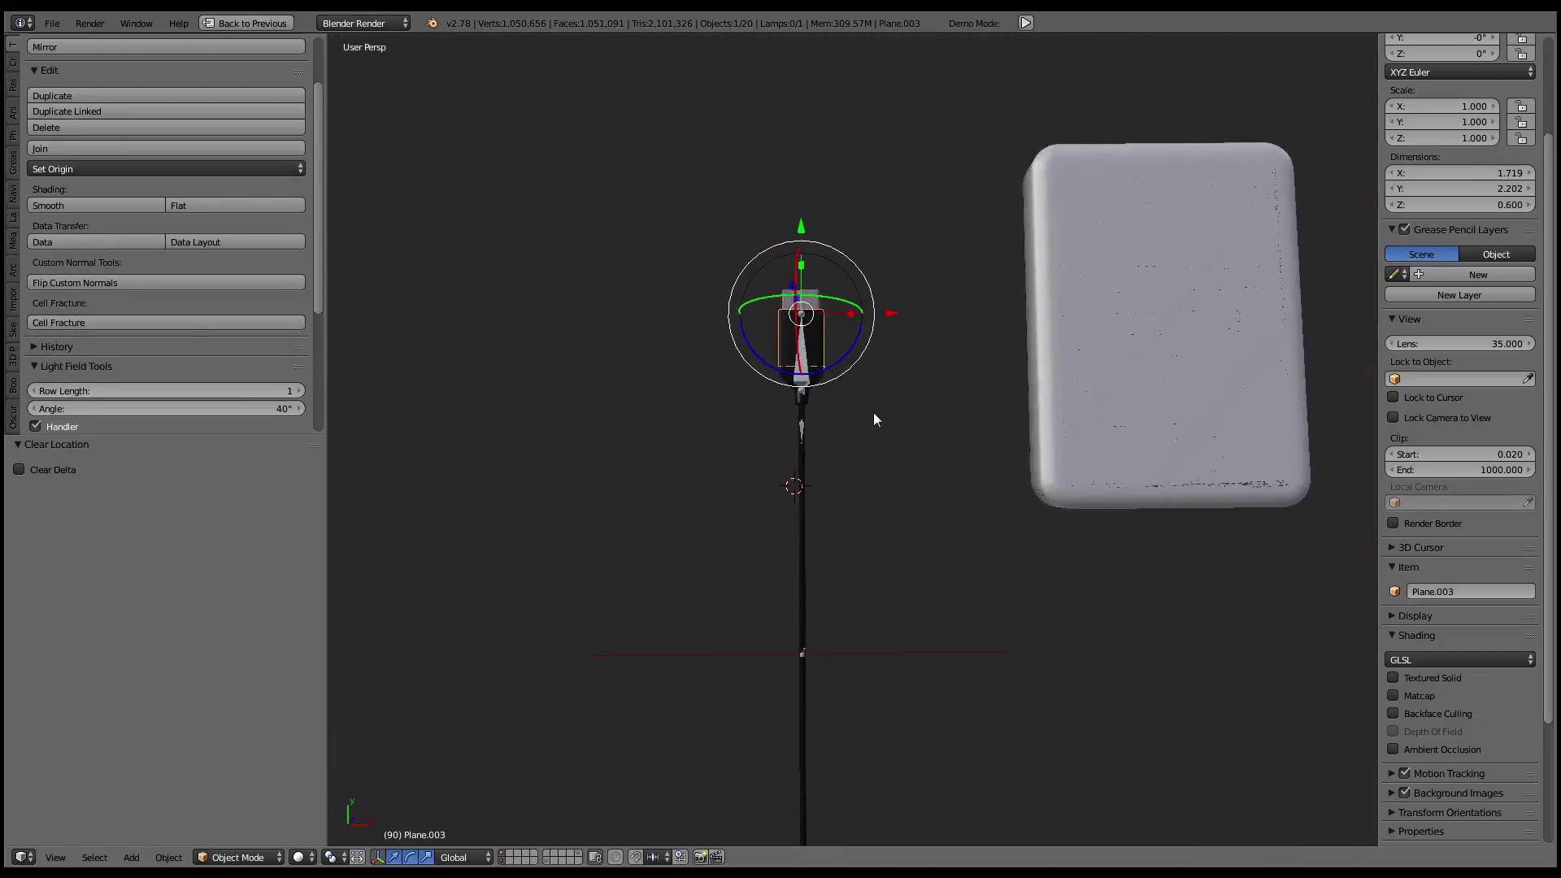
{"action": "right_click", "coordinate": [1075, 405]}
{"action": "mouse_move", "coordinate": [1075, 405]}
{"action": "middle_mouse_down"}
{"action": "mouse_move", "coordinate": [852, 423]}
{"action": "mouse_move", "coordinate": [740, 342]}
{"action": "mouse_move", "coordinate": [860, 335]}
{"action": "mouse_move", "coordinate": [982, 648]}
{"action": "mouse_move", "coordinate": [669, 610]}
{"action": "mouse_move", "coordinate": [719, 561]}
{"action": "middle_mouse_up"}
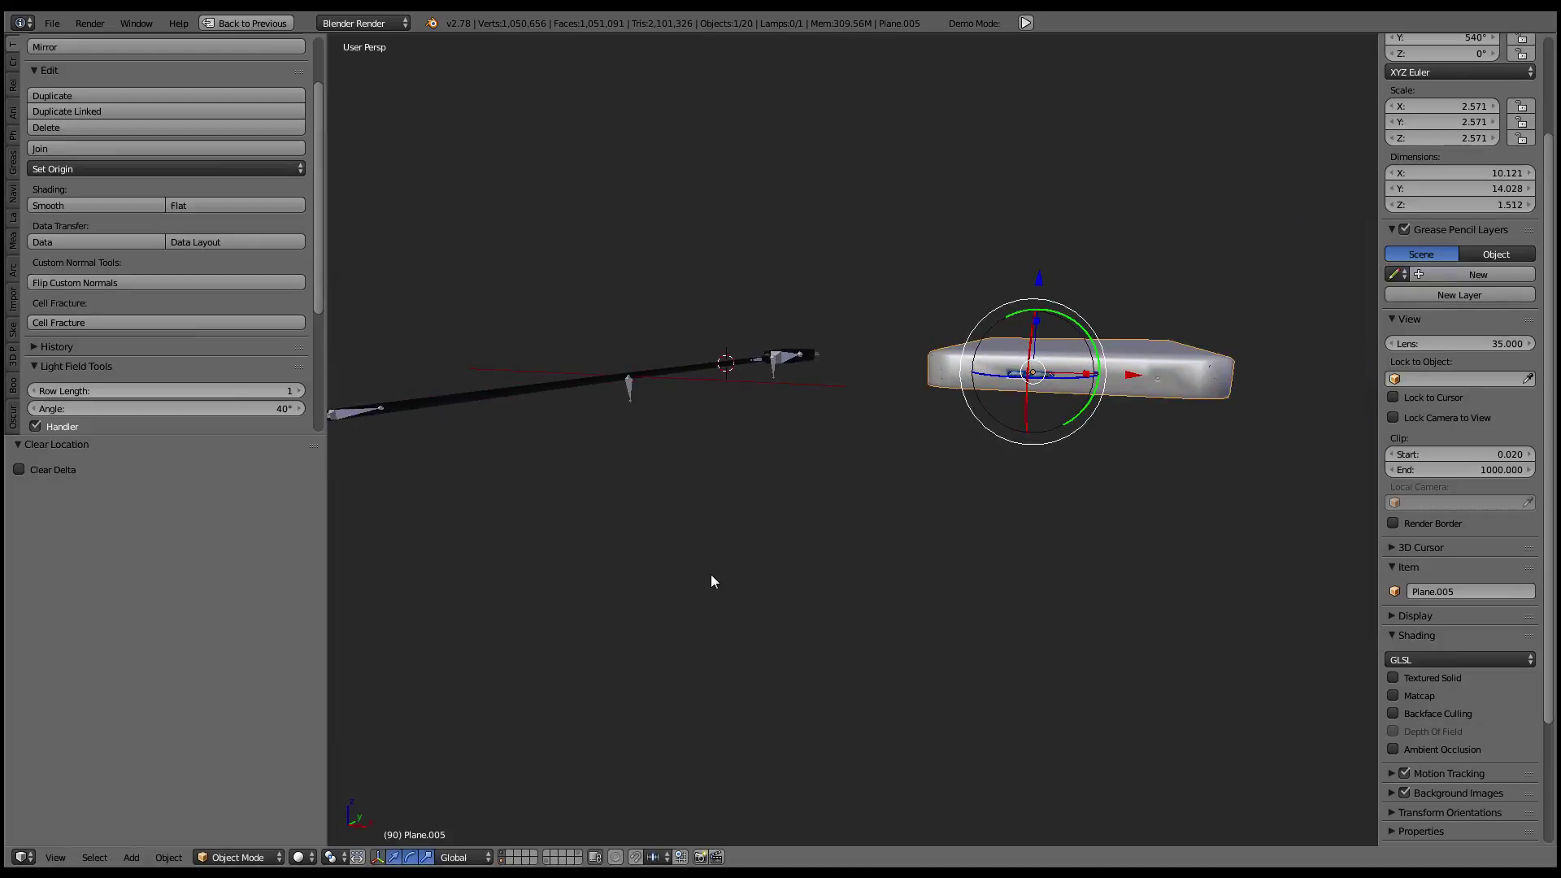
{"action": "mouse_move", "coordinate": [648, 488]}
{"action": "middle_mouse_down"}
{"action": "mouse_move", "coordinate": [658, 548]}
{"action": "mouse_move", "coordinate": [646, 510]}
{"action": "middle_mouse_up"}
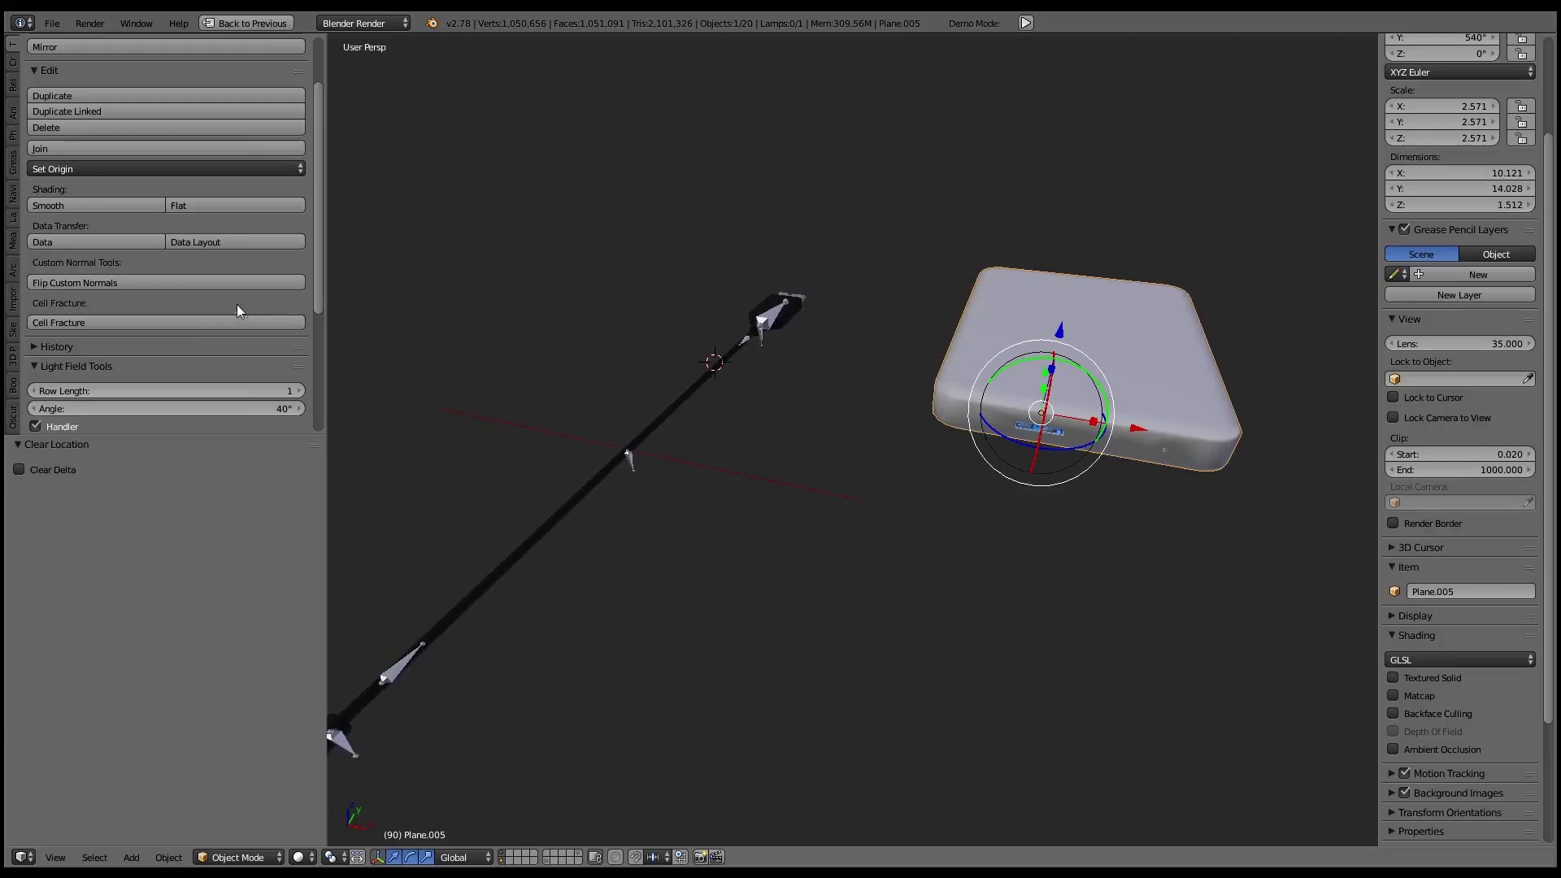
{"action": "mouse_move", "coordinate": [606, 383]}
{"action": "middle_mouse_down"}
{"action": "mouse_move", "coordinate": [918, 422]}
{"action": "mouse_move", "coordinate": [983, 397]}
{"action": "mouse_move", "coordinate": [1080, 414]}
{"action": "mouse_move", "coordinate": [850, 390]}
{"action": "mouse_move", "coordinate": [884, 350]}
{"action": "mouse_move", "coordinate": [1016, 418]}
{"action": "mouse_move", "coordinate": [655, 425]}
{"action": "mouse_move", "coordinate": [704, 404]}
{"action": "mouse_move", "coordinate": [750, 339]}
{"action": "middle_mouse_up"}
- Check the connector housings at each cable end, then select the cable's rig
{"action": "right_click", "coordinate": [613, 432]}
{"action": "right_click", "coordinate": [622, 519]}
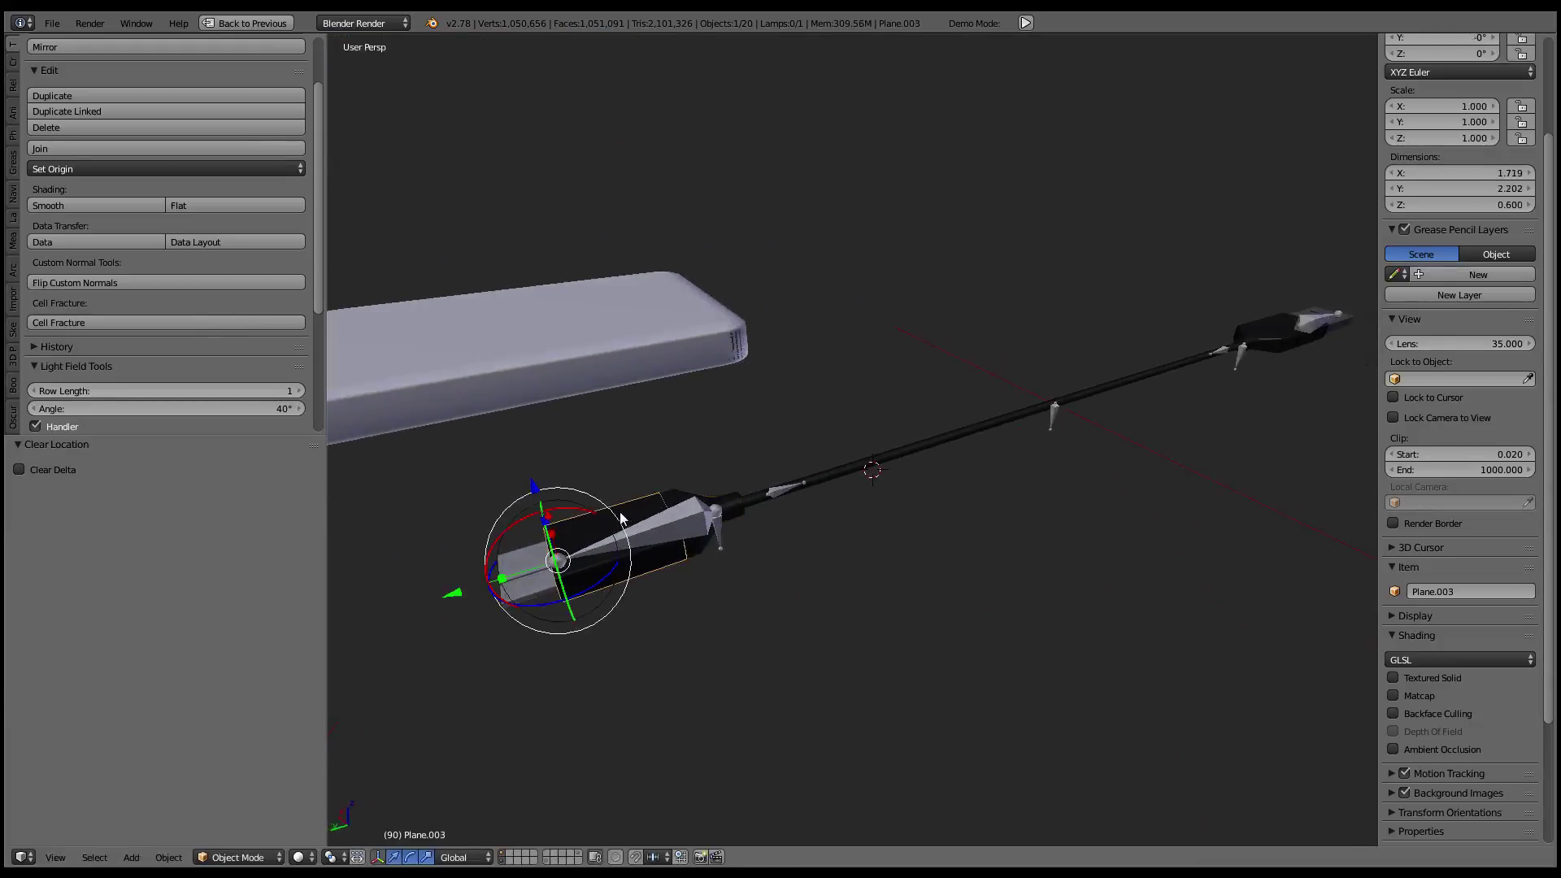
{"action": "mouse_move", "coordinate": [688, 494]}
{"action": "middle_mouse_down"}
{"action": "mouse_move", "coordinate": [839, 515]}
{"action": "mouse_move", "coordinate": [899, 471]}
{"action": "middle_mouse_up"}
{"action": "scroll", "coordinate": [900, 471], "scroll_direction": "up", "scroll_amount": 3}
{"action": "right_click", "coordinate": [758, 423]}
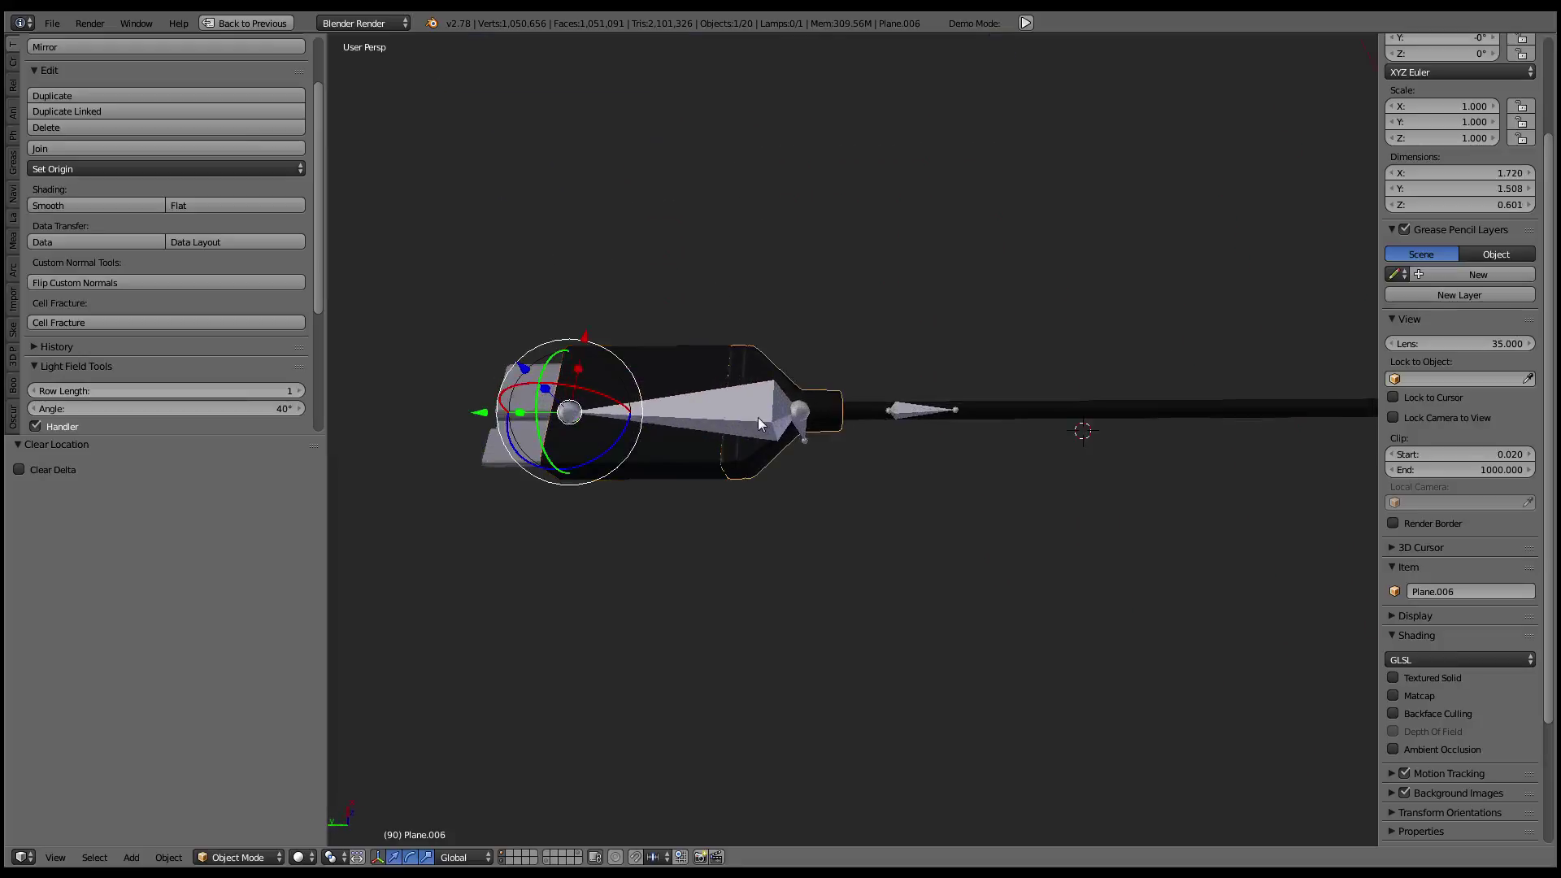
{"action": "right_click", "coordinate": [777, 407]}
- Hide the rig's bones and bring the connector housing layer into view
{"action": "key", "text": "h"}
{"action": "scroll", "coordinate": [909, 420], "scroll_direction": "down", "scroll_amount": 4}
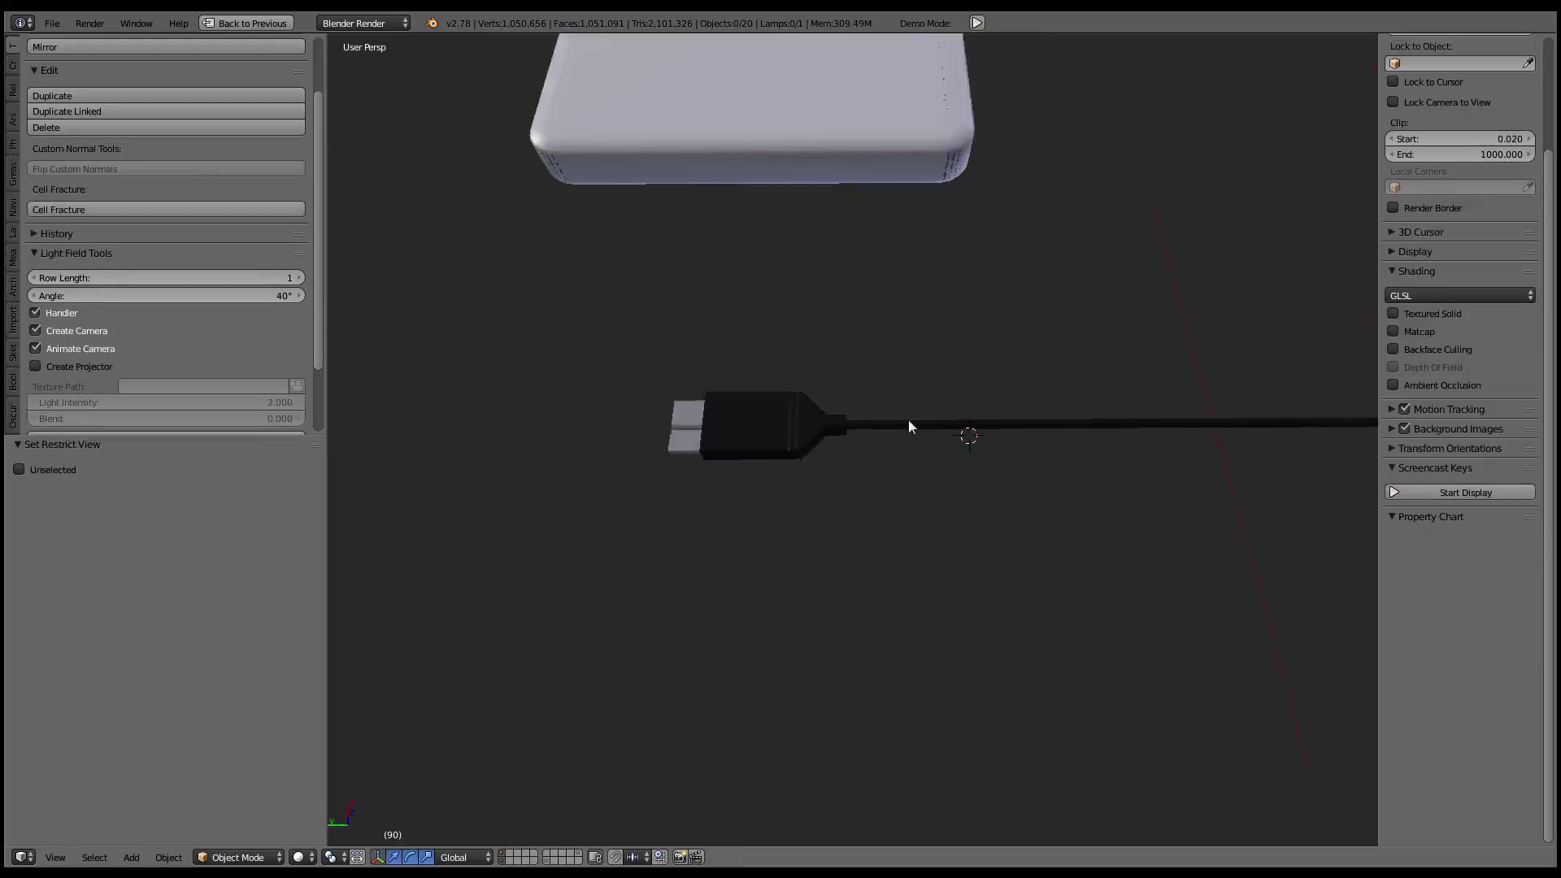
{"action": "middle_click_drag", "start_coordinate": [909, 420], "coordinate": [1038, 351]}
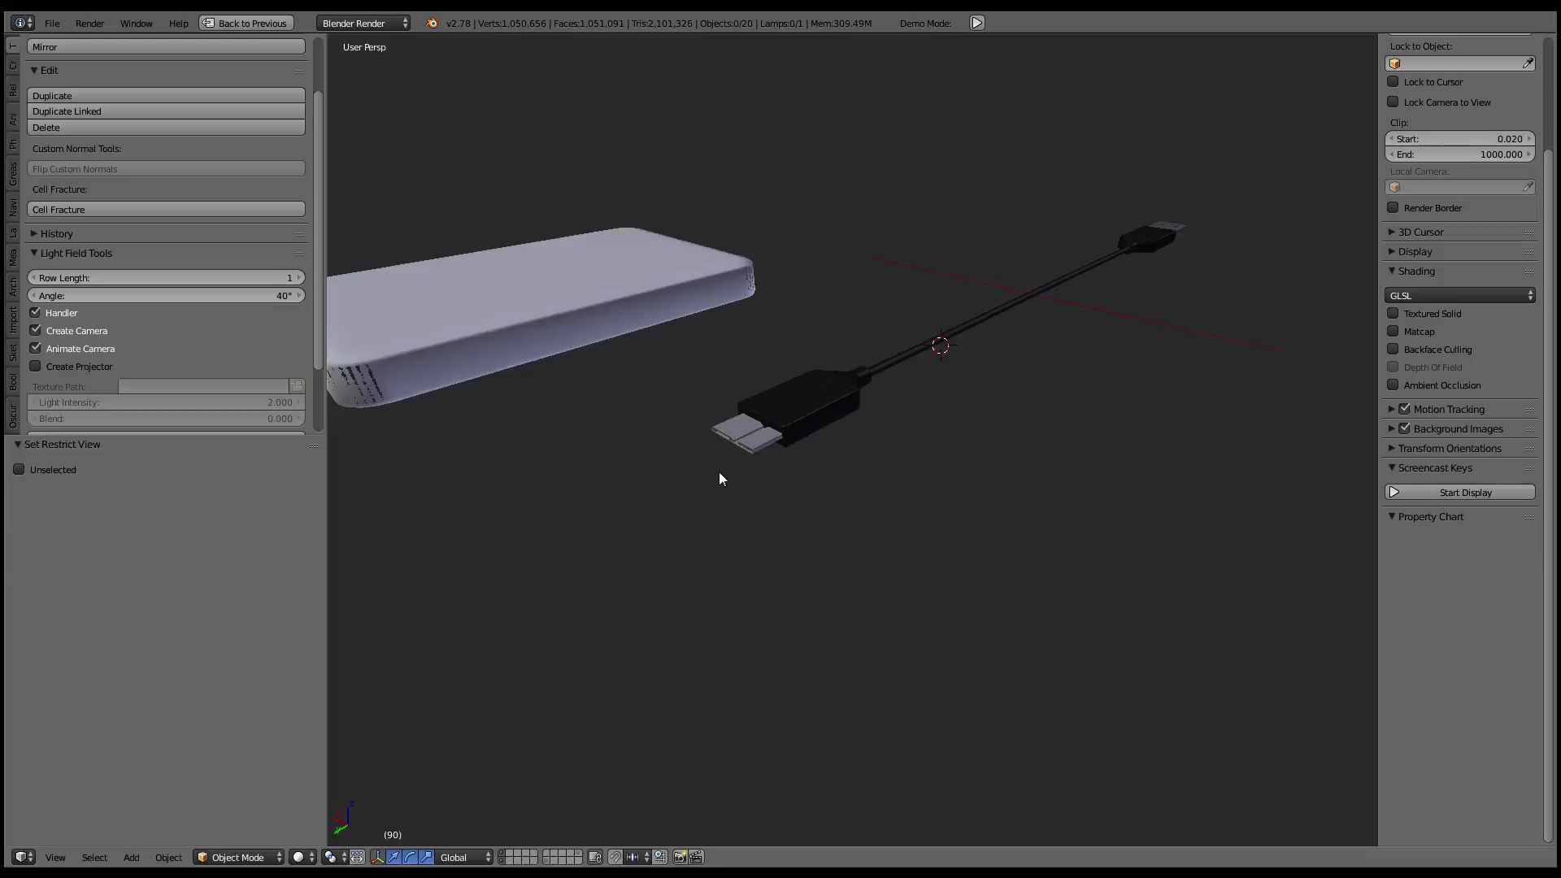
{"action": "left_click", "coordinate": [540, 862]}
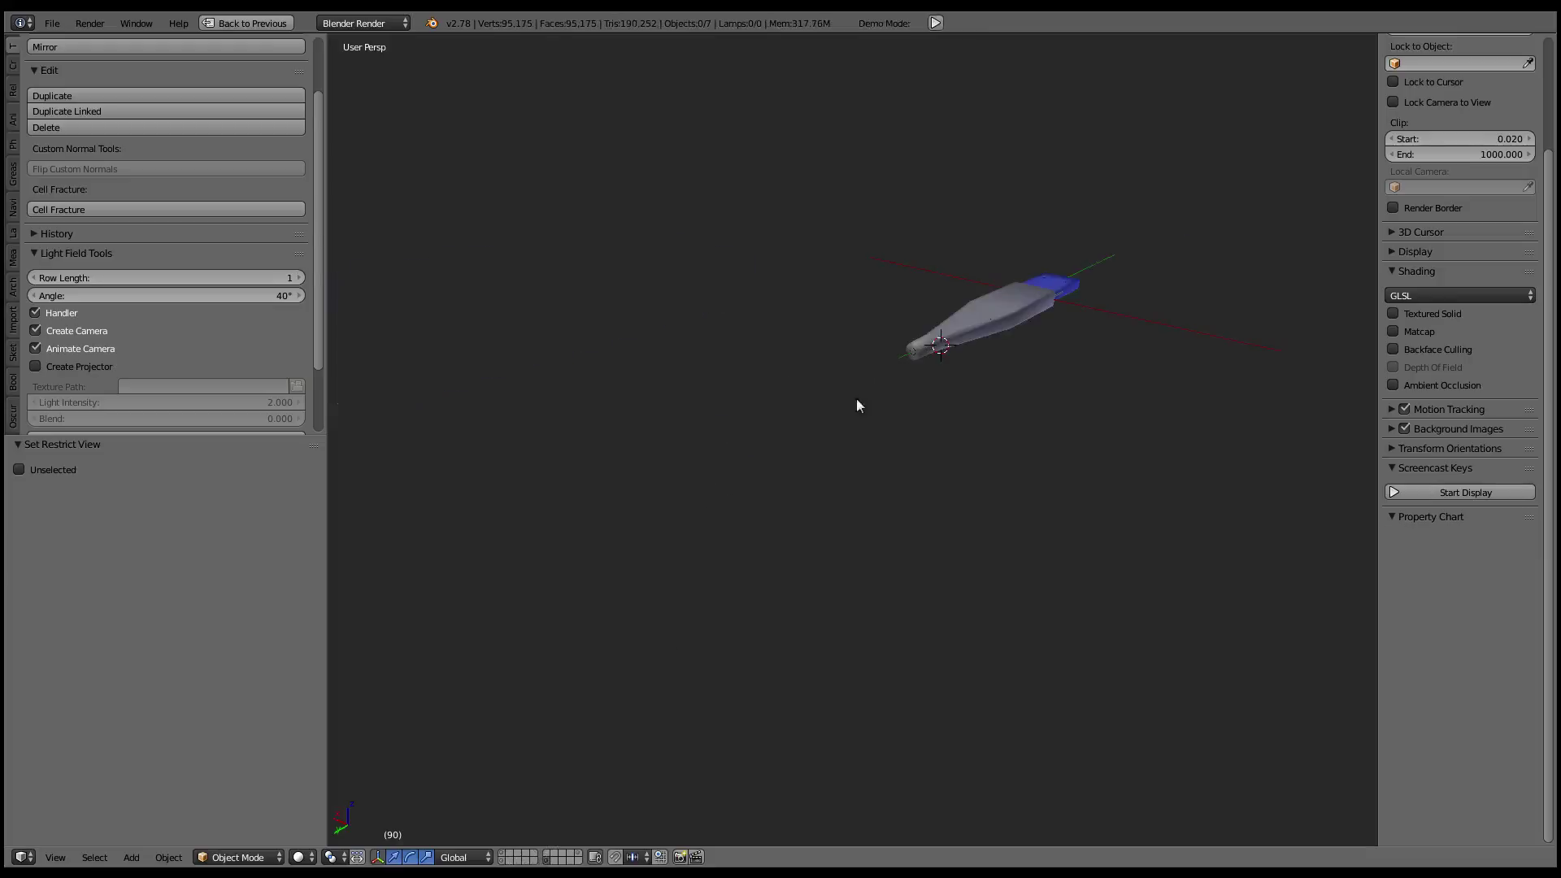
{"action": "middle_click_drag", "start_coordinate": [856, 398], "coordinate": [673, 423]}
{"action": "scroll", "coordinate": [909, 535], "scroll_direction": "up", "scroll_amount": 3}
- Select the small blue plug piece and the larger blue plug body together
{"action": "right_click", "coordinate": [907, 535]}
{"action": "key", "text": "g"}
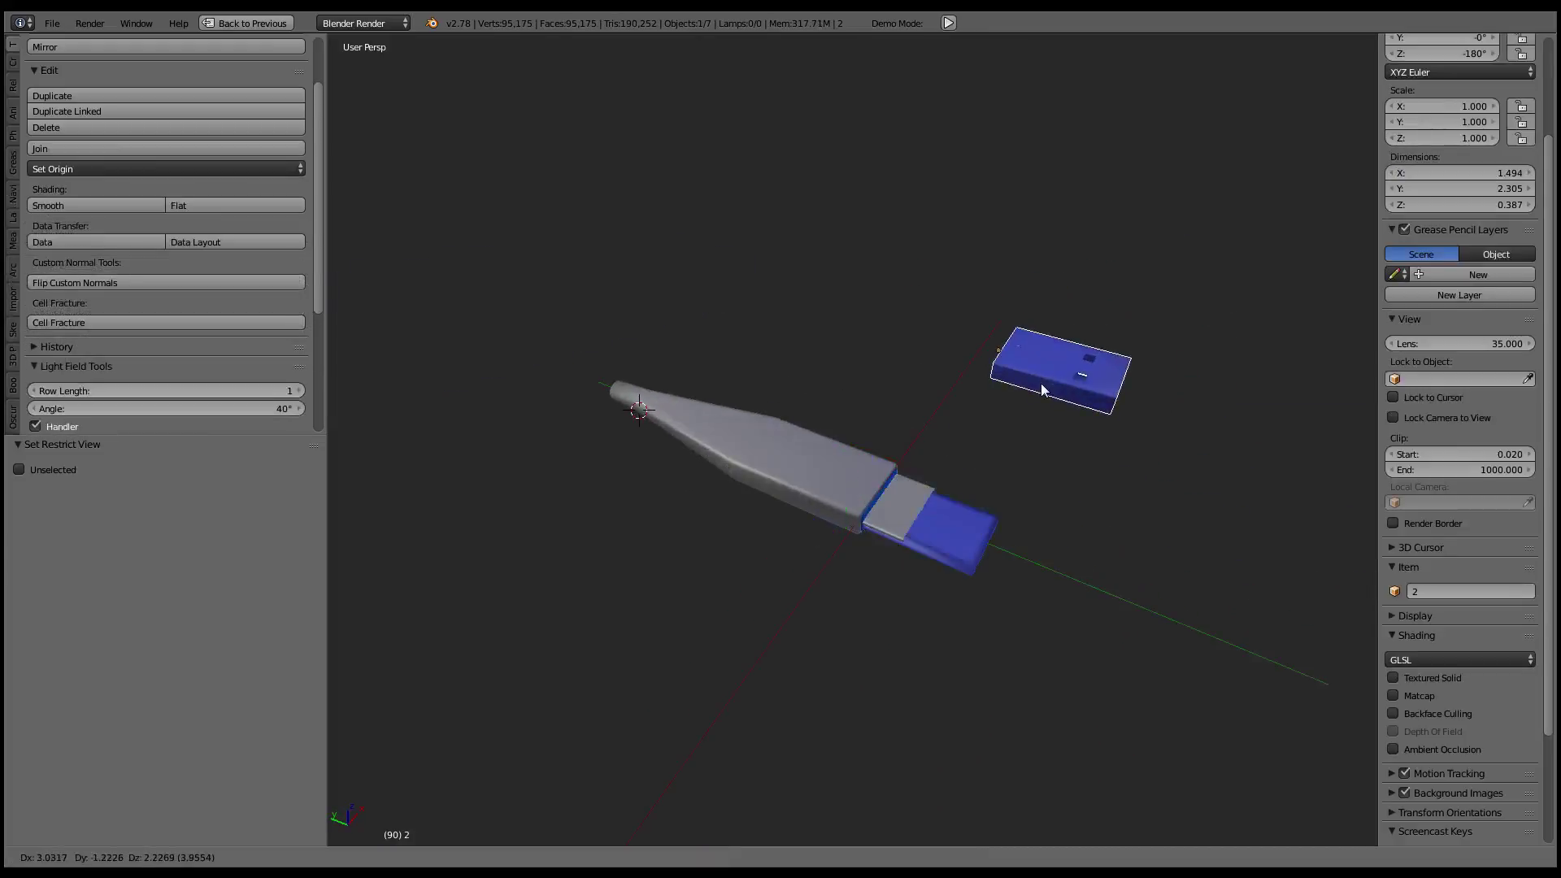
{"action": "key", "text": "Escape"}
{"action": "scroll", "coordinate": [1014, 434], "scroll_direction": "up", "scroll_amount": 3}
{"action": "mouse_move", "coordinate": [1015, 435]}
{"action": "middle_mouse_down"}
{"action": "mouse_move", "coordinate": [964, 381]}
{"action": "mouse_move", "coordinate": [940, 387]}
{"action": "mouse_move", "coordinate": [968, 521]}
{"action": "mouse_move", "coordinate": [707, 366]}
{"action": "mouse_move", "coordinate": [955, 477]}
{"action": "middle_mouse_up"}
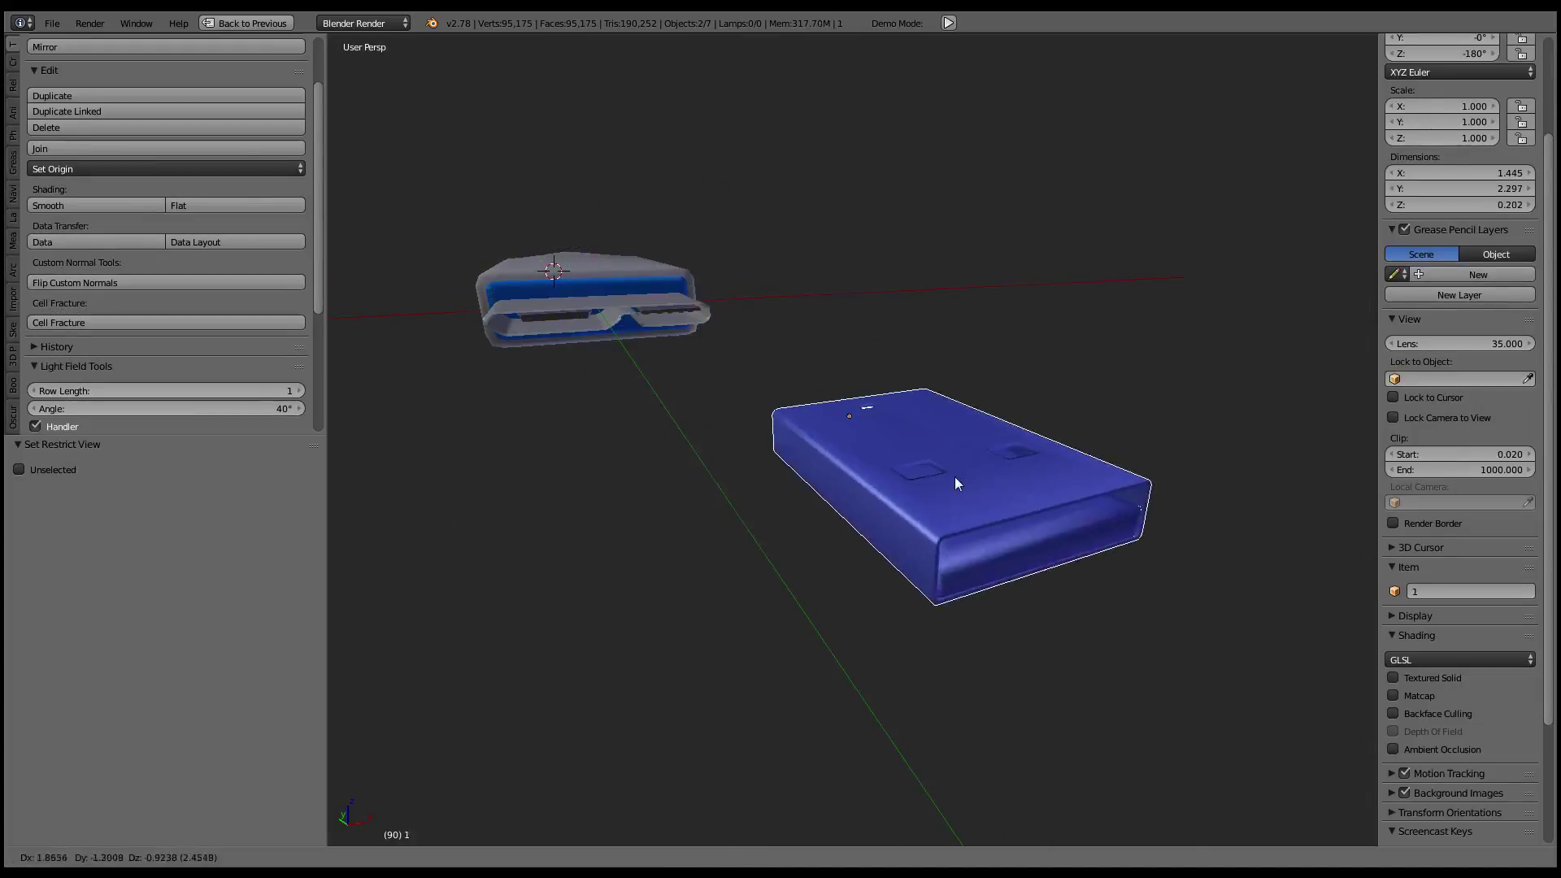
{"action": "scroll", "coordinate": [955, 476], "scroll_direction": "down", "scroll_amount": 3}
{"action": "scroll", "coordinate": [854, 431], "scroll_direction": "up", "scroll_amount": 3}
{"action": "right_click", "coordinate": [975, 452], "text": "shift"}
{"action": "scroll", "coordinate": [974, 452], "scroll_direction": "down", "scroll_amount": 2}
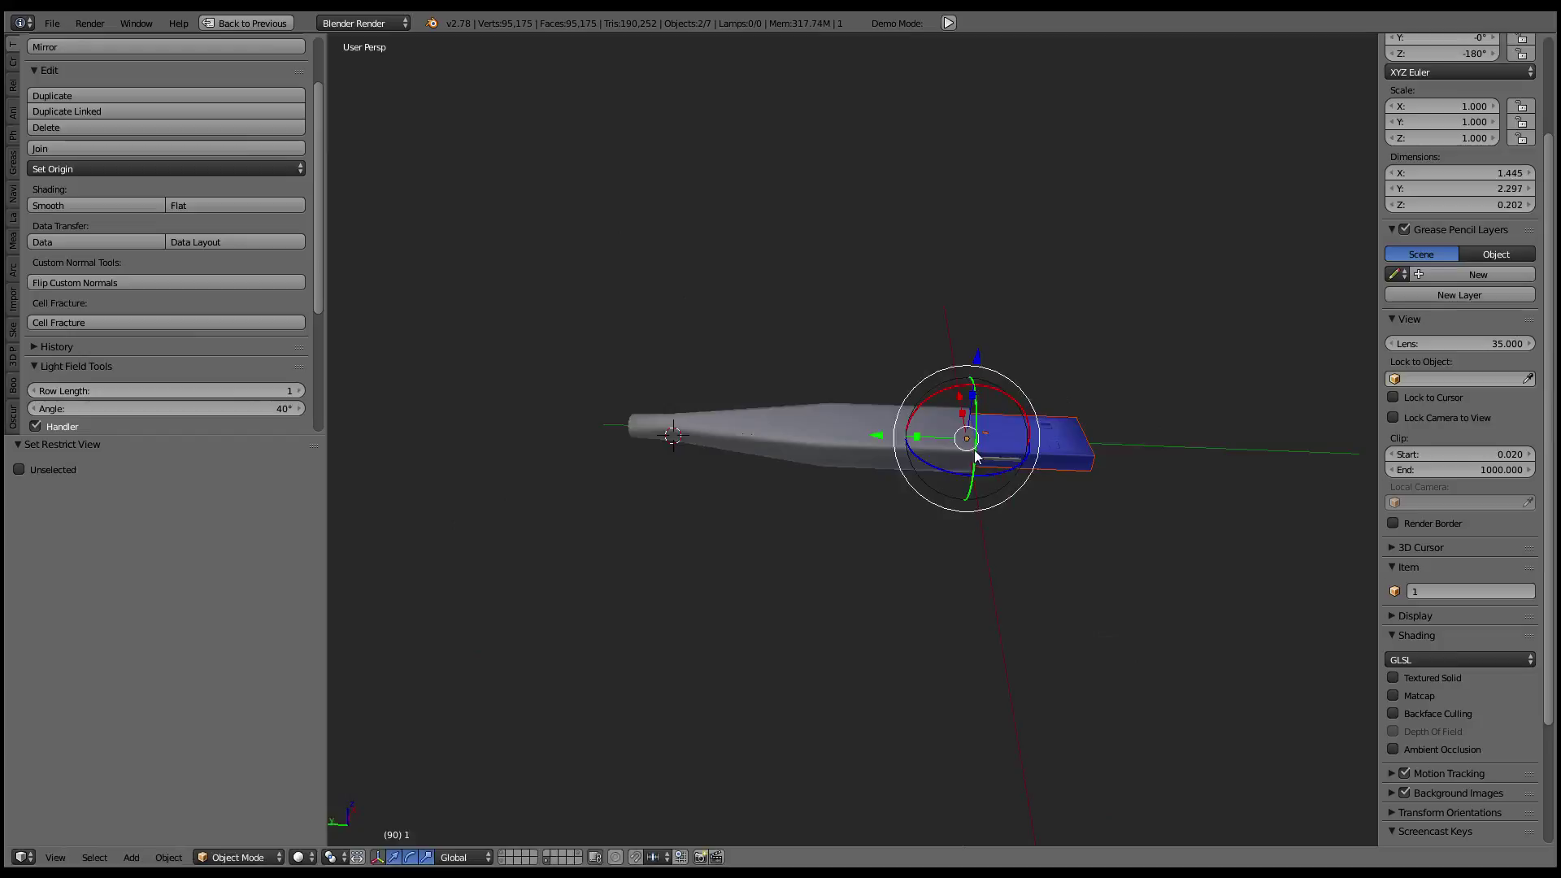
{"action": "middle_click_drag", "start_coordinate": [981, 463], "coordinate": [958, 445]}
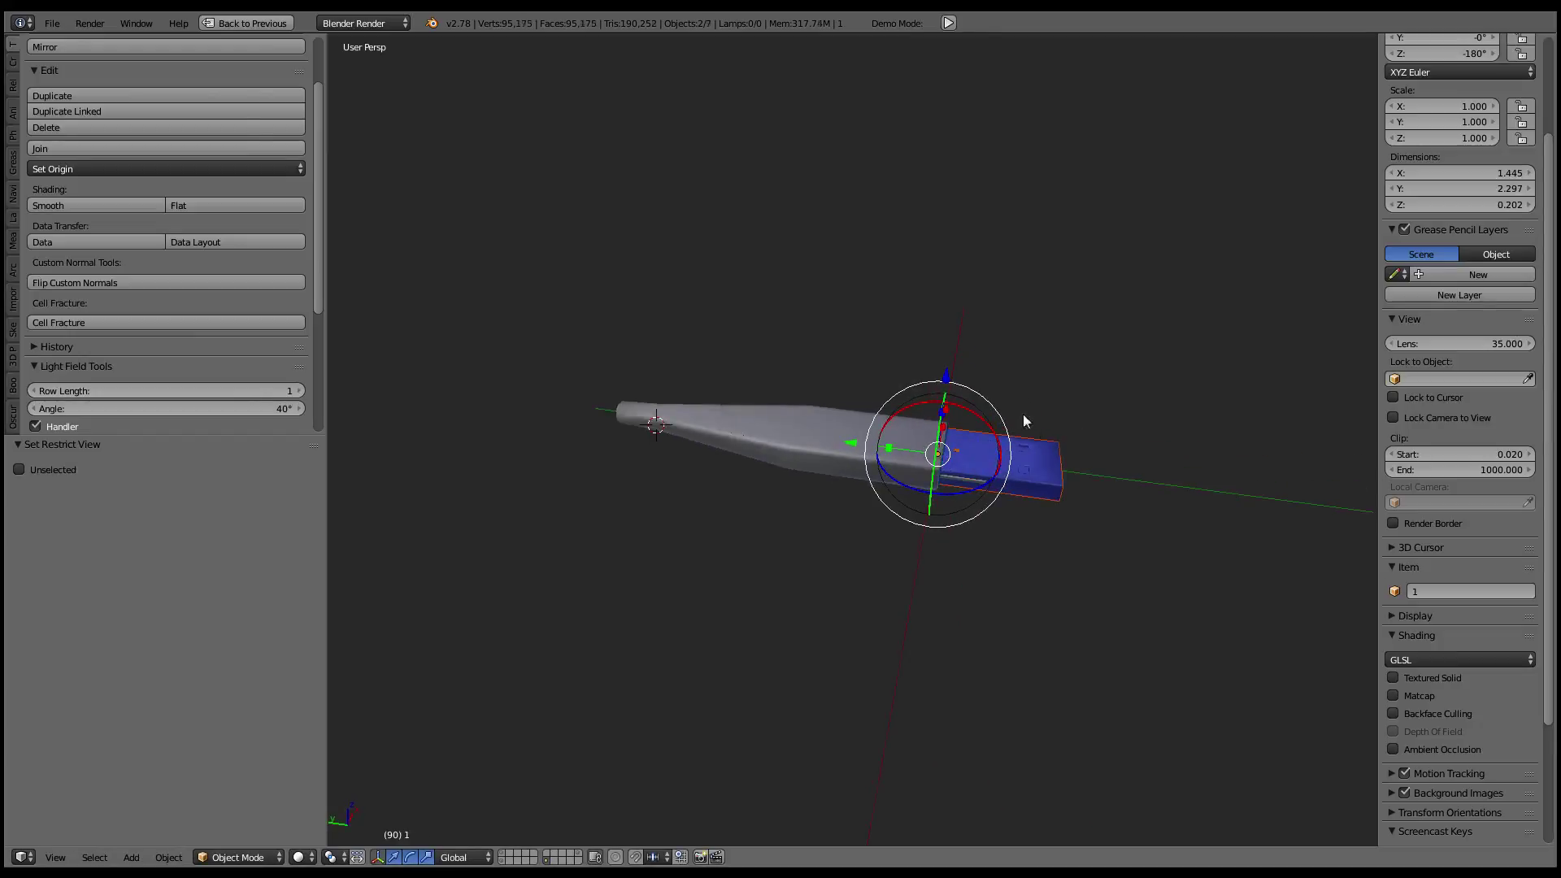
- Make linked copies of the two blue pieces on the cable's layer
{"action": "key", "text": "alt+d"}
{"action": "right_click", "coordinate": [1093, 338]}
{"action": "key", "text": "m"}
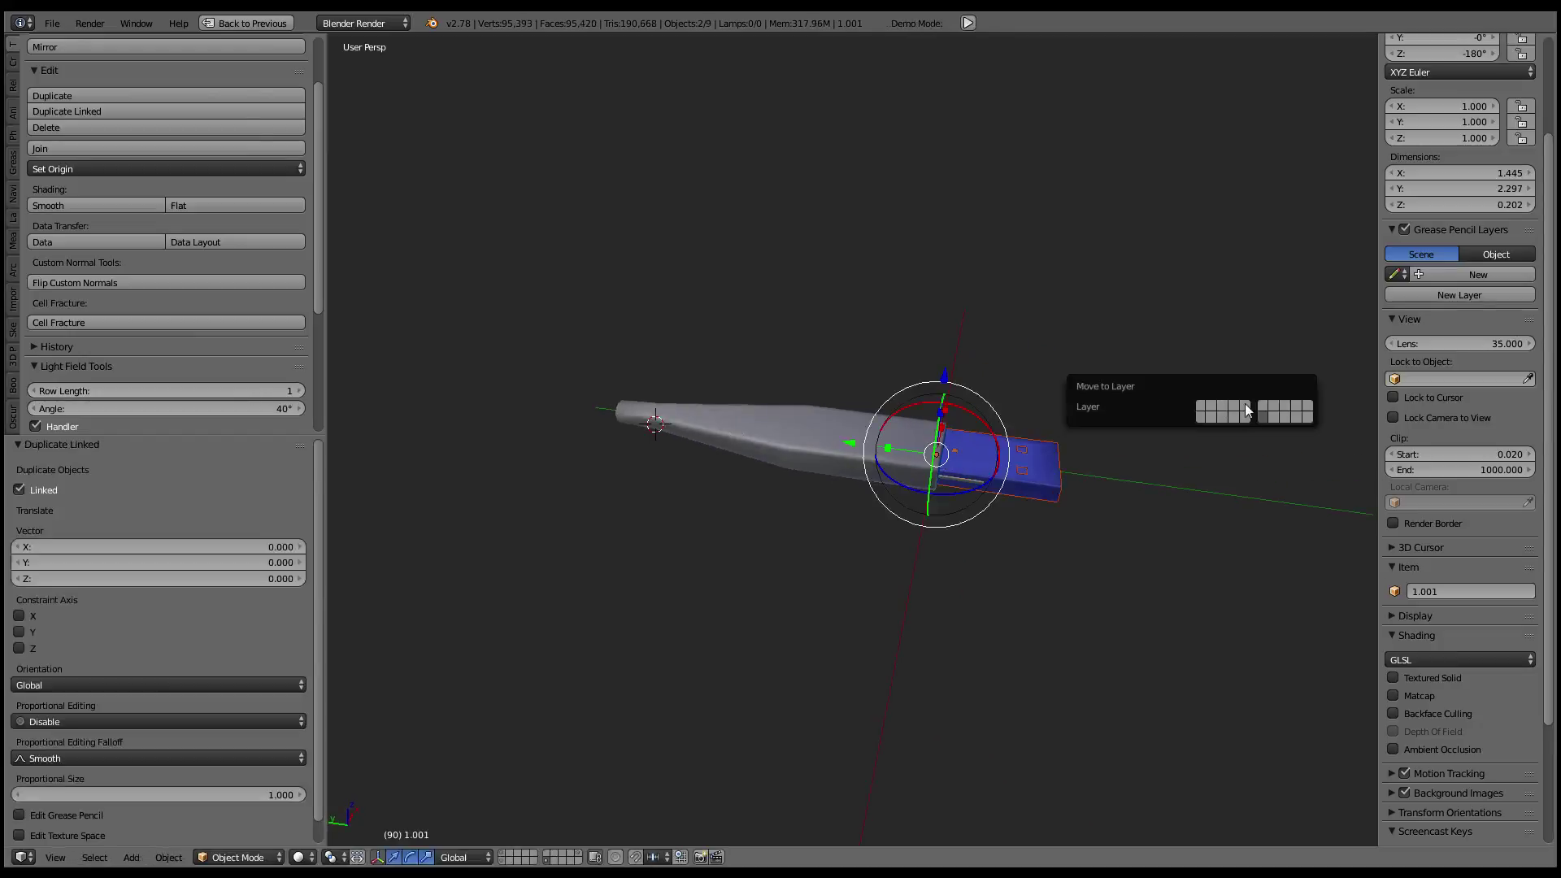
{"action": "left_click", "coordinate": [1205, 406]}
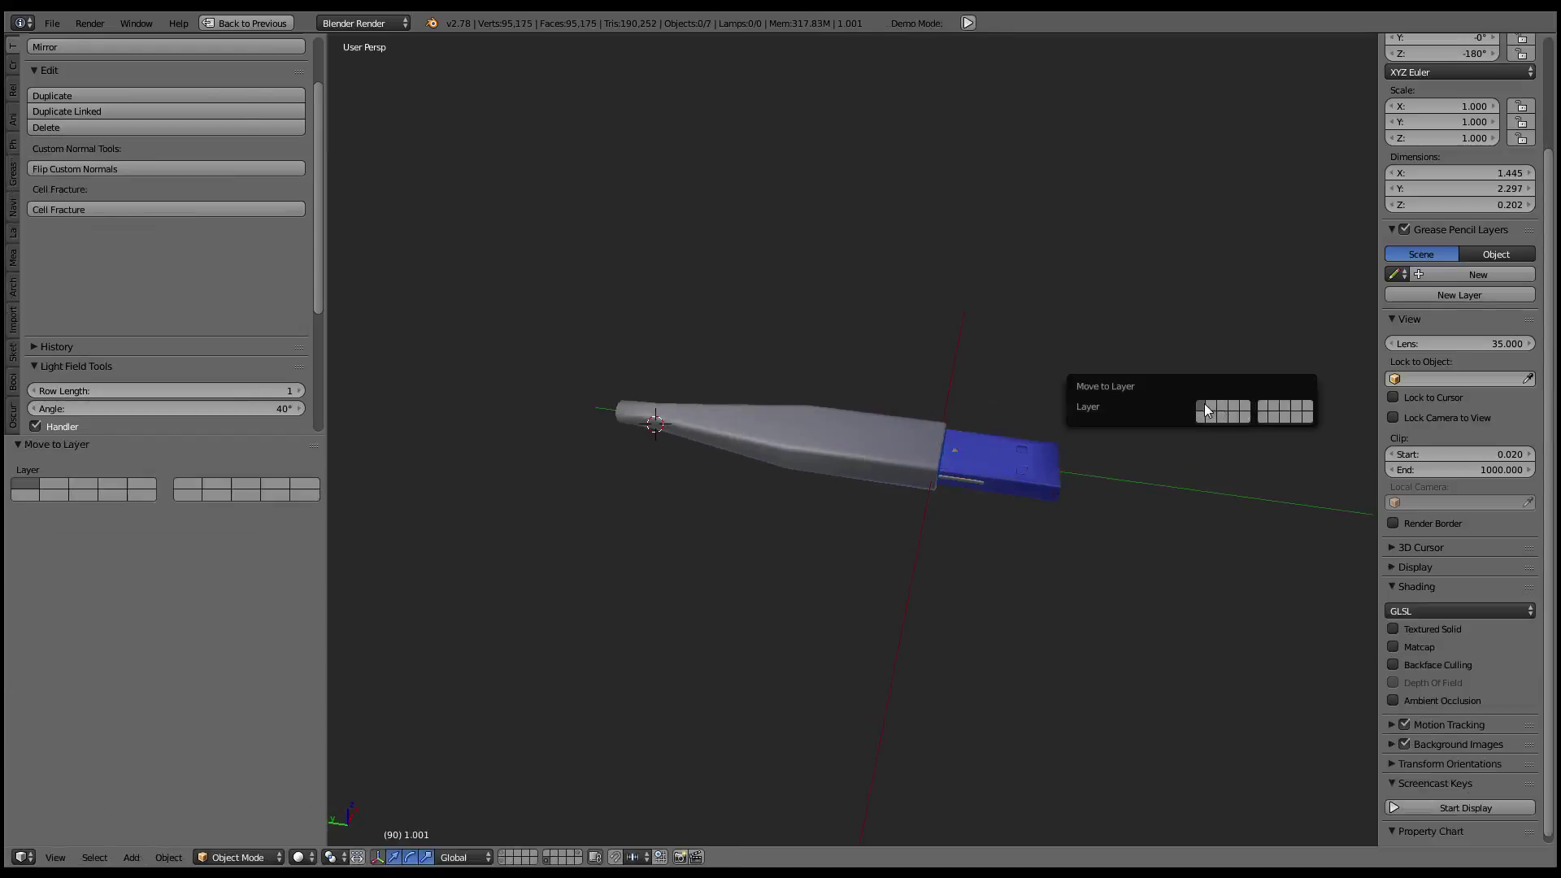
- Show the cable and drive layer and select the cable's USB plug
{"action": "left_click", "coordinate": [504, 862]}
{"action": "middle_click_drag", "start_coordinate": [739, 527], "coordinate": [868, 476]}
{"action": "scroll", "coordinate": [945, 472], "scroll_direction": "up", "scroll_amount": 3}
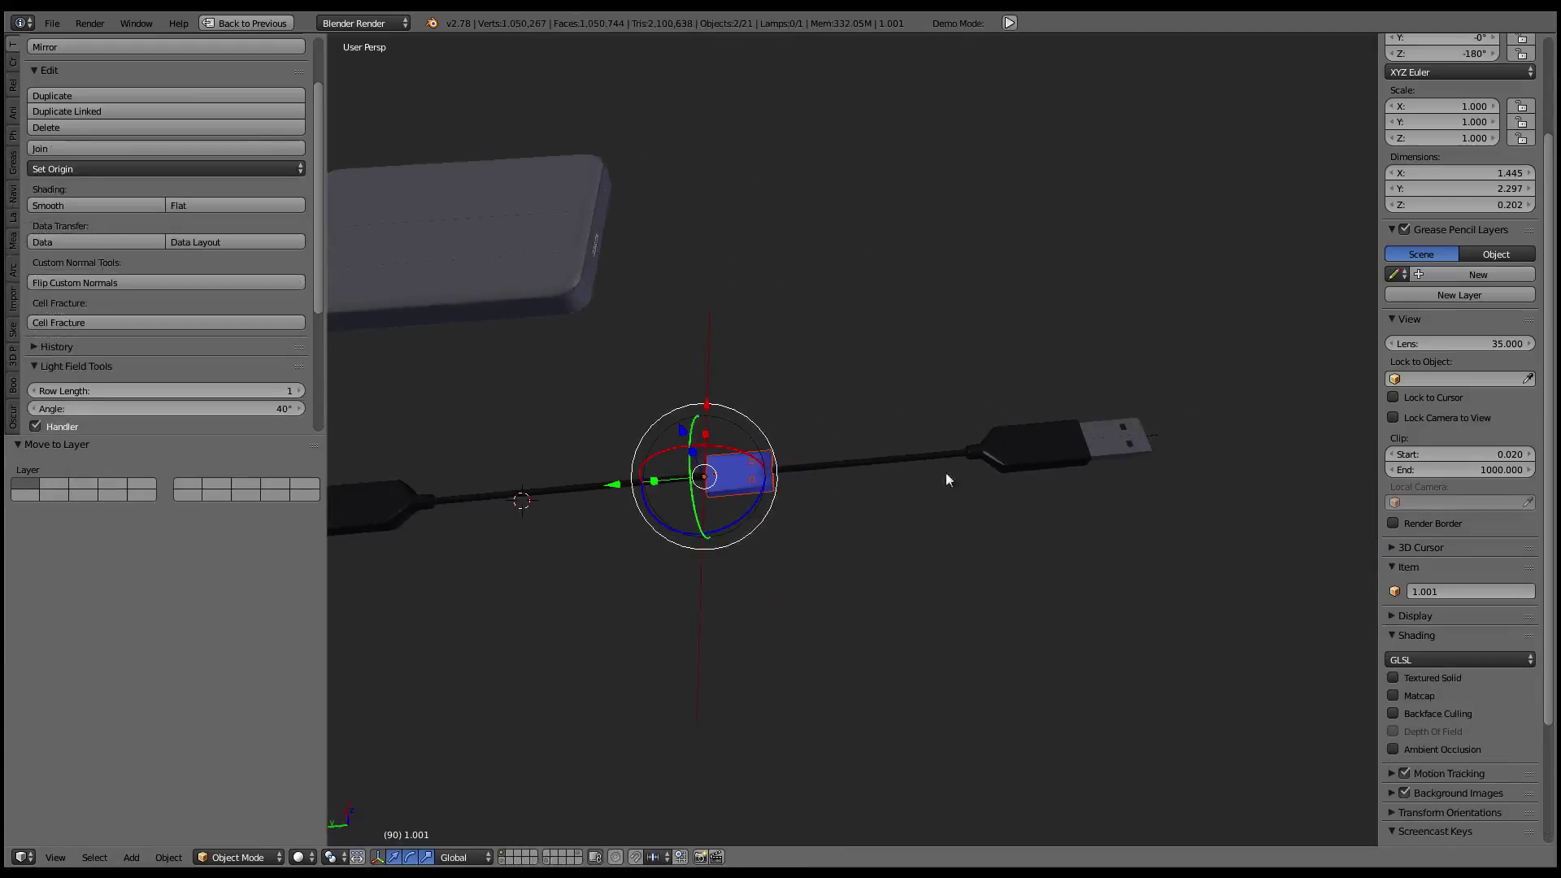
{"action": "left_click_drag", "start_coordinate": [670, 486], "coordinate": [1120, 475]}
{"action": "middle_click_drag", "start_coordinate": [1120, 474], "coordinate": [842, 457], "text": "shift"}
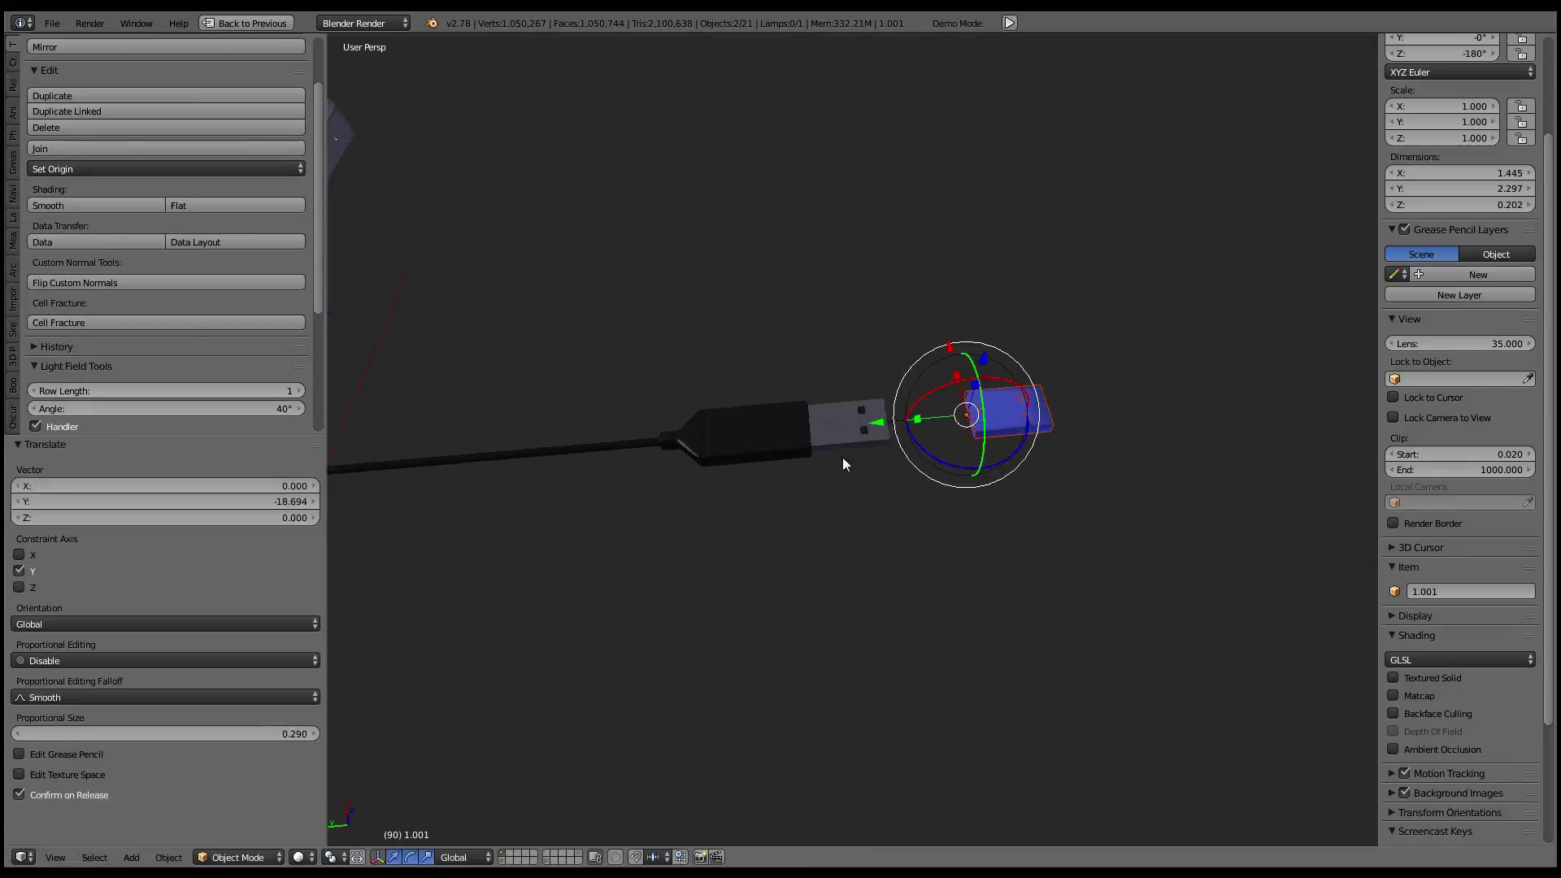
{"action": "scroll", "coordinate": [850, 448], "scroll_direction": "up", "scroll_amount": 2}
{"action": "right_click", "coordinate": [851, 442]}
{"action": "scroll", "coordinate": [1003, 414], "scroll_direction": "up", "scroll_amount": 4}
- Snap the 3D cursor to the USB plug and both blue copies onto it
{"action": "key", "text": "shift+s"}
{"action": "left_click", "coordinate": [1003, 410]}
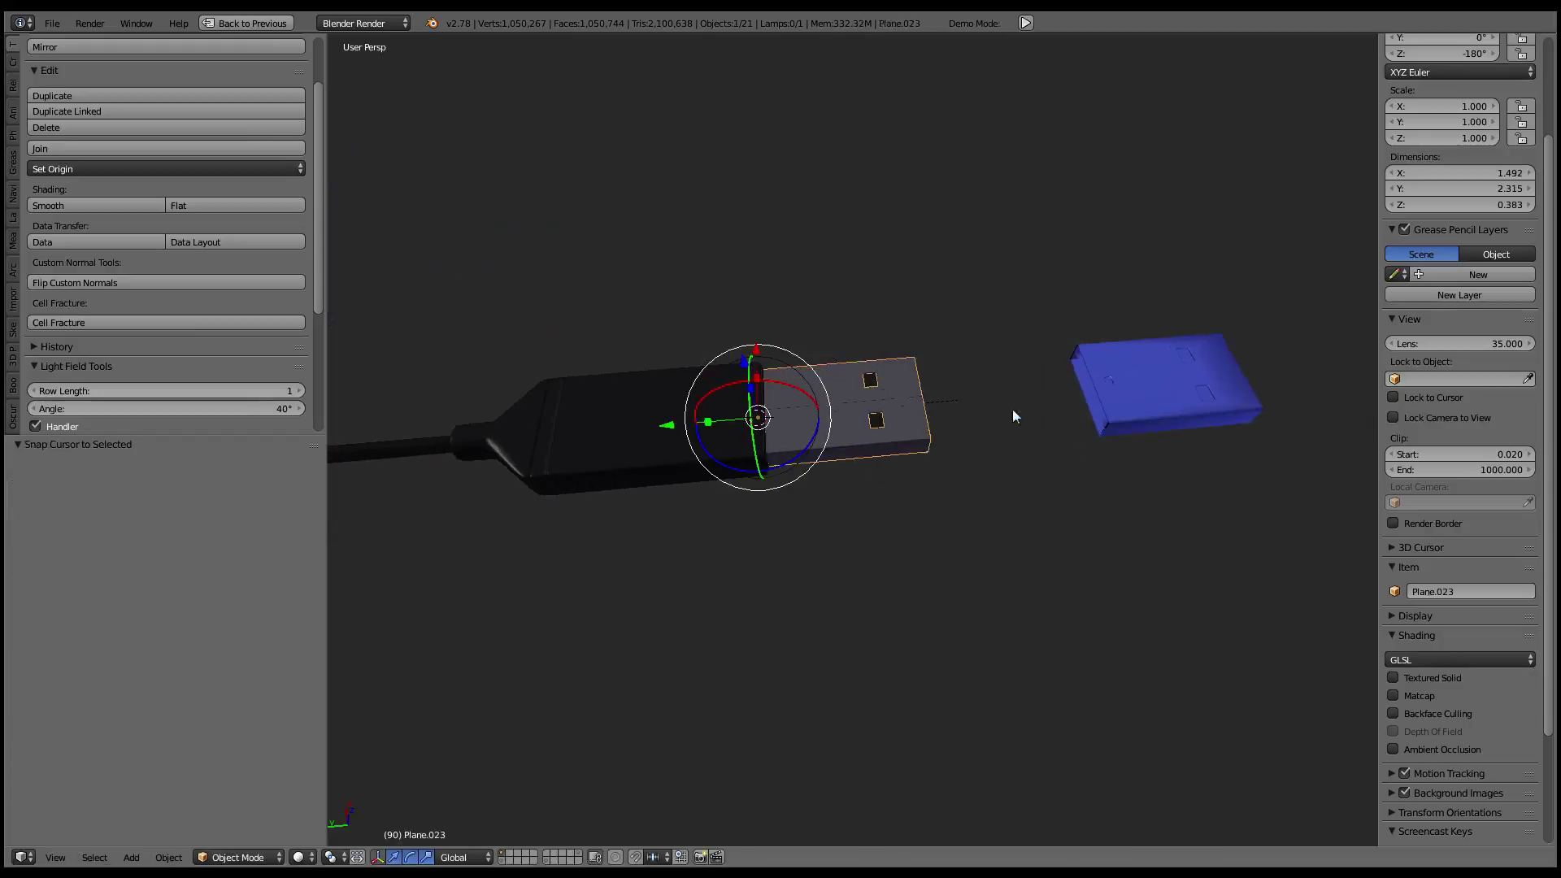
{"action": "right_click", "coordinate": [1187, 393]}
{"action": "key", "text": "shift+s"}
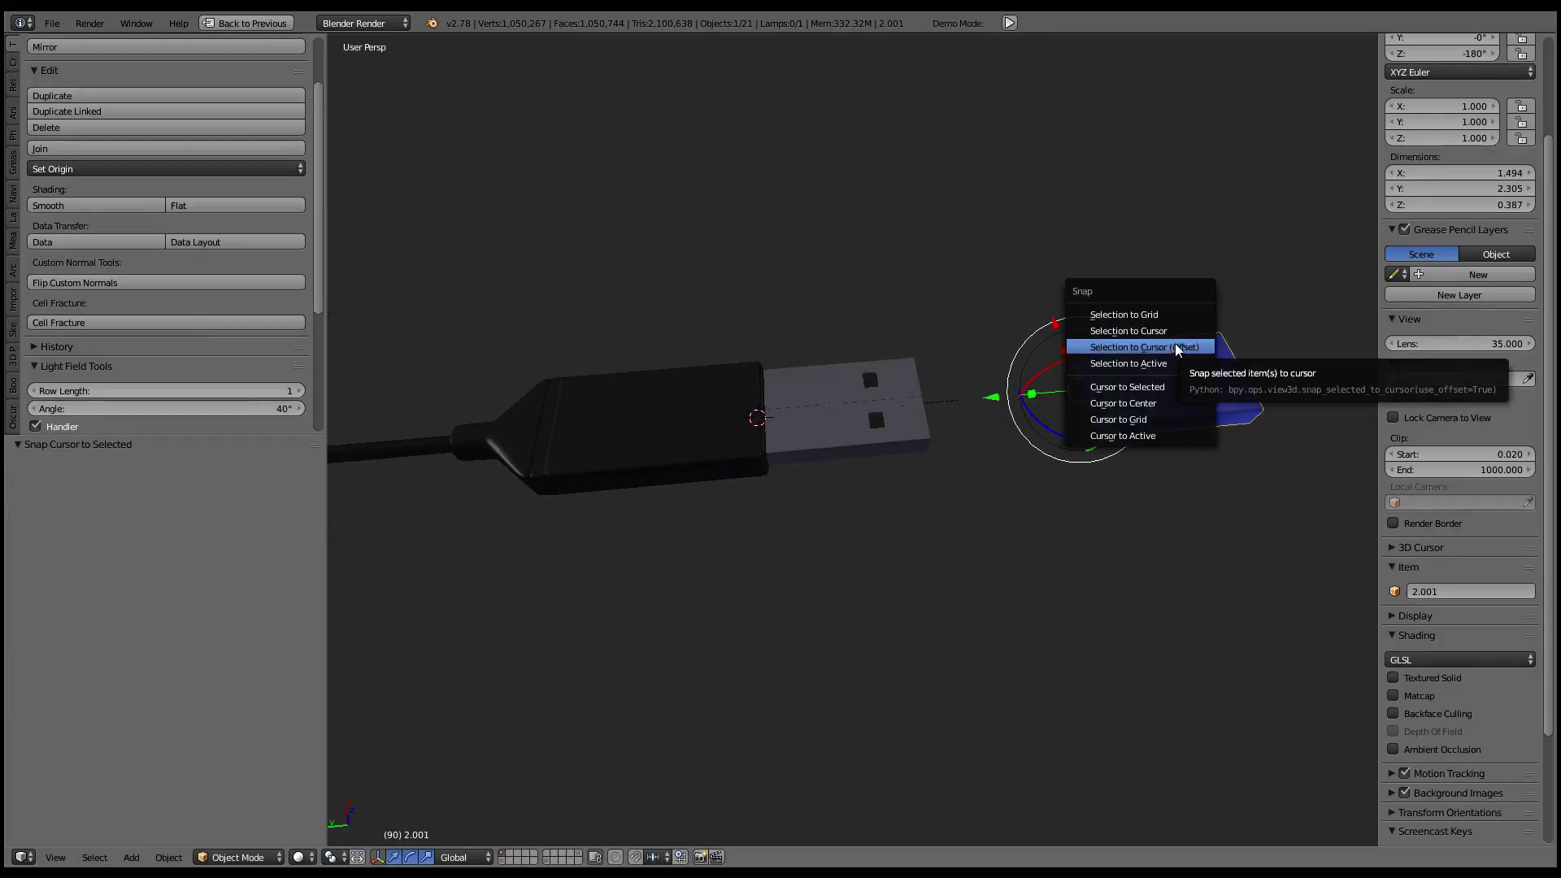
{"action": "left_click", "coordinate": [1160, 331]}
{"action": "right_click", "coordinate": [1196, 380]}
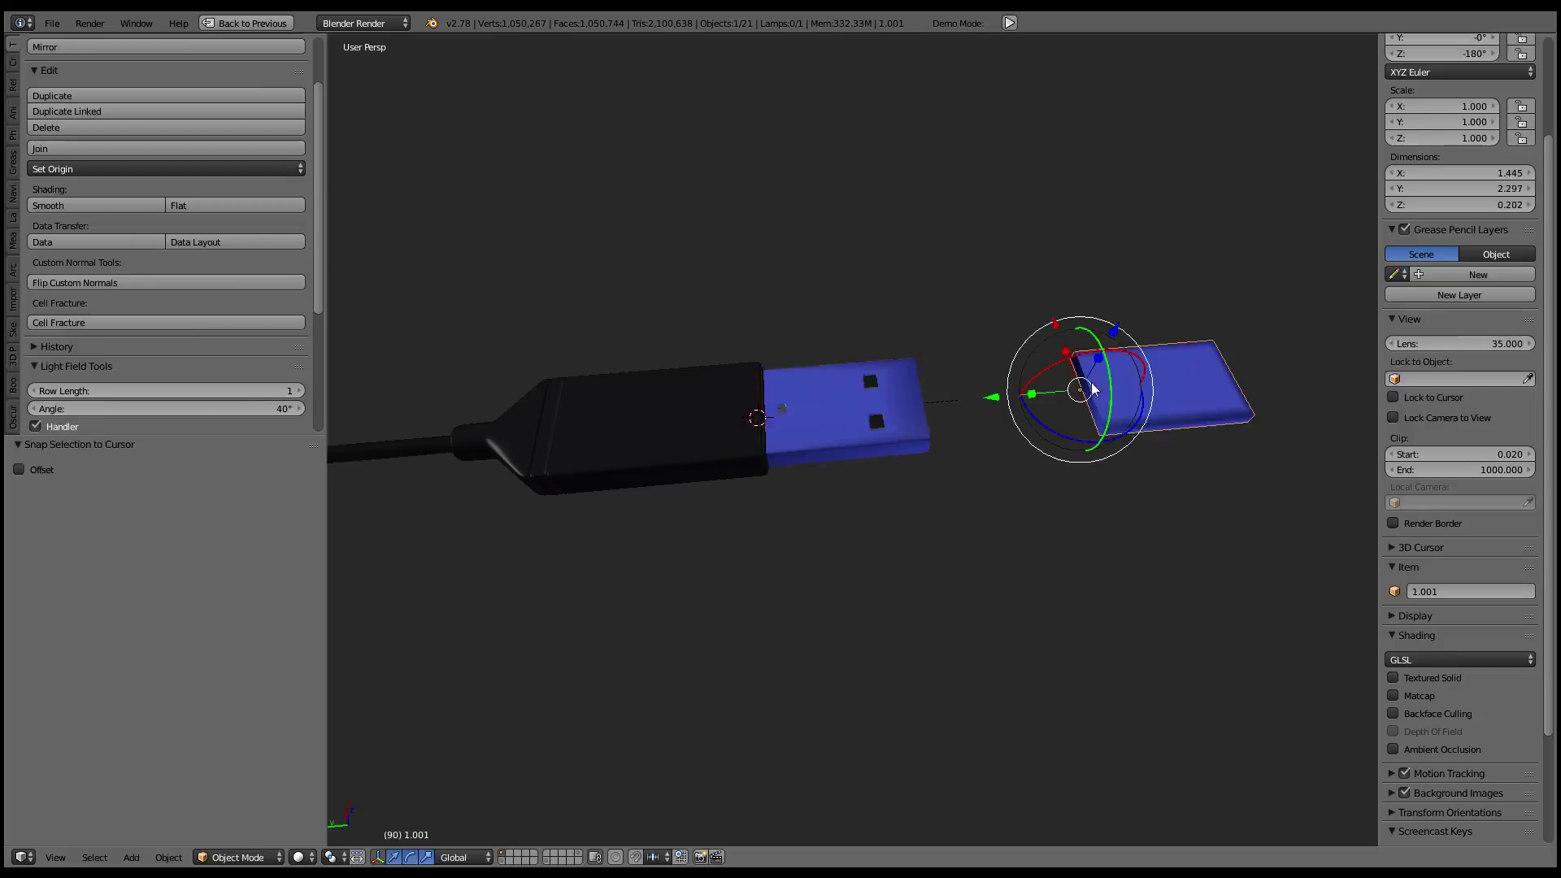
{"action": "key", "text": "shift+s"}
{"action": "left_click", "coordinate": [1250, 397]}
- Rotate both blue plug copies 180° around Y to line up with the plug
{"action": "mouse_move", "coordinate": [1143, 372]}
{"action": "middle_mouse_down"}
{"action": "mouse_move", "coordinate": [853, 324]}
{"action": "mouse_move", "coordinate": [983, 464]}
{"action": "mouse_move", "coordinate": [824, 371]}
{"action": "mouse_move", "coordinate": [825, 446]}
{"action": "mouse_move", "coordinate": [967, 446]}
{"action": "middle_mouse_up"}
{"action": "scroll", "coordinate": [968, 446], "scroll_direction": "up", "scroll_amount": 4}
{"action": "right_click", "coordinate": [1115, 429], "text": "shift"}
{"action": "key", "text": "g"}
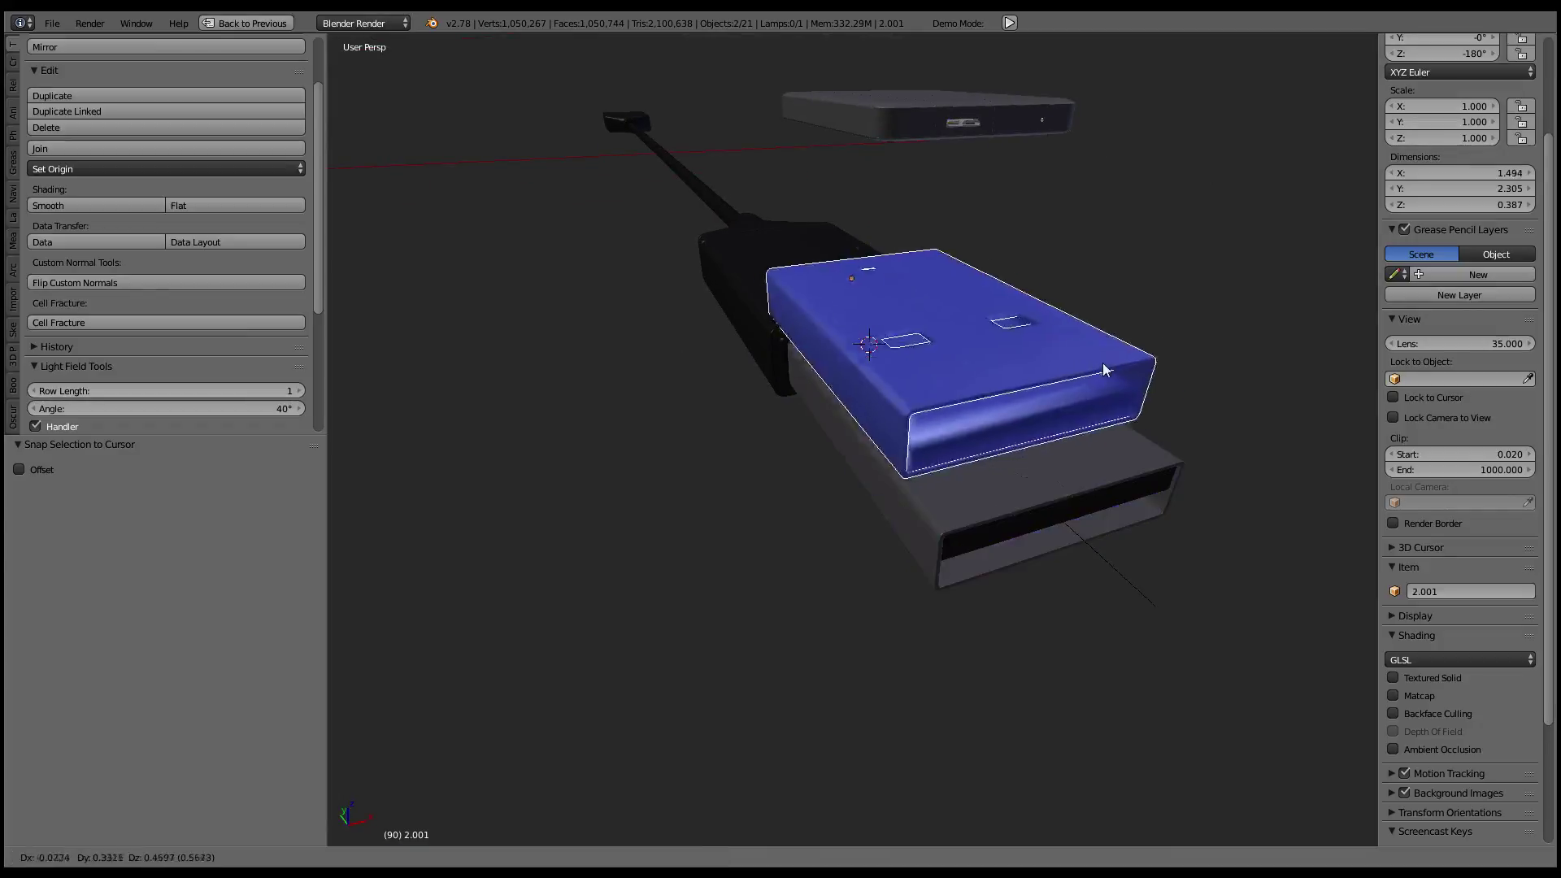
{"action": "right_click", "coordinate": [923, 344]}
{"action": "middle_click_drag", "start_coordinate": [923, 344], "coordinate": [1017, 466]}
{"action": "key", "text": "g"}
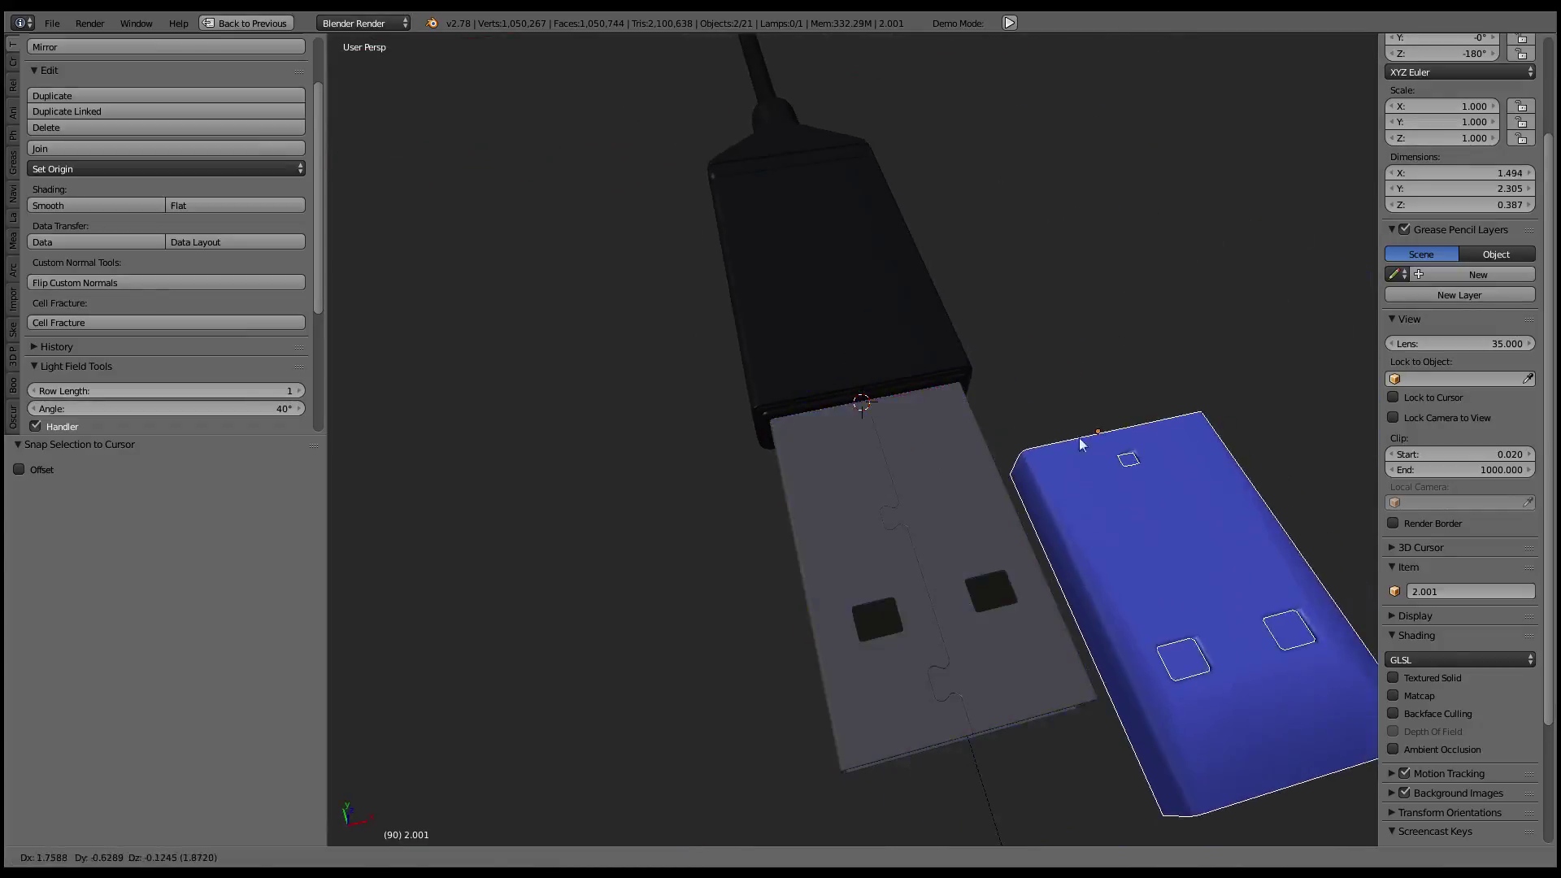
{"action": "right_click", "coordinate": [904, 345]}
{"action": "type", "text": "ry"}
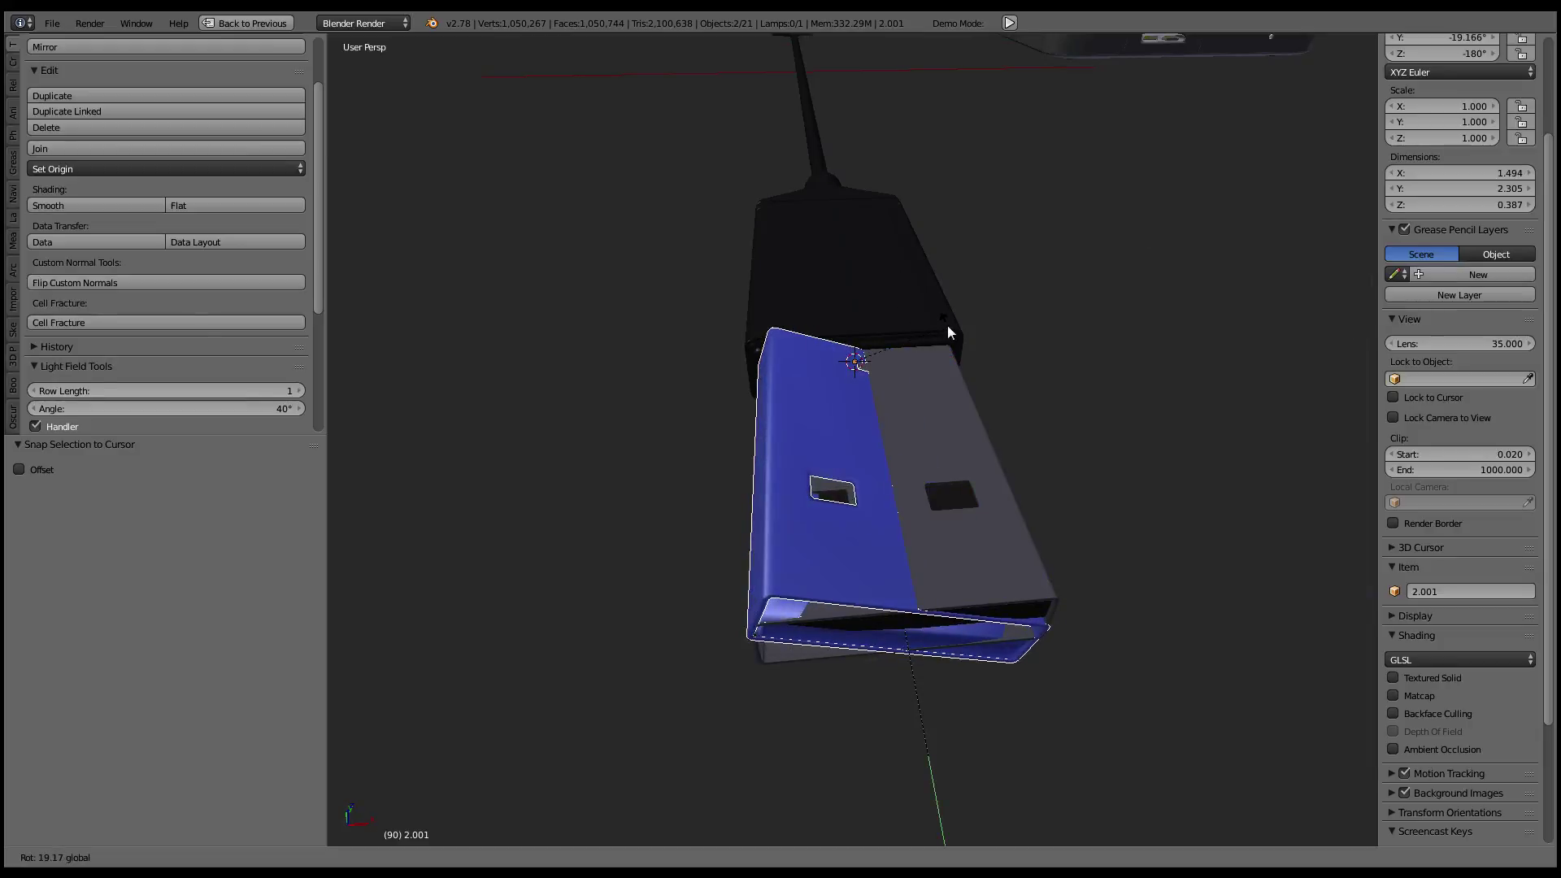
{"action": "type", "text": "180"}
{"action": "key", "text": "Return"}
- Hide the blue pieces and grey metal plug to check the black housing, then unhide all
{"action": "mouse_move", "coordinate": [948, 327]}
{"action": "middle_mouse_down"}
{"action": "mouse_move", "coordinate": [945, 397]}
{"action": "mouse_move", "coordinate": [948, 374]}
{"action": "mouse_move", "coordinate": [1011, 427]}
{"action": "mouse_move", "coordinate": [1107, 437]}
{"action": "middle_mouse_up"}
{"action": "key", "text": "h"}
{"action": "left_click", "coordinate": [1057, 514]}
{"action": "key", "text": "h"}
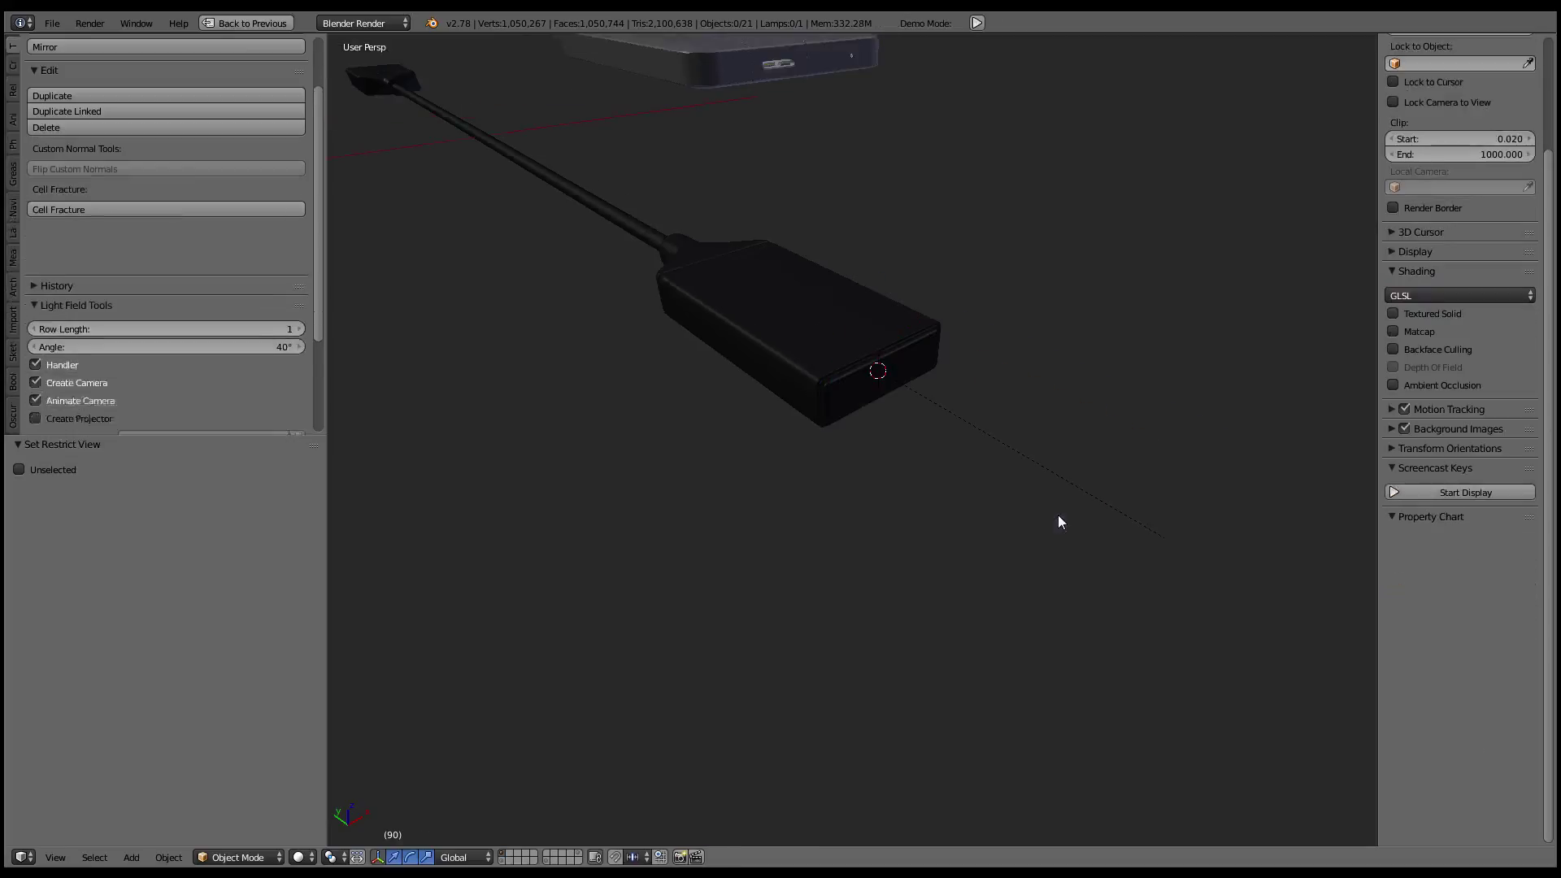
{"action": "middle_click_drag", "start_coordinate": [1057, 514], "coordinate": [999, 440]}
{"action": "left_click", "coordinate": [883, 397]}
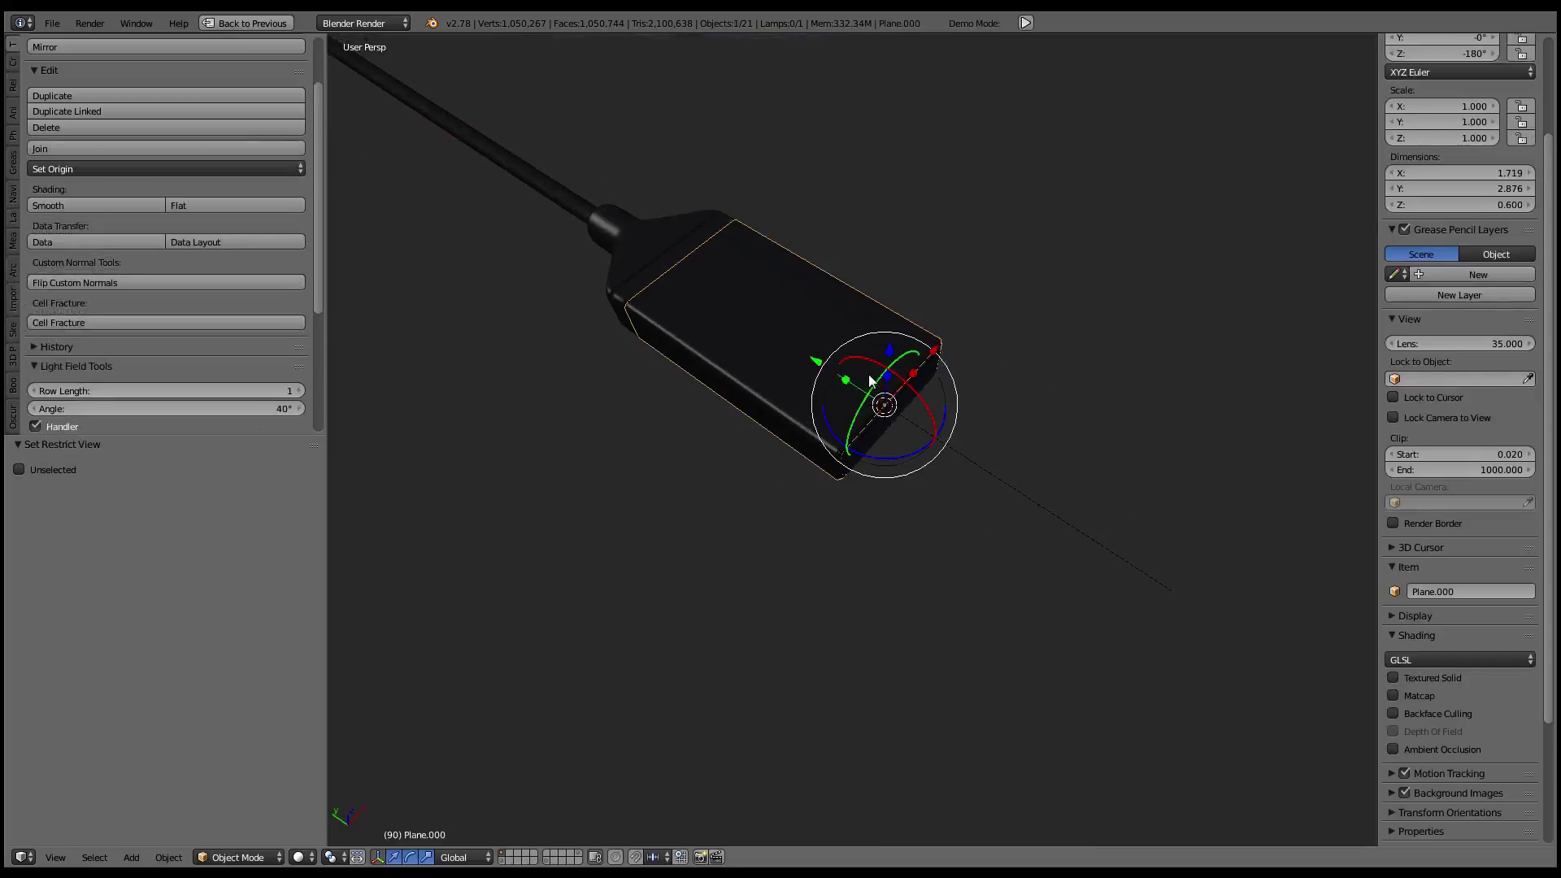
{"action": "key", "text": "alt+h"}
- Hide the blue plug body copy and inspect the black plug housing
{"action": "mouse_move", "coordinate": [868, 374]}
{"action": "middle_mouse_down"}
{"action": "mouse_move", "coordinate": [991, 441]}
{"action": "mouse_move", "coordinate": [864, 362]}
{"action": "middle_mouse_up"}
{"action": "left_click", "coordinate": [1003, 454]}
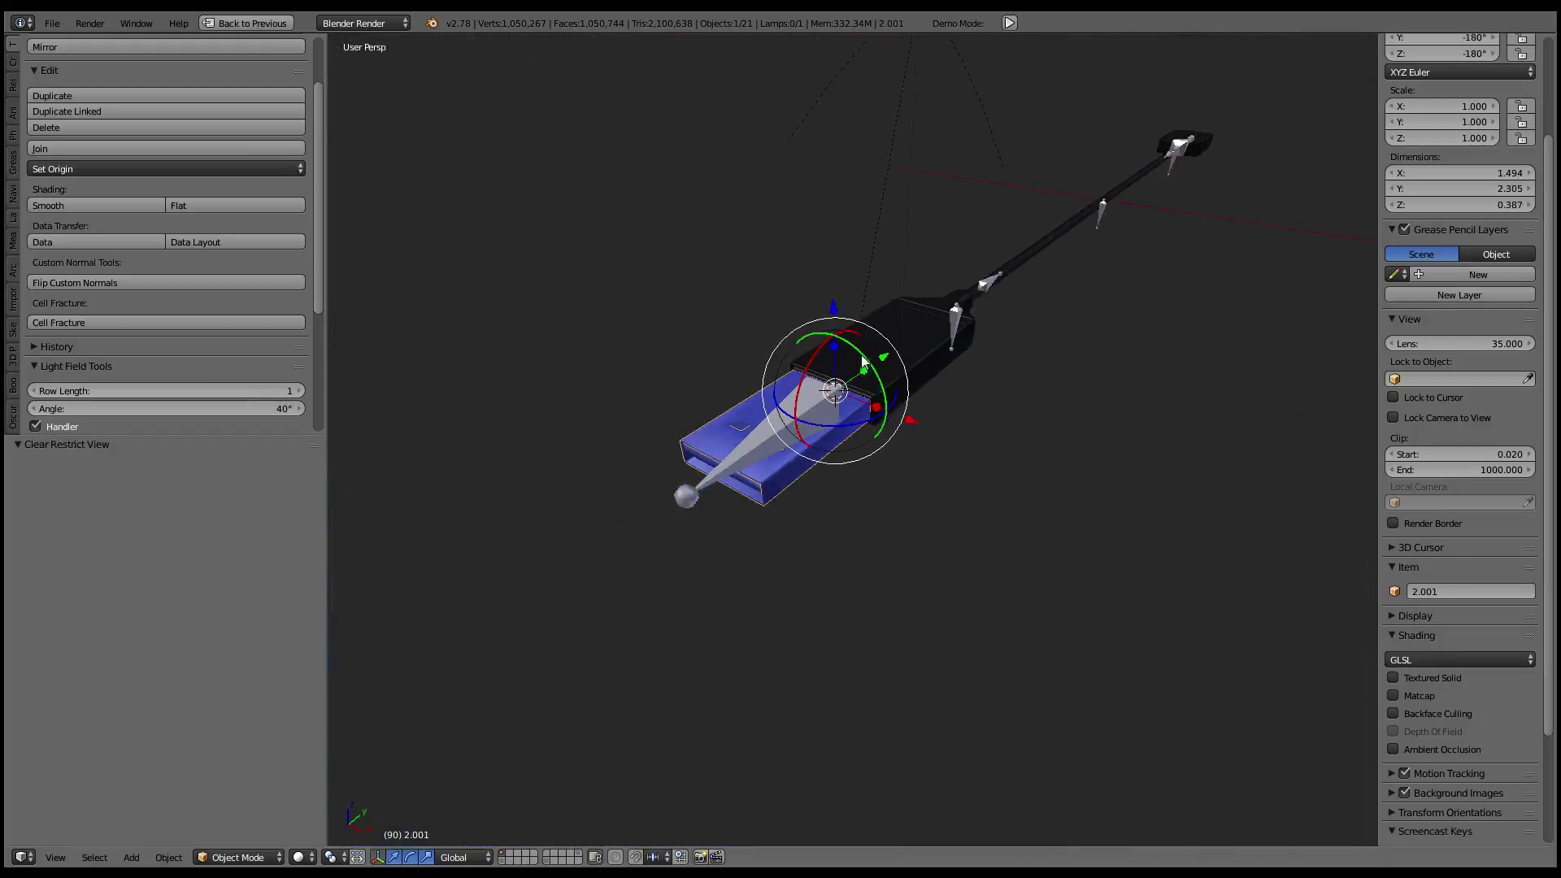
{"action": "scroll", "coordinate": [865, 362], "scroll_direction": "down", "scroll_amount": 5}
{"action": "key", "text": "h"}
{"action": "middle_click_drag", "start_coordinate": [912, 268], "coordinate": [872, 361]}
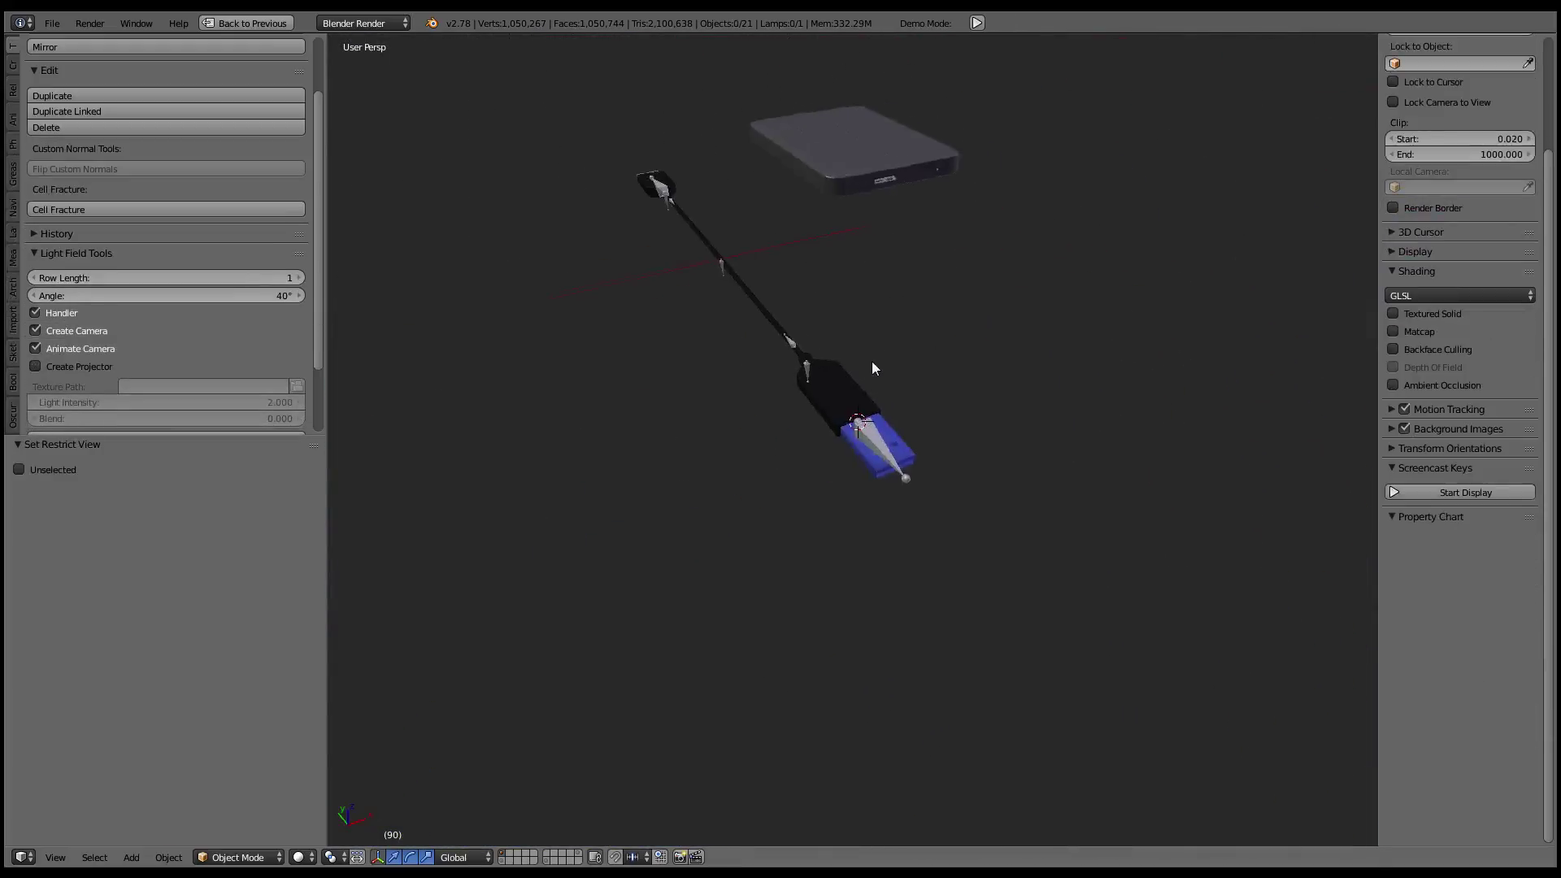
{"action": "scroll", "coordinate": [939, 441], "scroll_direction": "up", "scroll_amount": 3}
{"action": "scroll", "coordinate": [968, 410], "scroll_direction": "up", "scroll_amount": 2}
{"action": "left_click", "coordinate": [968, 410]}
{"action": "mouse_move", "coordinate": [968, 409]}
{"action": "middle_mouse_down"}
{"action": "mouse_move", "coordinate": [1026, 314]}
{"action": "mouse_move", "coordinate": [1087, 387]}
{"action": "mouse_move", "coordinate": [722, 621]}
{"action": "middle_mouse_up"}
- Show the connector housing layer and orbit around the tapered housing
{"action": "left_click", "coordinate": [552, 862]}
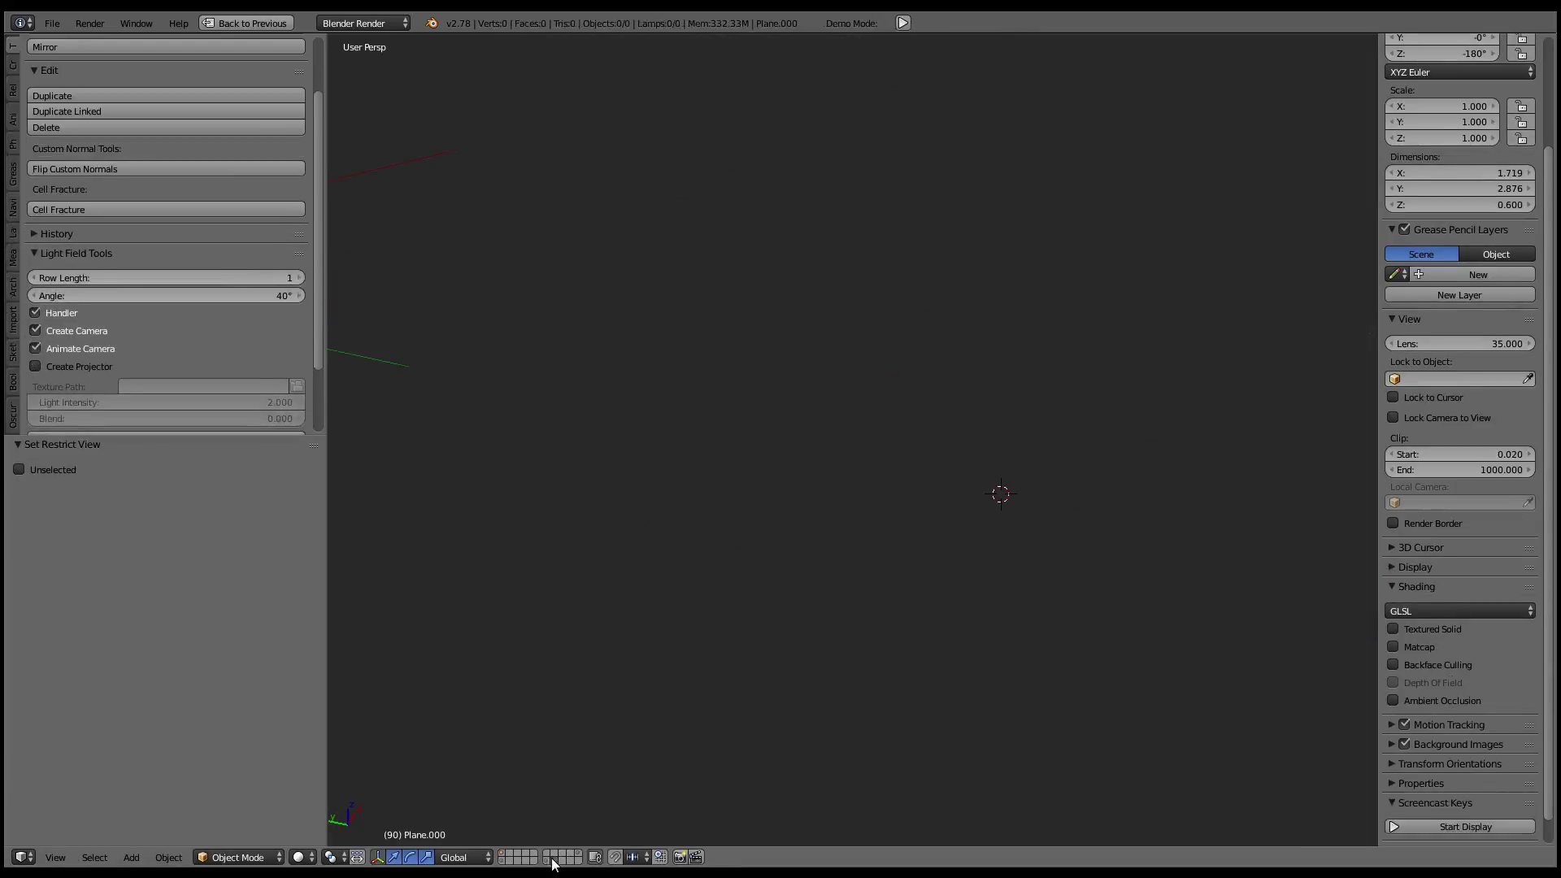
{"action": "left_click", "coordinate": [552, 862]}
{"action": "mouse_move", "coordinate": [730, 395]}
{"action": "middle_mouse_down"}
{"action": "mouse_move", "coordinate": [495, 415]}
{"action": "mouse_move", "coordinate": [964, 447]}
{"action": "middle_mouse_up"}
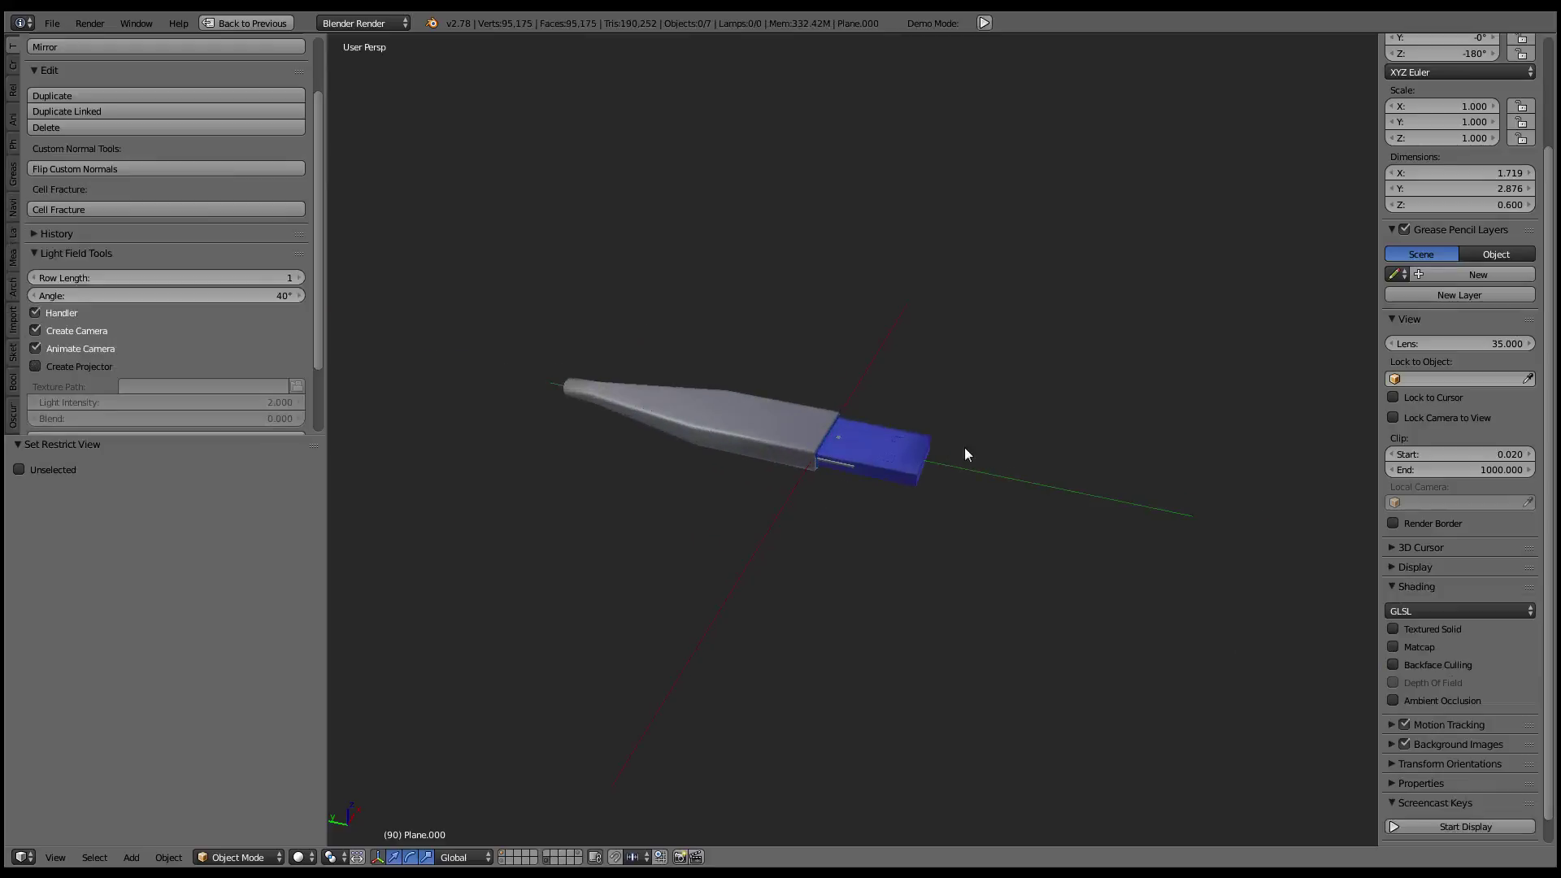
{"action": "right_click", "coordinate": [964, 447]}
{"action": "scroll", "coordinate": [948, 442], "scroll_direction": "up", "scroll_amount": 3}
{"action": "right_click", "coordinate": [900, 489], "text": "shift"}
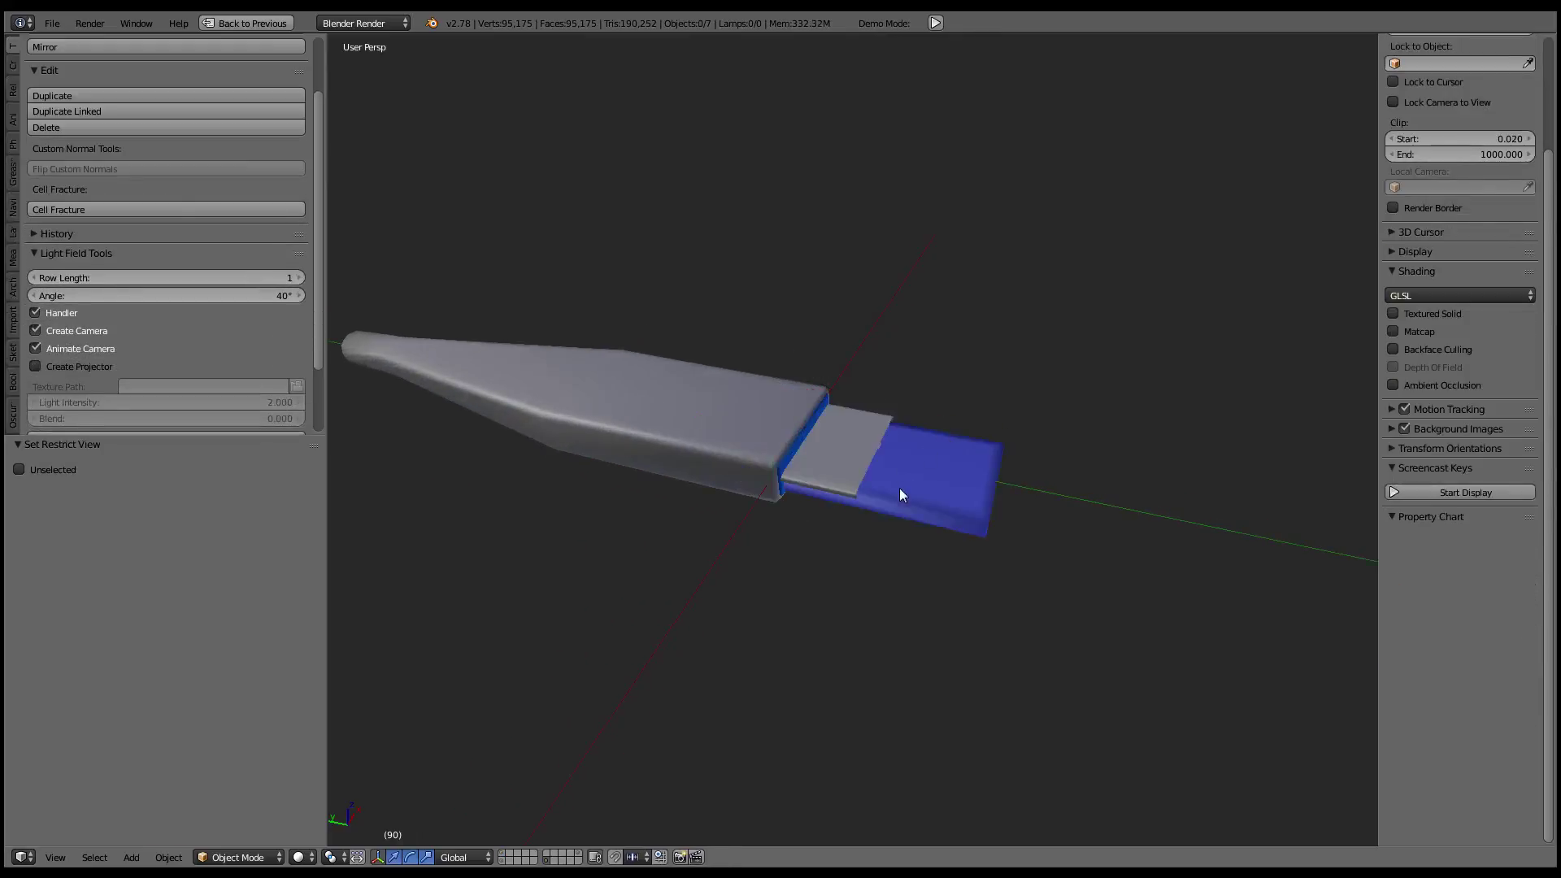
{"action": "scroll", "coordinate": [914, 443], "scroll_direction": "up", "scroll_amount": 2}
{"action": "scroll", "coordinate": [874, 428], "scroll_direction": "up", "scroll_amount": 4}
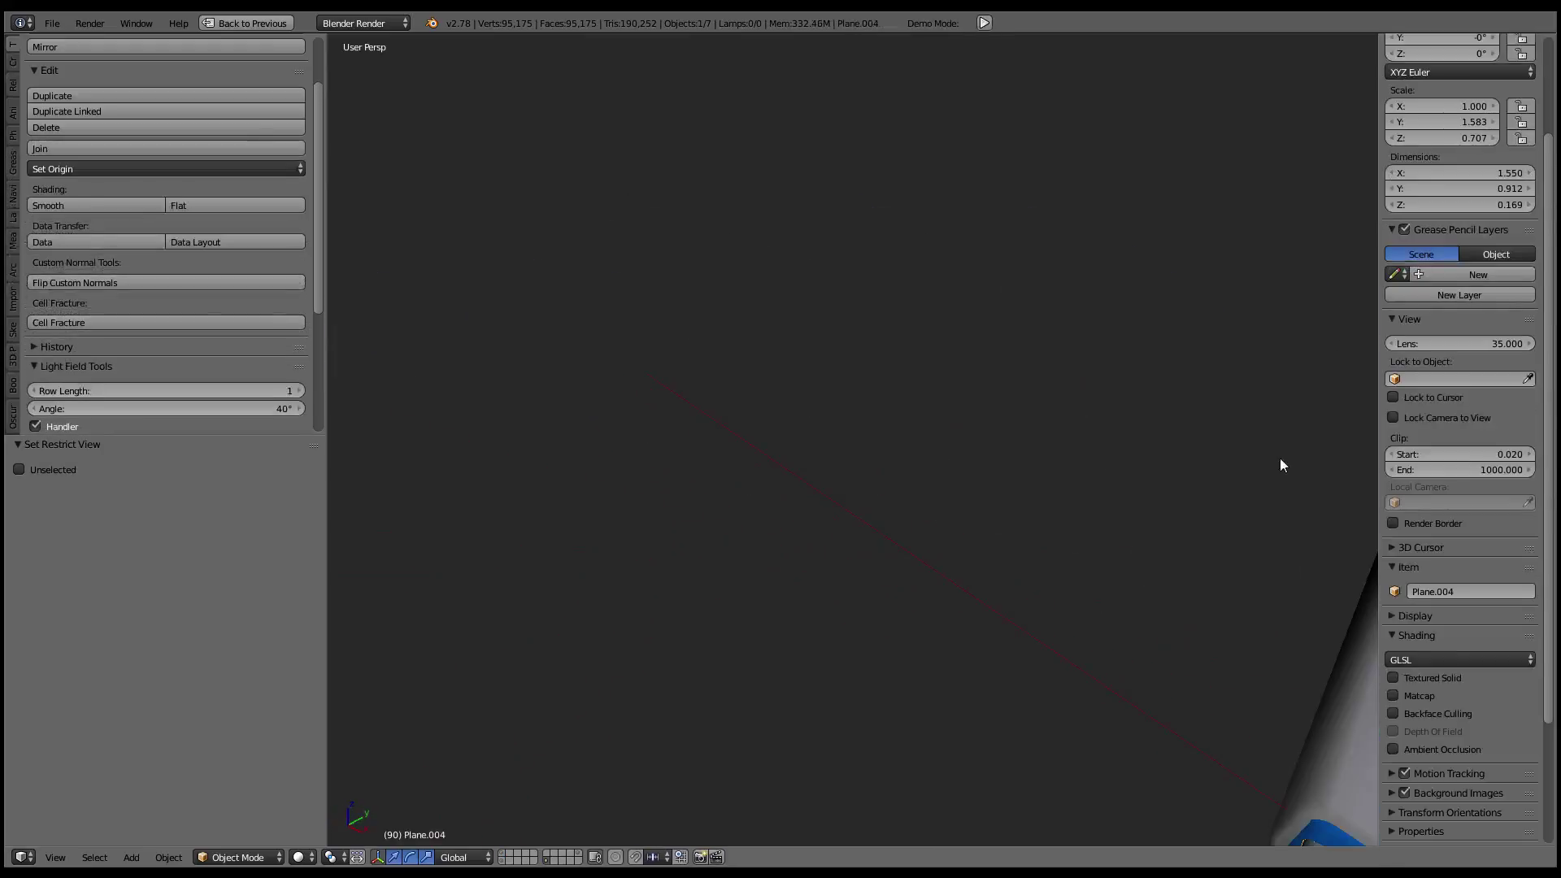
{"action": "scroll", "coordinate": [1281, 465], "scroll_direction": "down", "scroll_amount": 5}
{"action": "mouse_move", "coordinate": [923, 476]}
{"action": "middle_mouse_down"}
{"action": "mouse_move", "coordinate": [1036, 418]}
{"action": "mouse_move", "coordinate": [1007, 343]}
{"action": "mouse_move", "coordinate": [871, 505]}
{"action": "mouse_move", "coordinate": [875, 422]}
{"action": "mouse_move", "coordinate": [899, 495]}
{"action": "mouse_move", "coordinate": [943, 494]}
{"action": "middle_mouse_up"}
- Select the small blue piece and the grey tapered housing together
{"action": "right_click", "coordinate": [883, 486], "text": "shift"}
{"action": "right_click", "coordinate": [850, 471]}
{"action": "key", "text": "g"}
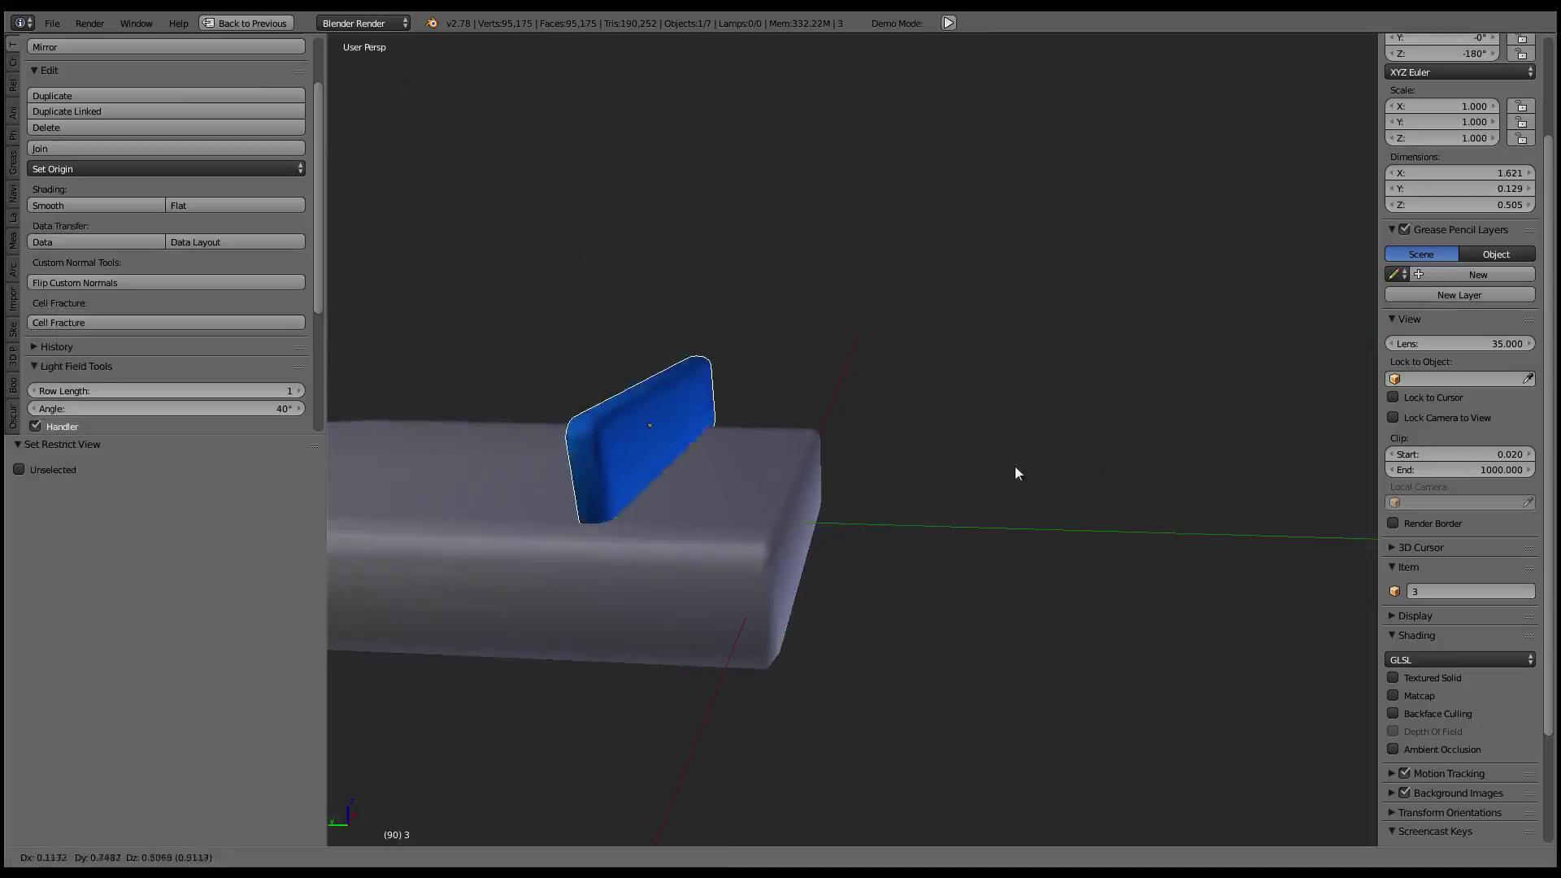
{"action": "key", "text": "Escape"}
{"action": "mouse_move", "coordinate": [1134, 389]}
{"action": "middle_mouse_down"}
{"action": "mouse_move", "coordinate": [1008, 427]}
{"action": "mouse_move", "coordinate": [973, 460]}
{"action": "middle_mouse_up"}
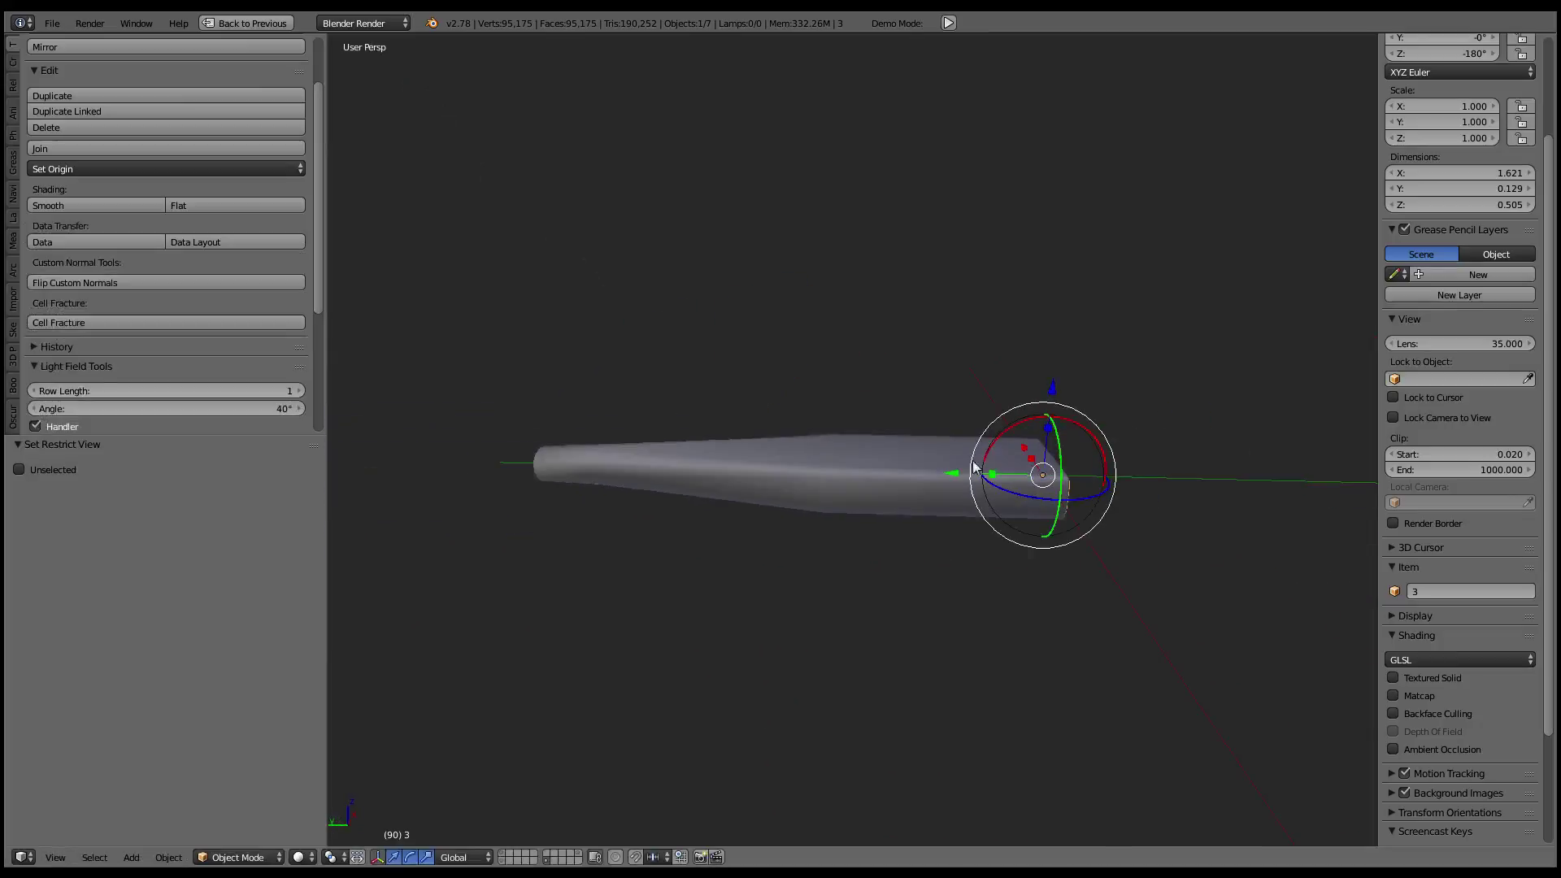
{"action": "right_click", "coordinate": [954, 462], "text": "shift"}
{"action": "mouse_move", "coordinate": [947, 354]}
{"action": "middle_mouse_down"}
{"action": "mouse_move", "coordinate": [950, 427]}
{"action": "mouse_move", "coordinate": [1063, 561]}
{"action": "middle_mouse_up"}
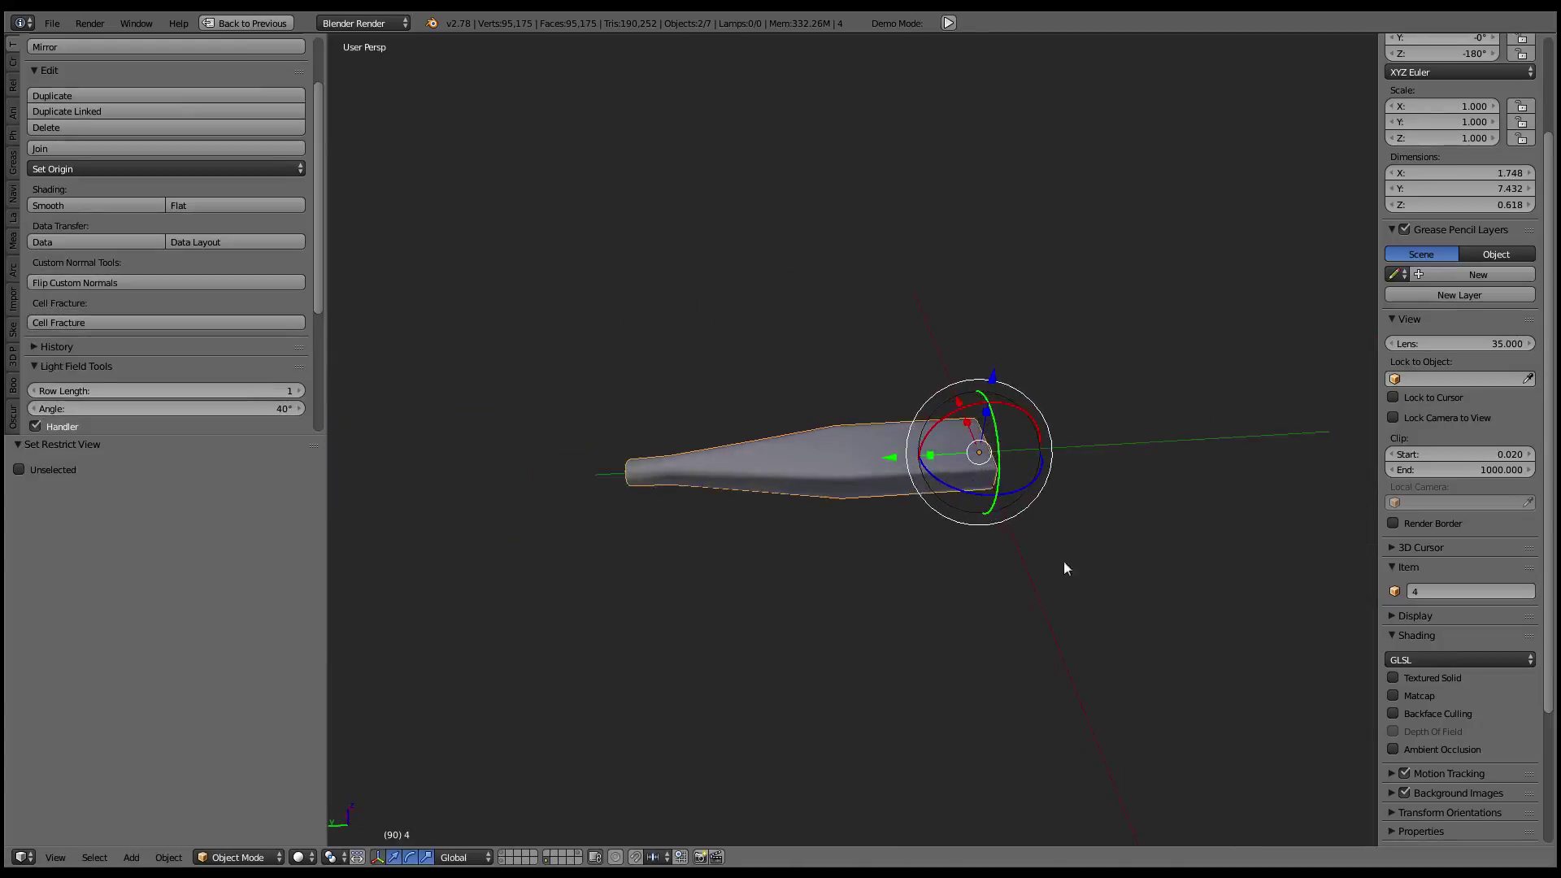
- Duplicate both onto the cable's layer and show that layer alongside
{"action": "key", "text": "g"}
{"action": "key", "text": "Escape"}
{"action": "key", "text": "shift+d"}
{"action": "key", "text": "Escape"}
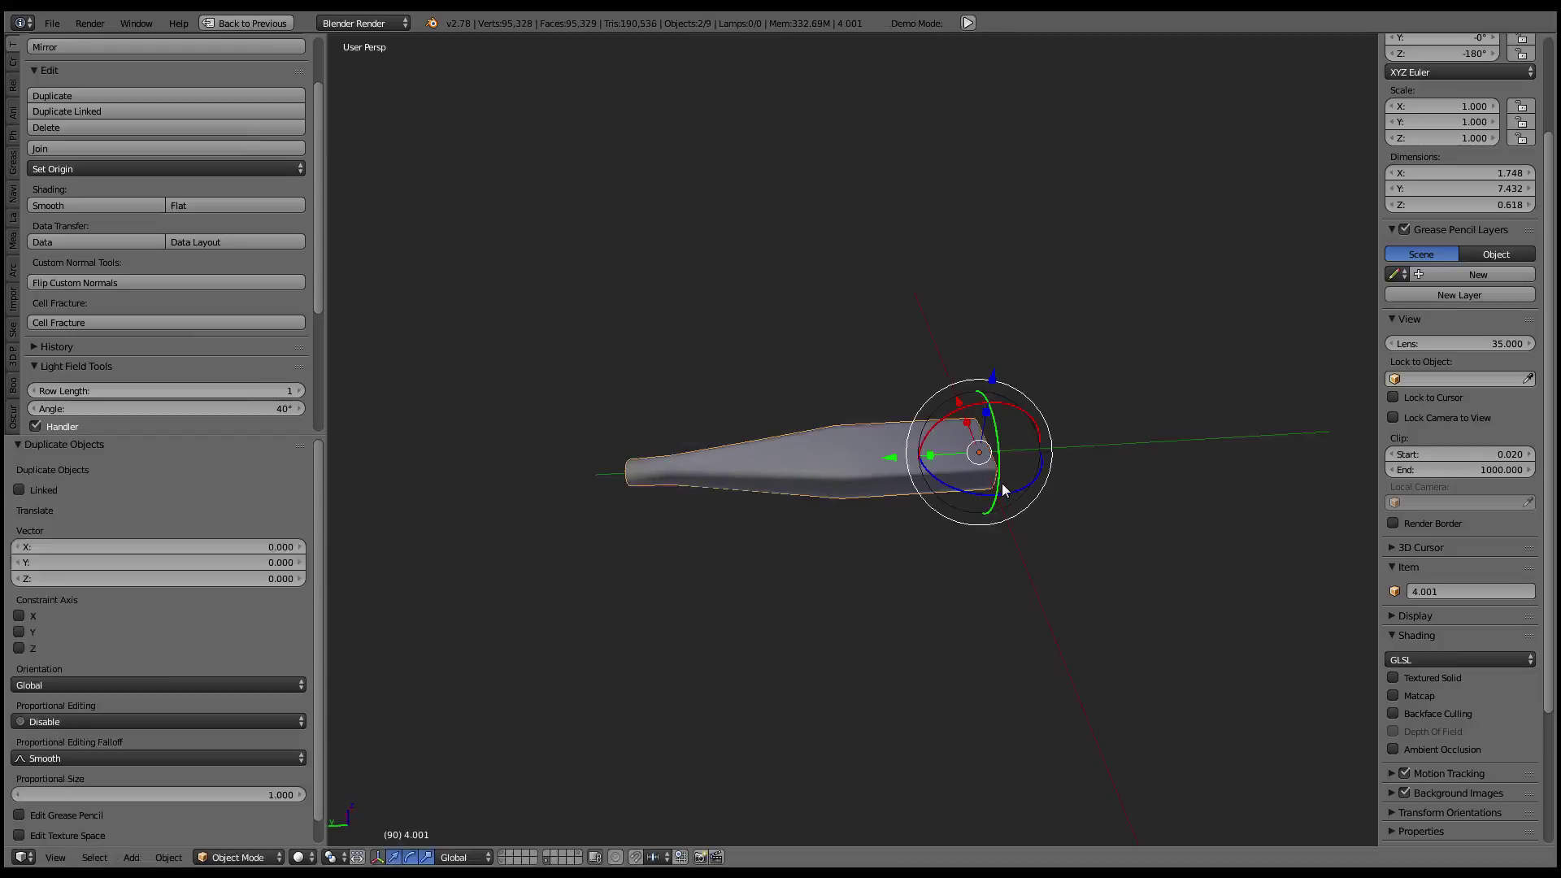
{"action": "key", "text": "m"}
{"action": "left_click", "coordinate": [1148, 513]}
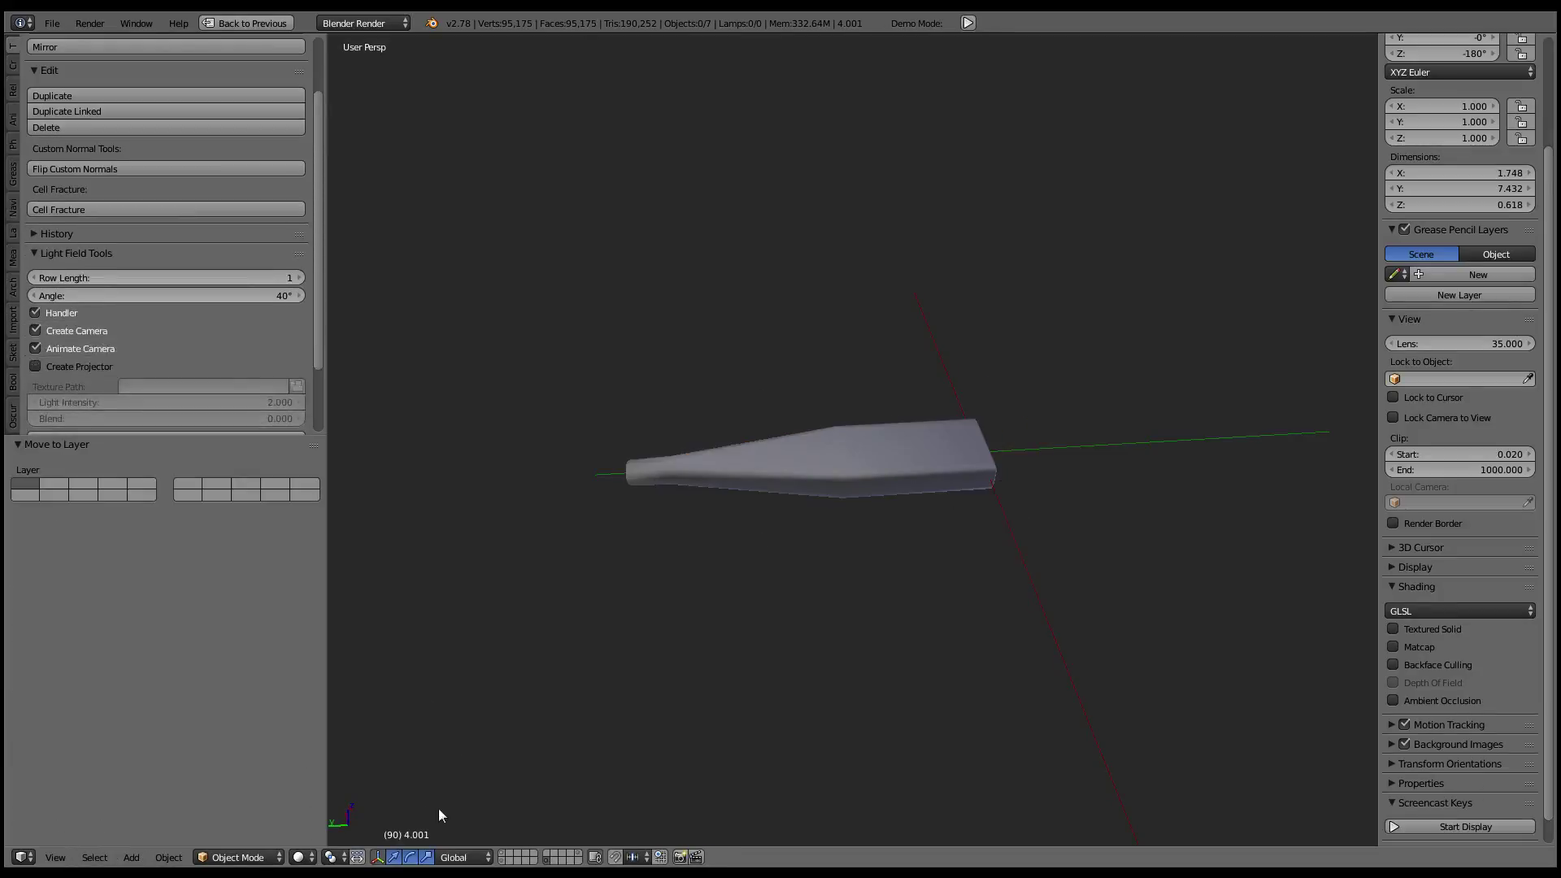
{"action": "left_click", "coordinate": [505, 855], "text": "shift"}
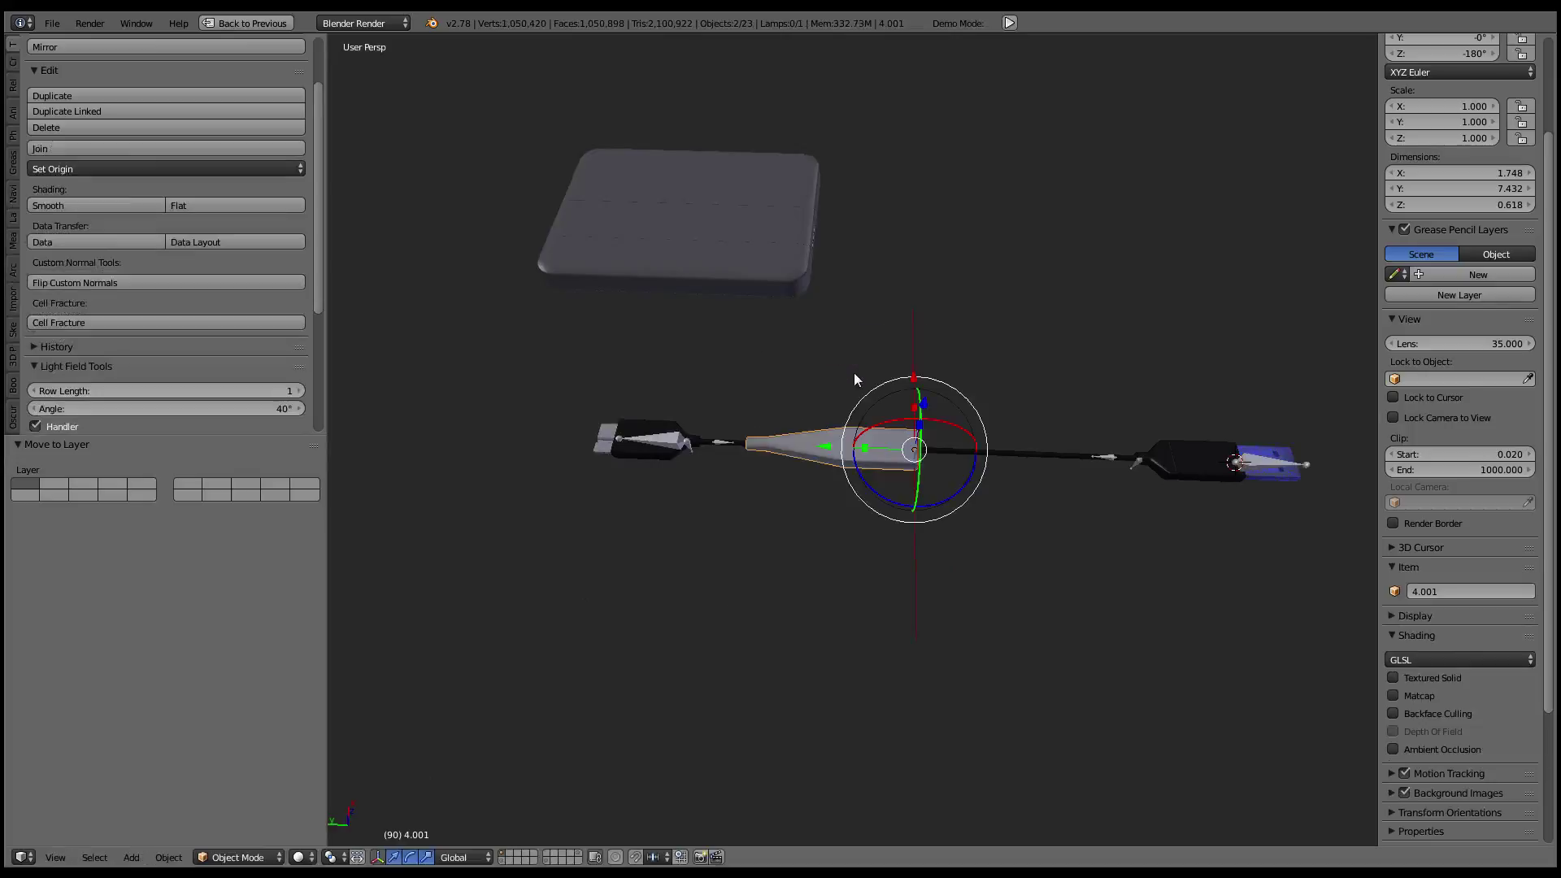
- Snap the housing copy to the 3D cursor on the cable's plug end
{"action": "key", "text": "shift+s"}
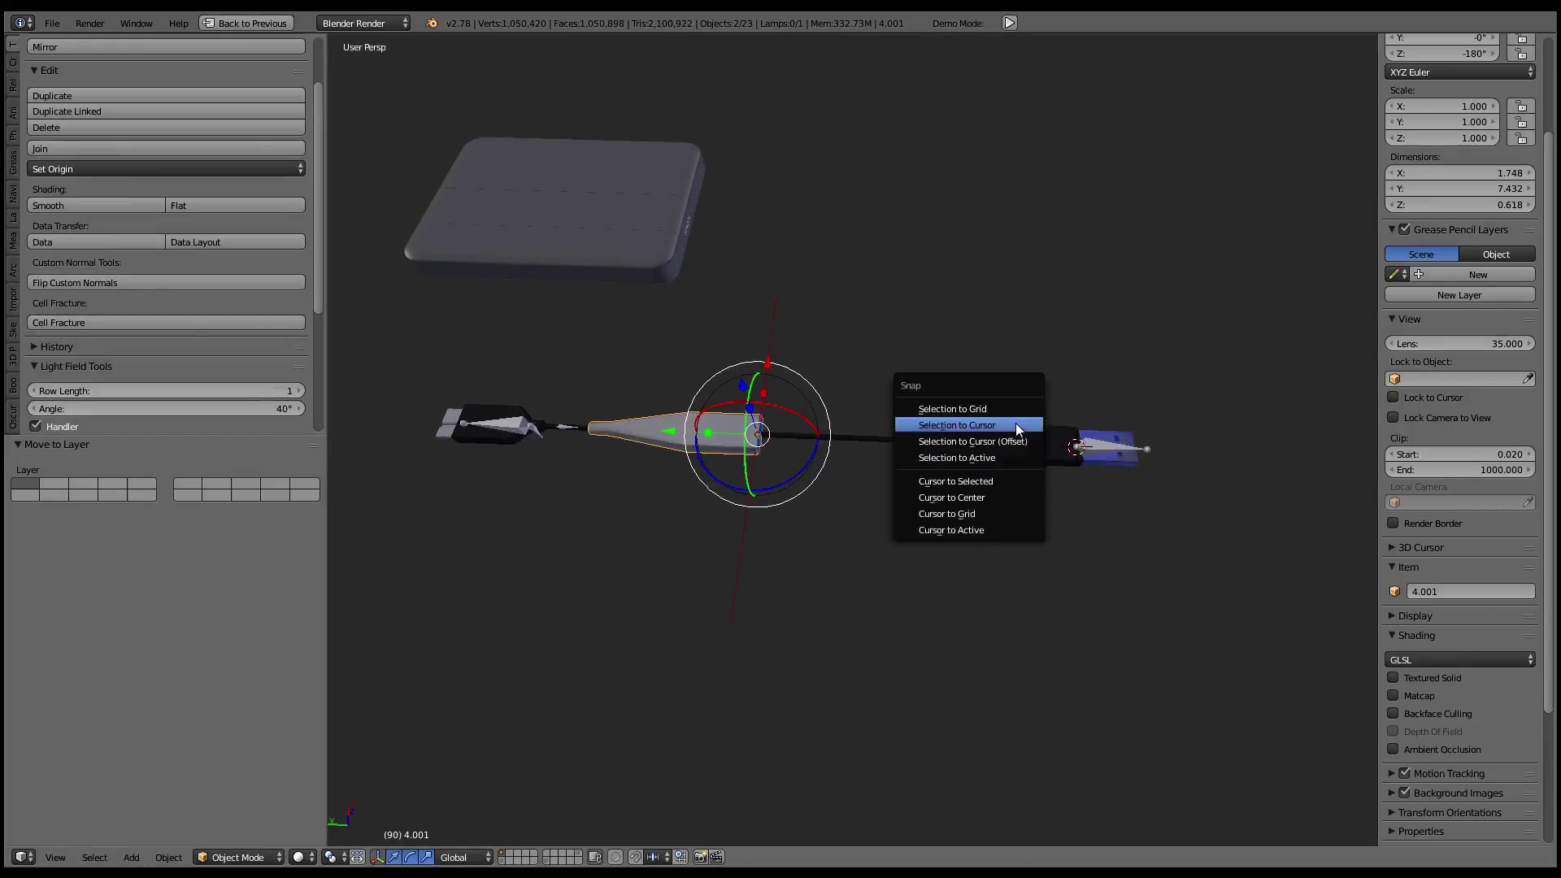
{"action": "left_click", "coordinate": [1016, 423]}
{"action": "scroll", "coordinate": [1017, 423], "scroll_direction": "up", "scroll_amount": 2}
{"action": "scroll", "coordinate": [919, 410], "scroll_direction": "up", "scroll_amount": 2}
{"action": "scroll", "coordinate": [953, 416], "scroll_direction": "up", "scroll_amount": 2}
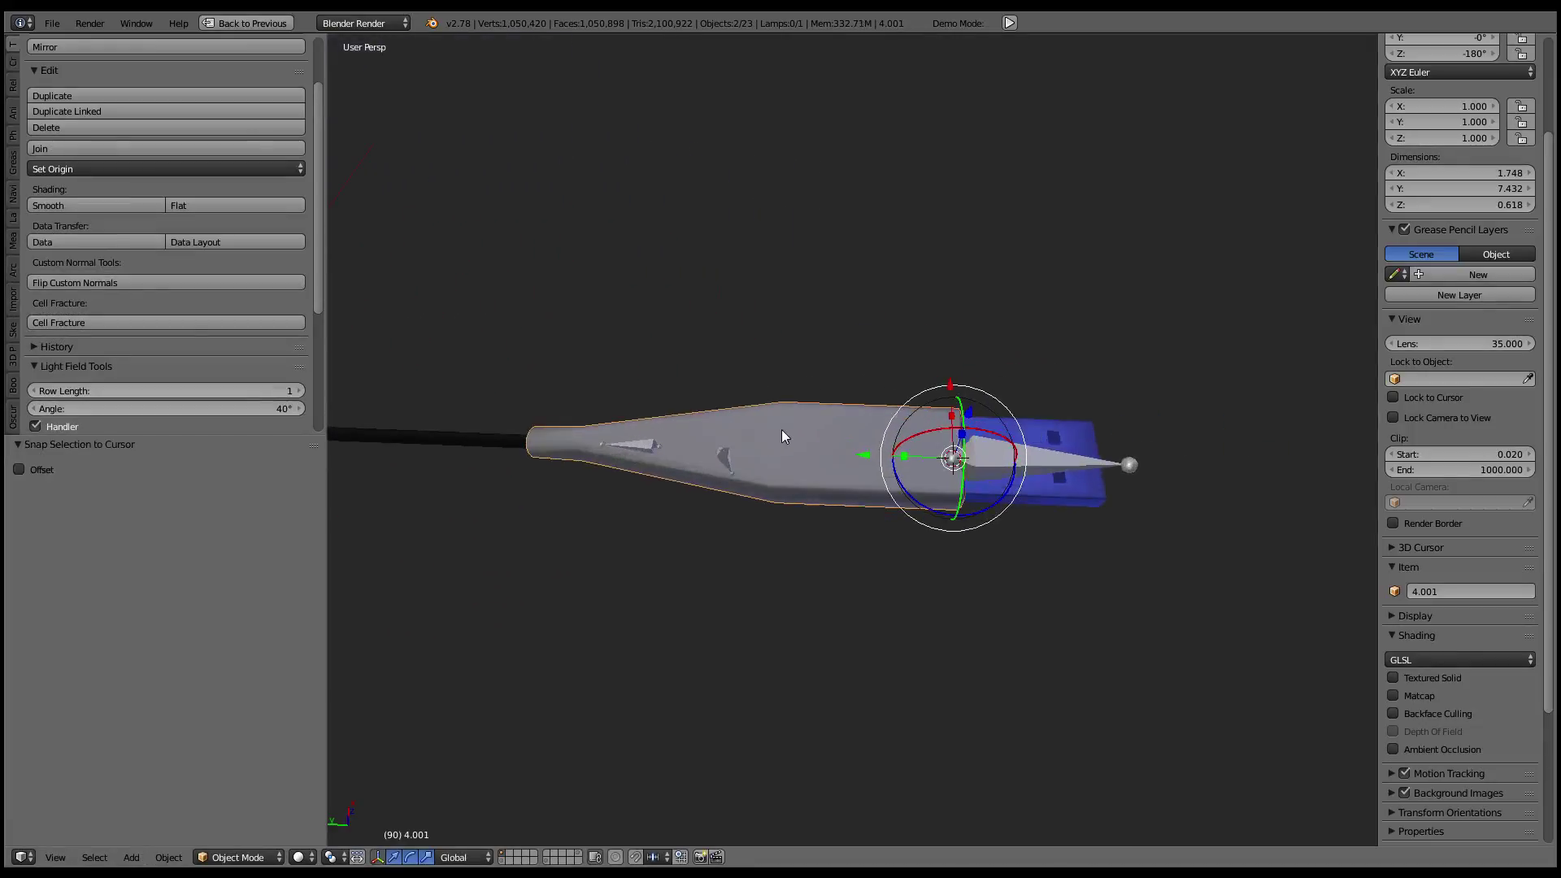
{"action": "mouse_move", "coordinate": [789, 398]}
{"action": "middle_mouse_down"}
{"action": "mouse_move", "coordinate": [936, 390]}
{"action": "mouse_move", "coordinate": [1028, 409]}
{"action": "middle_mouse_up"}
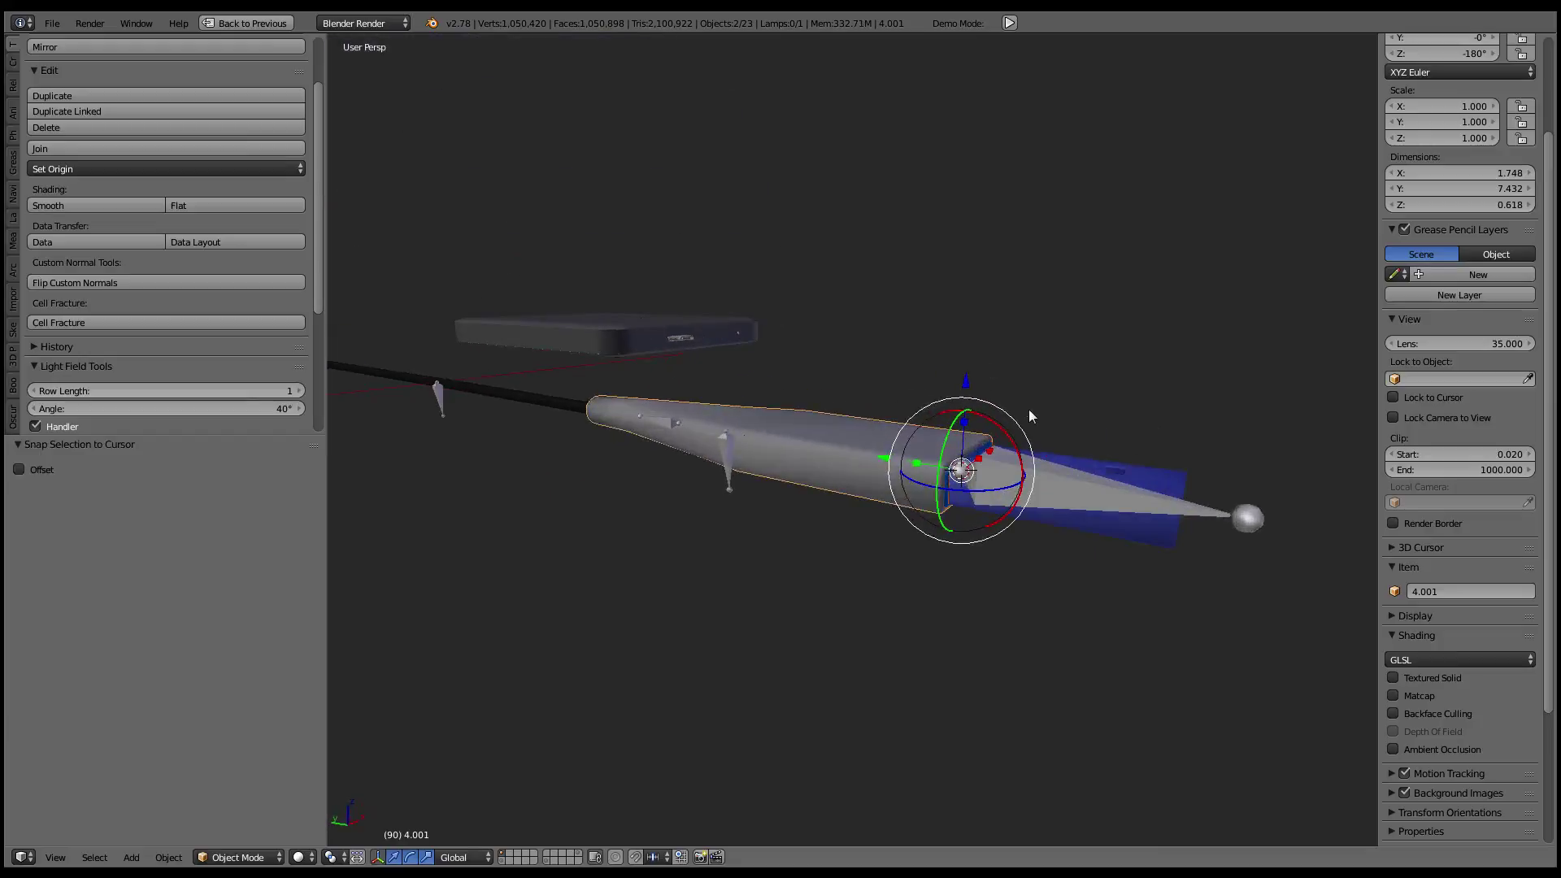
- Inspect the black plug housing and grey connector housing, then hide the grey housing
{"action": "right_click", "coordinate": [909, 429]}
{"action": "scroll", "coordinate": [909, 429], "scroll_direction": "up", "scroll_amount": 2}
{"action": "key", "text": "g"}
{"action": "key", "text": "Escape"}
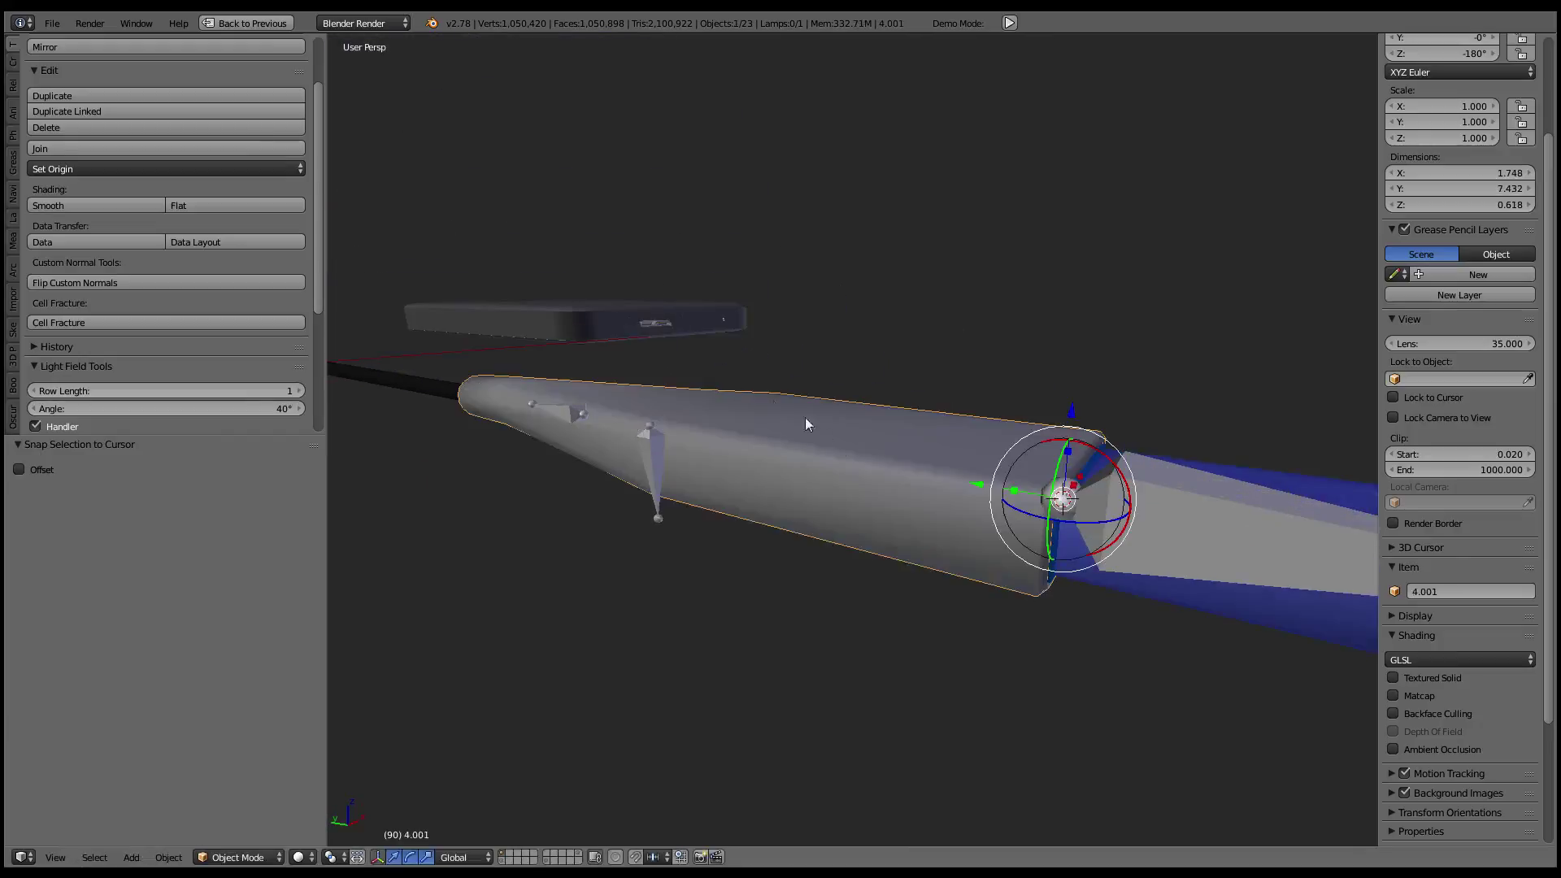
{"action": "key", "text": "g"}
{"action": "key", "text": "Escape"}
{"action": "right_click", "coordinate": [896, 457]}
{"action": "key", "text": "g"}
{"action": "key", "text": "Escape"}
{"action": "middle_click_drag", "start_coordinate": [815, 413], "coordinate": [1068, 572]}
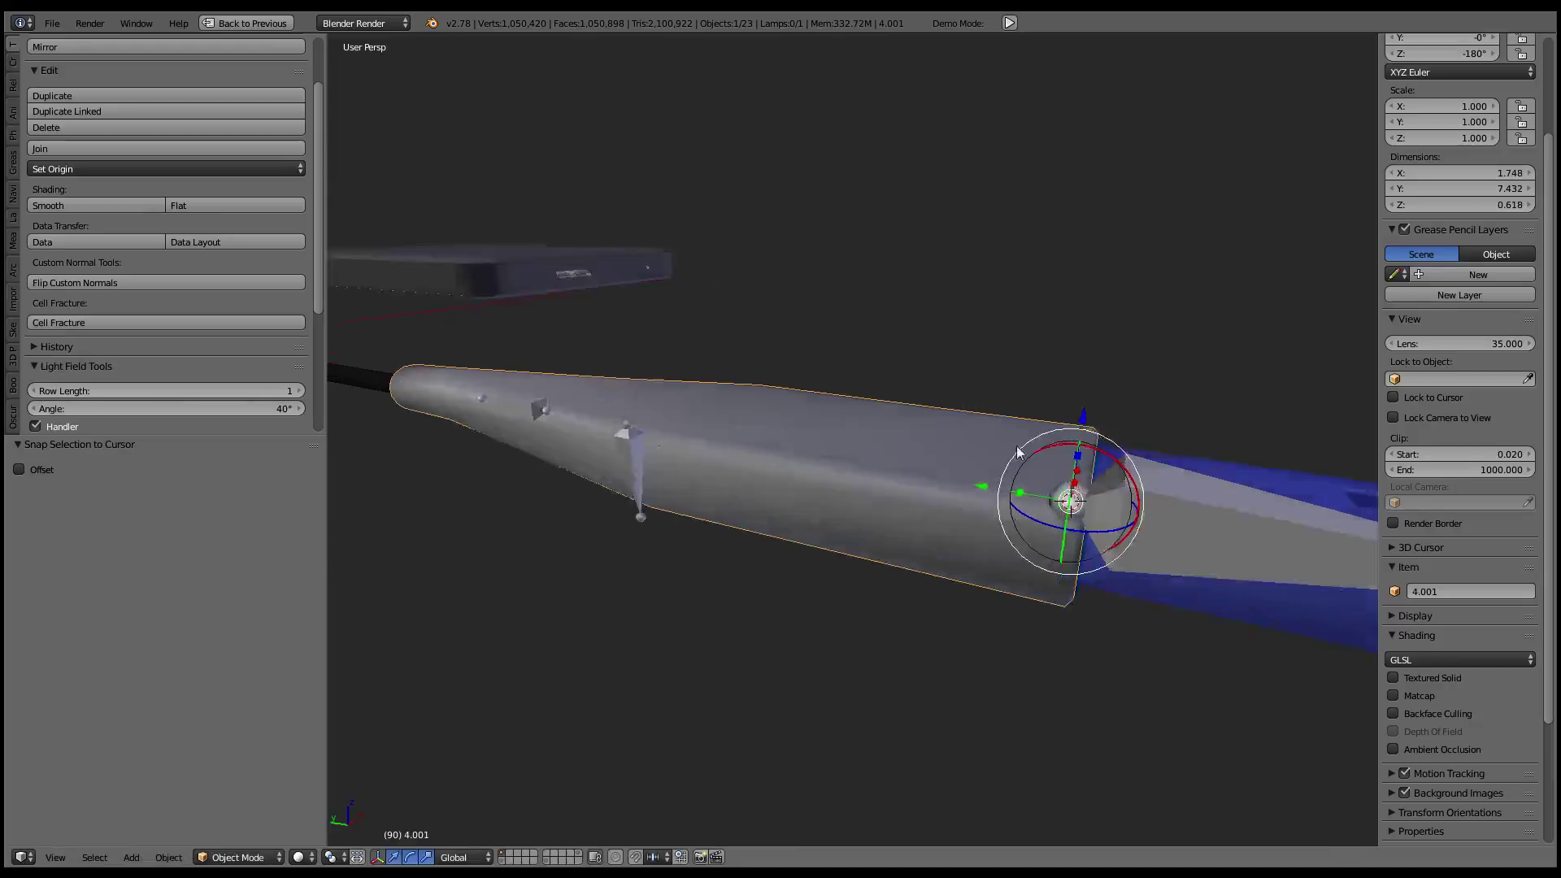
{"action": "mouse_move", "coordinate": [698, 484]}
{"action": "middle_mouse_down"}
{"action": "mouse_move", "coordinate": [931, 470]}
{"action": "mouse_move", "coordinate": [973, 325]}
{"action": "mouse_move", "coordinate": [747, 448]}
{"action": "middle_mouse_up"}
{"action": "key", "text": "h"}
- Hide black piece Plane.007 after unhiding everything, then select housing 4.001
{"action": "right_click", "coordinate": [853, 488]}
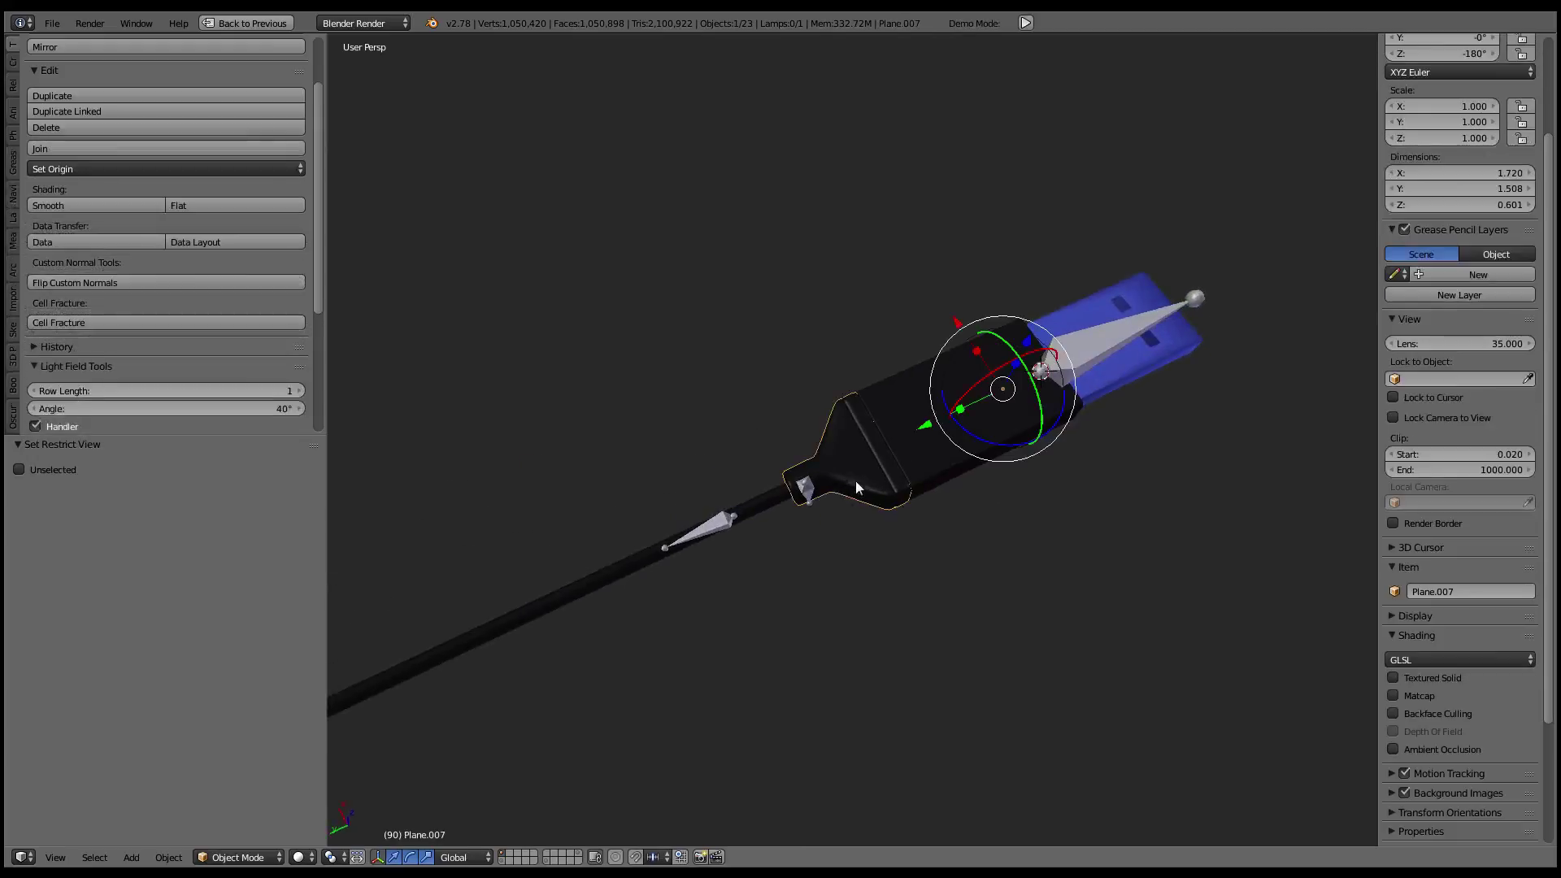
{"action": "mouse_move", "coordinate": [856, 481]}
{"action": "middle_mouse_down"}
{"action": "mouse_move", "coordinate": [1006, 197]}
{"action": "mouse_move", "coordinate": [895, 354]}
{"action": "mouse_move", "coordinate": [1042, 446]}
{"action": "mouse_move", "coordinate": [958, 409]}
{"action": "mouse_move", "coordinate": [882, 563]}
{"action": "mouse_move", "coordinate": [855, 423]}
{"action": "middle_mouse_up"}
{"action": "mouse_move", "coordinate": [914, 602]}
{"action": "middle_mouse_down"}
{"action": "mouse_move", "coordinate": [1130, 511]}
{"action": "mouse_move", "coordinate": [876, 436]}
{"action": "mouse_move", "coordinate": [1033, 417]}
{"action": "mouse_move", "coordinate": [955, 543]}
{"action": "middle_mouse_up"}
{"action": "key", "text": "alt+h"}
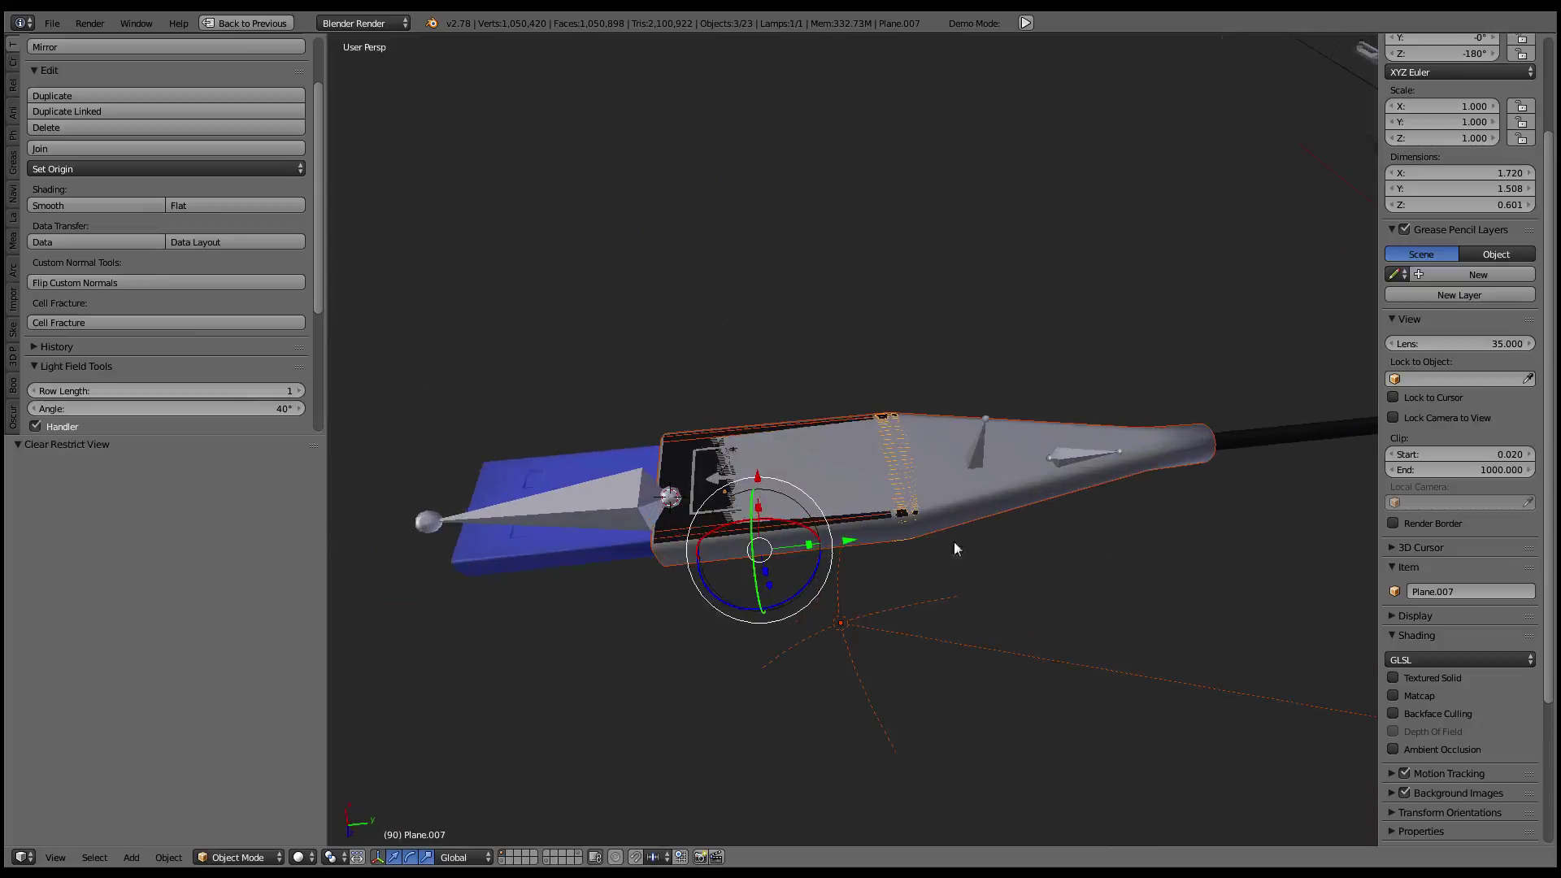
{"action": "key", "text": "h"}
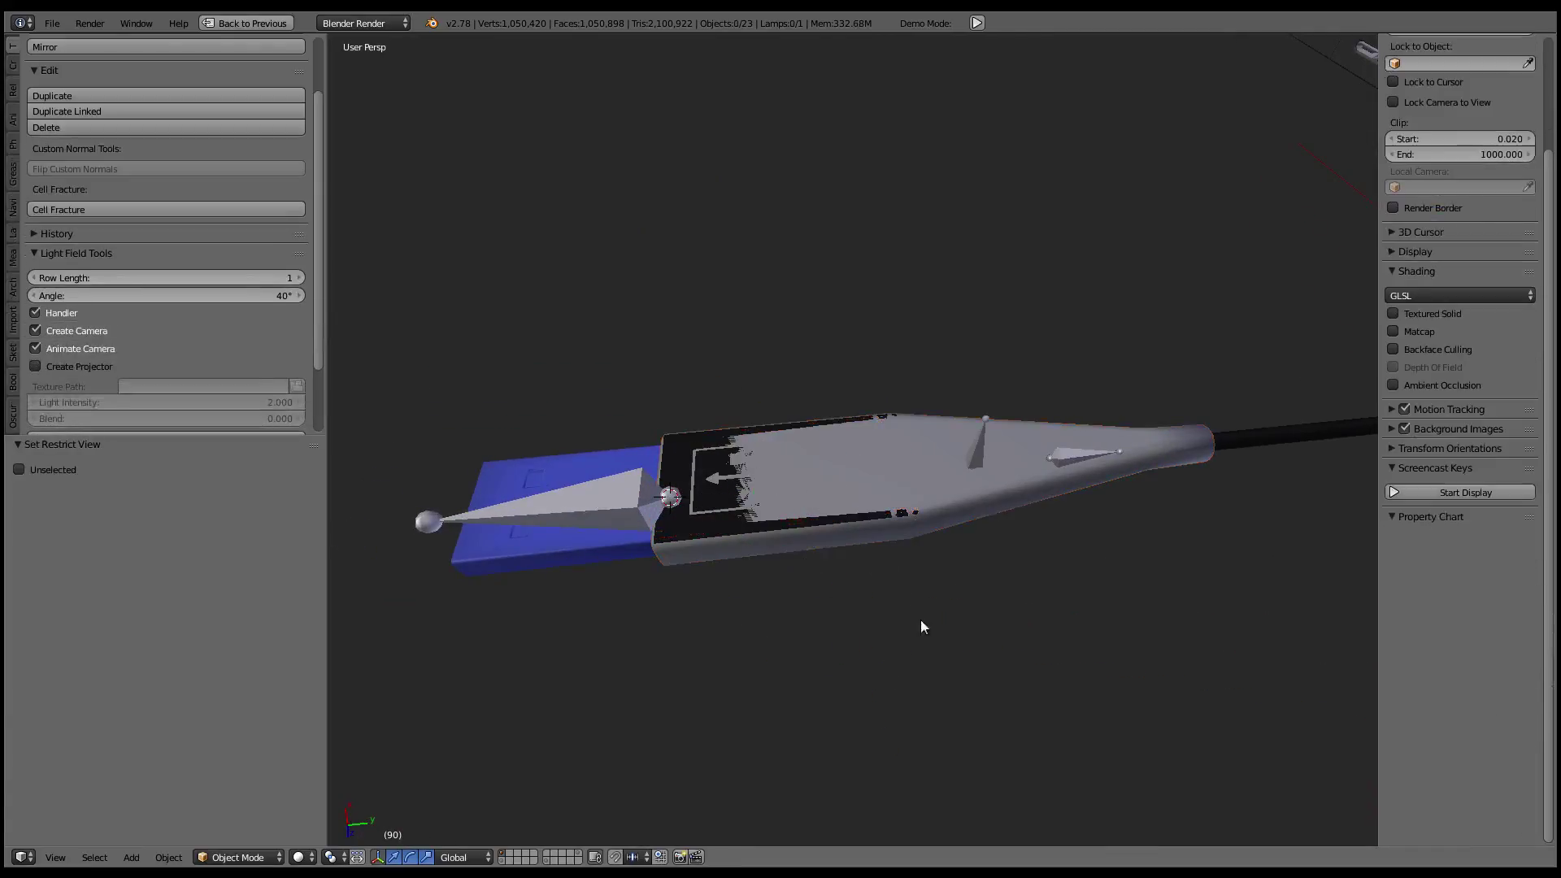
{"action": "right_click", "coordinate": [904, 485]}
{"action": "mouse_move", "coordinate": [905, 485]}
{"action": "middle_mouse_down"}
{"action": "mouse_move", "coordinate": [979, 441]}
{"action": "mouse_move", "coordinate": [1067, 670]}
{"action": "mouse_move", "coordinate": [1095, 622]}
{"action": "mouse_move", "coordinate": [912, 587]}
{"action": "mouse_move", "coordinate": [883, 551]}
{"action": "mouse_move", "coordinate": [1073, 515]}
{"action": "mouse_move", "coordinate": [1057, 474]}
{"action": "mouse_move", "coordinate": [836, 500]}
{"action": "mouse_move", "coordinate": [929, 626]}
{"action": "mouse_move", "coordinate": [982, 522]}
{"action": "mouse_move", "coordinate": [893, 627]}
{"action": "mouse_move", "coordinate": [906, 622]}
{"action": "middle_mouse_up"}
- Duplicate housing 4.001 in place and move the duplicate to a separate layer
{"action": "key", "text": "Tab"}
{"action": "key", "text": "Tab"}
{"action": "key", "text": "shift+d"}
{"action": "key", "text": "Escape"}
{"action": "key", "text": "m"}
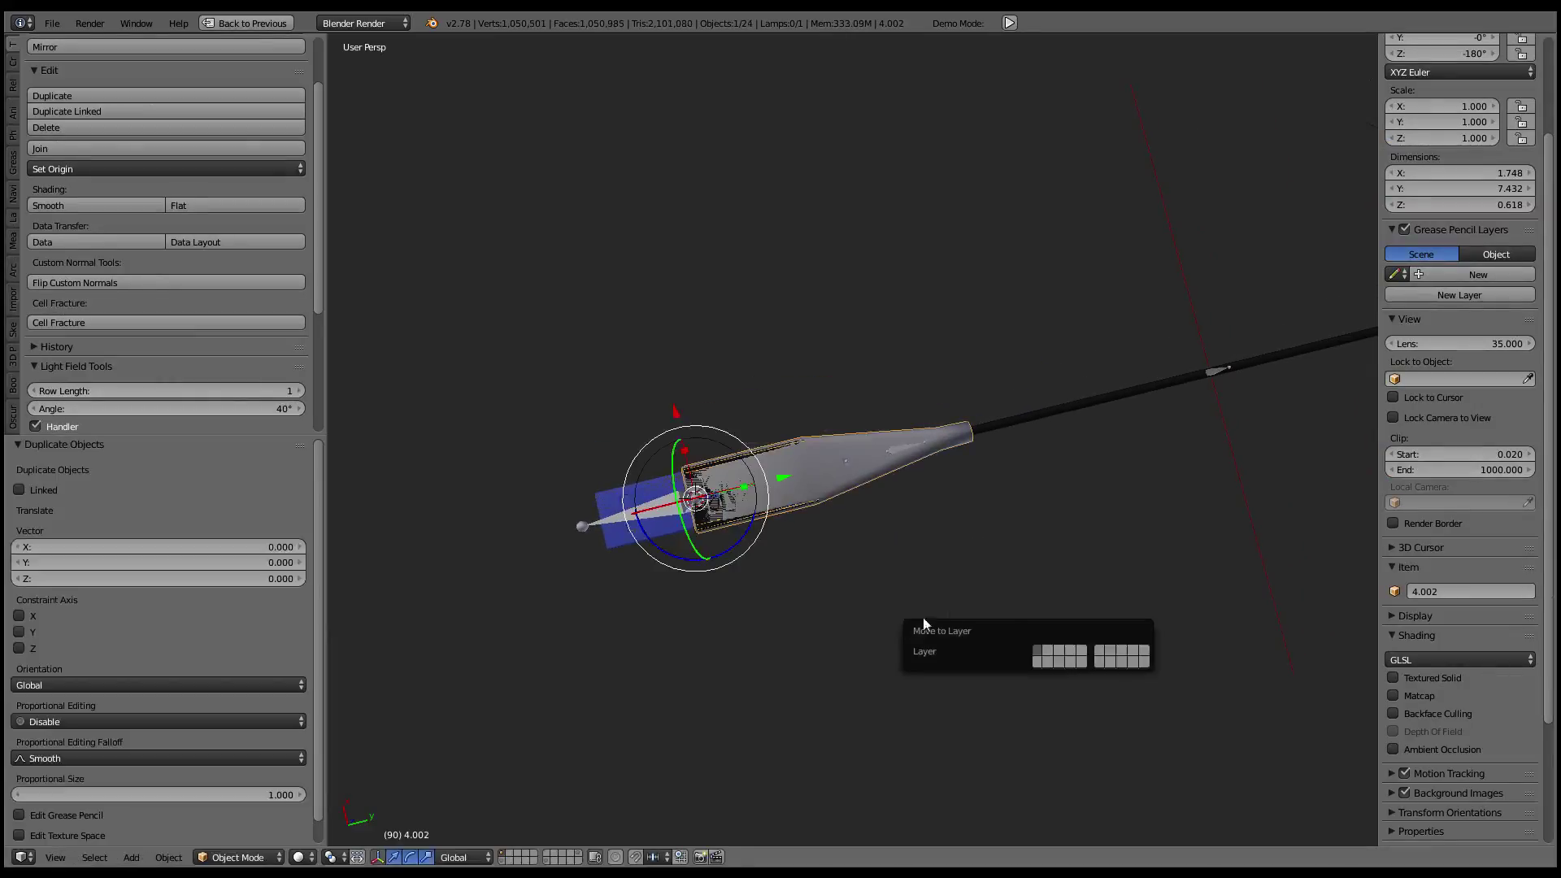
{"action": "left_click", "coordinate": [1102, 654]}
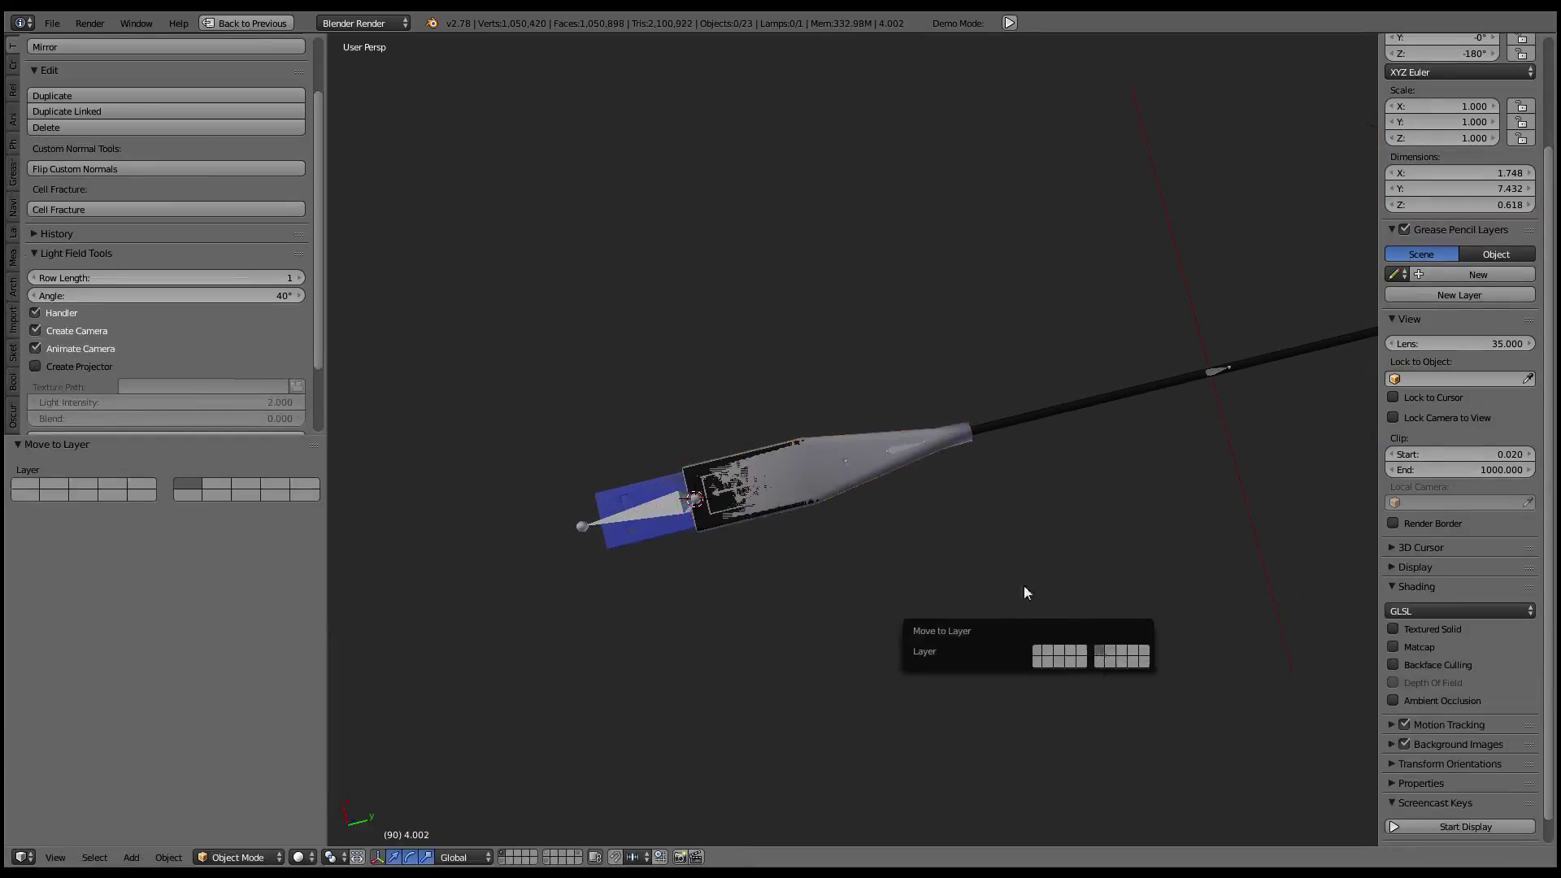
{"action": "scroll", "coordinate": [918, 440], "scroll_direction": "up", "scroll_amount": 1}
- Slim the whole grey housing mesh slightly with a small Alt+S shrink
{"action": "left_click", "coordinate": [919, 442]}
{"action": "key", "text": "Tab"}
{"action": "scroll", "coordinate": [917, 442], "scroll_direction": "up", "scroll_amount": 4}
{"action": "key", "text": "a"}
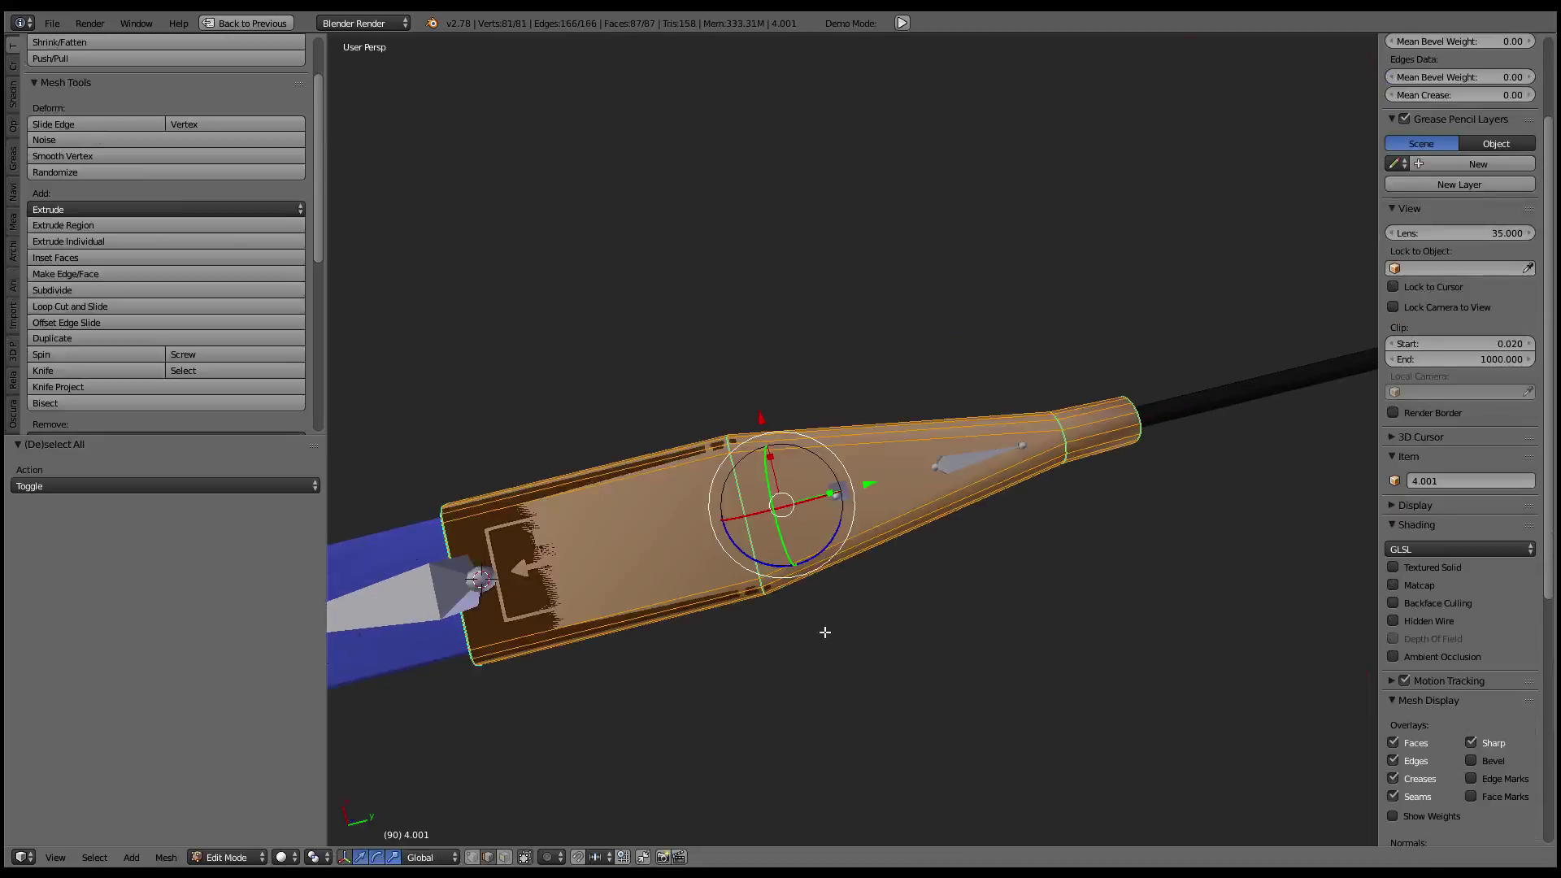
{"action": "middle_click_drag", "start_coordinate": [826, 631], "coordinate": [1054, 627]}
{"action": "key", "text": "alt+s"}
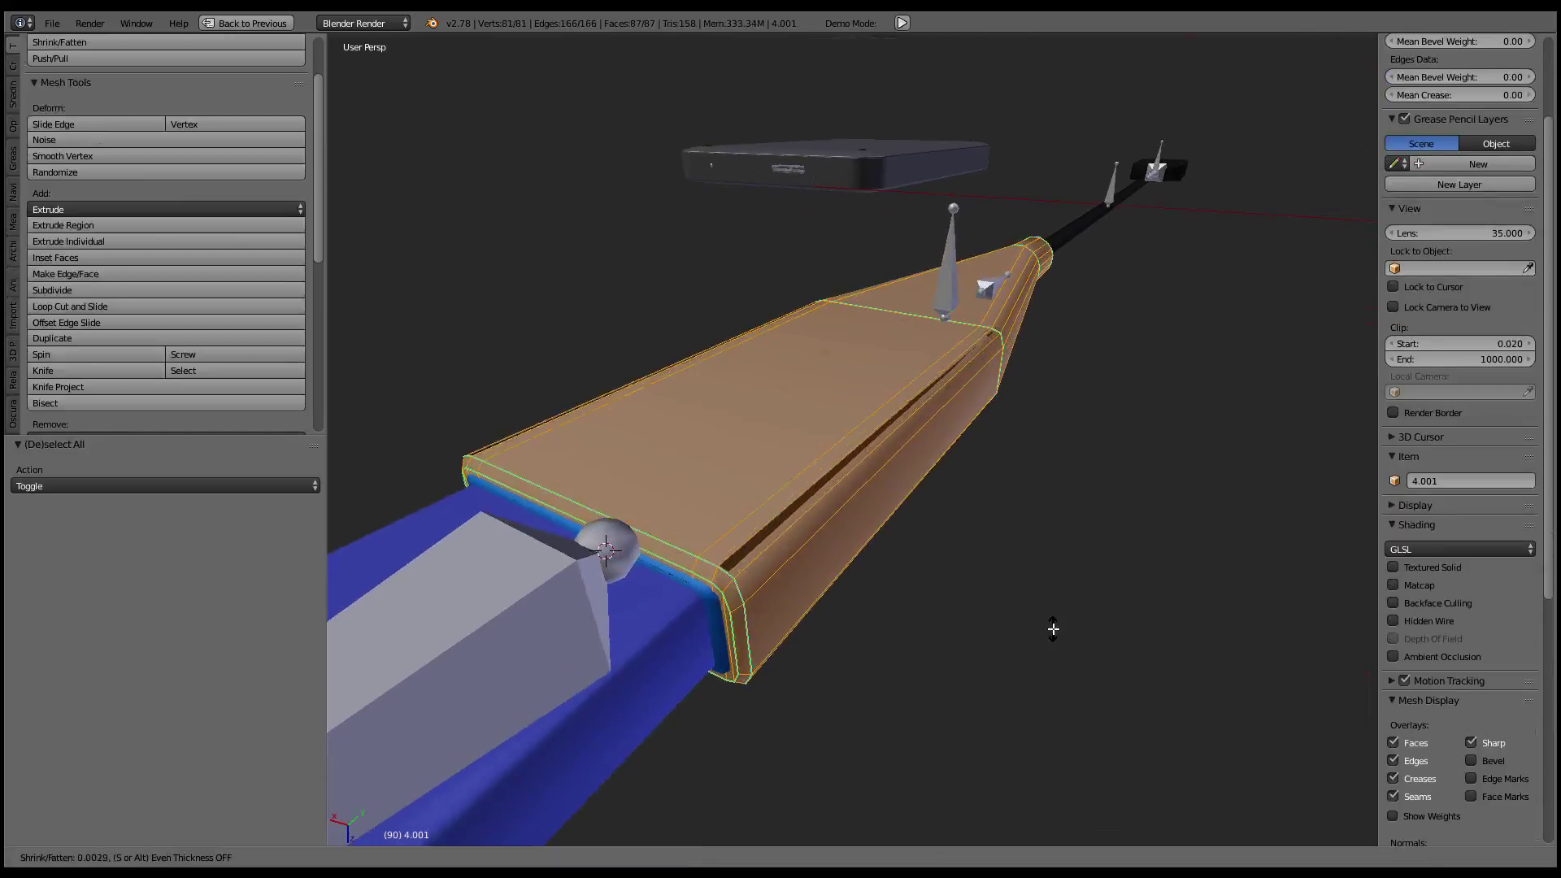
{"action": "left_click", "coordinate": [1056, 631]}
- Pull the housing's narrow-end edge ring back along its length
{"action": "middle_click_drag", "start_coordinate": [983, 370], "coordinate": [820, 478]}
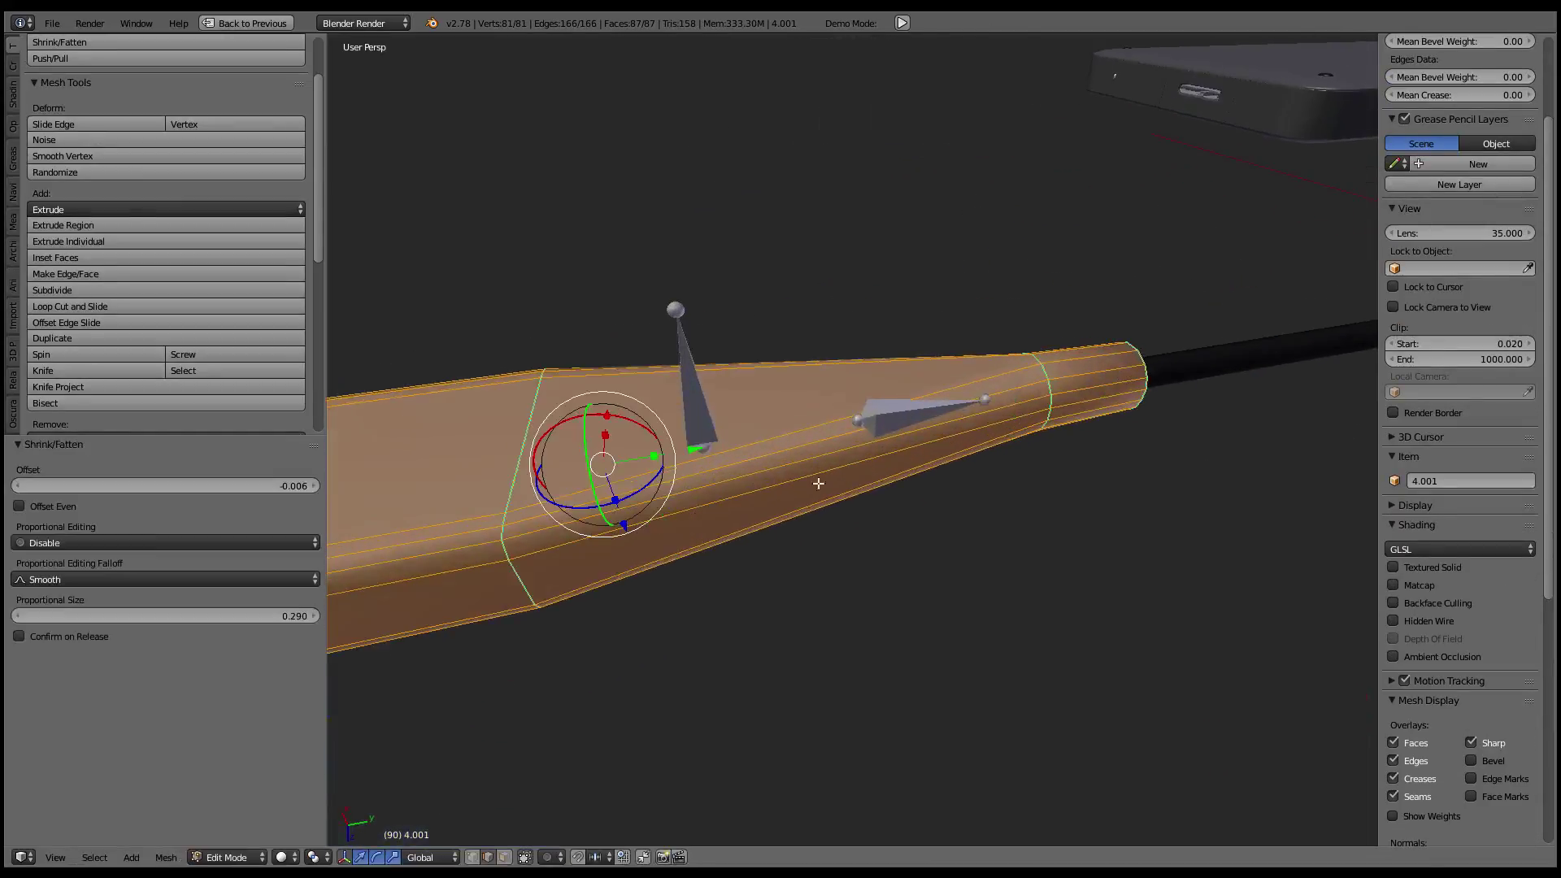
{"action": "left_click", "coordinate": [1072, 385], "text": "alt"}
{"action": "mouse_move", "coordinate": [1072, 385]}
{"action": "middle_mouse_down"}
{"action": "mouse_move", "coordinate": [960, 439]}
{"action": "mouse_move", "coordinate": [991, 408]}
{"action": "middle_mouse_up"}
{"action": "scroll", "coordinate": [996, 440], "scroll_direction": "up", "scroll_amount": 2}
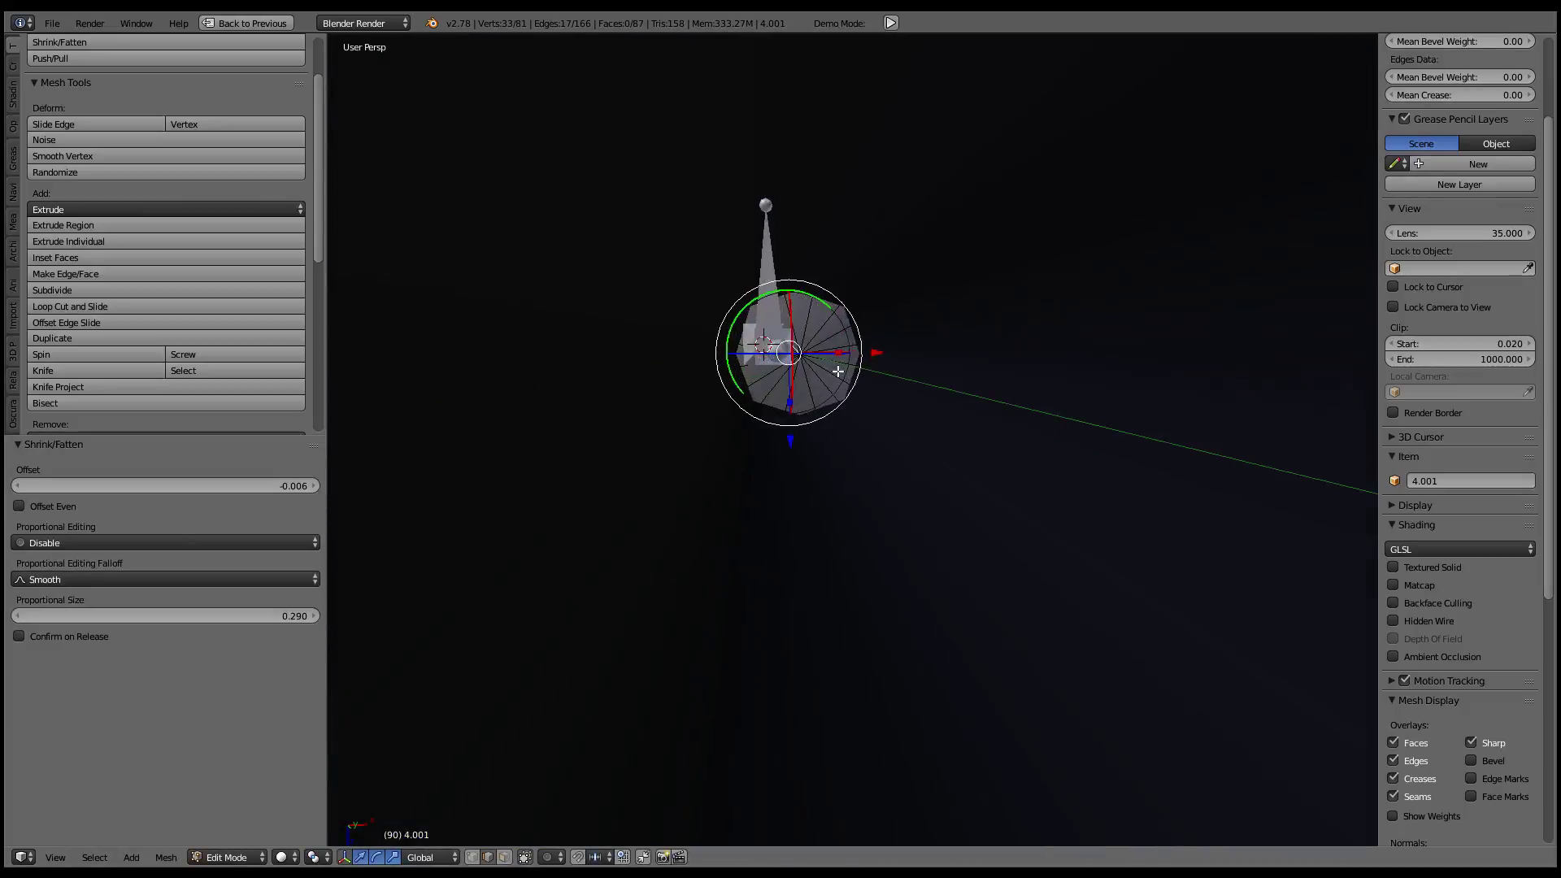
{"action": "middle_click_drag", "start_coordinate": [802, 340], "coordinate": [1128, 442]}
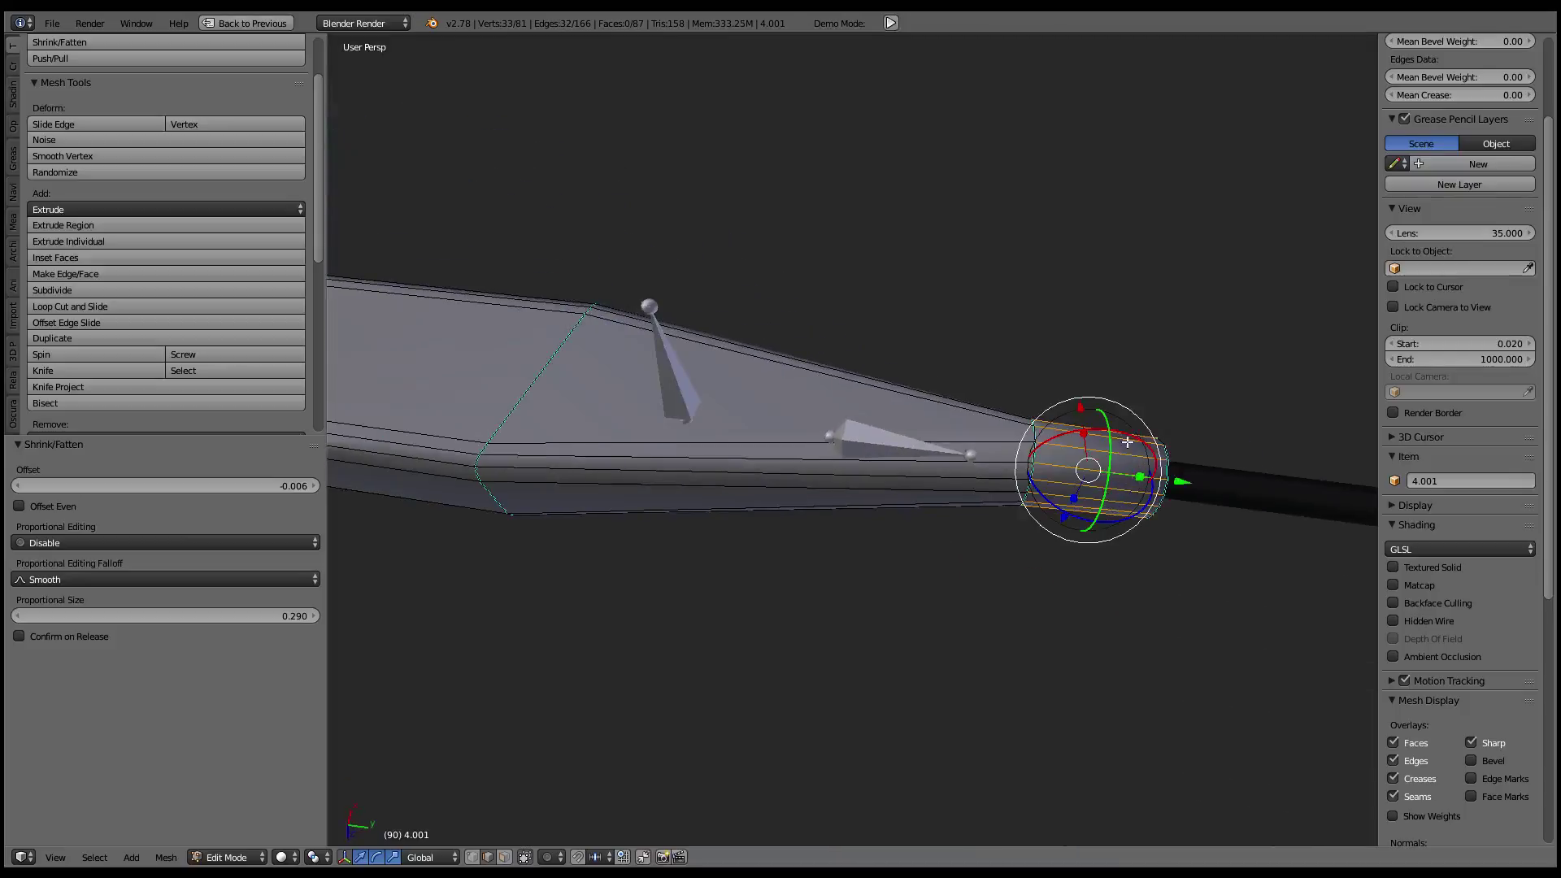
{"action": "mouse_move", "coordinate": [1184, 486]}
{"action": "left_mouse_down"}
{"action": "mouse_move", "coordinate": [737, 398]}
{"action": "mouse_move", "coordinate": [812, 415]}
{"action": "left_mouse_up"}
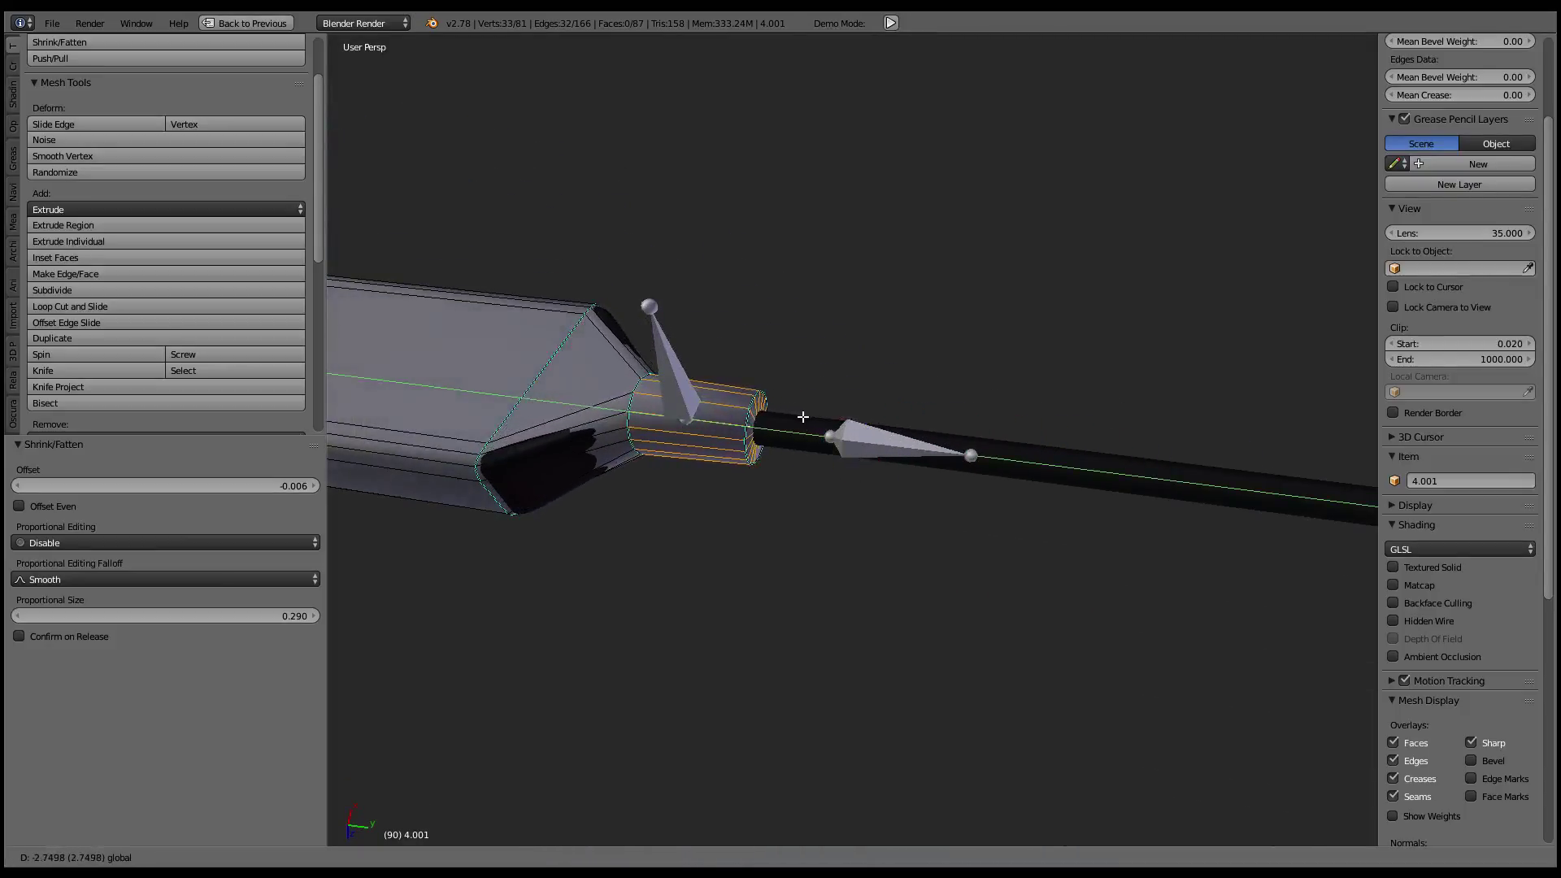
{"action": "left_click", "coordinate": [803, 417]}
{"action": "scroll", "coordinate": [787, 397], "scroll_direction": "up", "scroll_amount": 2}
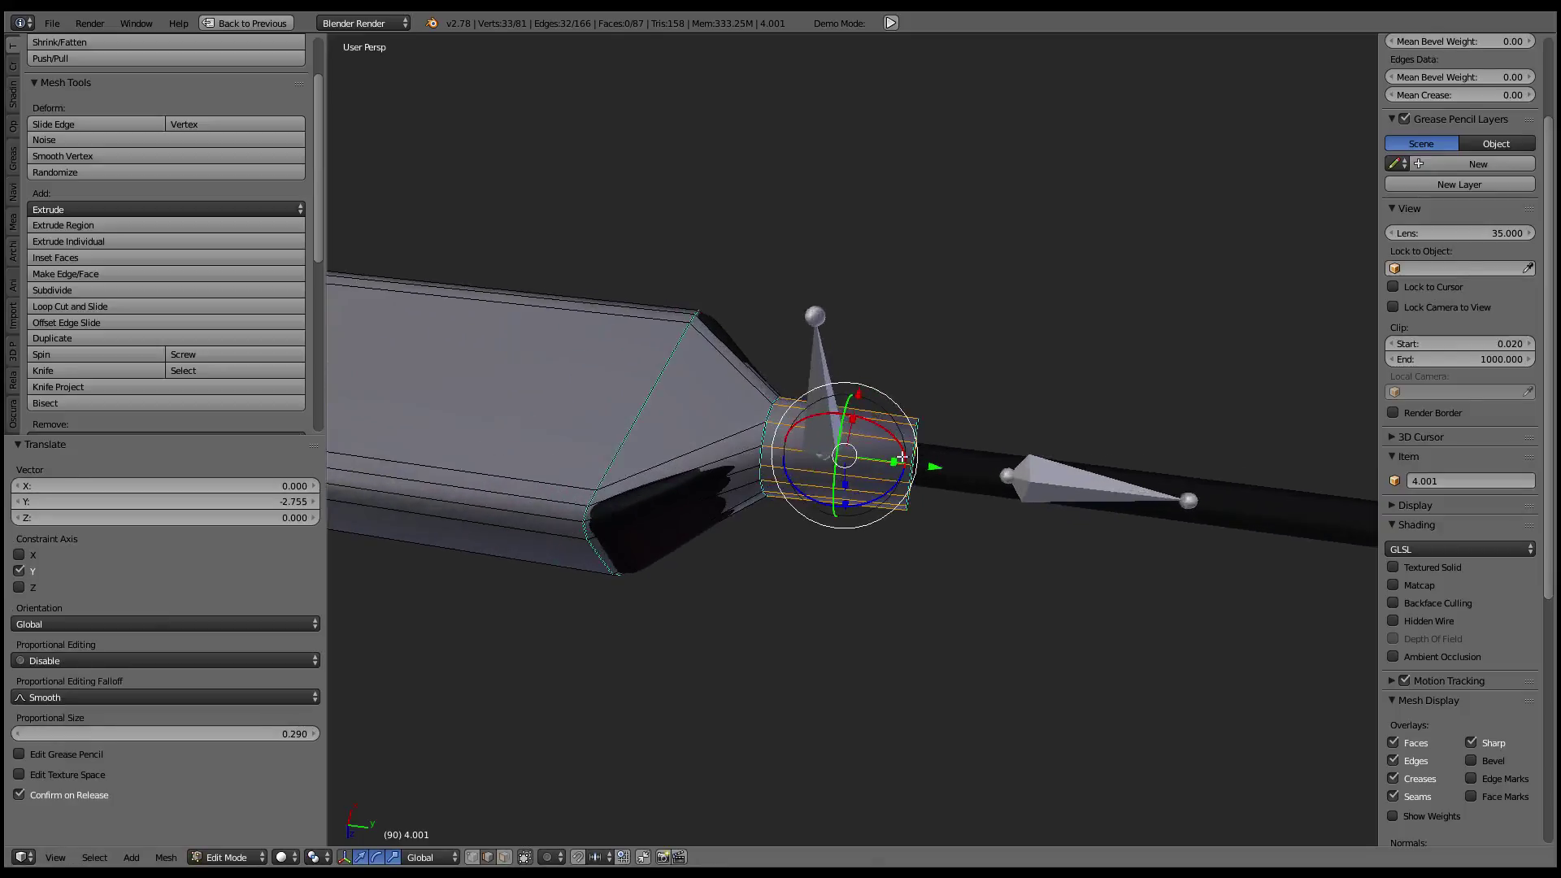
{"action": "scroll", "coordinate": [786, 397], "scroll_direction": "up", "scroll_amount": 2}
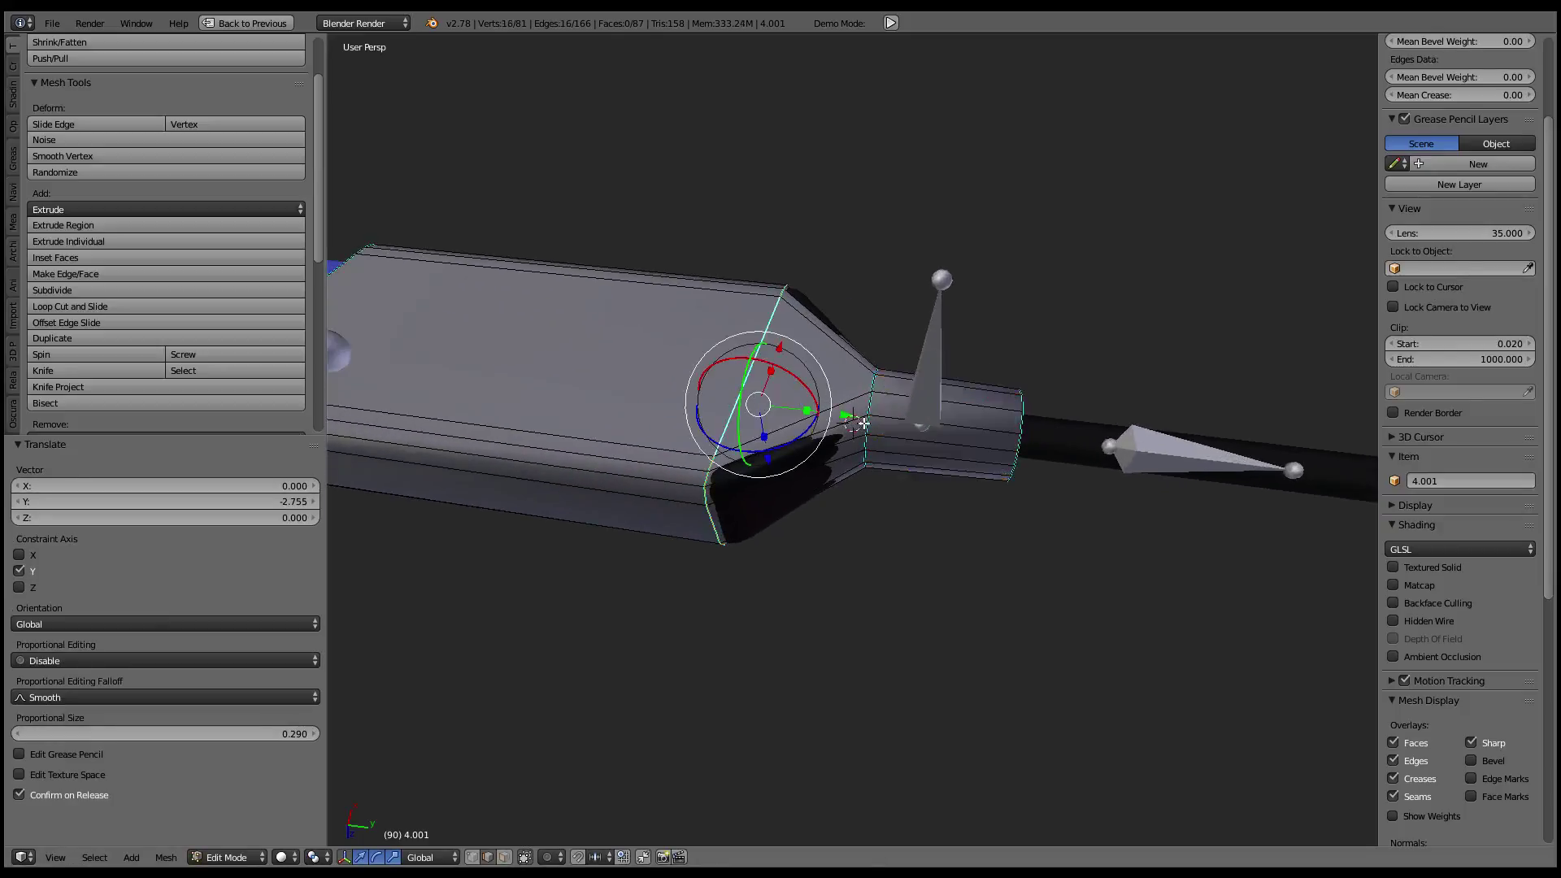
{"action": "left_click_drag", "start_coordinate": [850, 417], "coordinate": [854, 419]}
{"action": "middle_click_drag", "start_coordinate": [854, 419], "coordinate": [849, 418]}
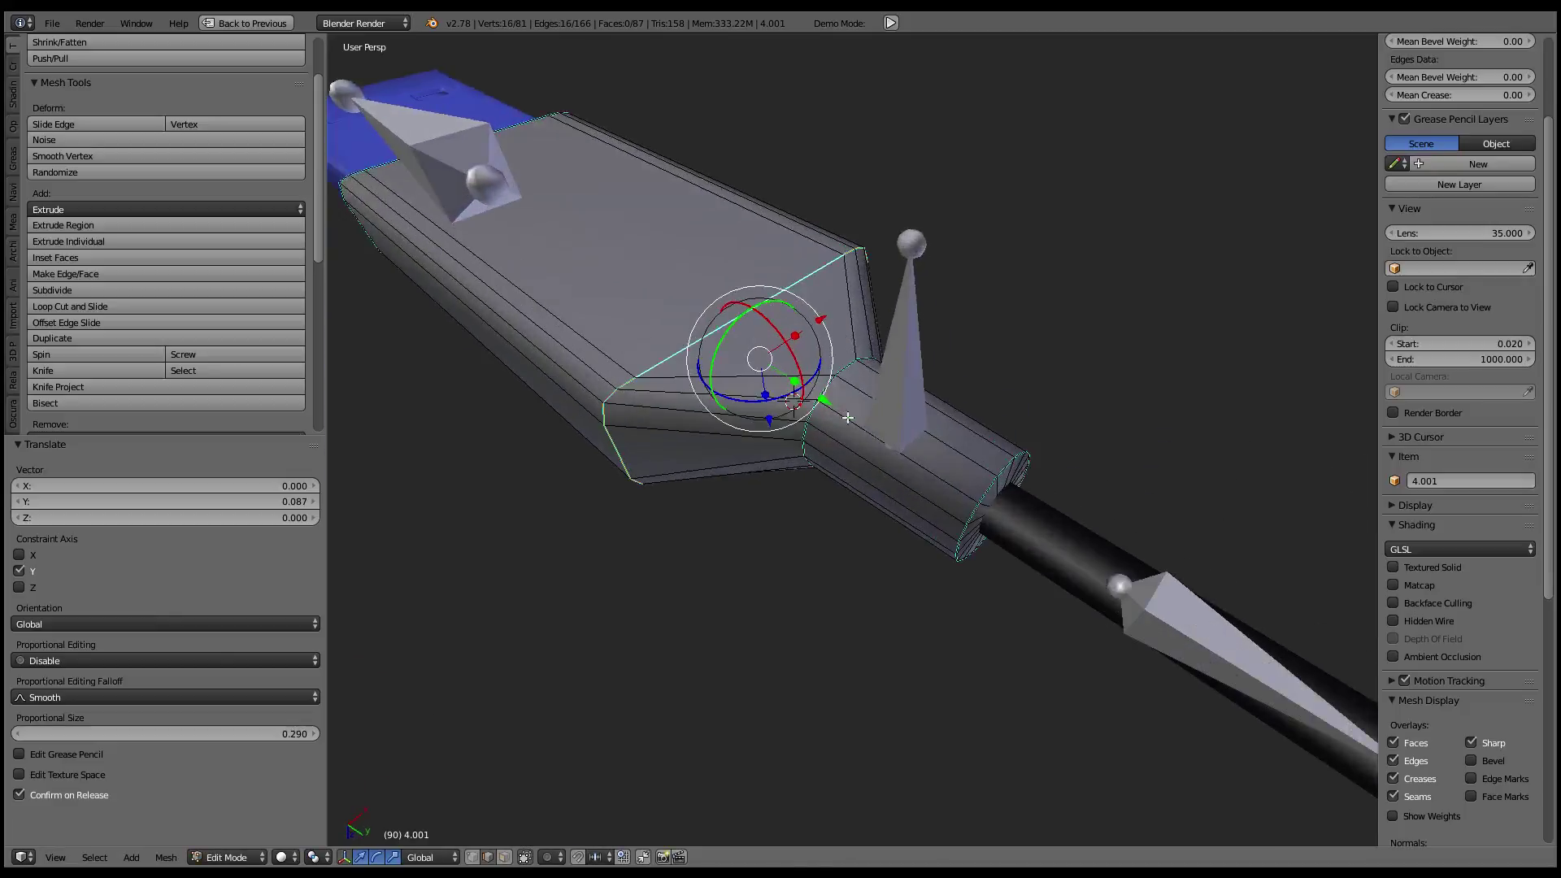
- Slide the cable-side end ring along Y toward the wide part, then leave Edit Mode
{"action": "left_click", "coordinate": [979, 478], "text": "alt"}
{"action": "left_click", "coordinate": [1046, 512], "text": "alt"}
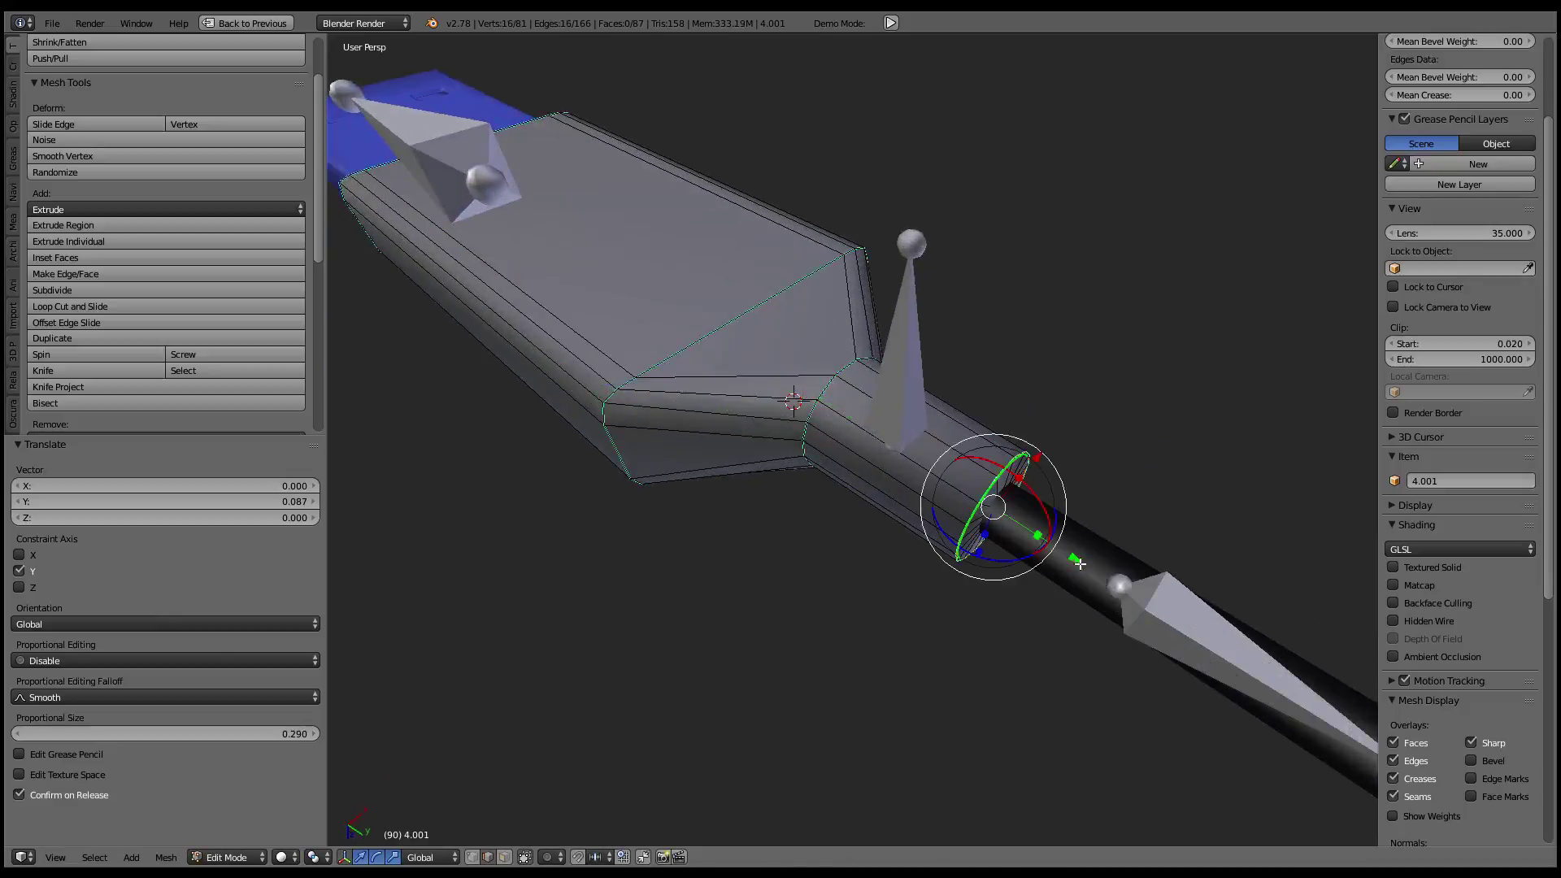
{"action": "mouse_move", "coordinate": [1080, 562]}
{"action": "middle_mouse_down"}
{"action": "mouse_move", "coordinate": [1003, 460]}
{"action": "mouse_move", "coordinate": [944, 419]}
{"action": "middle_mouse_up"}
{"action": "key", "text": "g"}
{"action": "key", "text": "y"}
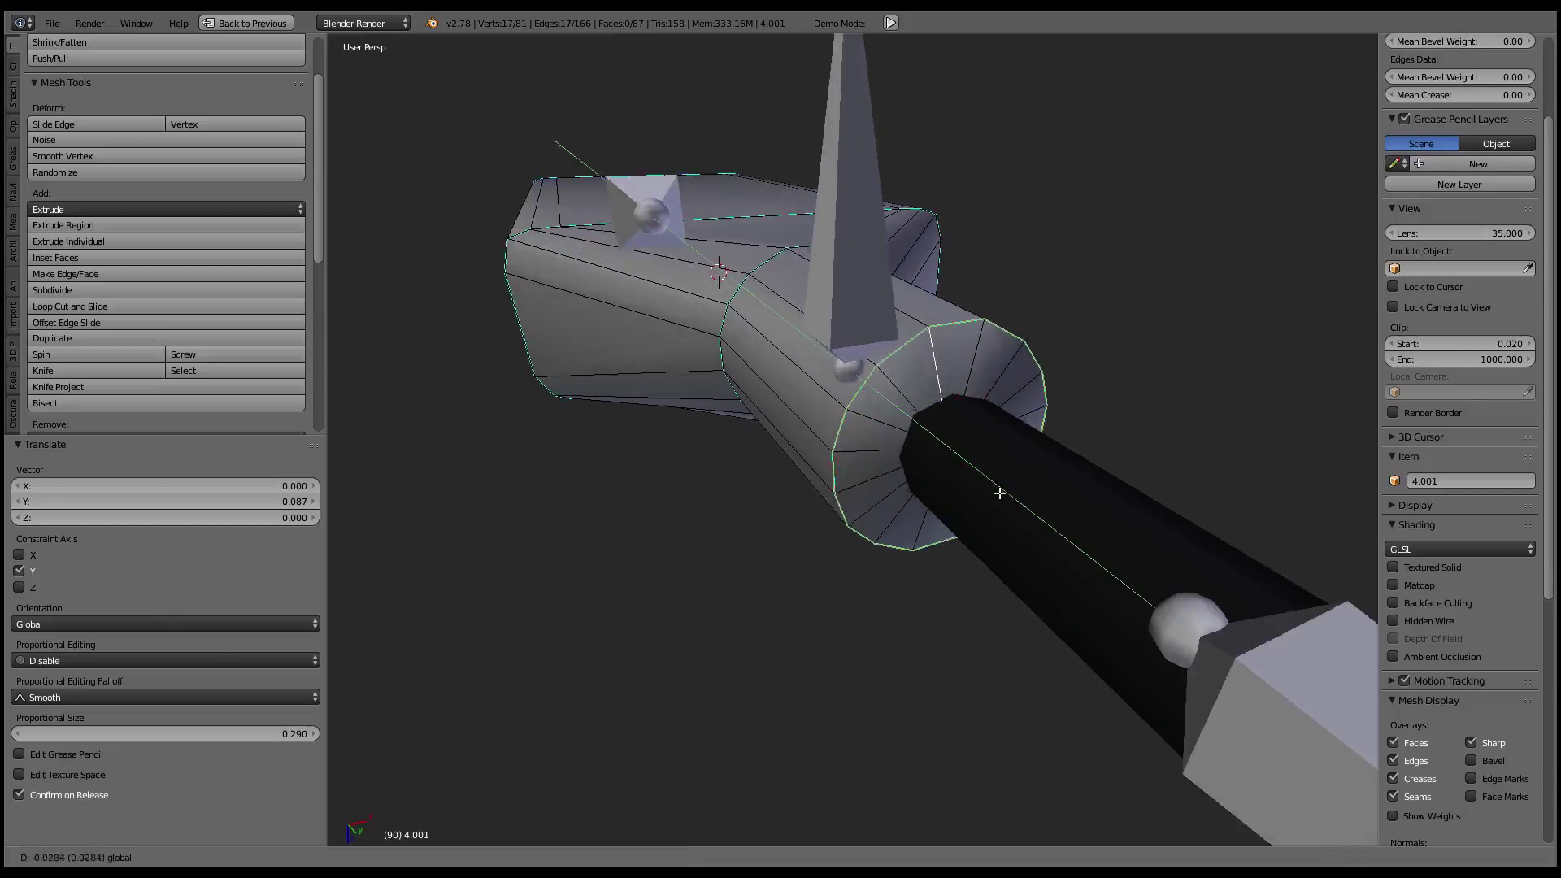
{"action": "left_click", "coordinate": [941, 459]}
{"action": "mouse_move", "coordinate": [941, 460]}
{"action": "middle_mouse_down"}
{"action": "mouse_move", "coordinate": [892, 468]}
{"action": "mouse_move", "coordinate": [1135, 242]}
{"action": "middle_mouse_up"}
{"action": "scroll", "coordinate": [892, 467], "scroll_direction": "up", "scroll_amount": 3}
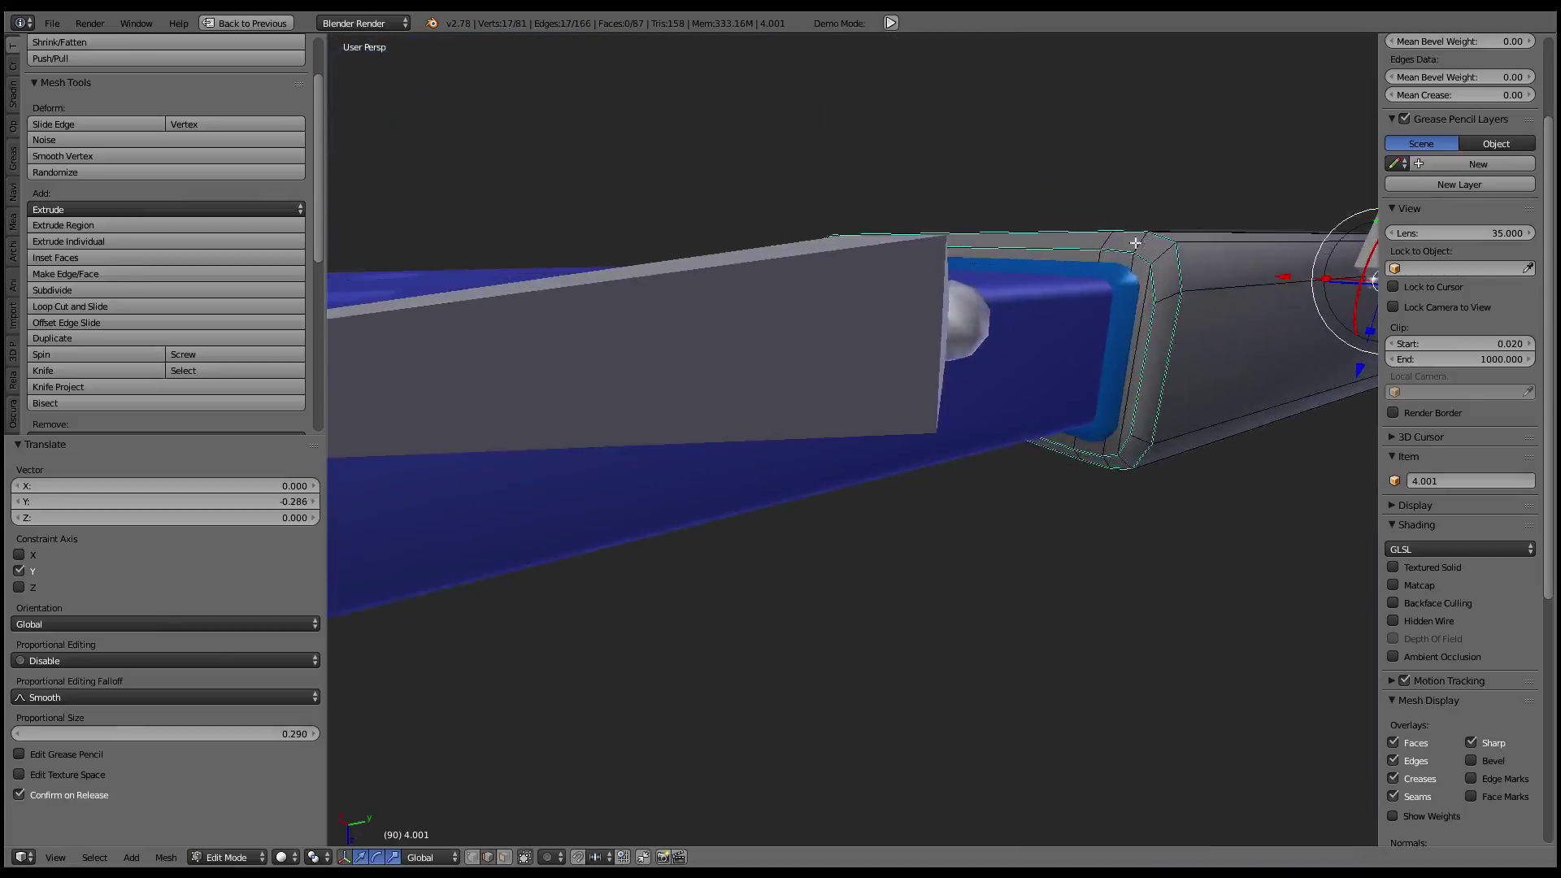
{"action": "key", "text": "Tab"}
- Check how piece 3.001 and the grey housing fit on the plug, then deselect all
{"action": "scroll", "coordinate": [1149, 314], "scroll_direction": "down", "scroll_amount": 4}
{"action": "scroll", "coordinate": [1043, 351], "scroll_direction": "up", "scroll_amount": 4}
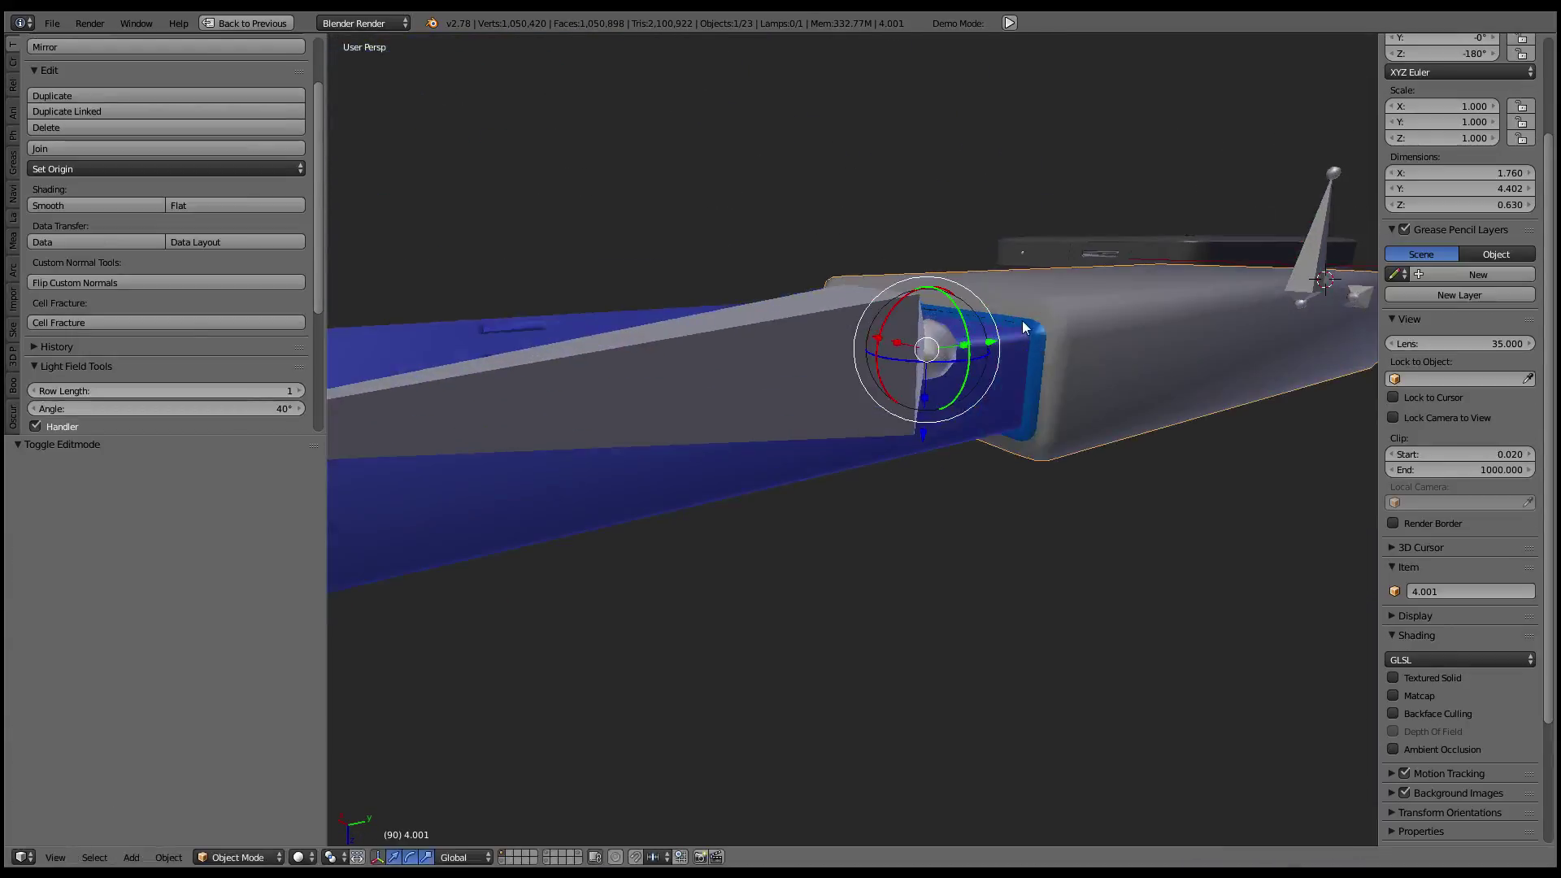
{"action": "right_click", "coordinate": [1023, 320]}
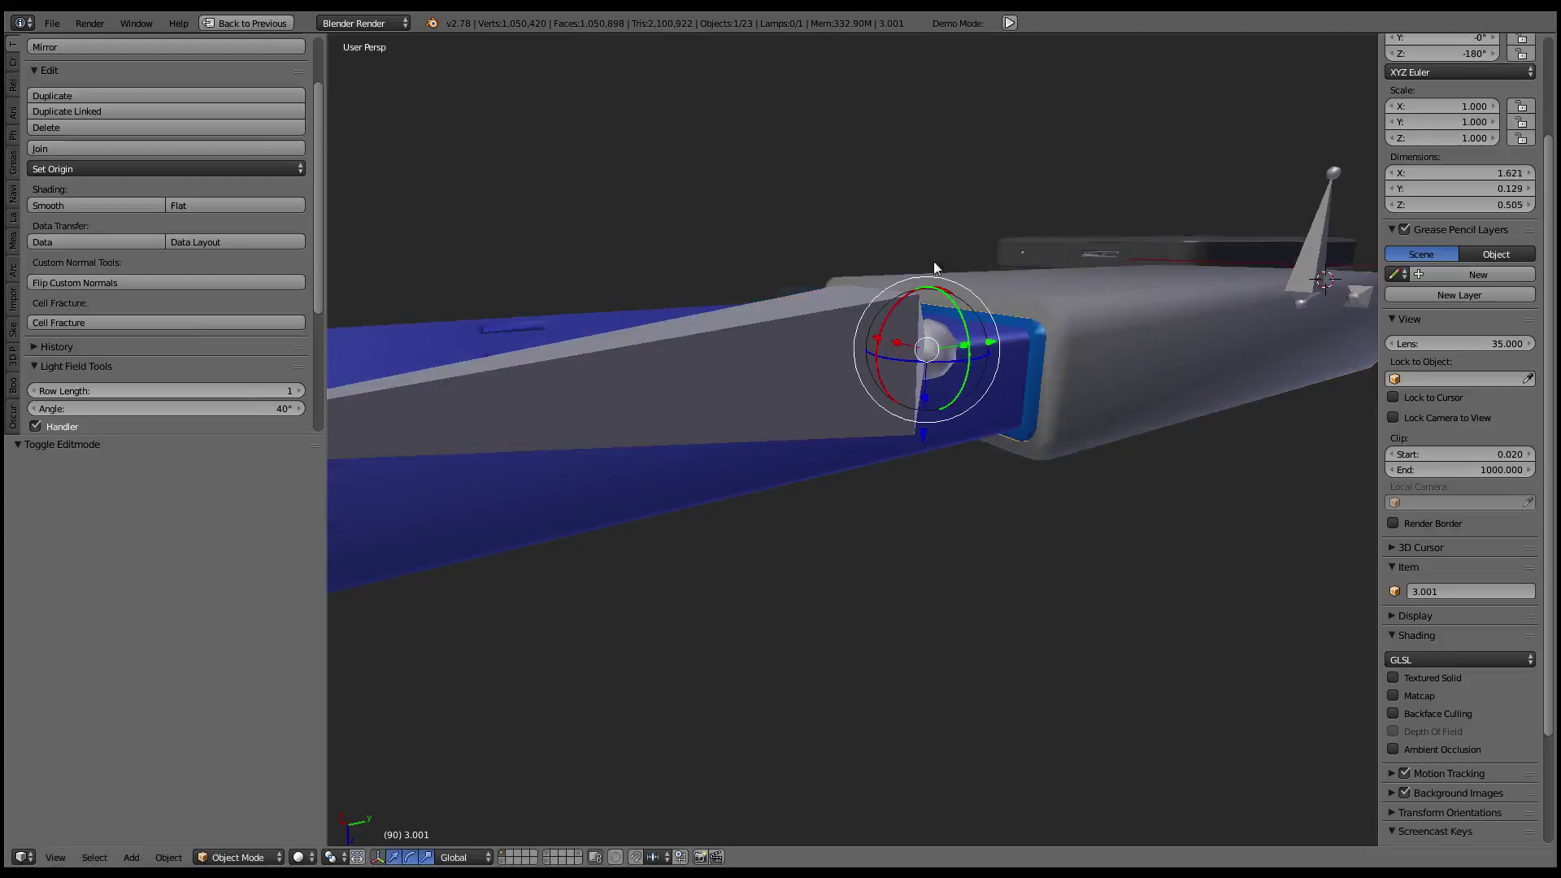
{"action": "mouse_move", "coordinate": [935, 269]}
{"action": "middle_mouse_down"}
{"action": "mouse_move", "coordinate": [885, 348]}
{"action": "mouse_move", "coordinate": [1060, 383]}
{"action": "middle_mouse_up"}
{"action": "right_click", "coordinate": [1085, 451]}
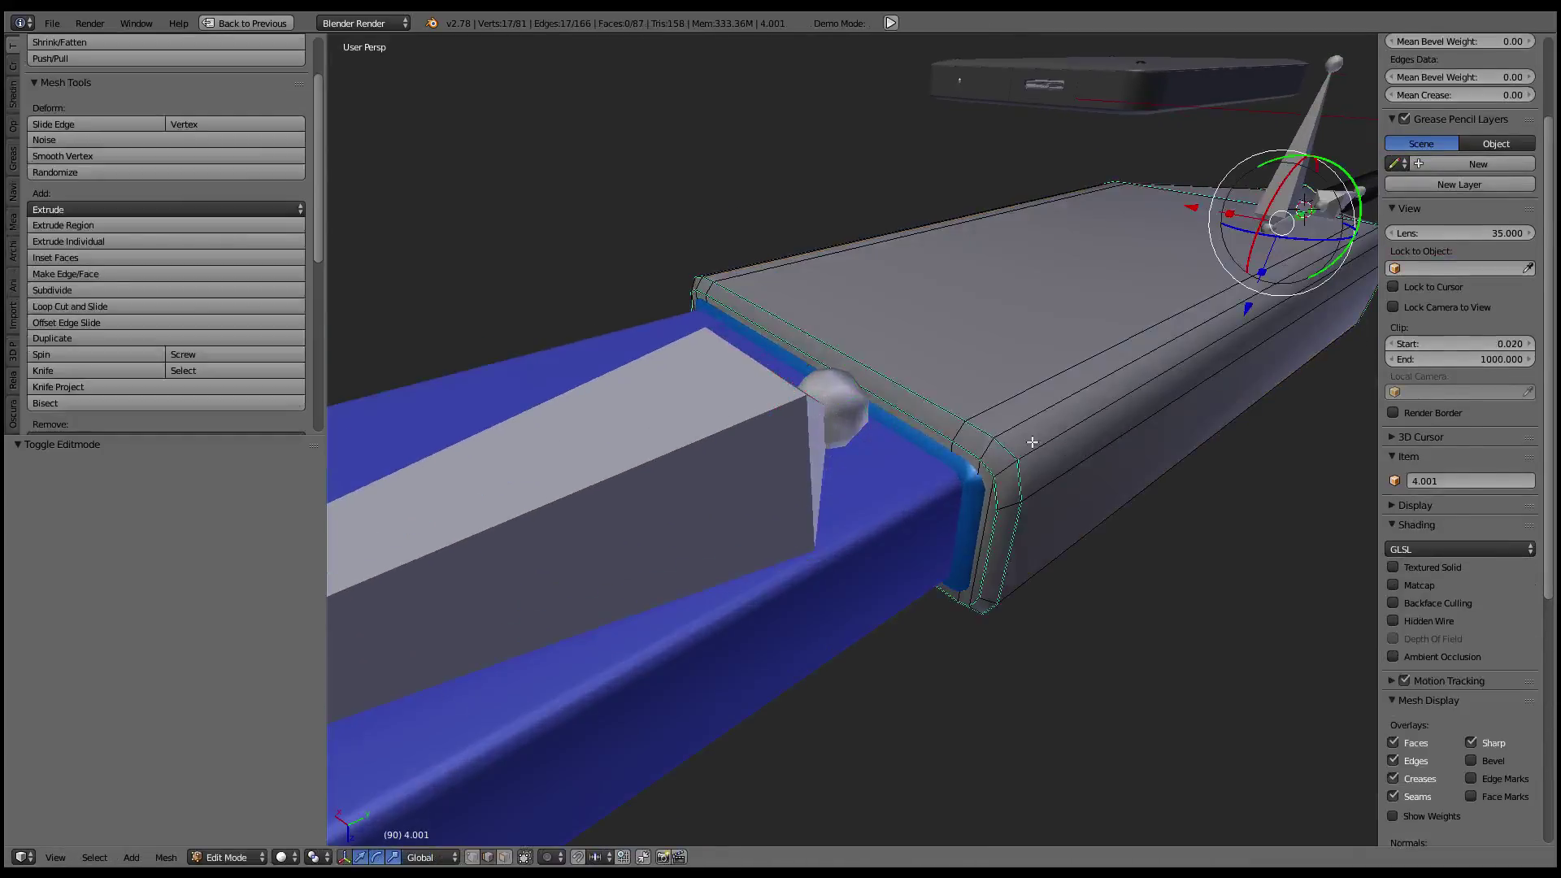
{"action": "right_click_drag", "start_coordinate": [979, 485], "coordinate": [716, 294]}
{"action": "key", "text": "Escape"}
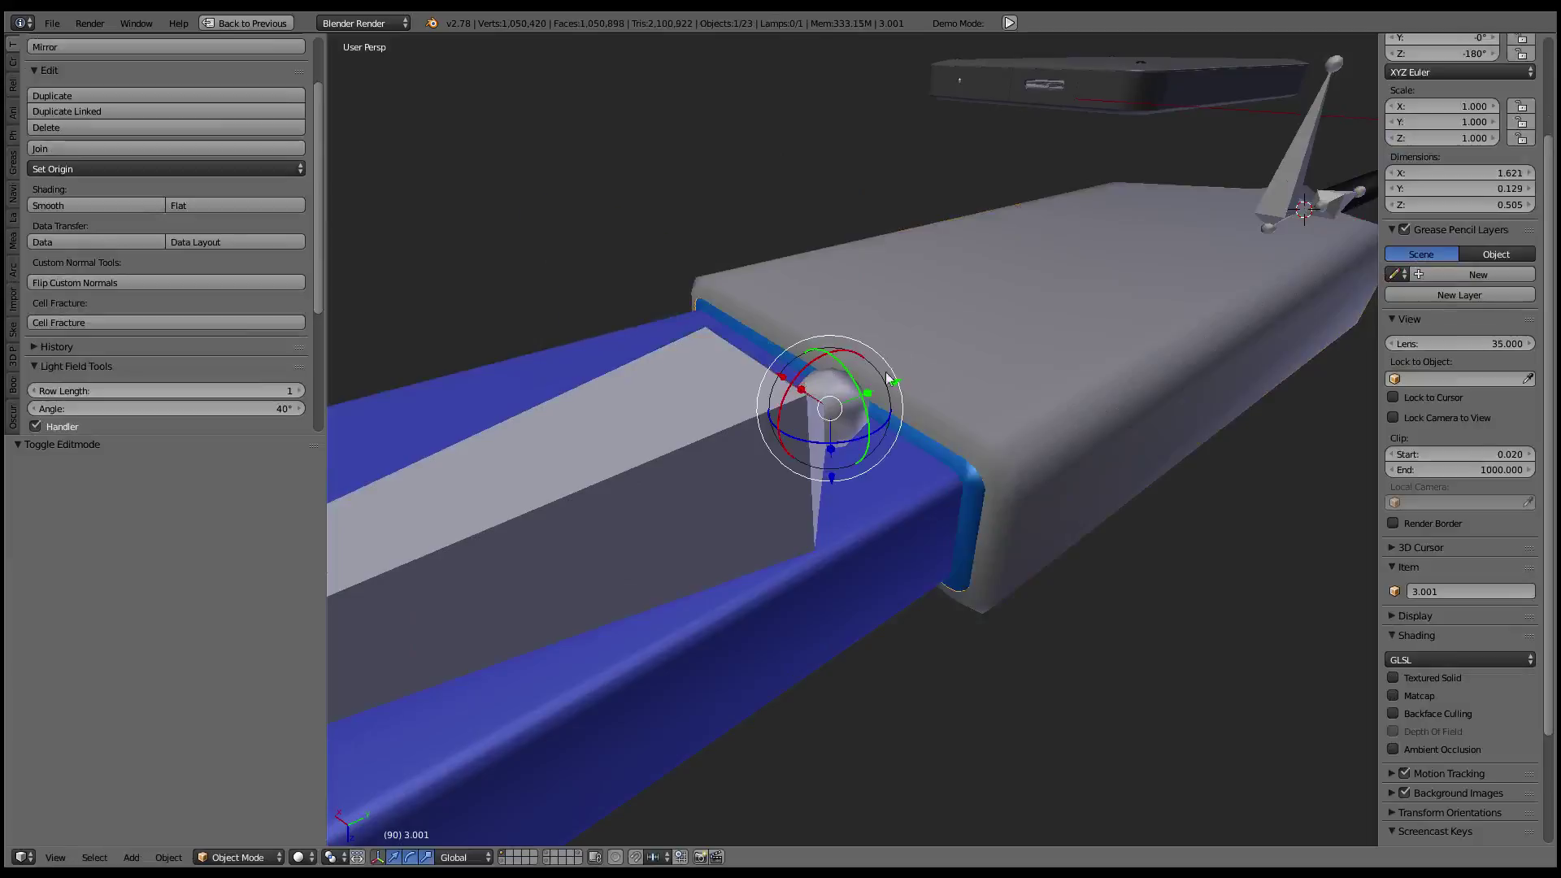
{"action": "mouse_move", "coordinate": [716, 295]}
{"action": "middle_mouse_down"}
{"action": "mouse_move", "coordinate": [947, 345]}
{"action": "mouse_move", "coordinate": [939, 448]}
{"action": "middle_mouse_up"}
{"action": "right_click_drag", "start_coordinate": [939, 449], "coordinate": [1106, 335]}
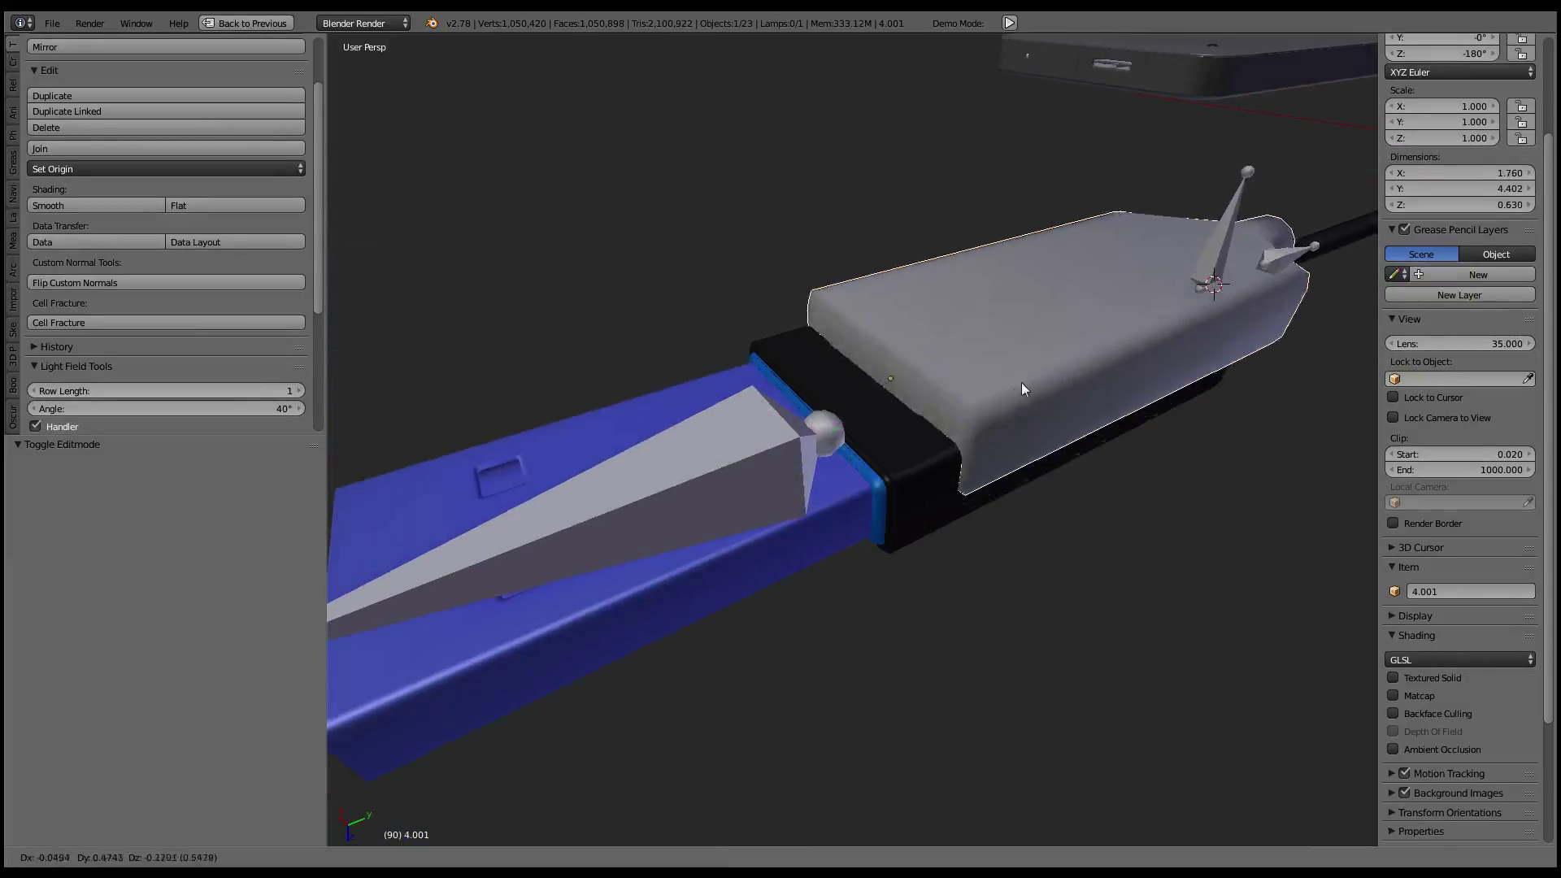
{"action": "key", "text": "Escape"}
{"action": "mouse_move", "coordinate": [943, 548]}
{"action": "middle_mouse_down"}
{"action": "mouse_move", "coordinate": [1012, 348]}
{"action": "mouse_move", "coordinate": [914, 540]}
{"action": "mouse_move", "coordinate": [935, 475]}
{"action": "mouse_move", "coordinate": [864, 359]}
{"action": "mouse_move", "coordinate": [1014, 453]}
{"action": "middle_mouse_up"}
{"action": "key", "text": "a"}
{"action": "scroll", "coordinate": [1012, 348], "scroll_direction": "down", "scroll_amount": 3}
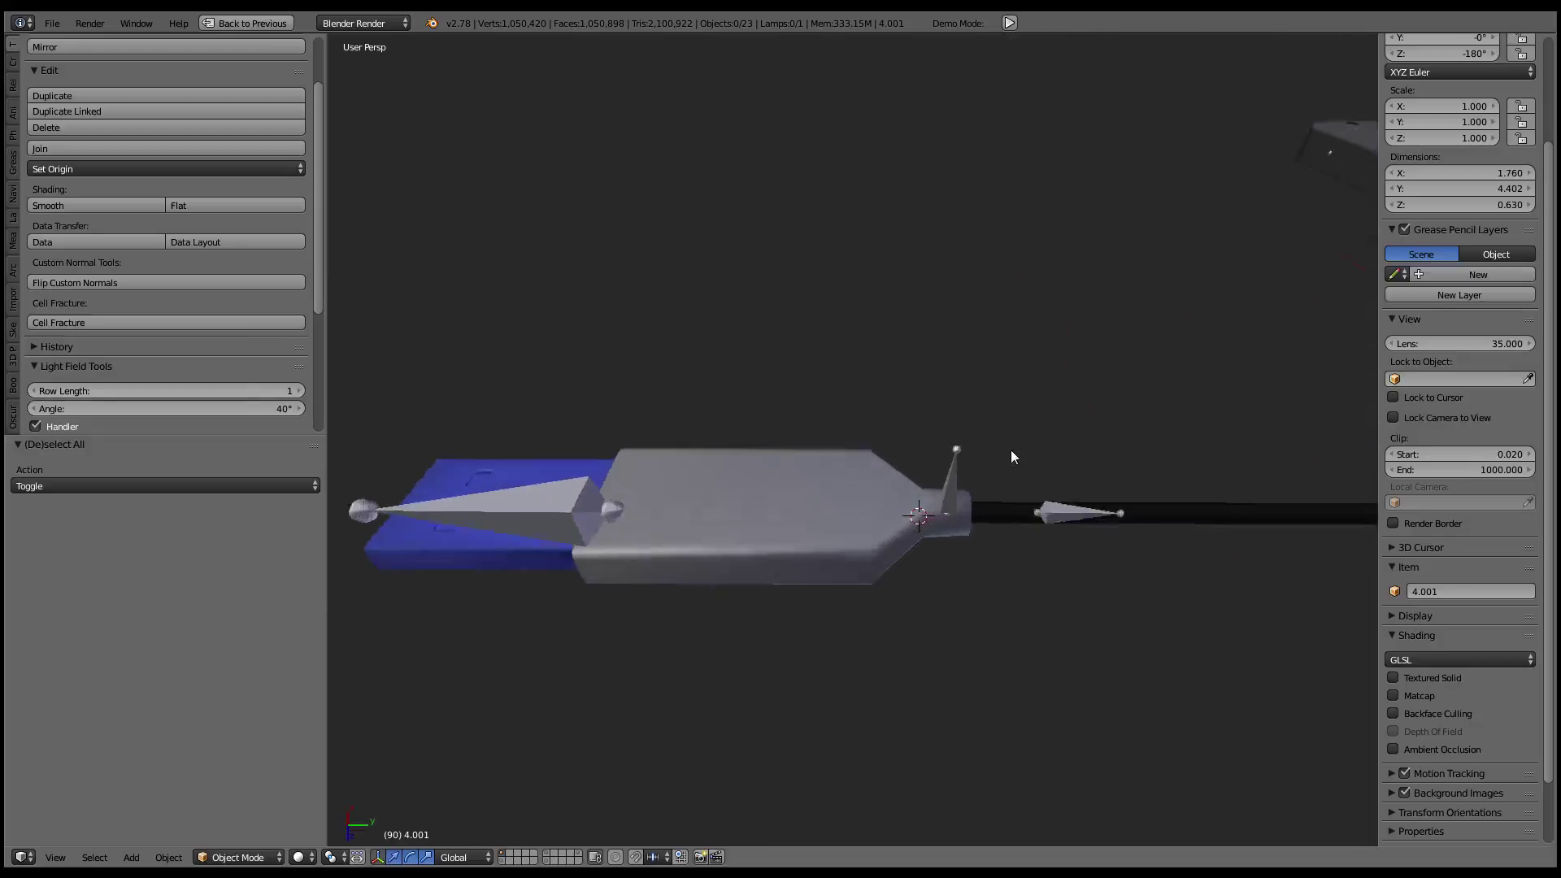
- Snap the 3D cursor to the black end piece Plane.003
{"action": "scroll", "coordinate": [1057, 464], "scroll_direction": "up", "scroll_amount": 2}
{"action": "scroll", "coordinate": [1096, 470], "scroll_direction": "down", "scroll_amount": 4}
{"action": "mouse_move", "coordinate": [962, 407]}
{"action": "middle_mouse_down"}
{"action": "mouse_move", "coordinate": [987, 394]}
{"action": "mouse_move", "coordinate": [960, 449]}
{"action": "mouse_move", "coordinate": [923, 472]}
{"action": "middle_mouse_up"}
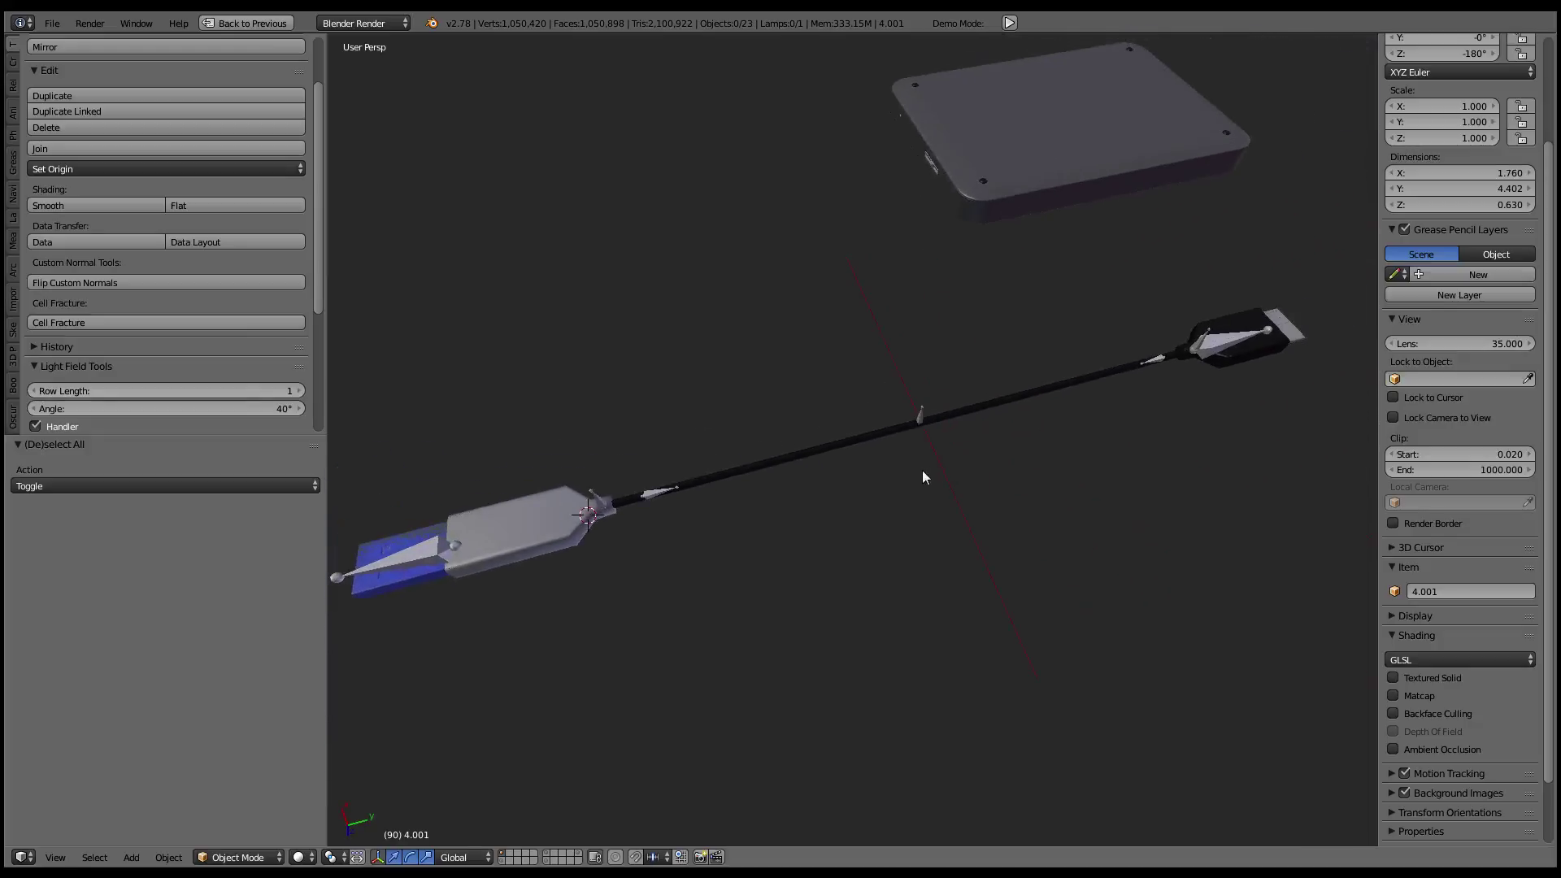
{"action": "right_click", "coordinate": [1271, 360]}
{"action": "key", "text": "g"}
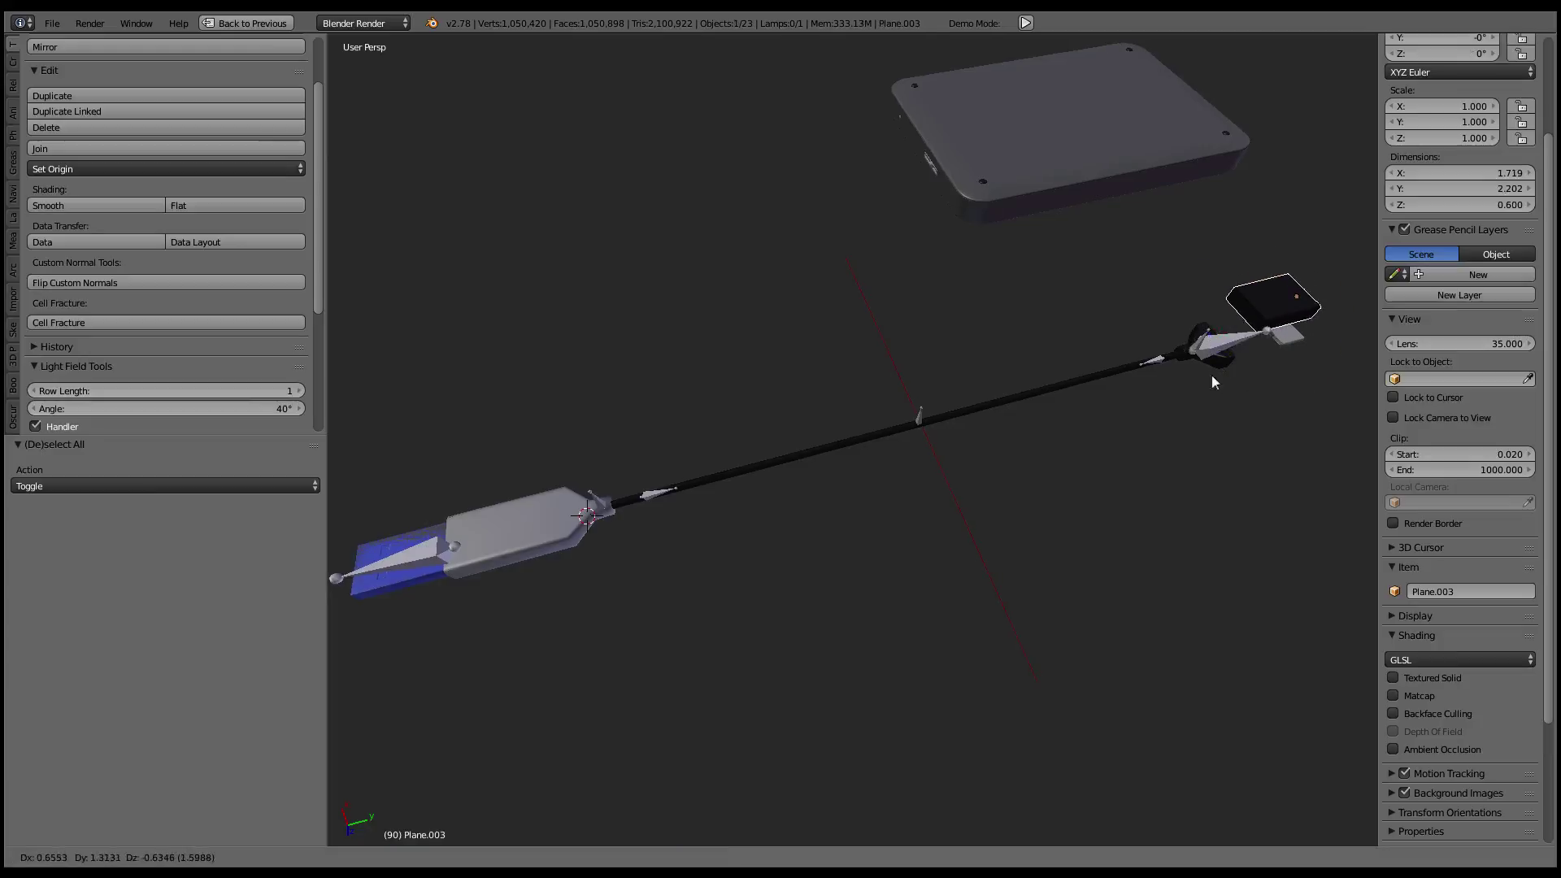
{"action": "right_click", "coordinate": [945, 420]}
{"action": "key", "text": "shift+s"}
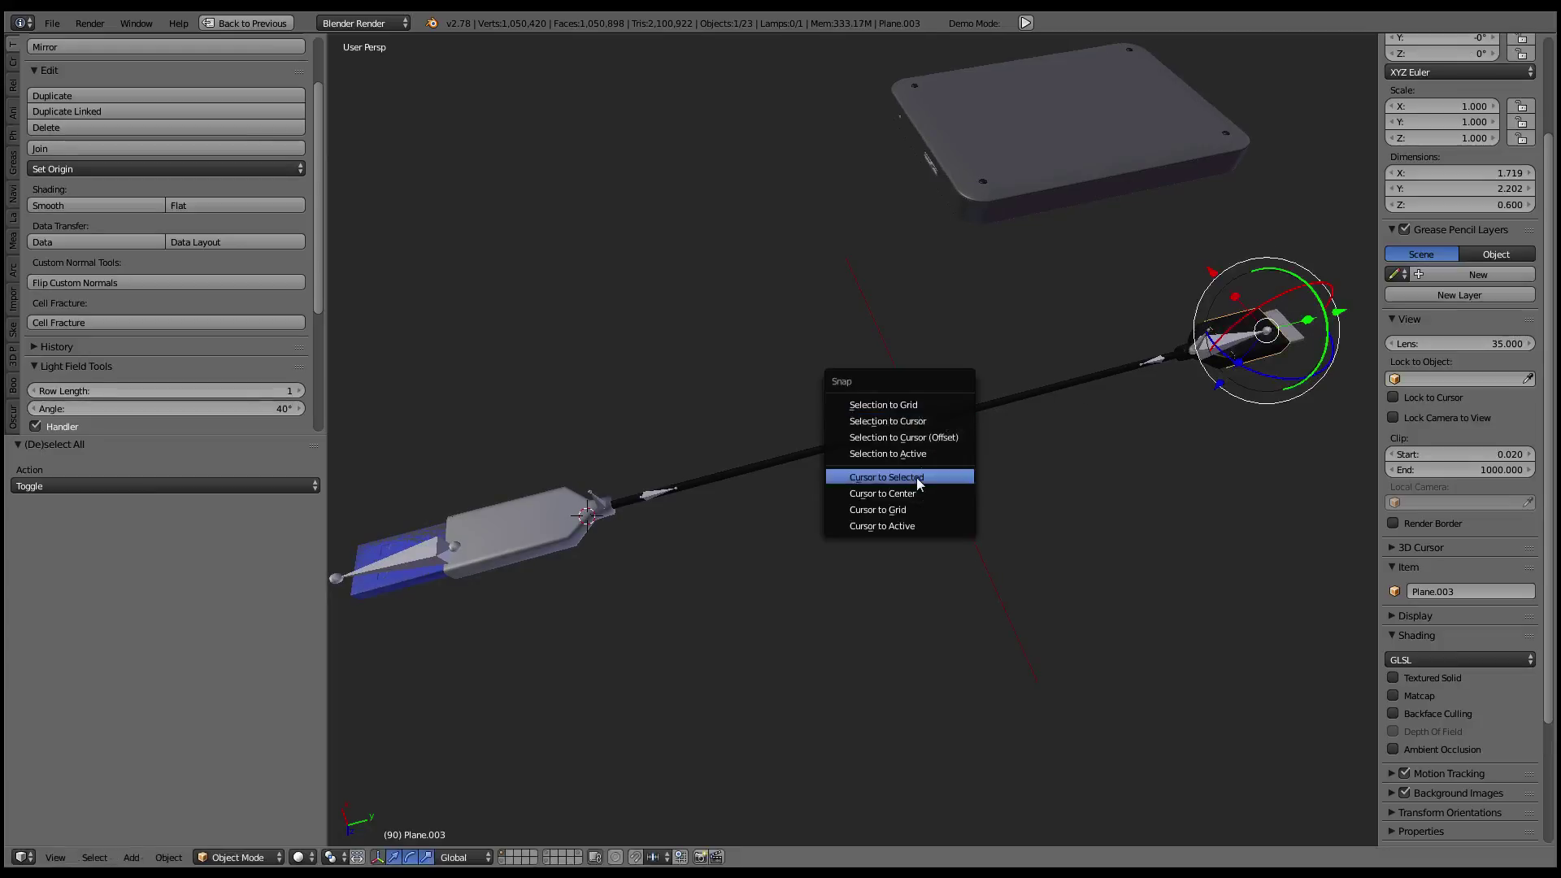
{"action": "left_click", "coordinate": [915, 477]}
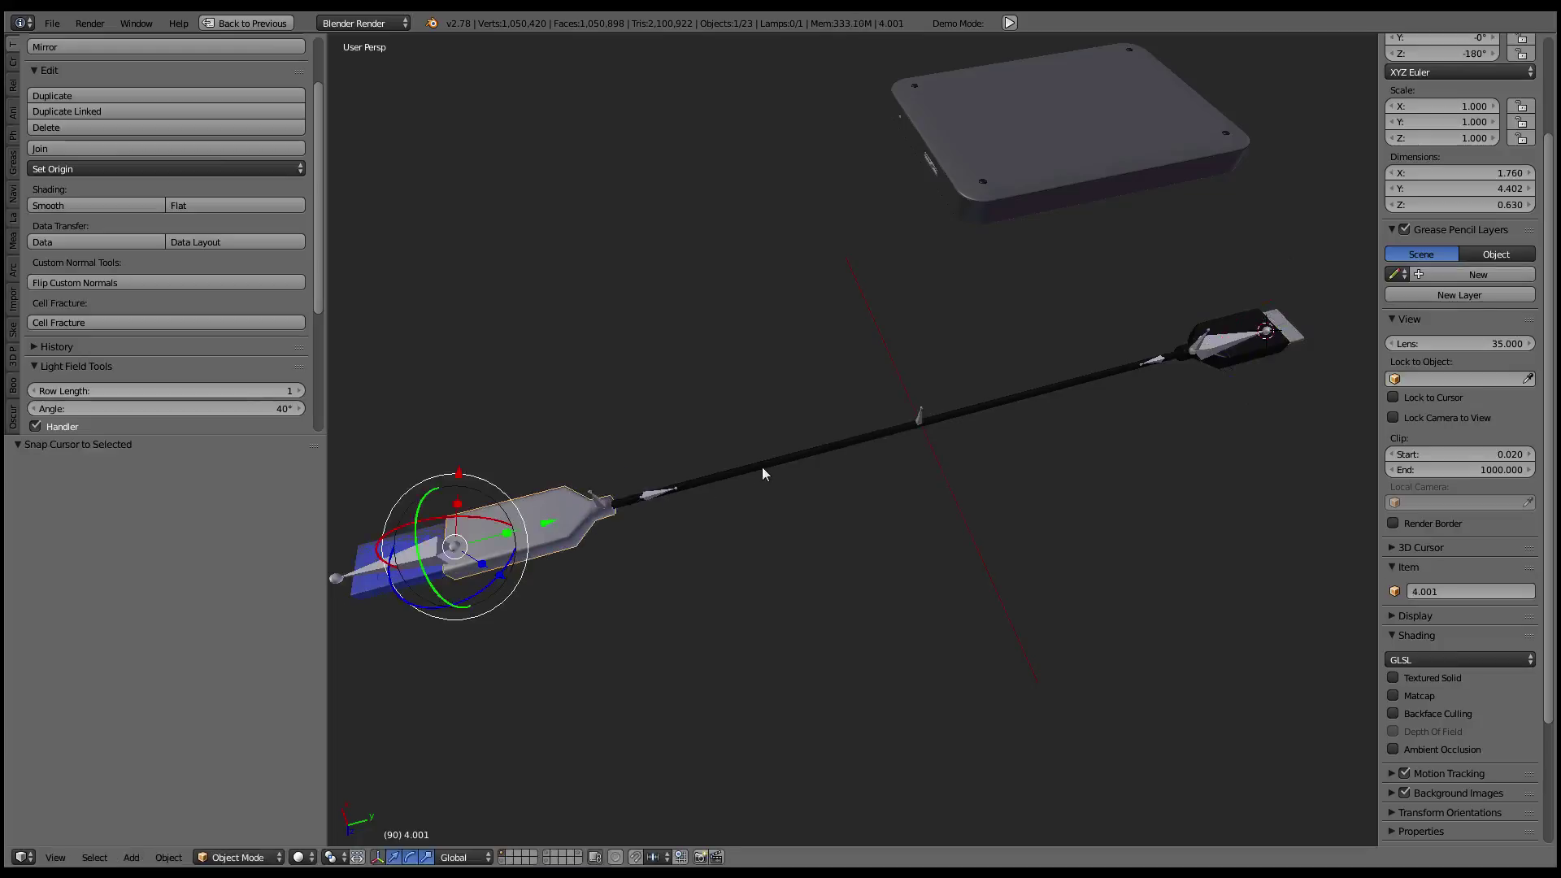
- Duplicate the grey housing and snap the copy onto the 3D cursor
{"action": "mouse_move", "coordinate": [1150, 392]}
{"action": "middle_mouse_down"}
{"action": "mouse_move", "coordinate": [967, 429]}
{"action": "mouse_move", "coordinate": [784, 399]}
{"action": "middle_mouse_up"}
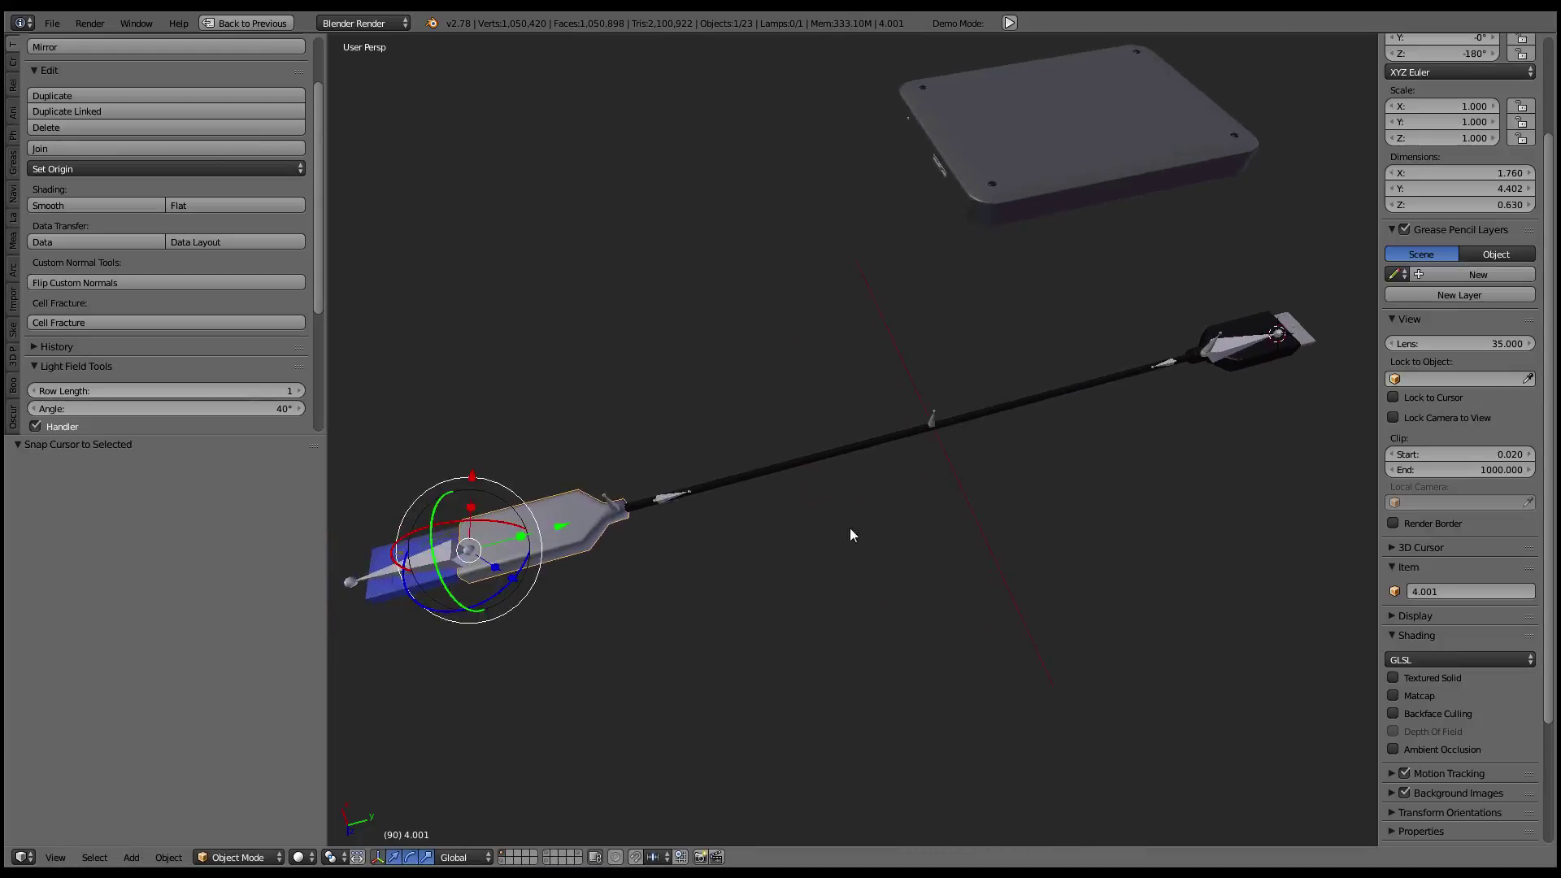
{"action": "key", "text": "shift+d"}
{"action": "right_click", "coordinate": [816, 481]}
{"action": "key", "text": "shift+s"}
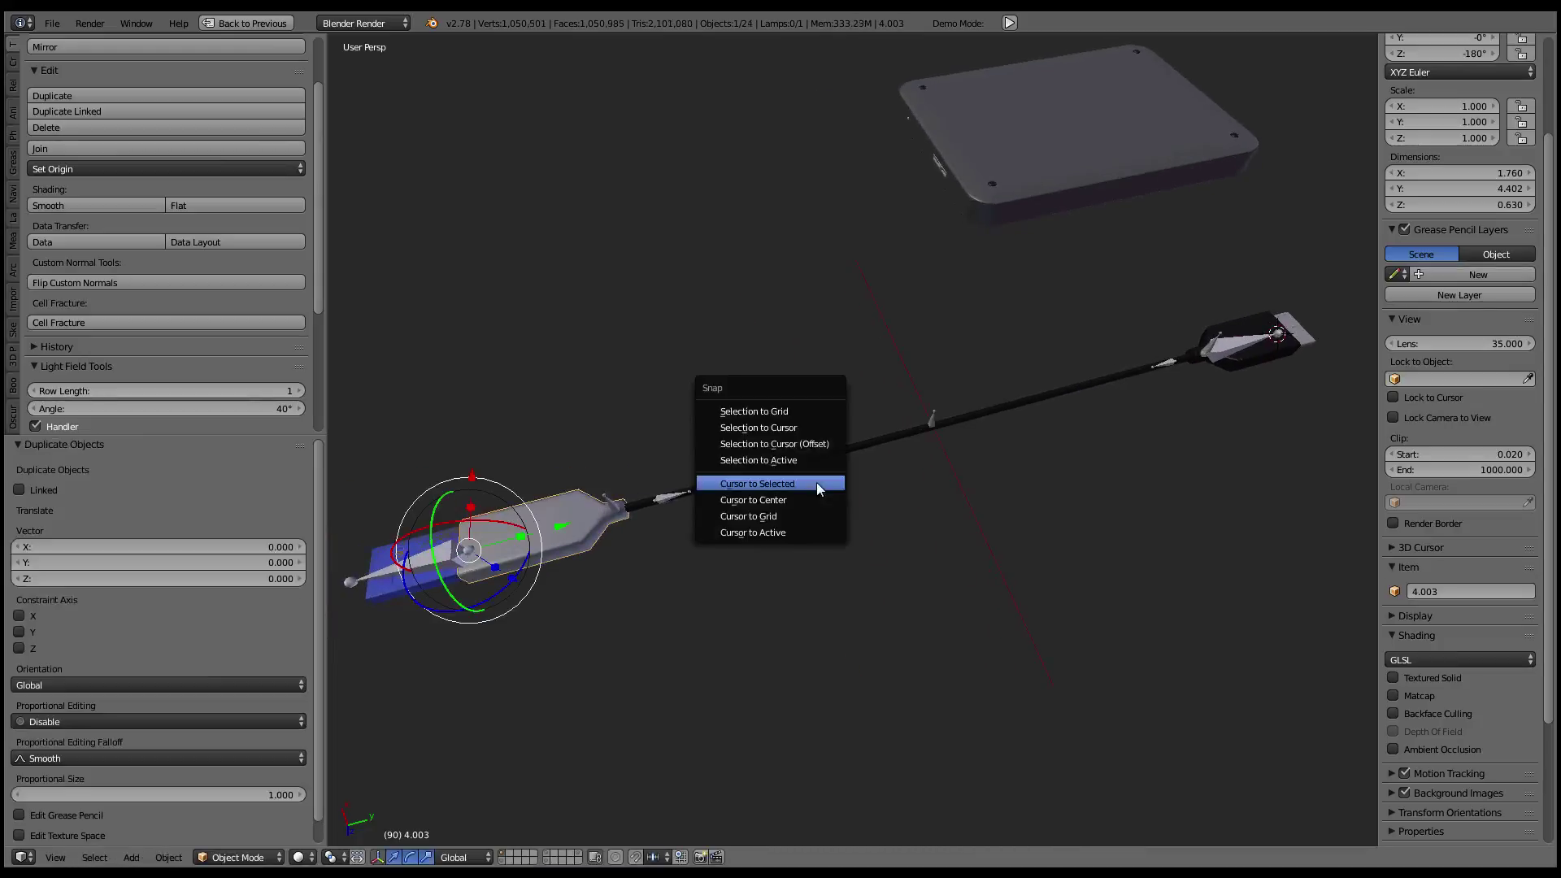
{"action": "left_click", "coordinate": [808, 423]}
- In Top view, rotate the copied housing 180 degrees
{"action": "mouse_move", "coordinate": [1162, 402]}
{"action": "middle_mouse_down"}
{"action": "mouse_move", "coordinate": [842, 430]}
{"action": "mouse_move", "coordinate": [776, 418]}
{"action": "mouse_move", "coordinate": [907, 377]}
{"action": "middle_mouse_up"}
{"action": "key", "text": "KP_7"}
{"action": "key", "text": "KP_7"}
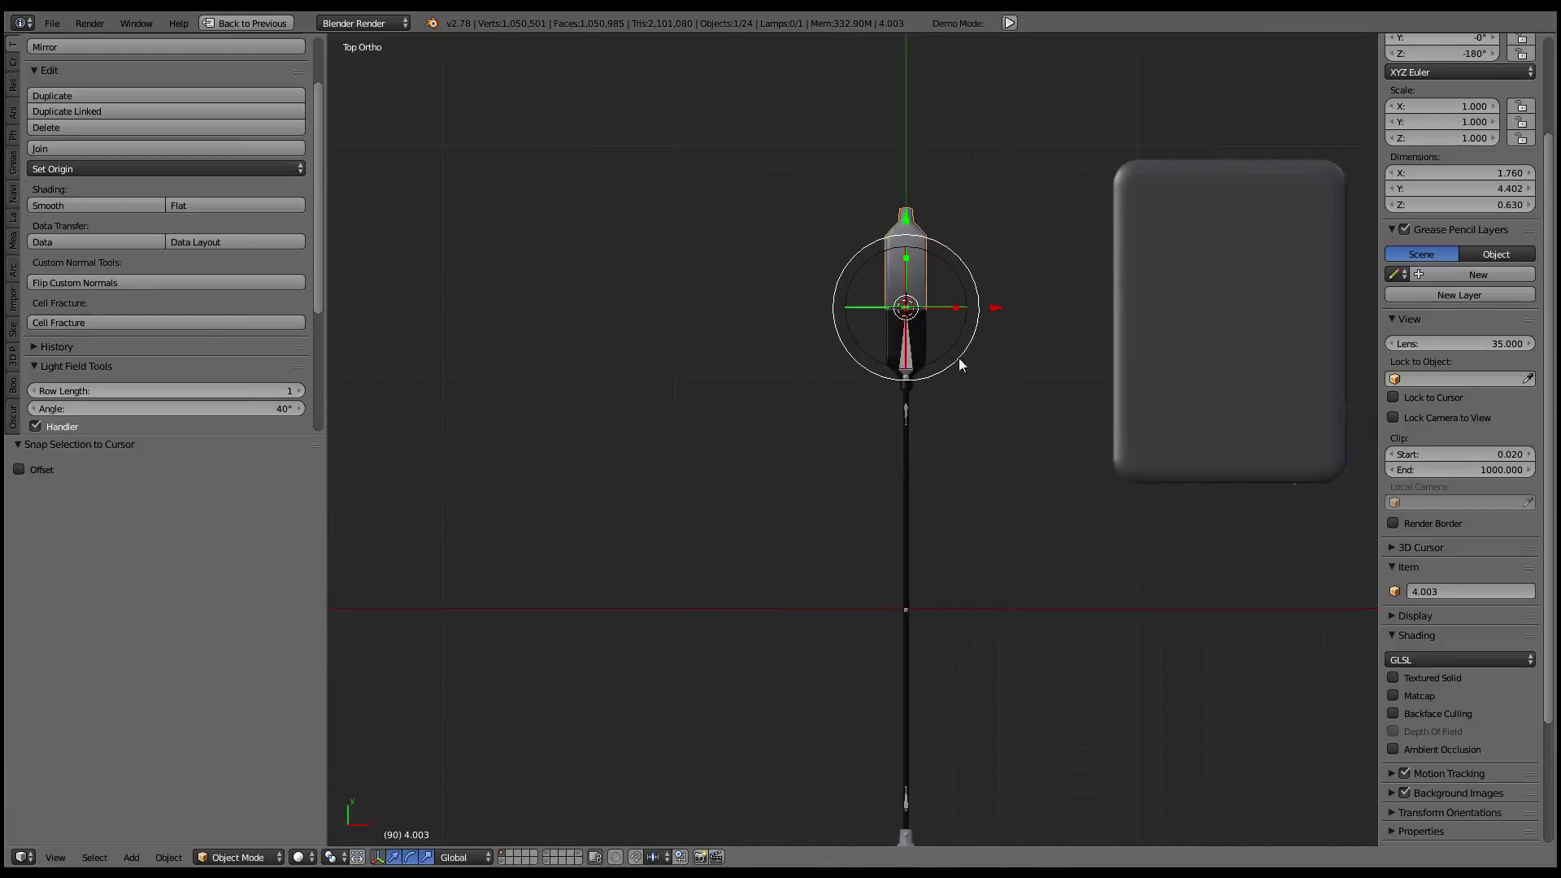
{"action": "scroll", "coordinate": [1041, 338], "scroll_direction": "up", "scroll_amount": 2}
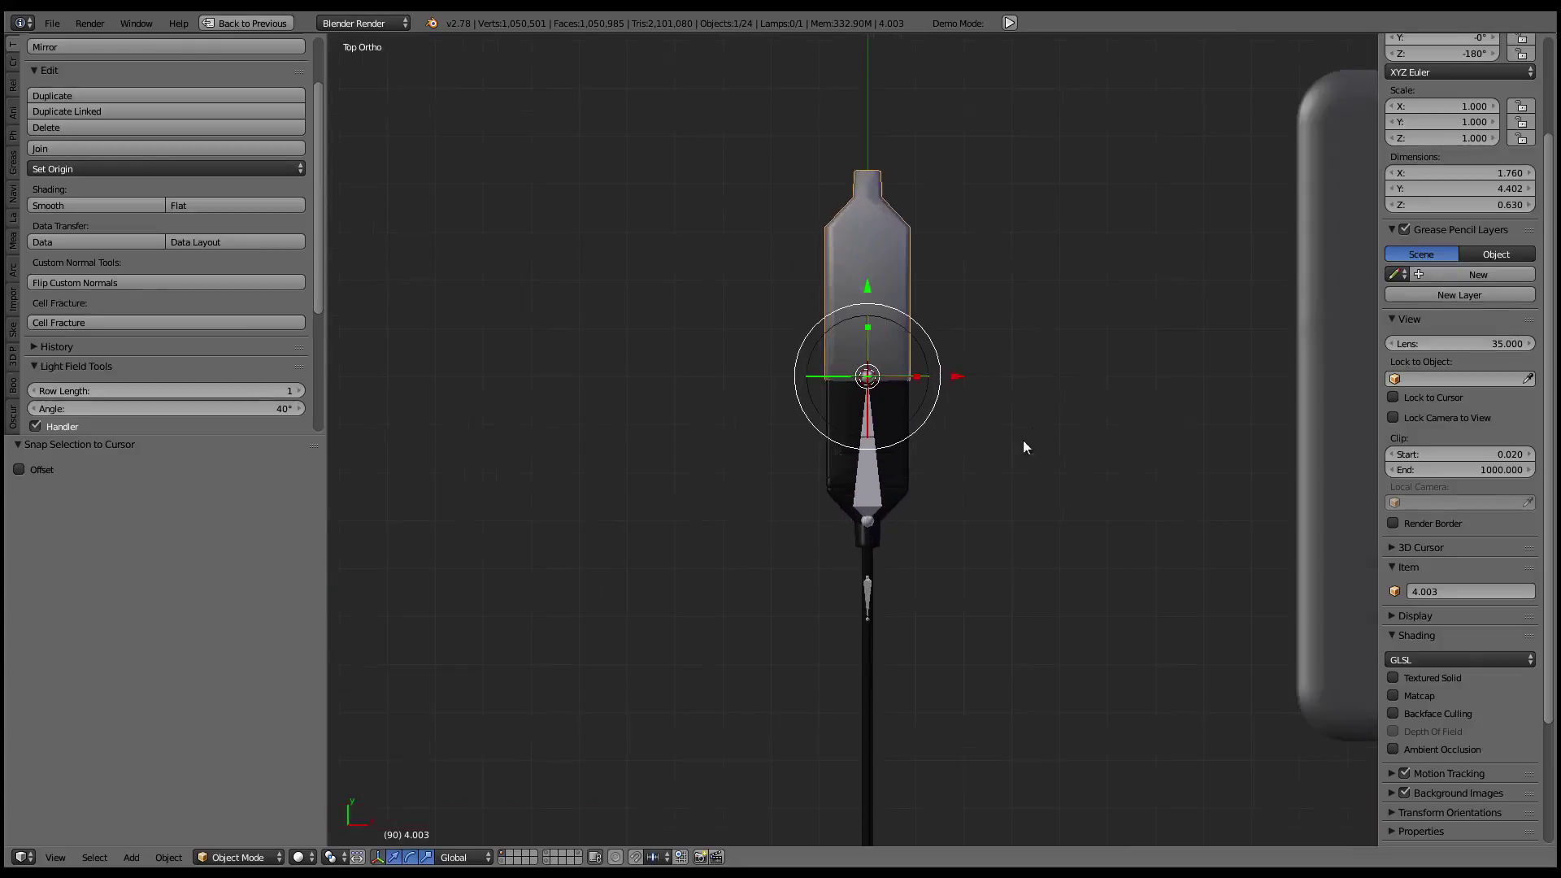
{"action": "key", "text": "r"}
{"action": "left_click", "coordinate": [623, 498]}
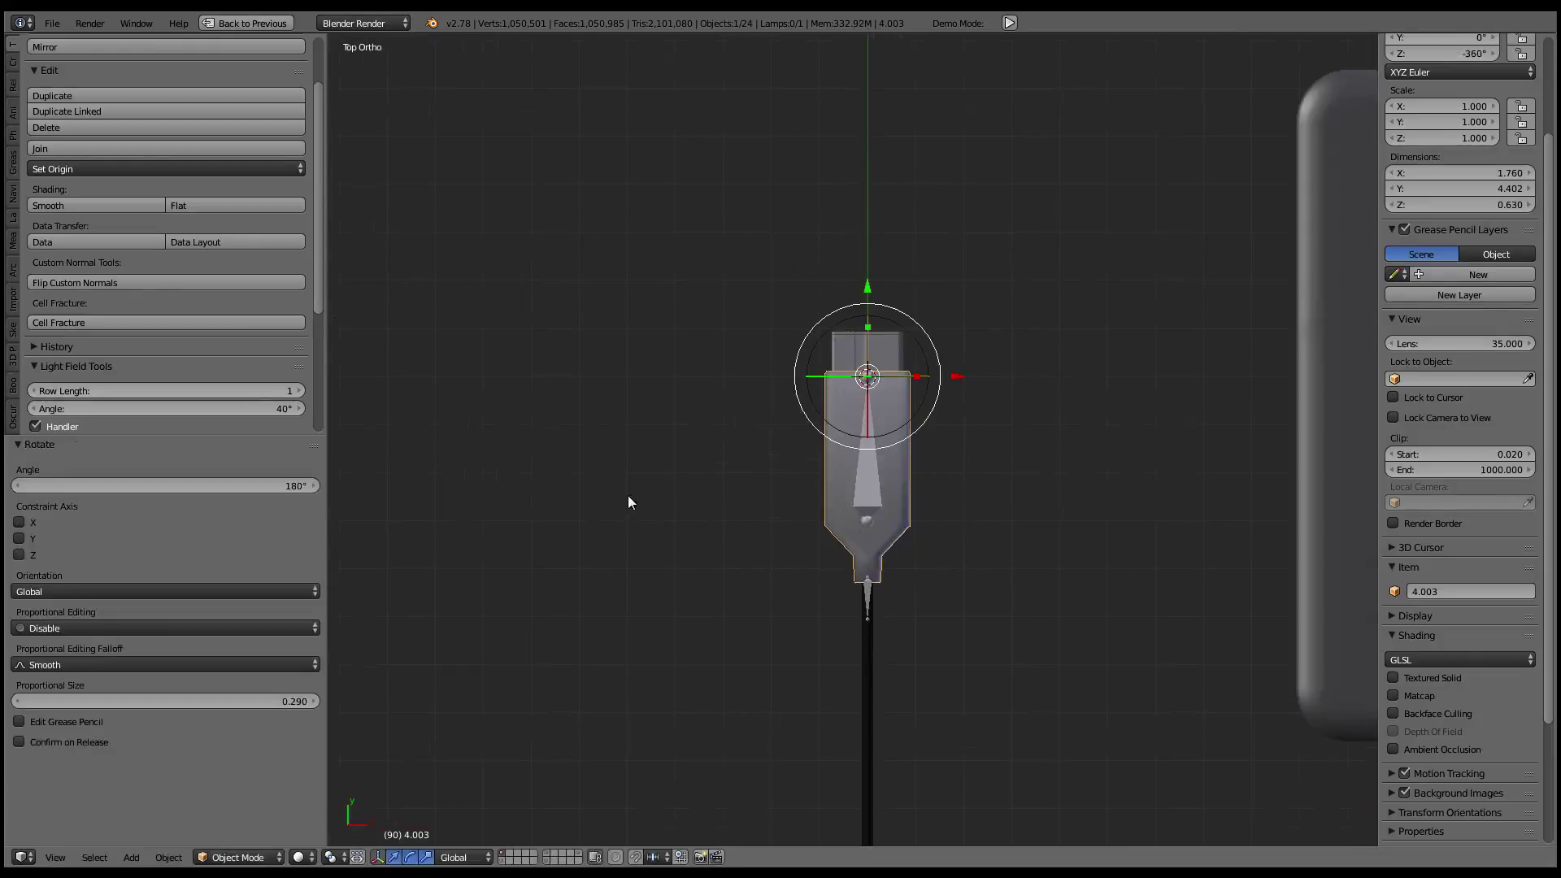
{"action": "mouse_move", "coordinate": [834, 447]}
{"action": "middle_mouse_down"}
{"action": "mouse_move", "coordinate": [968, 365]}
{"action": "mouse_move", "coordinate": [852, 562]}
{"action": "mouse_move", "coordinate": [965, 306]}
{"action": "mouse_move", "coordinate": [1173, 319]}
{"action": "middle_mouse_up"}
- Make the copied housing single-user with its own Object & Data
{"action": "key", "text": "Tab"}
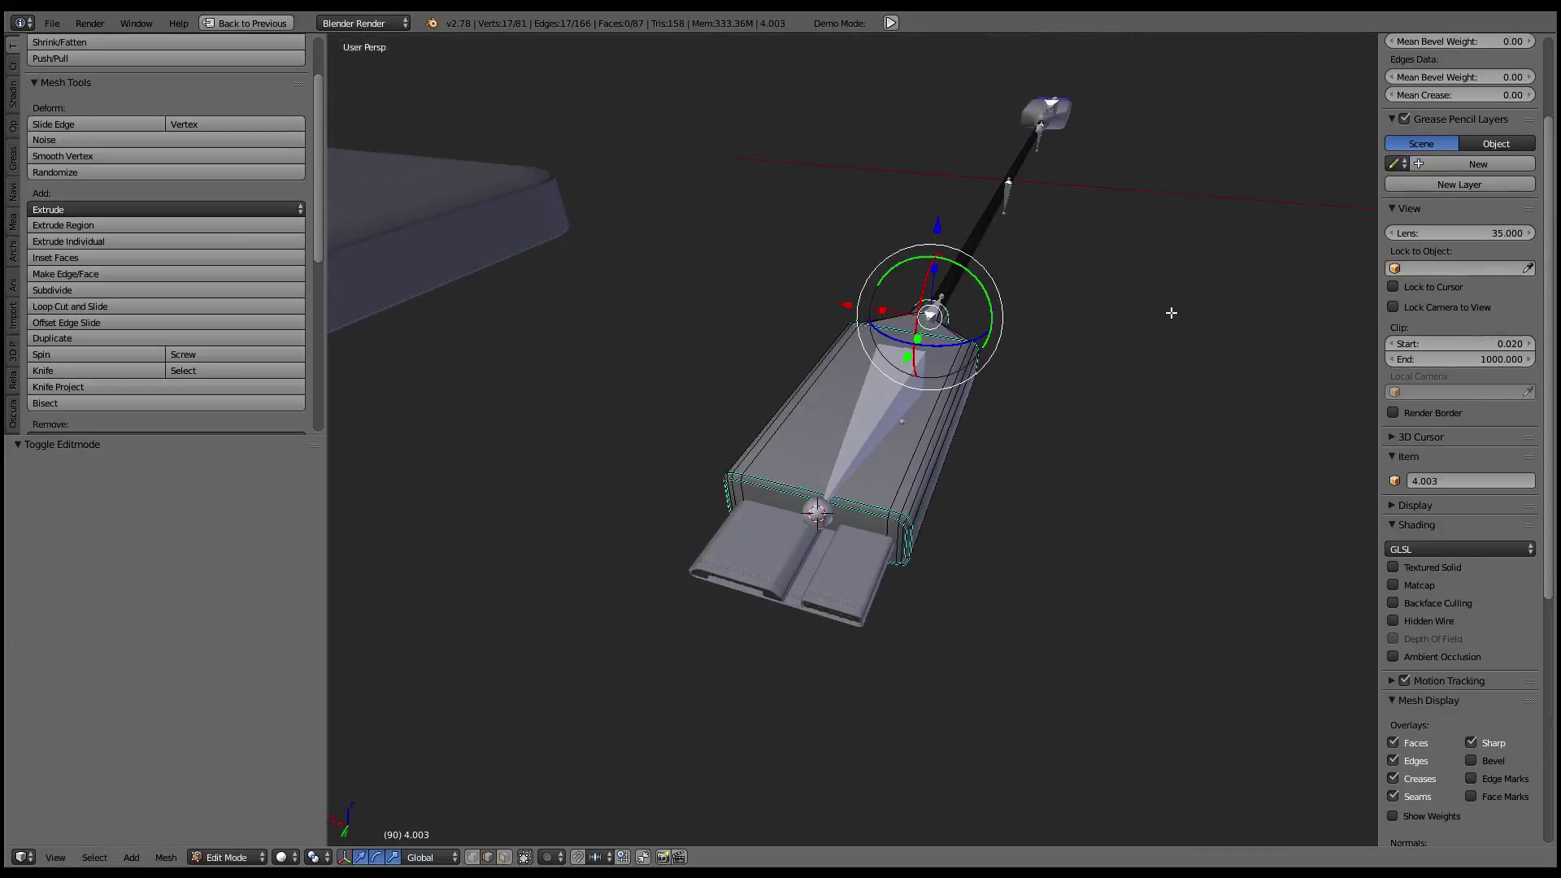
{"action": "key", "text": "Tab"}
{"action": "left_click", "coordinate": [166, 857]}
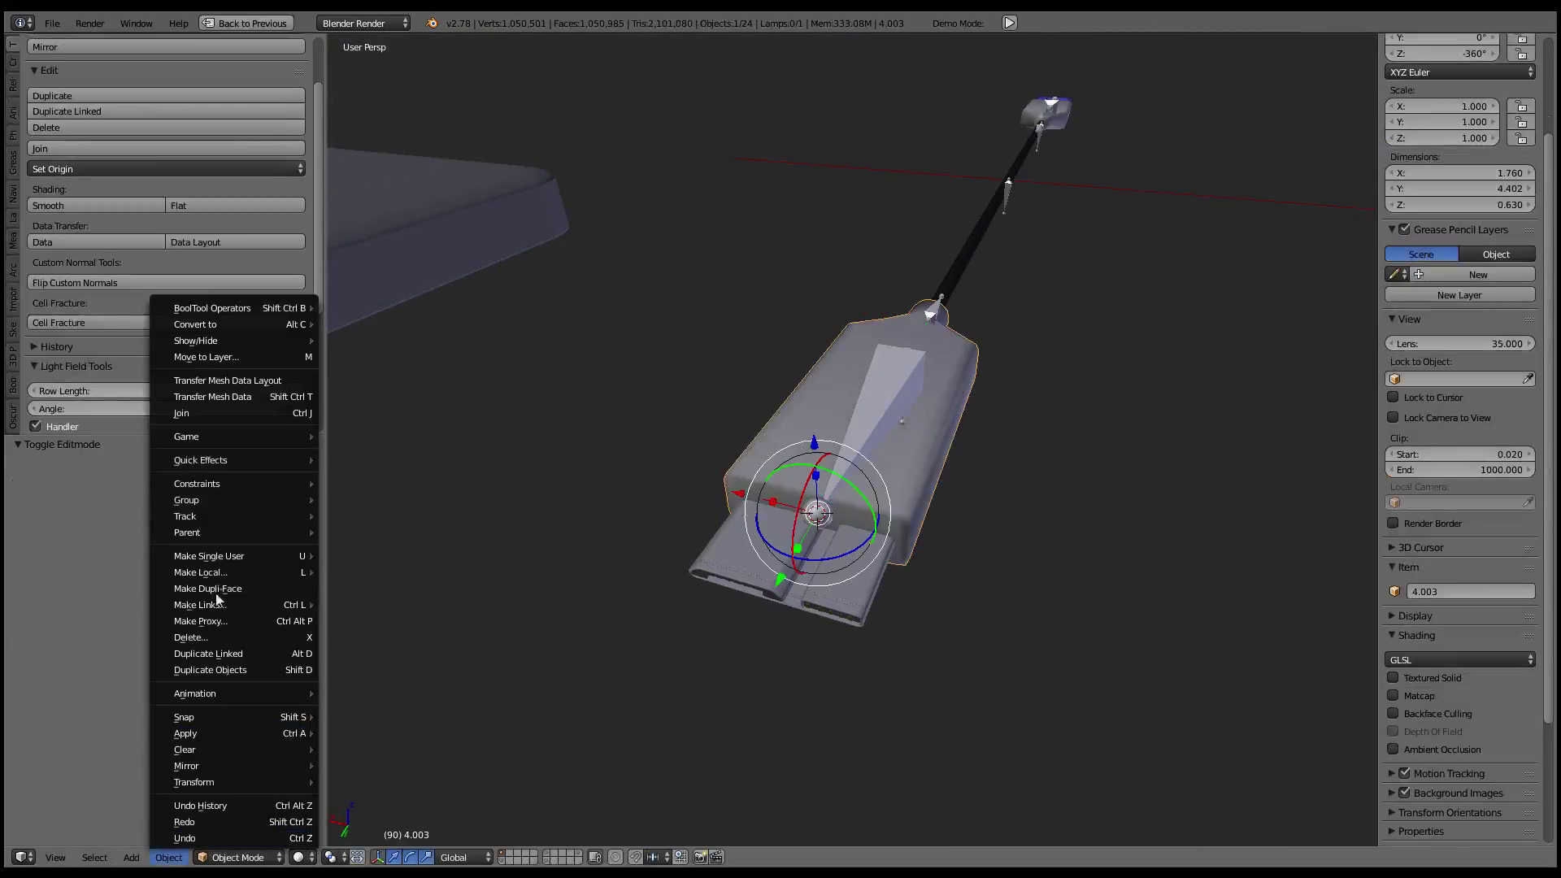
{"action": "mouse_move", "coordinate": [219, 556]}
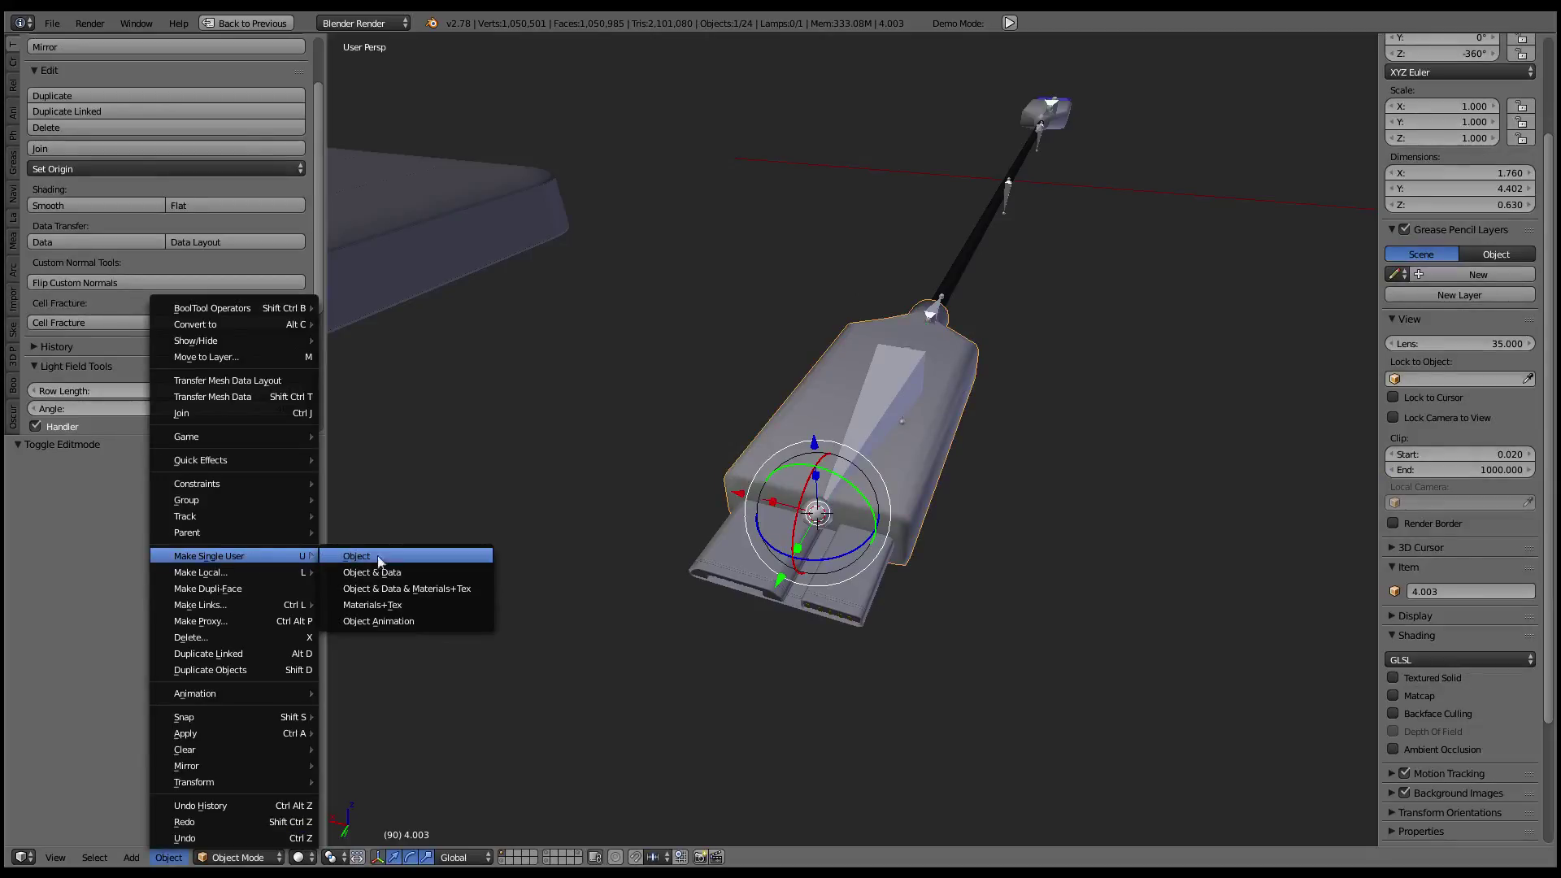
{"action": "left_click", "coordinate": [399, 572]}
{"action": "mouse_move", "coordinate": [720, 427]}
{"action": "middle_mouse_down"}
{"action": "mouse_move", "coordinate": [671, 420]}
{"action": "mouse_move", "coordinate": [767, 434]}
{"action": "mouse_move", "coordinate": [850, 490]}
{"action": "middle_mouse_up"}
- In Edit Mode, select the neck edge loops and slide them along the cable's Y axis
{"action": "key", "text": "Tab"}
{"action": "scroll", "coordinate": [732, 423], "scroll_direction": "up", "scroll_amount": 3}
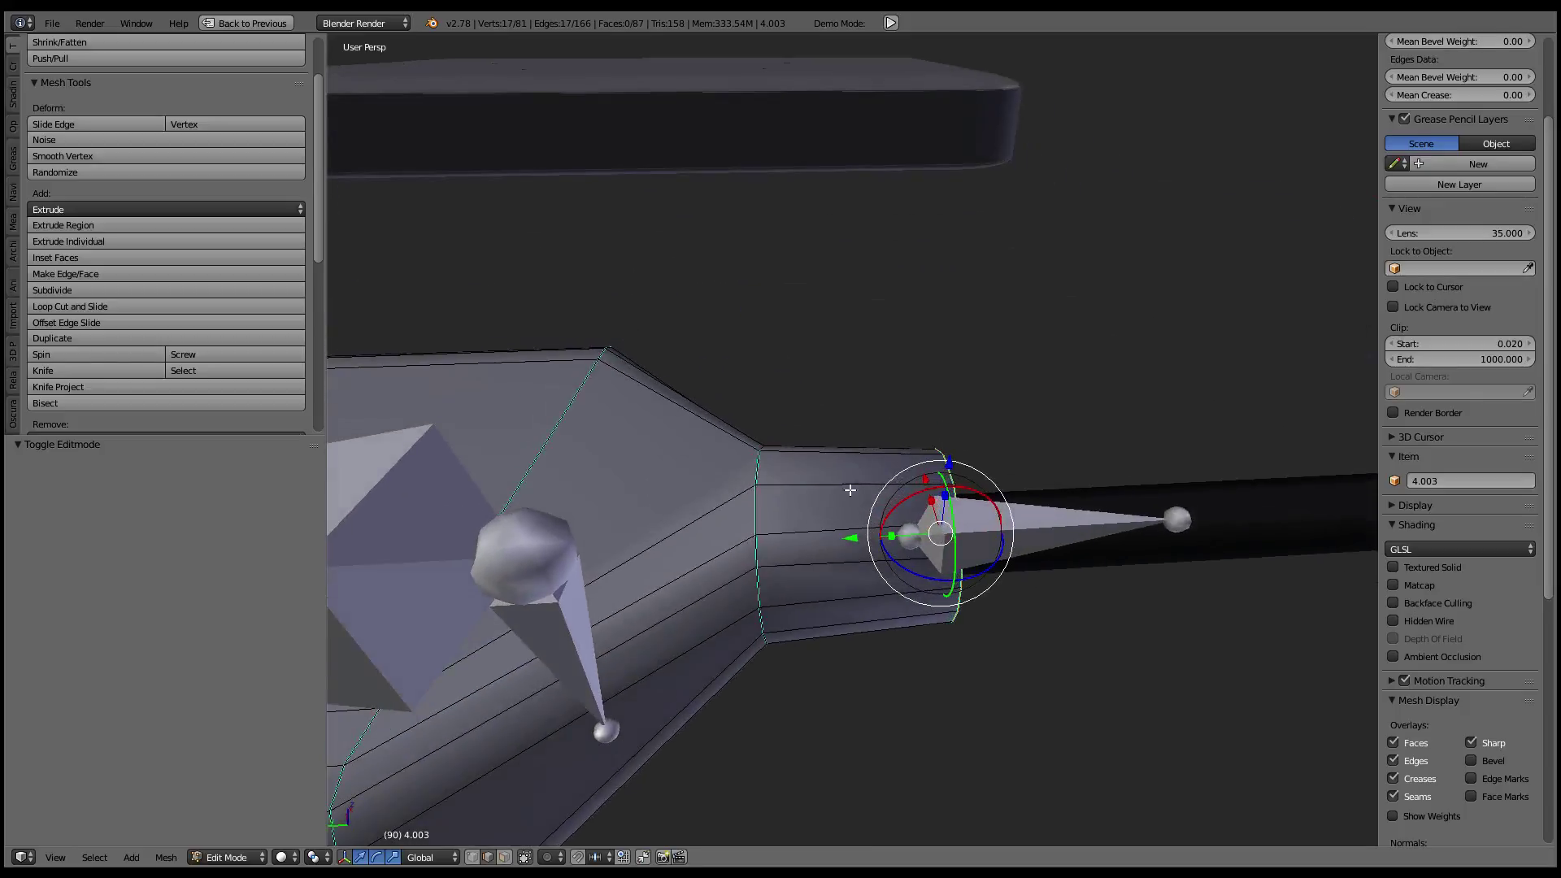
{"action": "scroll", "coordinate": [763, 513], "scroll_direction": "down", "scroll_amount": 2}
{"action": "left_click", "coordinate": [701, 411], "text": "alt+shift"}
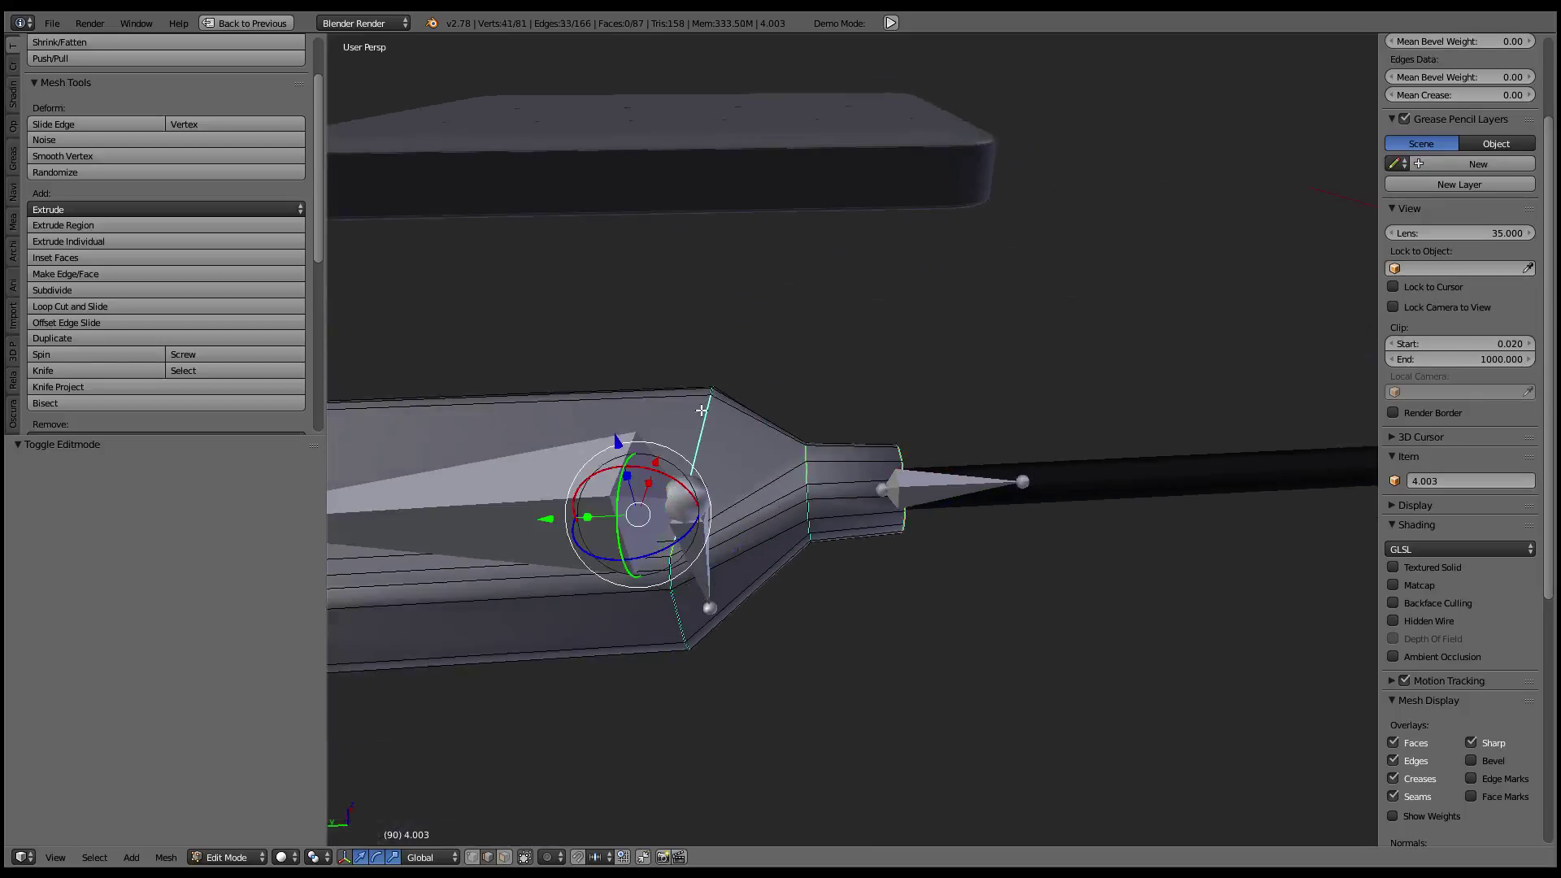
{"action": "left_click", "coordinate": [808, 477], "text": "alt+shift"}
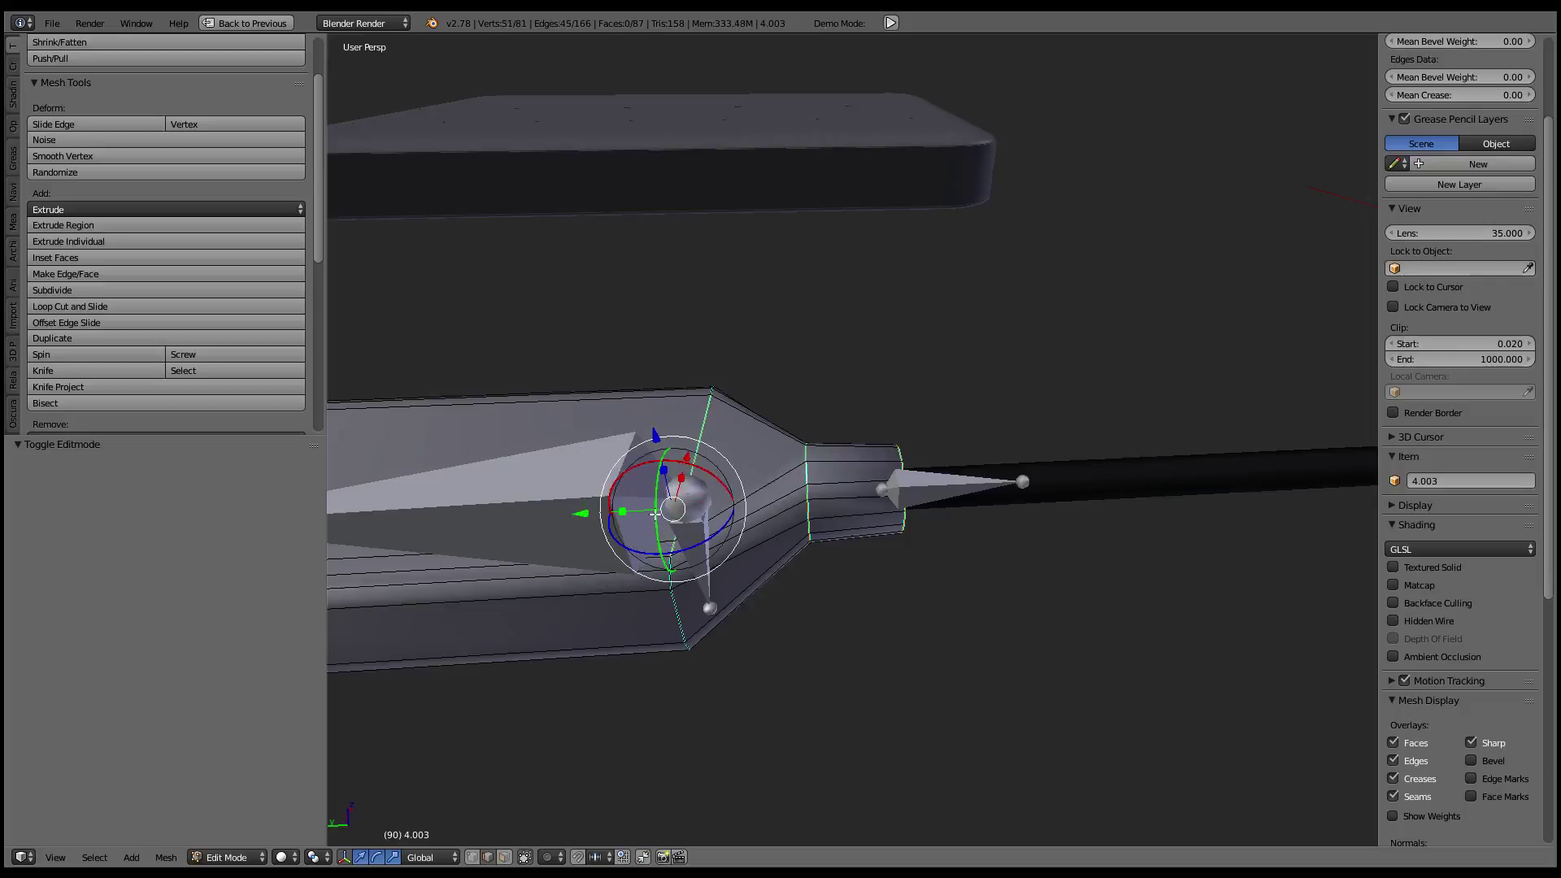
{"action": "left_click_drag", "start_coordinate": [592, 508], "coordinate": [425, 503]}
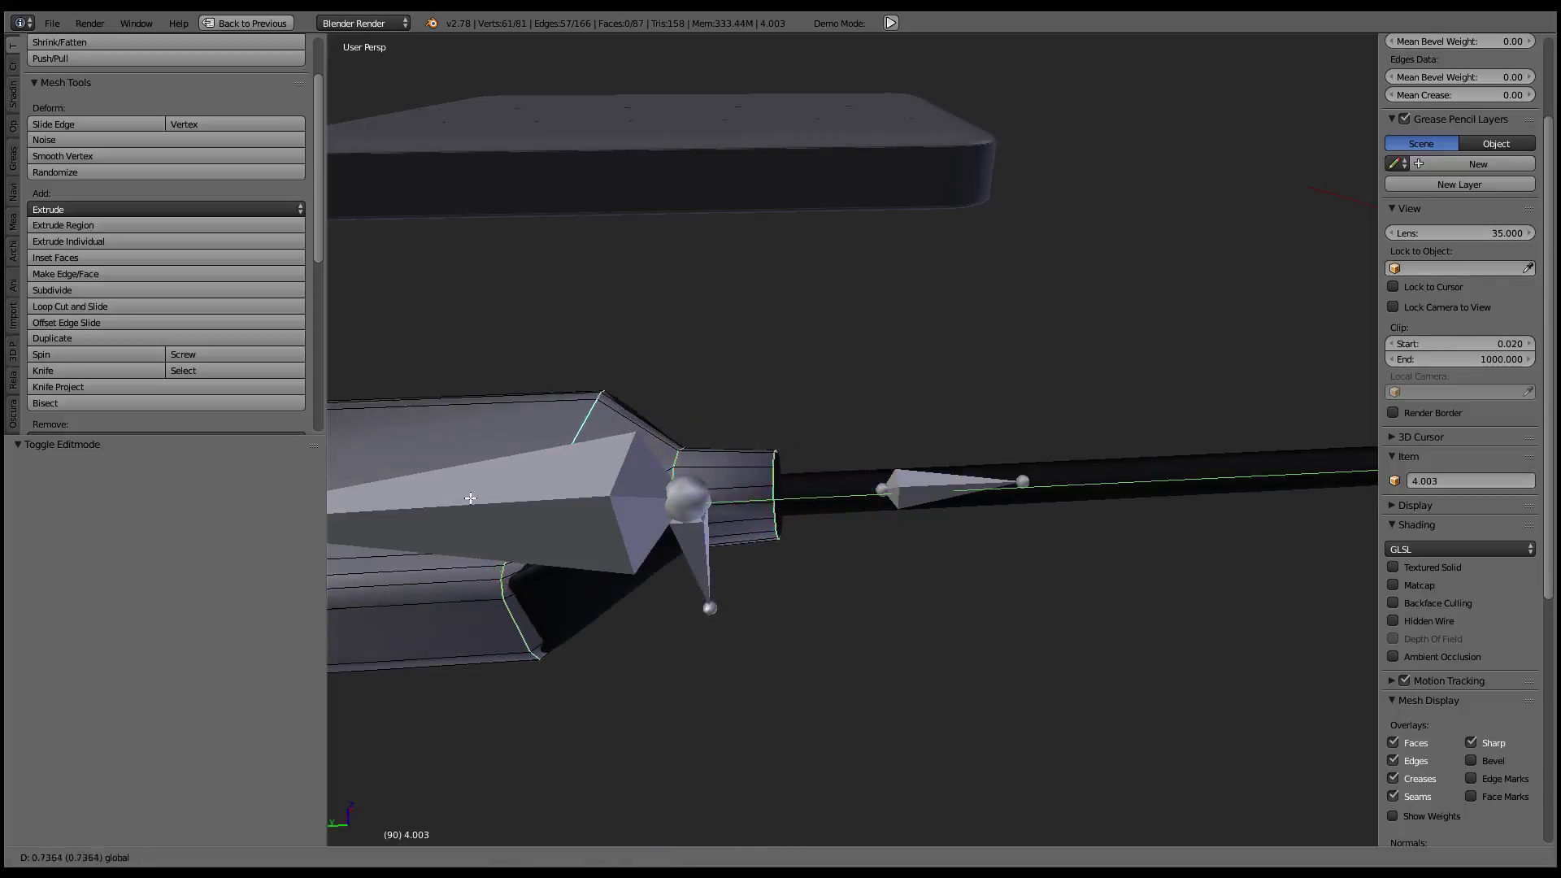
{"action": "left_click_drag", "start_coordinate": [470, 498], "coordinate": [468, 497]}
{"action": "mouse_move", "coordinate": [569, 488]}
{"action": "middle_mouse_down"}
{"action": "mouse_move", "coordinate": [911, 431]}
{"action": "mouse_move", "coordinate": [1067, 424]}
{"action": "mouse_move", "coordinate": [895, 488]}
{"action": "middle_mouse_up"}
{"action": "scroll", "coordinate": [910, 431], "scroll_direction": "down", "scroll_amount": 2}
{"action": "scroll", "coordinate": [911, 431], "scroll_direction": "up", "scroll_amount": 2}
{"action": "scroll", "coordinate": [488, 725], "scroll_direction": "up", "scroll_amount": 2}
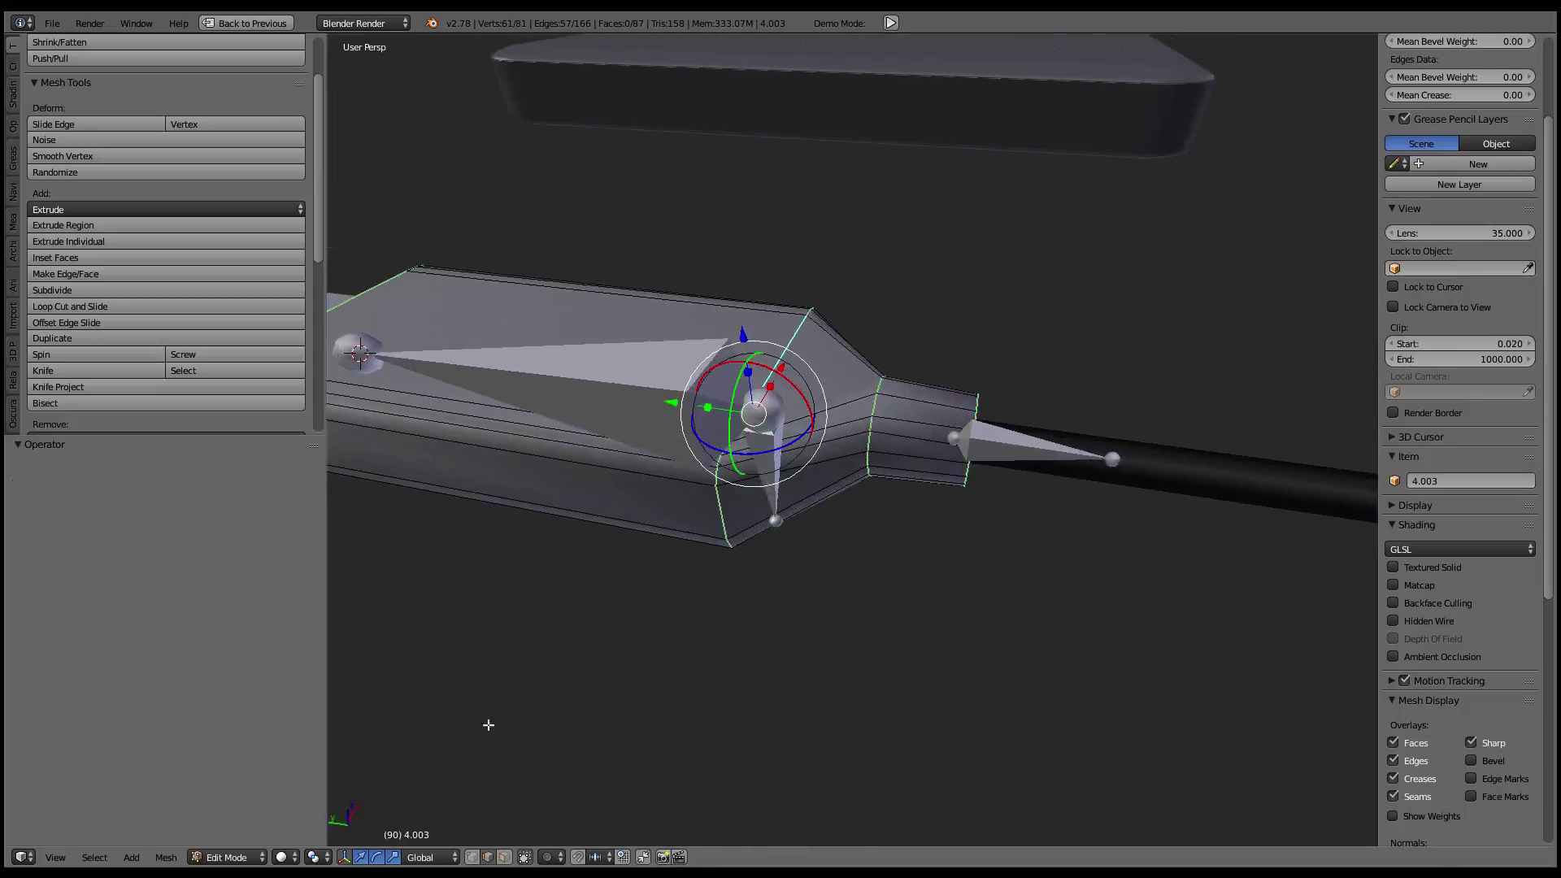
- In face select mode, move the two neck face loops along Y
{"action": "left_click", "coordinate": [505, 857]}
{"action": "left_click", "coordinate": [822, 342], "text": "alt"}
{"action": "left_click", "coordinate": [941, 392], "text": "alt+shift"}
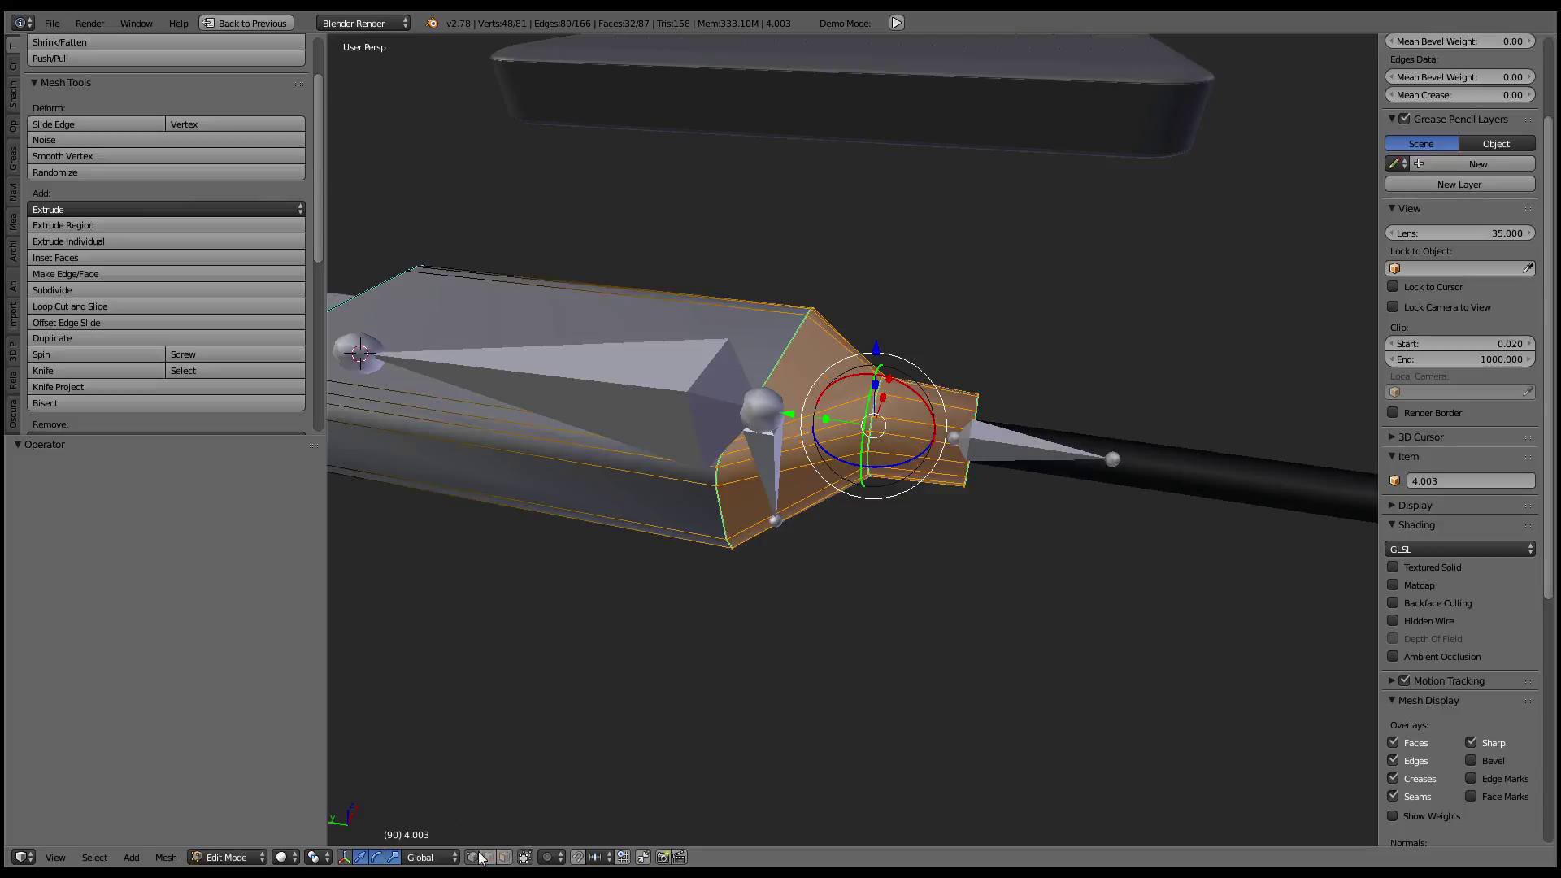
{"action": "middle_click_drag", "start_coordinate": [598, 739], "coordinate": [720, 527]}
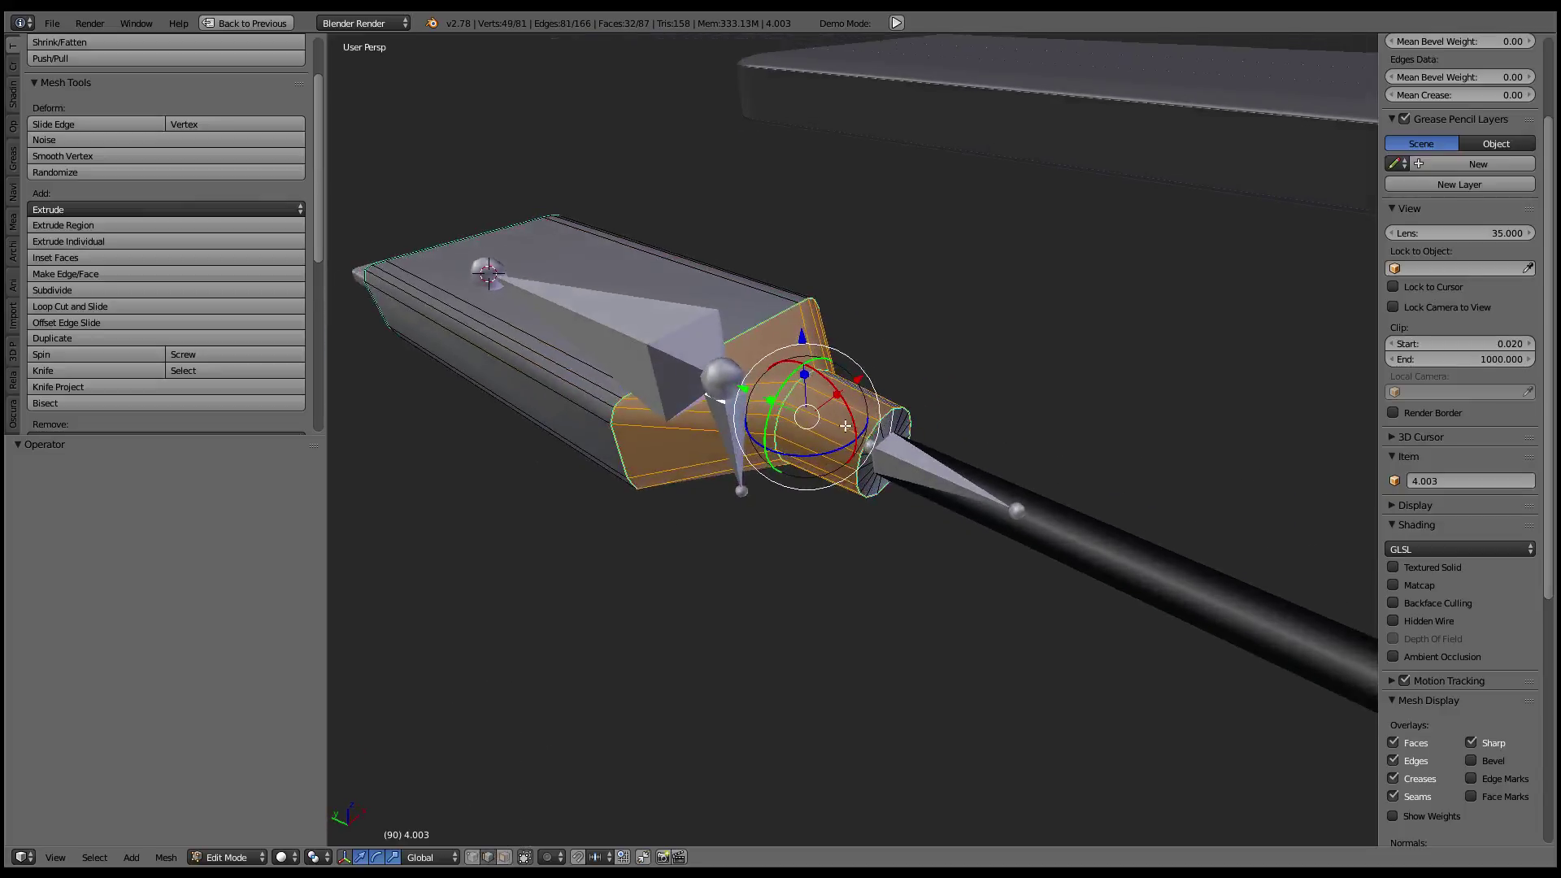
{"action": "middle_click_drag", "start_coordinate": [891, 428], "coordinate": [944, 428]}
{"action": "scroll", "coordinate": [944, 428], "scroll_direction": "up", "scroll_amount": 2}
{"action": "key", "text": "g"}
{"action": "key", "text": "y"}
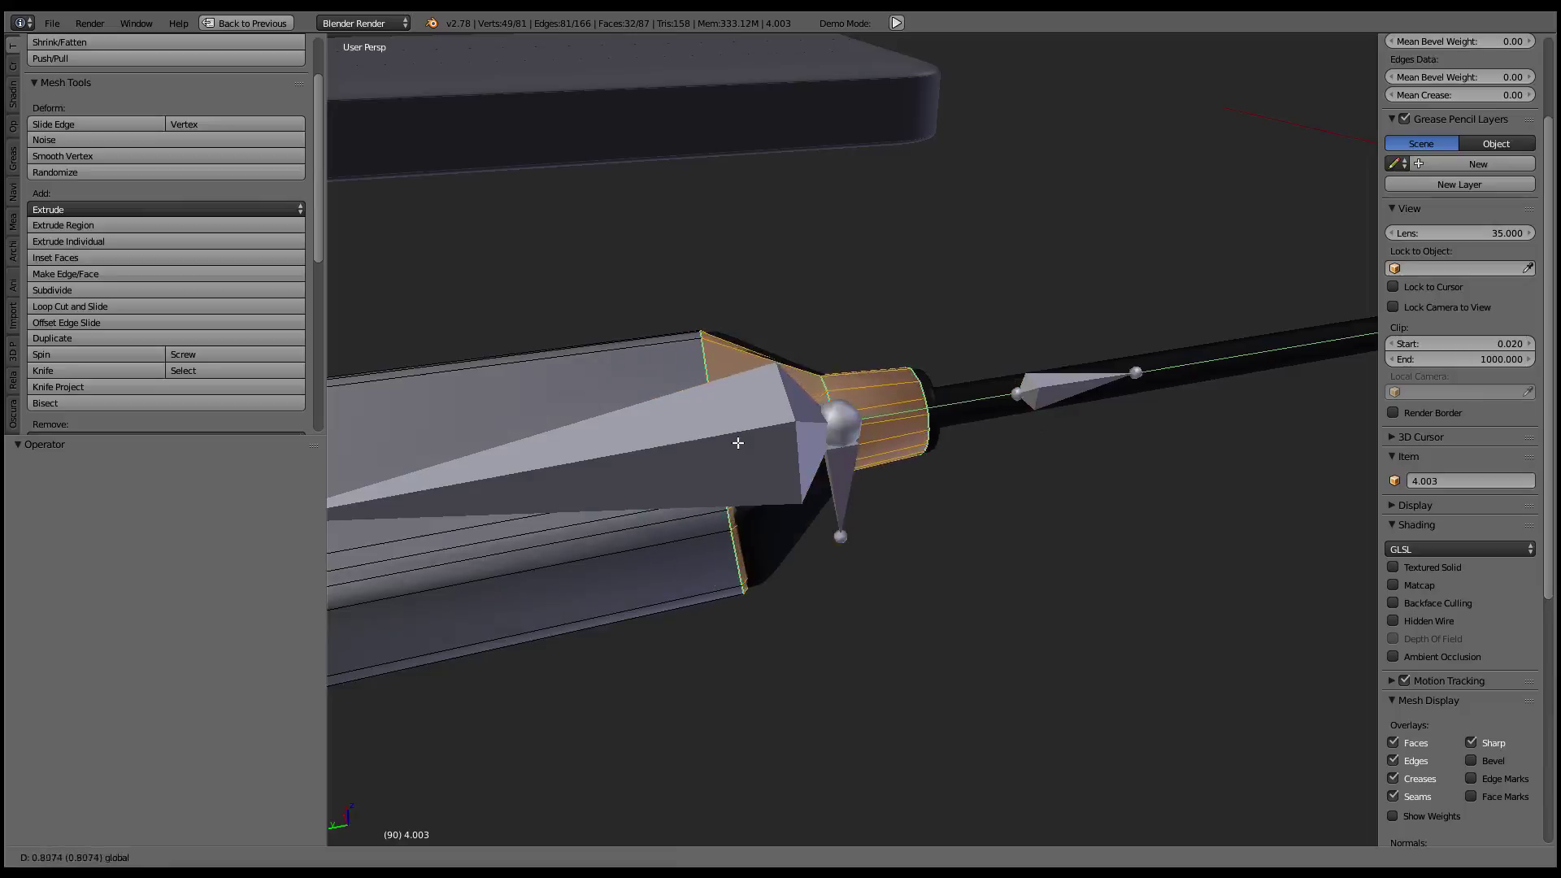
{"action": "left_click", "coordinate": [759, 439]}
- Squash the selected neck faces along the Y axis
{"action": "middle_click_drag", "start_coordinate": [759, 439], "coordinate": [895, 422]}
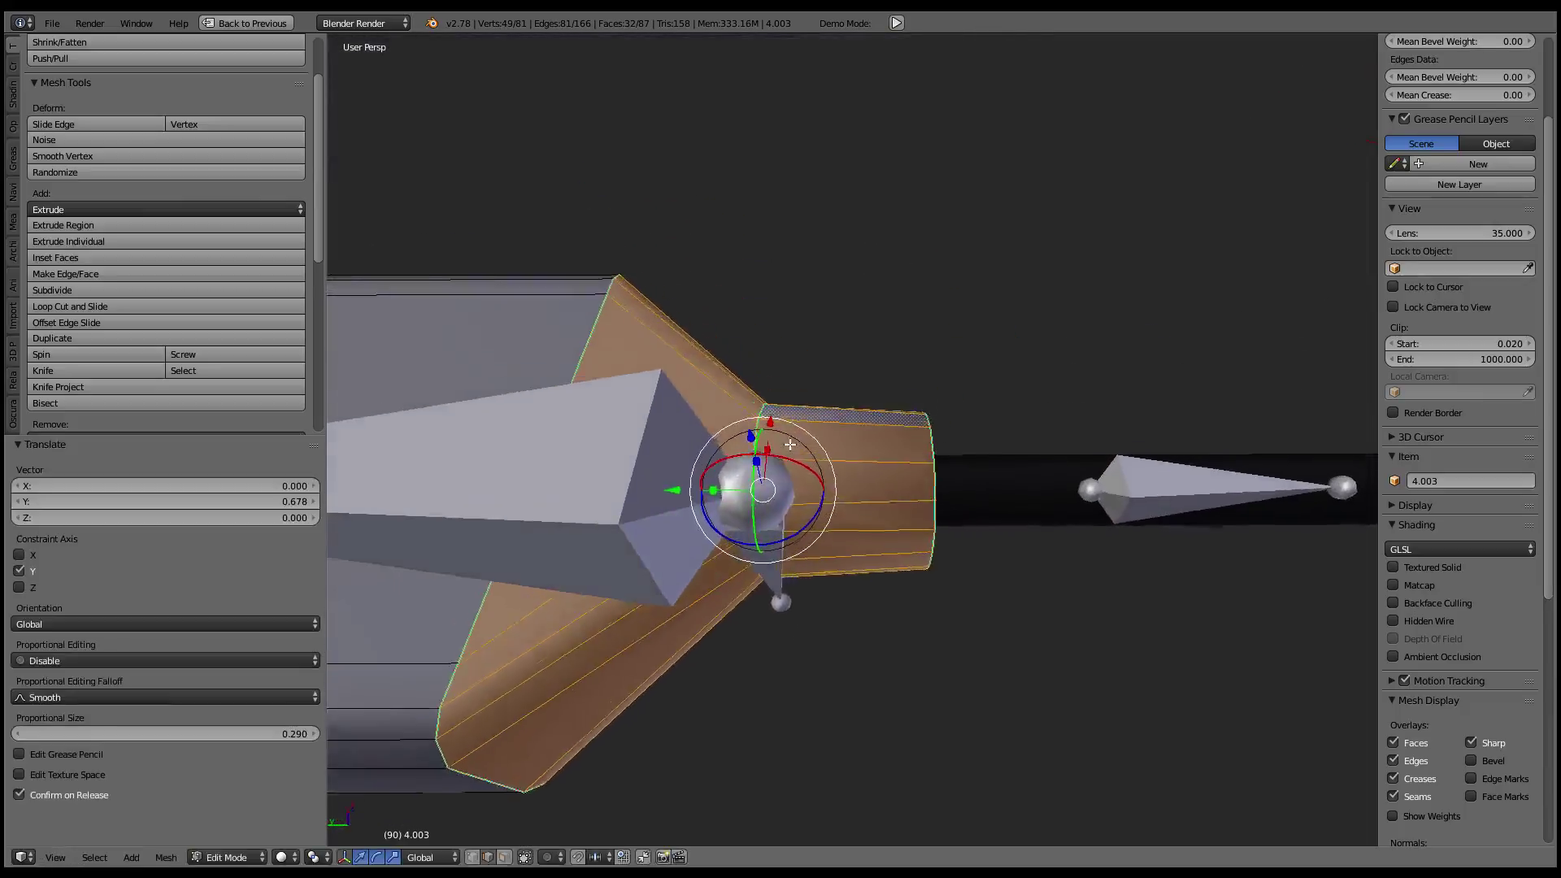
{"action": "key", "text": "s"}
{"action": "key", "text": "y"}
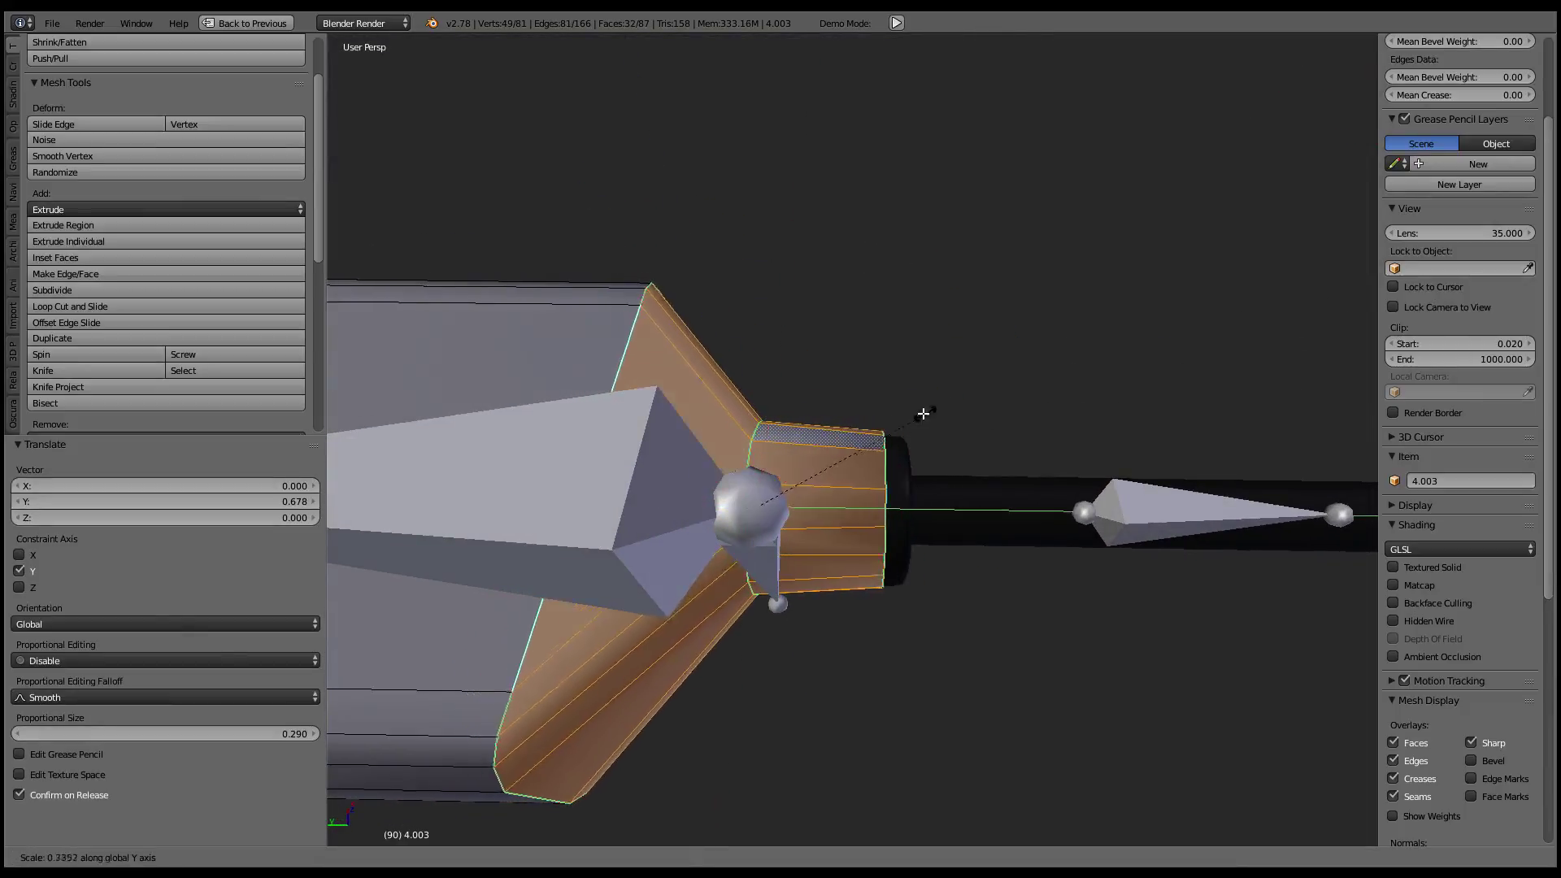
{"action": "left_click", "coordinate": [934, 418]}
{"action": "mouse_move", "coordinate": [933, 418]}
{"action": "middle_mouse_down"}
{"action": "mouse_move", "coordinate": [892, 393]}
{"action": "mouse_move", "coordinate": [980, 412]}
{"action": "mouse_move", "coordinate": [953, 383]}
{"action": "mouse_move", "coordinate": [976, 381]}
{"action": "middle_mouse_up"}
- Shift the neck's end edge ring and one more loop along Y, then return to Object Mode
{"action": "right_click", "coordinate": [959, 356], "text": "alt"}
{"action": "key", "text": "g"}
{"action": "key", "text": "y"}
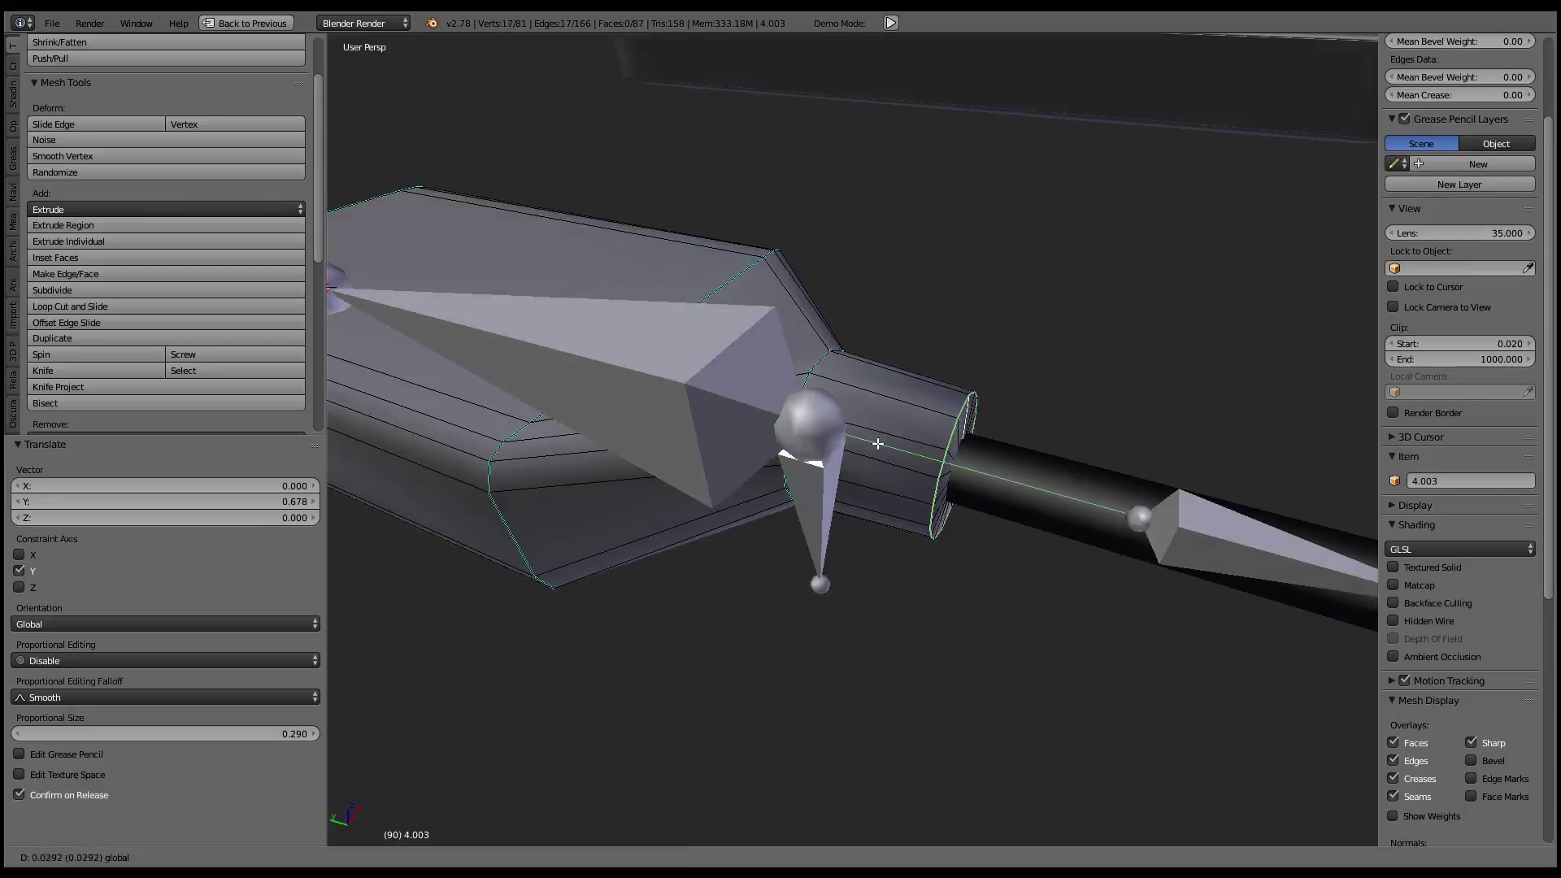
{"action": "left_click", "coordinate": [878, 443]}
{"action": "middle_click_drag", "start_coordinate": [878, 443], "coordinate": [936, 423]}
{"action": "scroll", "coordinate": [955, 424], "scroll_direction": "up", "scroll_amount": 3}
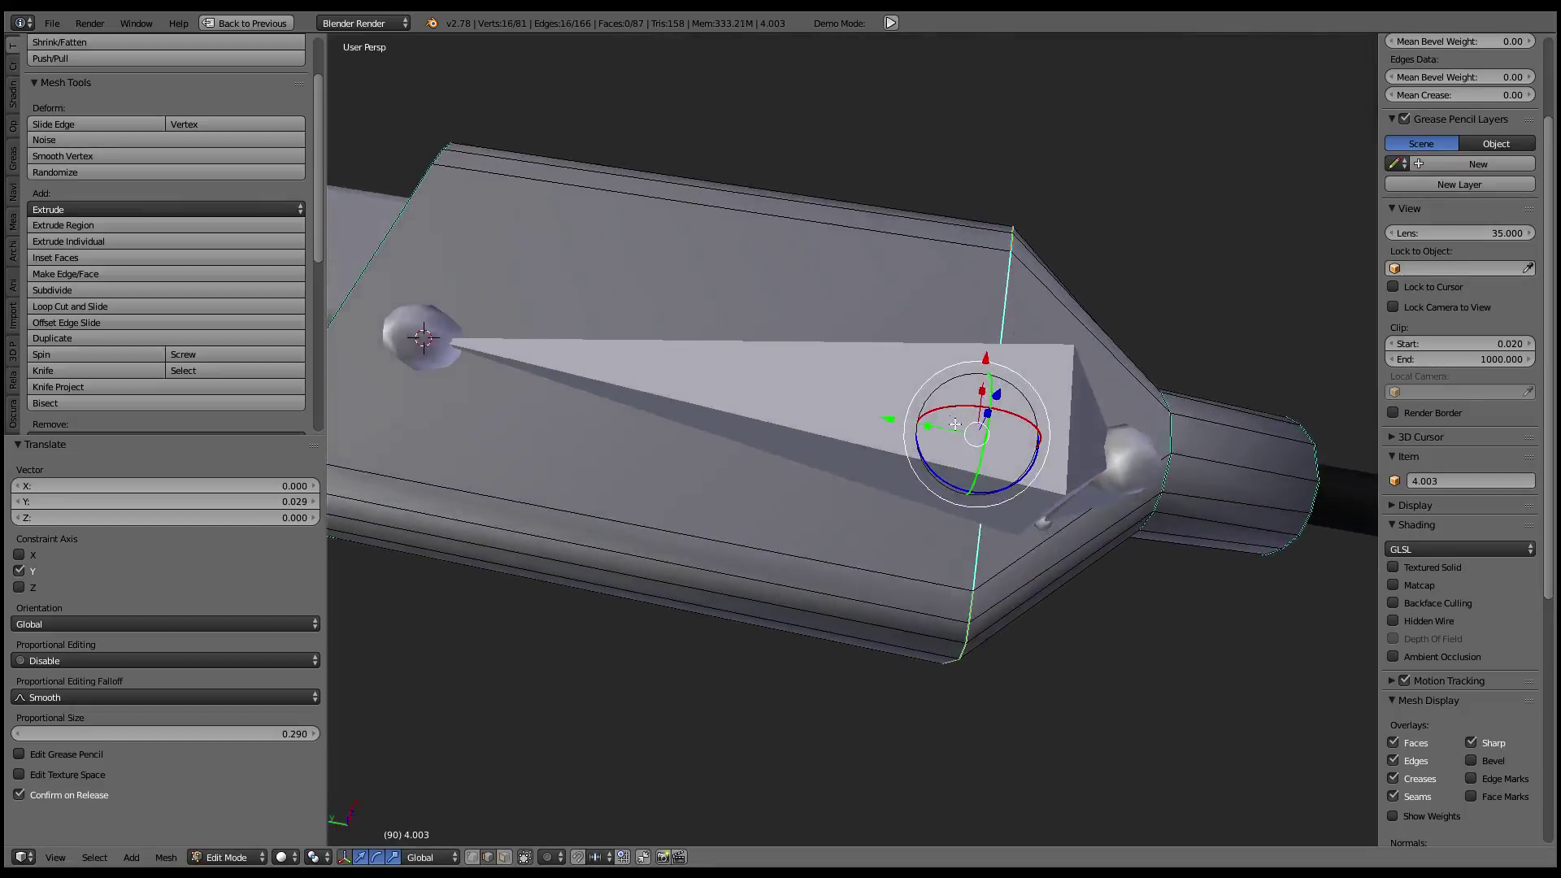
{"action": "middle_click_drag", "start_coordinate": [954, 423], "coordinate": [940, 320]}
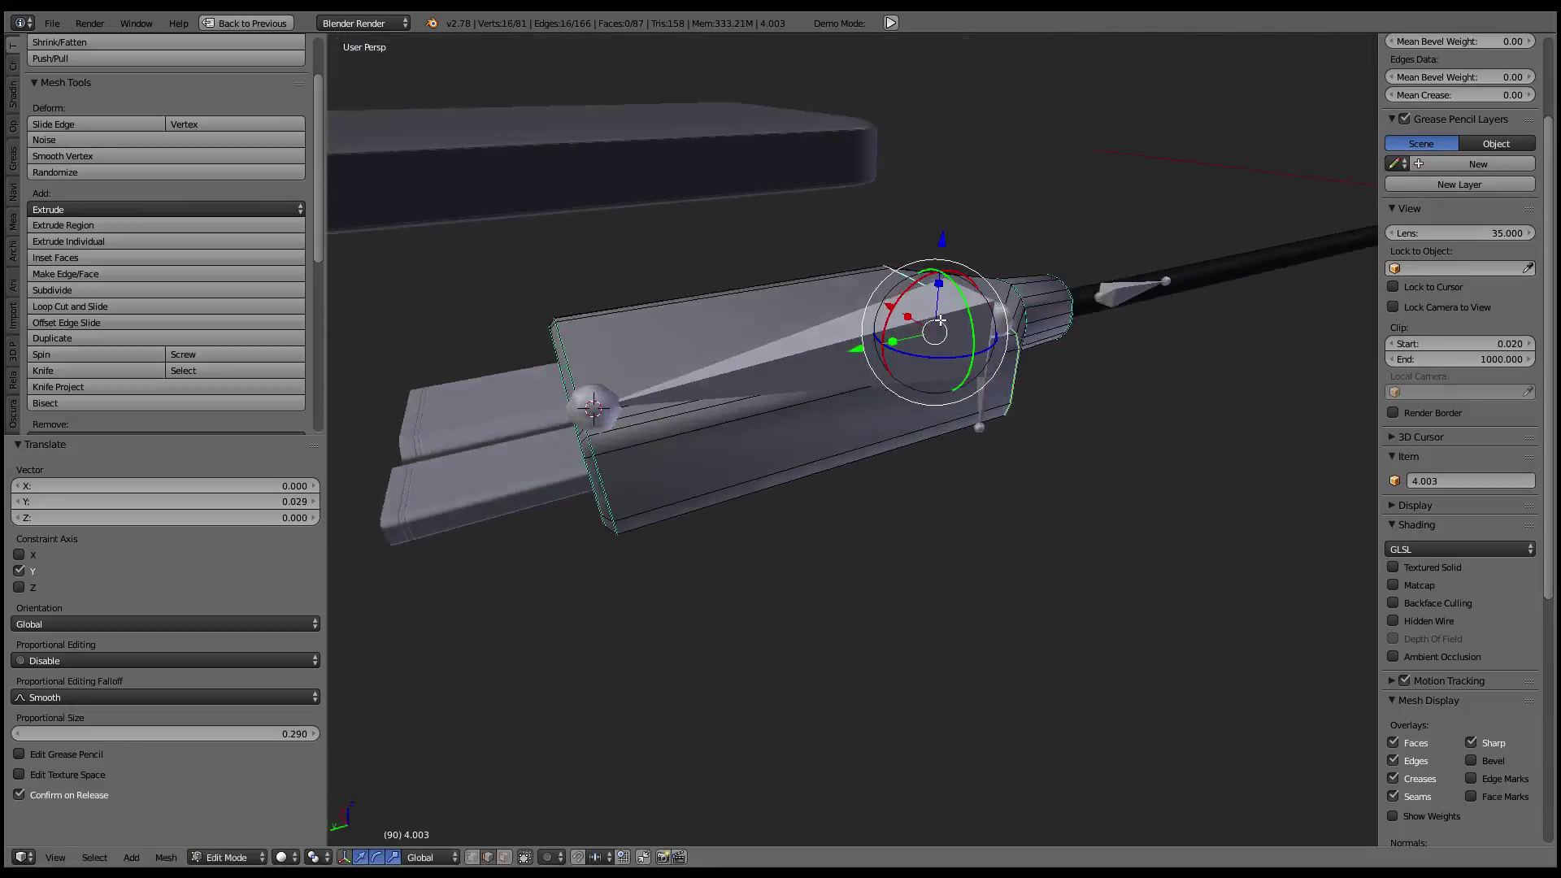
{"action": "scroll", "coordinate": [940, 320], "scroll_direction": "up", "scroll_amount": 3}
{"action": "scroll", "coordinate": [927, 407], "scroll_direction": "up", "scroll_amount": 3}
{"action": "left_click", "coordinate": [923, 435], "text": "alt+shift"}
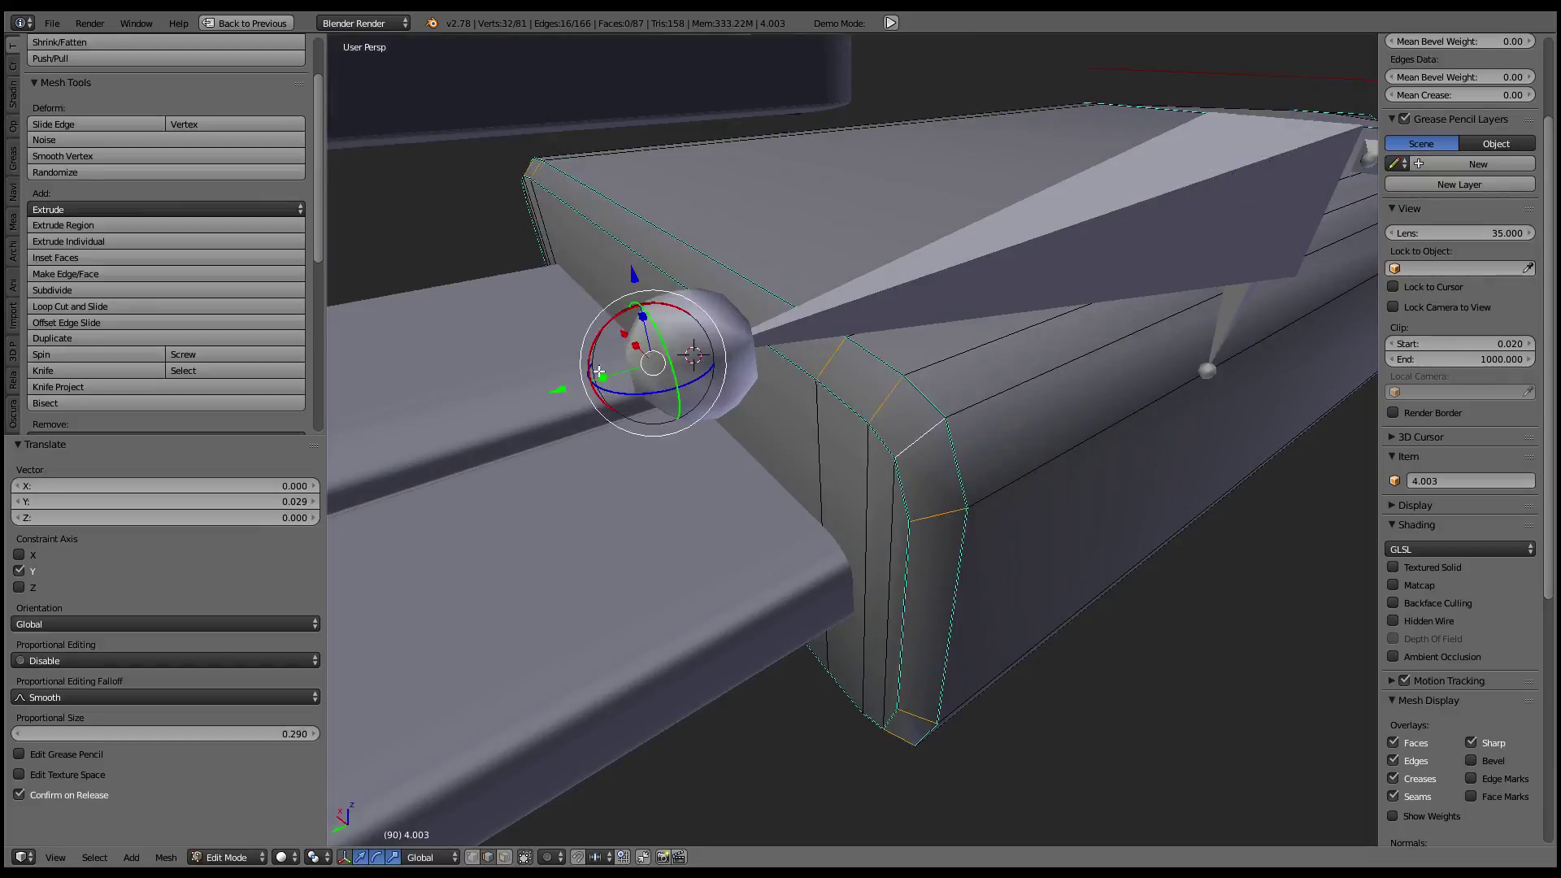
{"action": "left_click_drag", "start_coordinate": [573, 389], "coordinate": [569, 382]}
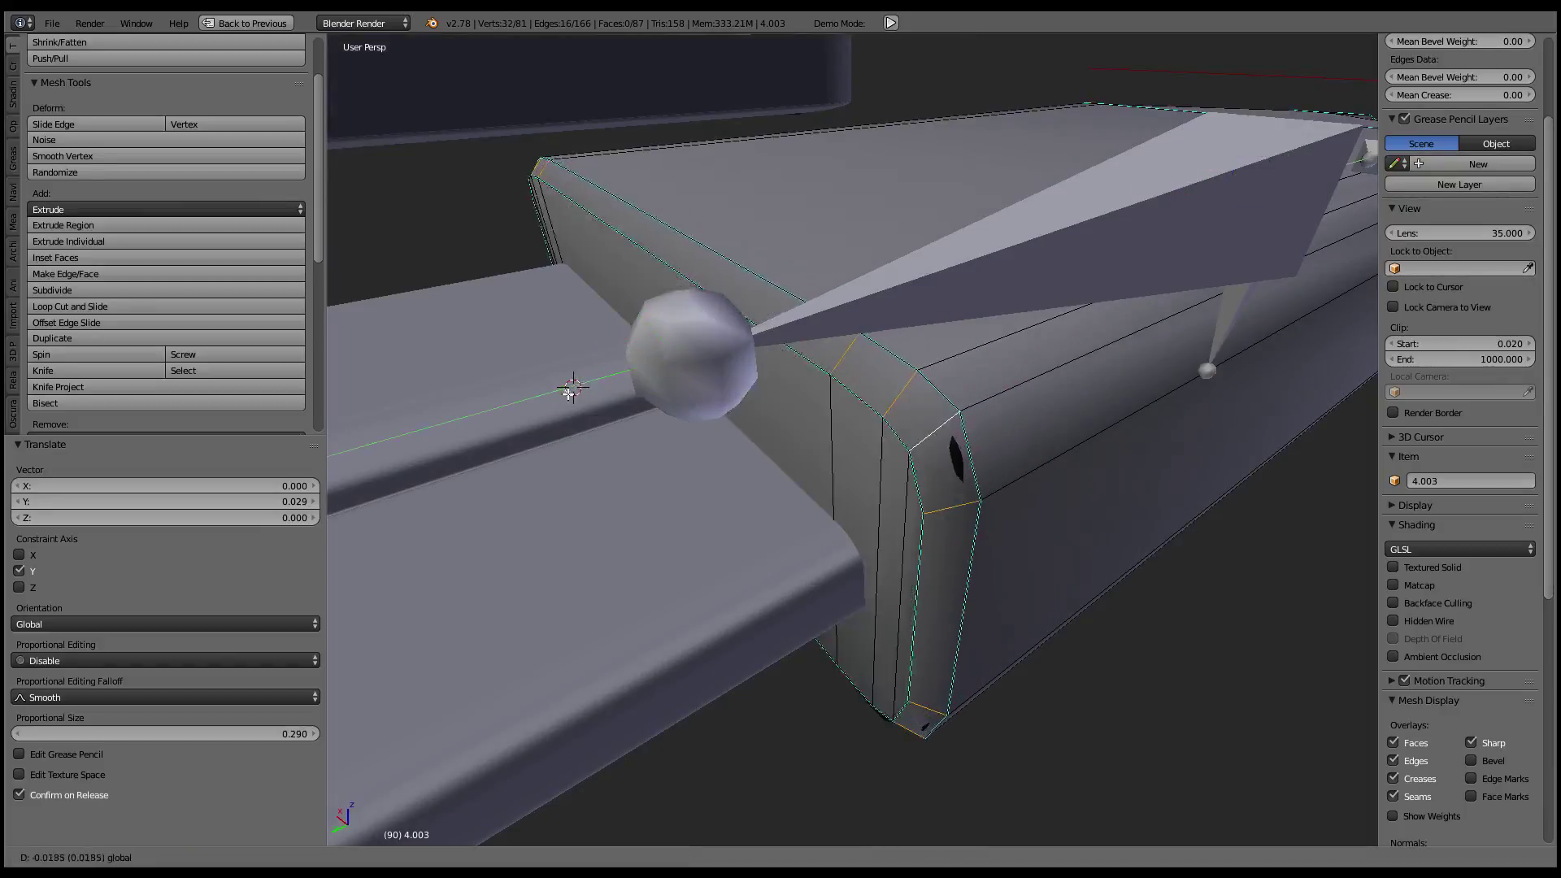
{"action": "scroll", "coordinate": [738, 324], "scroll_direction": "down", "scroll_amount": 3}
{"action": "key", "text": "Tab"}
- Reposition the arrow-shaped object near the cable
{"action": "key", "text": "a"}
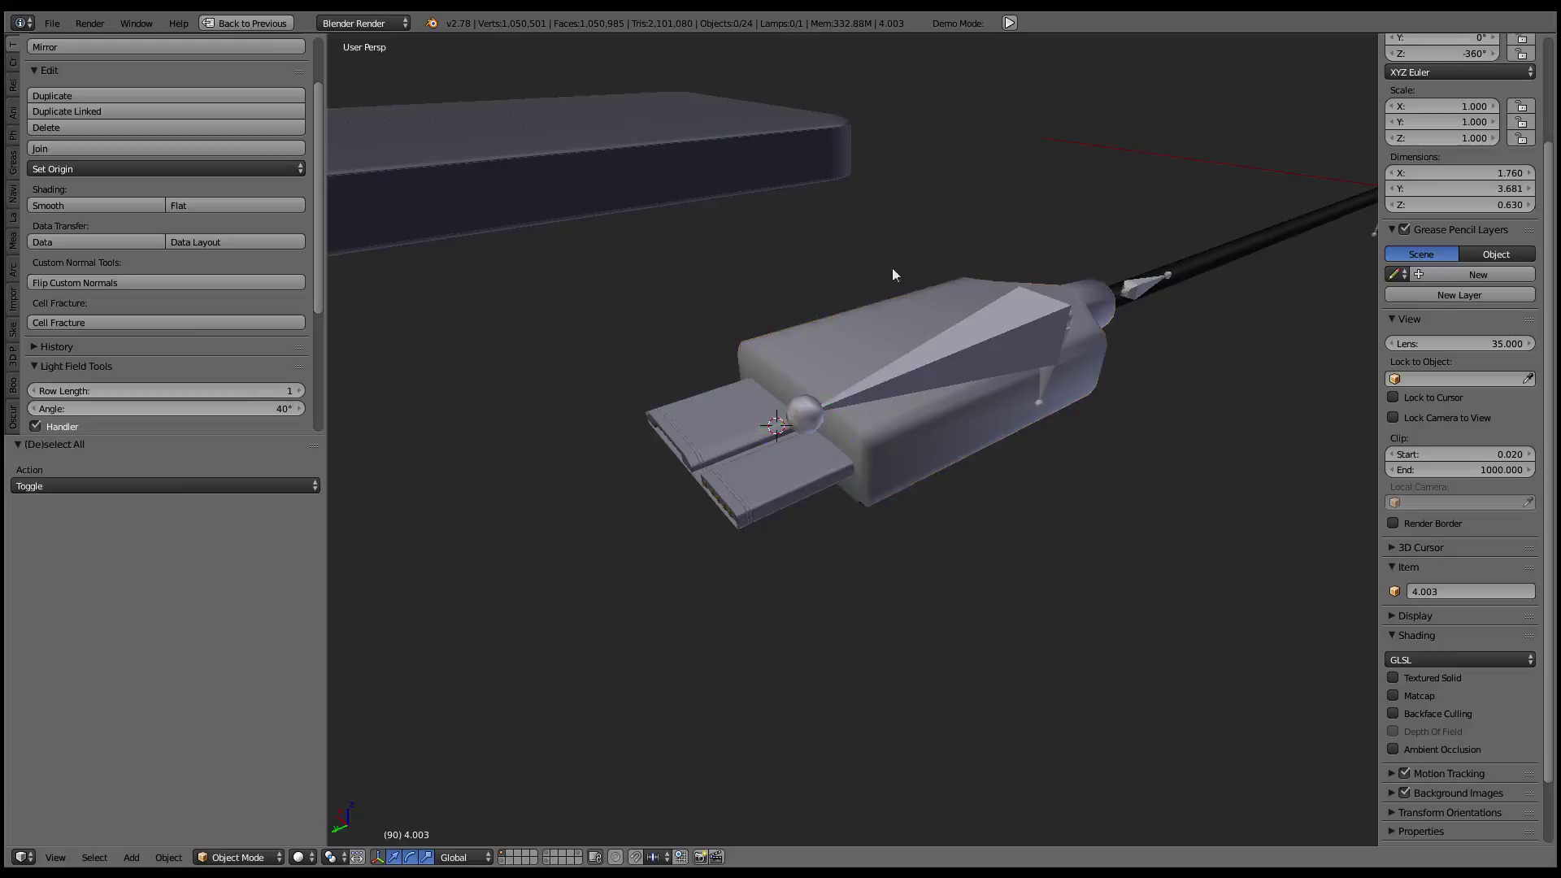
{"action": "middle_click_drag", "start_coordinate": [891, 267], "coordinate": [935, 338]}
{"action": "scroll", "coordinate": [935, 338], "scroll_direction": "up", "scroll_amount": 5}
{"action": "scroll", "coordinate": [784, 441], "scroll_direction": "down", "scroll_amount": 5}
{"action": "mouse_move", "coordinate": [783, 440]}
{"action": "middle_mouse_down"}
{"action": "mouse_move", "coordinate": [827, 291]}
{"action": "mouse_move", "coordinate": [730, 345]}
{"action": "middle_mouse_up"}
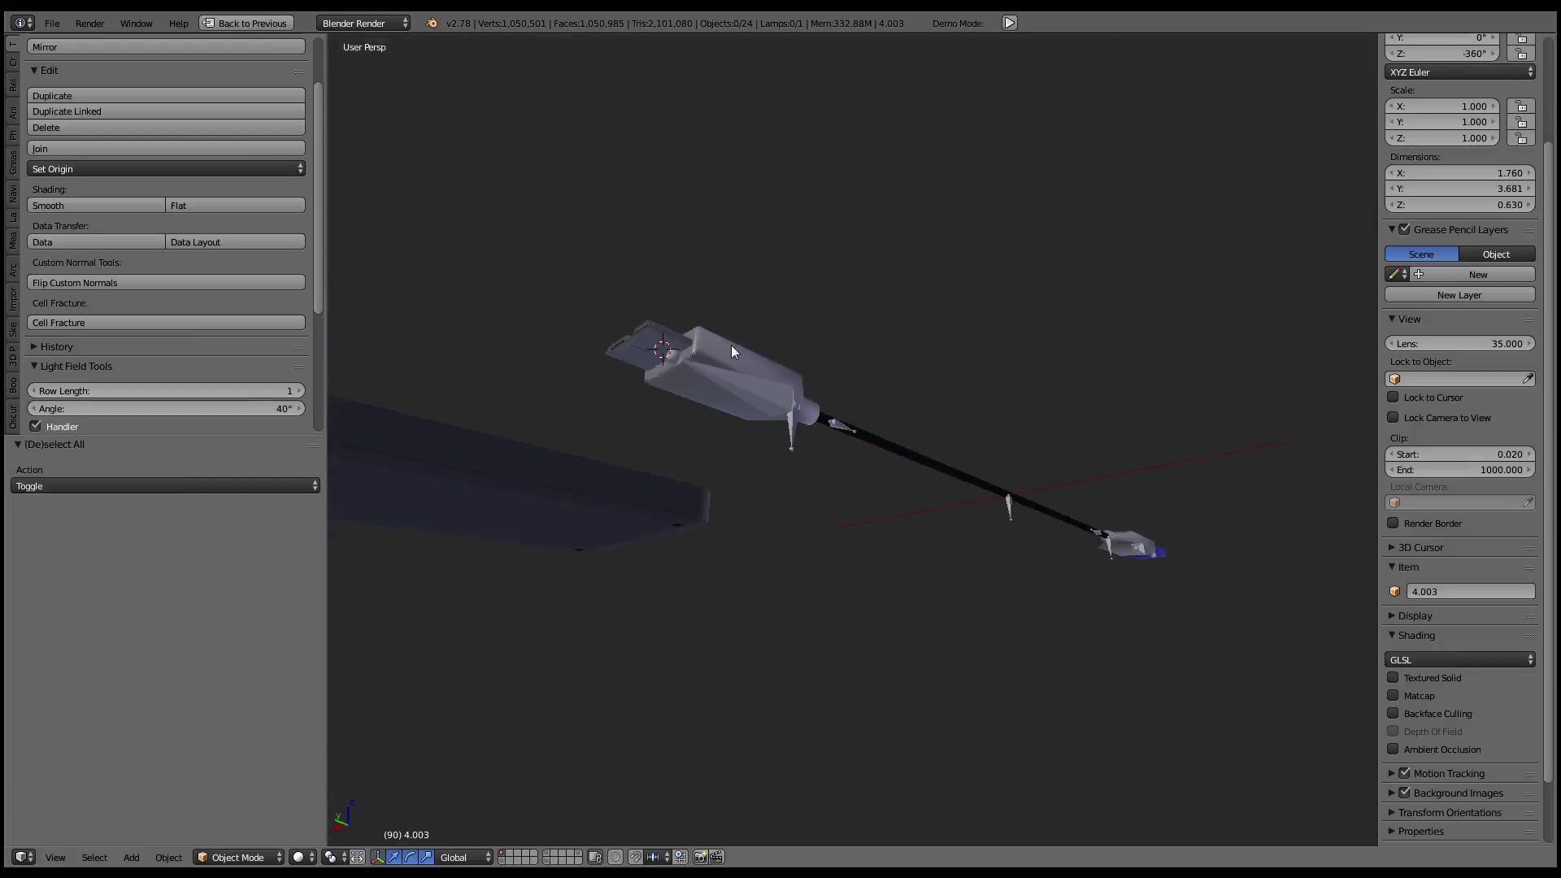
{"action": "right_click", "coordinate": [730, 345]}
{"action": "key", "text": "g"}
{"action": "left_click", "coordinate": [964, 387]}
- Make an in-place duplicate of the long cable shaft
{"action": "mouse_move", "coordinate": [966, 286]}
{"action": "middle_mouse_down"}
{"action": "mouse_move", "coordinate": [906, 442]}
{"action": "mouse_move", "coordinate": [1000, 432]}
{"action": "middle_mouse_up"}
{"action": "scroll", "coordinate": [894, 423], "scroll_direction": "up", "scroll_amount": 3}
{"action": "middle_click_drag", "start_coordinate": [771, 419], "coordinate": [791, 540]}
{"action": "scroll", "coordinate": [1178, 309], "scroll_direction": "down", "scroll_amount": 4}
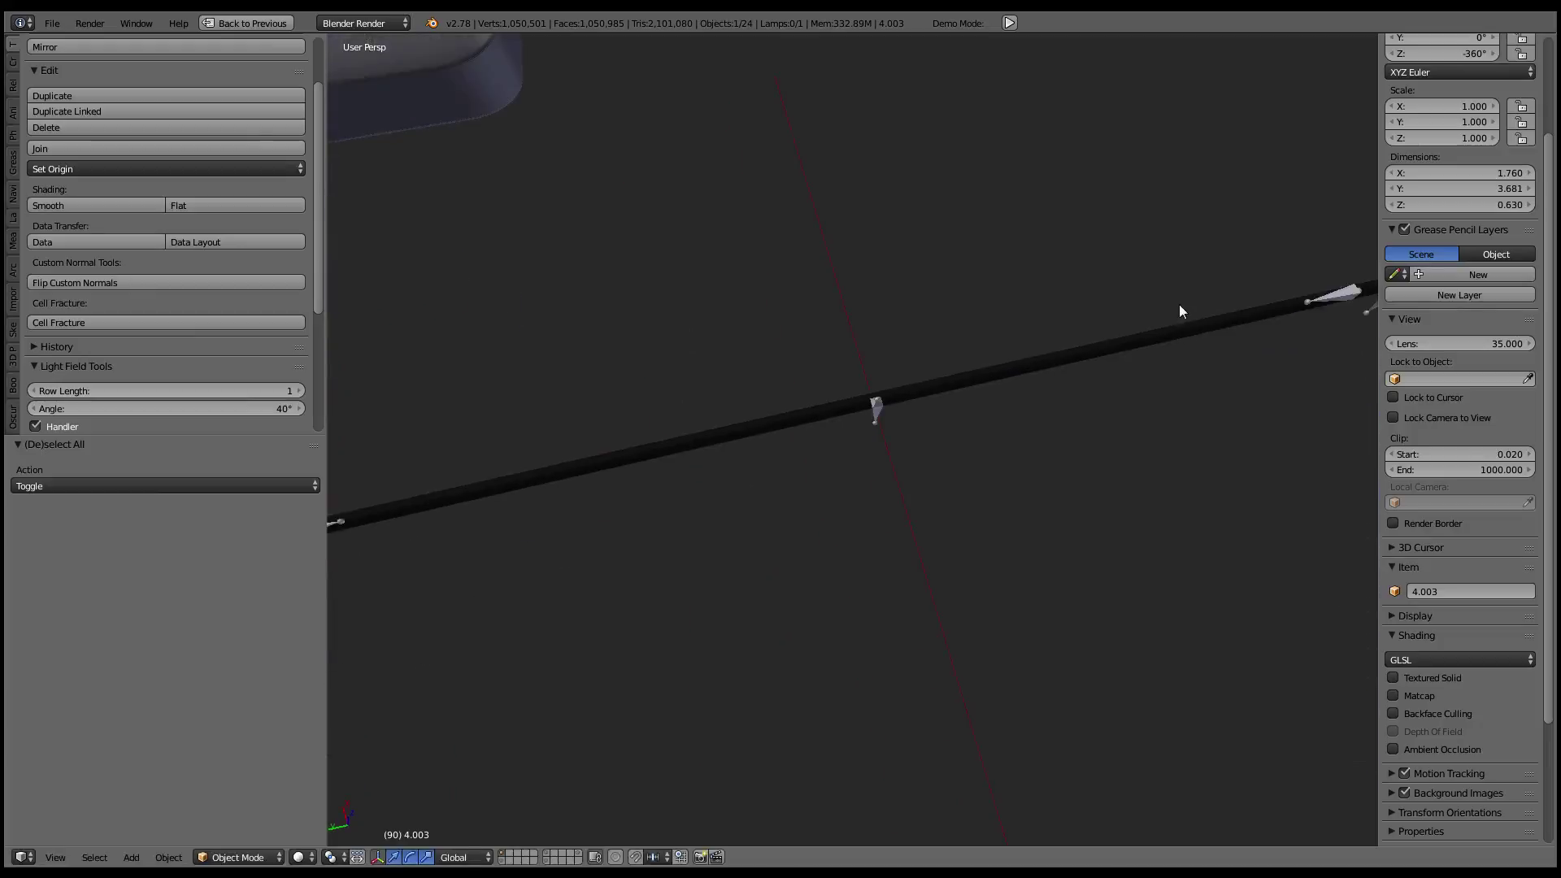
{"action": "right_click", "coordinate": [1021, 373]}
{"action": "middle_click_drag", "start_coordinate": [1021, 373], "coordinate": [854, 323]}
{"action": "scroll", "coordinate": [949, 362], "scroll_direction": "up", "scroll_amount": 2}
{"action": "key", "text": "shift+d"}
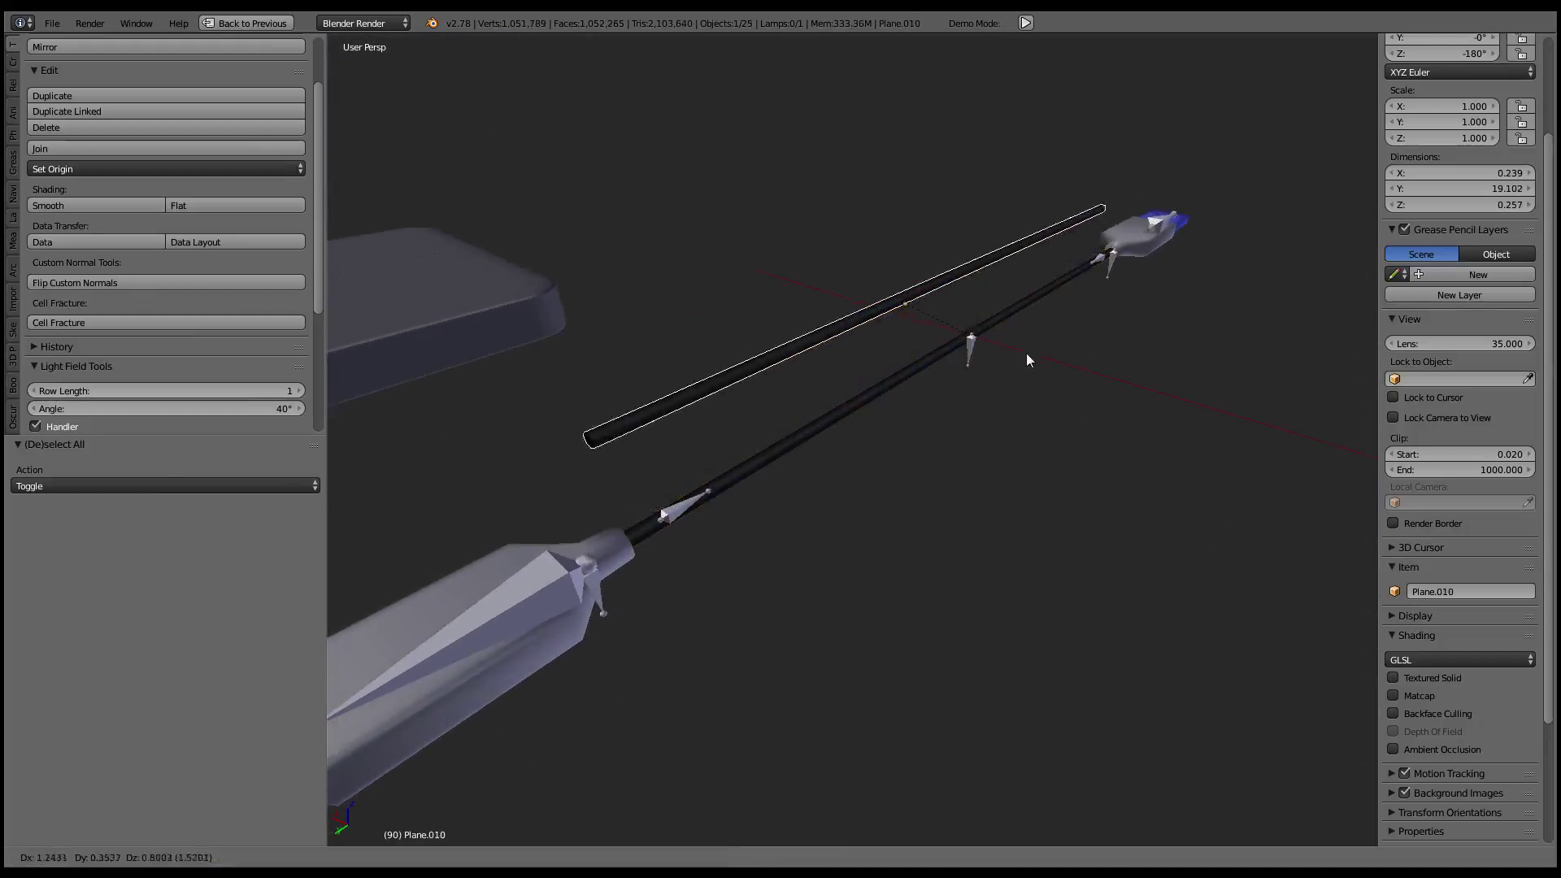
{"action": "right_click", "coordinate": [1013, 280]}
- Apply all of the shaft copy's Array, Curve and Subsurf modifiers
{"action": "key", "text": "ctrl+Up"}
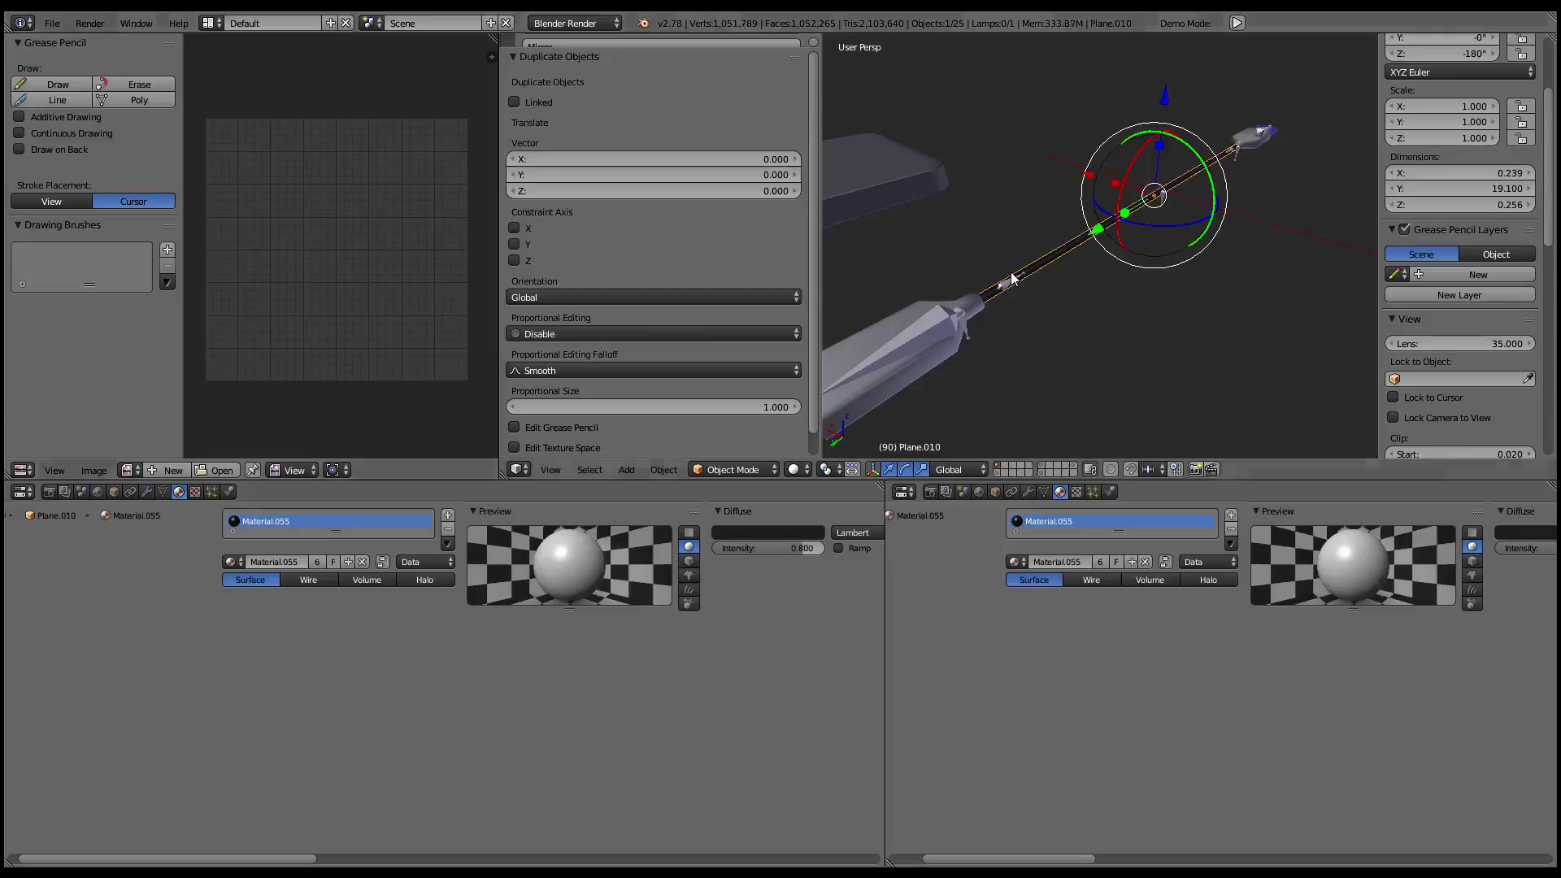
{"action": "left_click", "coordinate": [147, 491]}
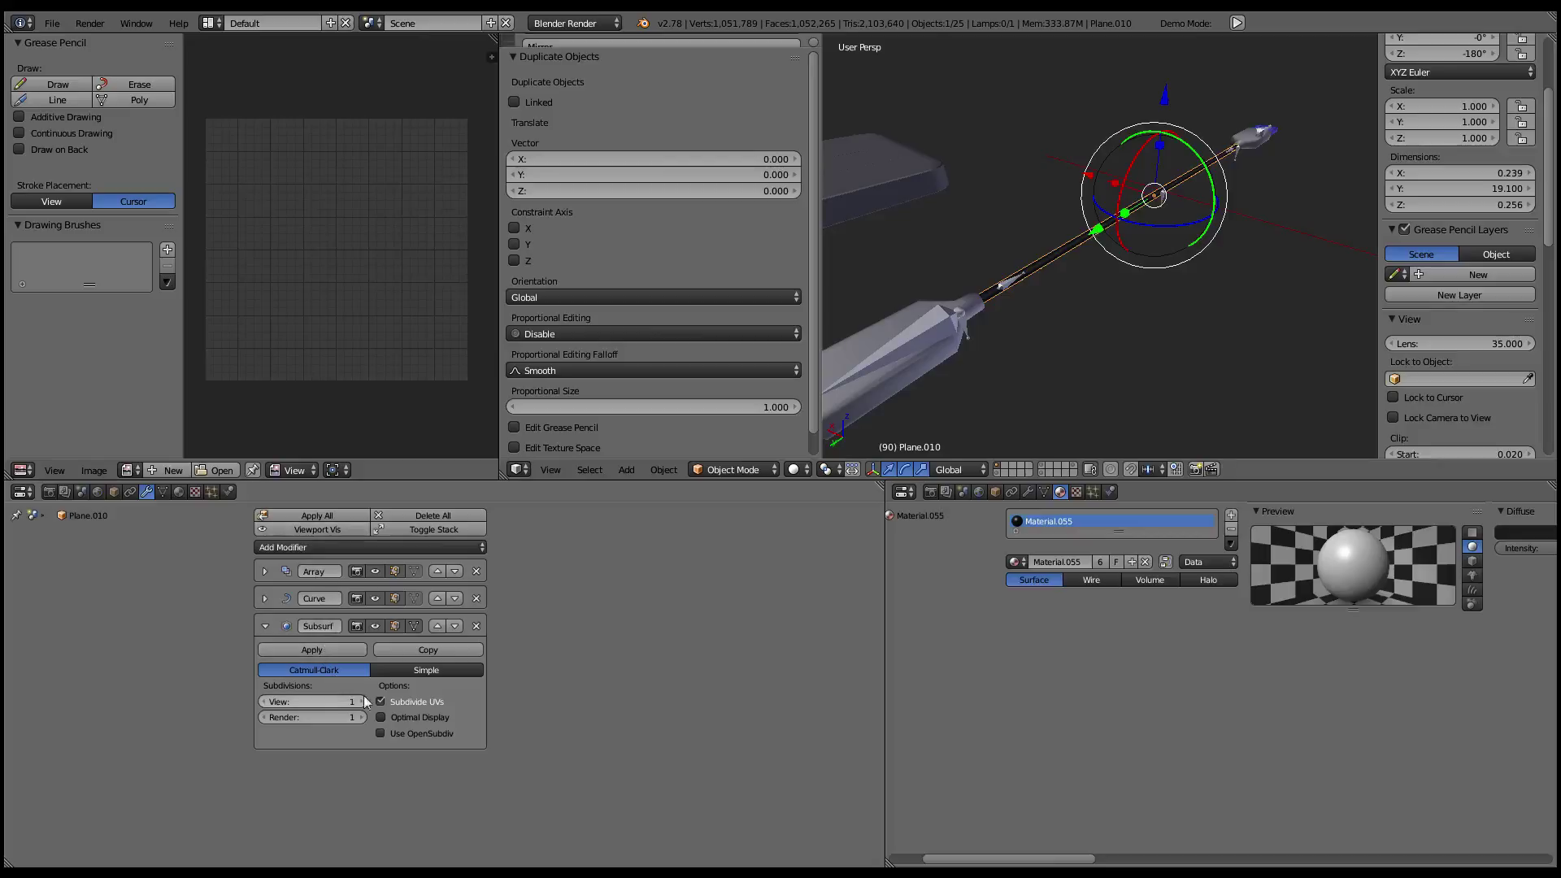
{"action": "key", "text": "ctrl+Up"}
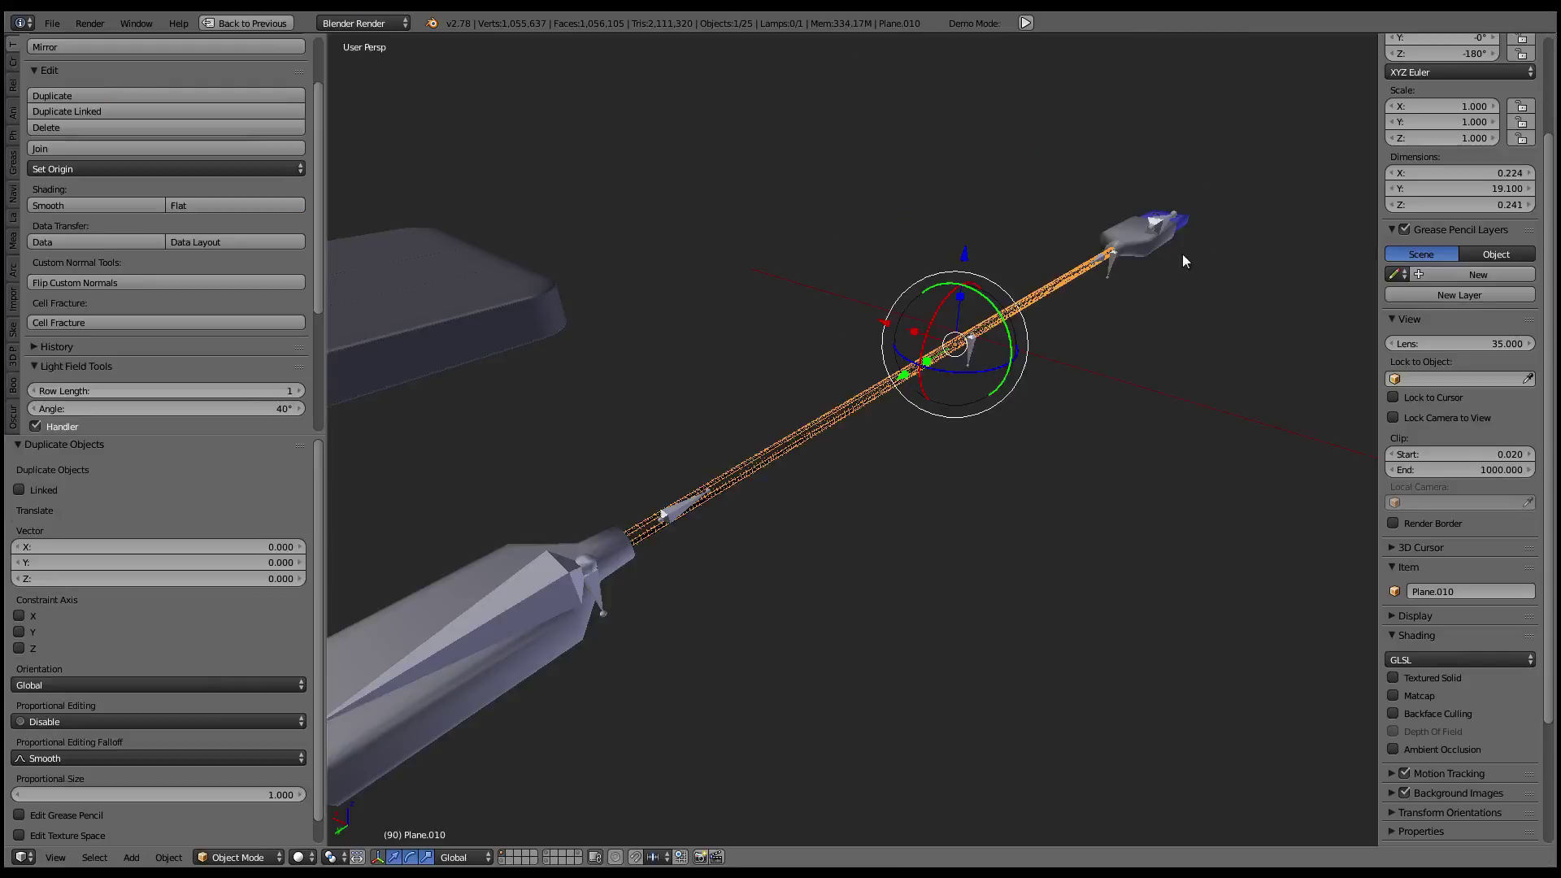
{"action": "mouse_move", "coordinate": [1183, 254]}
{"action": "middle_mouse_down"}
{"action": "mouse_move", "coordinate": [952, 314]}
{"action": "mouse_move", "coordinate": [873, 366]}
{"action": "mouse_move", "coordinate": [727, 335]}
{"action": "mouse_move", "coordinate": [685, 358]}
{"action": "mouse_move", "coordinate": [723, 339]}
{"action": "mouse_move", "coordinate": [909, 331]}
{"action": "mouse_move", "coordinate": [976, 373]}
{"action": "mouse_move", "coordinate": [934, 334]}
{"action": "mouse_move", "coordinate": [862, 345]}
{"action": "mouse_move", "coordinate": [933, 336]}
{"action": "middle_mouse_up"}
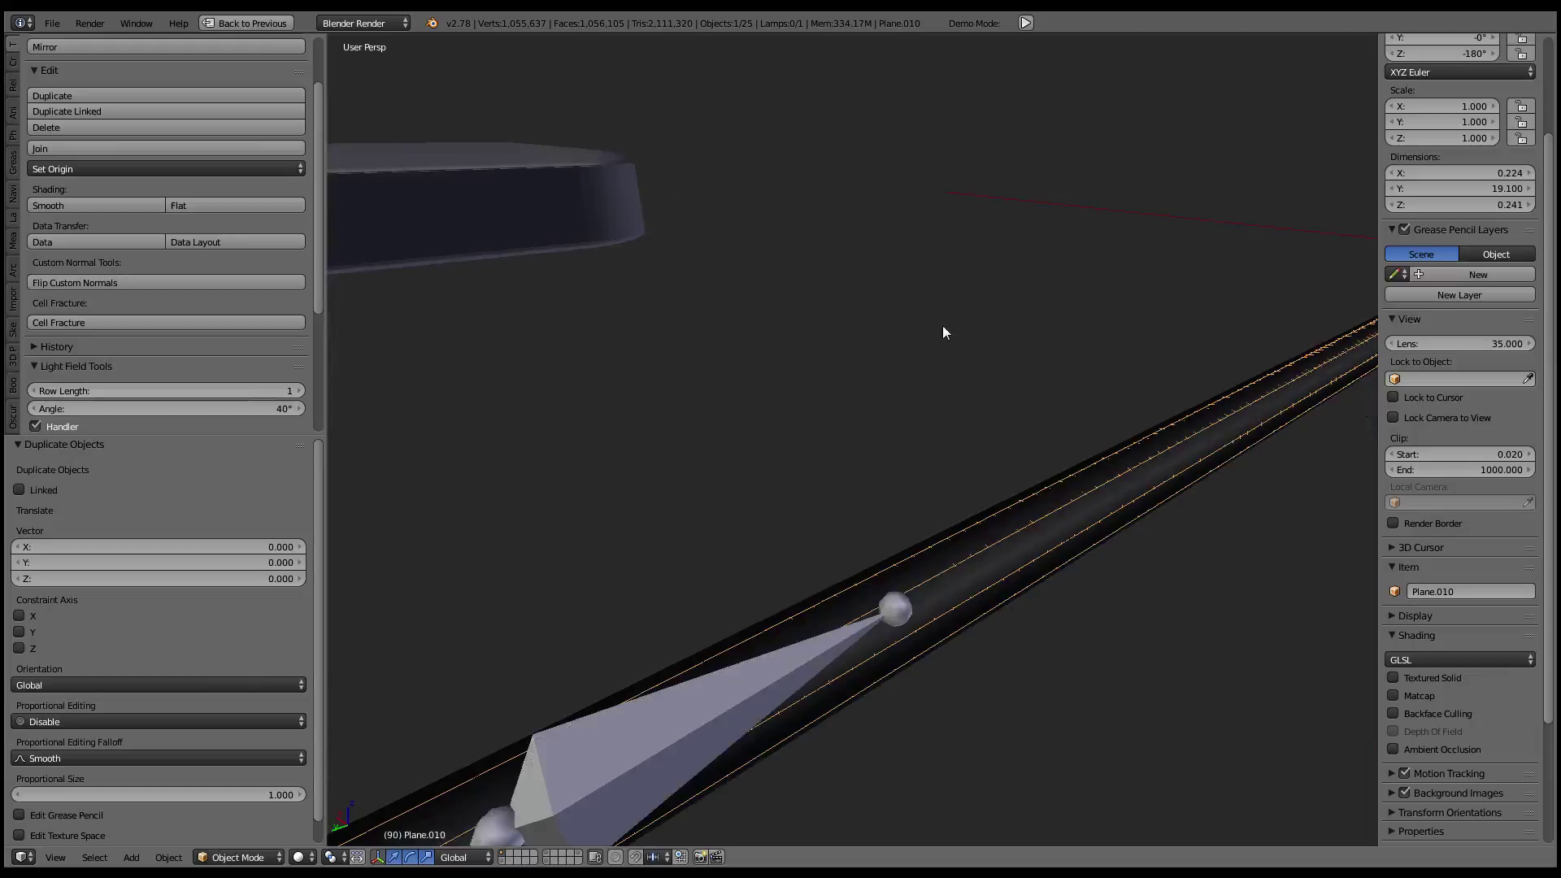
{"action": "key", "text": "ctrl+Up"}
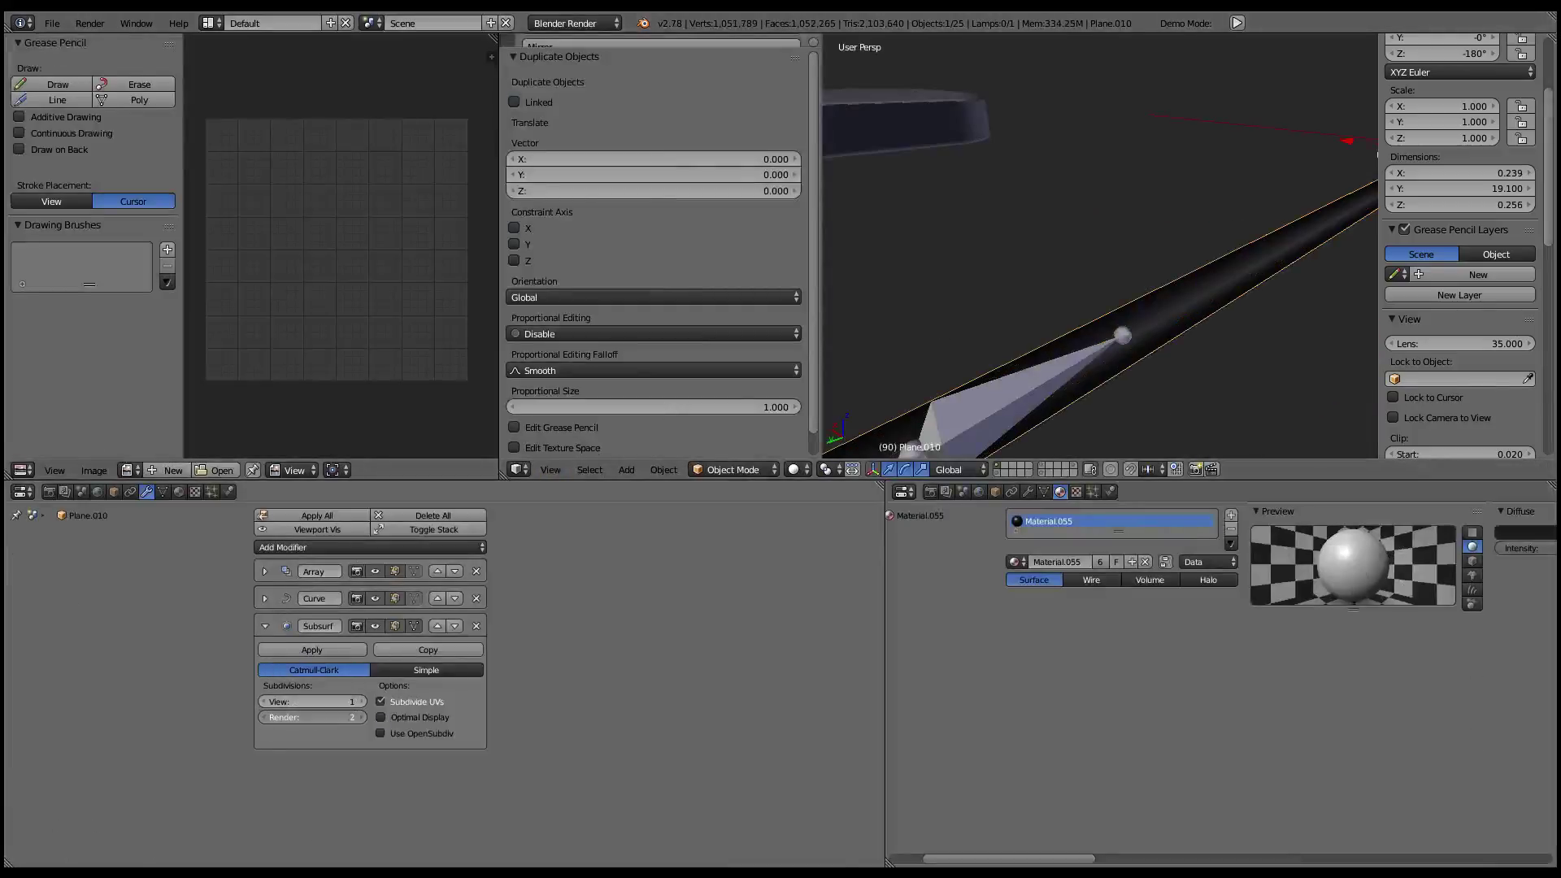
{"action": "key", "text": "ctrl+Up"}
{"action": "middle_click_drag", "start_coordinate": [1013, 305], "coordinate": [968, 343]}
{"action": "scroll", "coordinate": [1057, 329], "scroll_direction": "down", "scroll_amount": 3}
{"action": "scroll", "coordinate": [1055, 293], "scroll_direction": "up", "scroll_amount": 1}
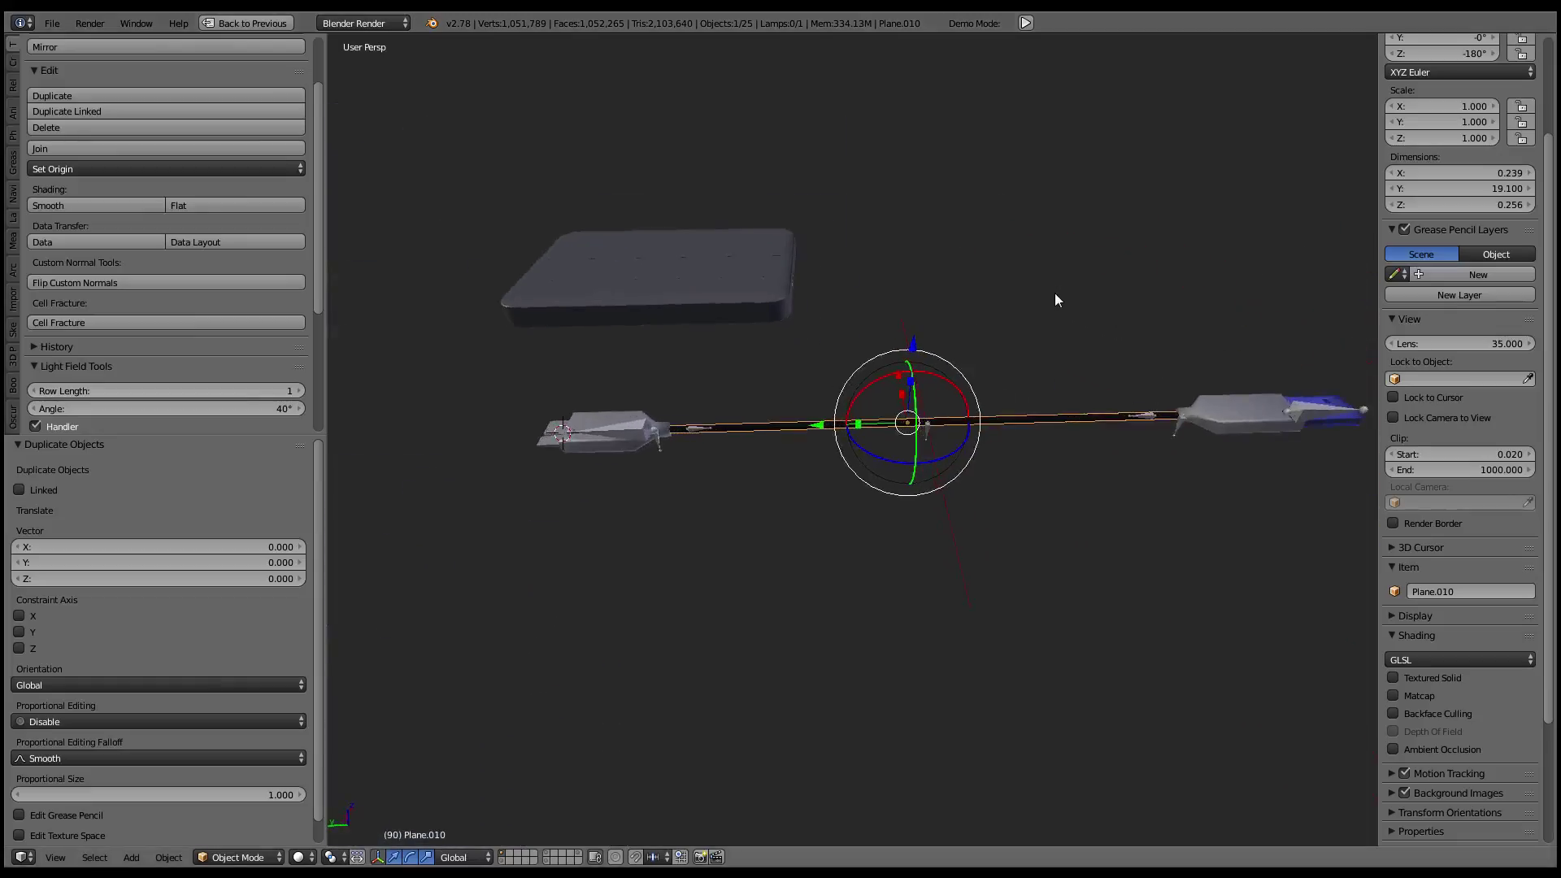
{"action": "scroll", "coordinate": [885, 226], "scroll_direction": "up", "scroll_amount": 4}
{"action": "mouse_move", "coordinate": [886, 226]}
{"action": "middle_mouse_down"}
{"action": "mouse_move", "coordinate": [839, 296]}
{"action": "mouse_move", "coordinate": [921, 266]}
{"action": "middle_mouse_up"}
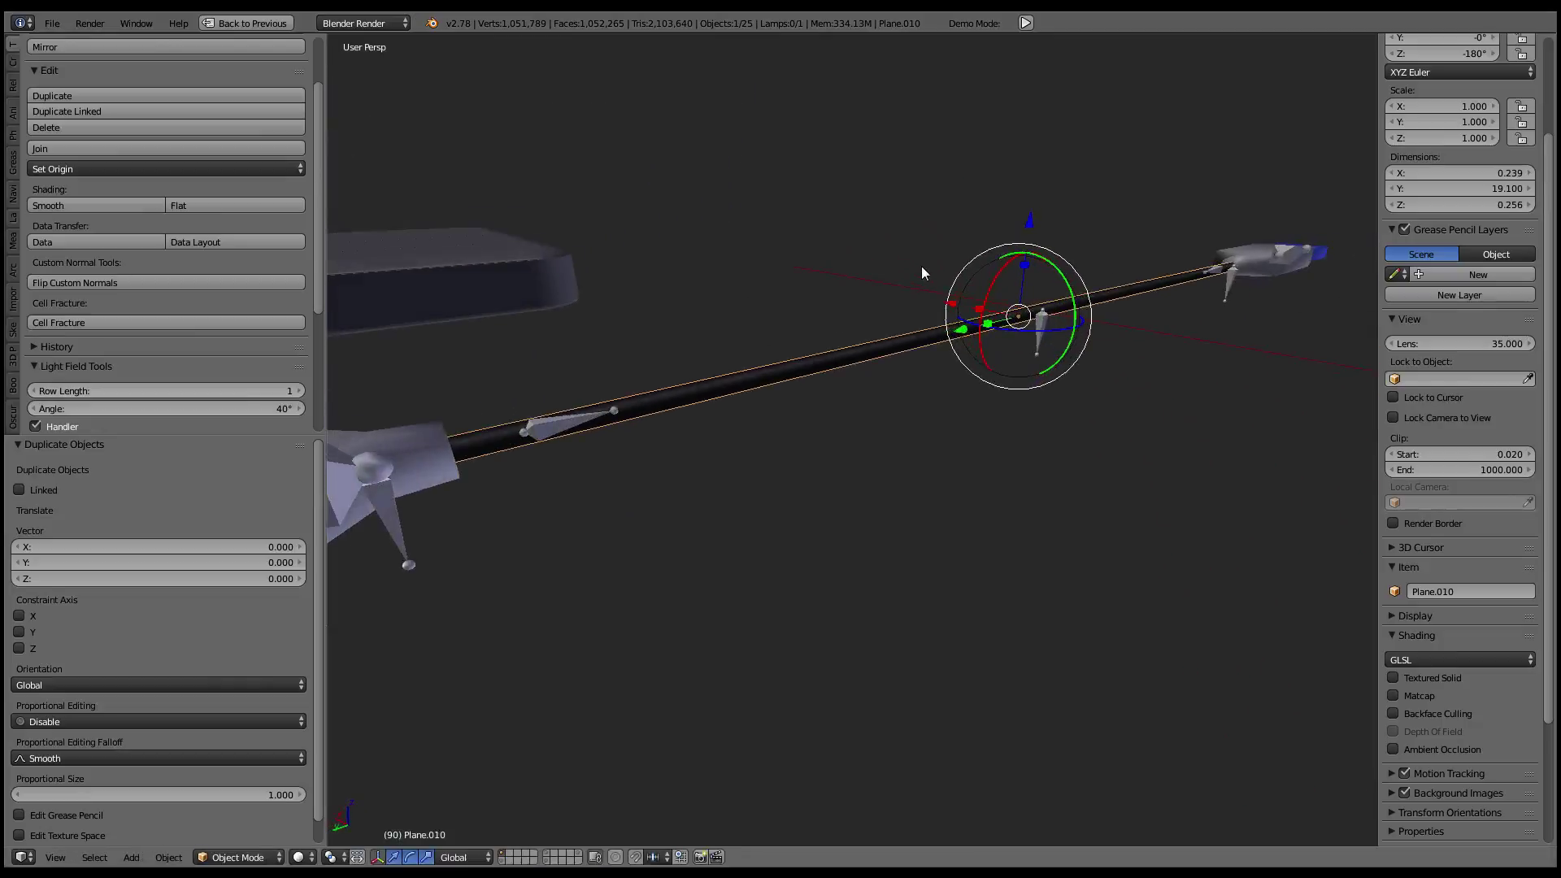
{"action": "key", "text": "ctrl+Up"}
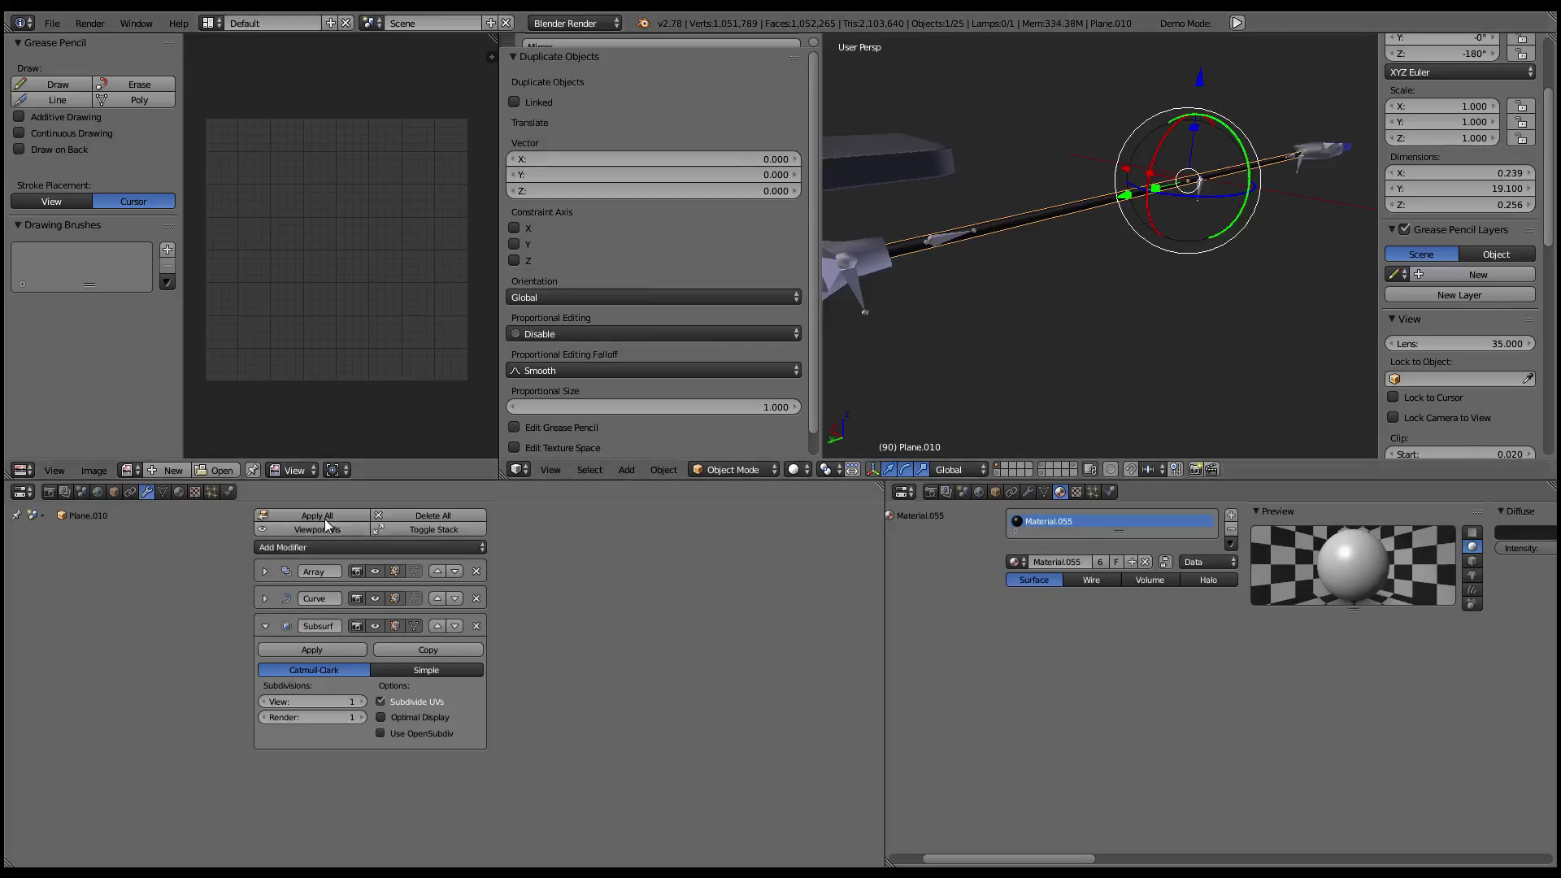
{"action": "left_click", "coordinate": [326, 521]}
- Maximize the 3D view and enter Edit Mode on the cable copy, toggling all geometry
{"action": "key", "text": "ctrl+Up"}
{"action": "middle_click_drag", "start_coordinate": [1037, 363], "coordinate": [1046, 246]}
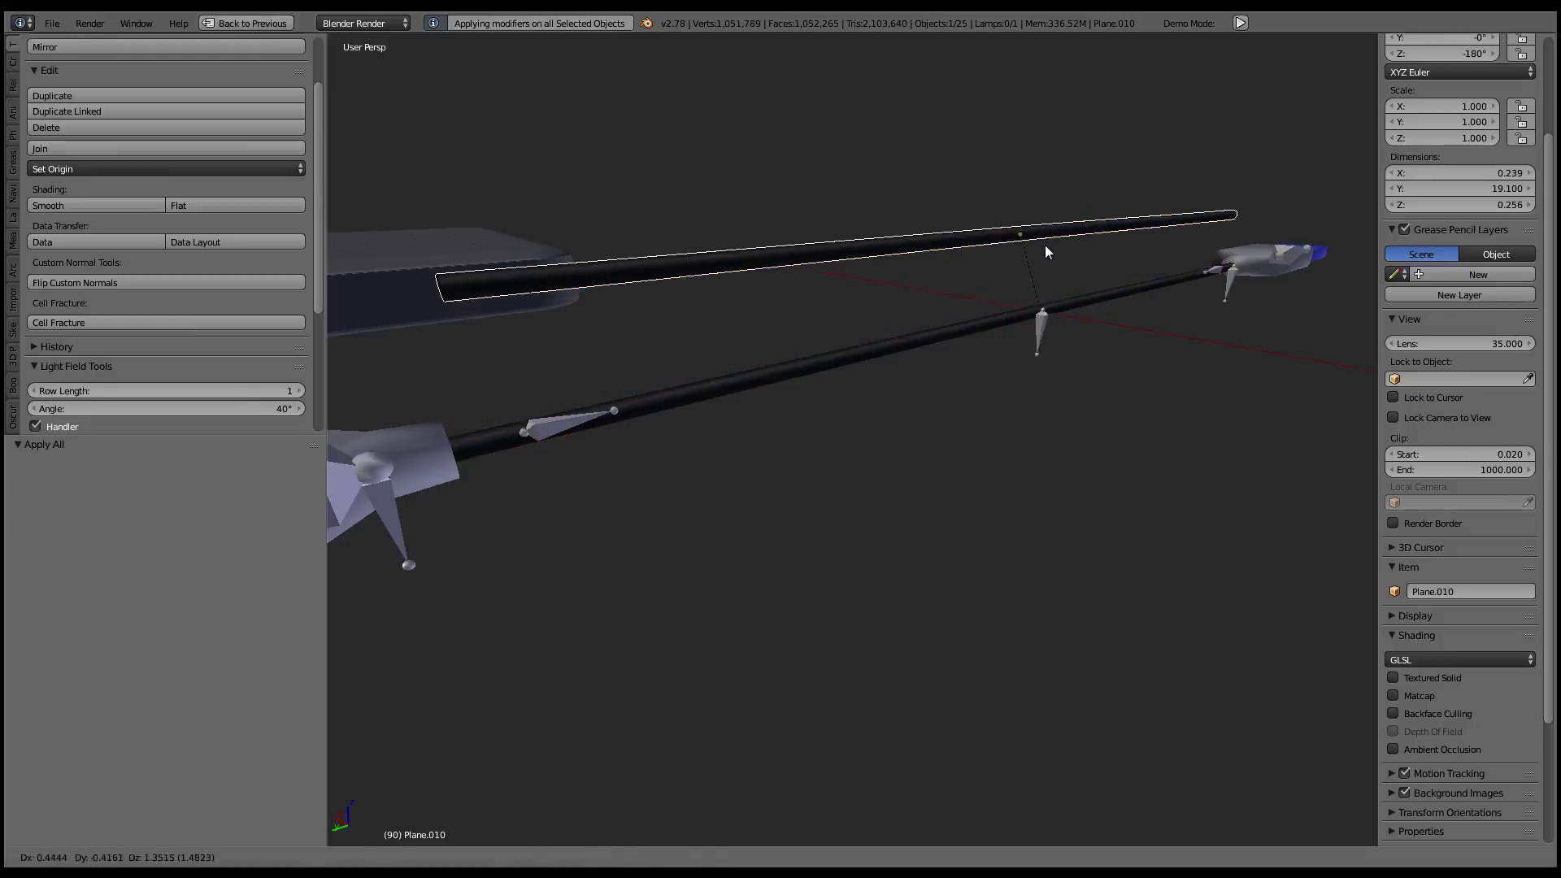
{"action": "key", "text": "Tab"}
{"action": "key", "text": "a"}
{"action": "key", "text": "a"}
{"action": "scroll", "coordinate": [888, 398], "scroll_direction": "up", "scroll_amount": 2}
{"action": "mouse_move", "coordinate": [888, 399]}
{"action": "middle_mouse_down"}
{"action": "mouse_move", "coordinate": [884, 435]}
{"action": "mouse_move", "coordinate": [708, 411]}
{"action": "middle_mouse_up"}
{"action": "scroll", "coordinate": [927, 404], "scroll_direction": "up", "scroll_amount": 2}
{"action": "scroll", "coordinate": [1299, 400], "scroll_direction": "up", "scroll_amount": 2}
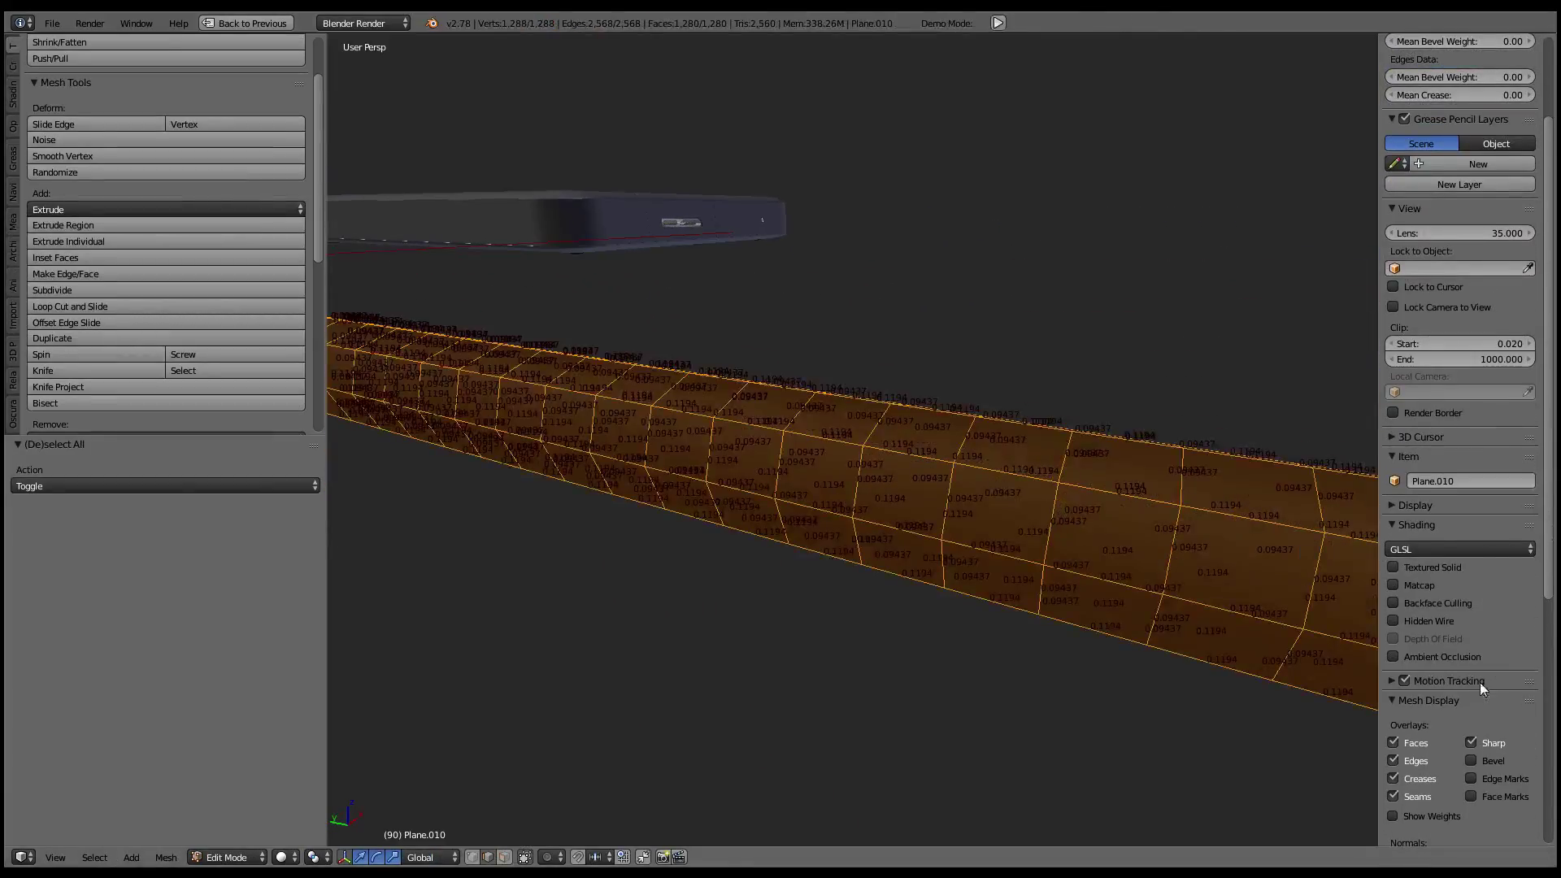
{"action": "scroll", "coordinate": [1452, 763], "scroll_direction": "down", "scroll_amount": 3}
{"action": "scroll", "coordinate": [1446, 748], "scroll_direction": "down", "scroll_amount": 2}
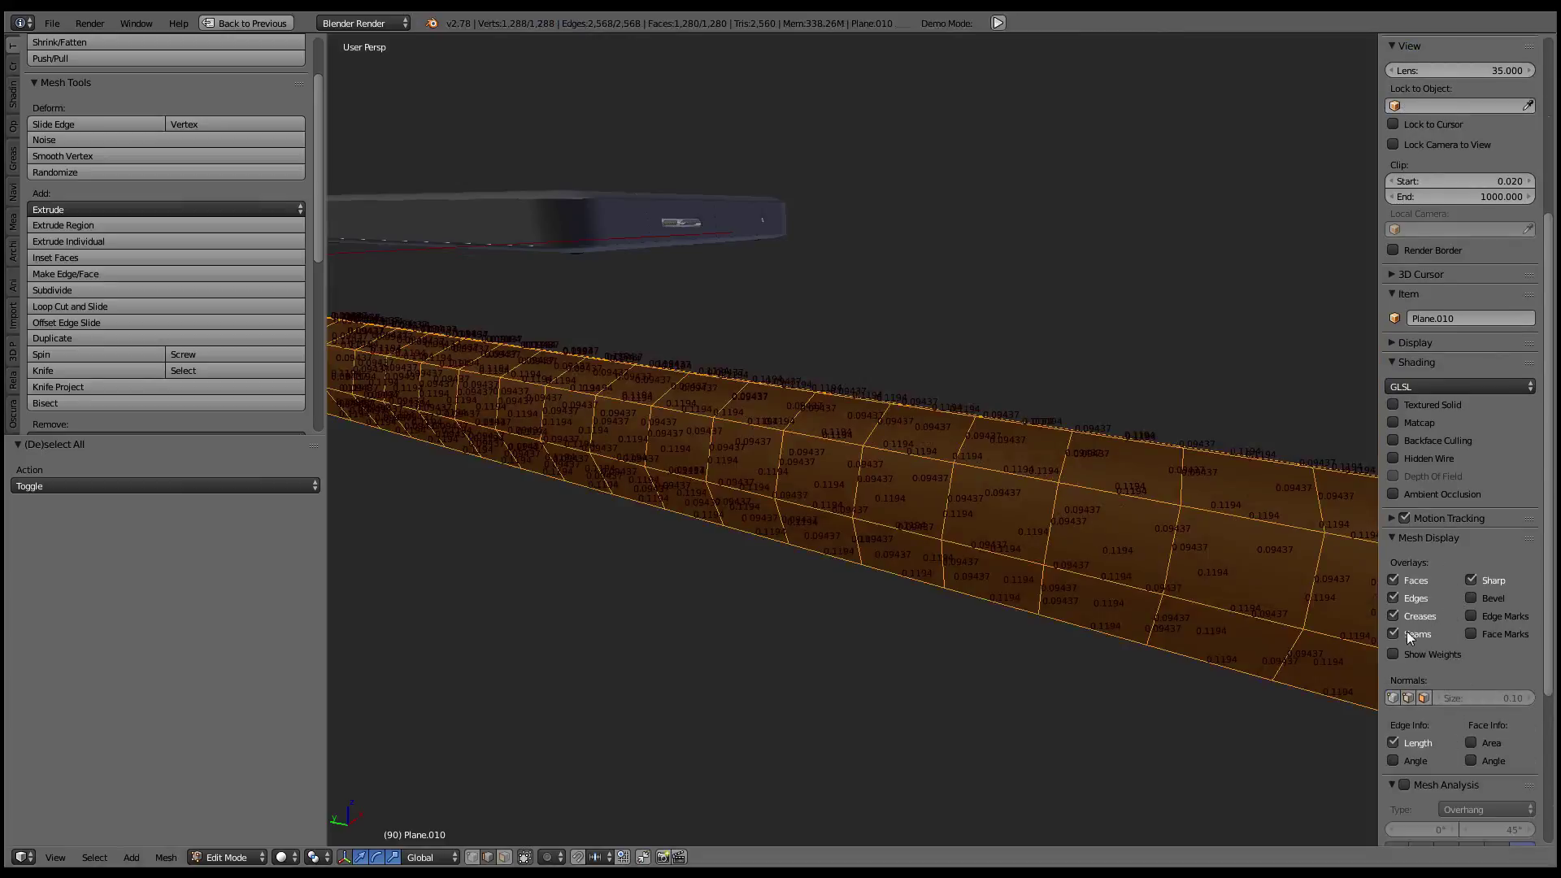
- Turn off the Length edge labels in Mesh Display
{"action": "left_click", "coordinate": [1407, 631]}
{"action": "left_click", "coordinate": [1430, 746]}
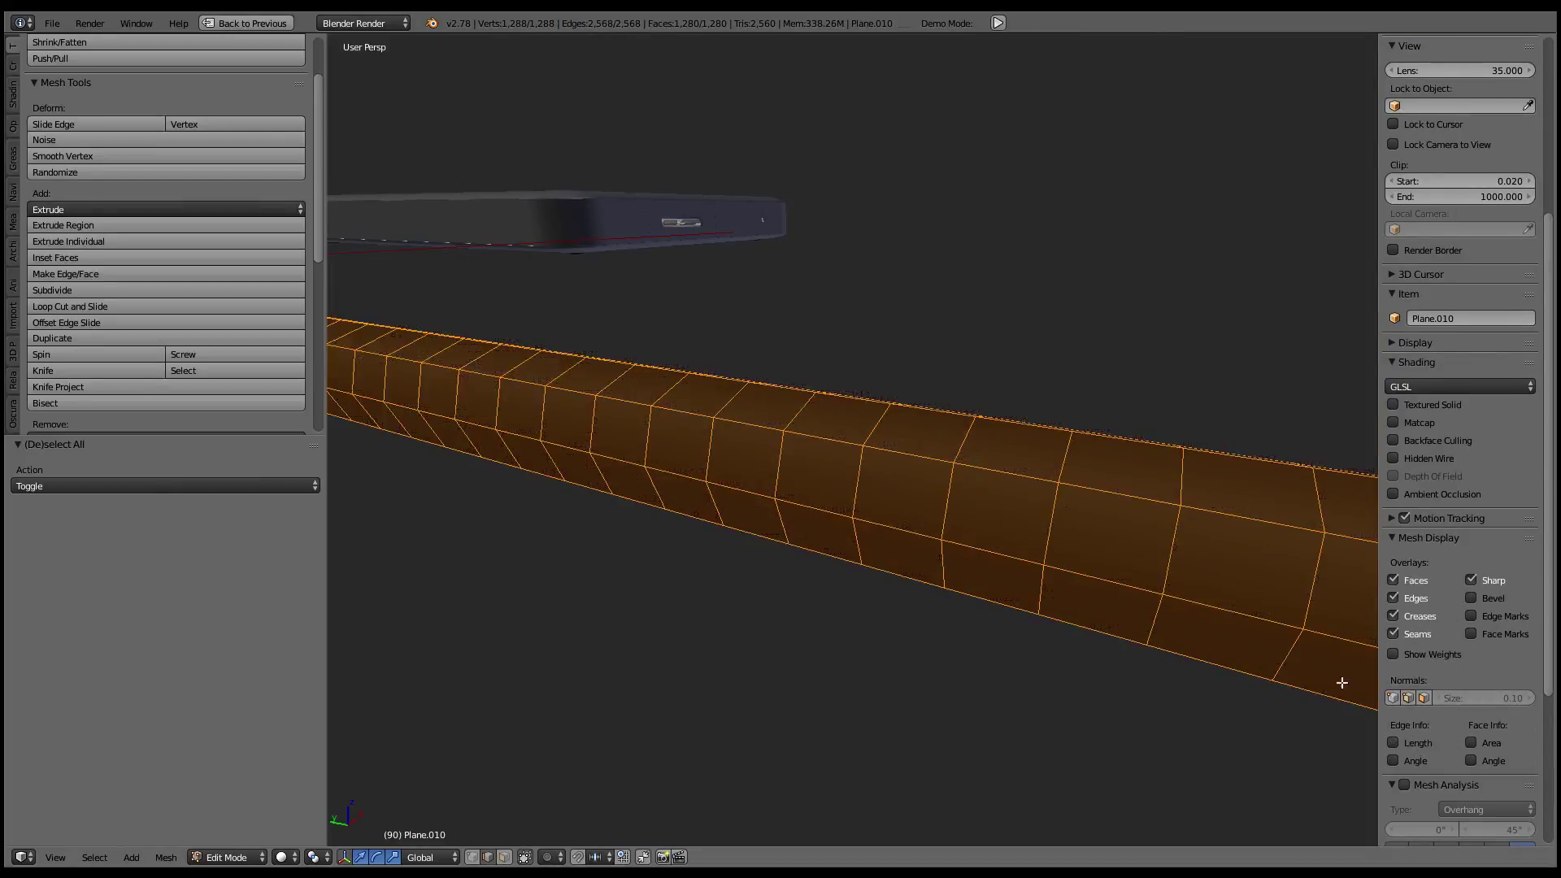
{"action": "scroll", "coordinate": [825, 436], "scroll_direction": "down", "scroll_amount": 3}
{"action": "scroll", "coordinate": [825, 437], "scroll_direction": "down", "scroll_amount": 2}
{"action": "scroll", "coordinate": [838, 416], "scroll_direction": "down", "scroll_amount": 1}
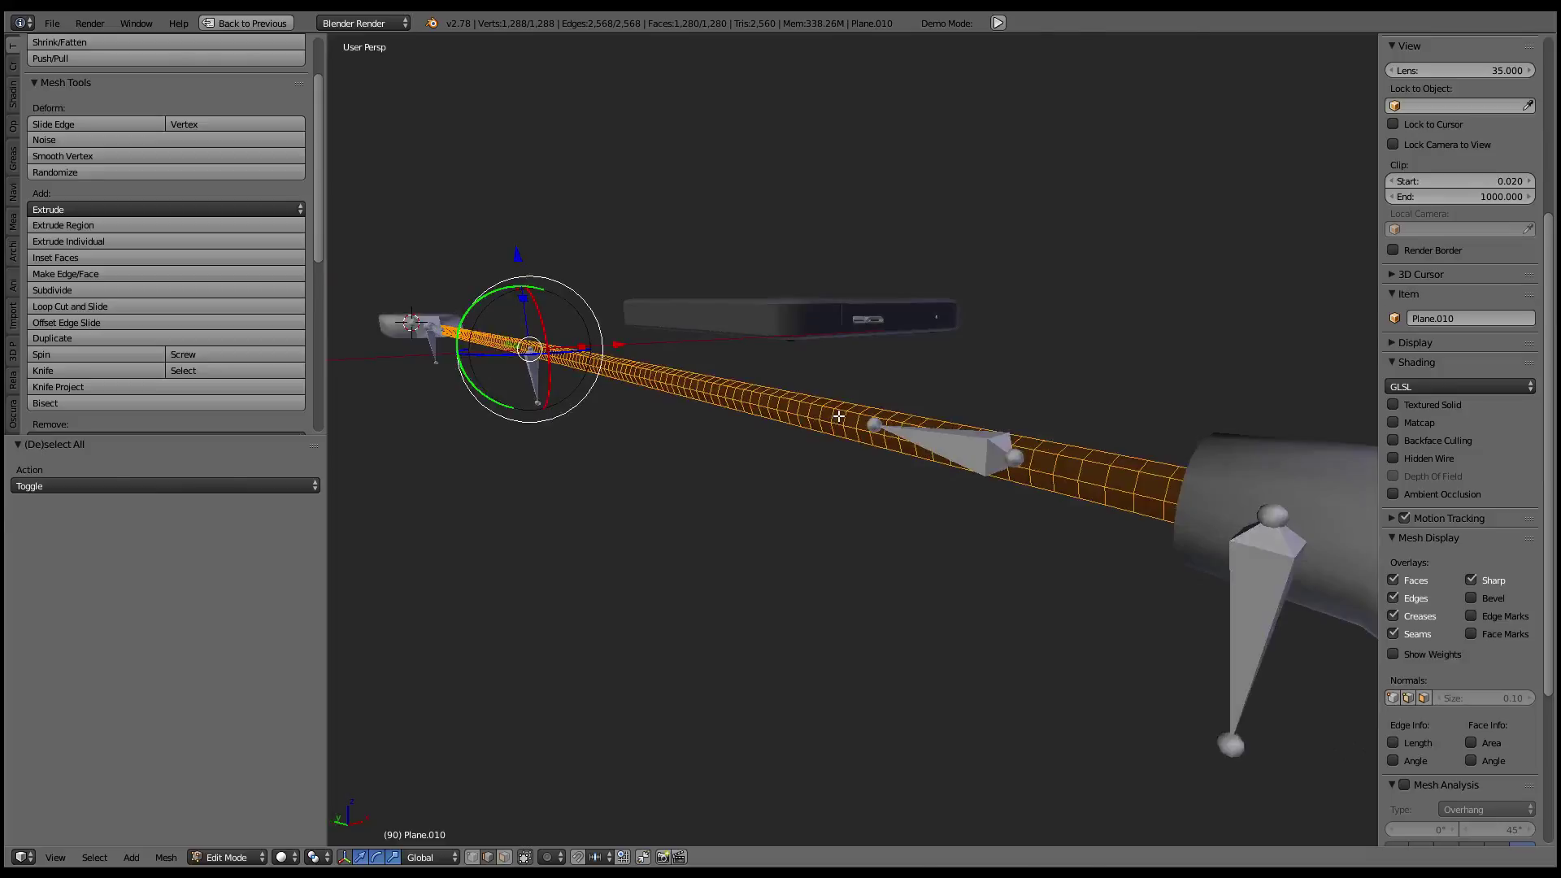
- Replace the cable's Material.055 with a new plain grey material
{"action": "key", "text": "ctrl+Up"}
{"action": "key", "text": "Tab"}
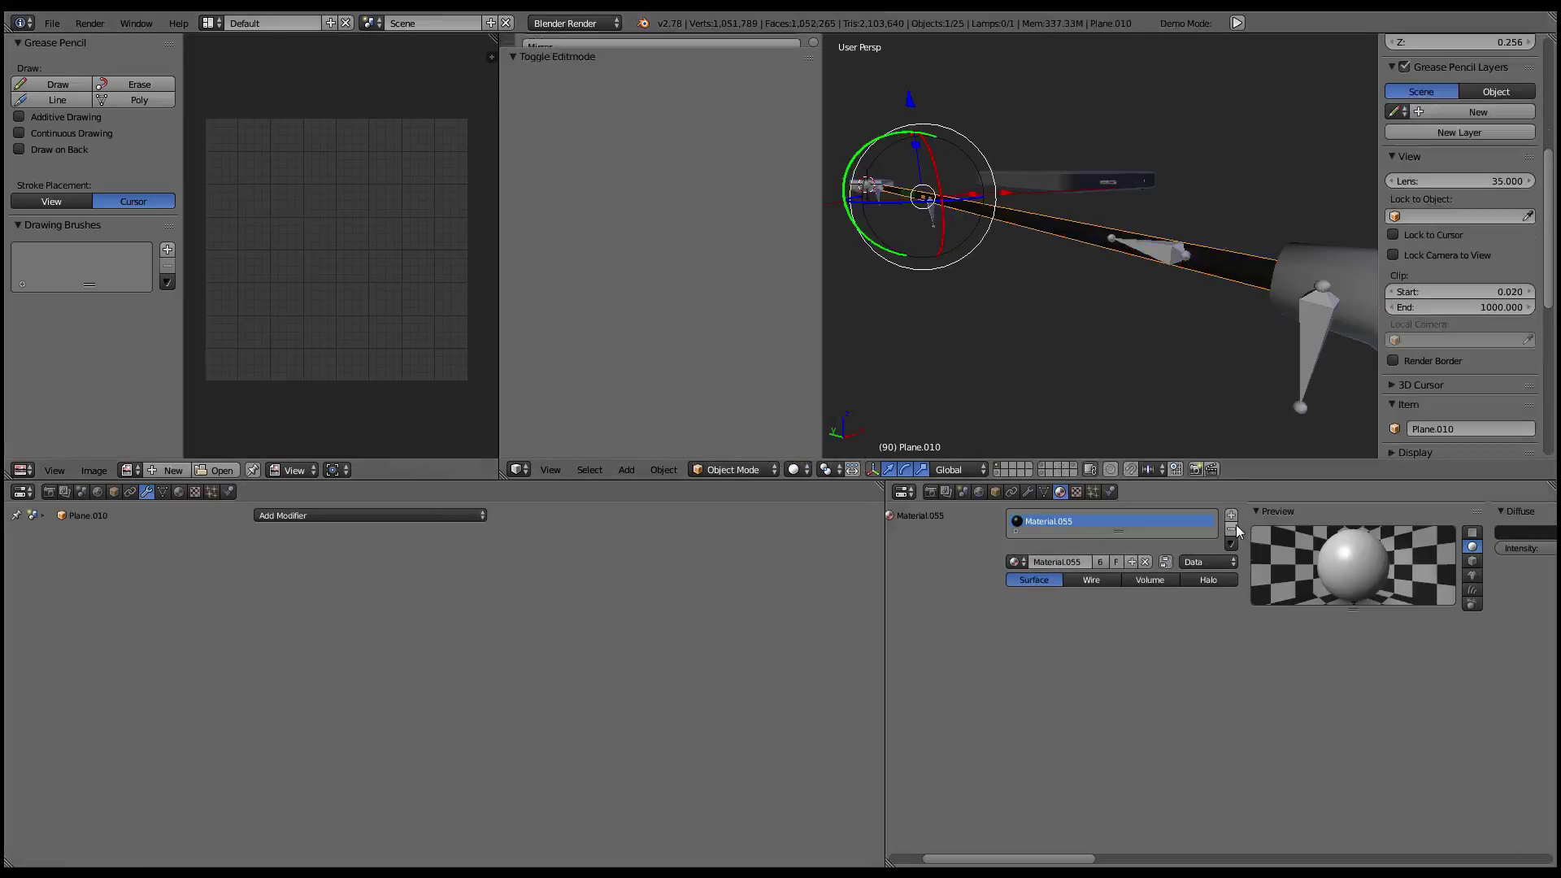
{"action": "left_click", "coordinate": [1236, 529]}
{"action": "left_click", "coordinate": [1129, 562]}
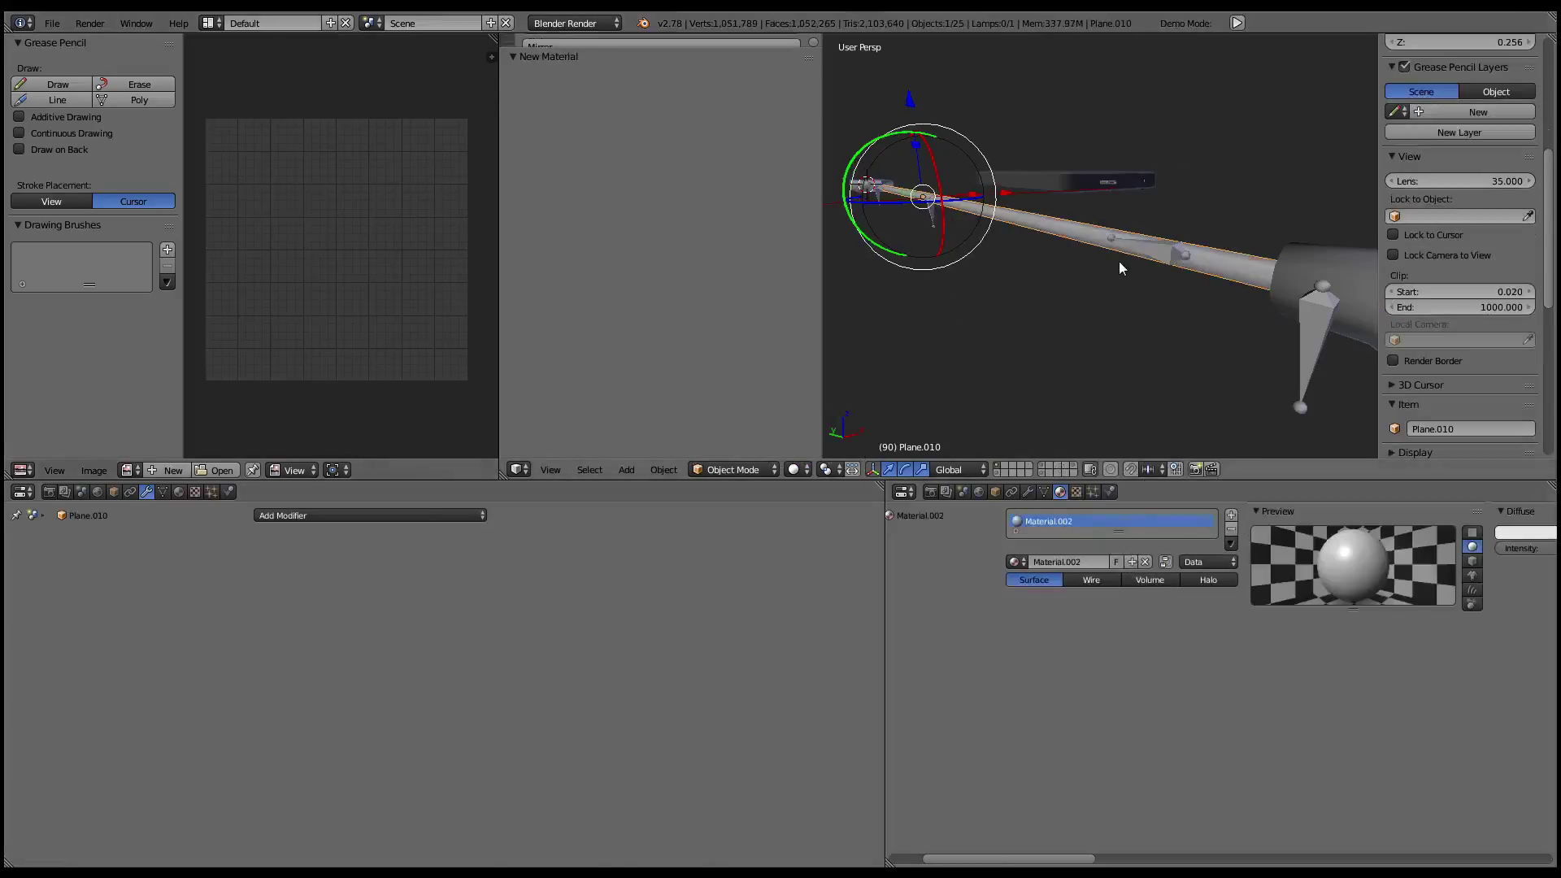
- Select all the cable's geometry and thin it slightly along its normals with Alt+S
{"action": "key", "text": "ctrl+Up"}
{"action": "key", "text": "Tab"}
{"action": "middle_click_drag", "start_coordinate": [667, 380], "coordinate": [1023, 421]}
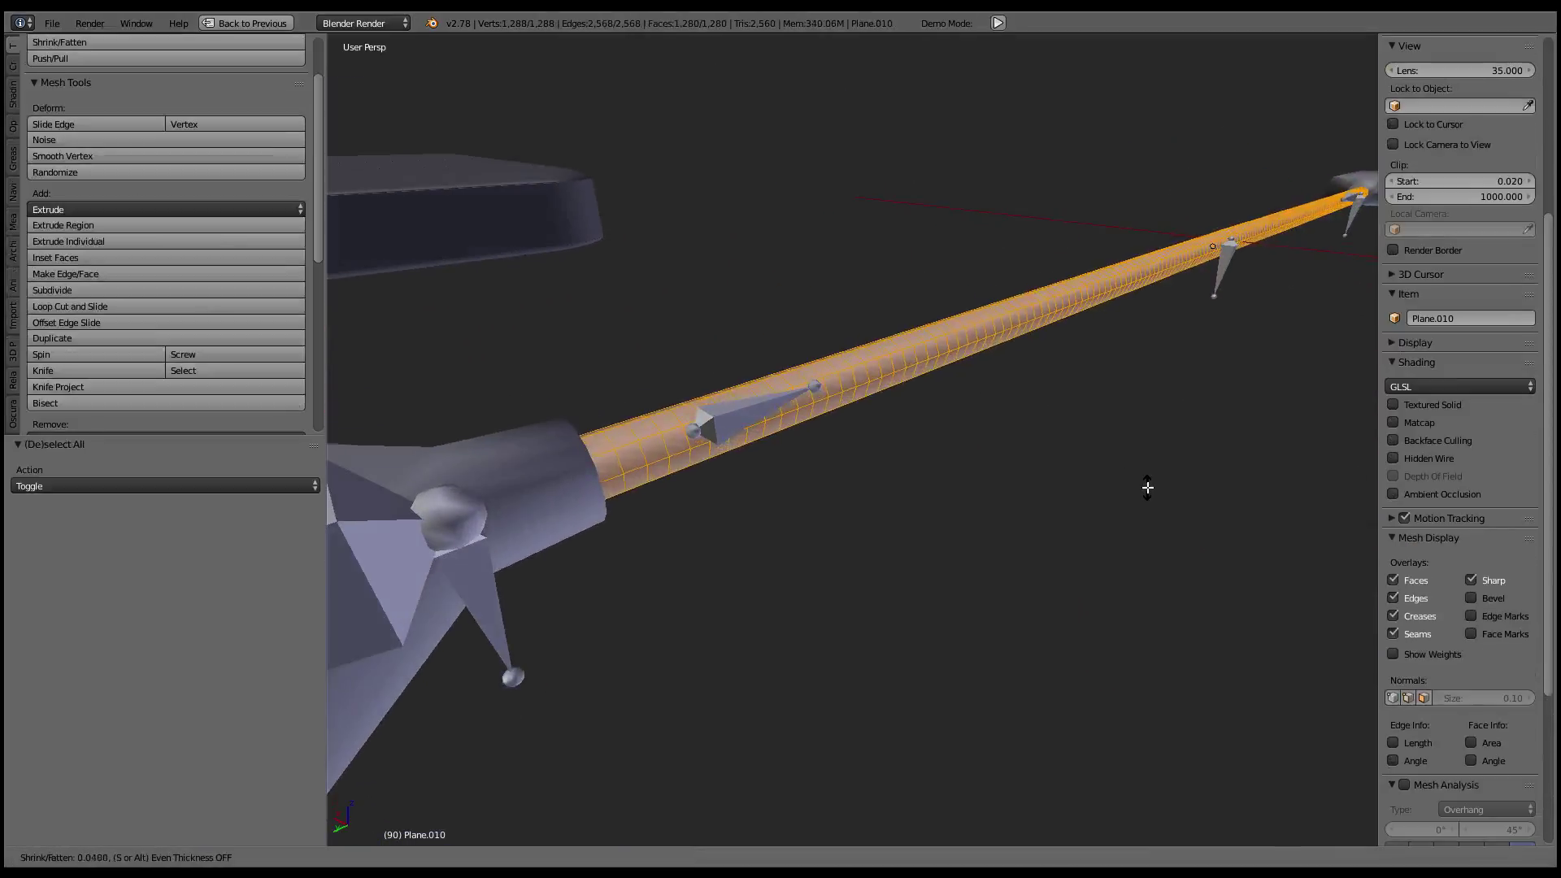
{"action": "key", "text": "a"}
{"action": "key", "text": "a"}
{"action": "key", "text": "alt+s"}
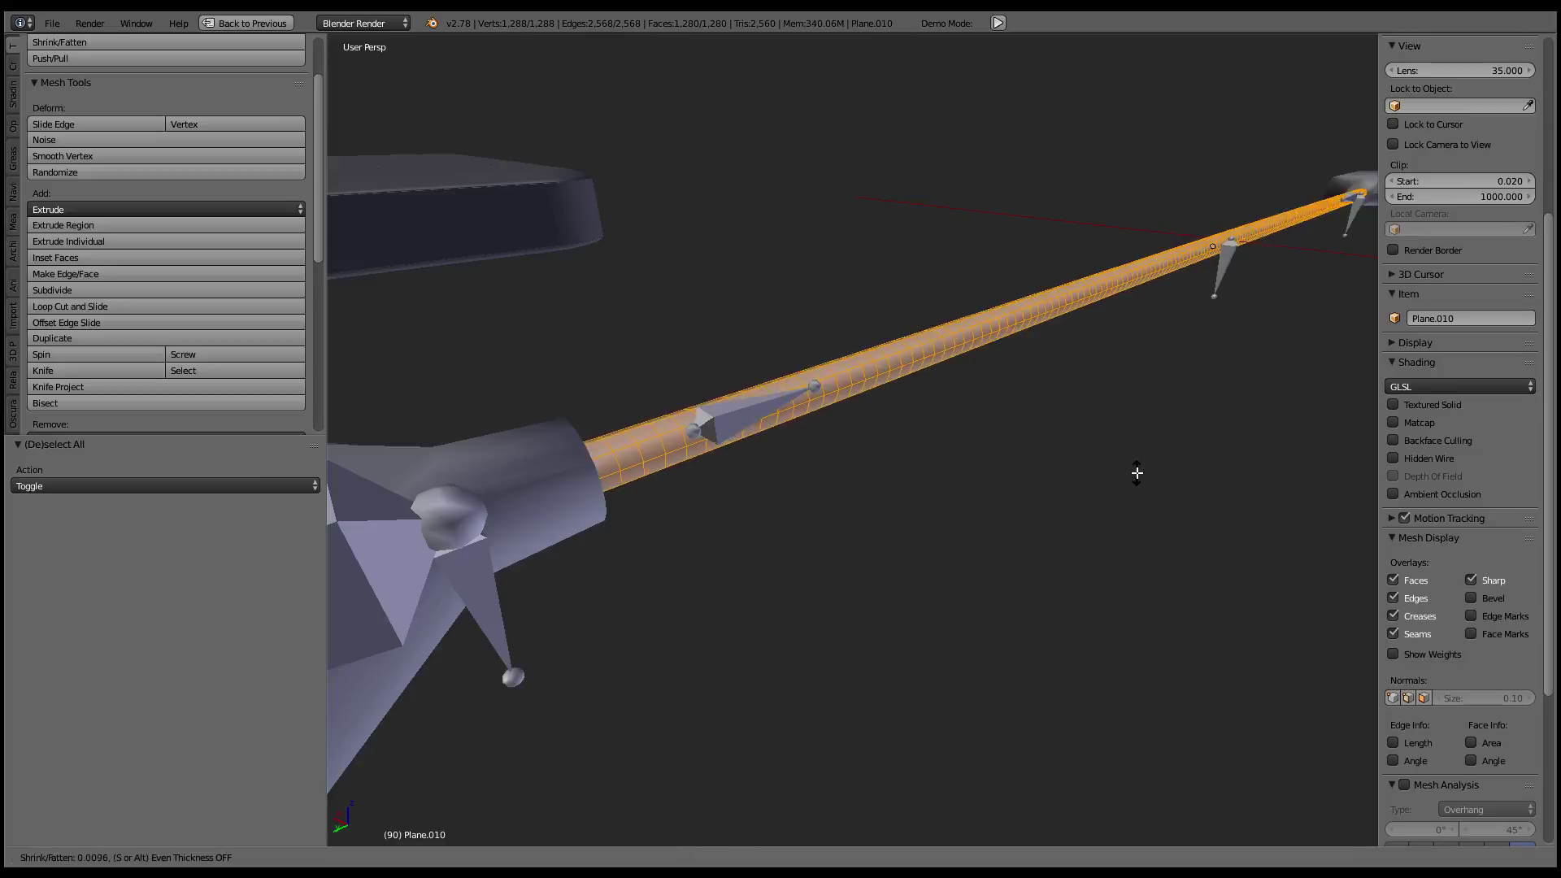
{"action": "key", "text": "Escape"}
{"action": "key", "text": "alt+s"}
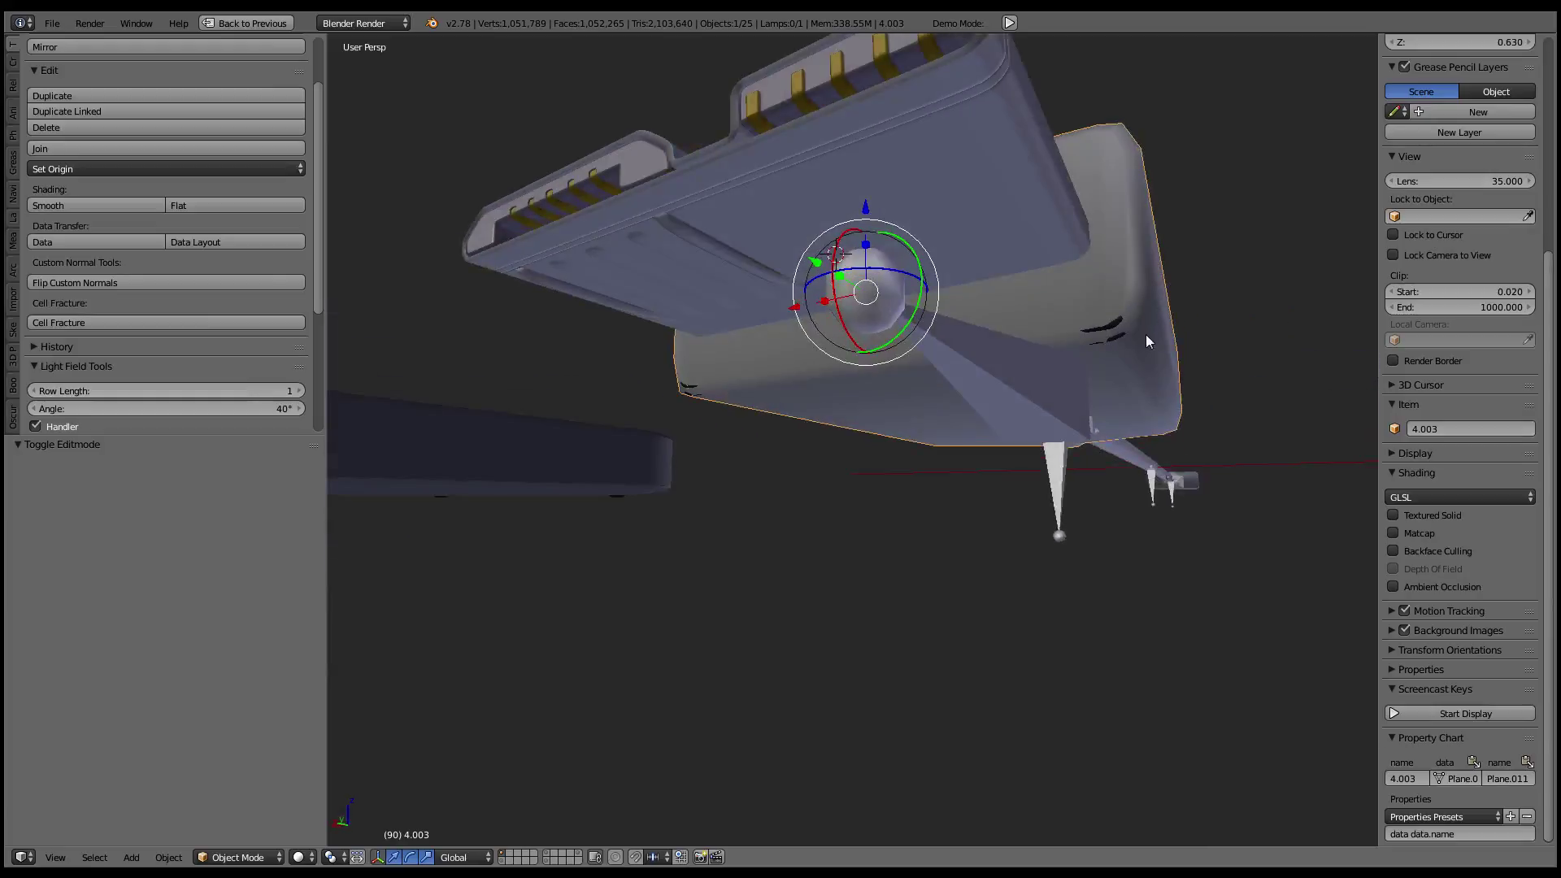
- Shrink connector housing 4.003 along its normals by -0.006 in Edit Mode
{"action": "right_click", "coordinate": [1147, 342]}
{"action": "key", "text": "Tab"}
{"action": "key", "text": "Tab"}
{"action": "right_click", "coordinate": [1142, 323]}
{"action": "key", "text": "Tab"}
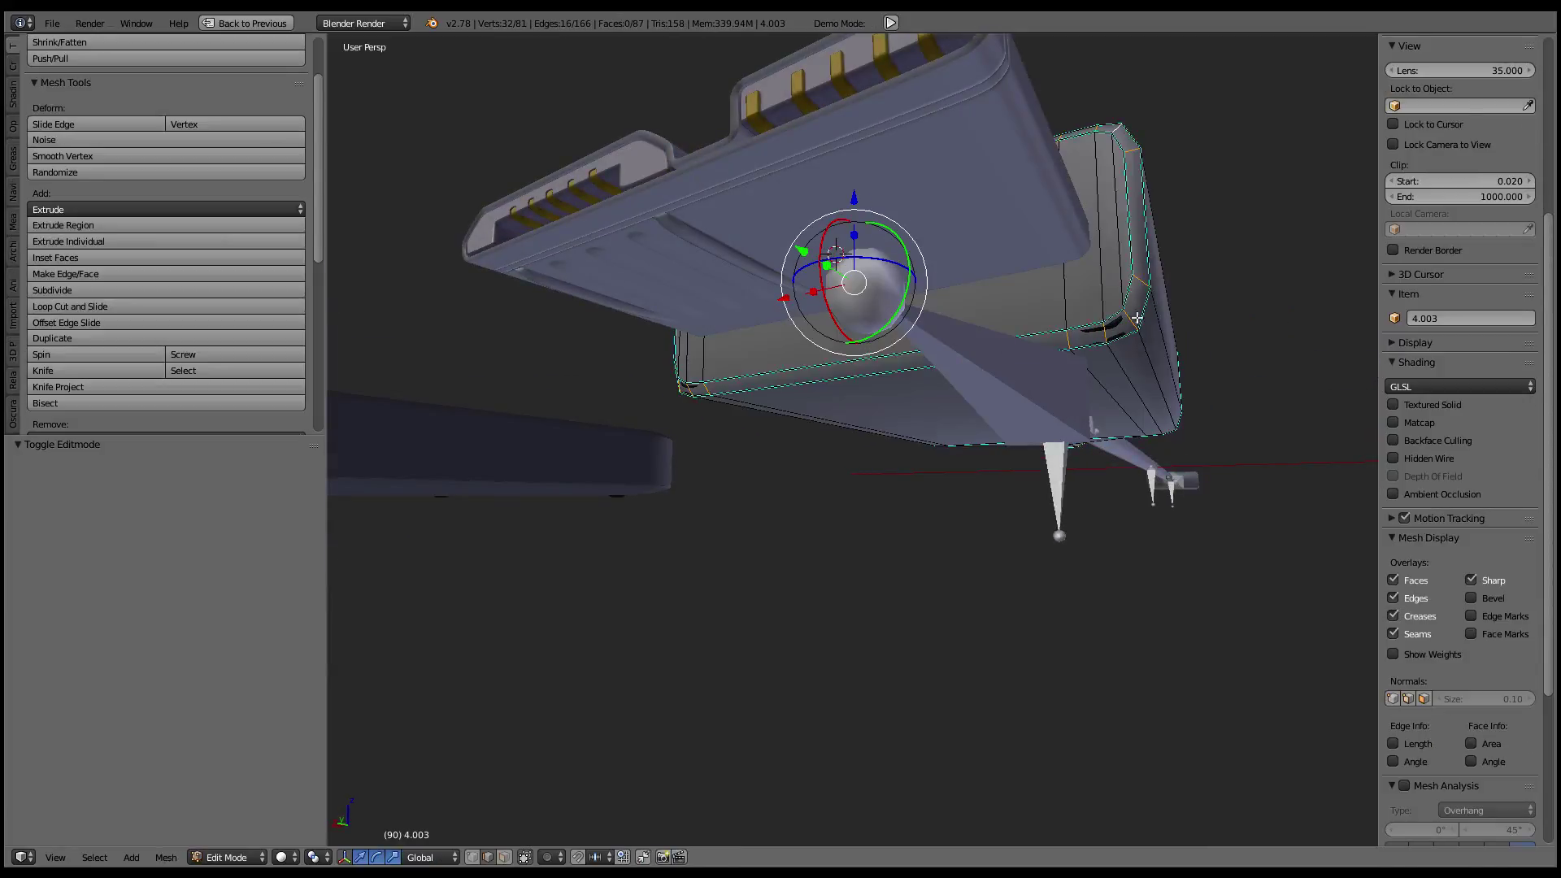
{"action": "key", "text": "alt+s"}
{"action": "right_click", "coordinate": [1232, 428]}
{"action": "mouse_move", "coordinate": [1162, 382]}
{"action": "middle_mouse_down"}
{"action": "mouse_move", "coordinate": [887, 400]}
{"action": "mouse_move", "coordinate": [922, 302]}
{"action": "middle_mouse_up"}
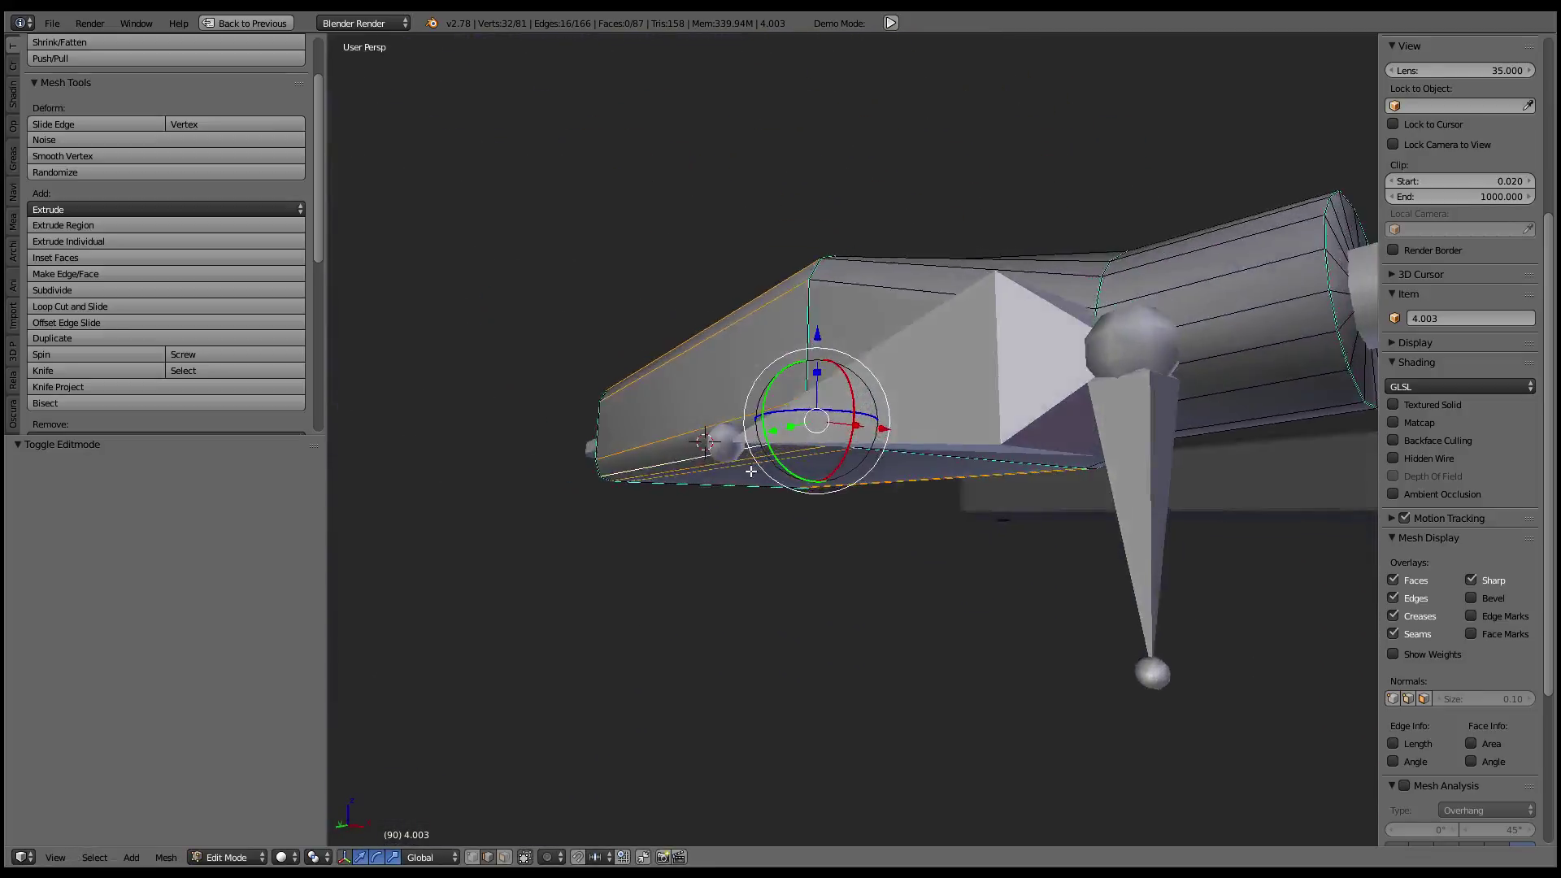
{"action": "key", "text": "alt+s"}
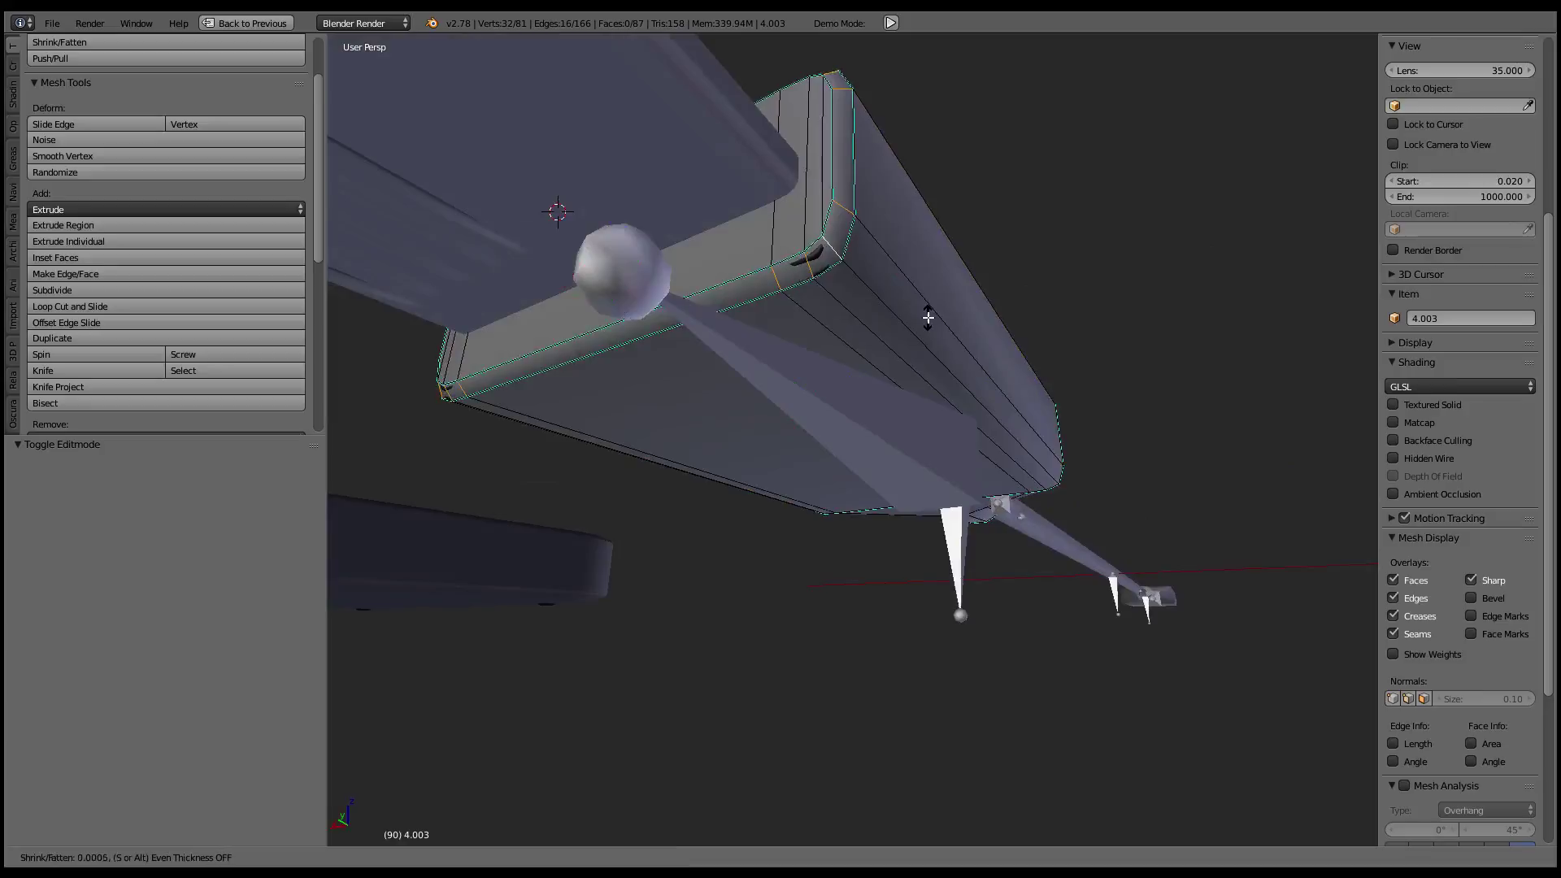
{"action": "right_click", "coordinate": [932, 324]}
{"action": "key", "text": "alt+s"}
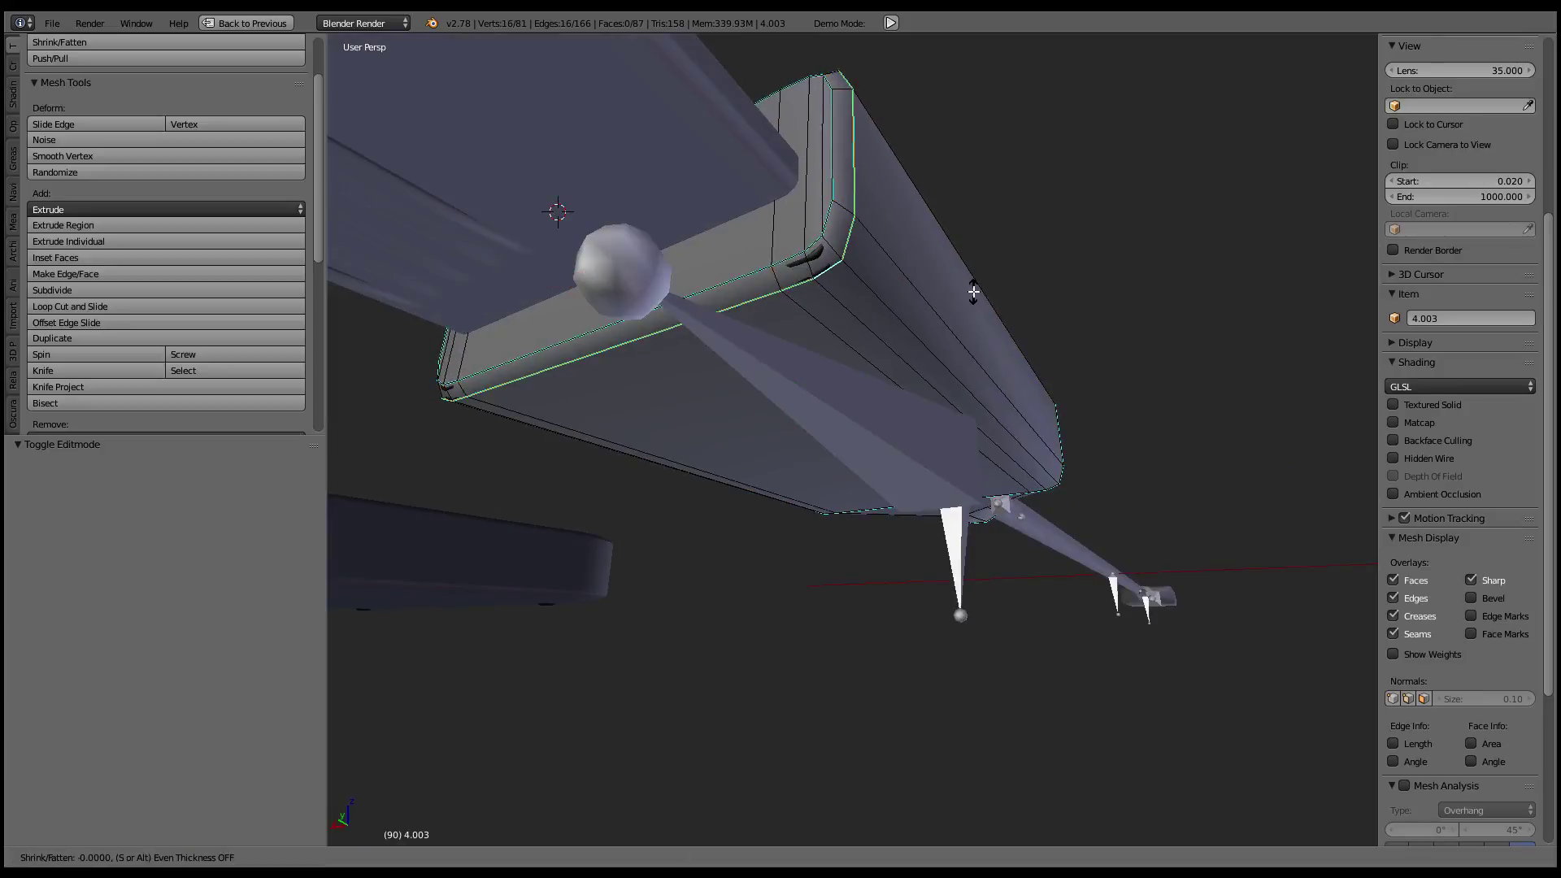
{"action": "left_click", "coordinate": [973, 300]}
- Select an edge loop around the housing and try shrinking it, cancelling the change
{"action": "middle_click_drag", "start_coordinate": [974, 300], "coordinate": [935, 297]}
{"action": "right_click", "coordinate": [809, 244]}
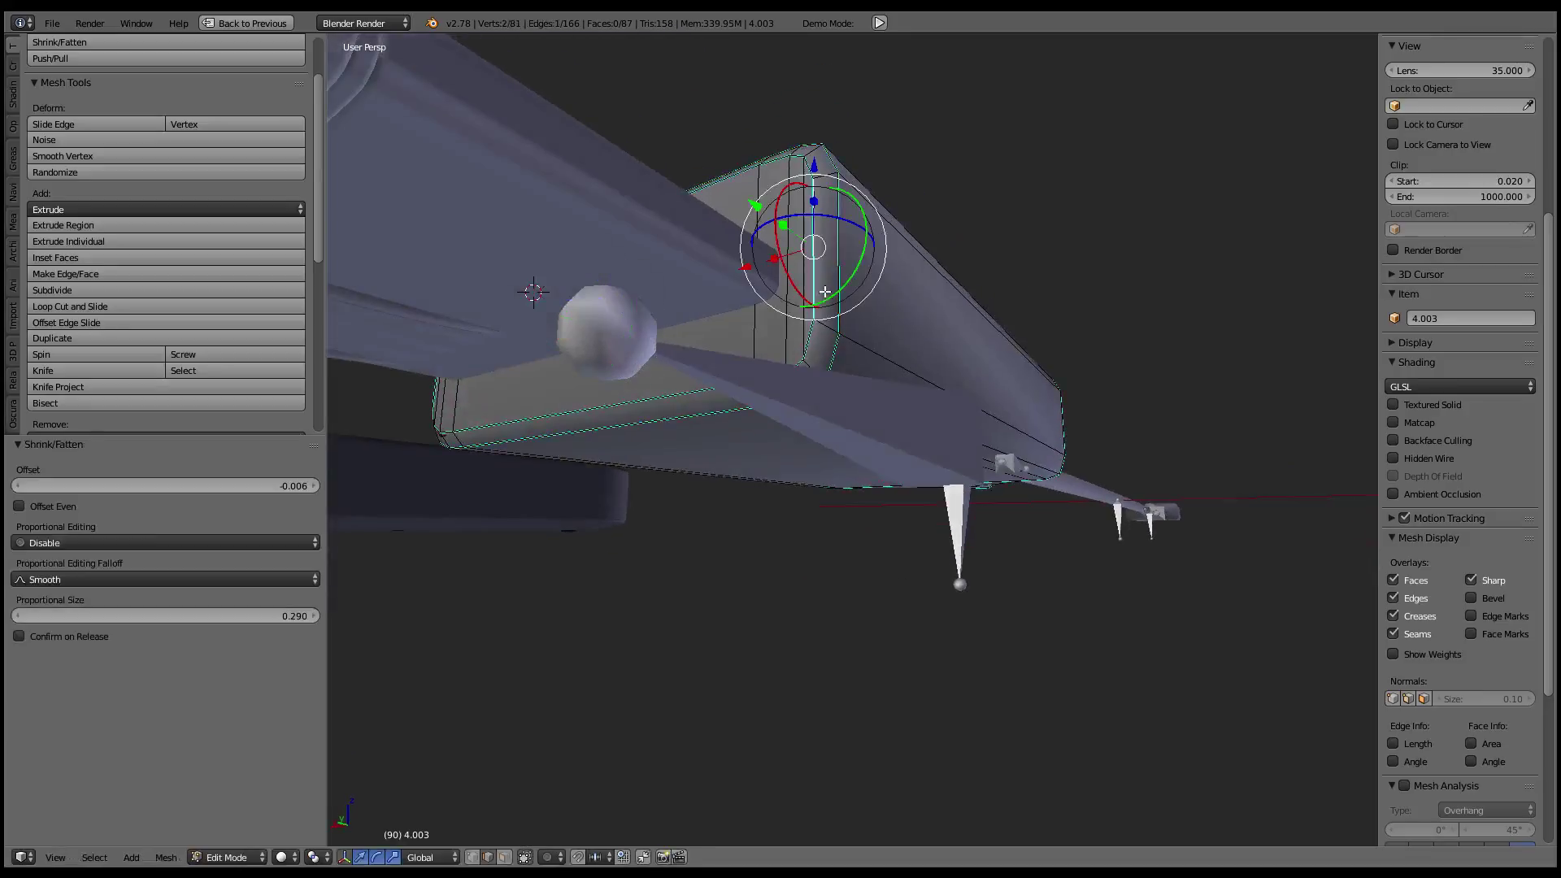
{"action": "middle_click_drag", "start_coordinate": [809, 244], "coordinate": [918, 294]}
{"action": "right_click", "coordinate": [919, 293], "text": "alt"}
{"action": "key", "text": "alt+s"}
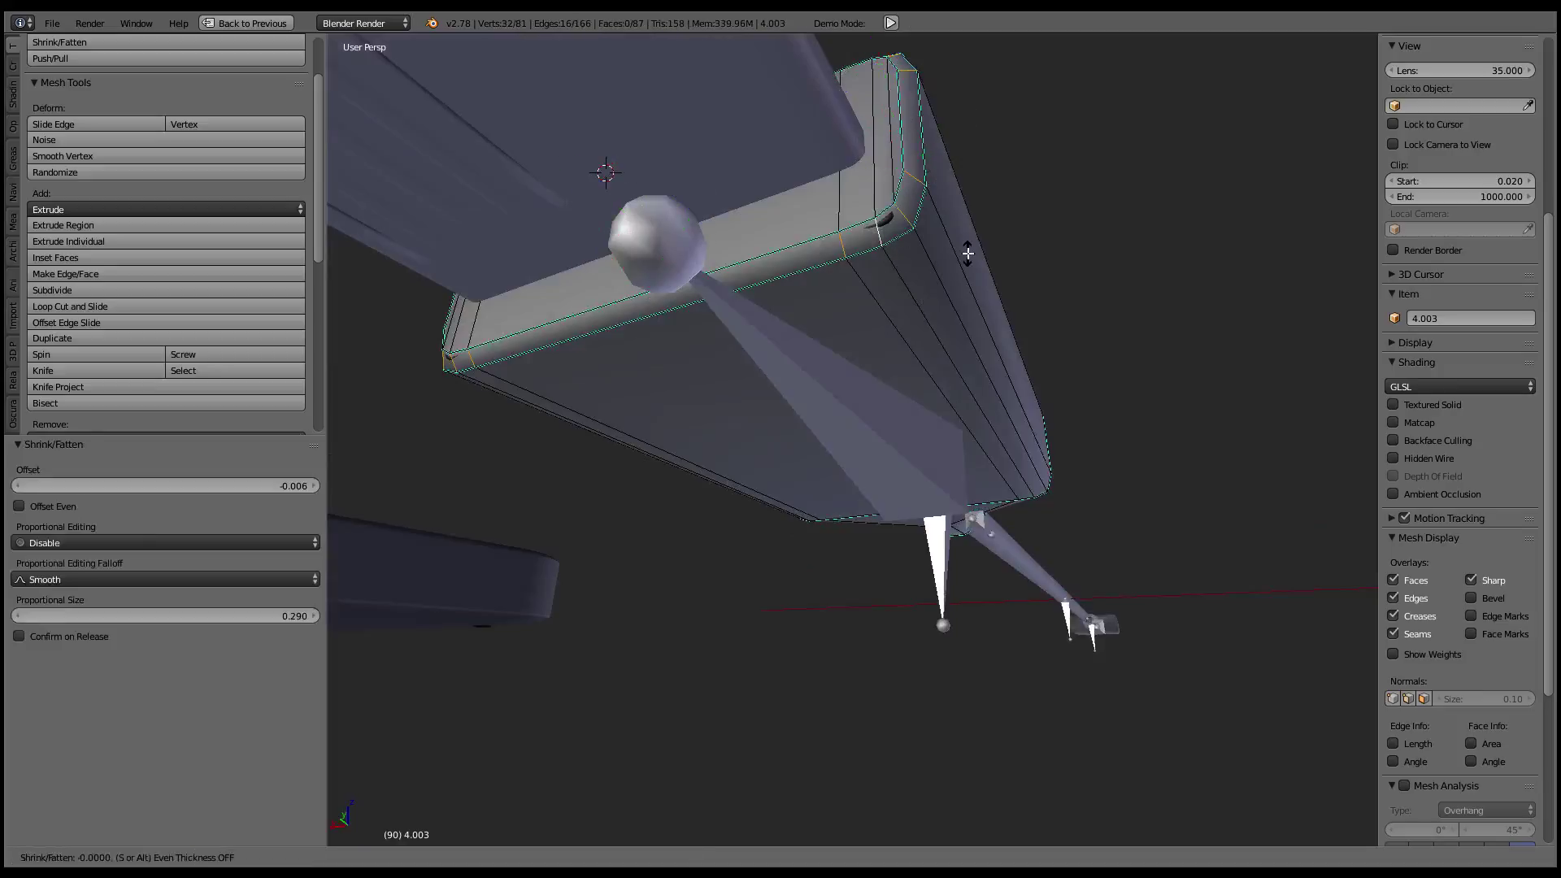
{"action": "right_click", "coordinate": [970, 259]}
{"action": "key", "text": "Tab"}
{"action": "mouse_move", "coordinate": [969, 260]}
{"action": "middle_mouse_down"}
{"action": "mouse_move", "coordinate": [909, 308]}
{"action": "mouse_move", "coordinate": [841, 441]}
{"action": "mouse_move", "coordinate": [930, 324]}
{"action": "mouse_move", "coordinate": [888, 488]}
{"action": "middle_mouse_up"}
{"action": "key", "text": "Tab"}
- Slide the housing's end edge ring slightly along the cable's Y axis
{"action": "right_click", "coordinate": [816, 549], "text": "alt"}
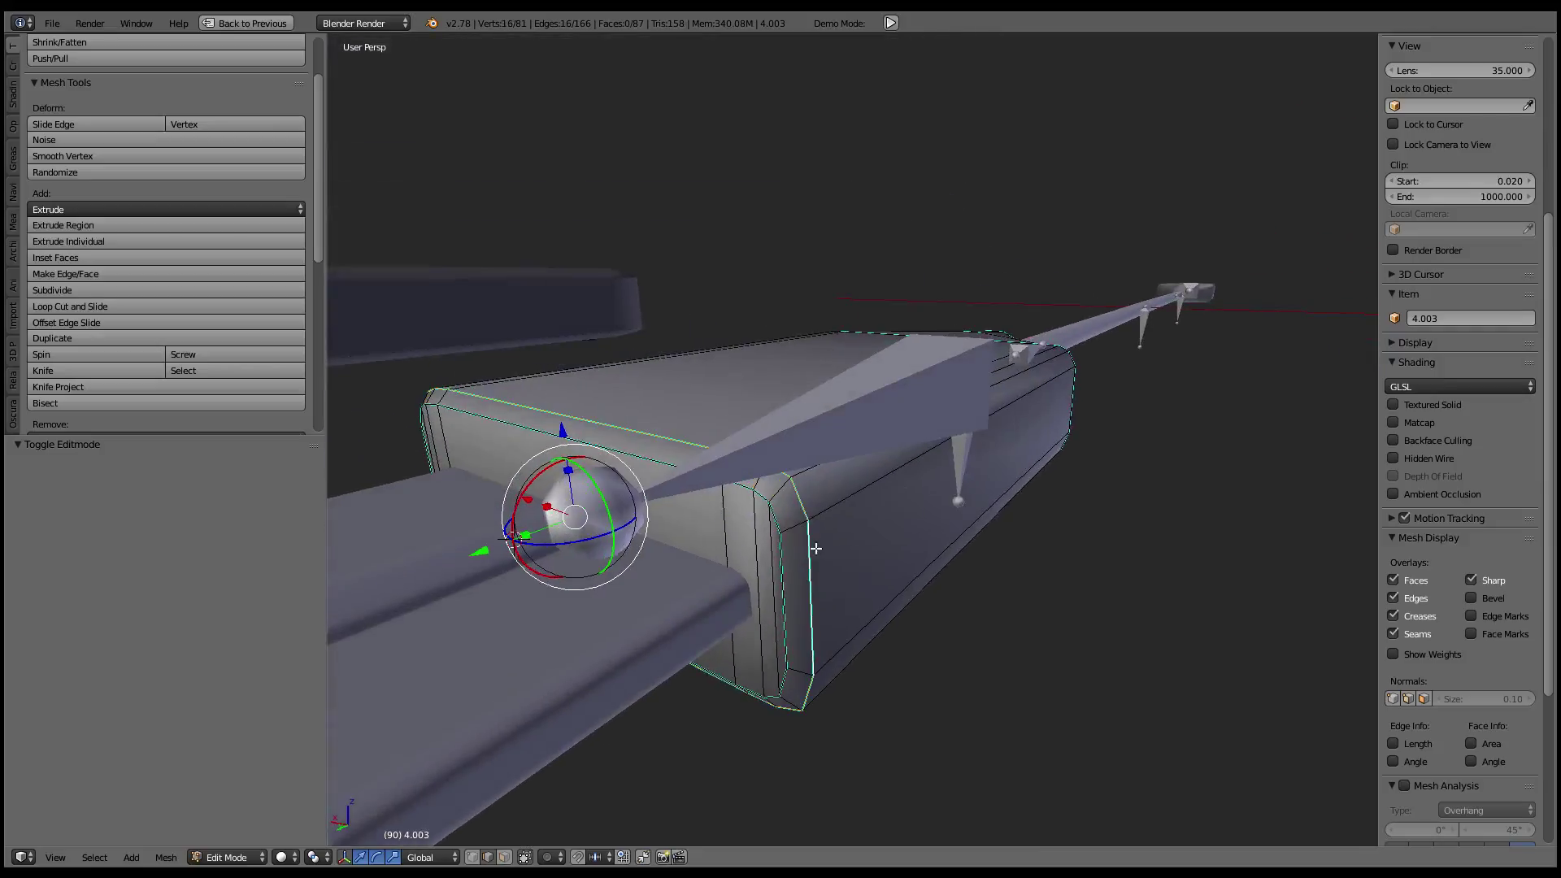
{"action": "right_click", "coordinate": [761, 575]}
{"action": "key", "text": "Tab"}
{"action": "mouse_move", "coordinate": [839, 392]}
{"action": "middle_mouse_down"}
{"action": "mouse_move", "coordinate": [773, 437]}
{"action": "mouse_move", "coordinate": [836, 373]}
{"action": "mouse_move", "coordinate": [742, 488]}
{"action": "middle_mouse_up"}
{"action": "key", "text": "Tab"}
{"action": "scroll", "coordinate": [741, 488], "scroll_direction": "up", "scroll_amount": 3}
{"action": "right_click", "coordinate": [644, 509], "text": "ctrl+alt"}
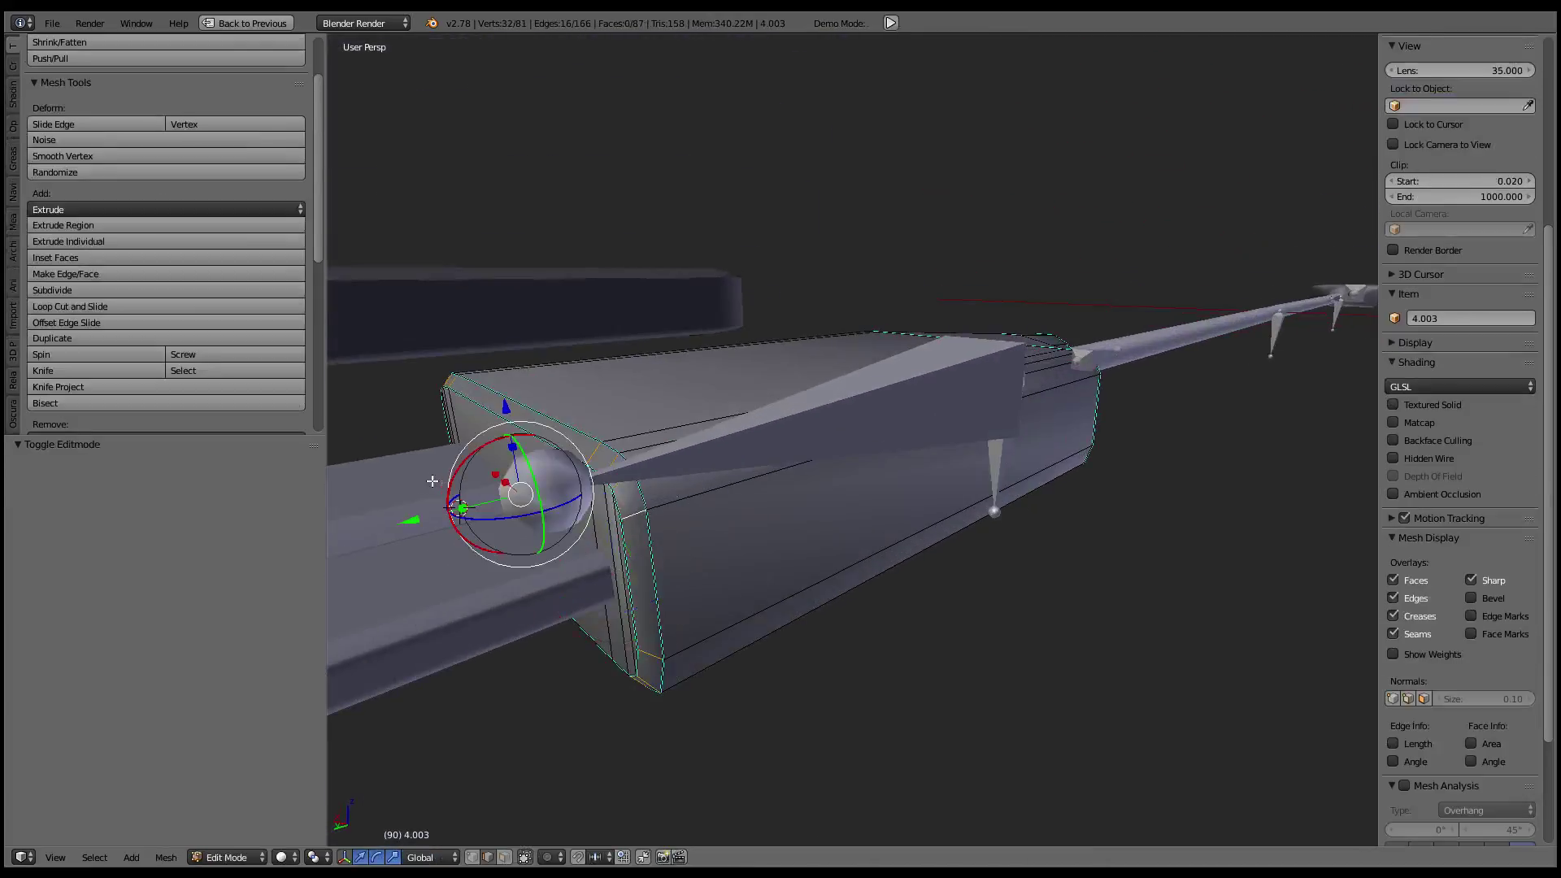
{"action": "left_click_drag", "start_coordinate": [410, 518], "coordinate": [431, 518]}
{"action": "key", "text": "Tab"}
{"action": "scroll", "coordinate": [831, 330], "scroll_direction": "down", "scroll_amount": 3}
- Move the taper loop of housing 4.001 at the other cable end along Y
{"action": "mouse_move", "coordinate": [831, 330]}
{"action": "middle_mouse_down"}
{"action": "mouse_move", "coordinate": [1022, 384]}
{"action": "mouse_move", "coordinate": [632, 364]}
{"action": "mouse_move", "coordinate": [977, 377]}
{"action": "mouse_move", "coordinate": [775, 437]}
{"action": "mouse_move", "coordinate": [817, 360]}
{"action": "mouse_move", "coordinate": [633, 404]}
{"action": "mouse_move", "coordinate": [929, 414]}
{"action": "mouse_move", "coordinate": [797, 443]}
{"action": "mouse_move", "coordinate": [895, 423]}
{"action": "middle_mouse_up"}
{"action": "key", "text": "a"}
{"action": "right_click", "coordinate": [816, 362]}
{"action": "key", "text": "Tab"}
{"action": "scroll", "coordinate": [895, 423], "scroll_direction": "up", "scroll_amount": 2}
{"action": "scroll", "coordinate": [1064, 404], "scroll_direction": "up", "scroll_amount": 3}
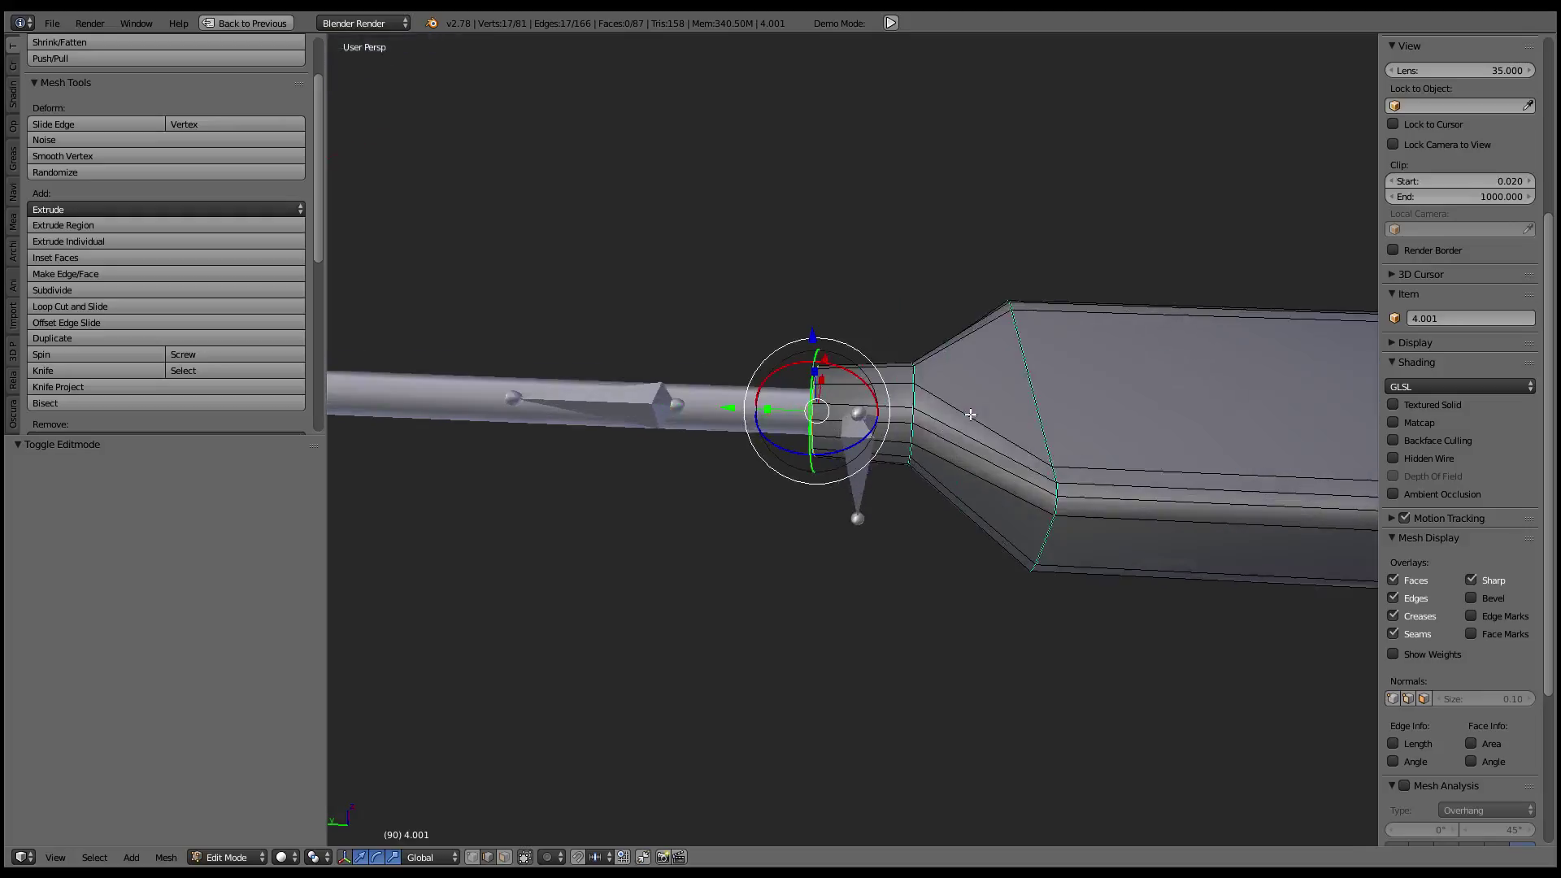
{"action": "key", "text": "g"}
{"action": "key", "text": "y"}
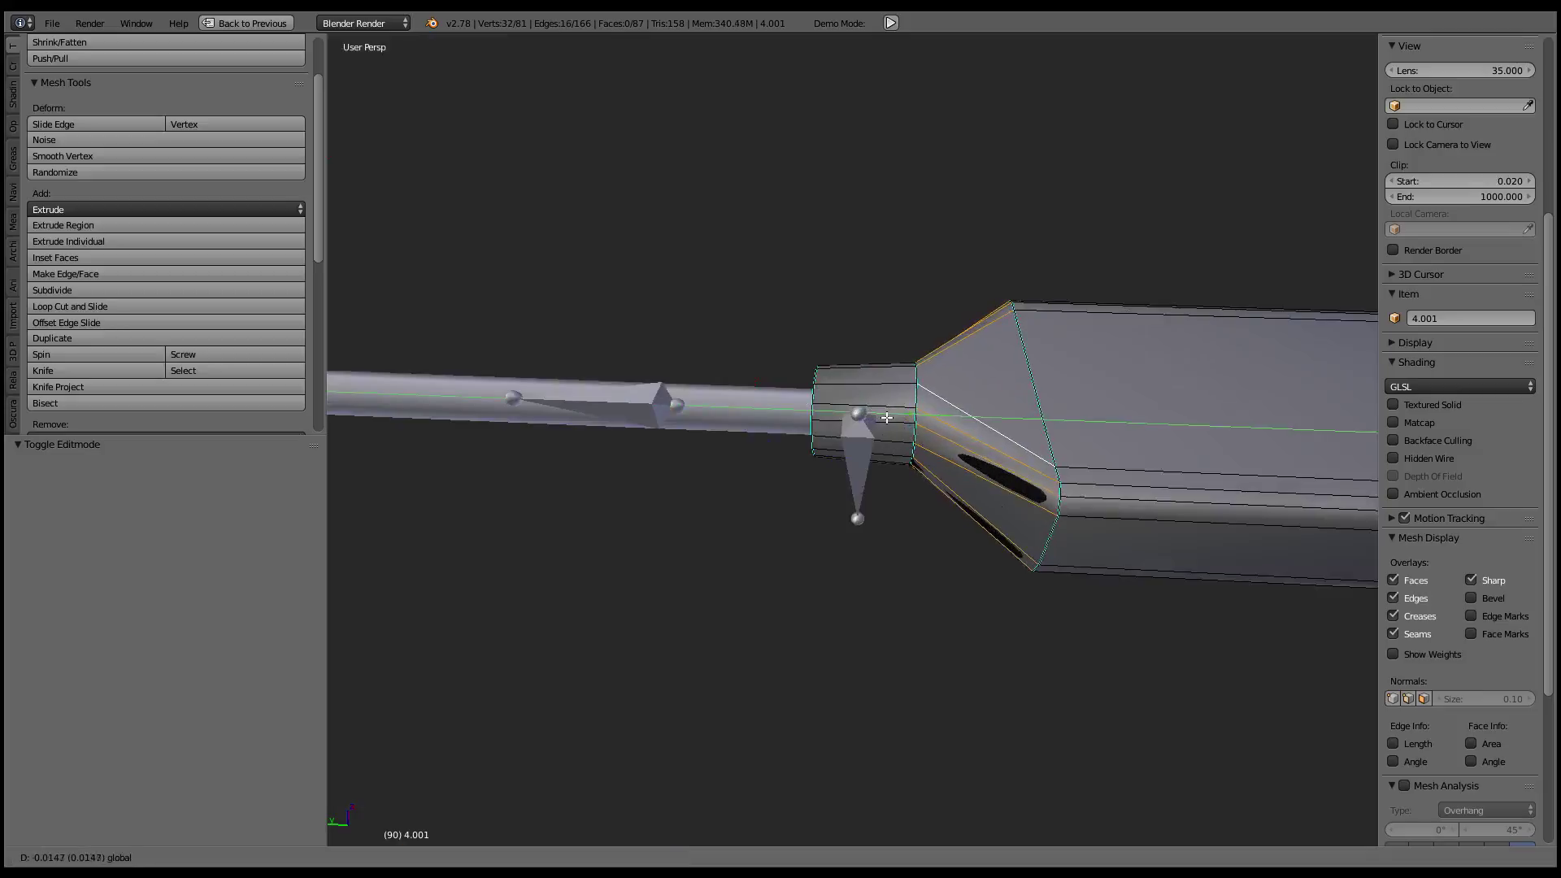
{"action": "left_click", "coordinate": [886, 417]}
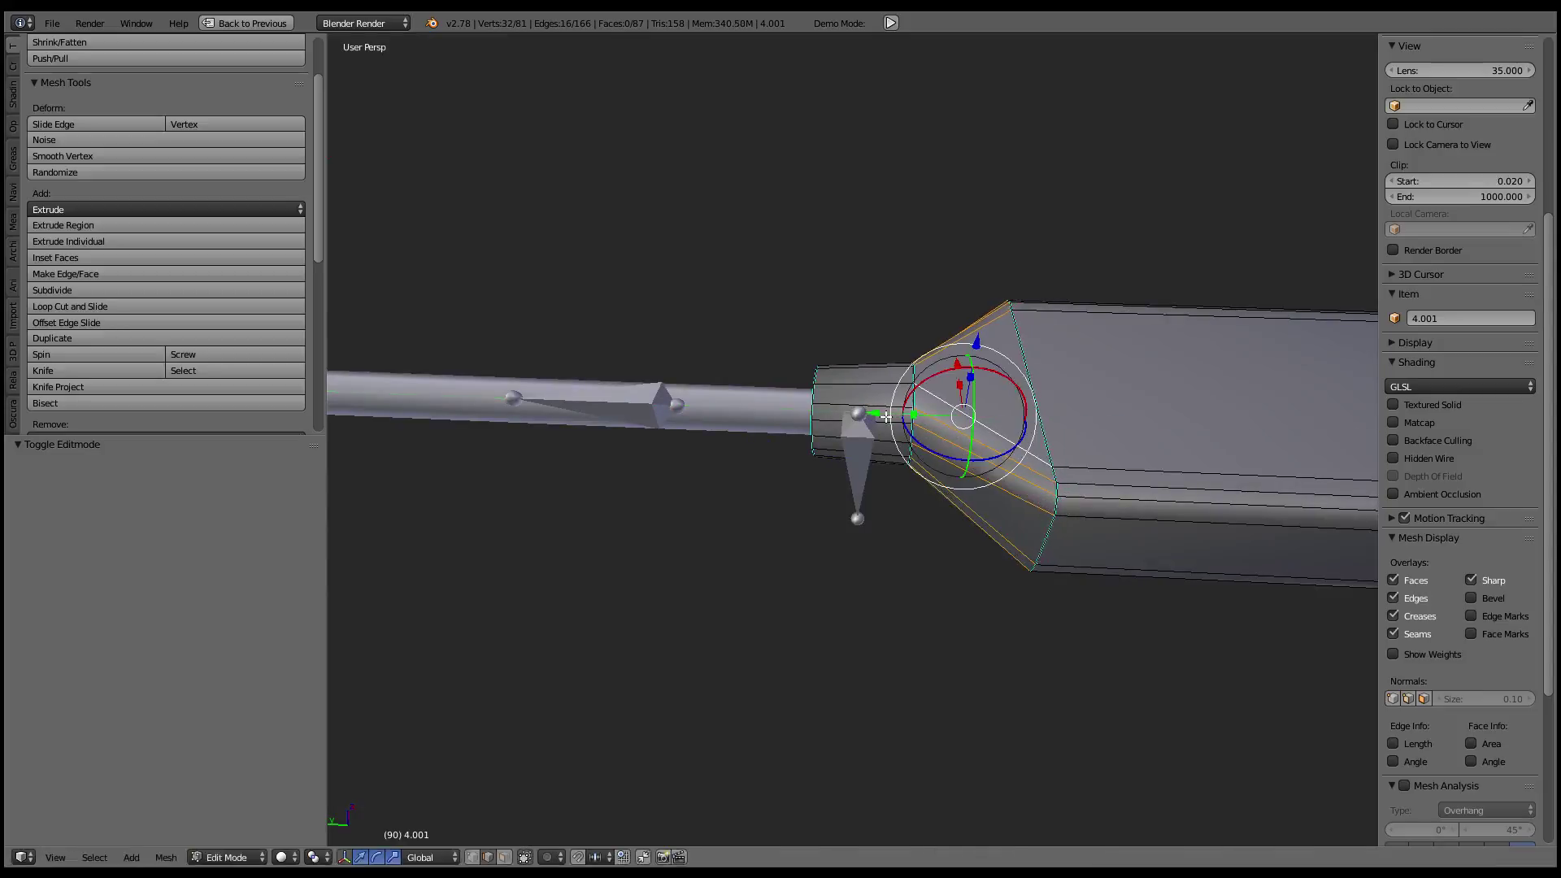
- Return to Object Mode and select the cable
{"action": "scroll", "coordinate": [894, 411], "scroll_direction": "down", "scroll_amount": 4}
{"action": "mouse_move", "coordinate": [894, 411]}
{"action": "middle_mouse_down"}
{"action": "mouse_move", "coordinate": [703, 483]}
{"action": "mouse_move", "coordinate": [978, 328]}
{"action": "middle_mouse_up"}
{"action": "key", "text": "Tab"}
{"action": "scroll", "coordinate": [703, 483], "scroll_direction": "down", "scroll_amount": 3}
{"action": "right_click", "coordinate": [978, 329]}
- Inspect the cable end, selecting the housing, plug body and smaller plug part in turn
{"action": "right_click", "coordinate": [953, 273]}
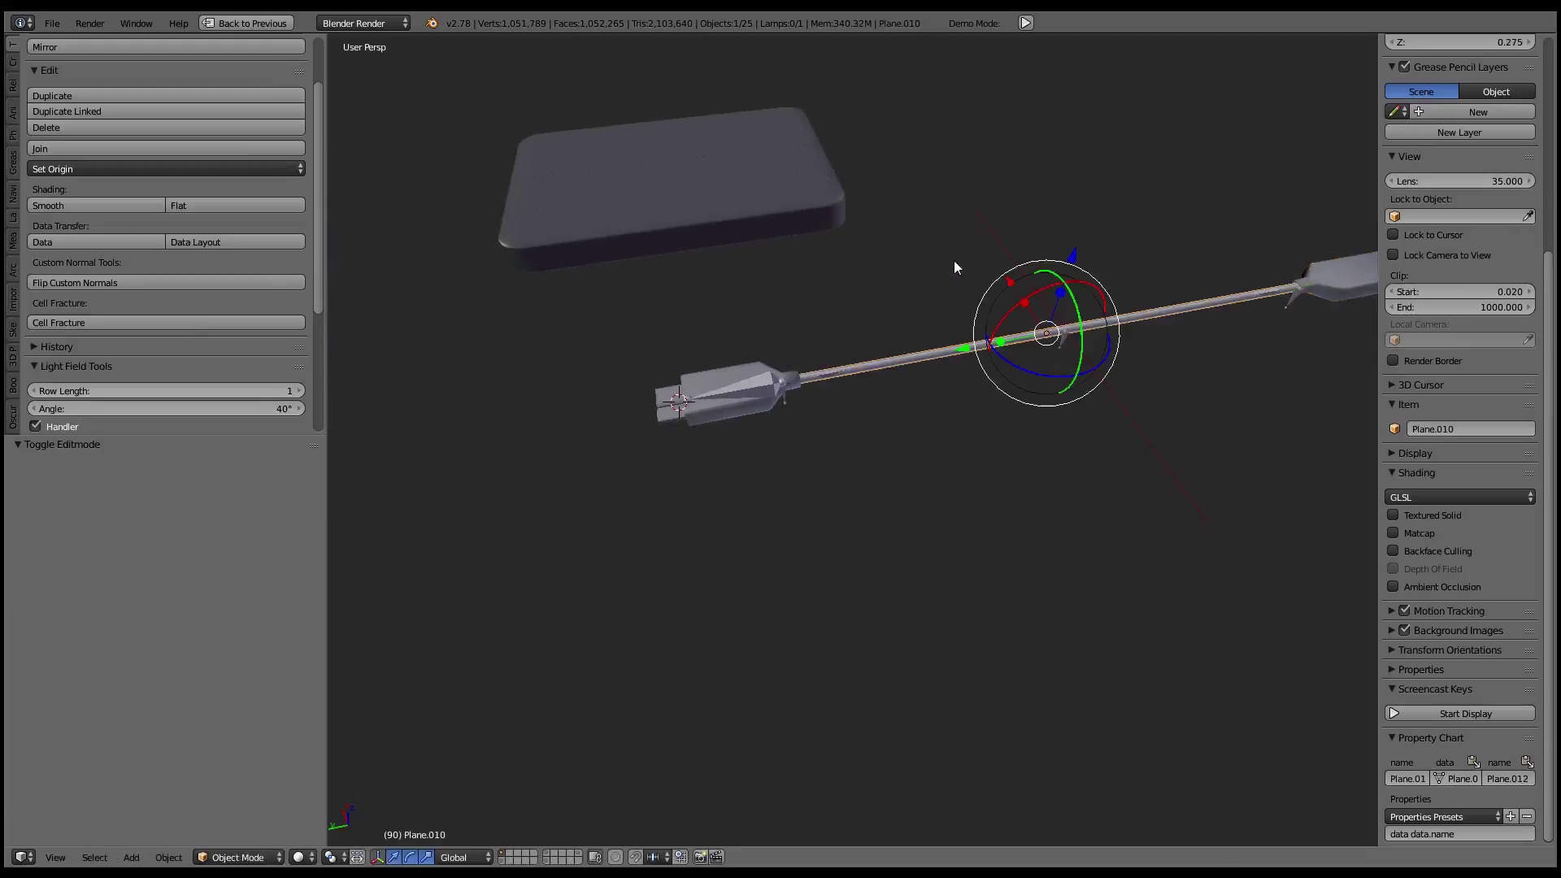
{"action": "mouse_move", "coordinate": [954, 275]}
{"action": "middle_mouse_down"}
{"action": "mouse_move", "coordinate": [916, 376]}
{"action": "mouse_move", "coordinate": [952, 376]}
{"action": "mouse_move", "coordinate": [951, 349]}
{"action": "middle_mouse_up"}
{"action": "scroll", "coordinate": [917, 377], "scroll_direction": "up", "scroll_amount": 2}
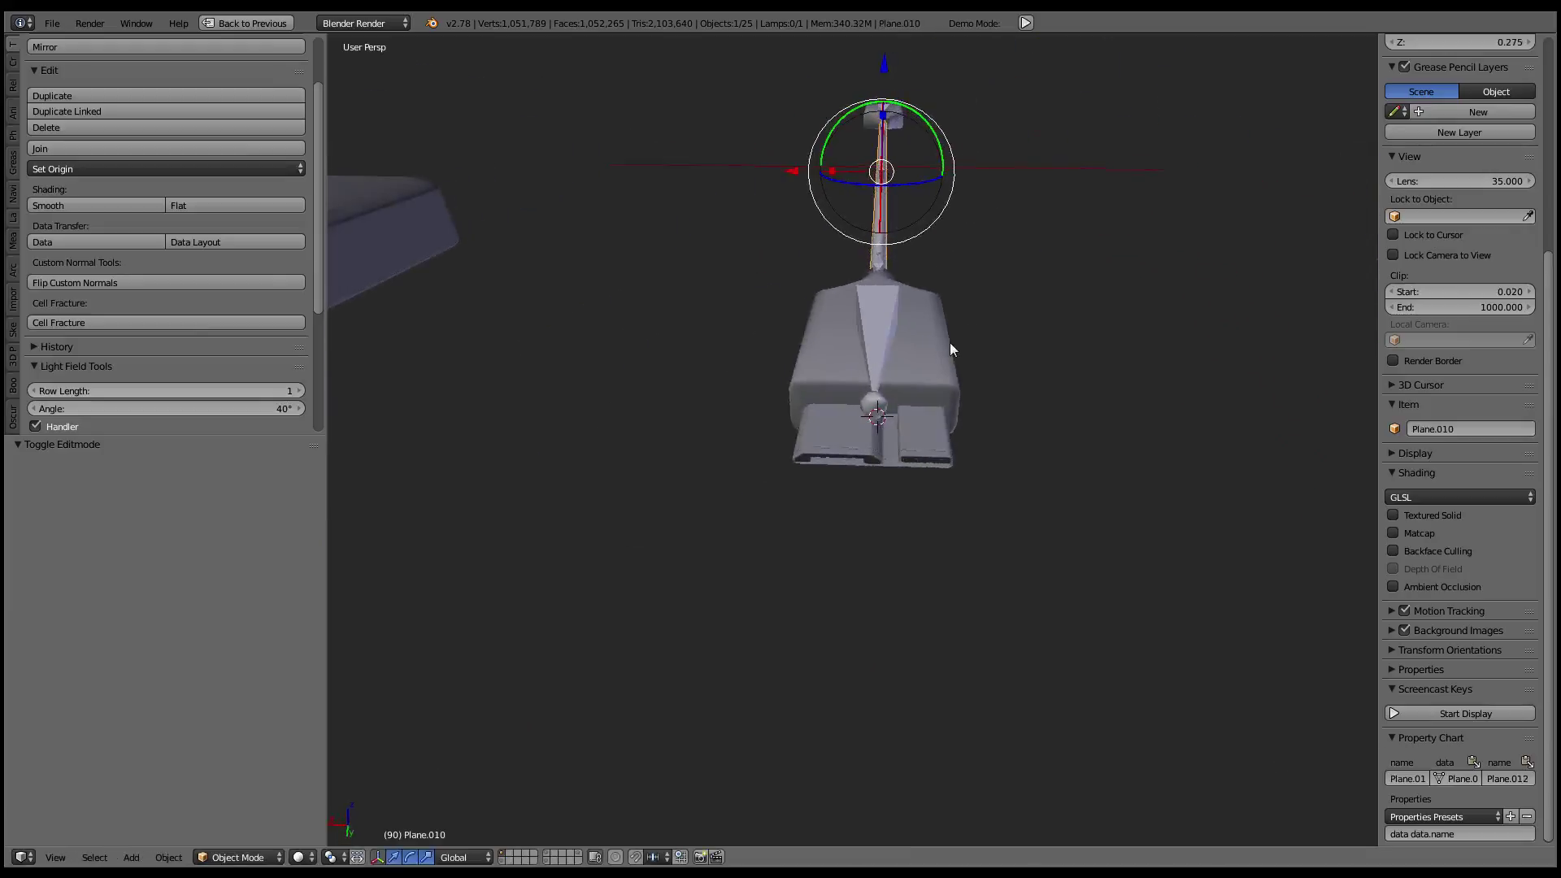
{"action": "scroll", "coordinate": [869, 391], "scroll_direction": "up", "scroll_amount": 2}
{"action": "right_click", "coordinate": [730, 500]}
{"action": "scroll", "coordinate": [730, 500], "scroll_direction": "down", "scroll_amount": 3}
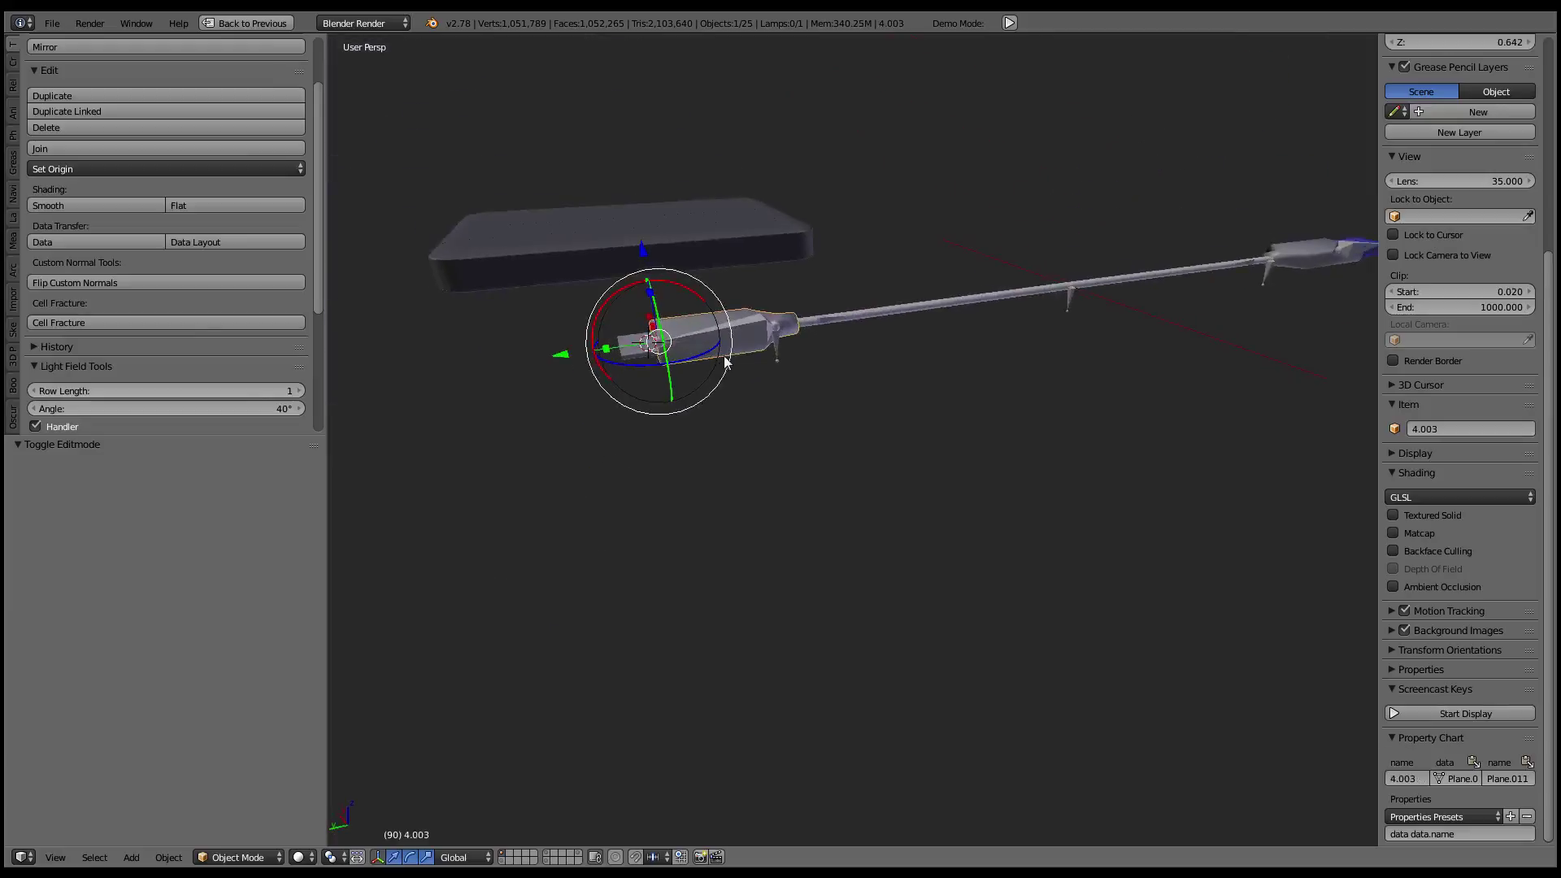
{"action": "mouse_move", "coordinate": [731, 501]}
{"action": "middle_mouse_down"}
{"action": "mouse_move", "coordinate": [1001, 496]}
{"action": "mouse_move", "coordinate": [968, 486]}
{"action": "mouse_move", "coordinate": [961, 431]}
{"action": "mouse_move", "coordinate": [1003, 240]}
{"action": "mouse_move", "coordinate": [1034, 303]}
{"action": "mouse_move", "coordinate": [1104, 322]}
{"action": "mouse_move", "coordinate": [853, 523]}
{"action": "mouse_move", "coordinate": [857, 471]}
{"action": "mouse_move", "coordinate": [941, 442]}
{"action": "mouse_move", "coordinate": [955, 453]}
{"action": "mouse_move", "coordinate": [764, 519]}
{"action": "mouse_move", "coordinate": [886, 498]}
{"action": "mouse_move", "coordinate": [999, 515]}
{"action": "mouse_move", "coordinate": [998, 392]}
{"action": "mouse_move", "coordinate": [1038, 384]}
{"action": "mouse_move", "coordinate": [1238, 495]}
{"action": "mouse_move", "coordinate": [1116, 527]}
{"action": "middle_mouse_up"}
{"action": "scroll", "coordinate": [1000, 498], "scroll_direction": "up", "scroll_amount": 2}
{"action": "right_click", "coordinate": [851, 496]}
{"action": "right_click", "coordinate": [1000, 515]}
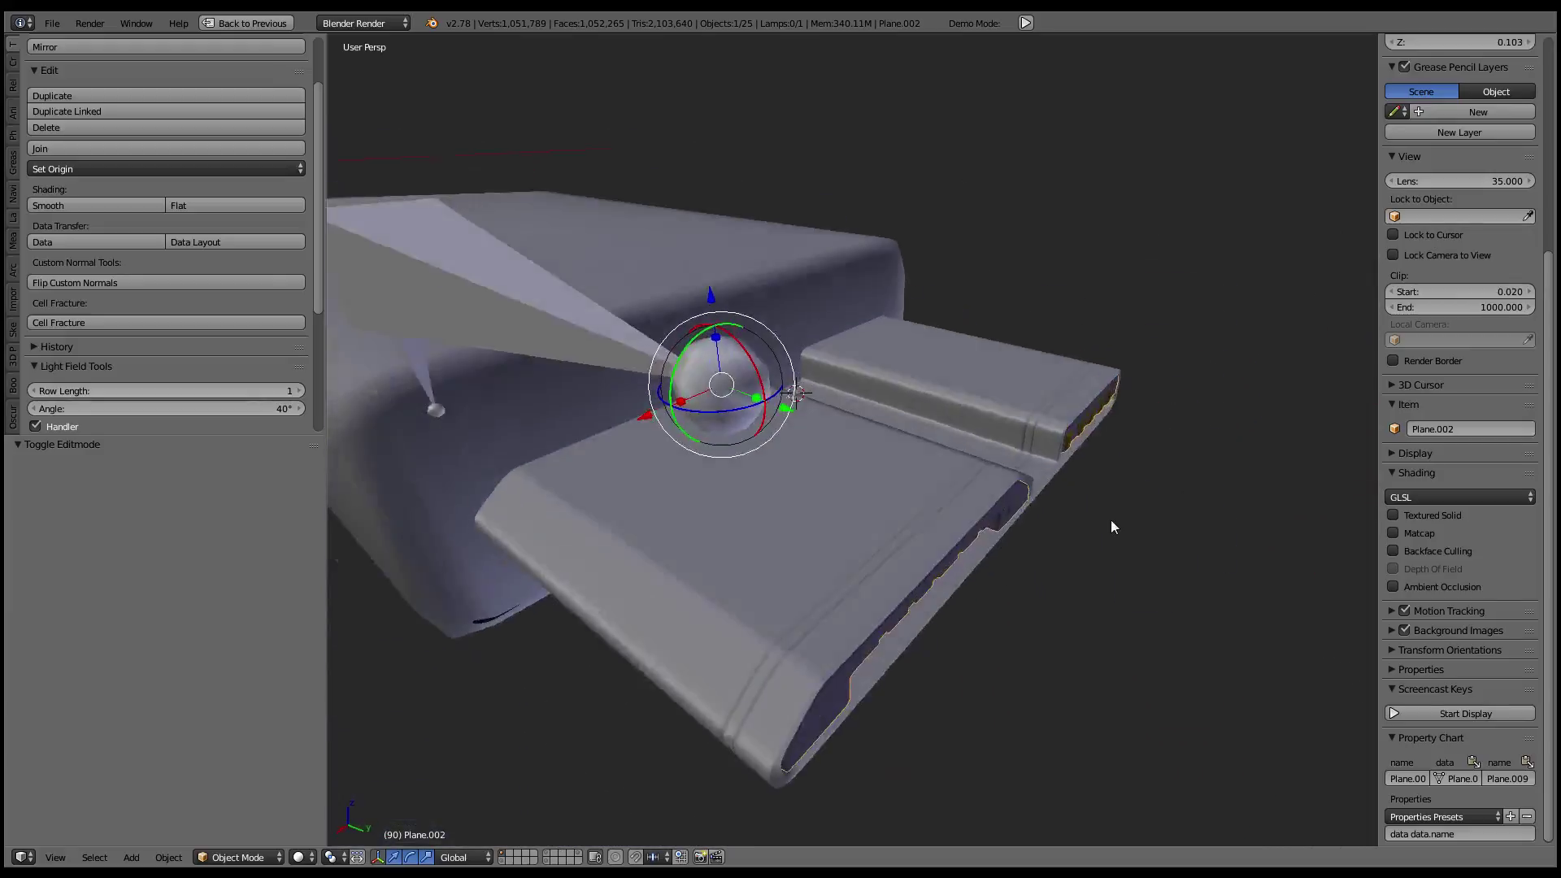
- Try moving the smaller plug part, cancelling each attempt
{"action": "key", "text": "g"}
{"action": "right_click", "coordinate": [672, 561]}
{"action": "mouse_move", "coordinate": [674, 524]}
{"action": "middle_mouse_down"}
{"action": "mouse_move", "coordinate": [750, 448]}
{"action": "mouse_move", "coordinate": [714, 393]}
{"action": "mouse_move", "coordinate": [602, 423]}
{"action": "middle_mouse_up"}
{"action": "key", "text": "g"}
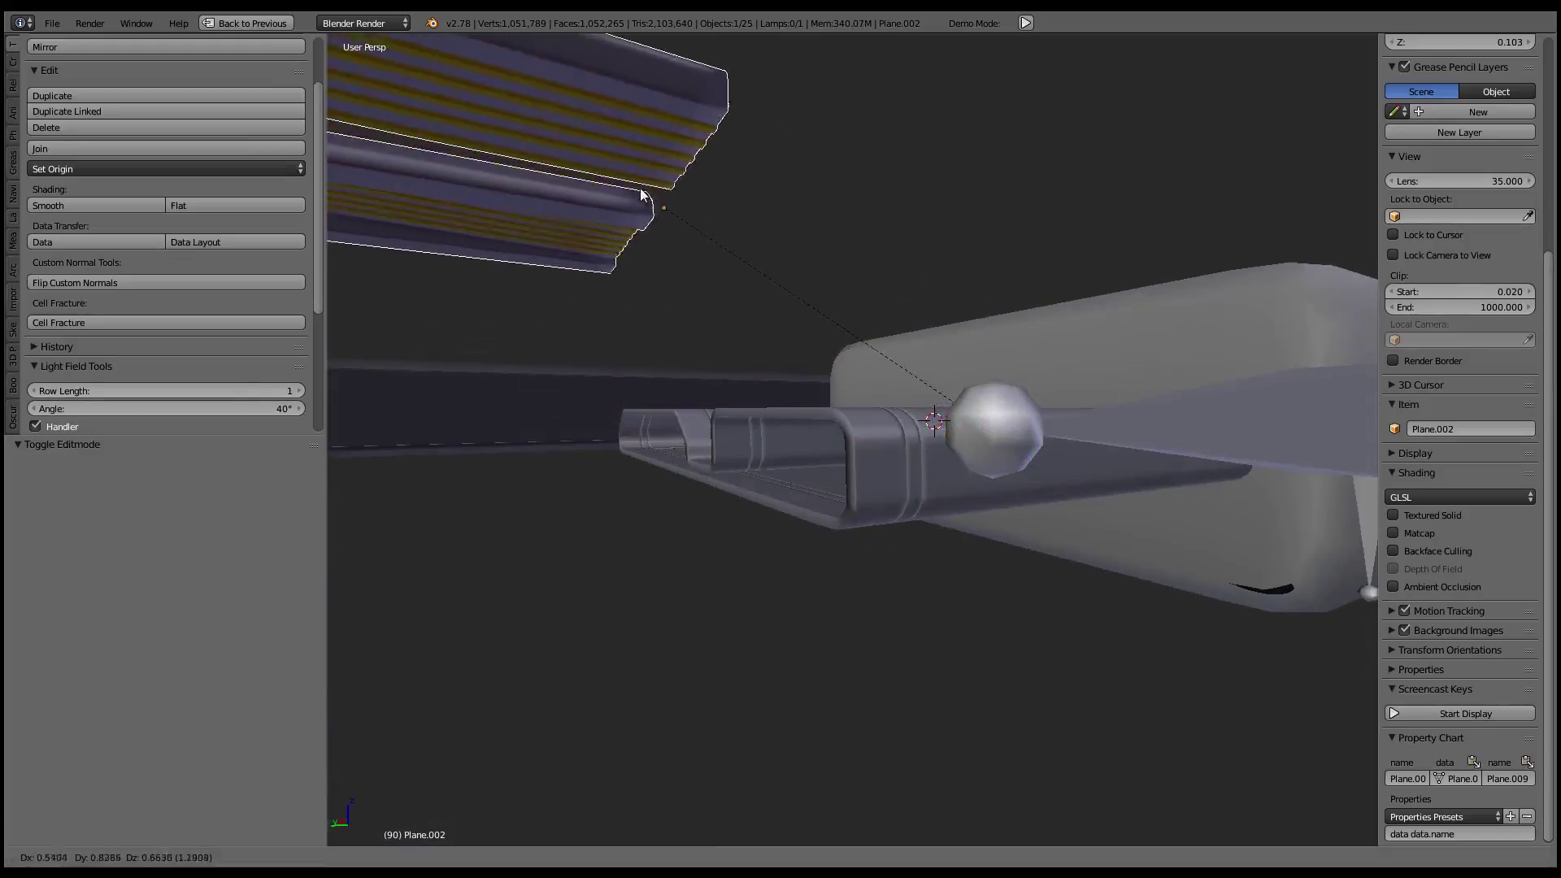
{"action": "right_click", "coordinate": [522, 237]}
{"action": "key", "text": "g"}
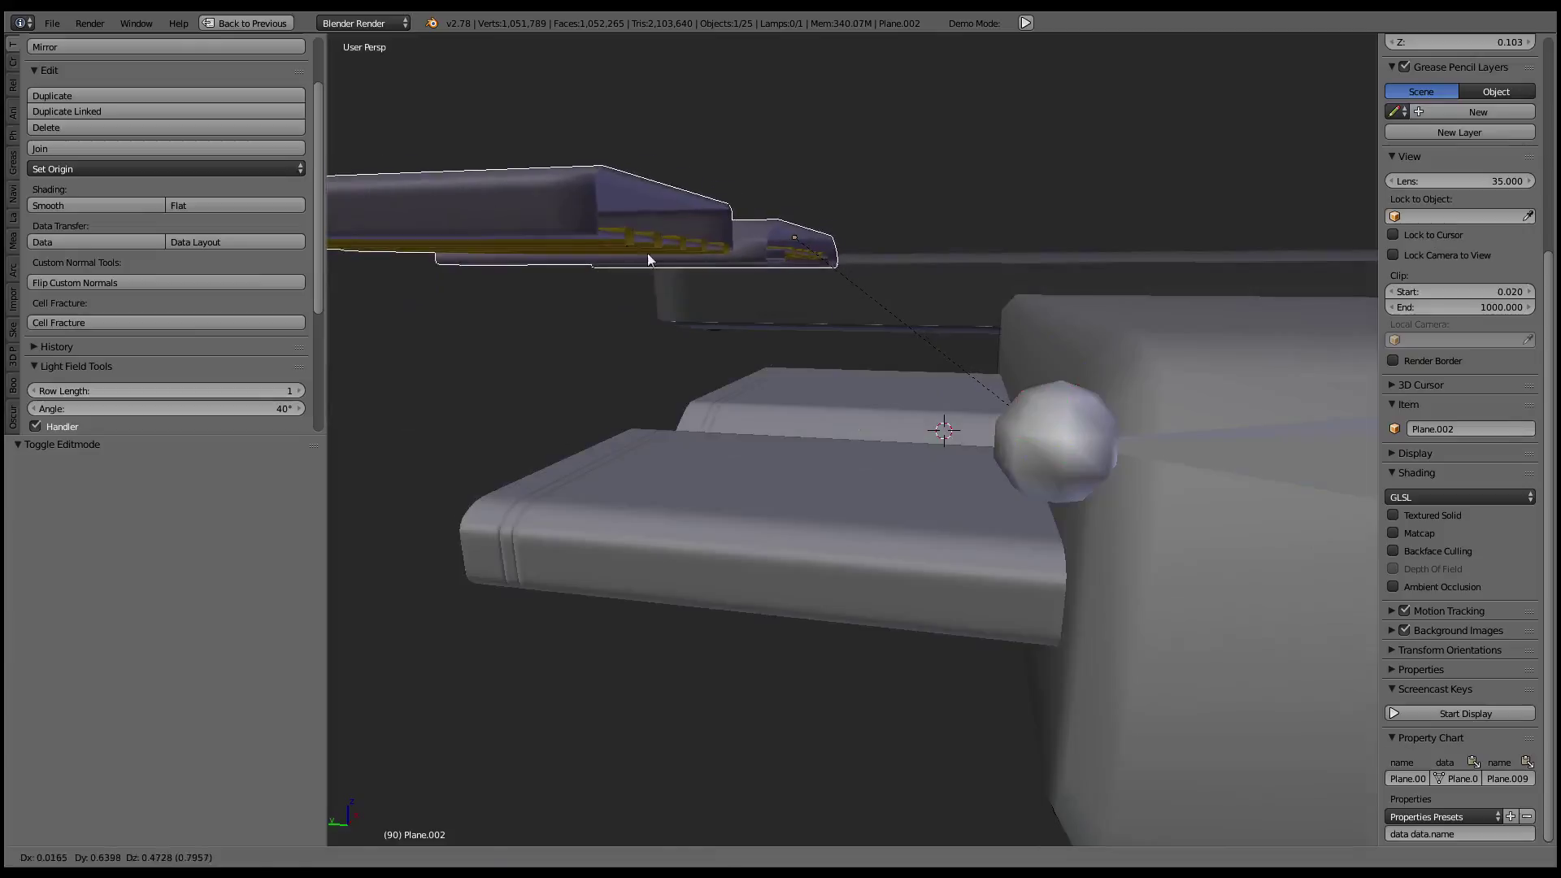
{"action": "right_click", "coordinate": [648, 252]}
{"action": "mouse_move", "coordinate": [647, 252]}
{"action": "middle_mouse_down"}
{"action": "mouse_move", "coordinate": [909, 307]}
{"action": "mouse_move", "coordinate": [953, 450]}
{"action": "mouse_move", "coordinate": [917, 334]}
{"action": "mouse_move", "coordinate": [906, 419]}
{"action": "mouse_move", "coordinate": [1057, 511]}
{"action": "middle_mouse_up"}
- Slide housing 4.003's vertices along Y to fit over the plug, then return to Object Mode
{"action": "right_click", "coordinate": [955, 480]}
{"action": "key", "text": "Tab"}
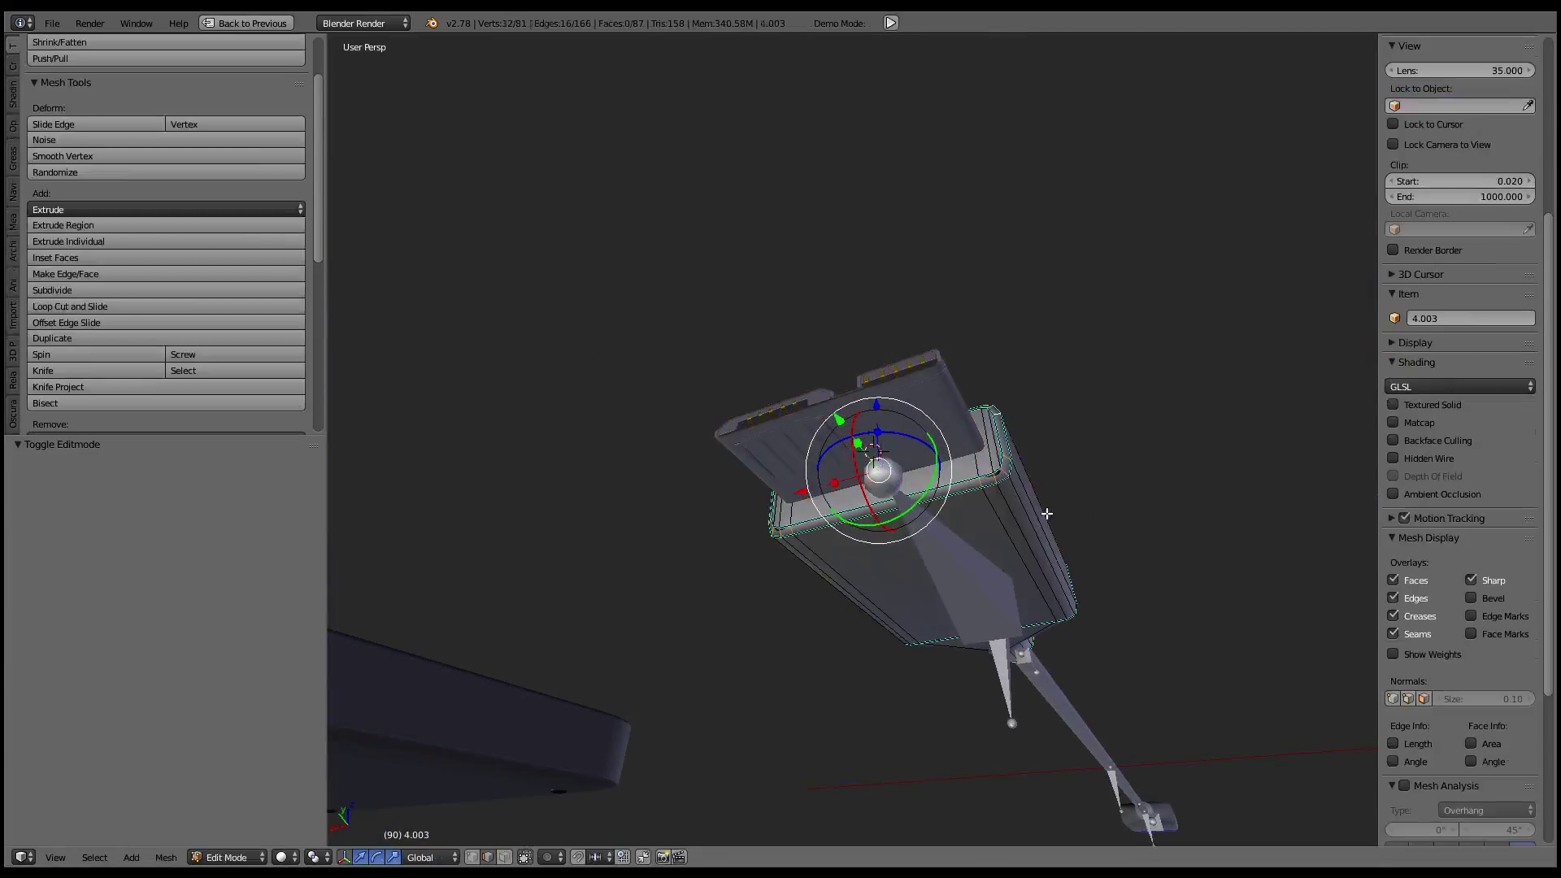
{"action": "scroll", "coordinate": [988, 488], "scroll_direction": "up", "scroll_amount": 2}
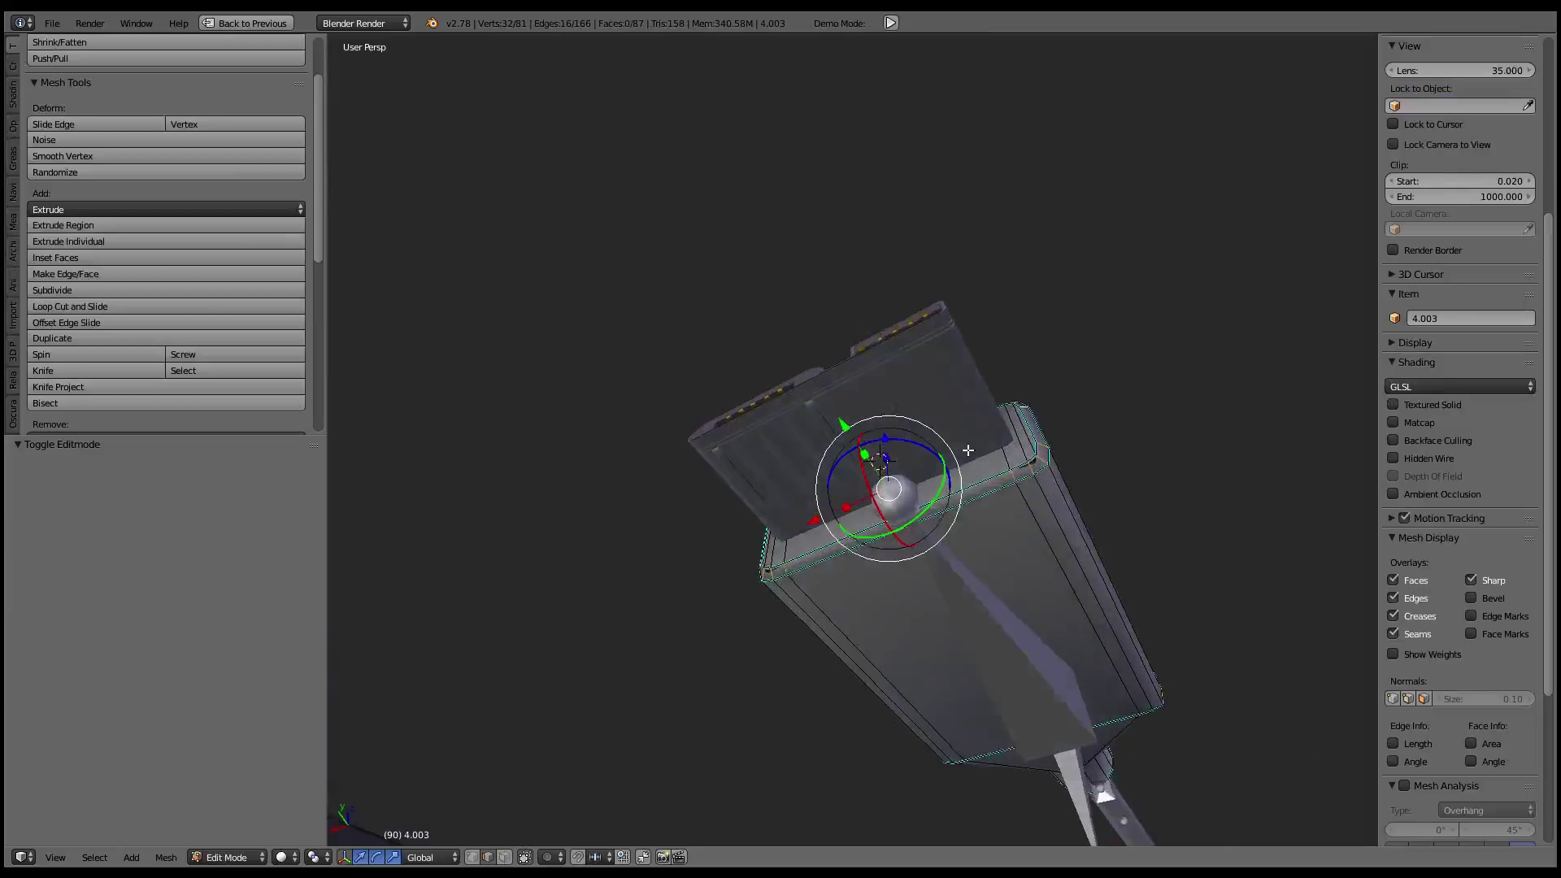
{"action": "left_click_drag", "start_coordinate": [835, 413], "coordinate": [837, 417]}
{"action": "left_click", "coordinate": [822, 414]}
{"action": "key", "text": "Tab"}
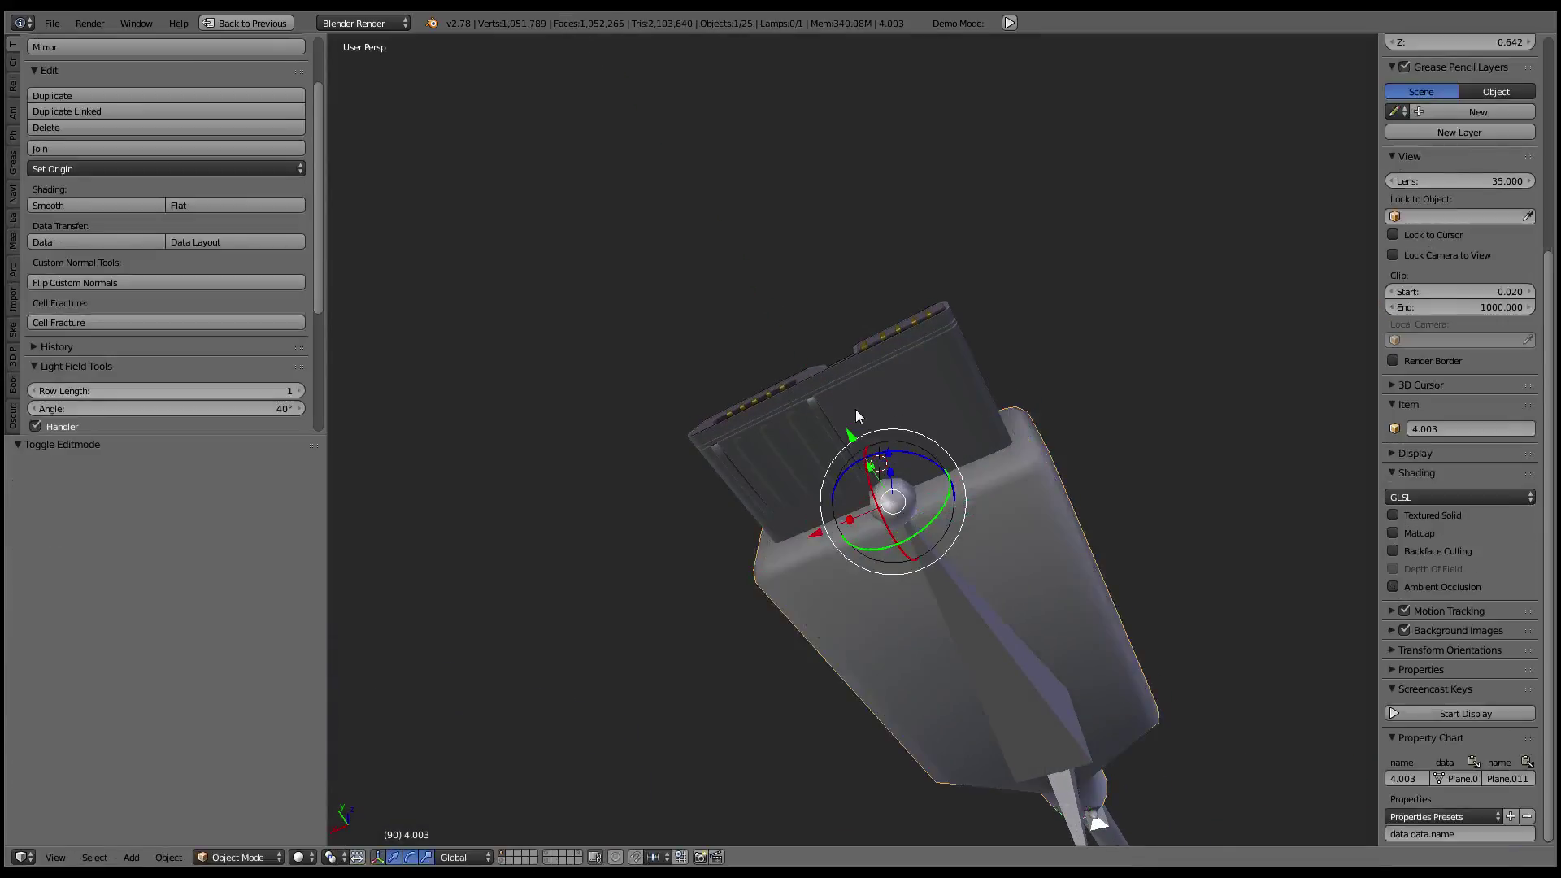
{"action": "mouse_move", "coordinate": [856, 408]}
{"action": "middle_mouse_down"}
{"action": "mouse_move", "coordinate": [753, 597]}
{"action": "mouse_move", "coordinate": [797, 488]}
{"action": "middle_mouse_up"}
{"action": "scroll", "coordinate": [799, 471], "scroll_direction": "down", "scroll_amount": 3}
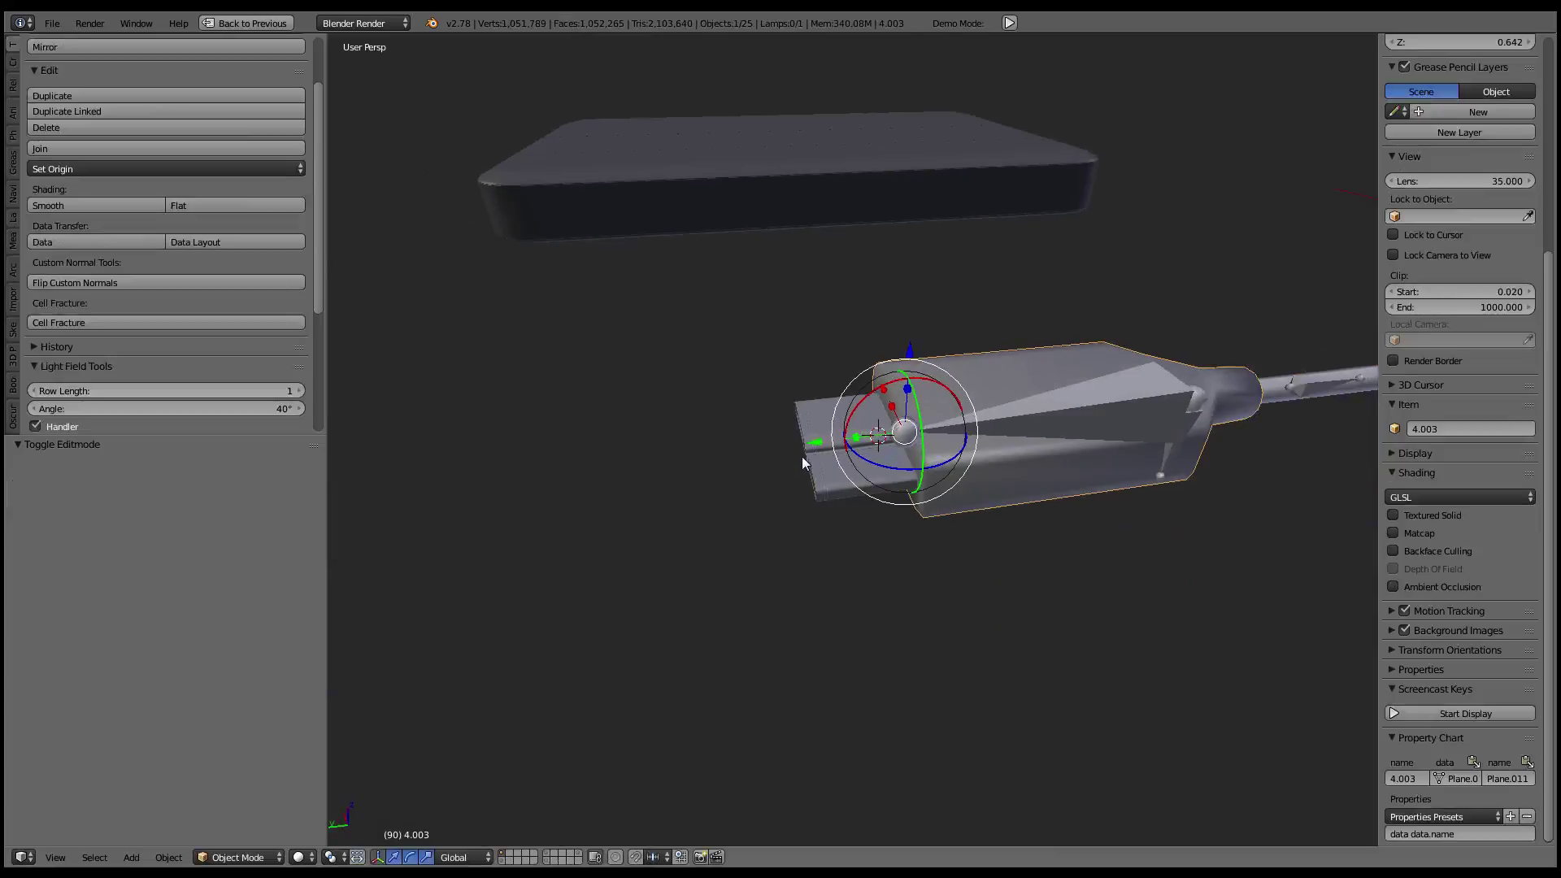
{"action": "scroll", "coordinate": [802, 454], "scroll_direction": "down", "scroll_amount": 2}
{"action": "scroll", "coordinate": [862, 446], "scroll_direction": "down", "scroll_amount": 1}
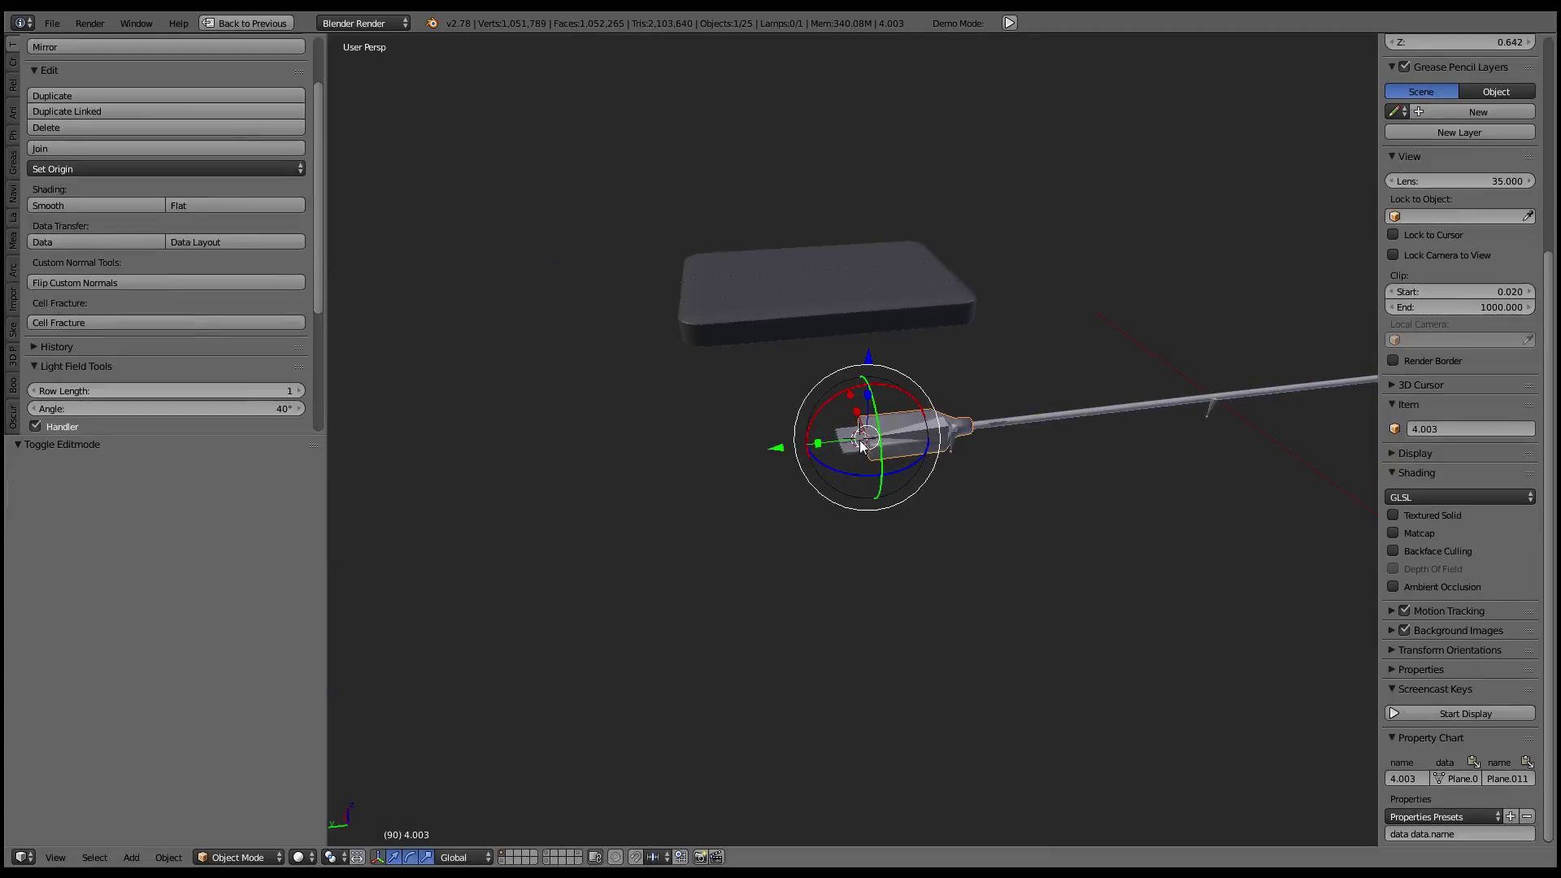